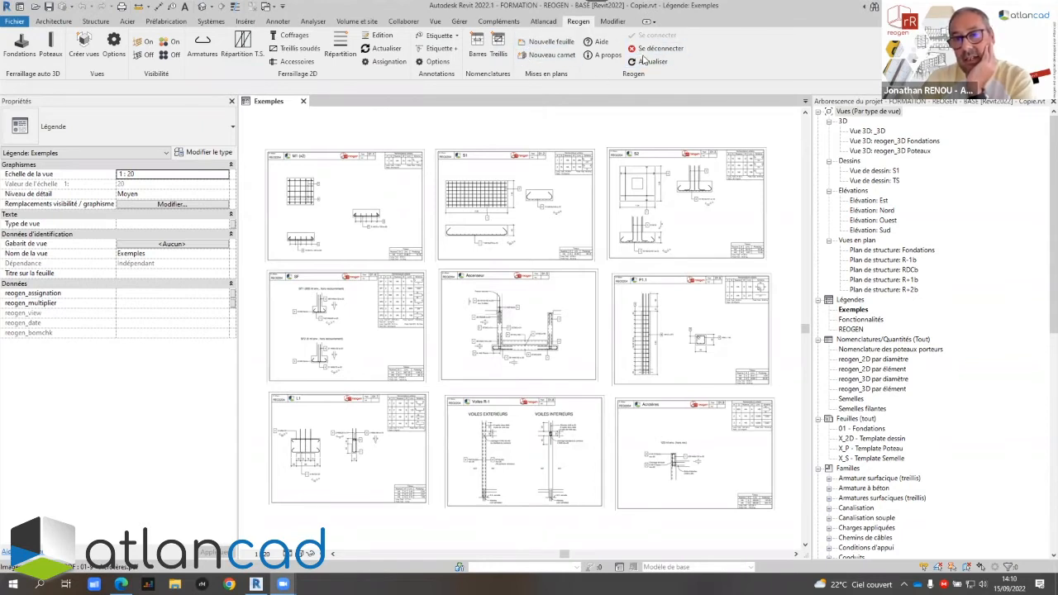
Open the Reogen user manual PDF from the help, look at its cover page and close it
click(597, 41)
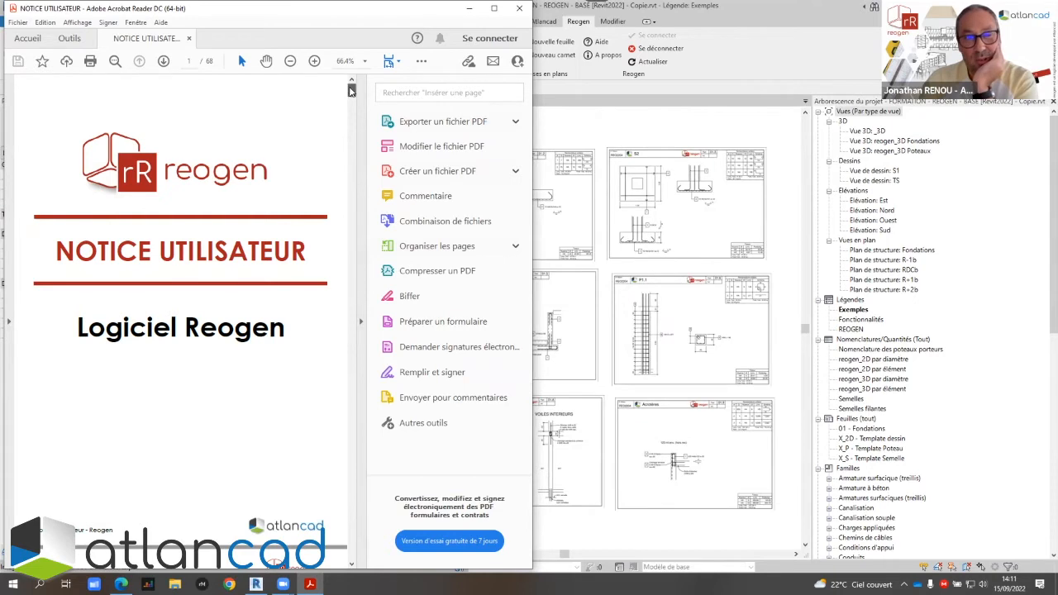
click(351, 112)
drag(349, 108, 344, 88)
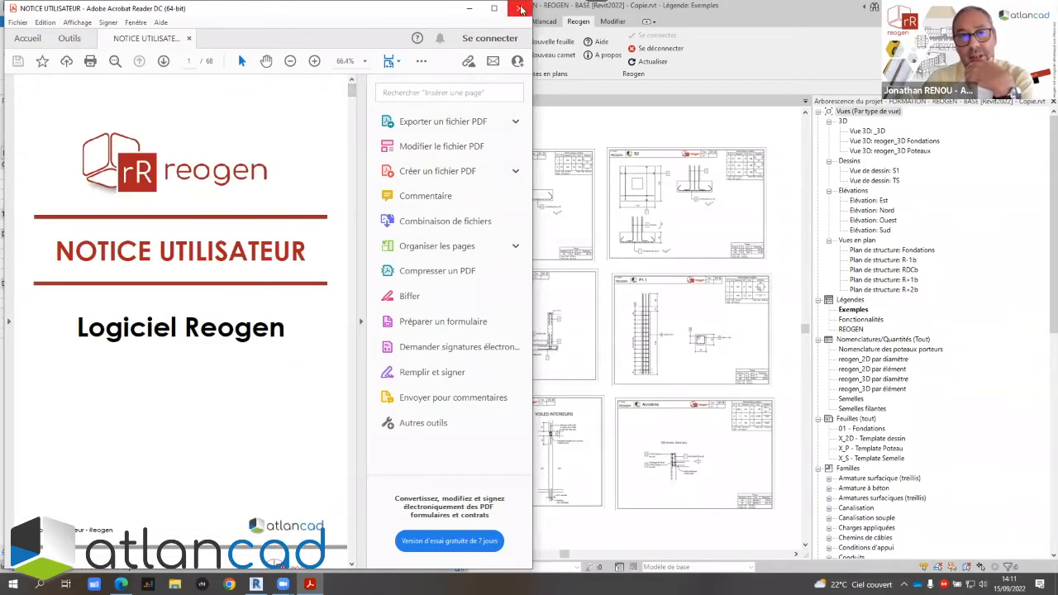
click(519, 9)
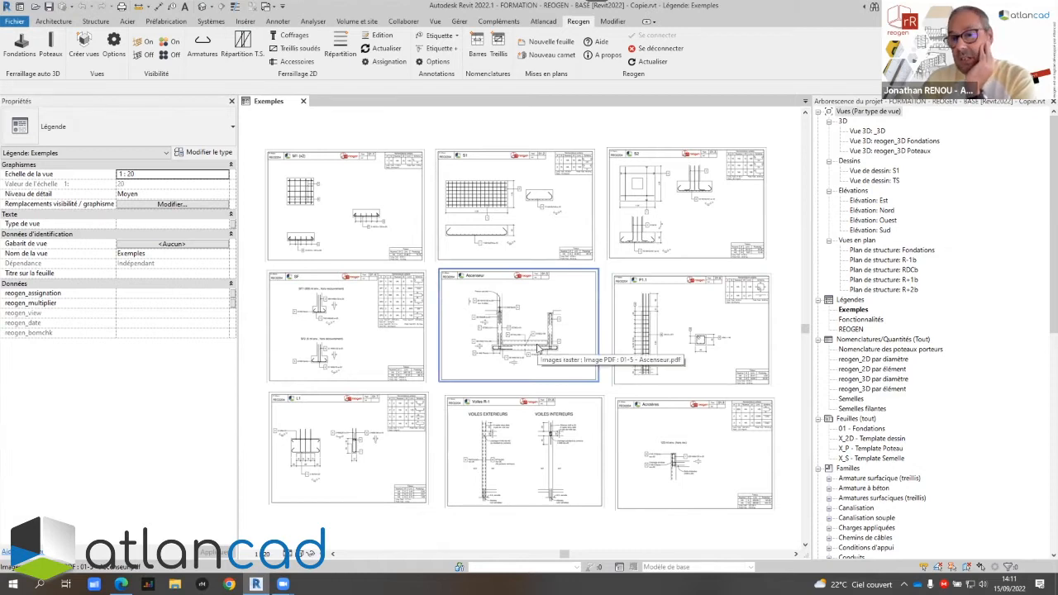
Open the 3D view _3D and orbit the building to see it from above
double_click(867, 131)
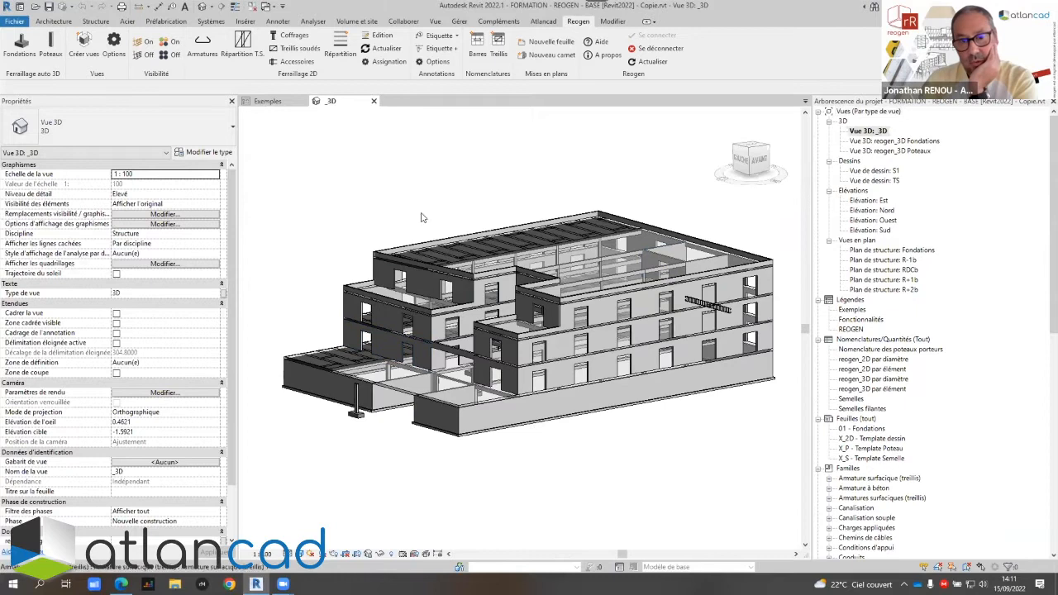
shift+middle_drag(392, 174, 679, 469)
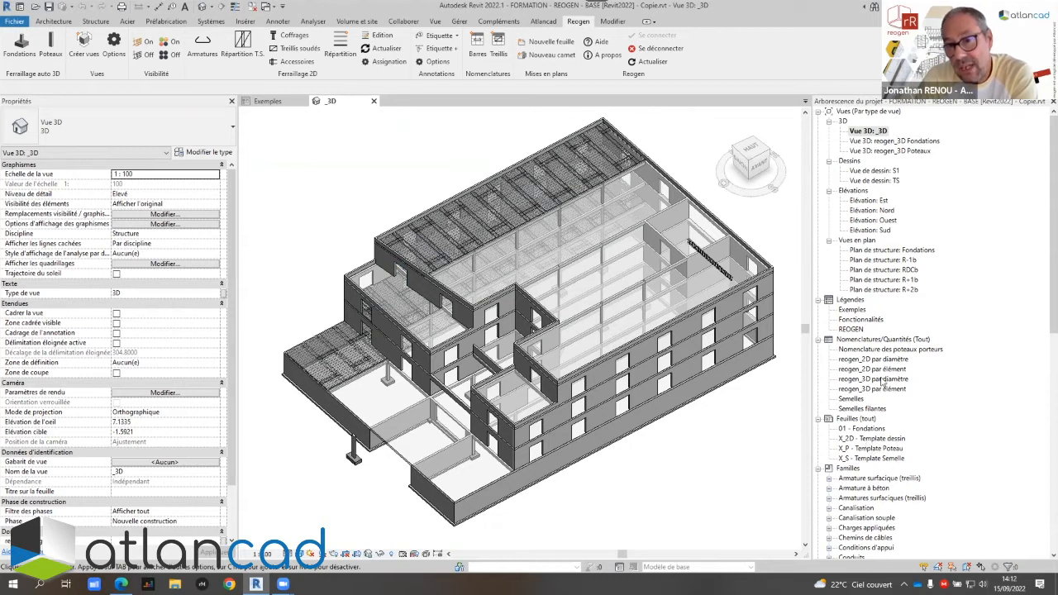
Open the structural plan R-1b and examine the mesh panel layout and its labels across the floor
double_click(880, 261)
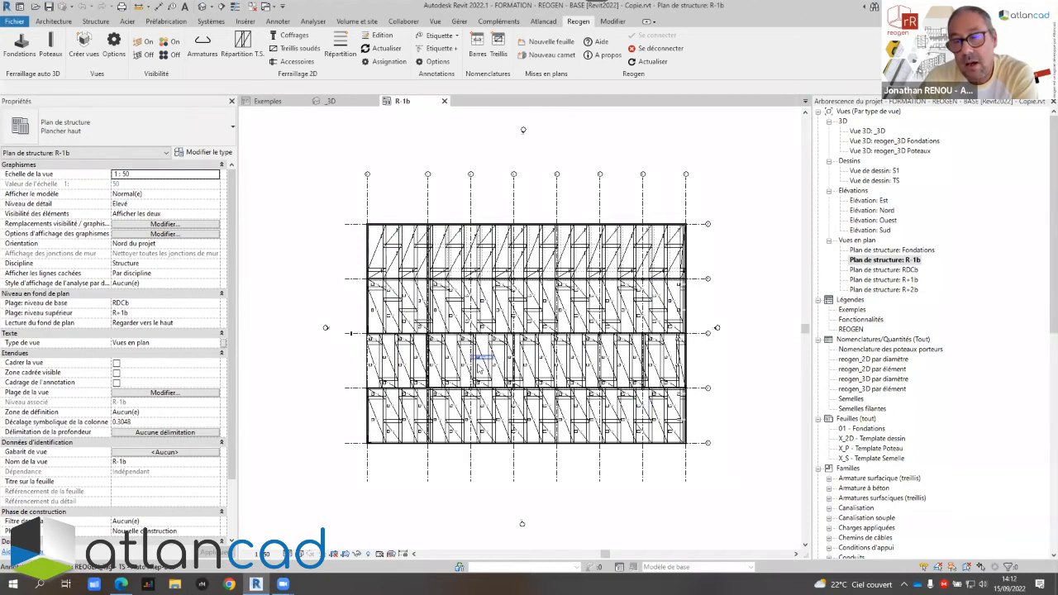
scroll(484, 362, up, 8)
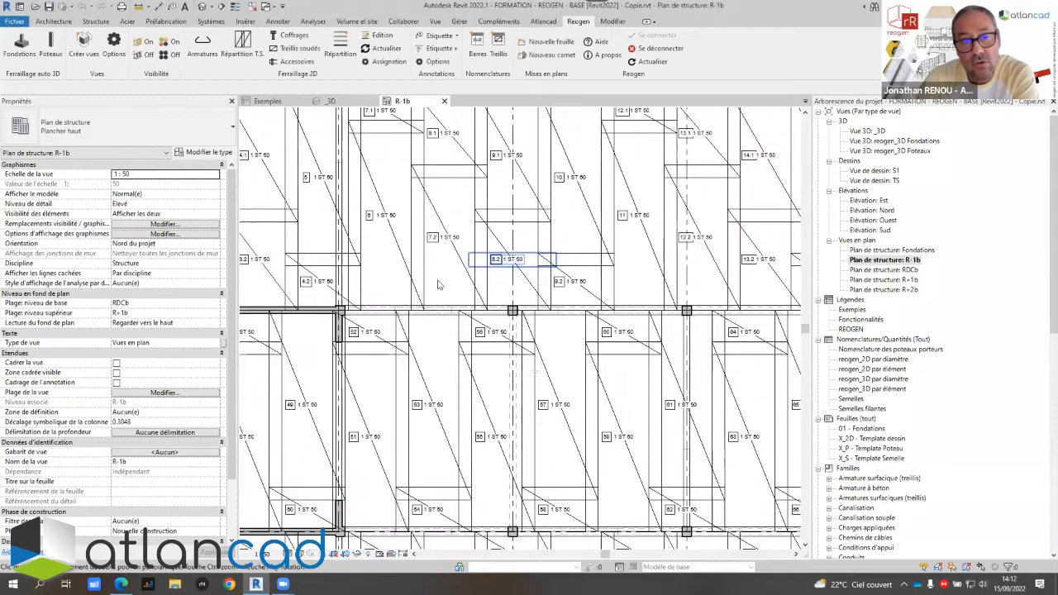
scroll(510, 391, down, 5)
scroll(406, 253, up, 7)
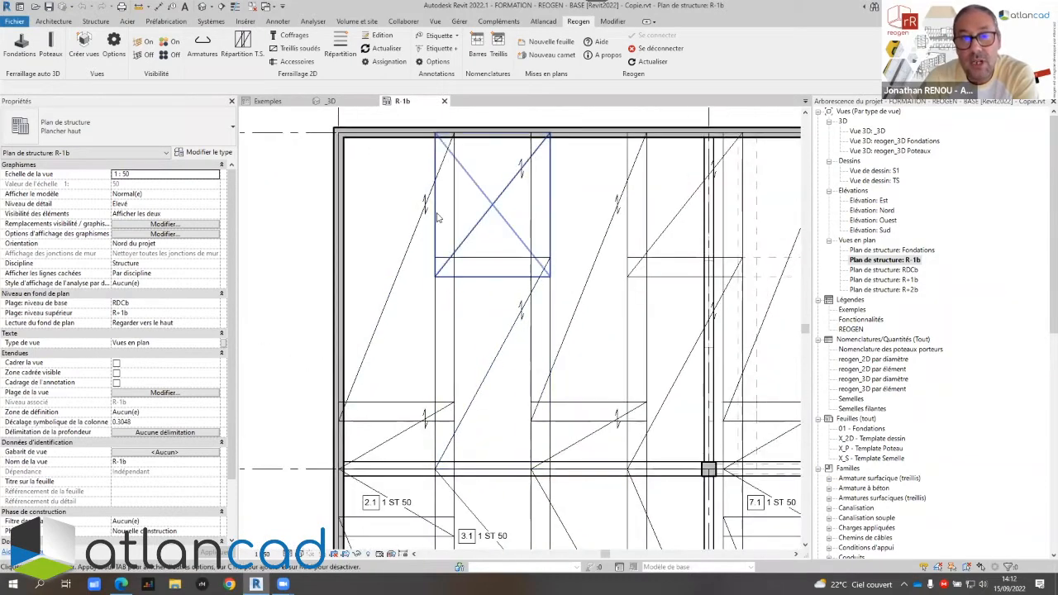
scroll(396, 292, down, 1)
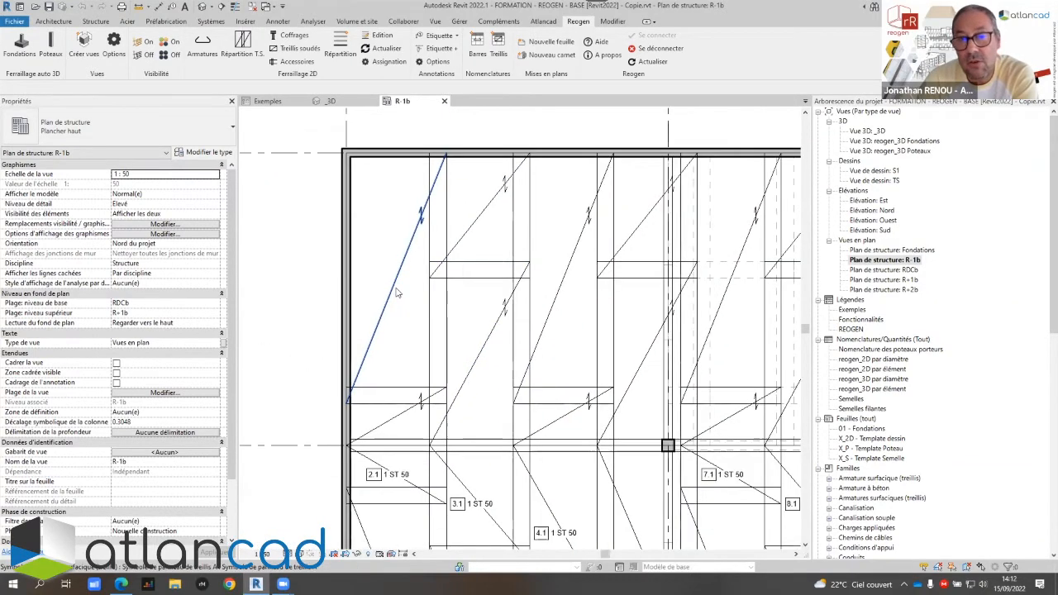
scroll(402, 275, down, 1)
scroll(402, 274, down, 2)
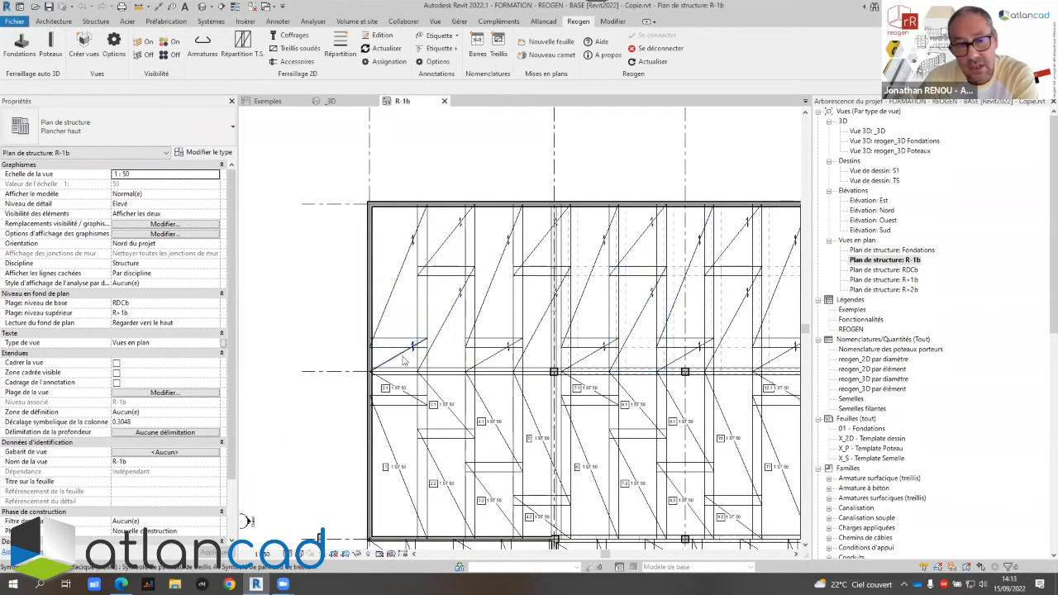
middle_drag(607, 354, 610, 252)
scroll(408, 318, up, 3)
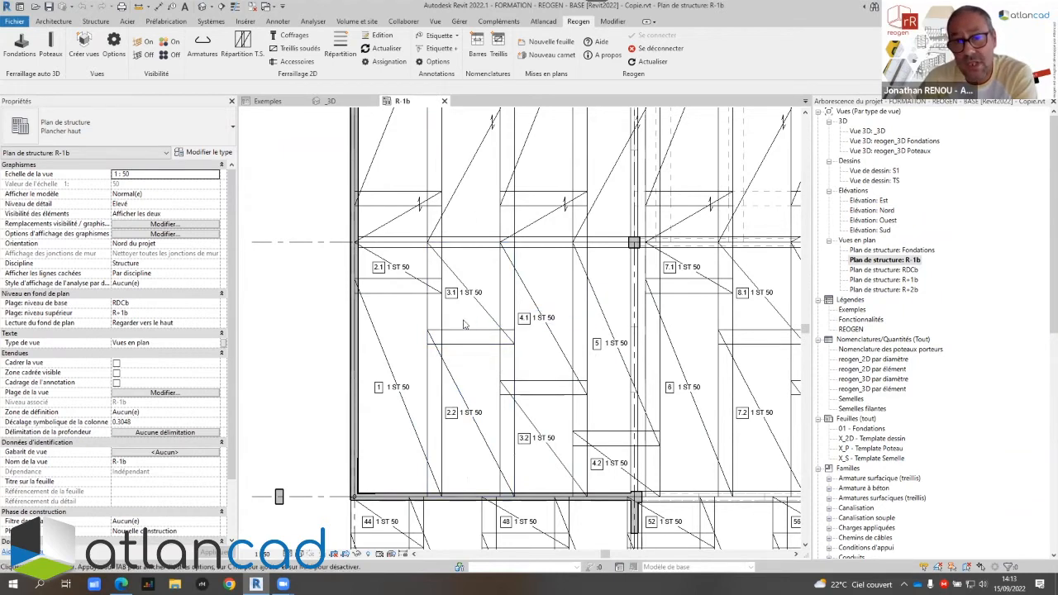
scroll(496, 323, down, 4)
scroll(543, 341, down, 4)
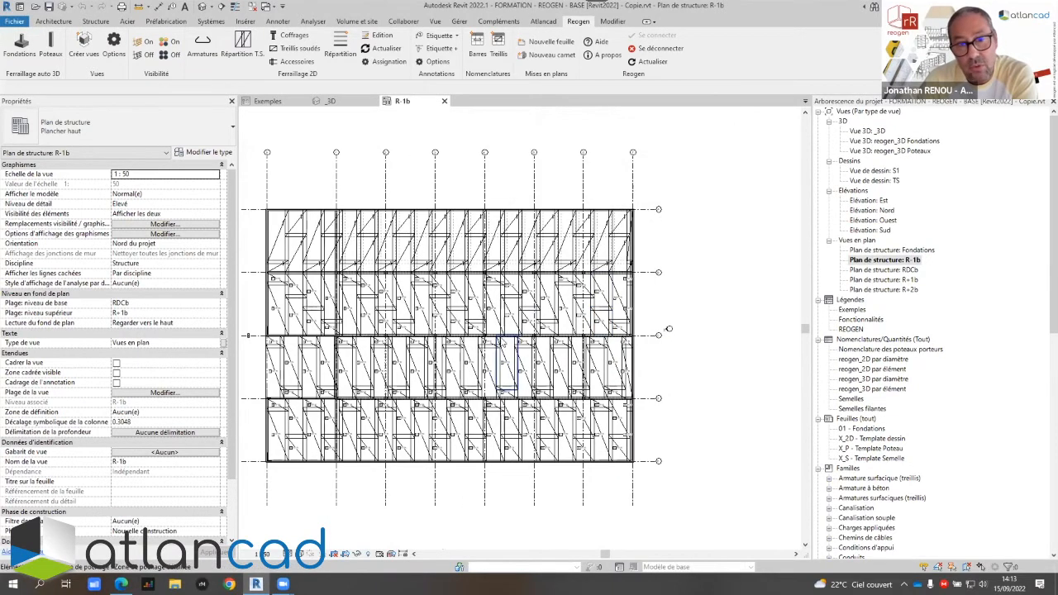
middle_drag(496, 329, 586, 335)
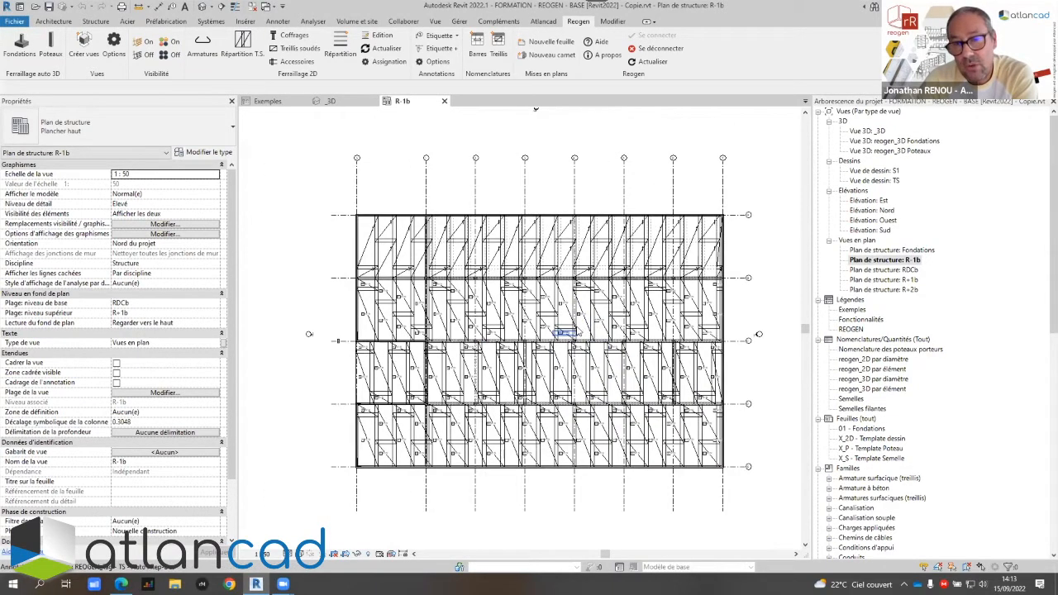
Select the mesh tag 49 on plan R-1b, check its available tag types, and deselect it without changing the type
scroll(570, 334, up, 5)
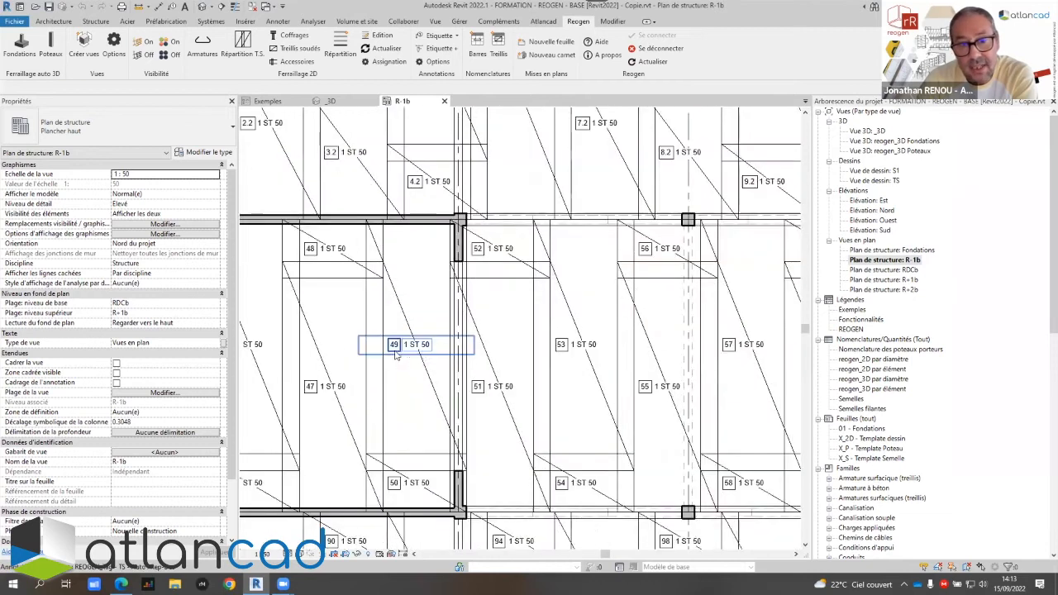
click(396, 352)
click(96, 130)
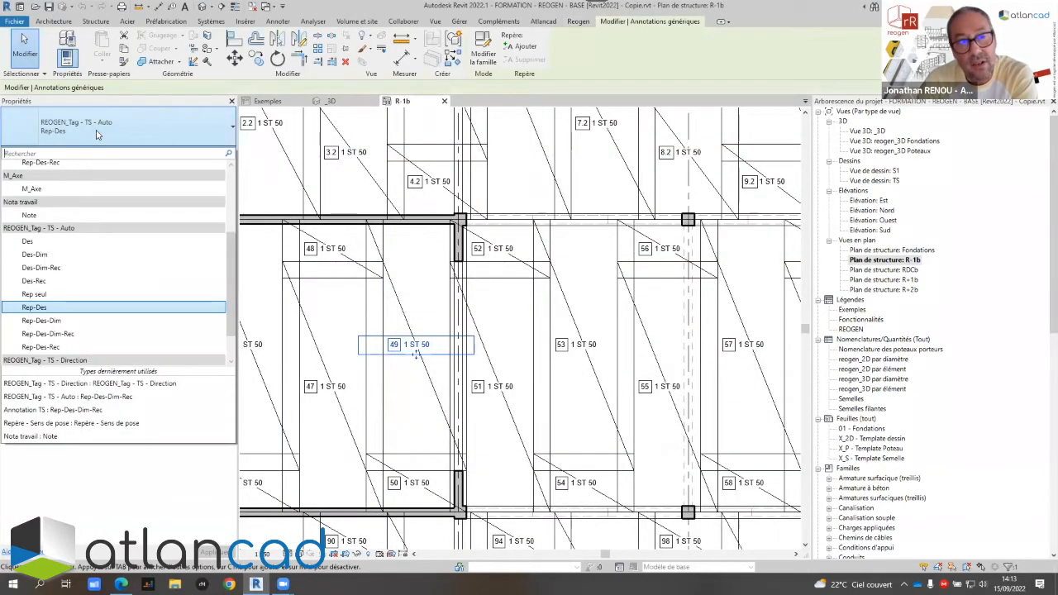
click(96, 129)
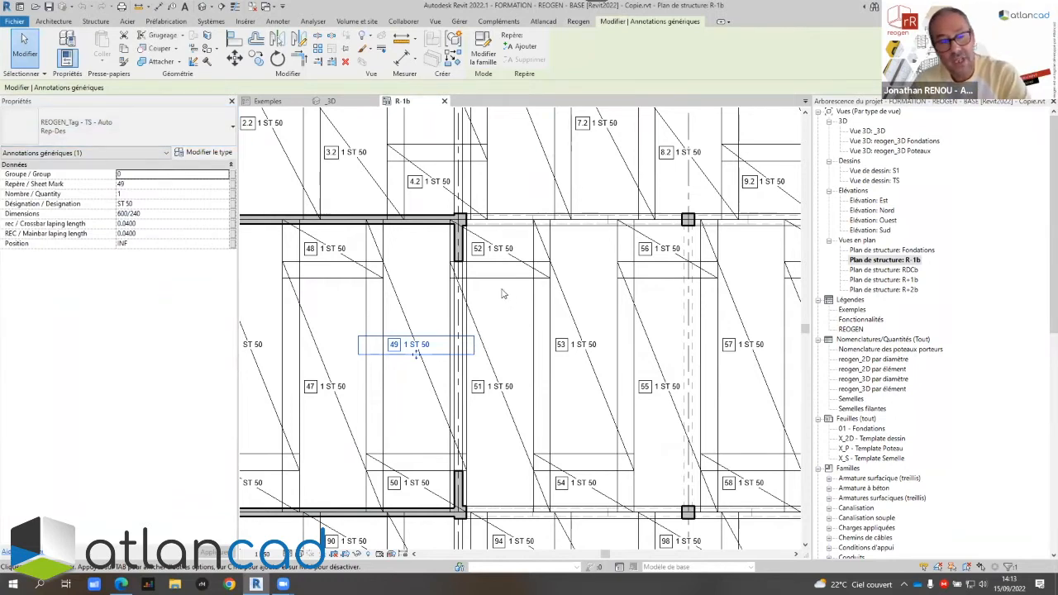
click(503, 293)
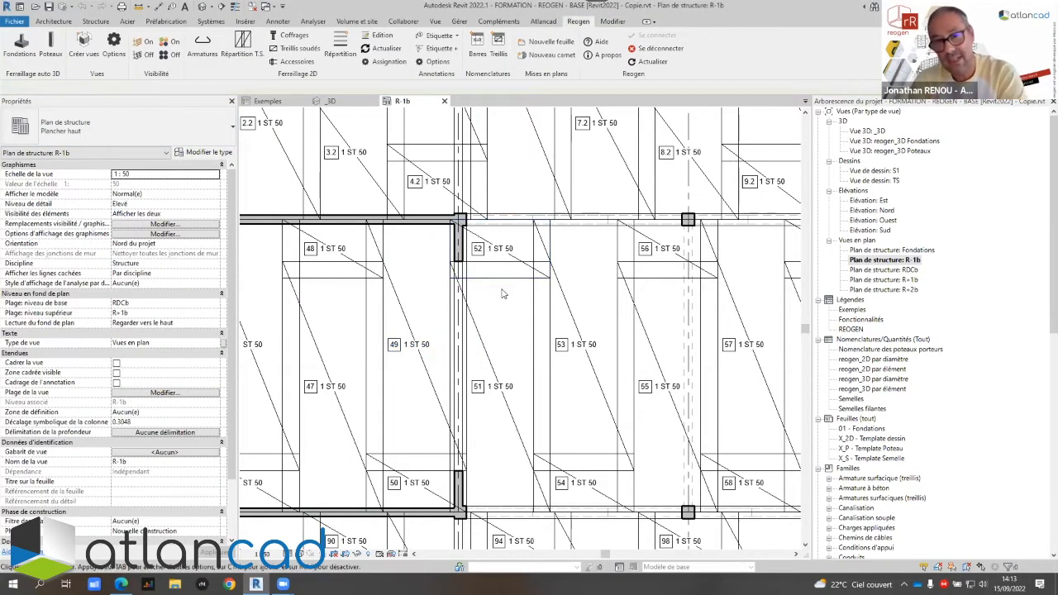
Open the structural plan RDCb to view the mesh layout of that level
scroll(463, 322, down, 1)
scroll(460, 326, down, 4)
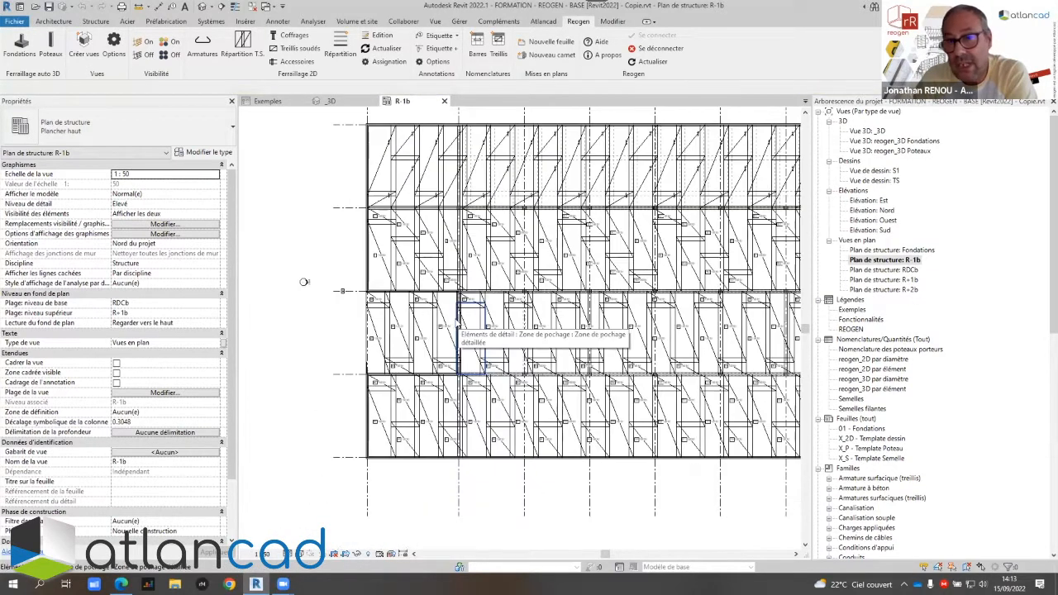
click(894, 271)
double_click(894, 270)
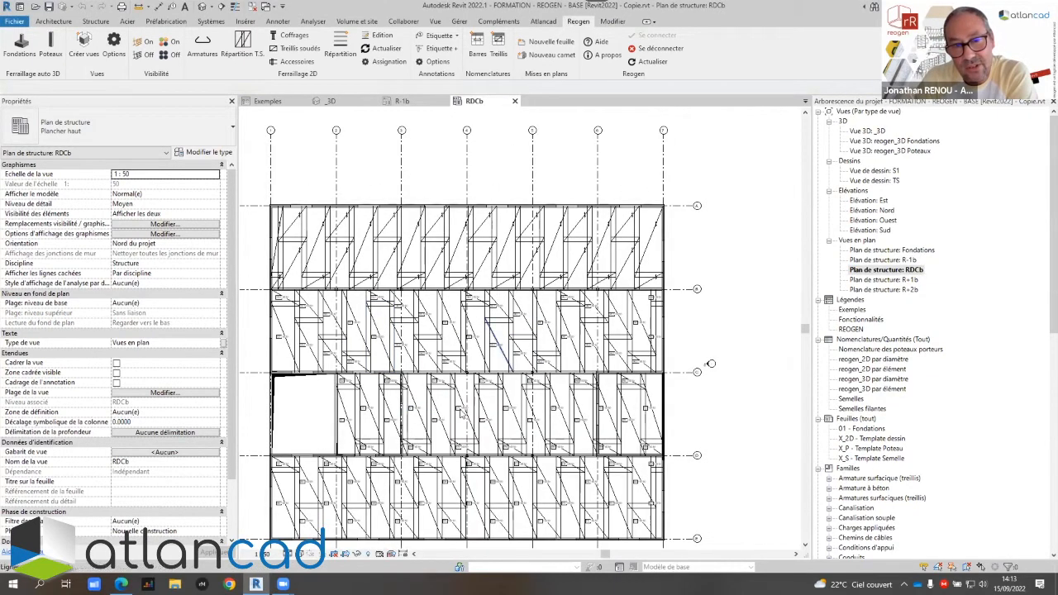
Examine the mesh panels on the structural plan R+1b and open the structural plan R+2b
double_click(886, 280)
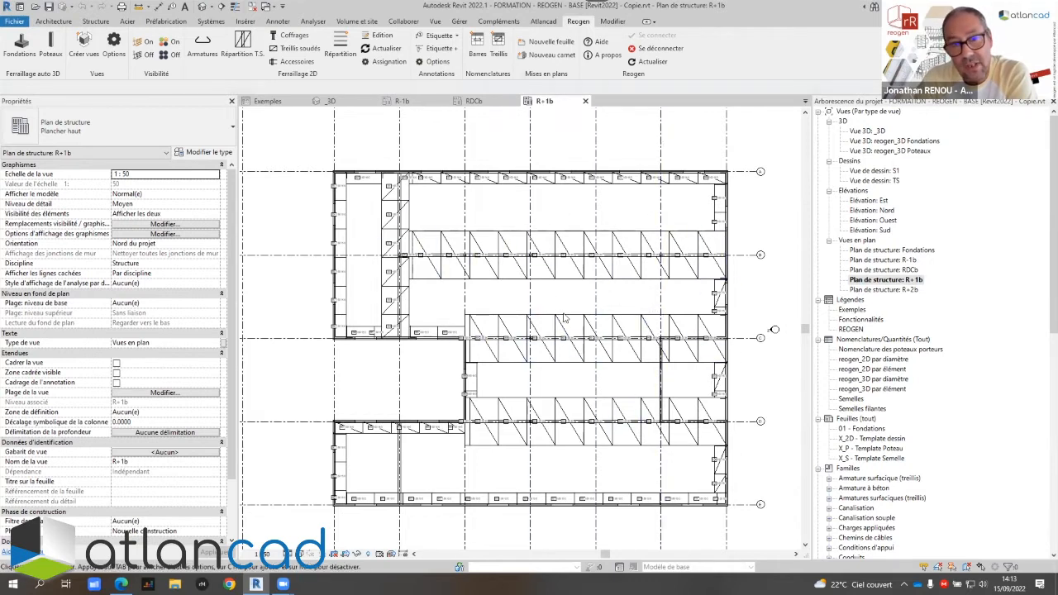
scroll(564, 318, up, 5)
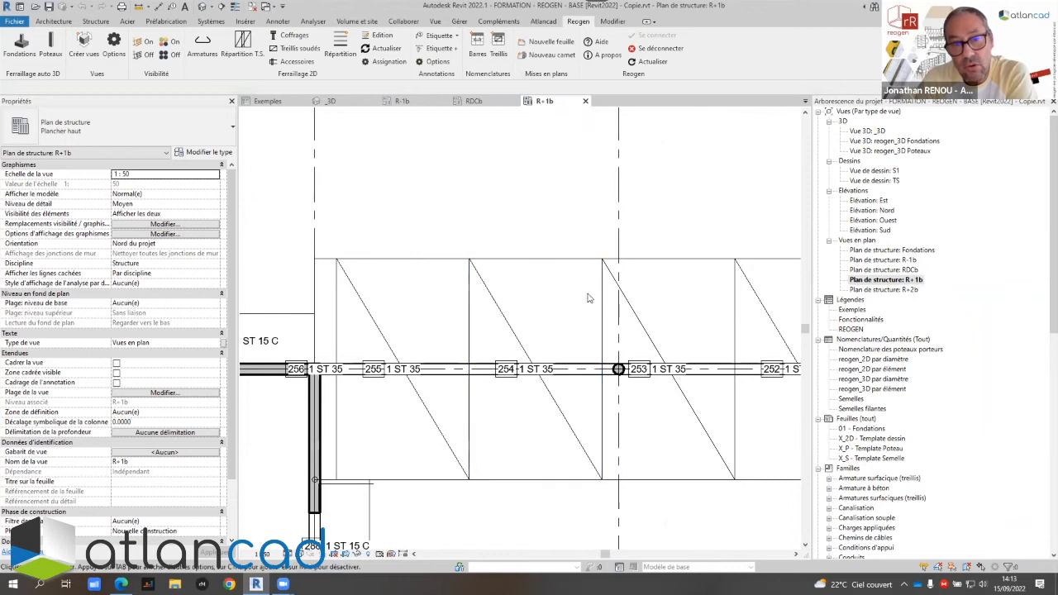
scroll(589, 298, down, 3)
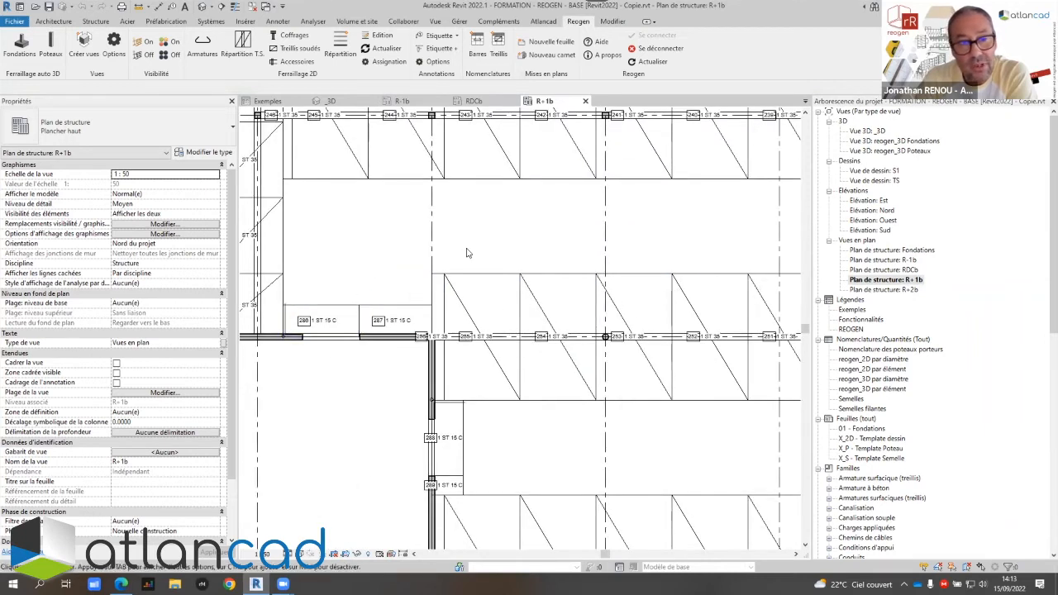
scroll(467, 252, down, 5)
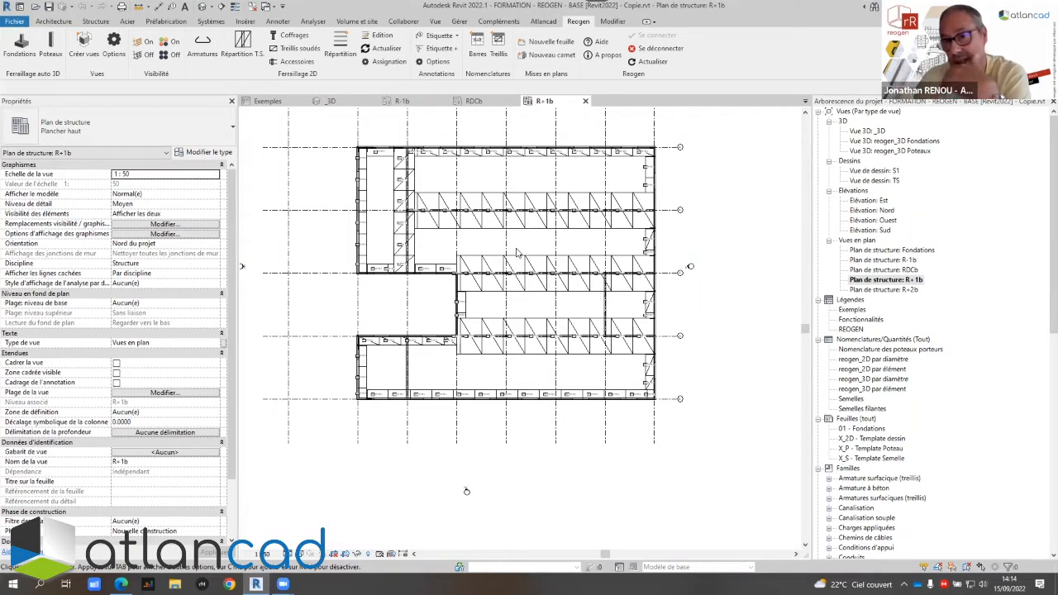
middle_drag(570, 270, 567, 313)
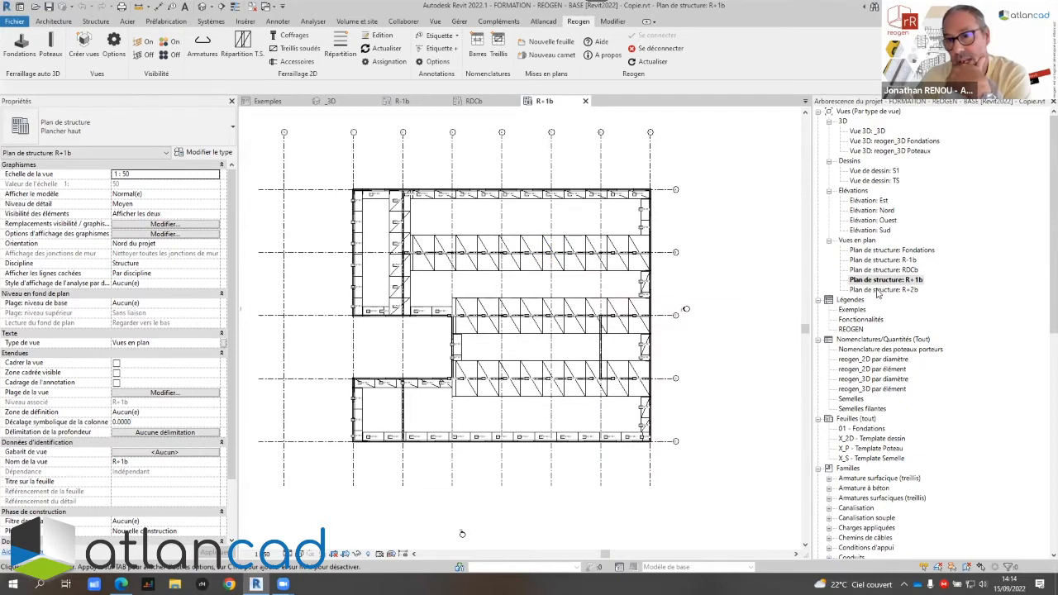
double_click(878, 291)
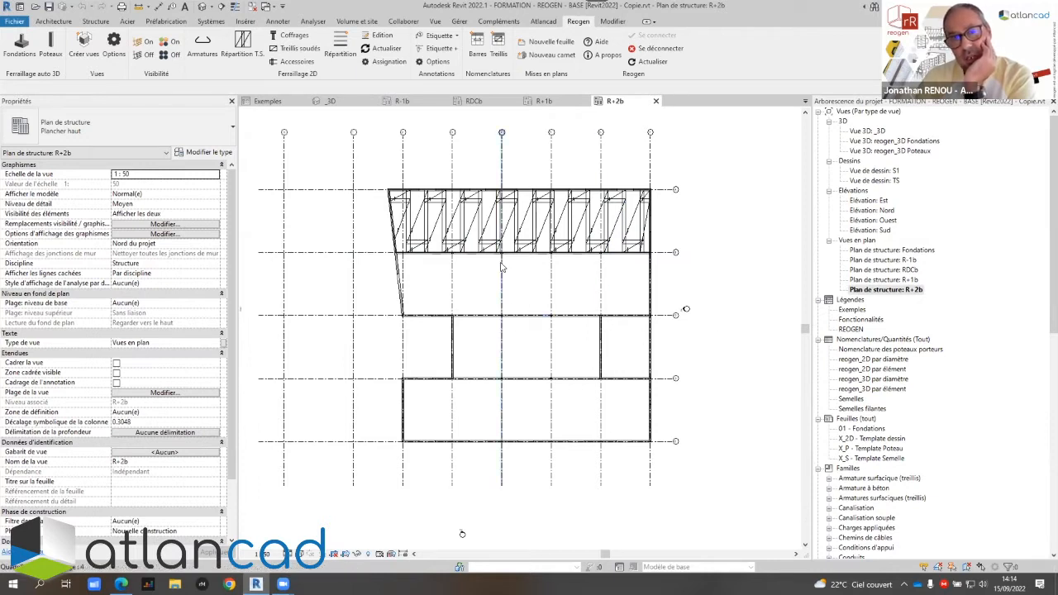
Open the Reogen mesh schedule full screen, check the tables listed in its configuration, and return to the results
click(499, 60)
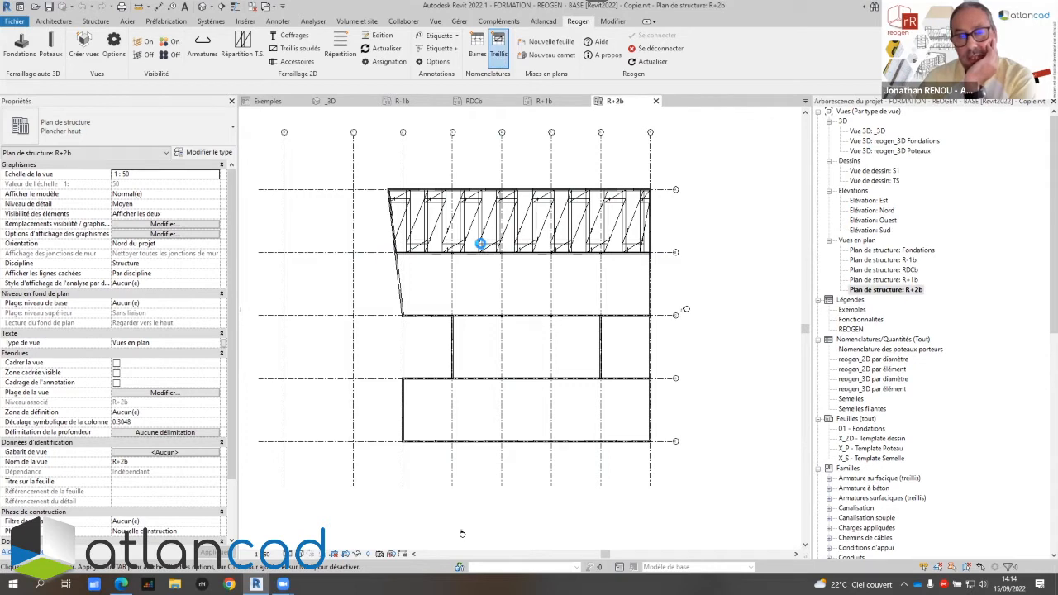
click(480, 244)
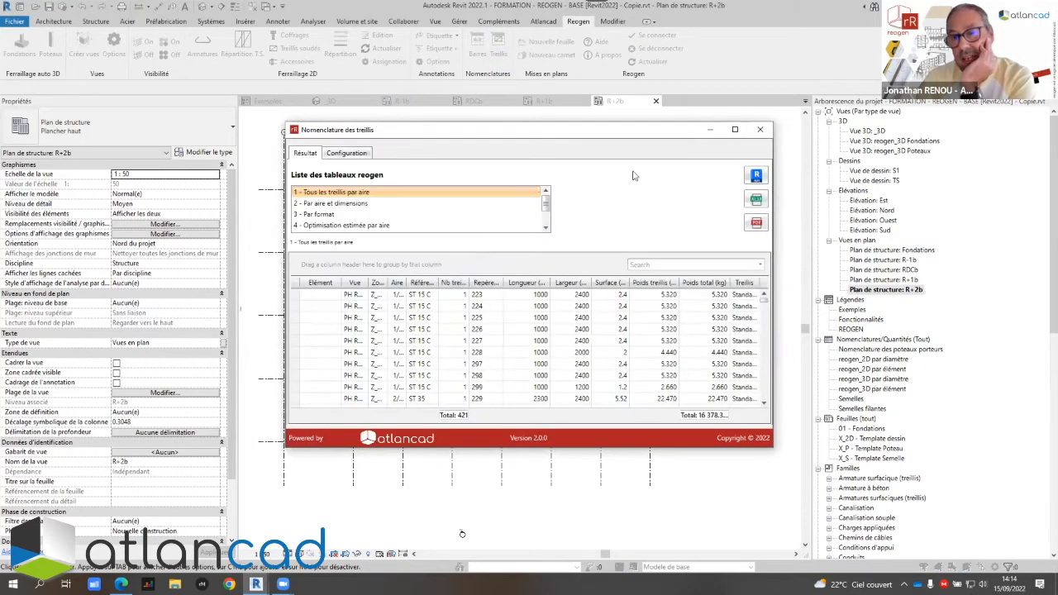
click(735, 131)
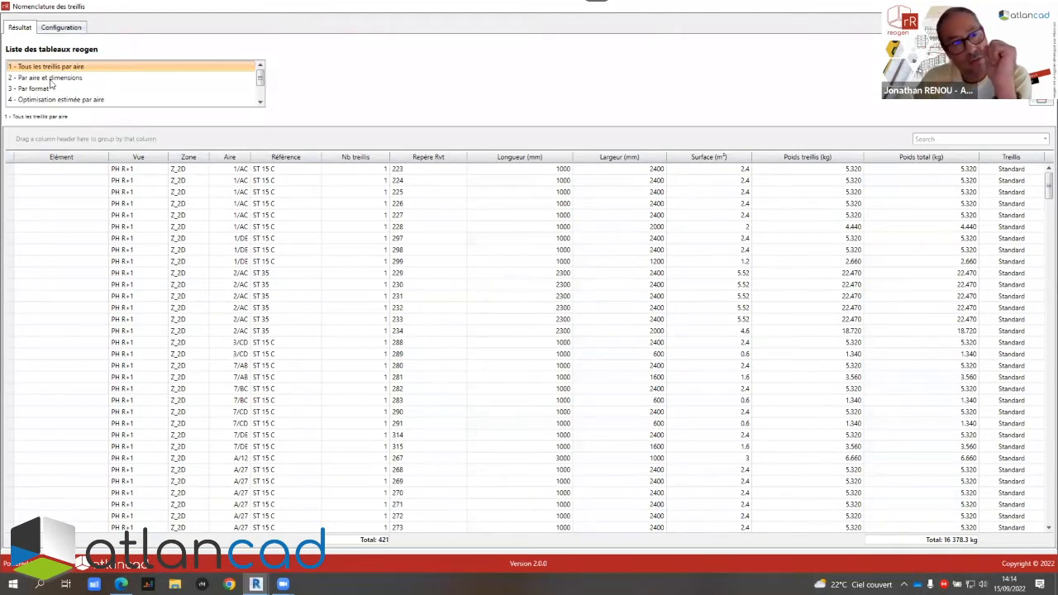
click(57, 28)
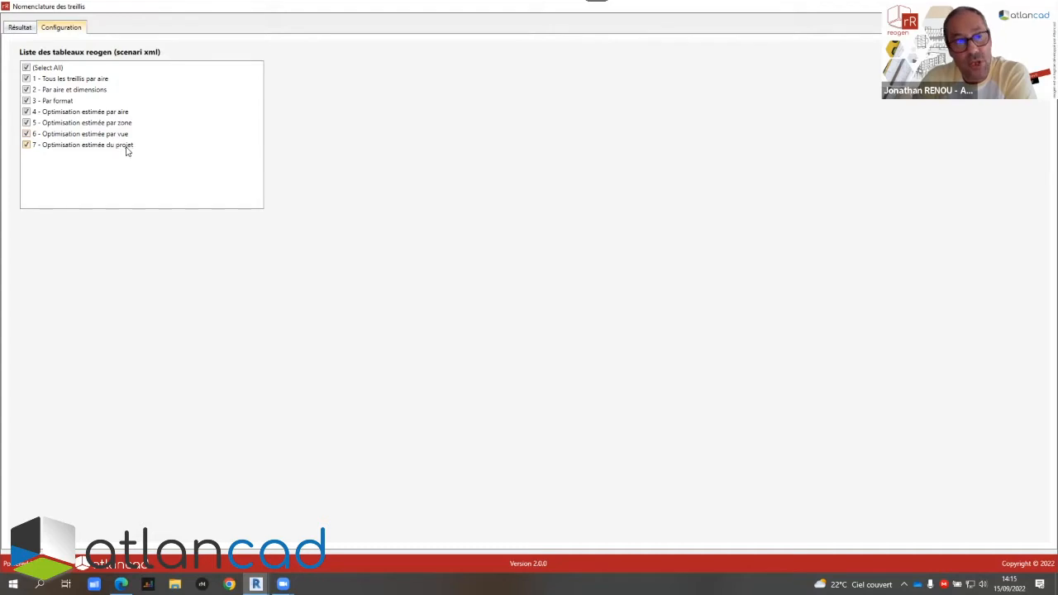
click(25, 30)
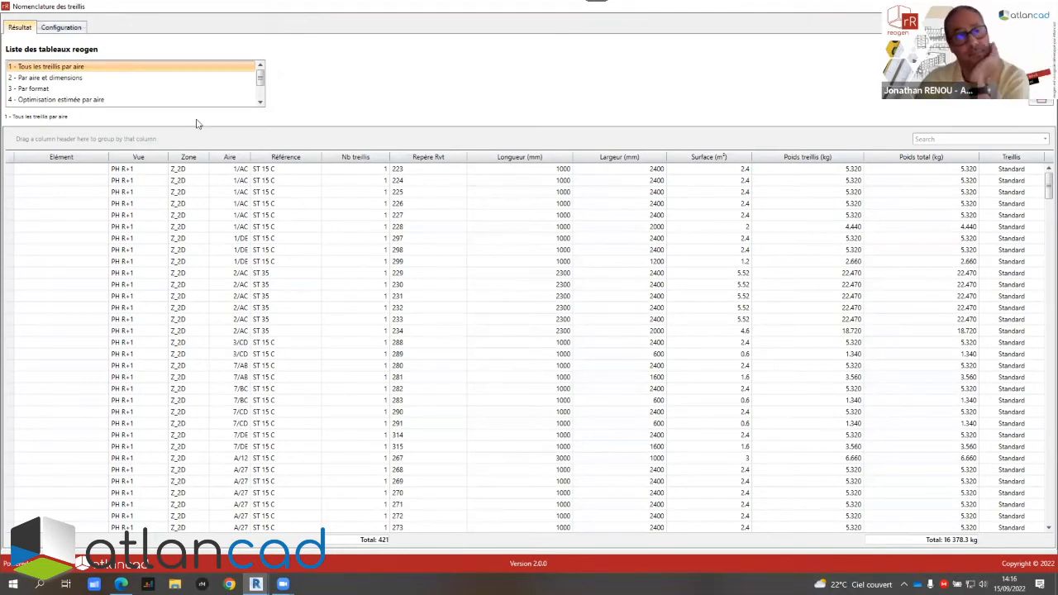
Display the mesh results by area and dimensions, switch to the table by format, and examine its format descriptions
click(65, 79)
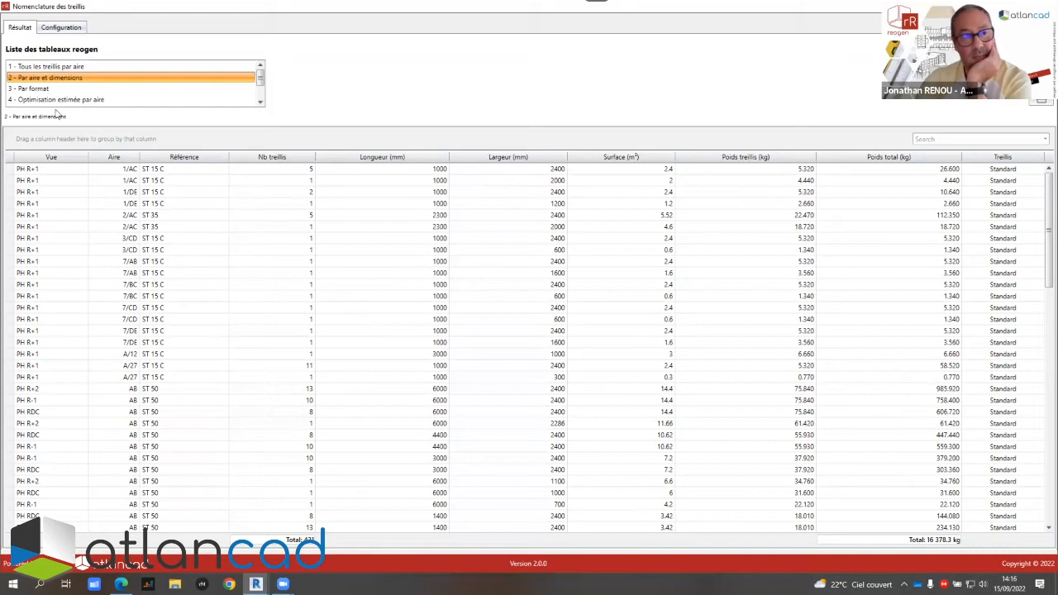
click(35, 88)
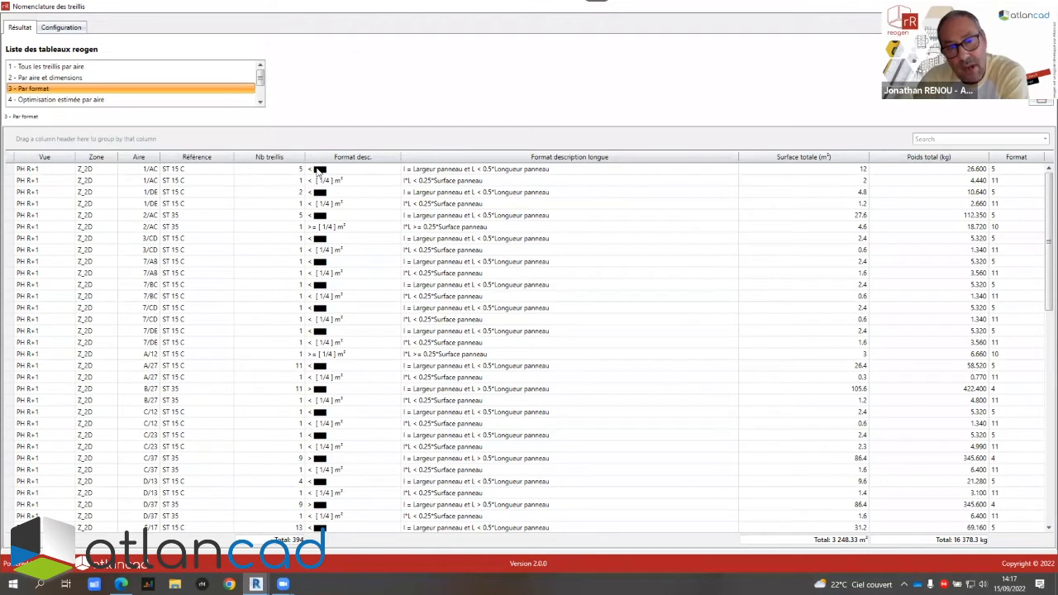
scroll(339, 365, down, 5)
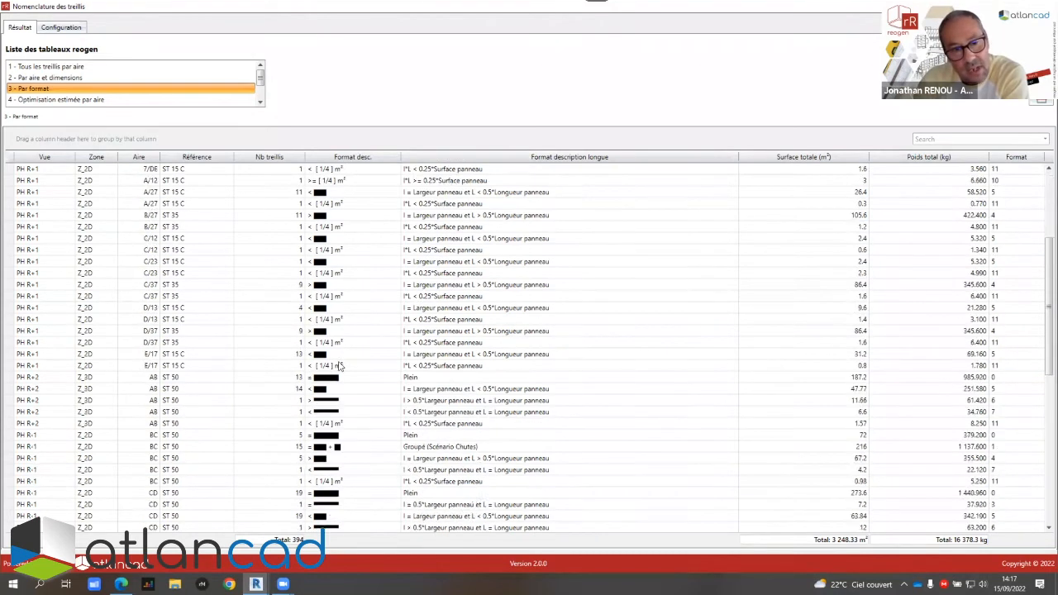
scroll(339, 366, down, 1)
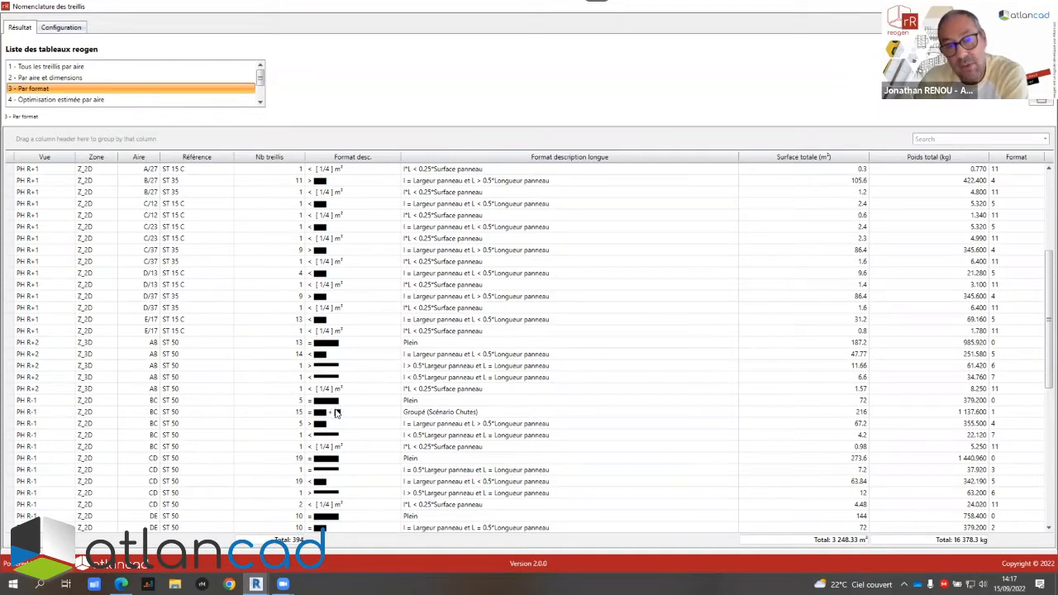
scroll(342, 382, up, 6)
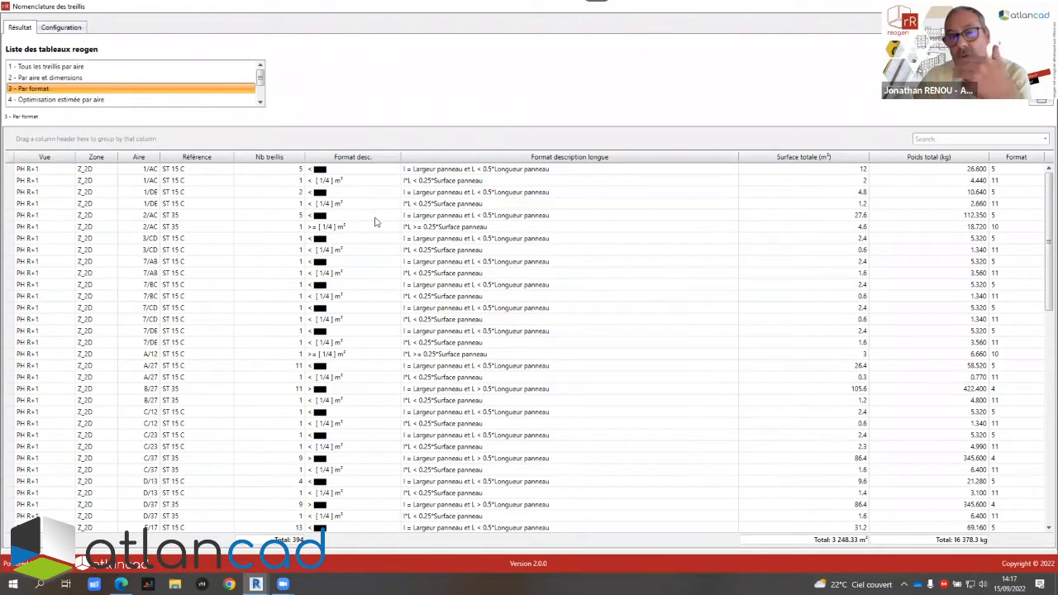
Examine the rest of the mesh table by format down to the PH R-1 and PH RDC rows
scroll(363, 260, down, 9)
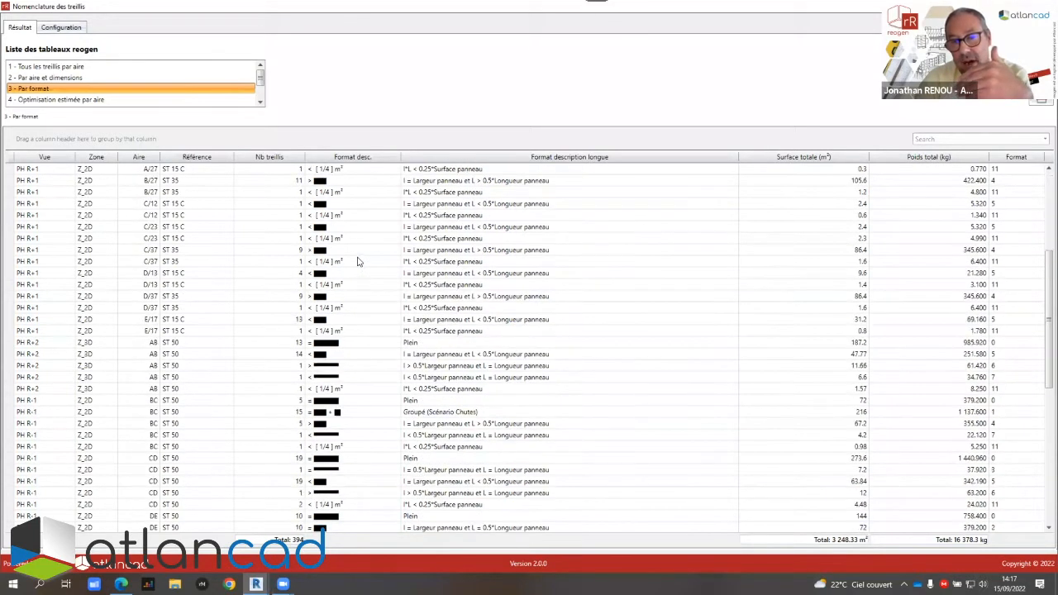
scroll(356, 261, down, 2)
scroll(352, 262, down, 4)
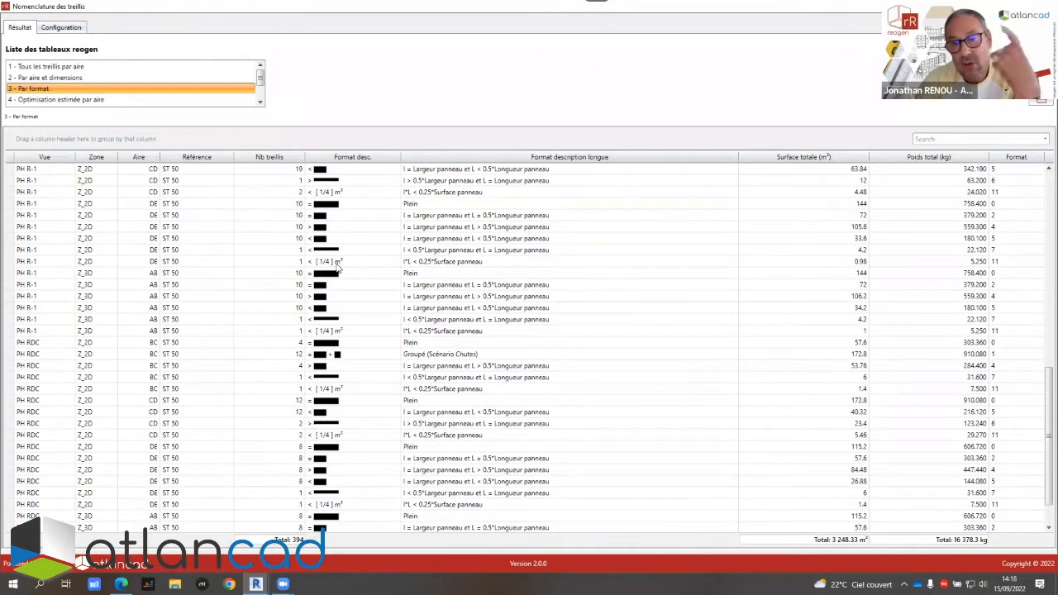
Display the estimated optimisation table by area, and switch to the estimated optimisation by zone
click(80, 100)
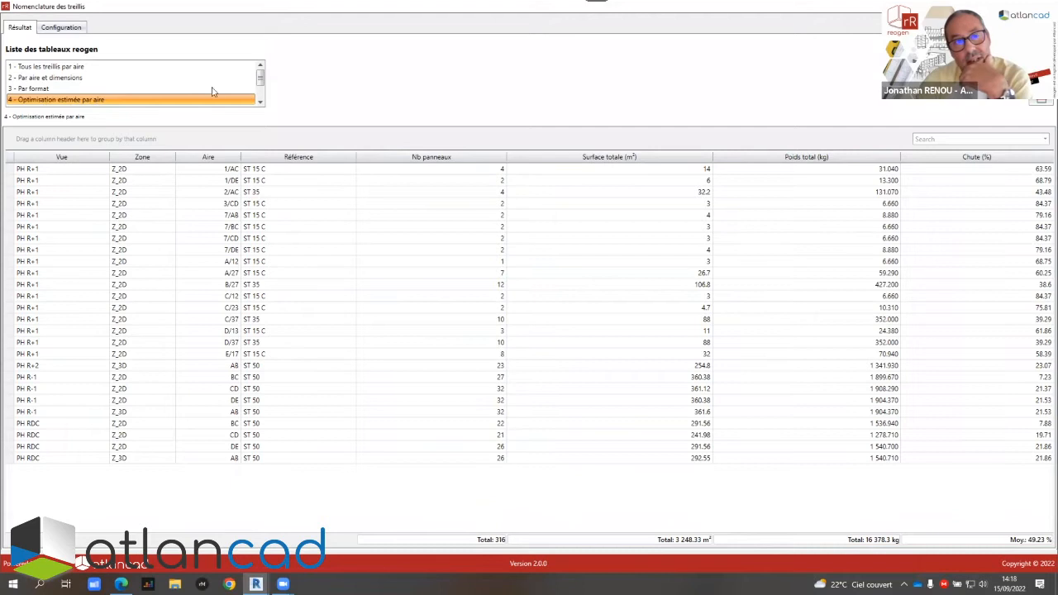
click(261, 102)
click(261, 103)
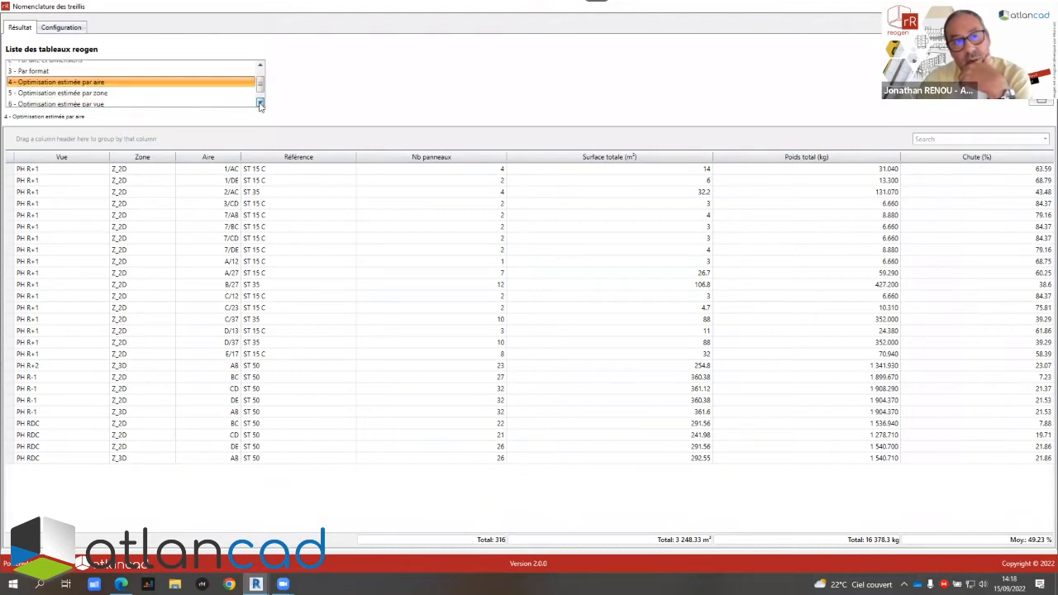
click(99, 93)
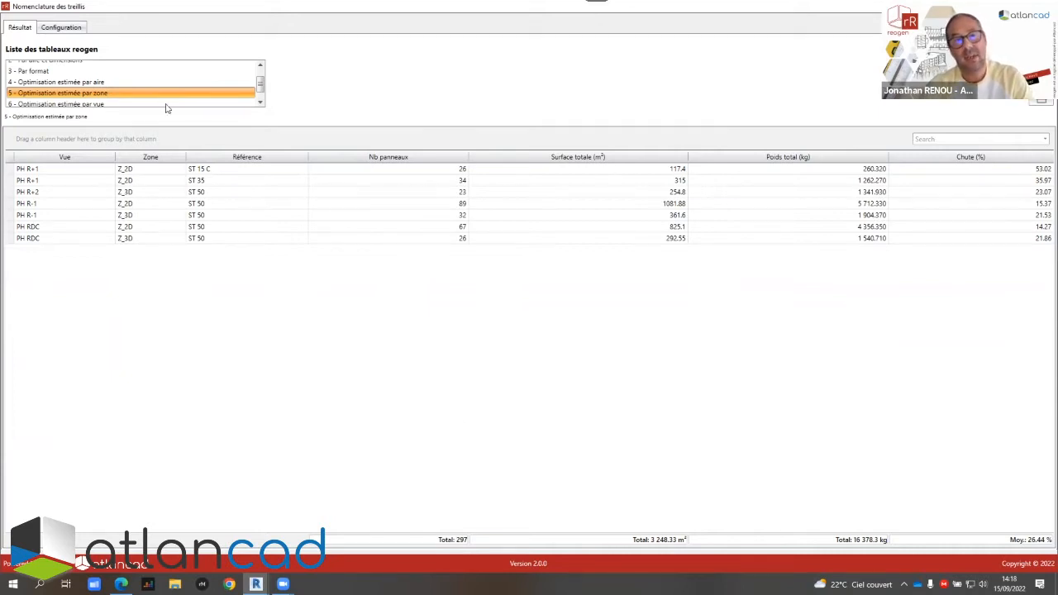
scroll(157, 104, down, 1)
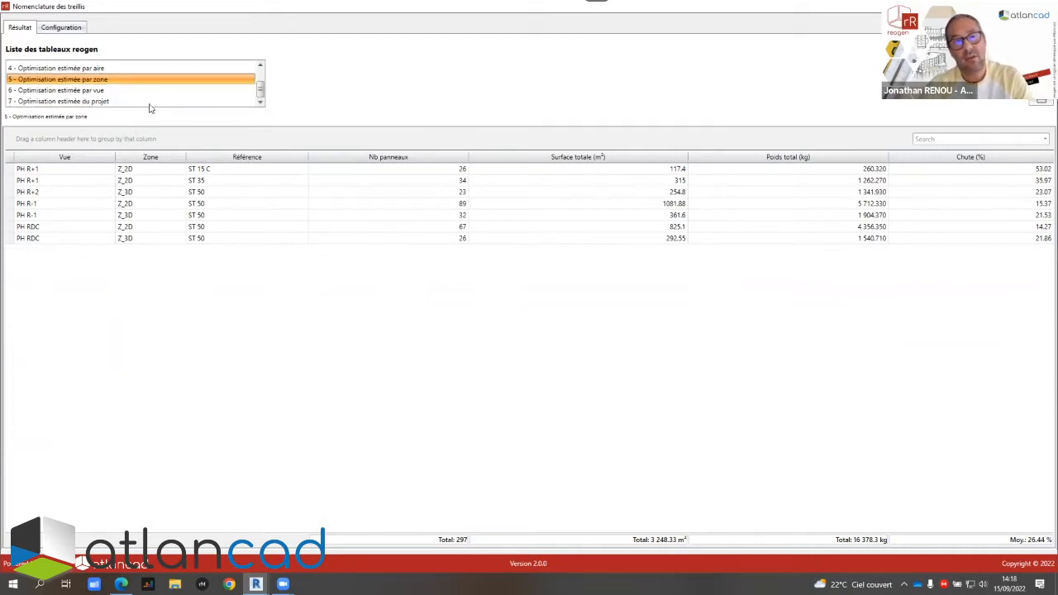
Display the estimated optimisation by view, and switch to the estimated optimisation of the whole project
click(85, 91)
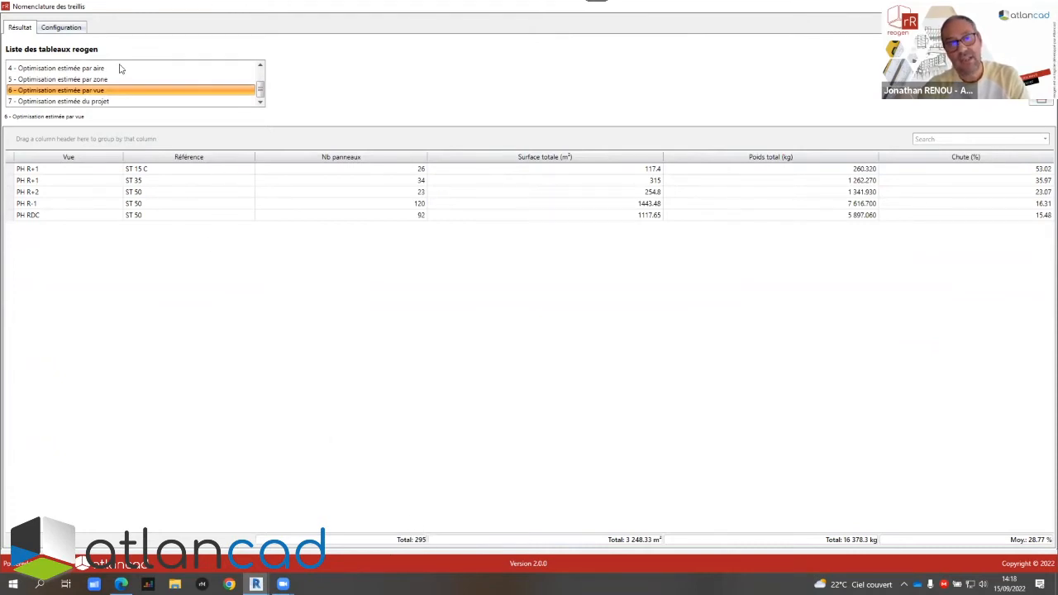
click(115, 102)
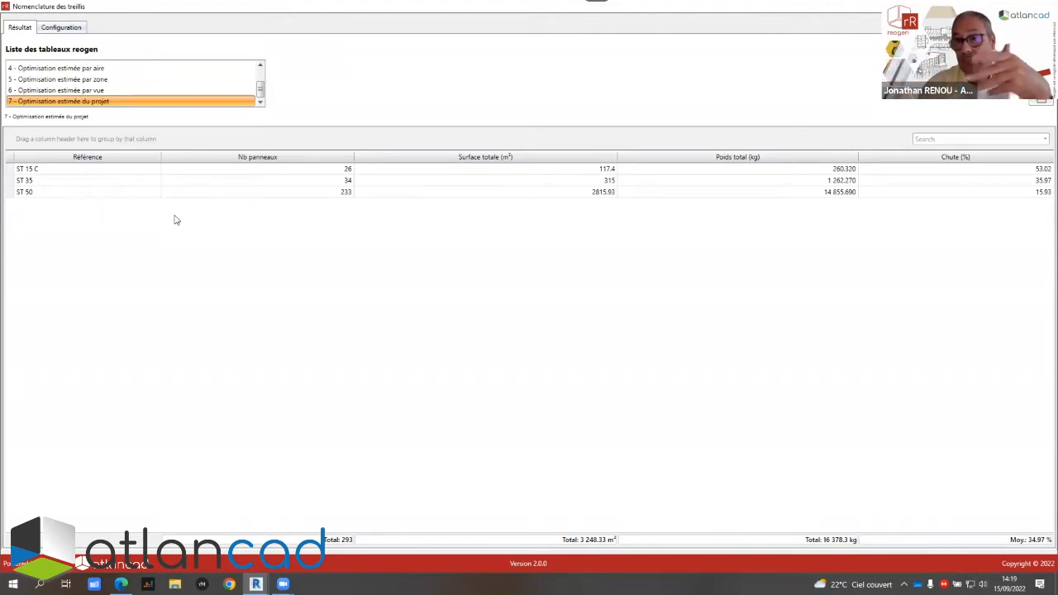
scroll(90, 83, up, 1)
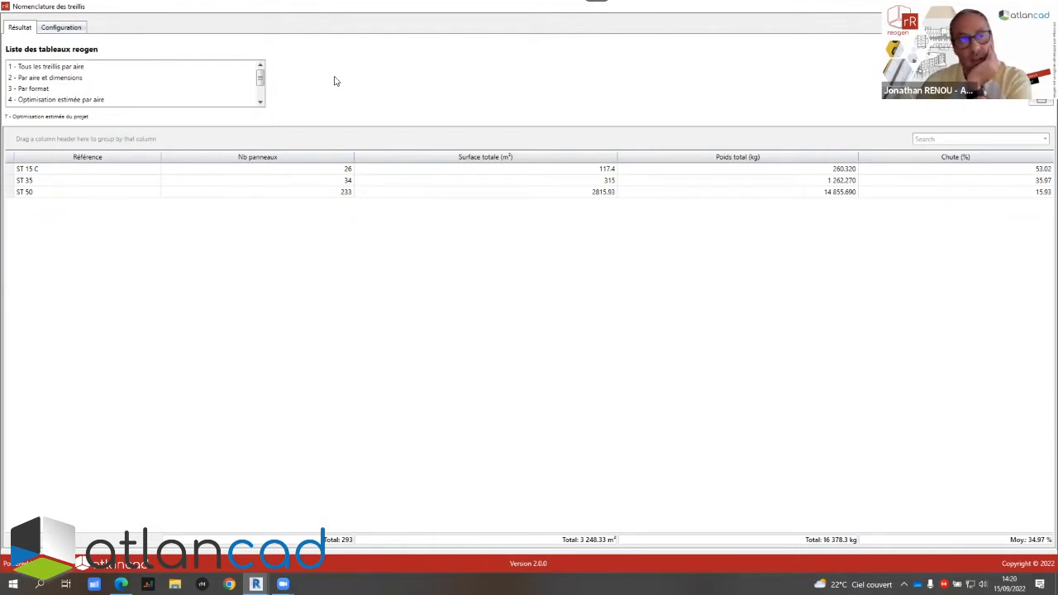
Check the filter values of the Référence column, and search the project table for "15 c" before clearing the search
click(101, 157)
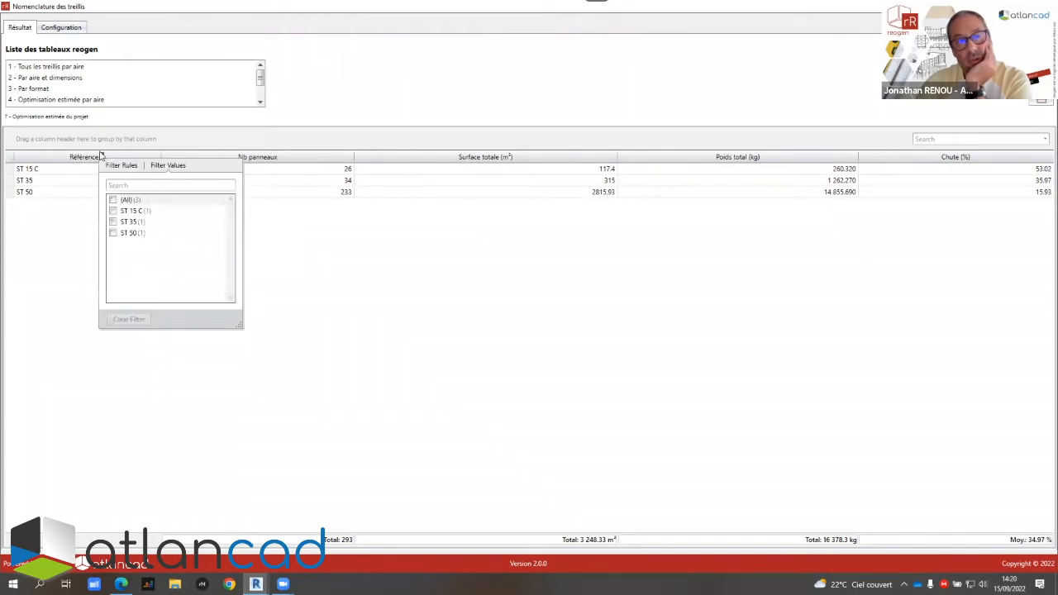
click(101, 157)
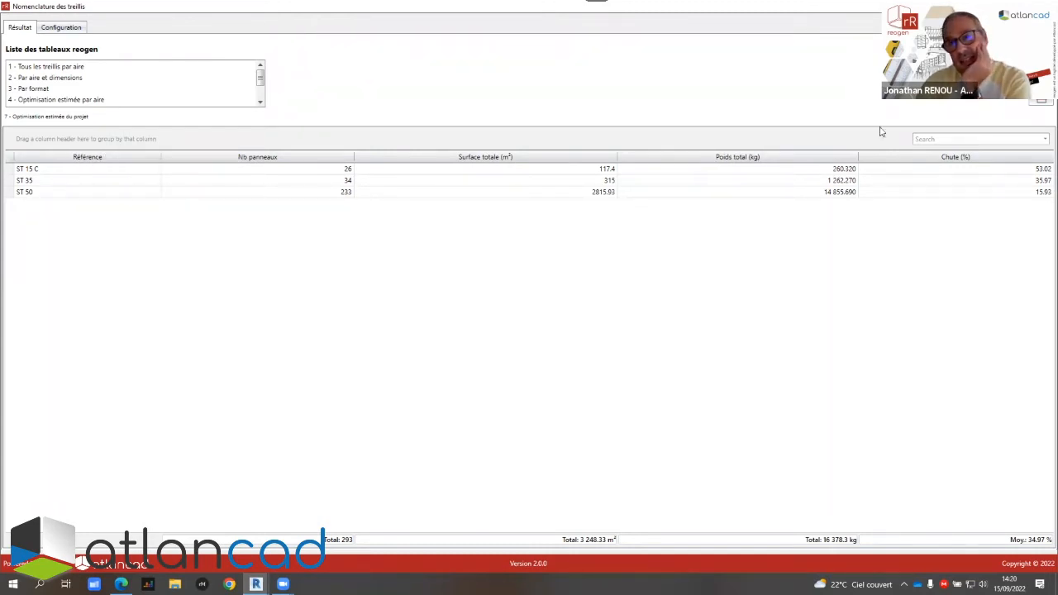
click(946, 138)
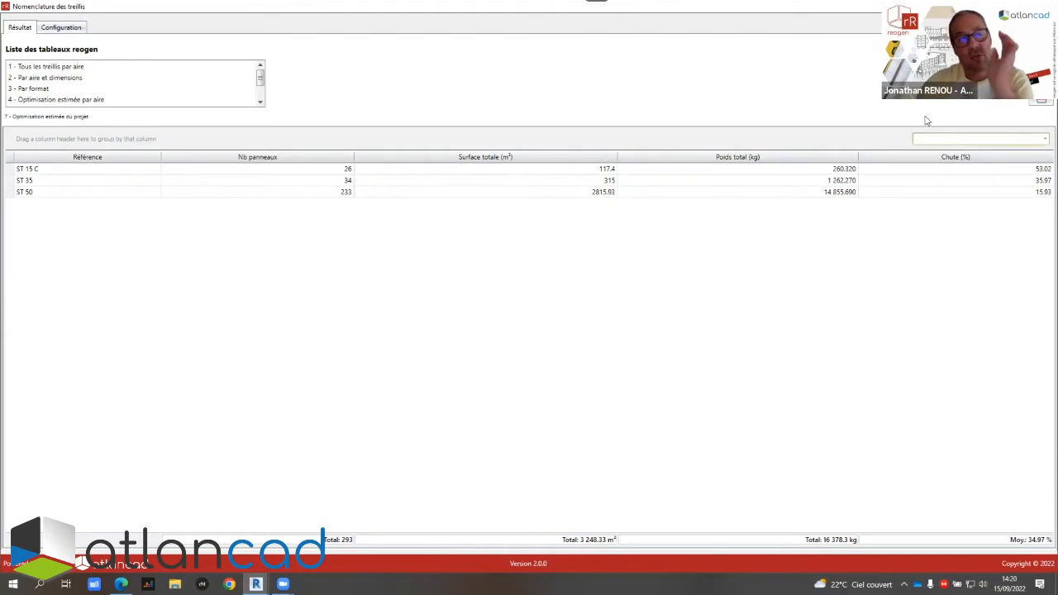
text(15 c)
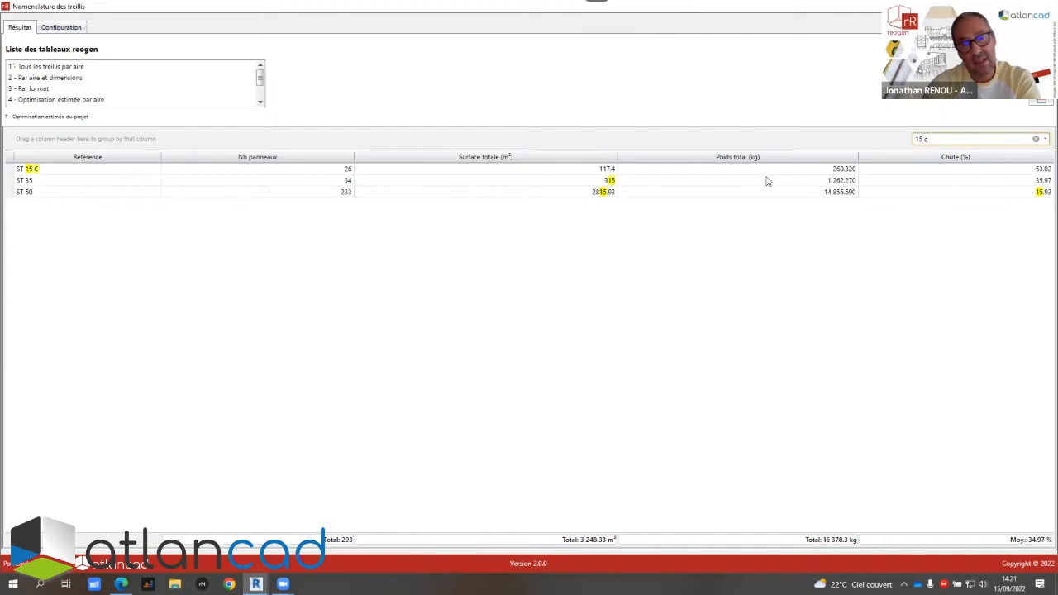
click(1035, 139)
click(639, 274)
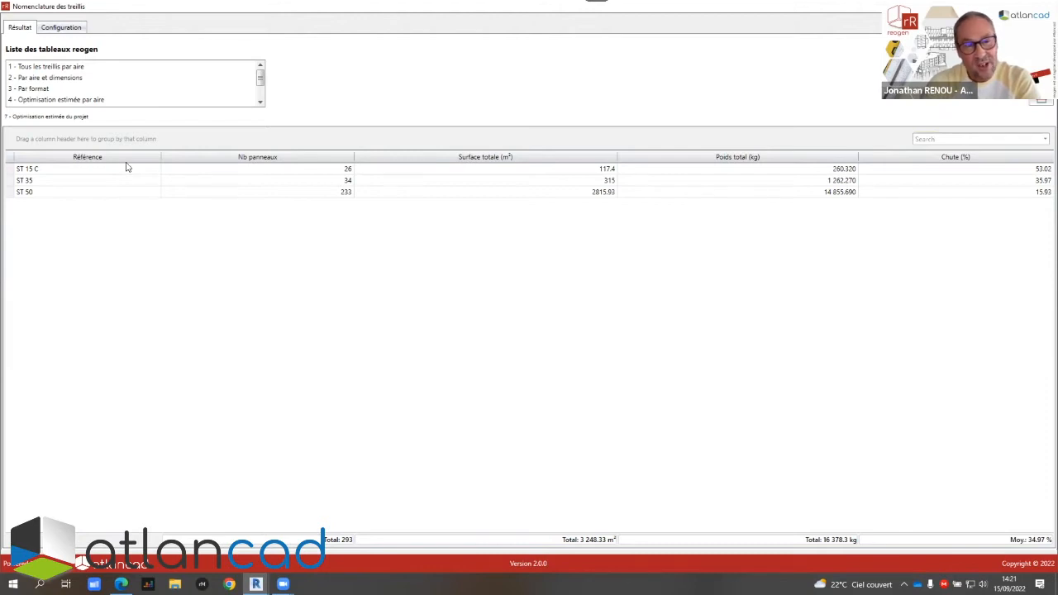
Group the project optimisation table by Référence and expand the ST 15 C group
mouse_move(125, 159)
mouse_down()
mouse_move(126, 133)
mouse_move(130, 144)
mouse_up()
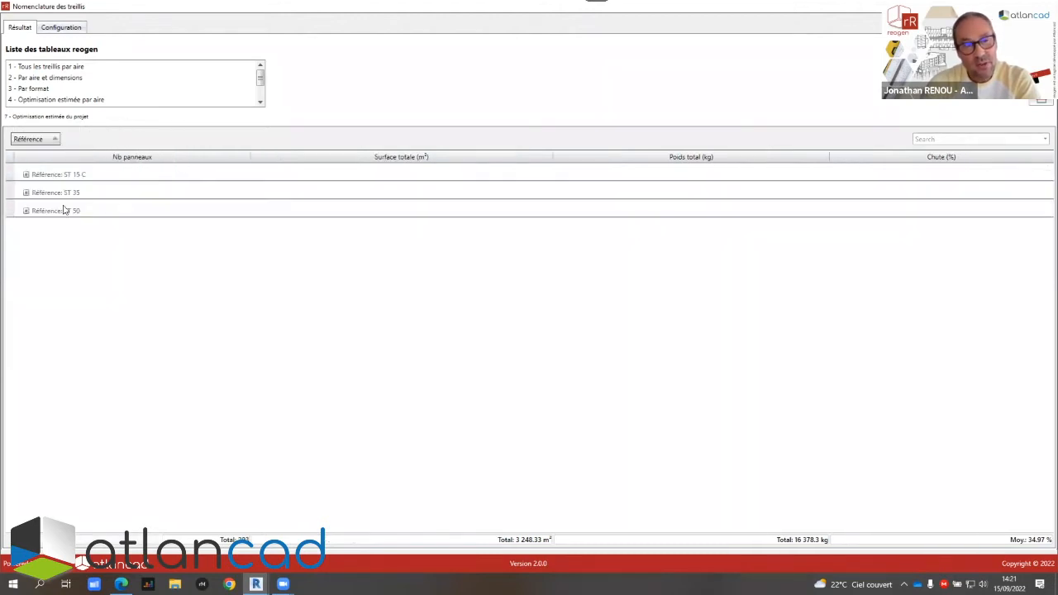
click(27, 175)
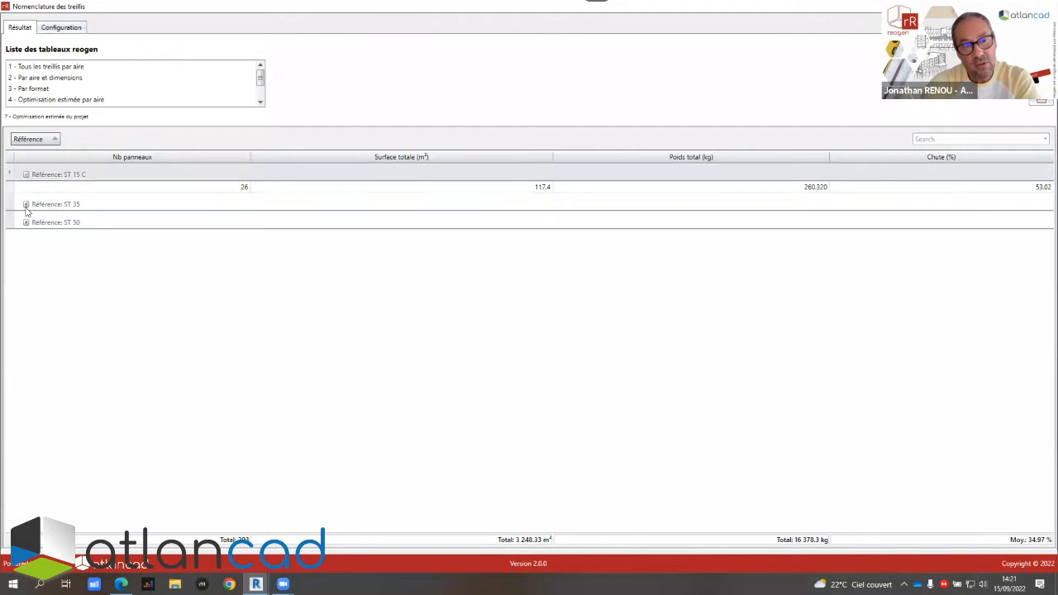
click(27, 203)
click(27, 203)
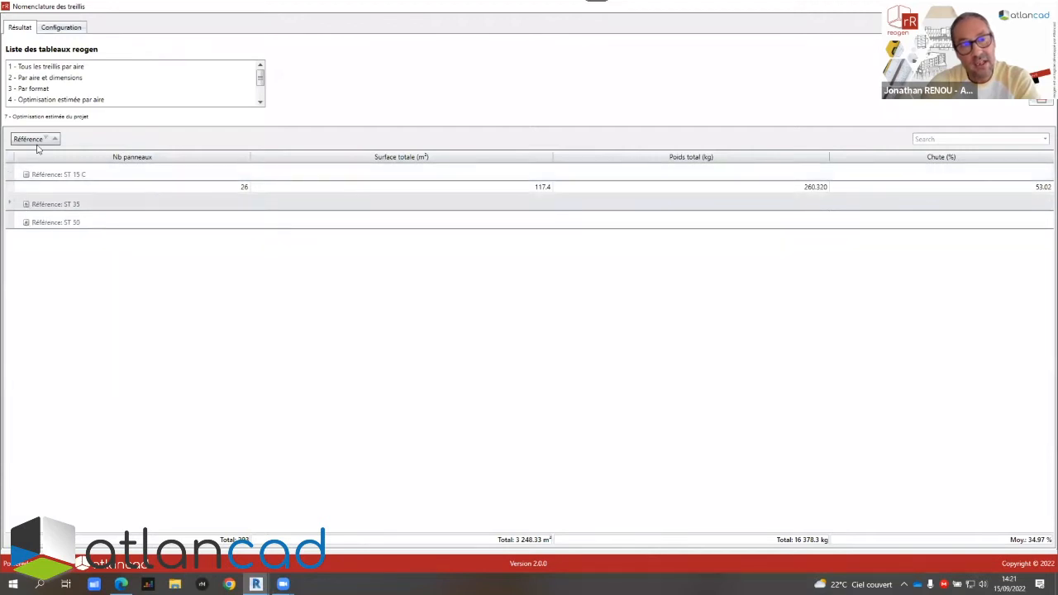
Remove the Poids total (kg) column from the table and close the mesh schedule
drag(691, 157, 764, 103)
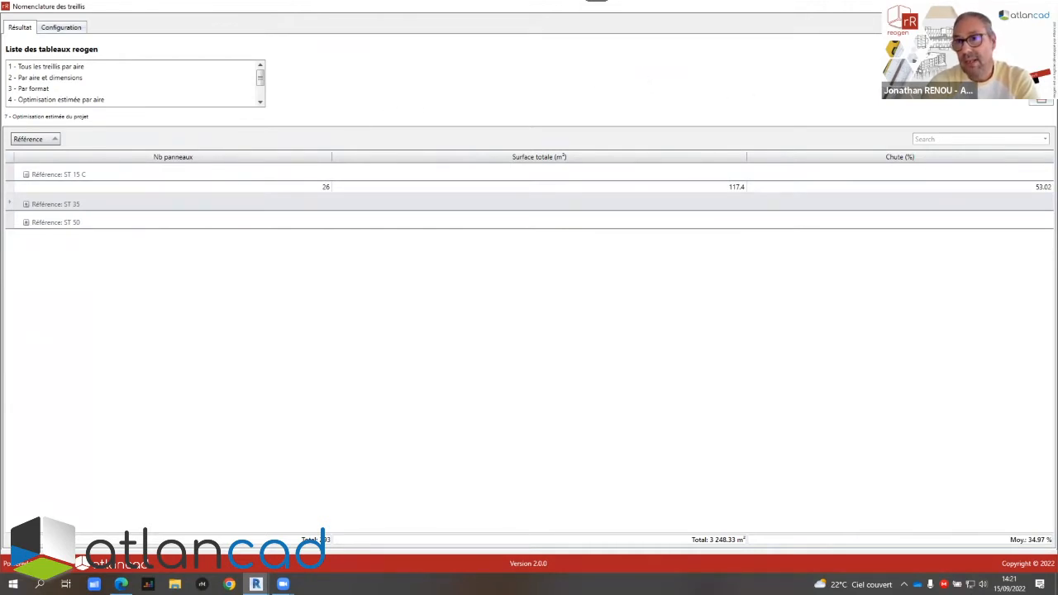
click(1048, 5)
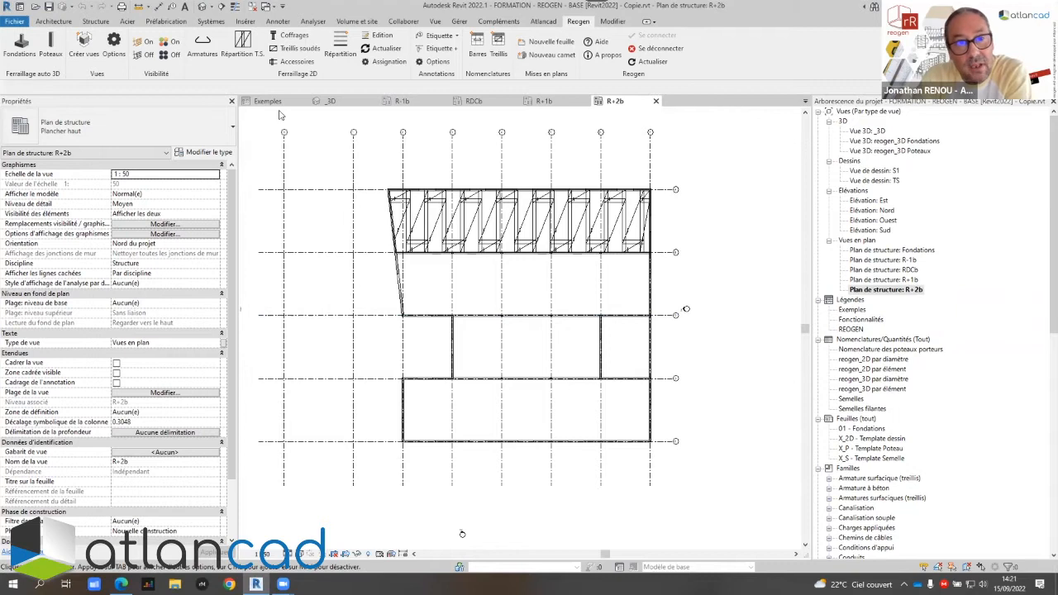
Open the Répartition T.S. settings for a new layout area, and choose Sélectionner le contour de l'aire de calepinage as contour method
click(235, 50)
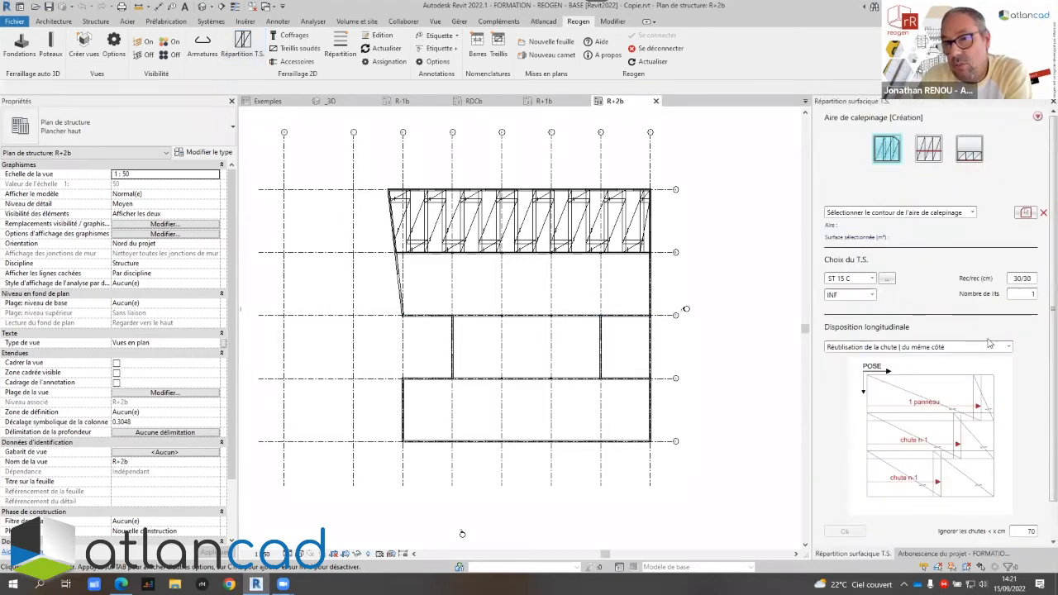
click(951, 553)
click(851, 553)
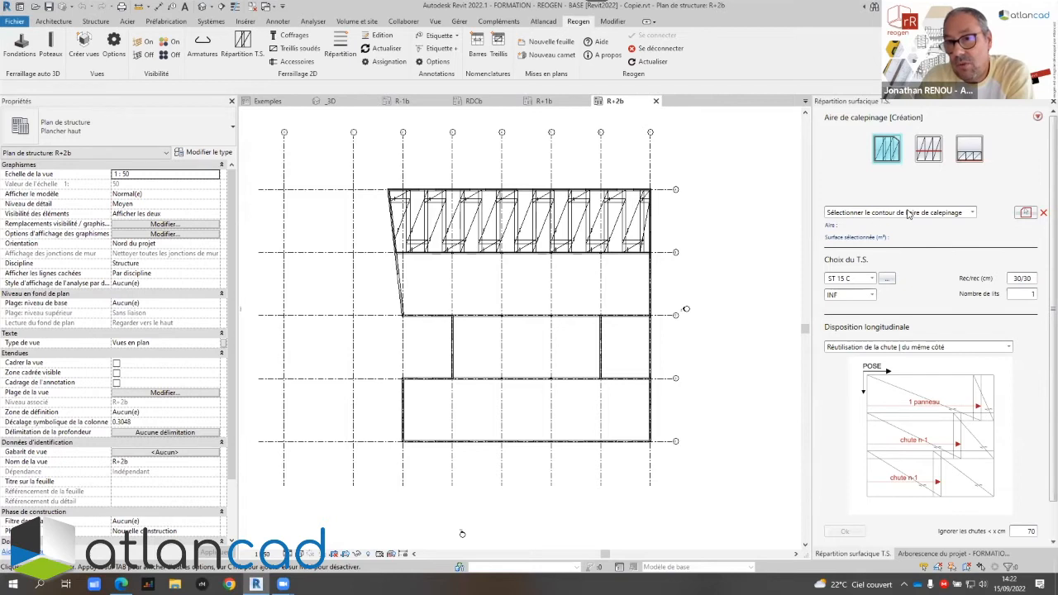
click(882, 213)
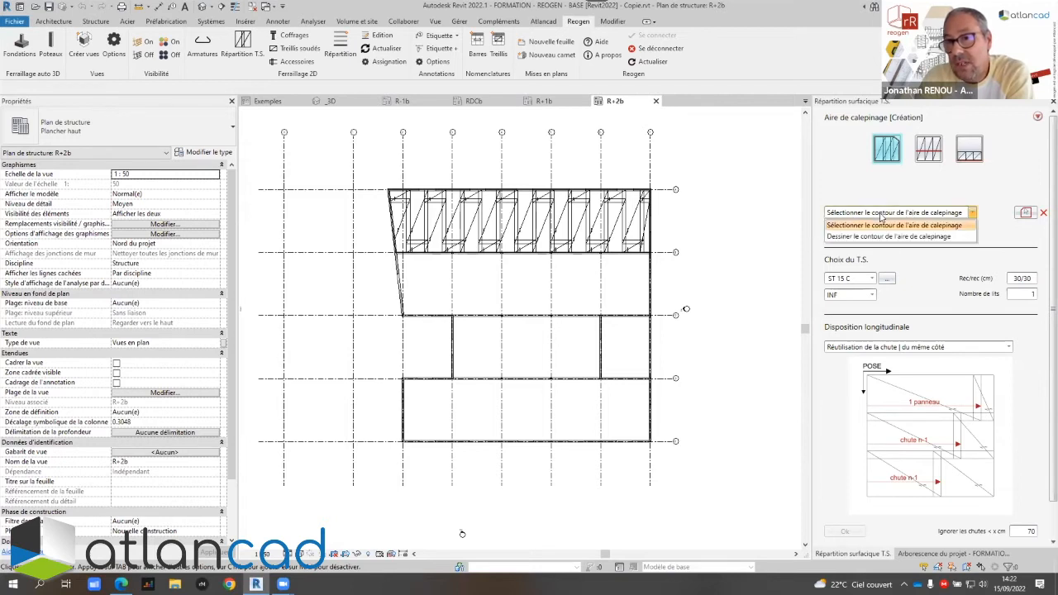
click(871, 225)
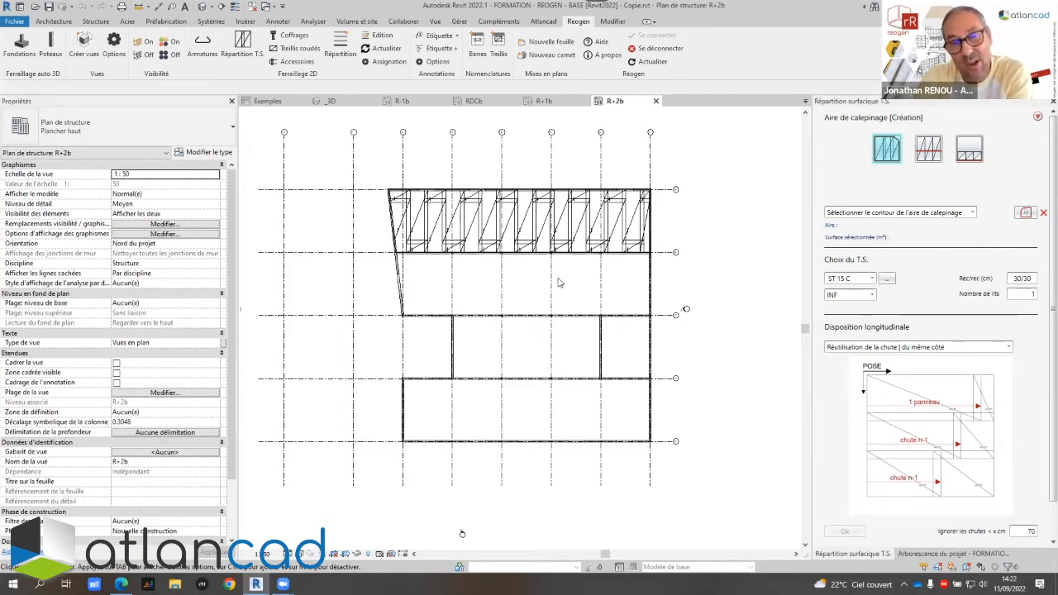
Using Dessiner le contour de l'aire de calepinage, draw the layout area outline around the central bay of R+2b, along its wall corners
click(974, 214)
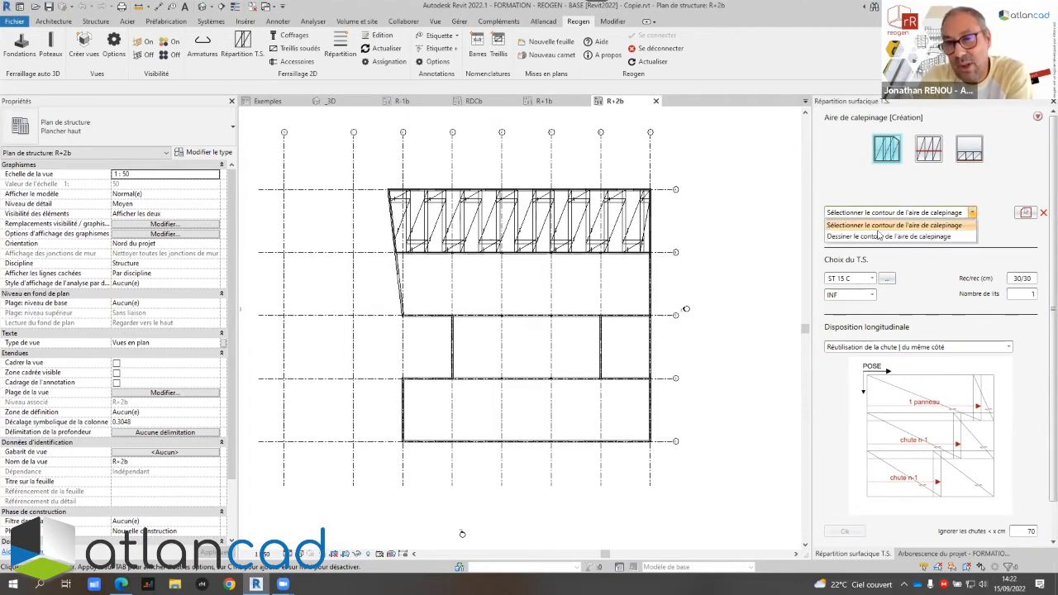
click(875, 237)
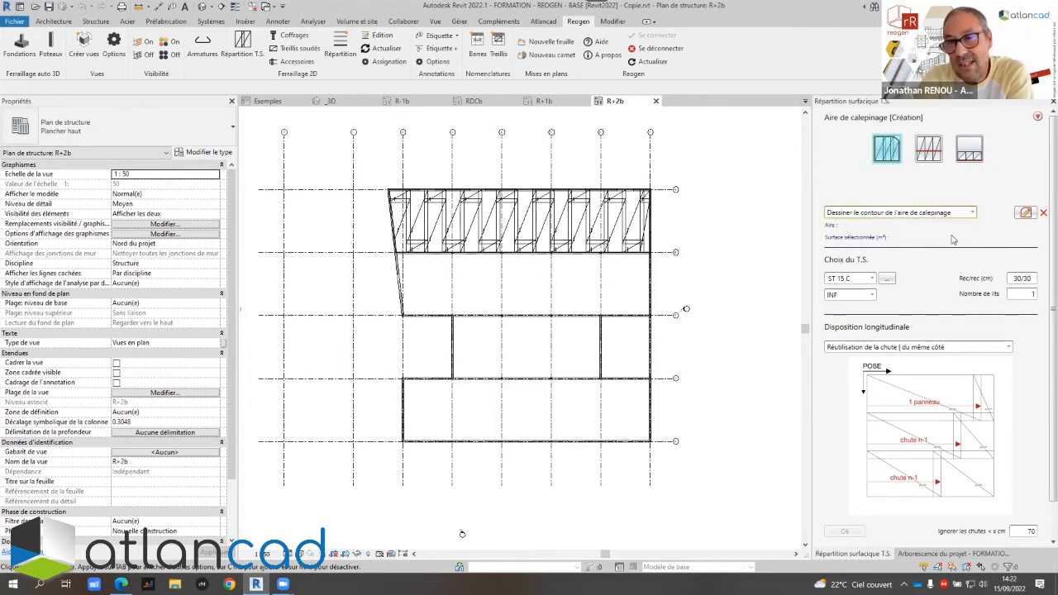
click(1025, 214)
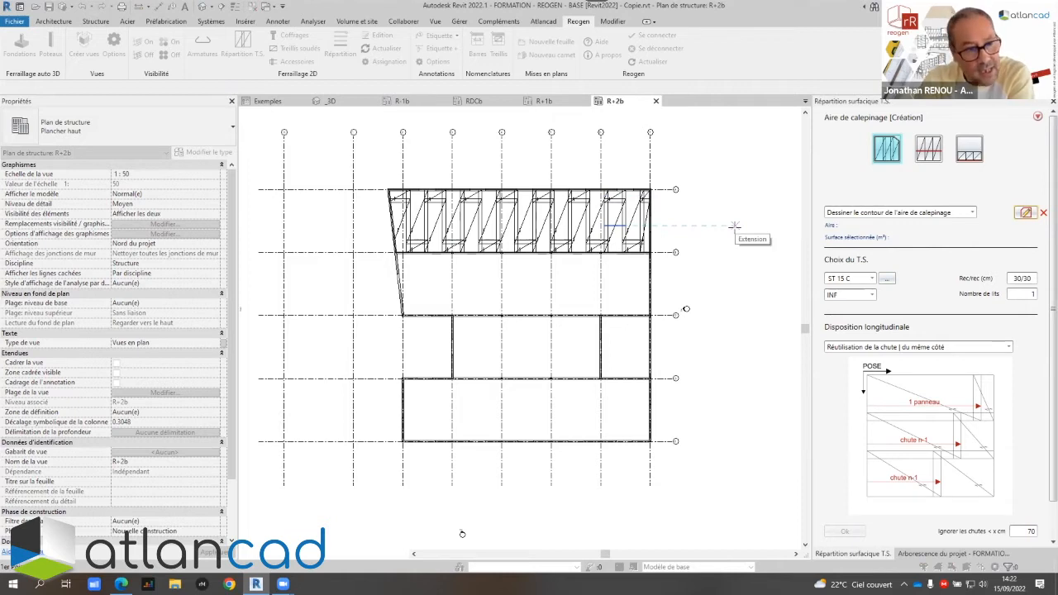
scroll(460, 399, up, 5)
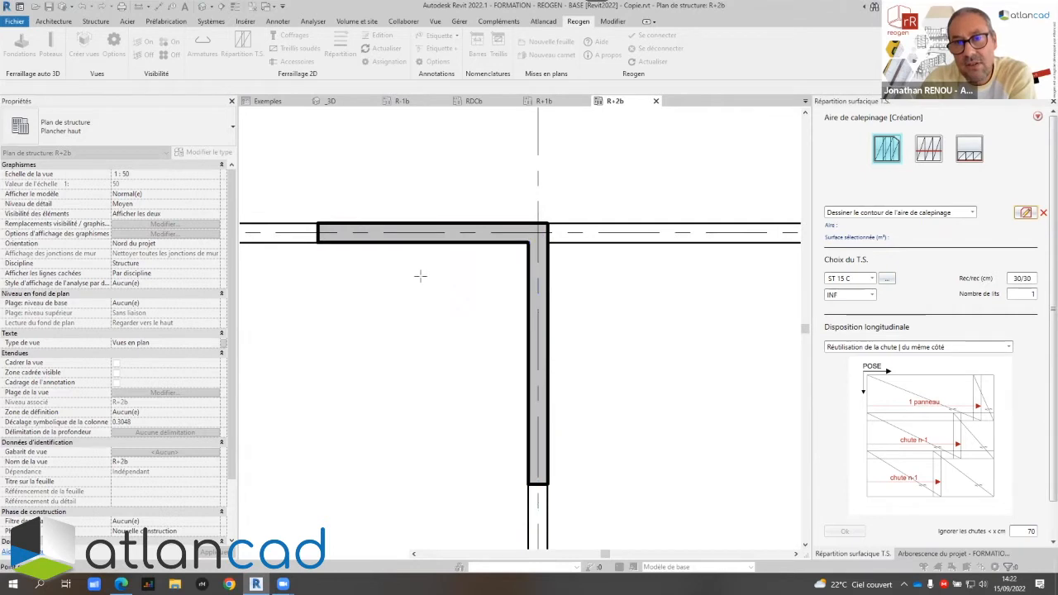
scroll(420, 276, down, 5)
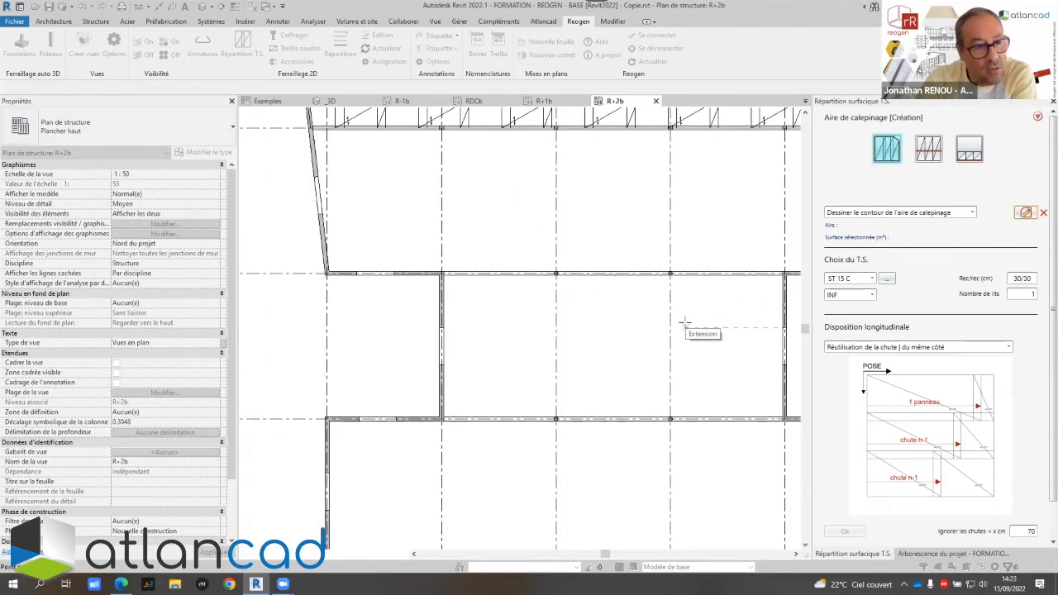
scroll(709, 309, up, 5)
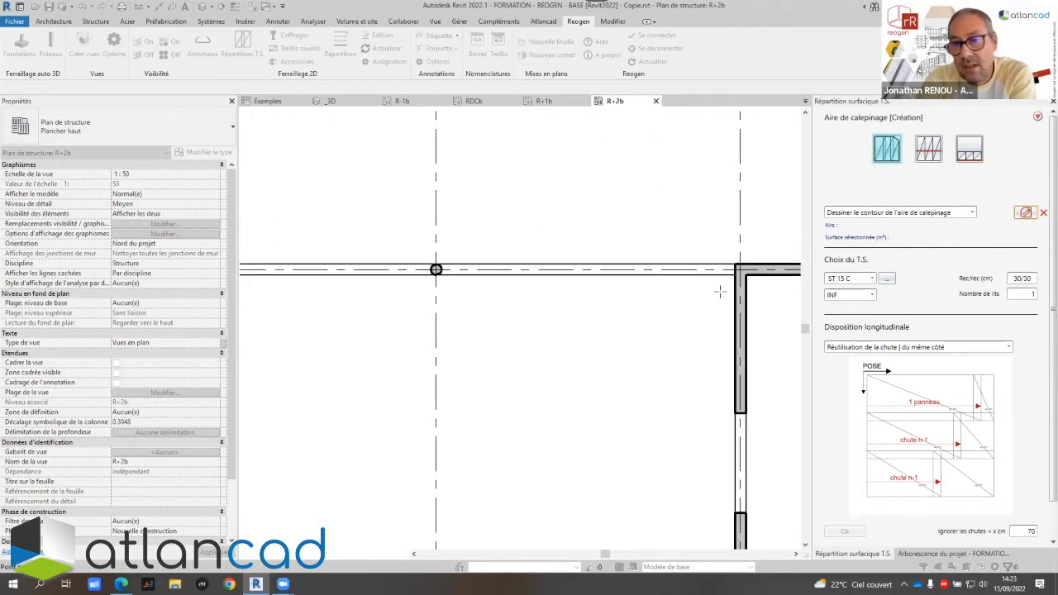
scroll(669, 383, down, 2)
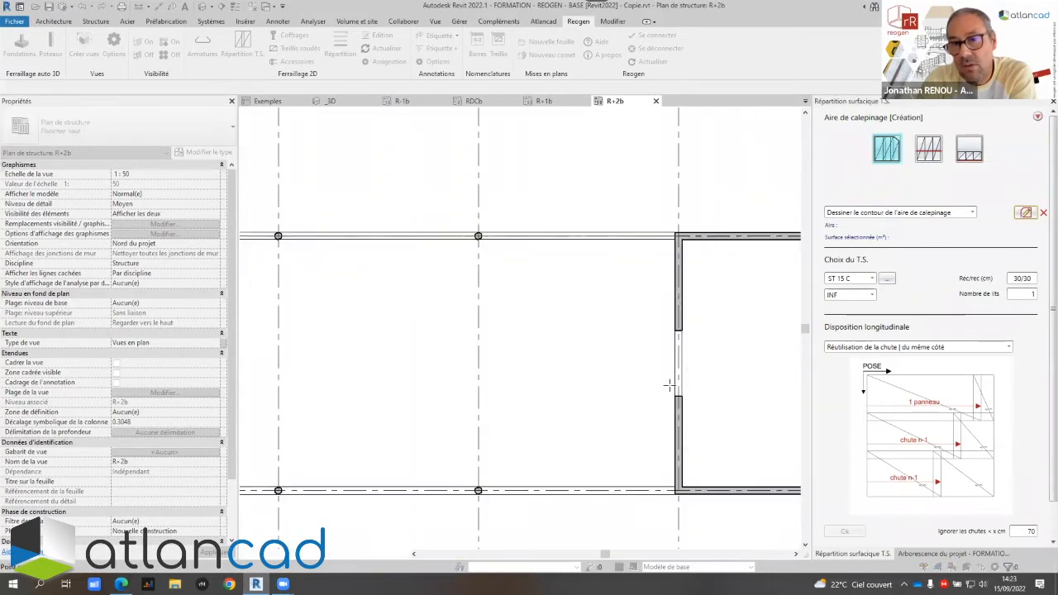
scroll(683, 478, up, 2)
scroll(671, 503, down, 3)
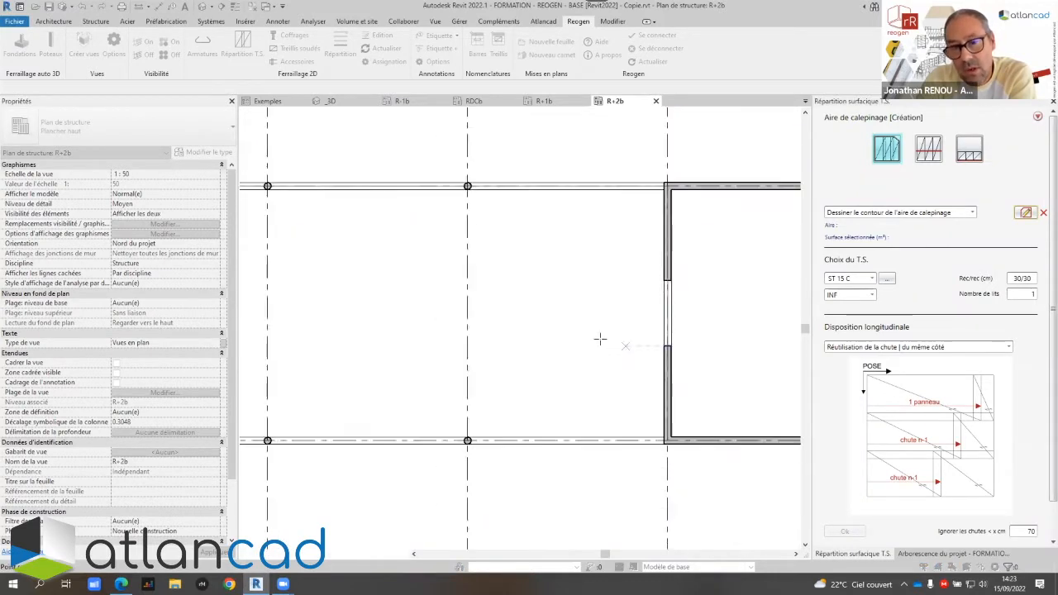
scroll(329, 385, up, 3)
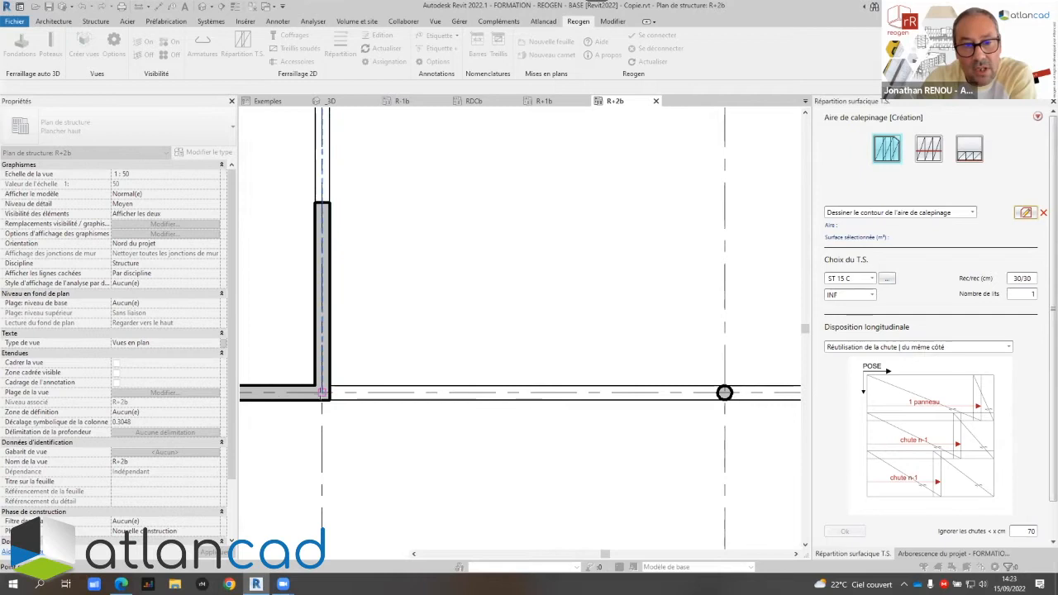
scroll(373, 337, down, 2)
scroll(373, 336, down, 2)
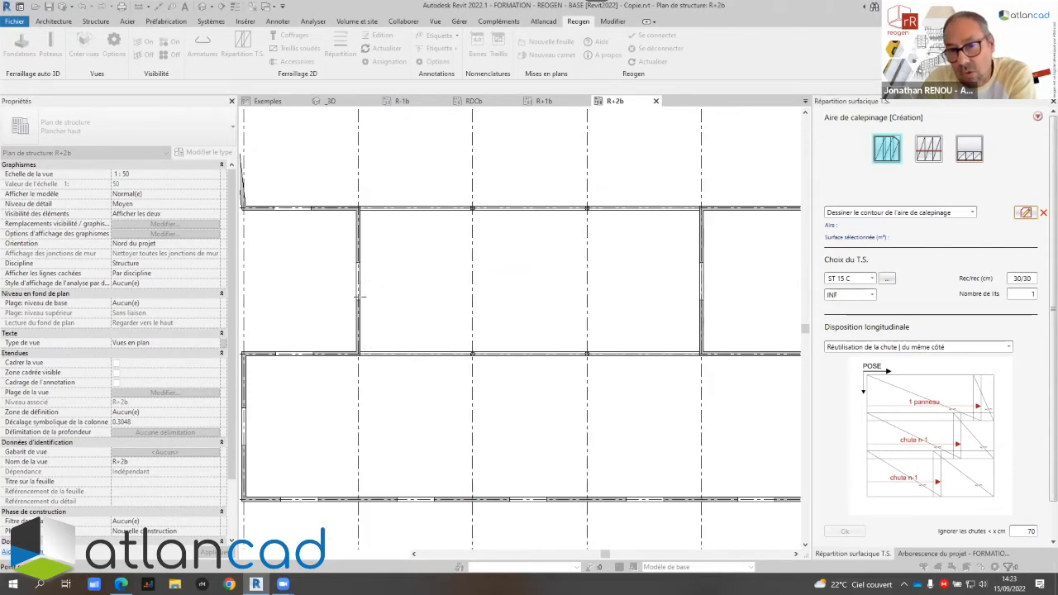
scroll(313, 191, up, 3)
scroll(387, 216, up, 1)
click(387, 217)
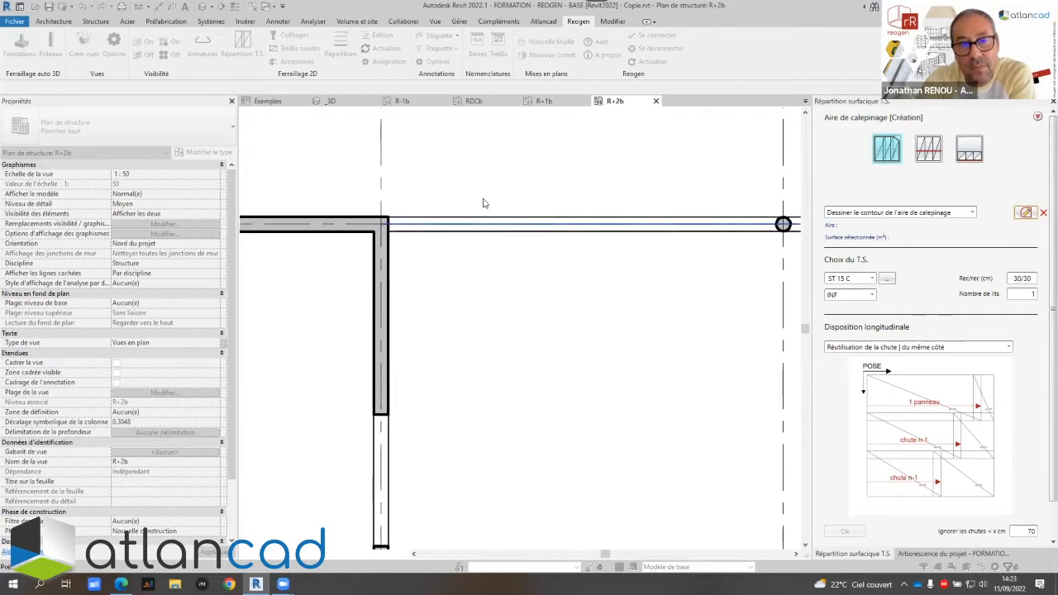
scroll(471, 209, down, 2)
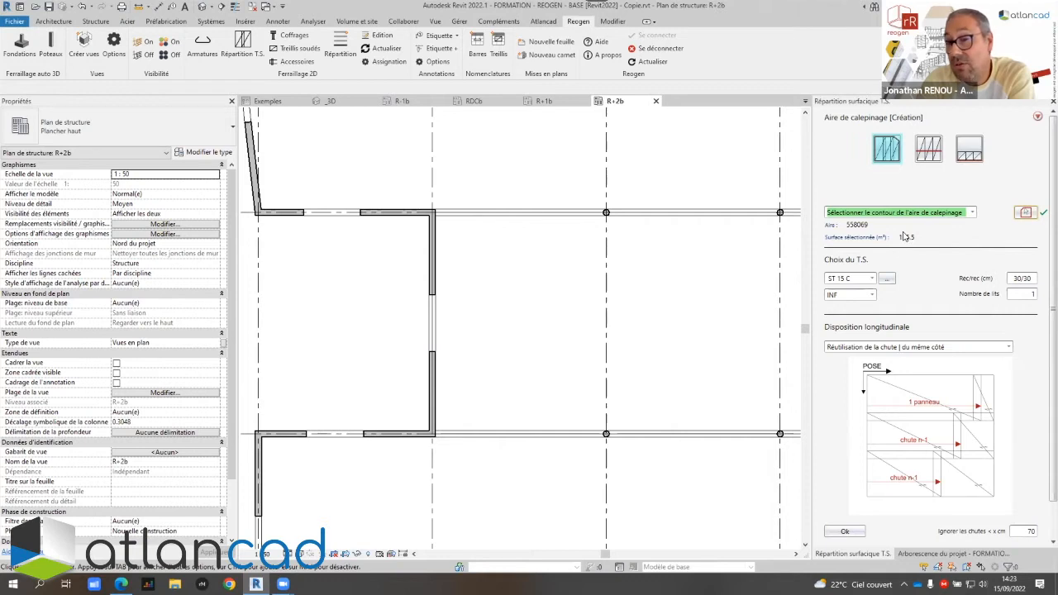
Select the central bay's layout area outline and set its Identifiant to TEST and its reogen_zone to Z TEST
click(490, 221)
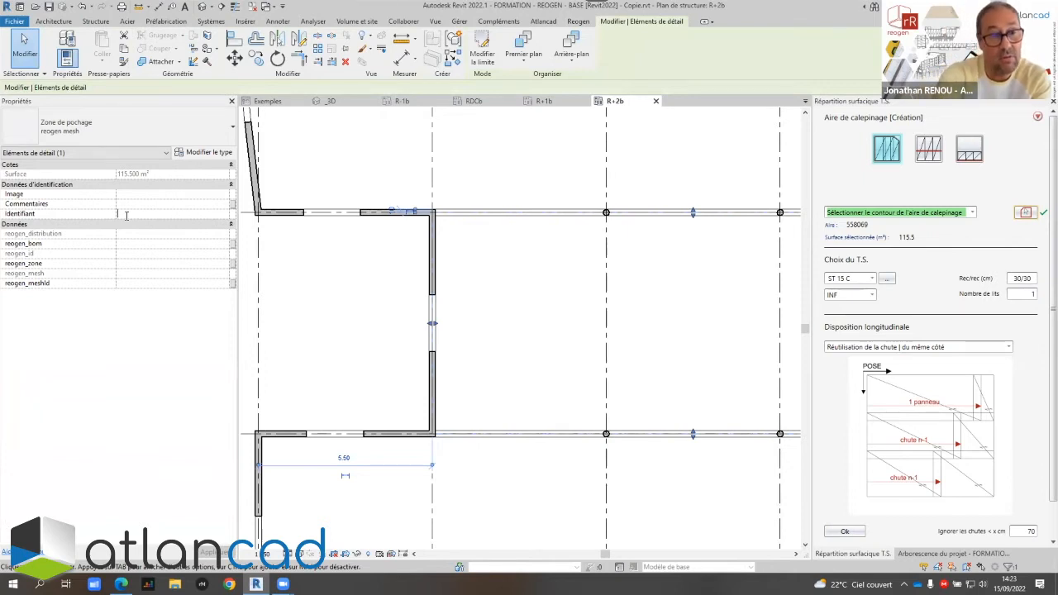
text(TEST)
key(Return)
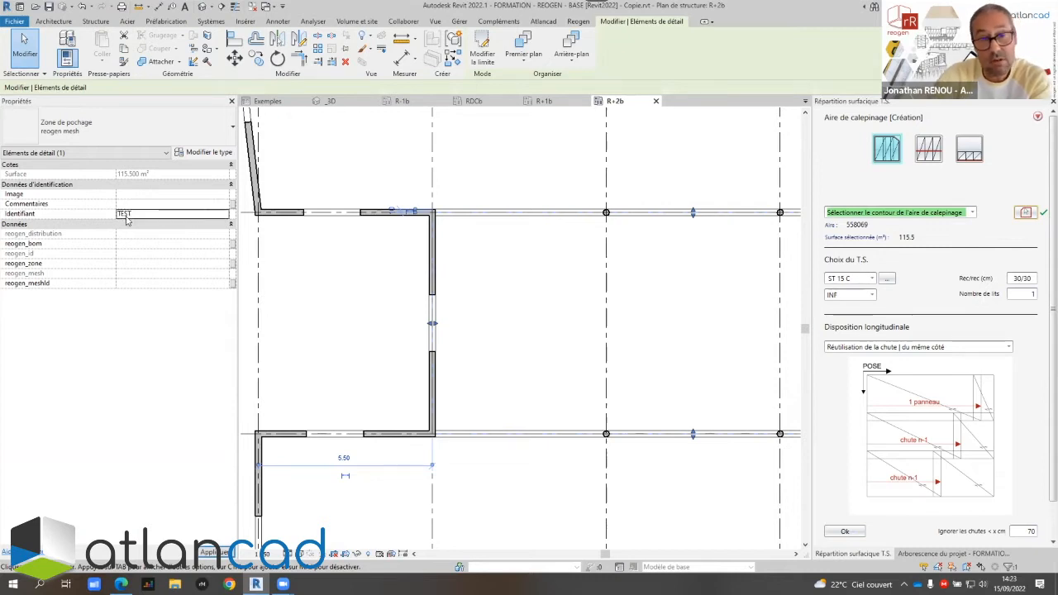
click(135, 263)
text(Z TES)
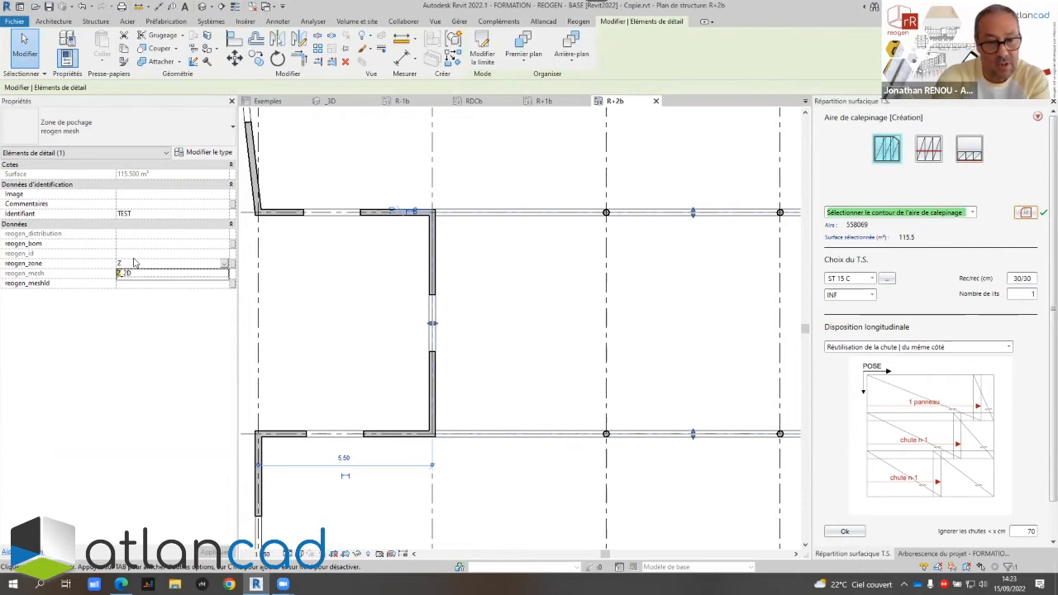
text(T)
click(152, 283)
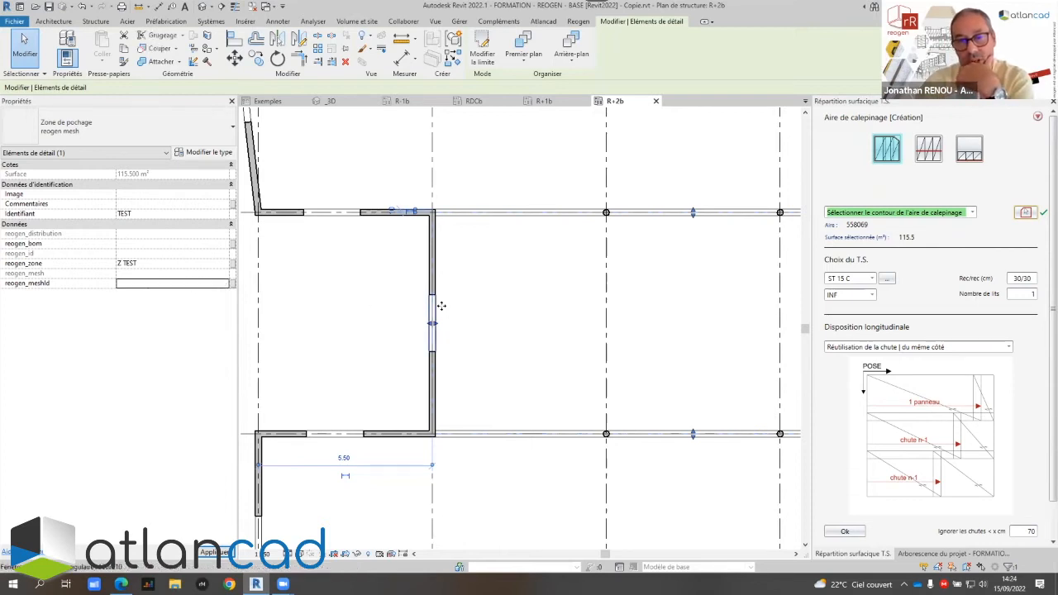
click(373, 316)
Open the Liste des T.S. to review the mesh panel properties and the commands for adding or deleting a treillis, and close it
scroll(559, 300, down, 3)
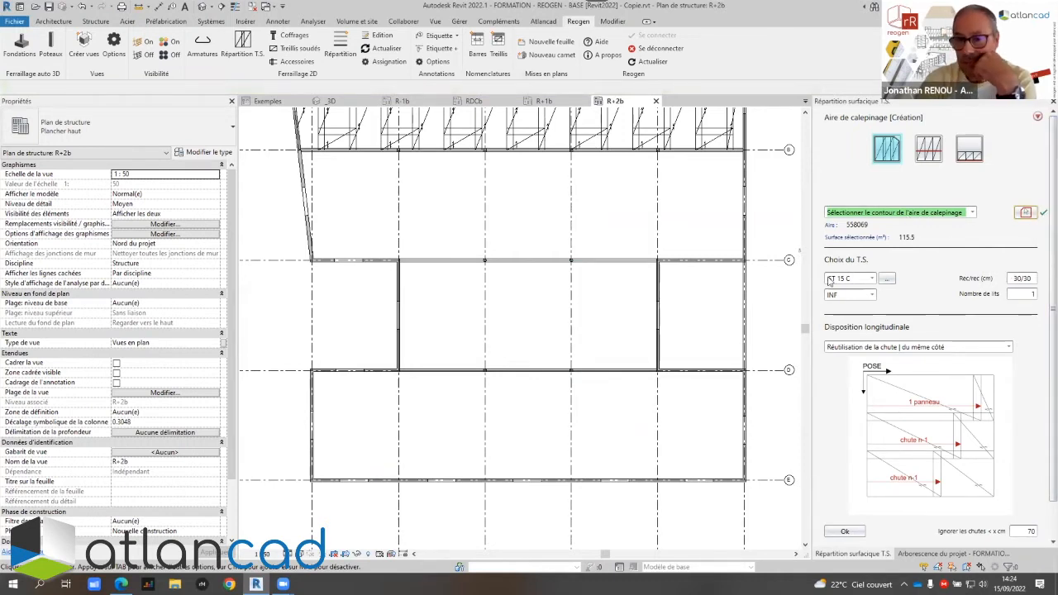
click(887, 280)
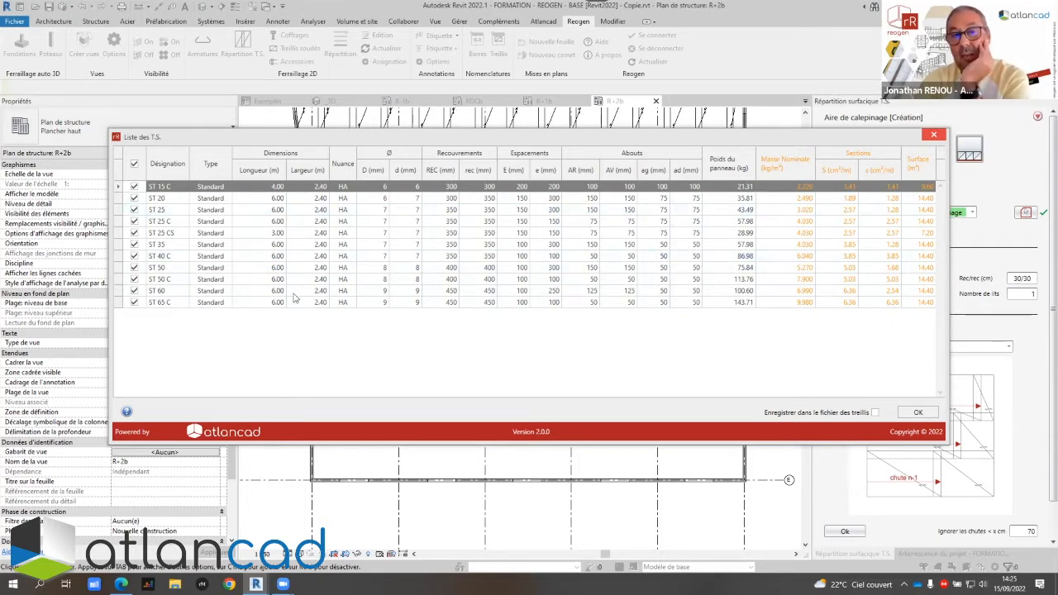
click(261, 305)
right_click(261, 308)
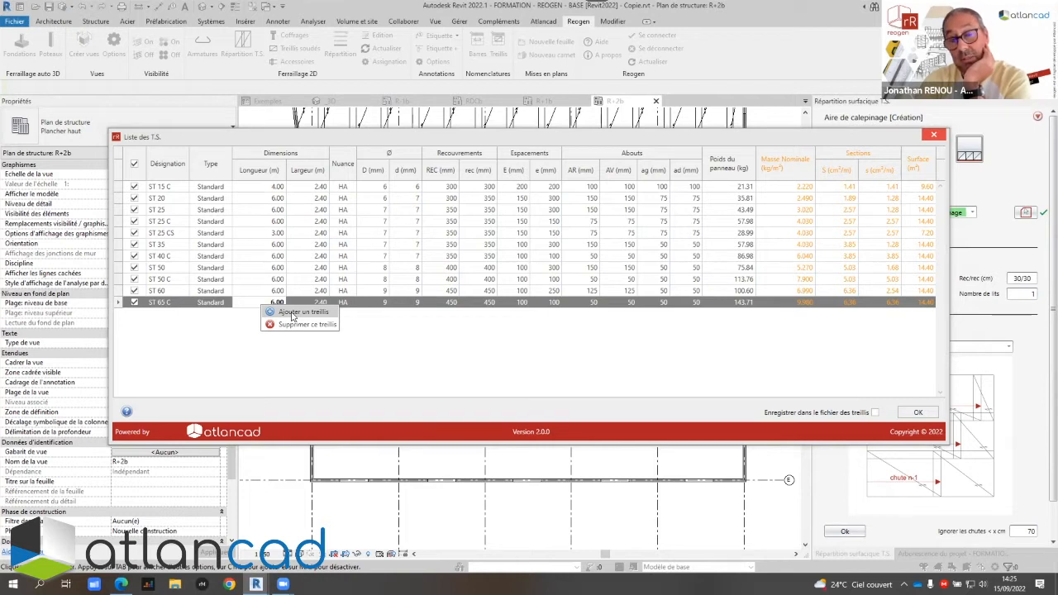
click(435, 349)
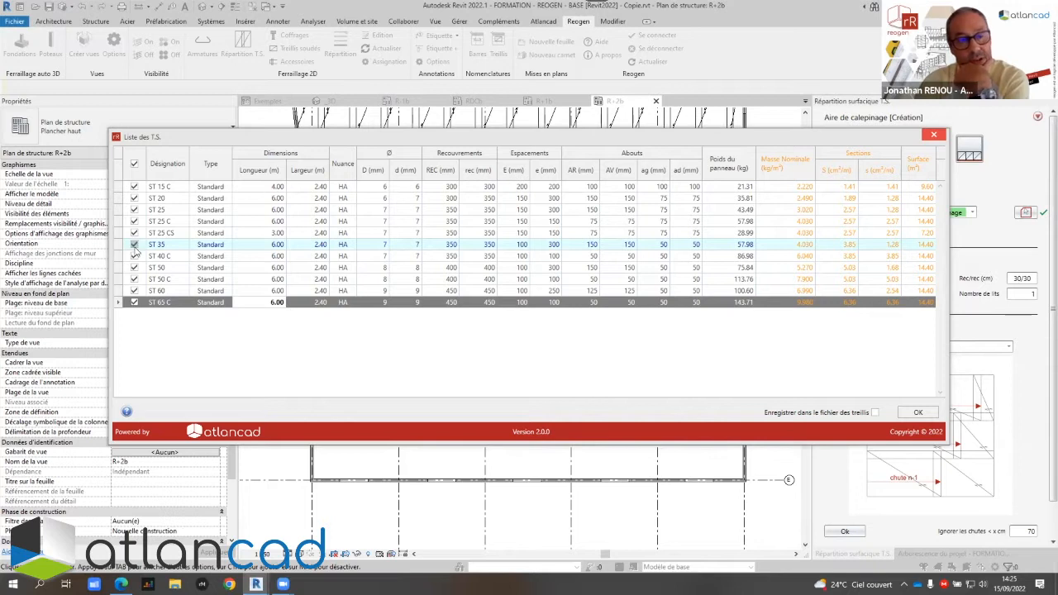
mouse_move(127, 412)
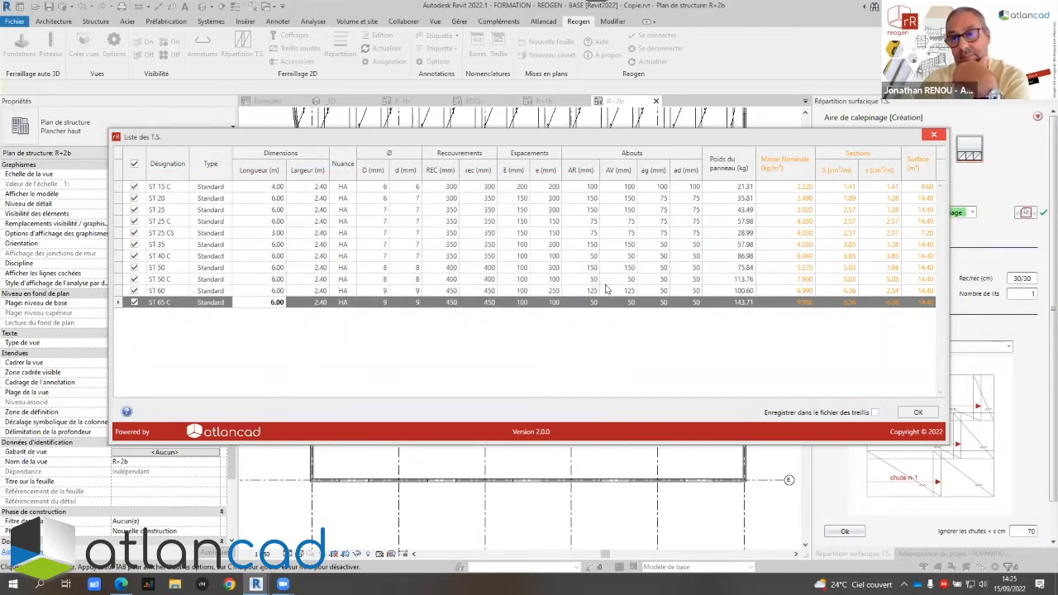
click(932, 136)
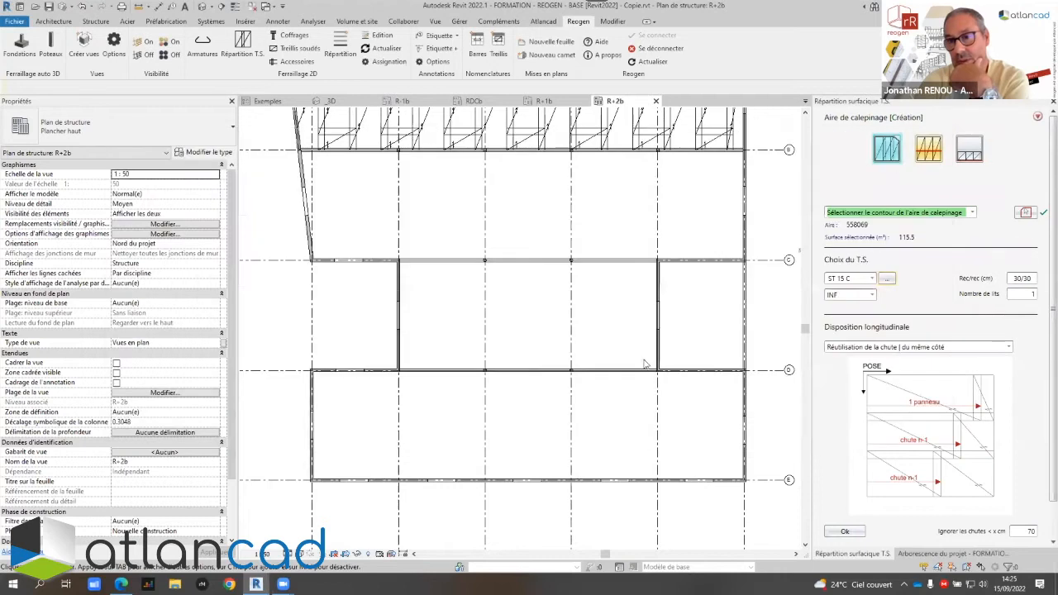
Choose ST 50 as the mesh type for the layout area, keeping the INF position and the default Rec/rec overlap
click(872, 280)
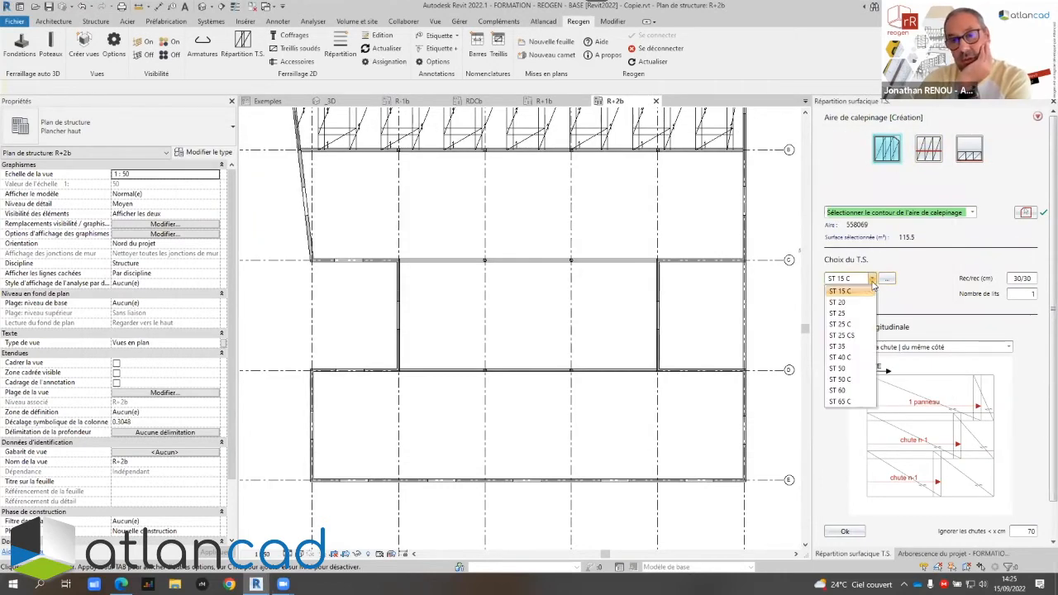
click(840, 370)
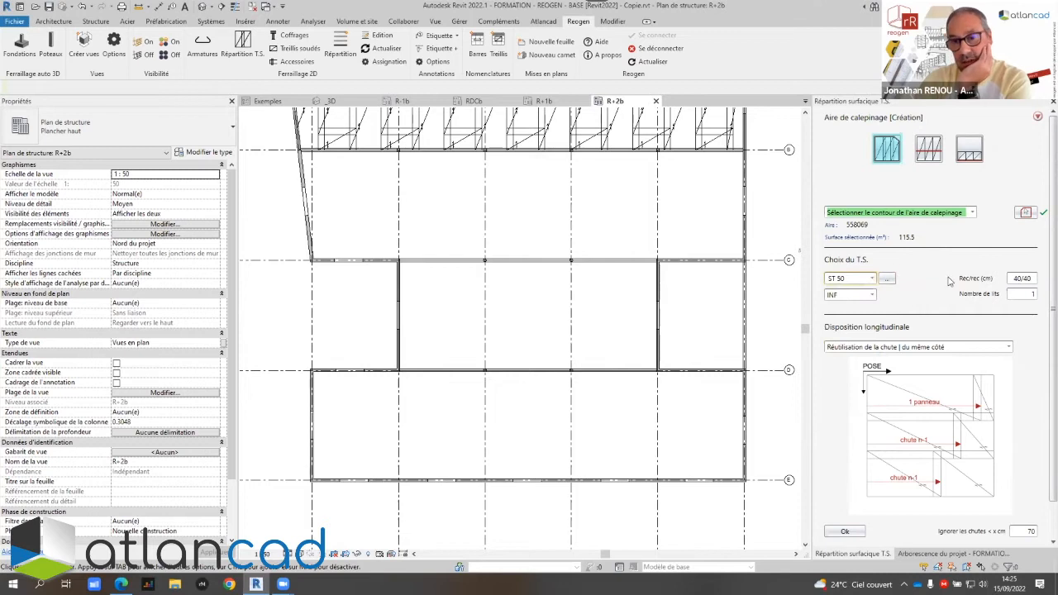
click(871, 296)
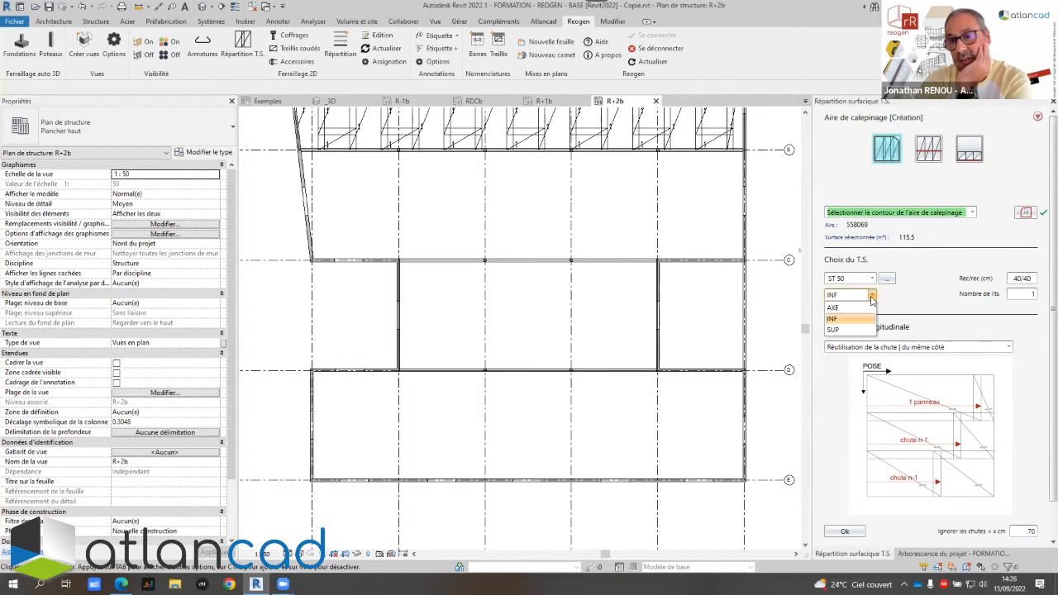
click(872, 297)
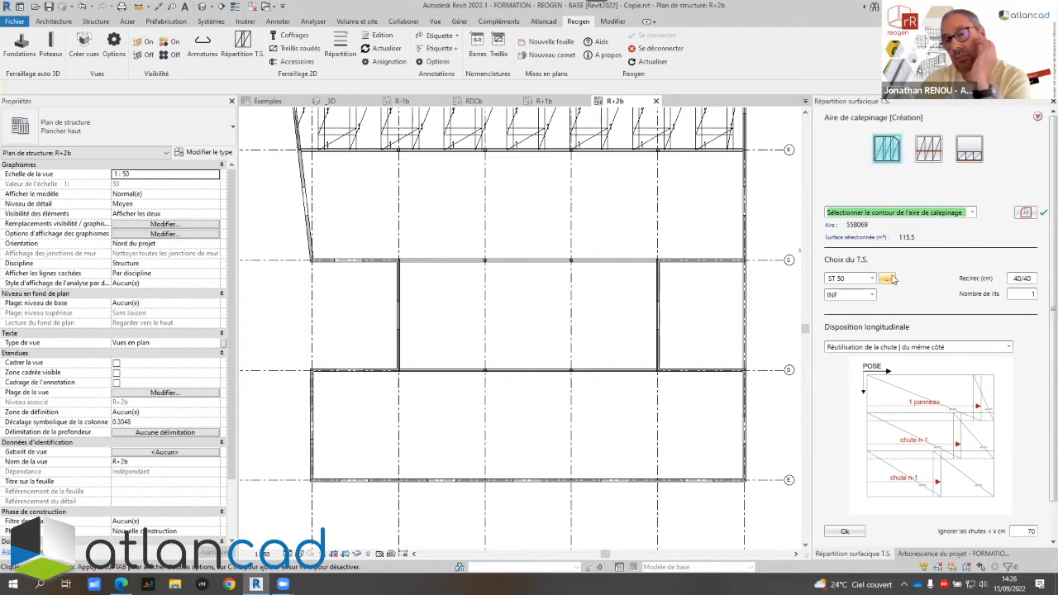
double_click(1032, 278)
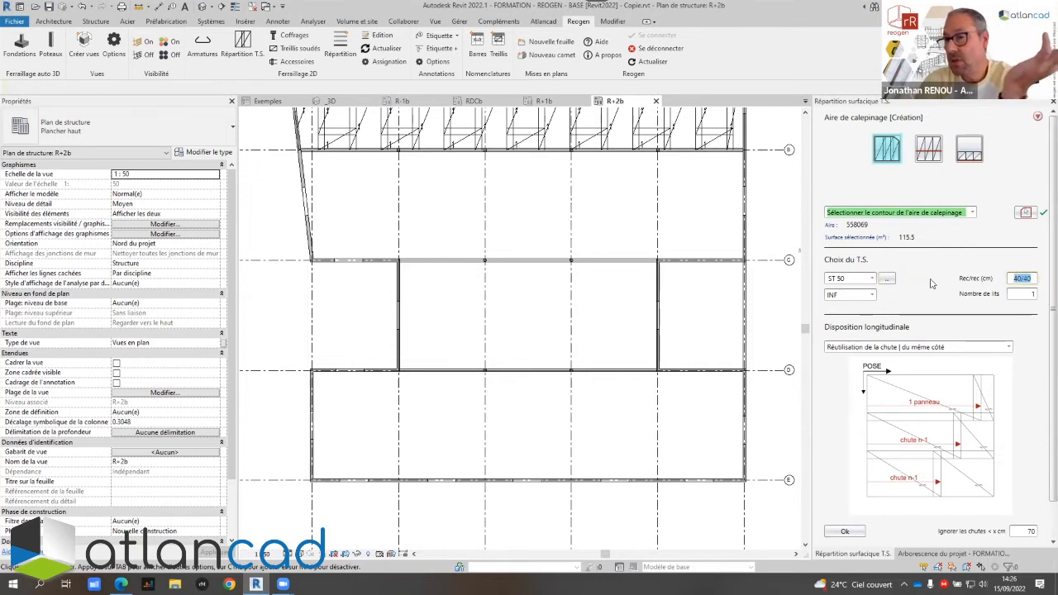
click(932, 283)
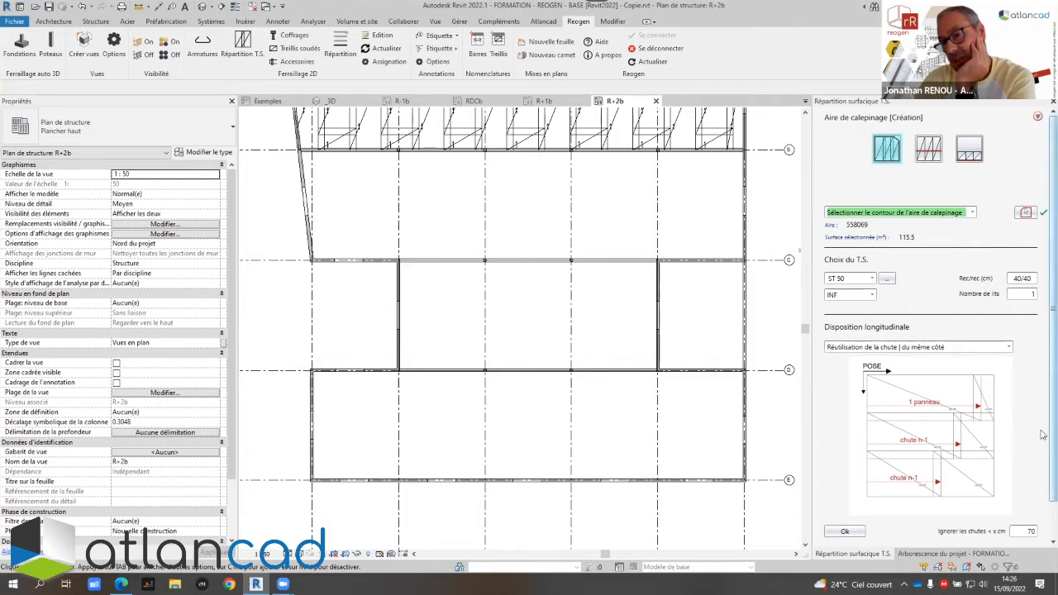
Try the longitudinal layouts Réutilisation de la chute | du côté opposé, Transversaux Alignés and Départ 1 panneau | 1 panneau côté opposé
click(942, 348)
click(913, 372)
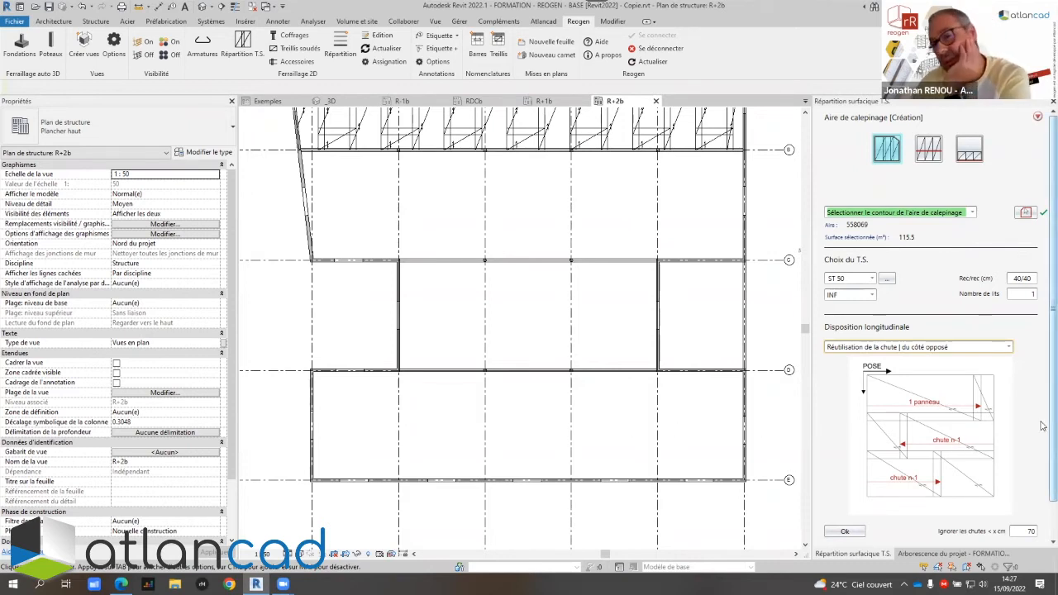
click(927, 345)
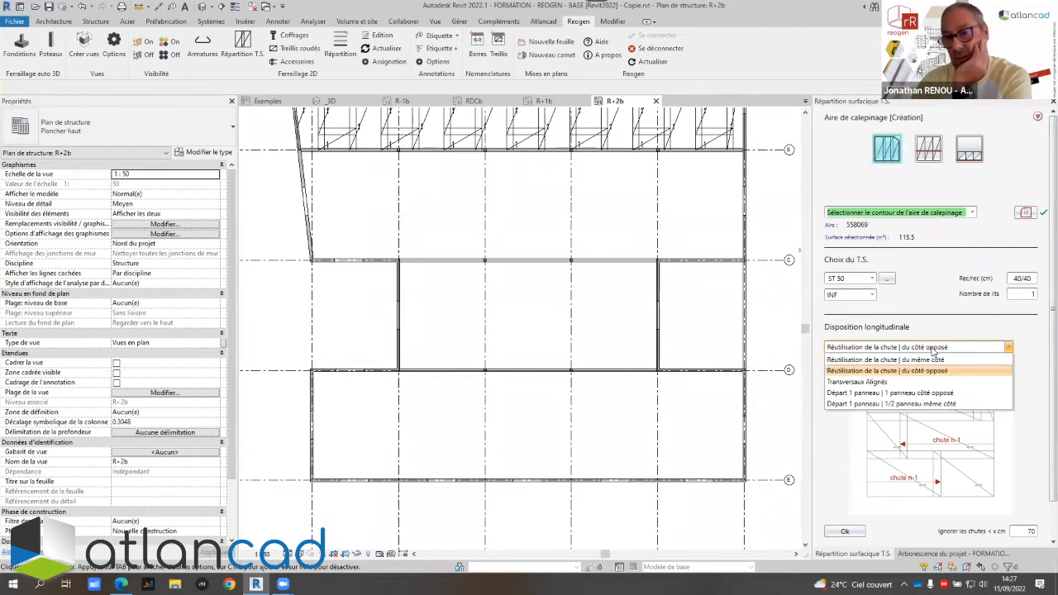
click(860, 379)
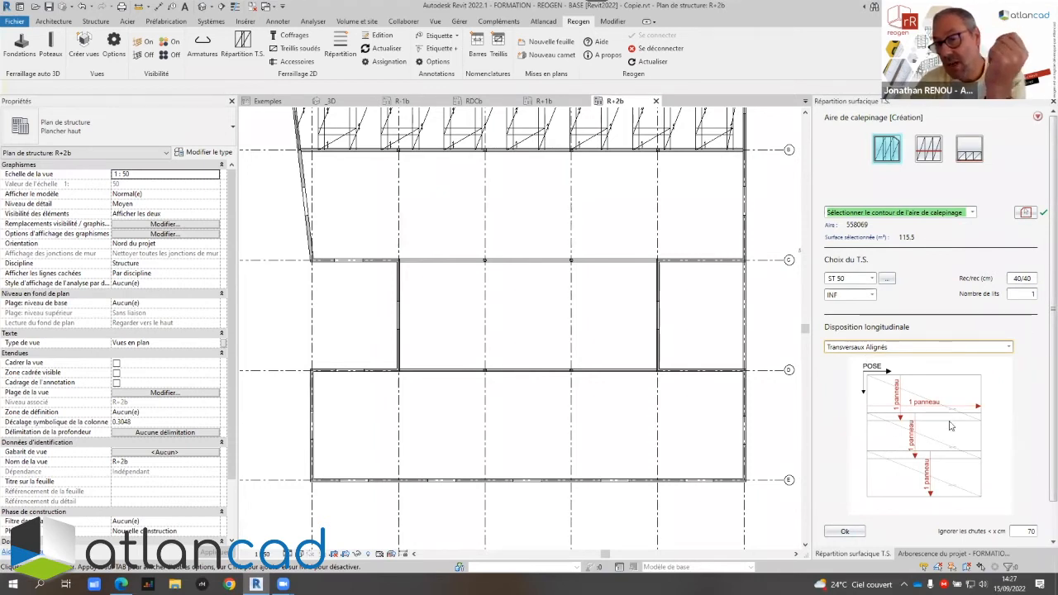
click(915, 347)
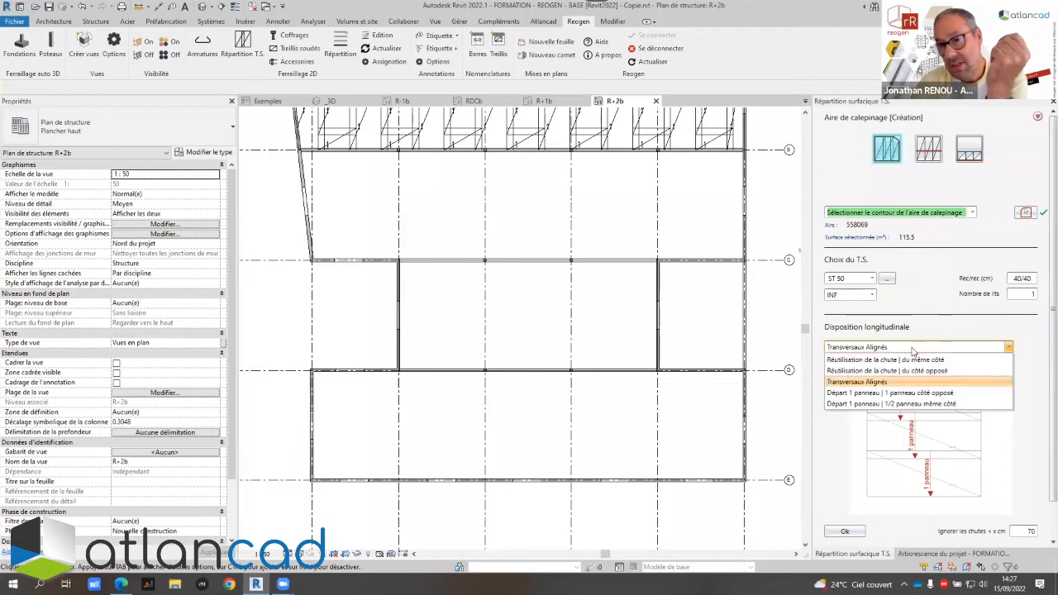
click(855, 394)
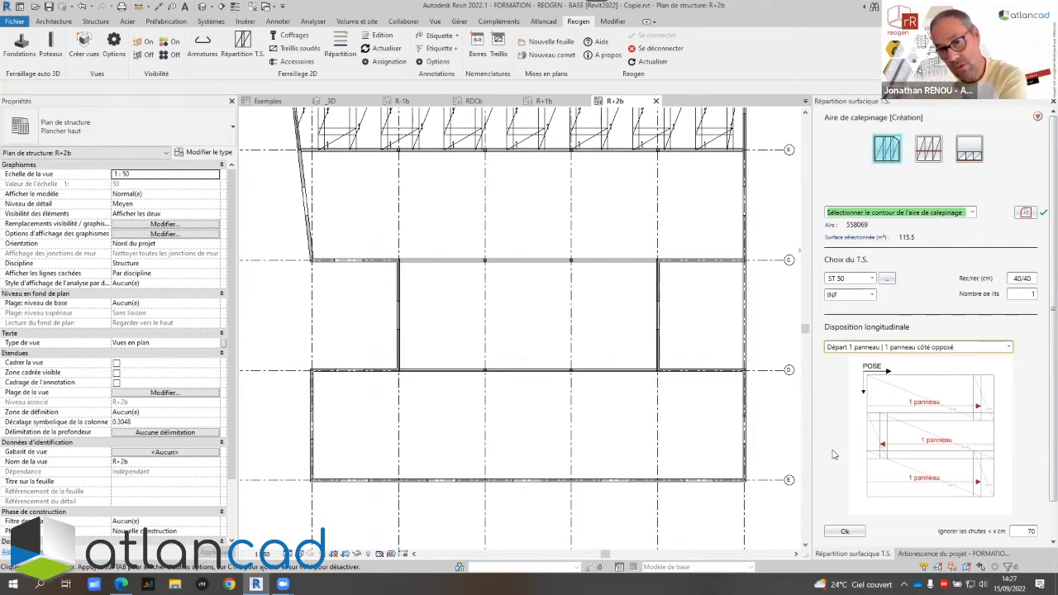
Set the longitudinal layout to Départ 1 panneau | 1/2 panneau même côté, keeping the offcut limit at 70 cm
click(918, 348)
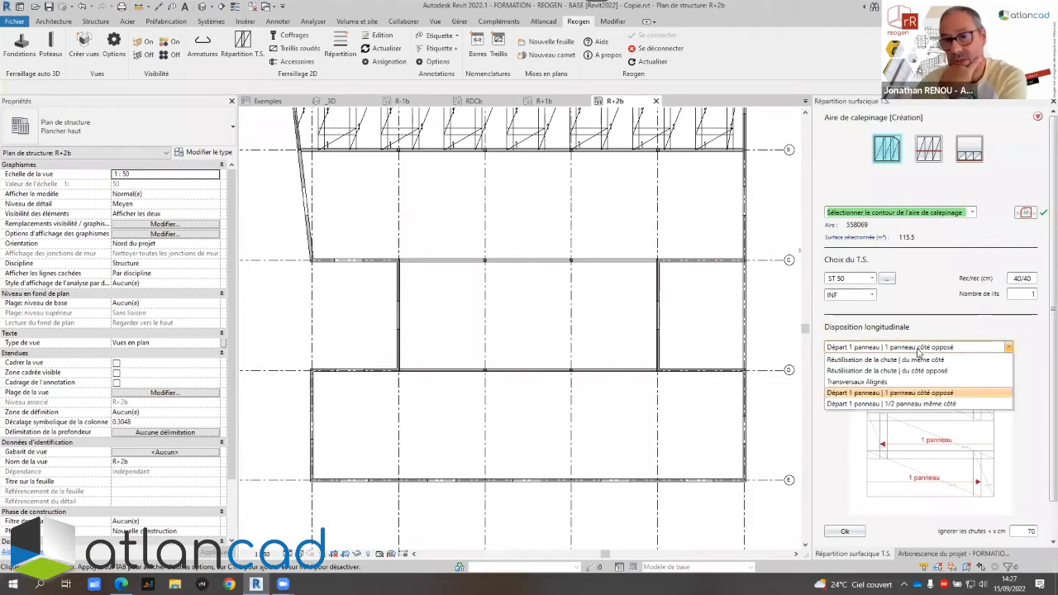
click(858, 404)
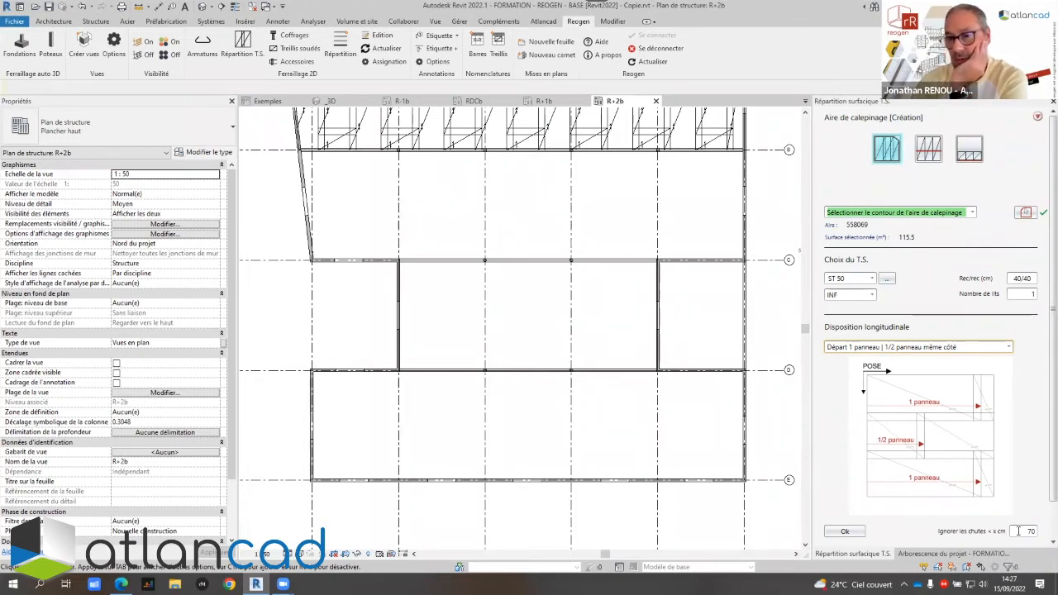
drag(1019, 530, 1042, 533)
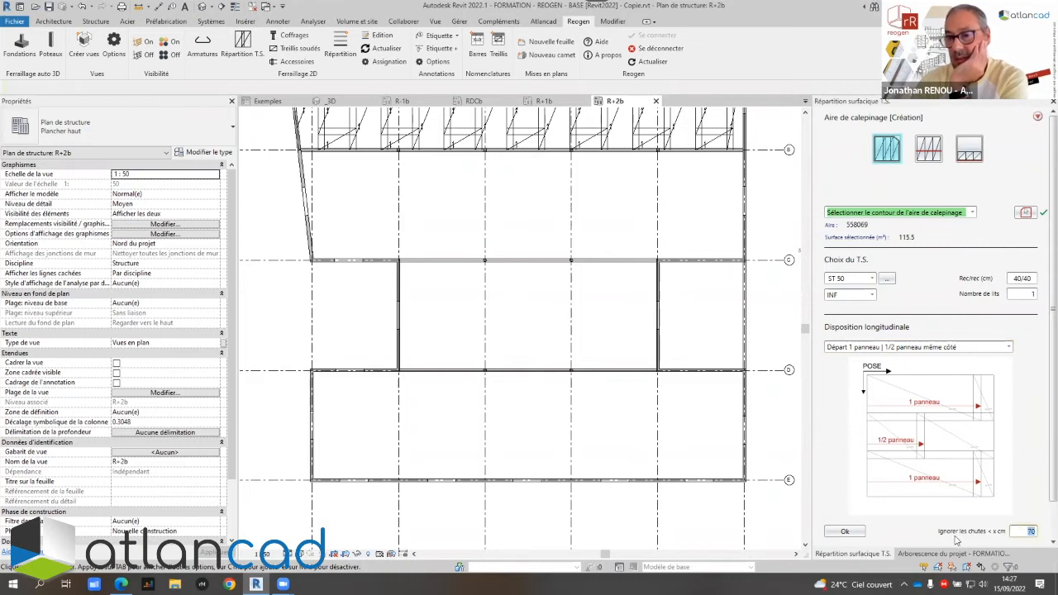
click(1019, 532)
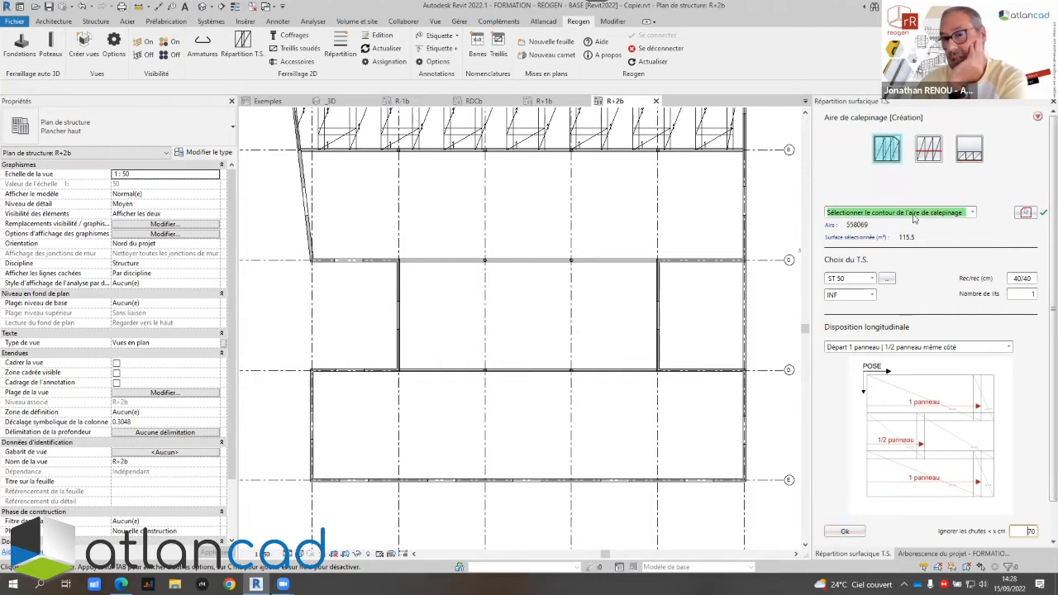
Generate the ST 50 mesh layout, starting at the central bay's lower-left wall corner and giving its direction along the vertical wall
click(839, 532)
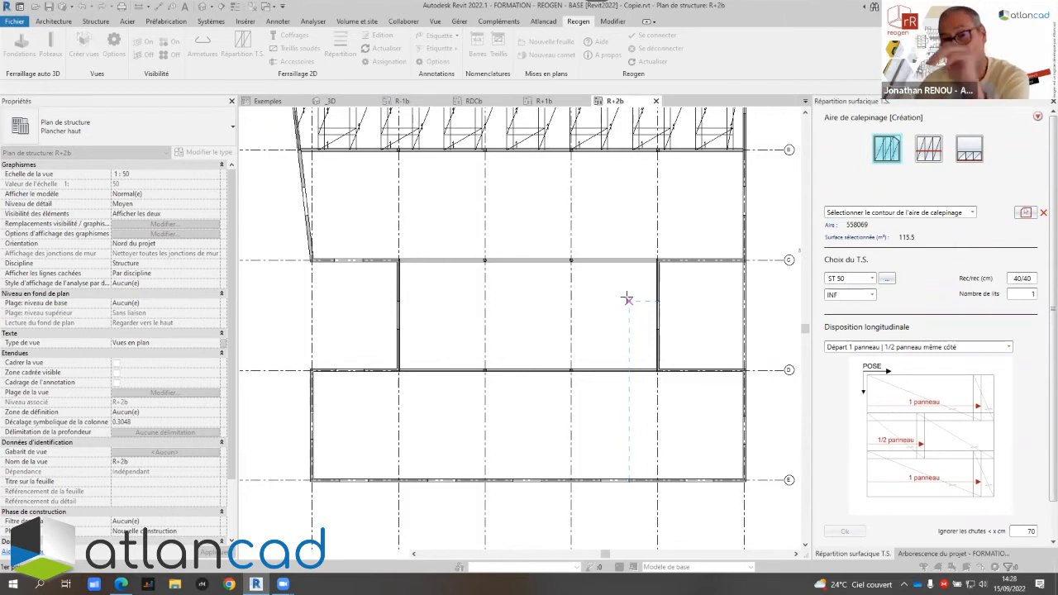
scroll(364, 335, up, 5)
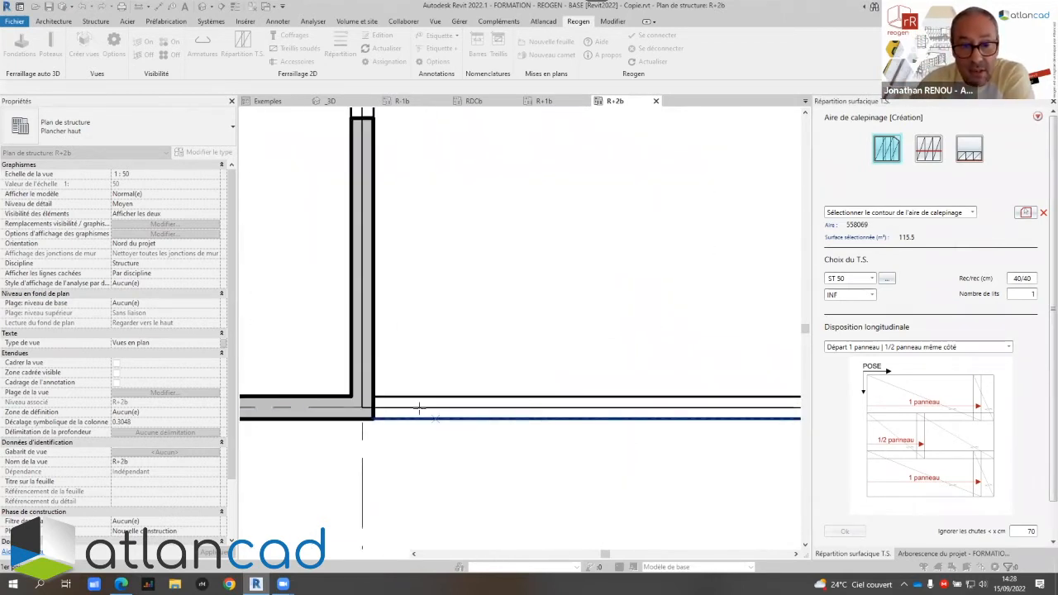
scroll(362, 403, down, 2)
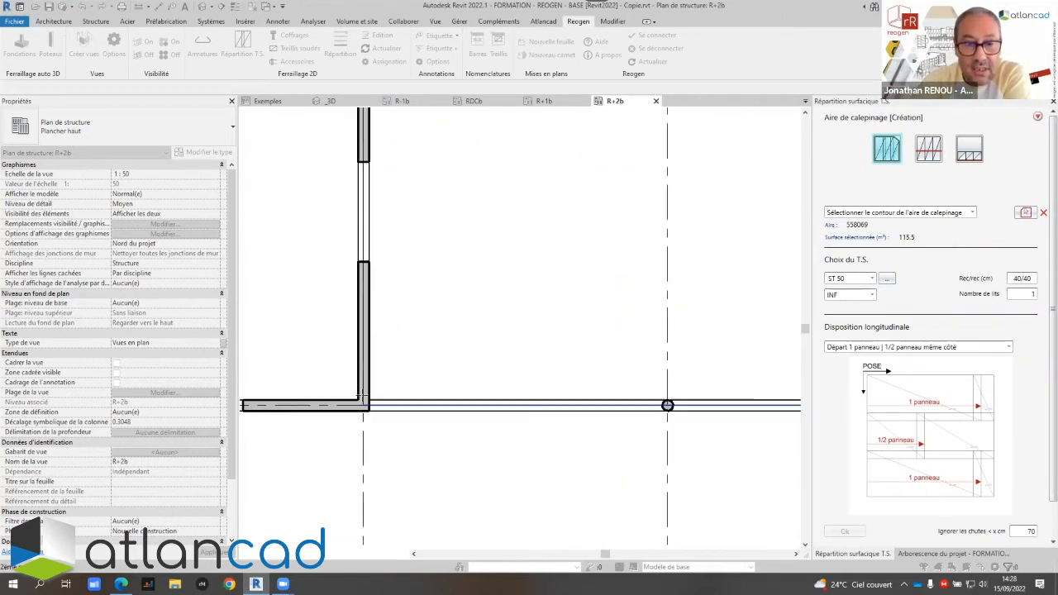
scroll(361, 281, up, 2)
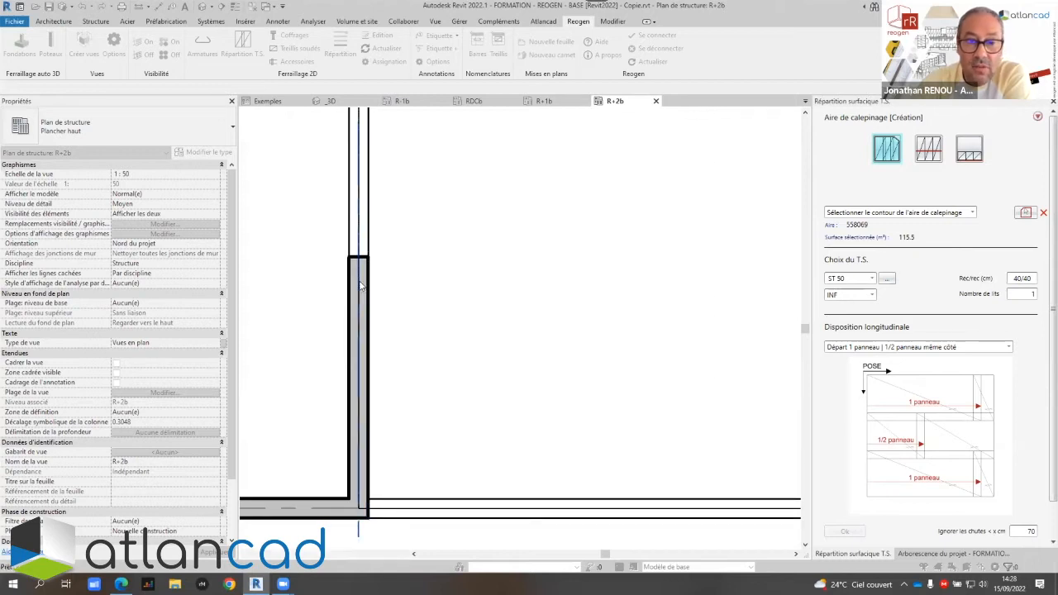
scroll(364, 286, down, 5)
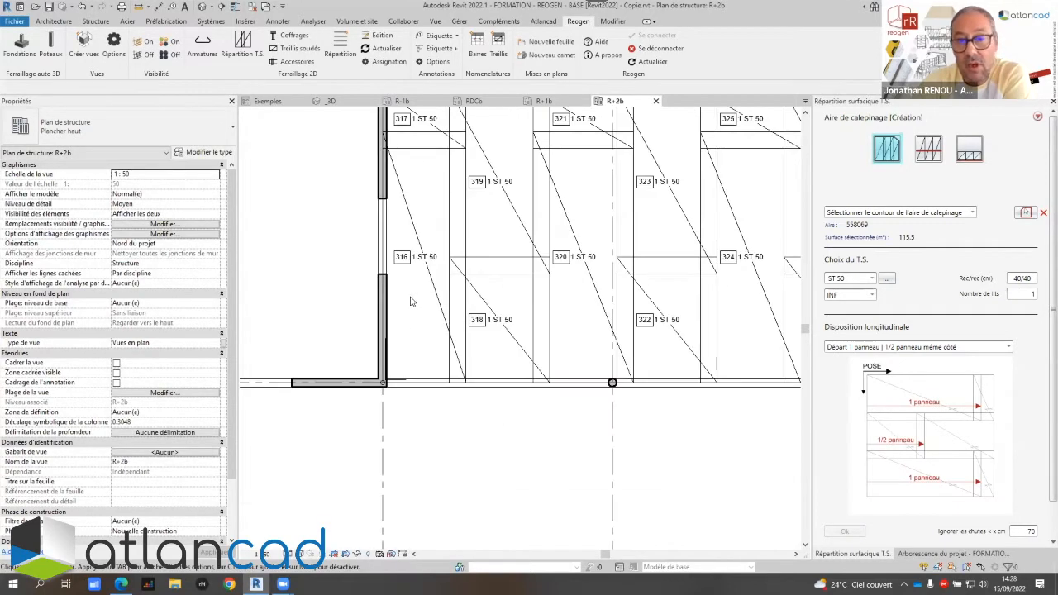
Examine the arrangement, overlaps and tags of the ST 50 mesh panels across the central bay of R+2b
scroll(520, 388, up, 3)
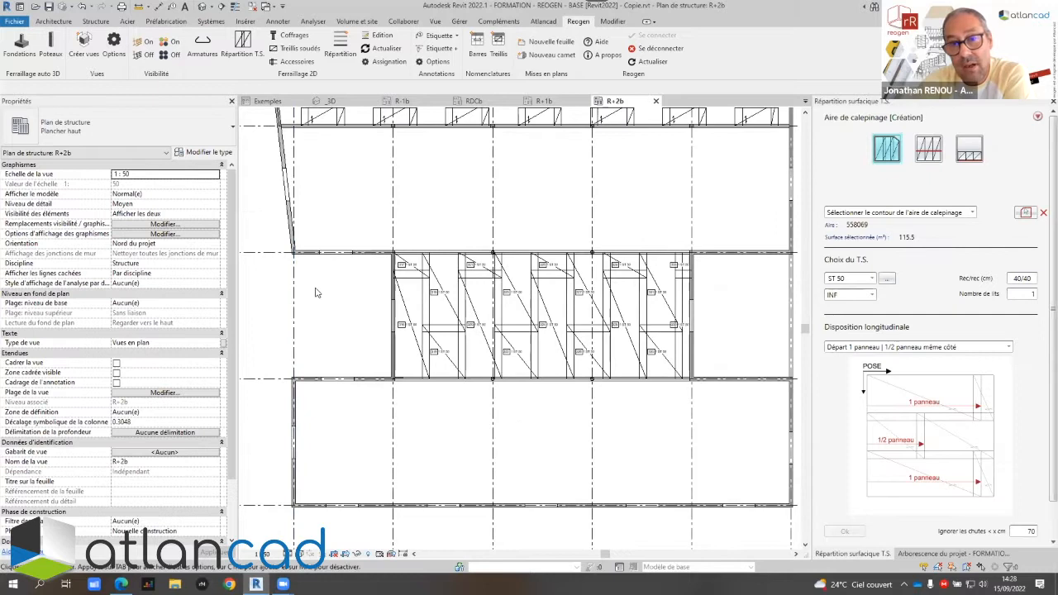
scroll(315, 334, up, 2)
scroll(315, 334, down, 3)
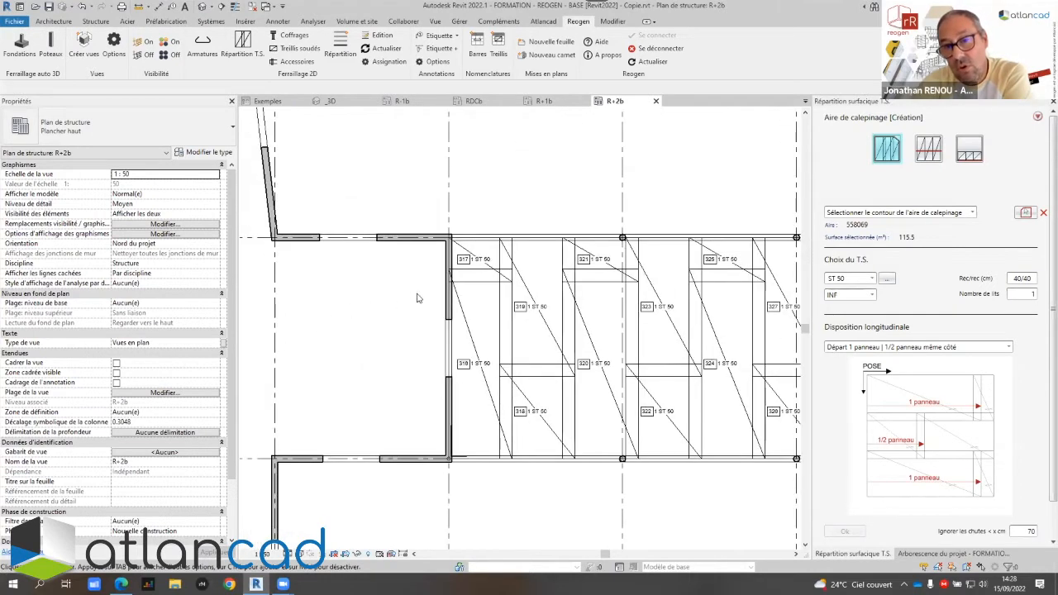
scroll(587, 324, down, 3)
middle_drag(698, 338, 571, 326)
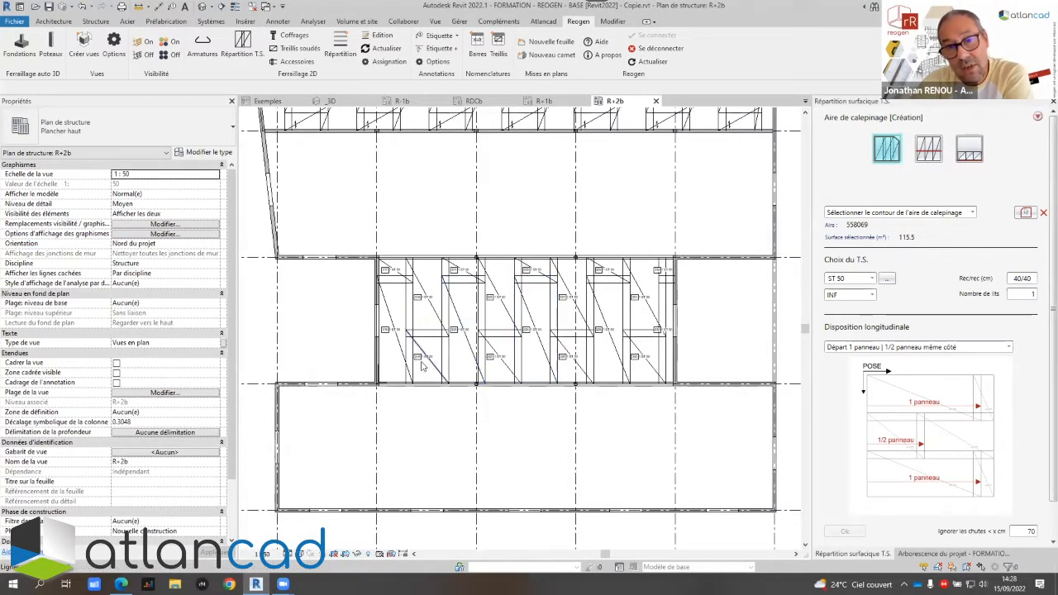
scroll(423, 358, up, 4)
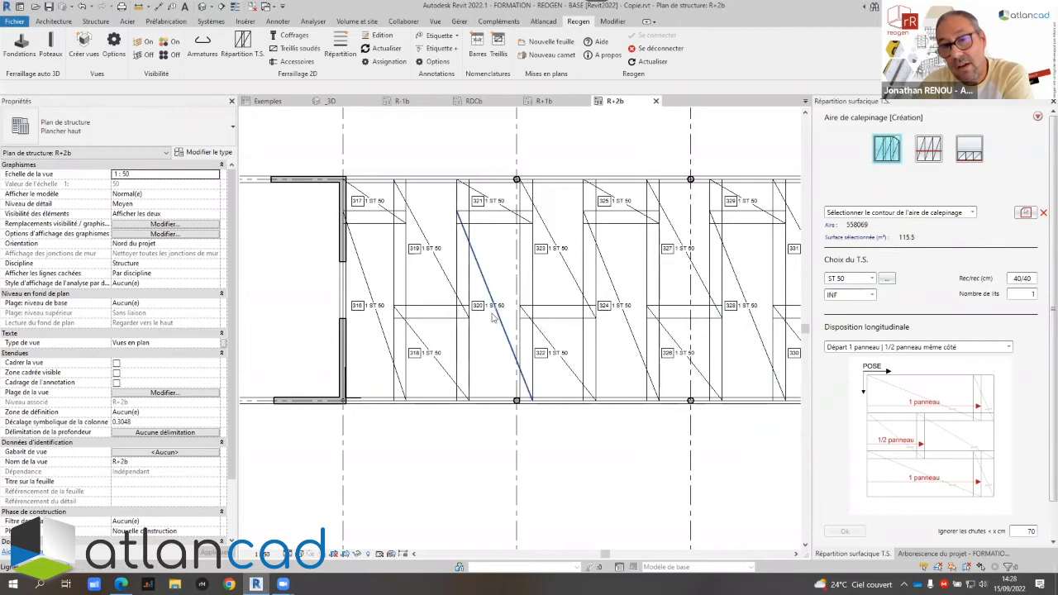
scroll(545, 311, down, 3)
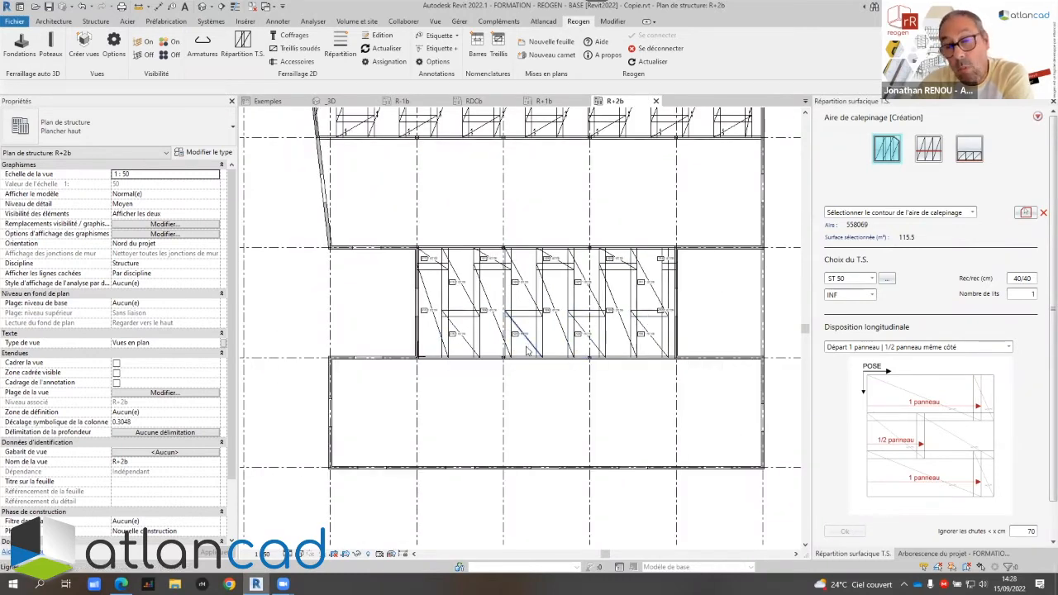
Inspect the mesh direction symbol at the lower-left wall corner of the central bay by selecting it
scroll(420, 372, up, 5)
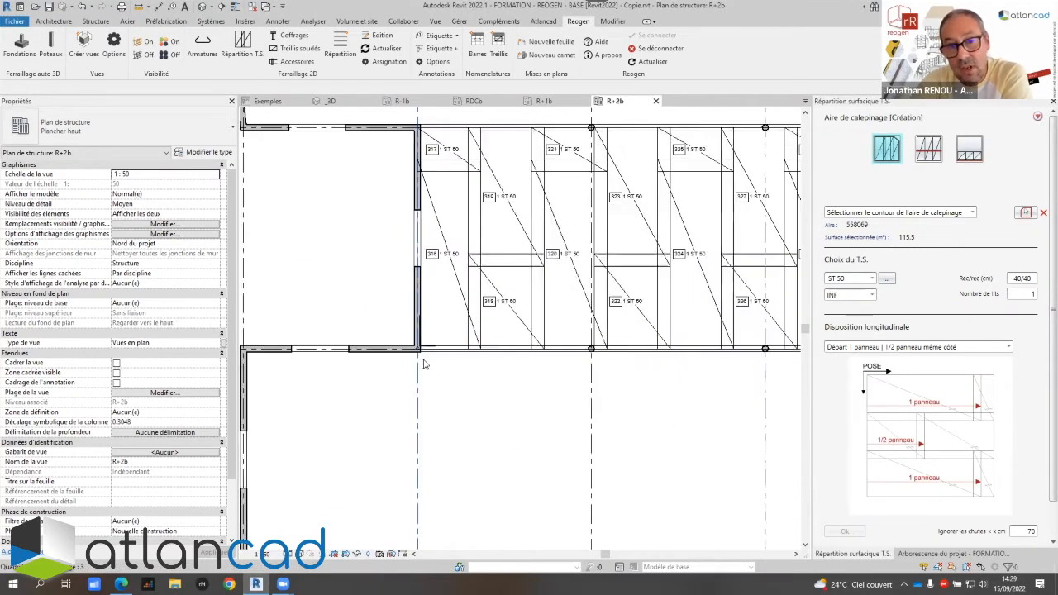
click(435, 316)
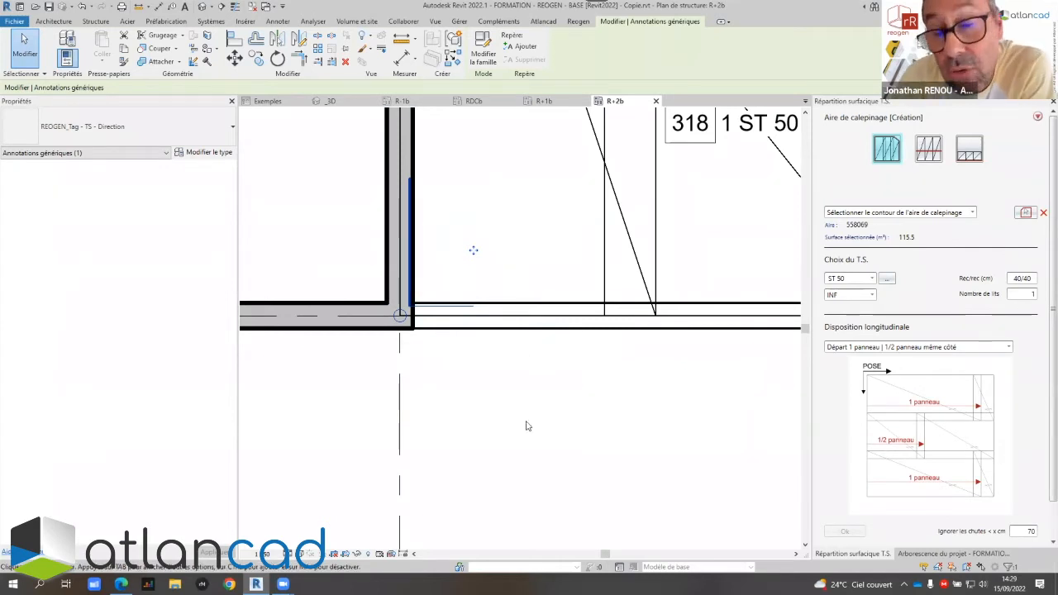
scroll(506, 432, down, 1)
scroll(501, 436, down, 3)
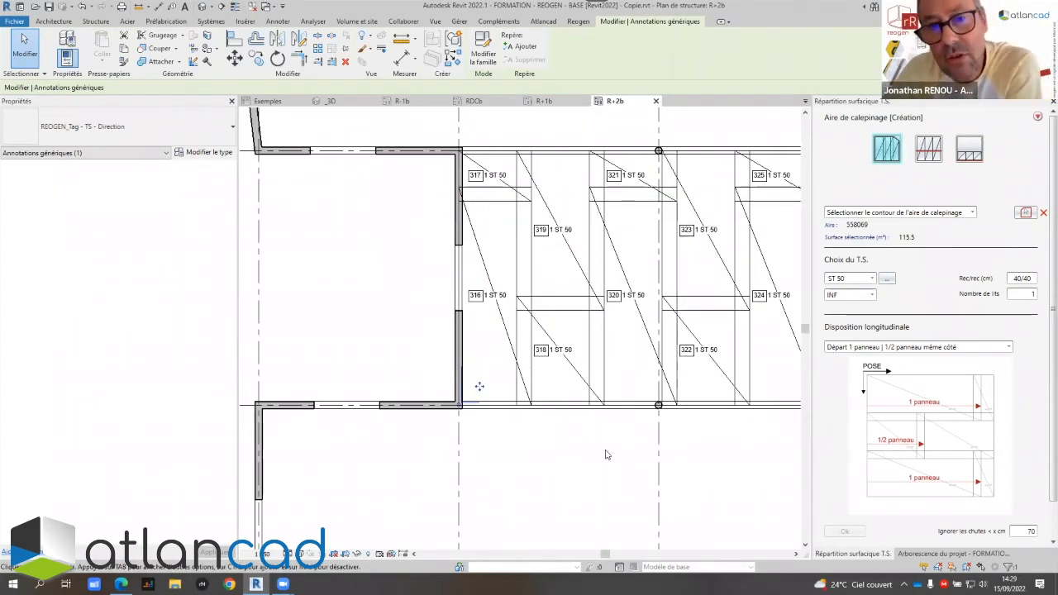
scroll(377, 373, down, 4)
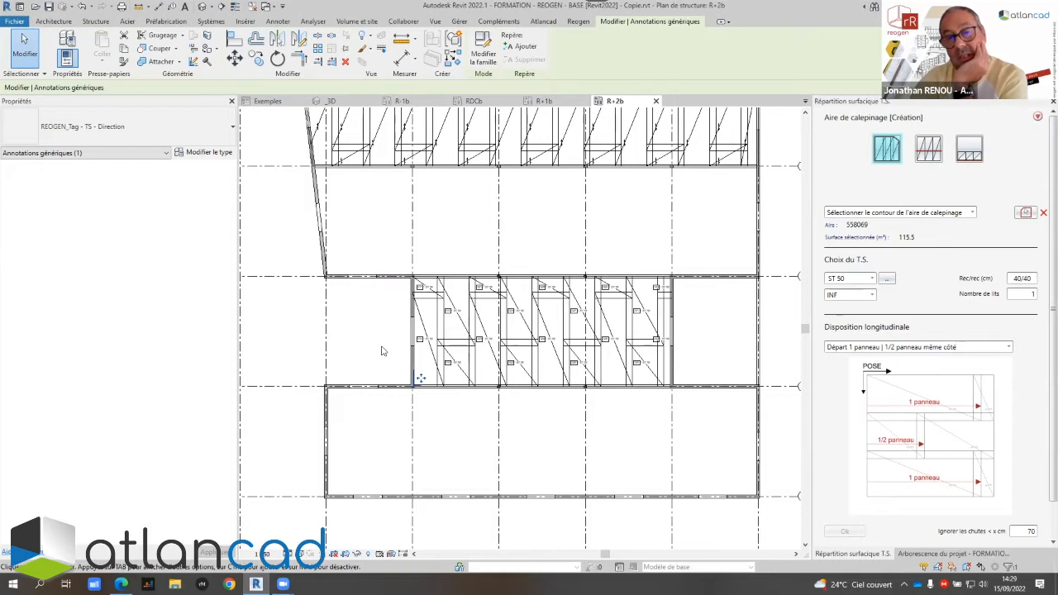
key(Escape)
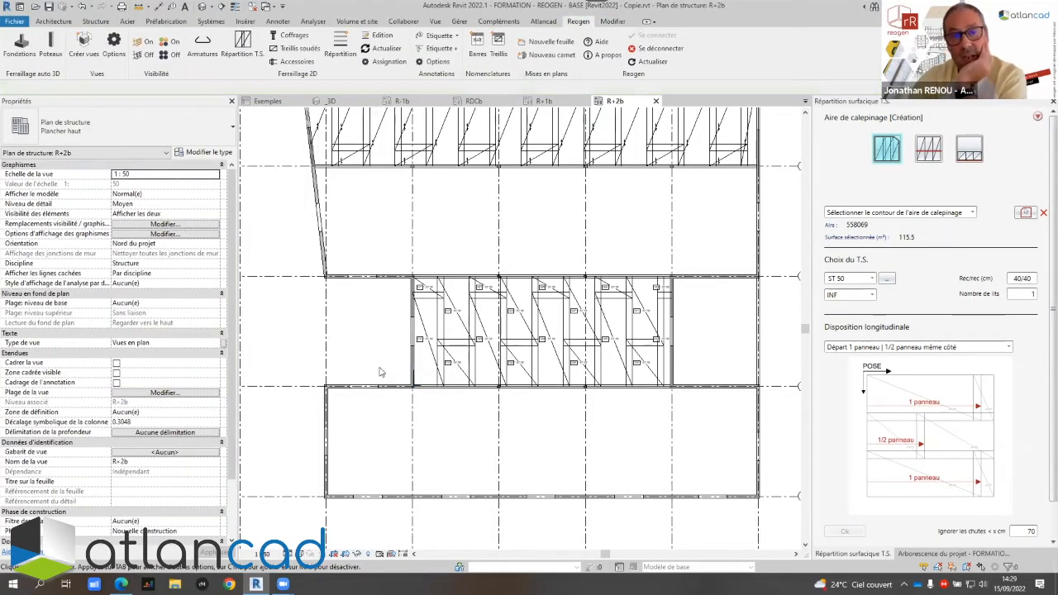
Set reogen_meshId to N=1 on the central bay's mesh area and regenerate the mesh schedule to renumber its panels
scroll(424, 369, up, 3)
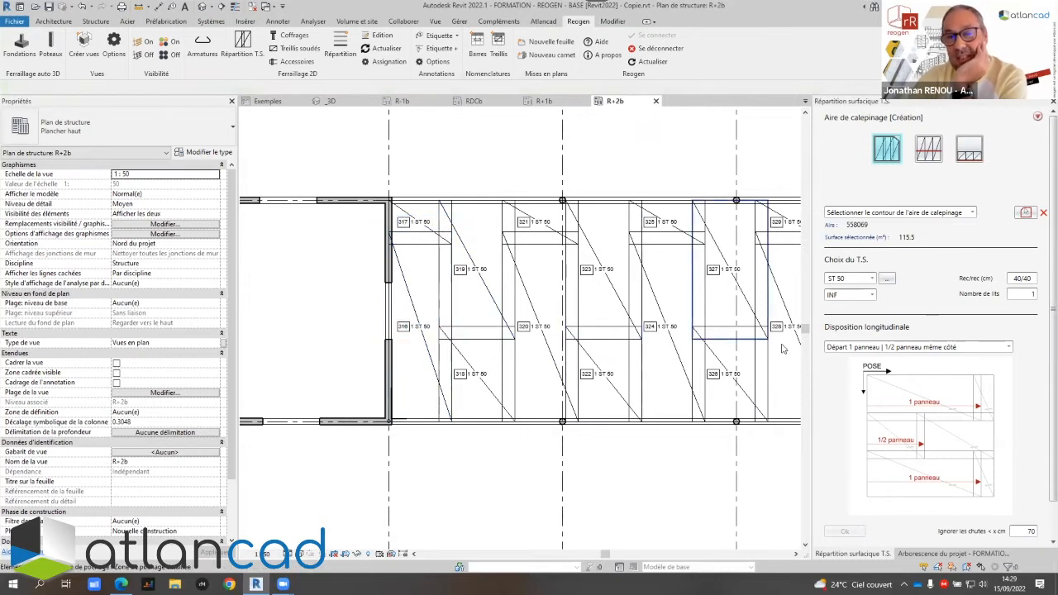
scroll(454, 223, up, 2)
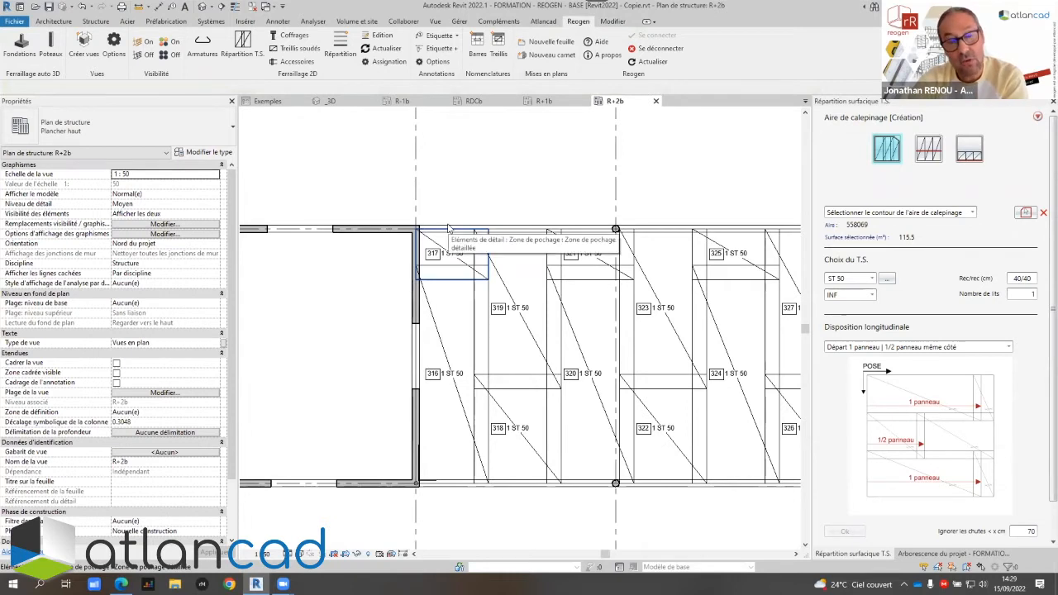
click(447, 229)
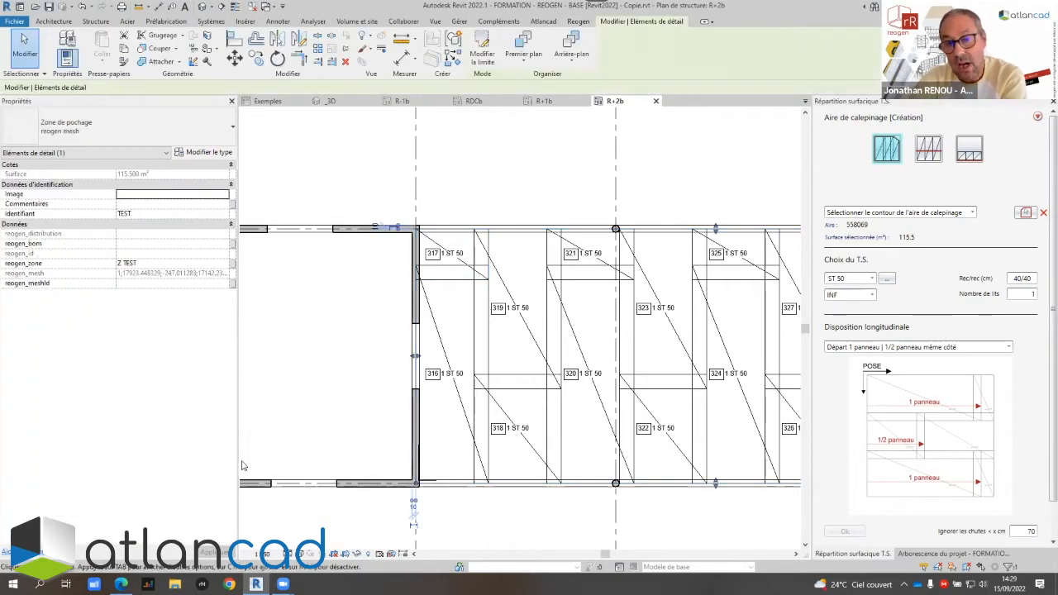
click(134, 285)
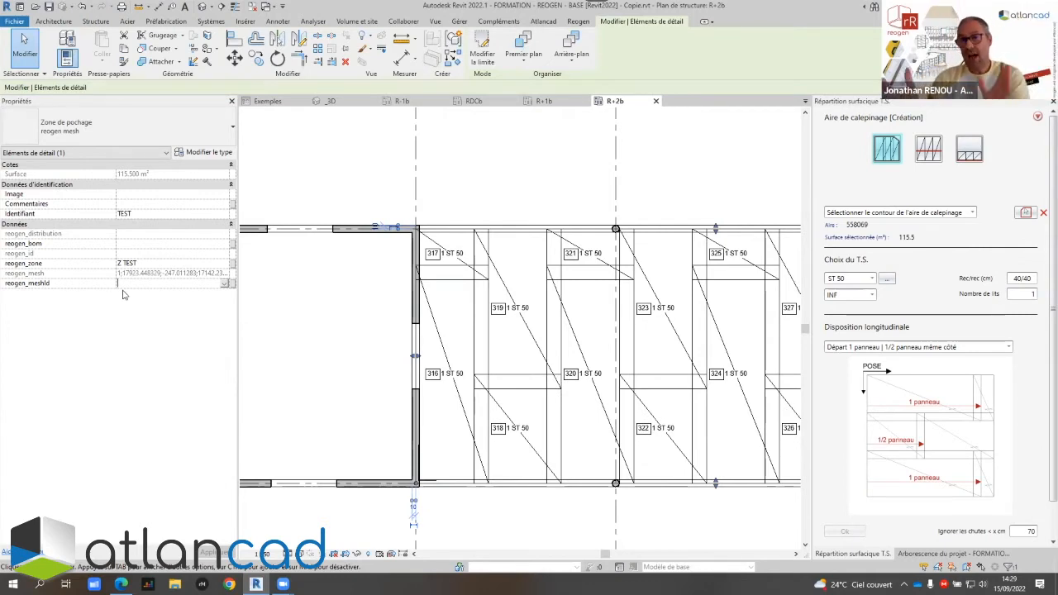
text(N)
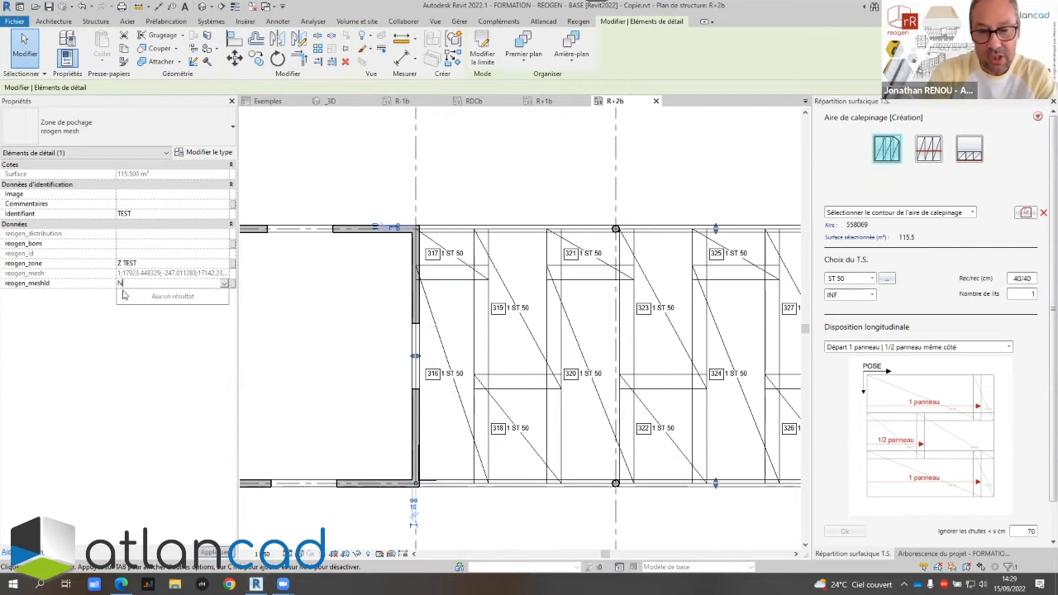
text(=1)
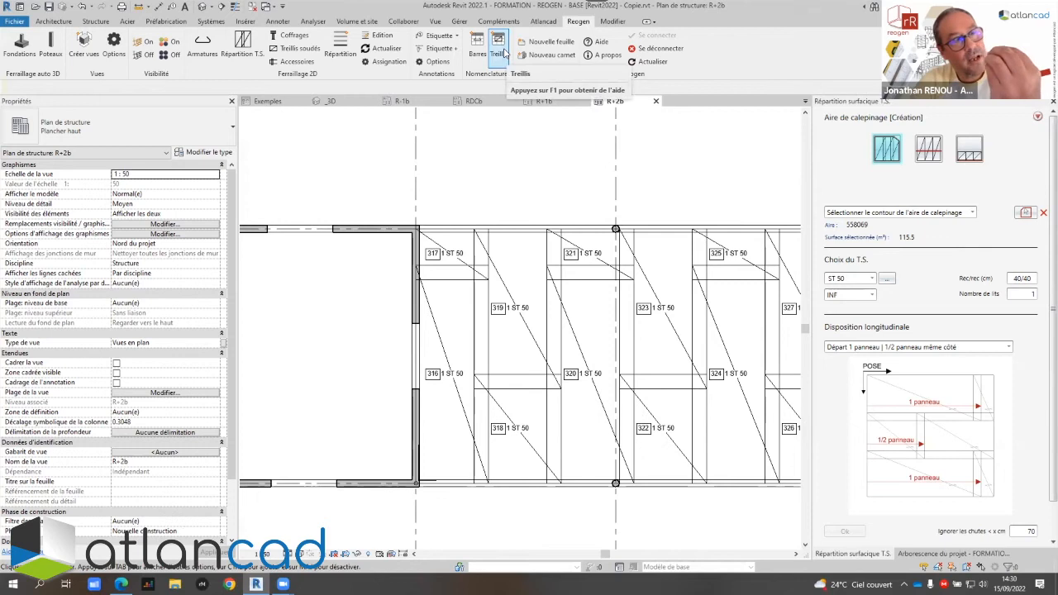
click(503, 52)
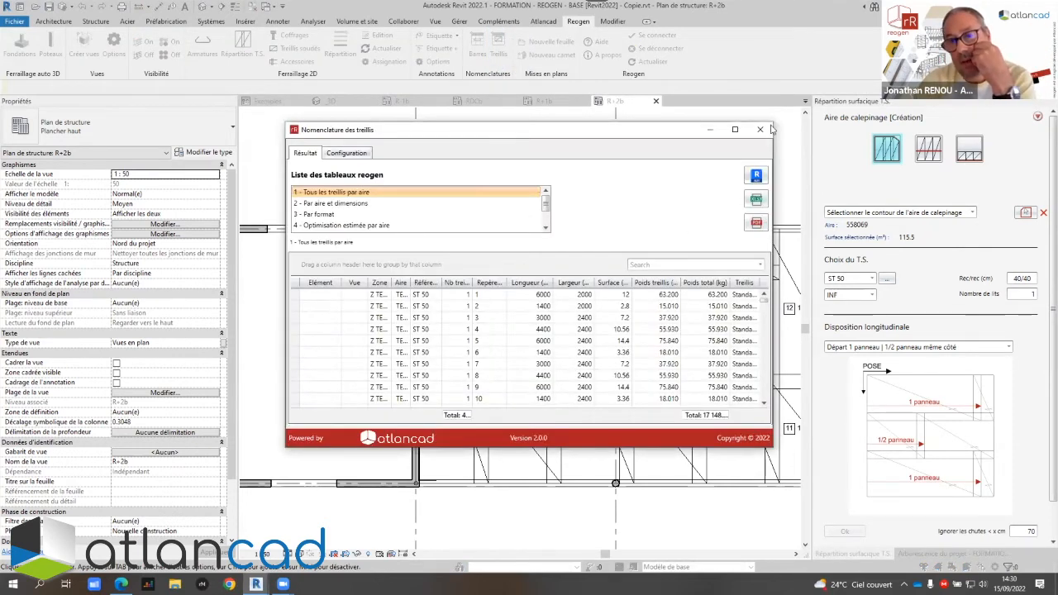
click(761, 131)
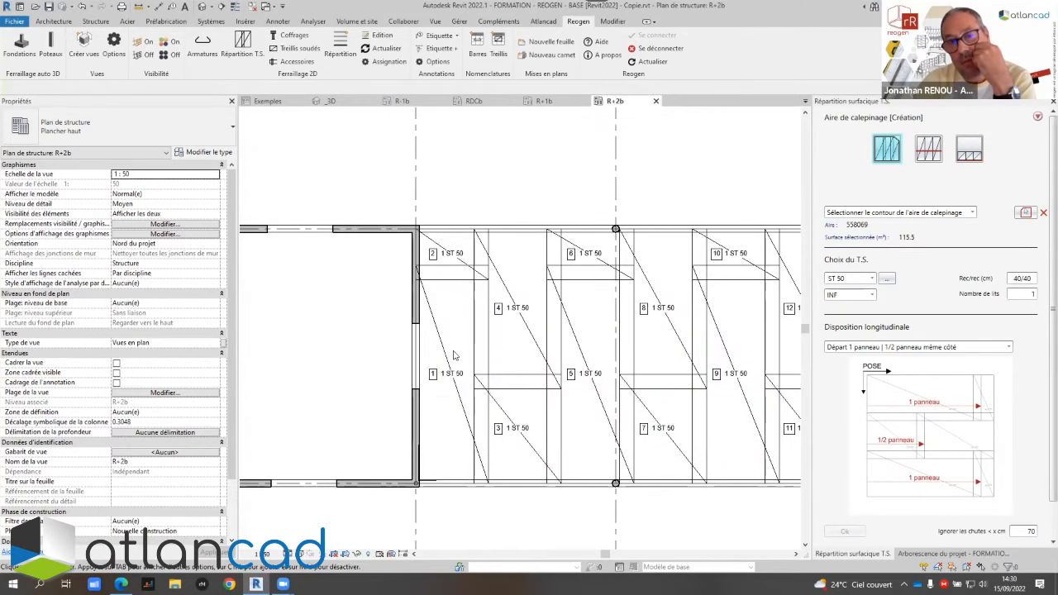
Check the renumbered panels and review the Optimisation estimée par aire mesh table filtered on TEST
scroll(452, 263, down, 3)
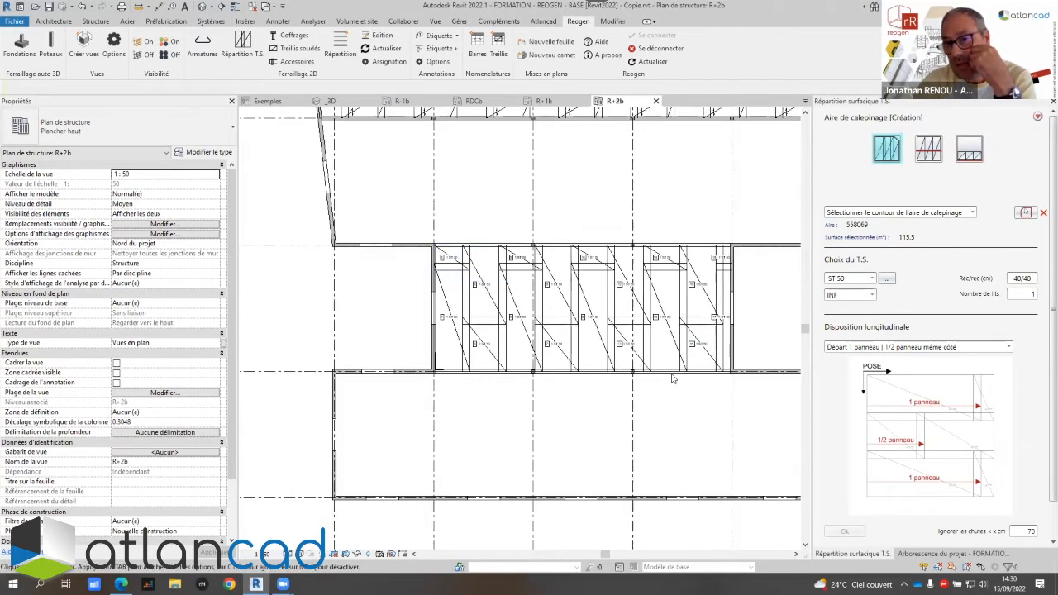
scroll(470, 322, up, 1)
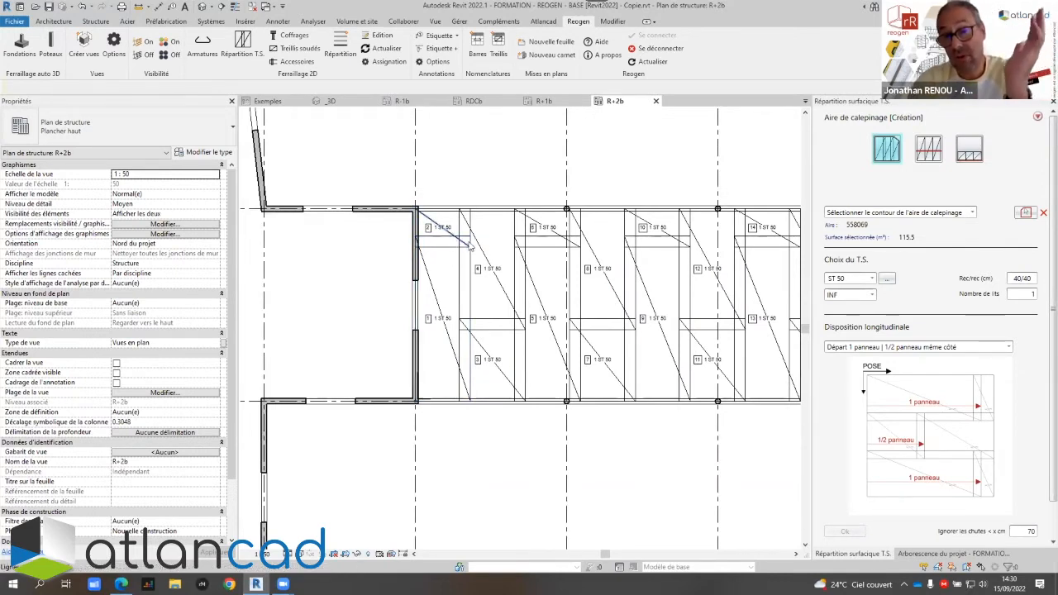
scroll(449, 260, down, 3)
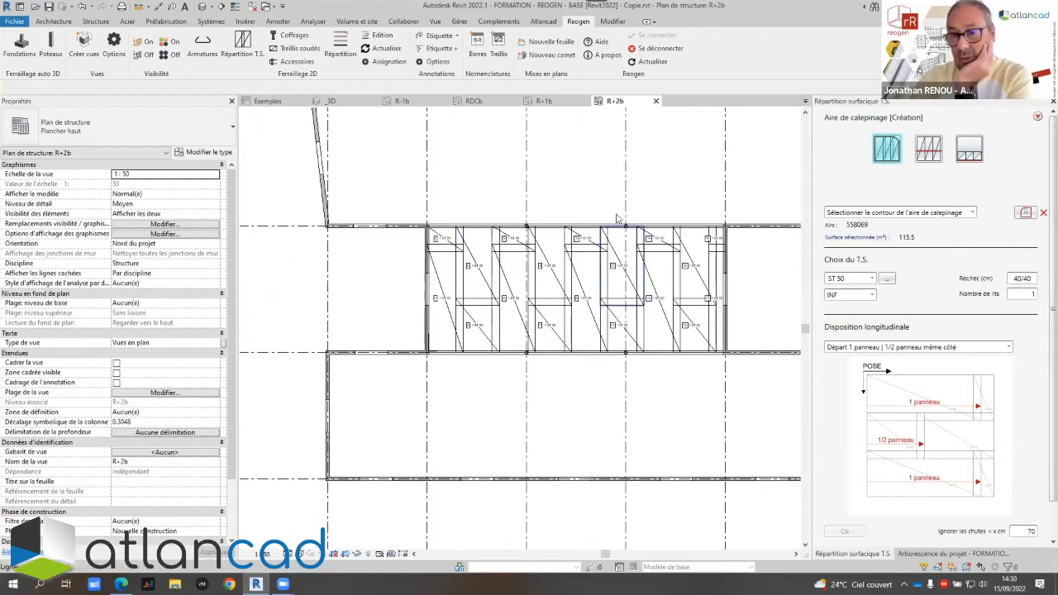
scroll(726, 285, up, 5)
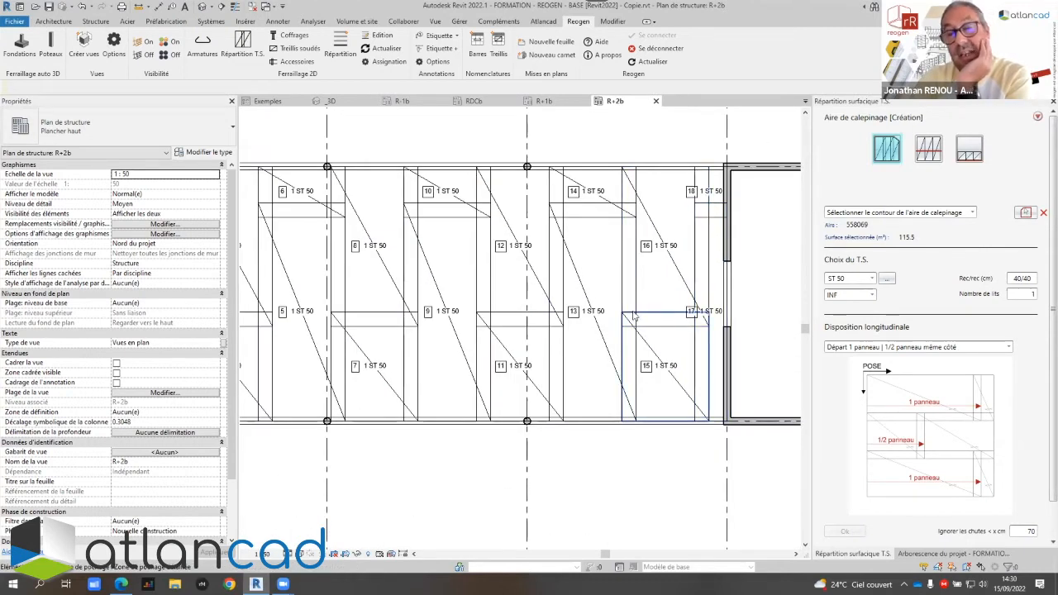
scroll(518, 301, down, 2)
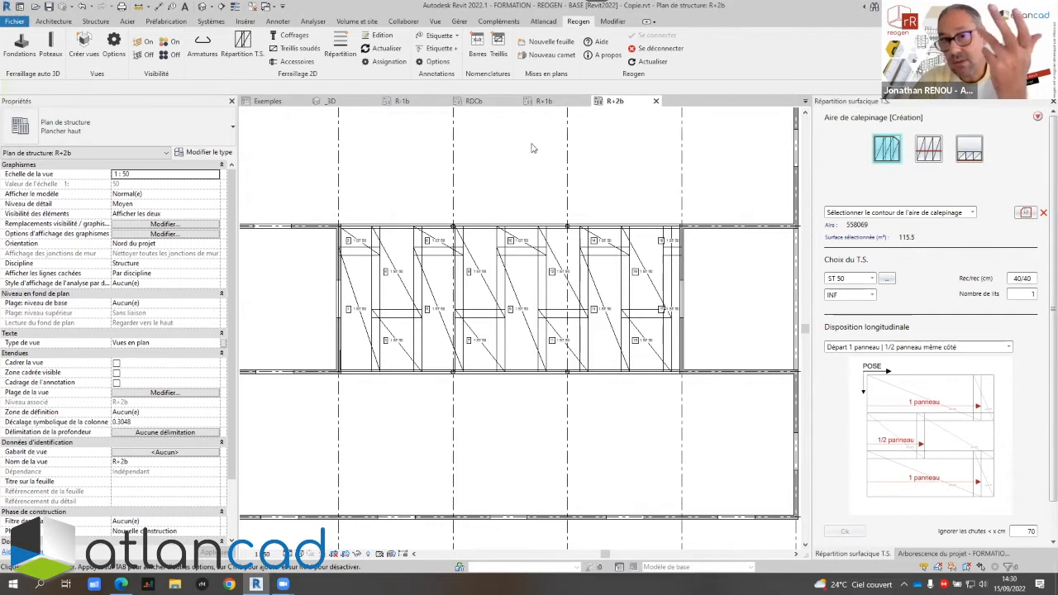
click(500, 53)
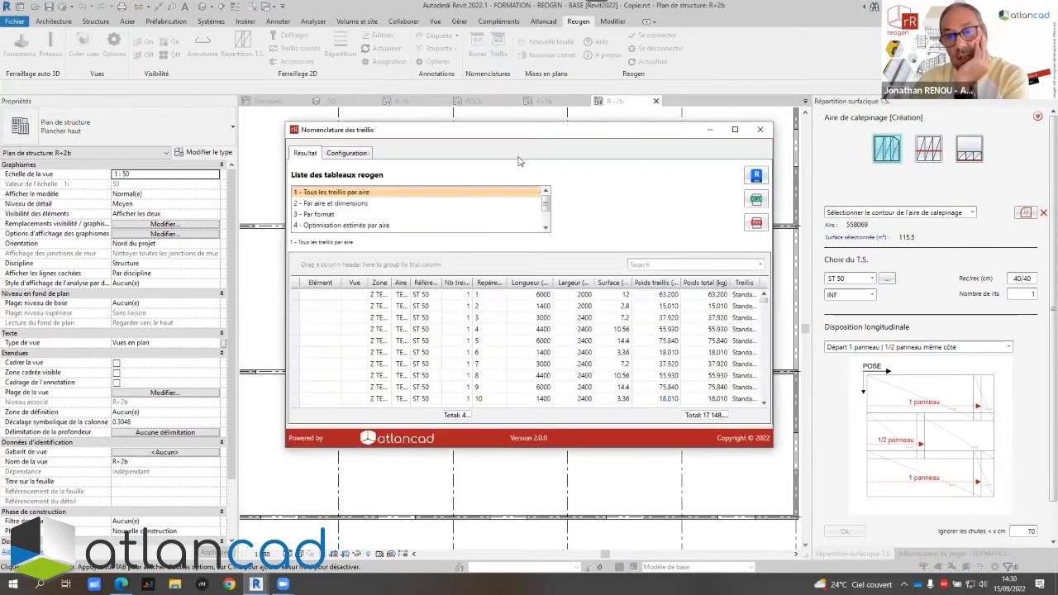
click(361, 225)
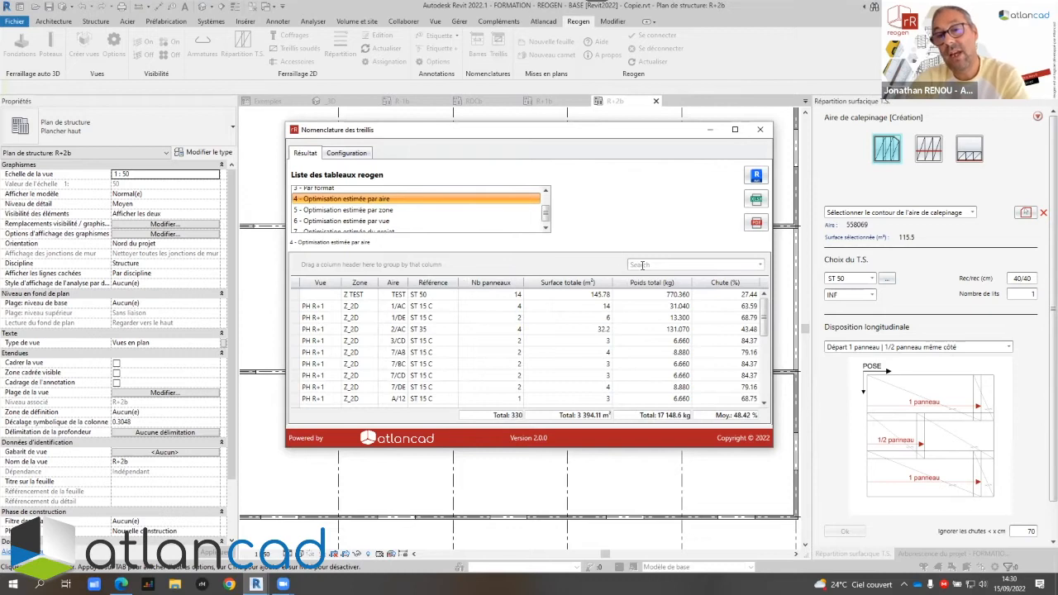
click(675, 264)
text(TEST)
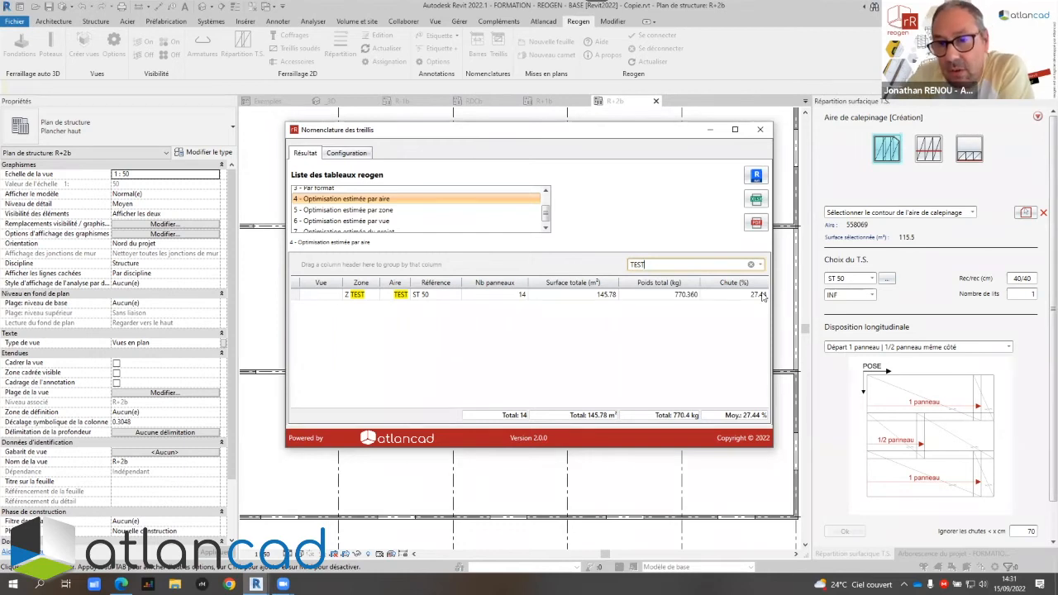
click(759, 129)
Change the existing TEST mesh area in the central bay to the longitudinal layout Réutilisation de la chute | du même côté
click(1025, 213)
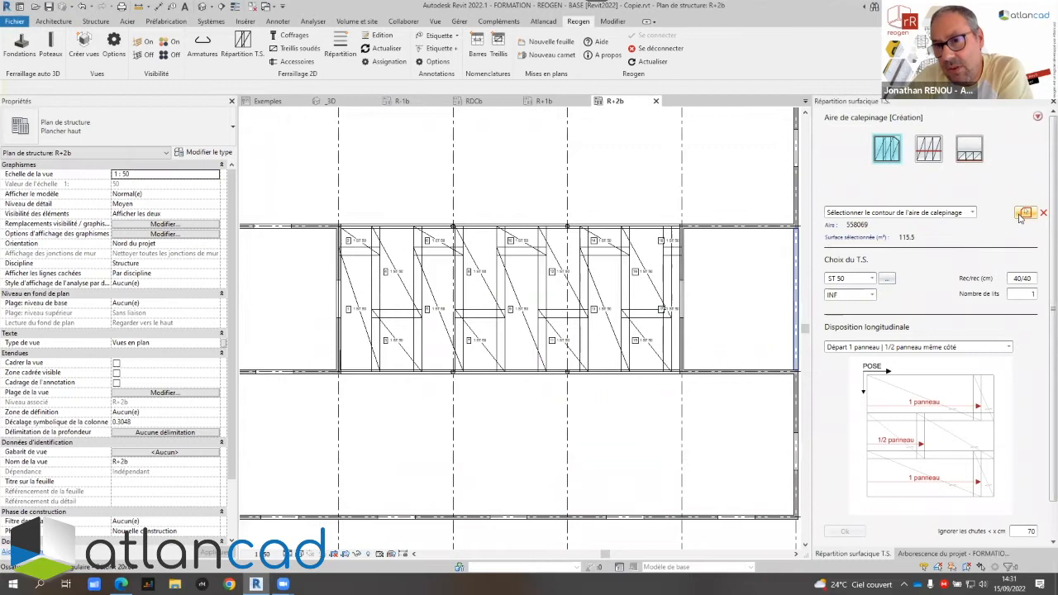
click(710, 300)
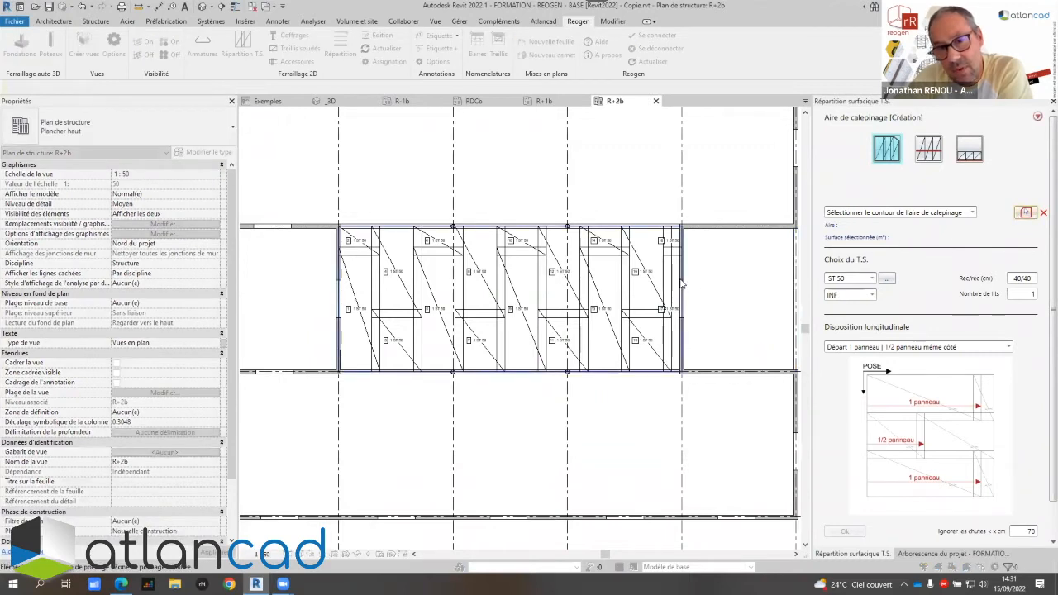
click(944, 348)
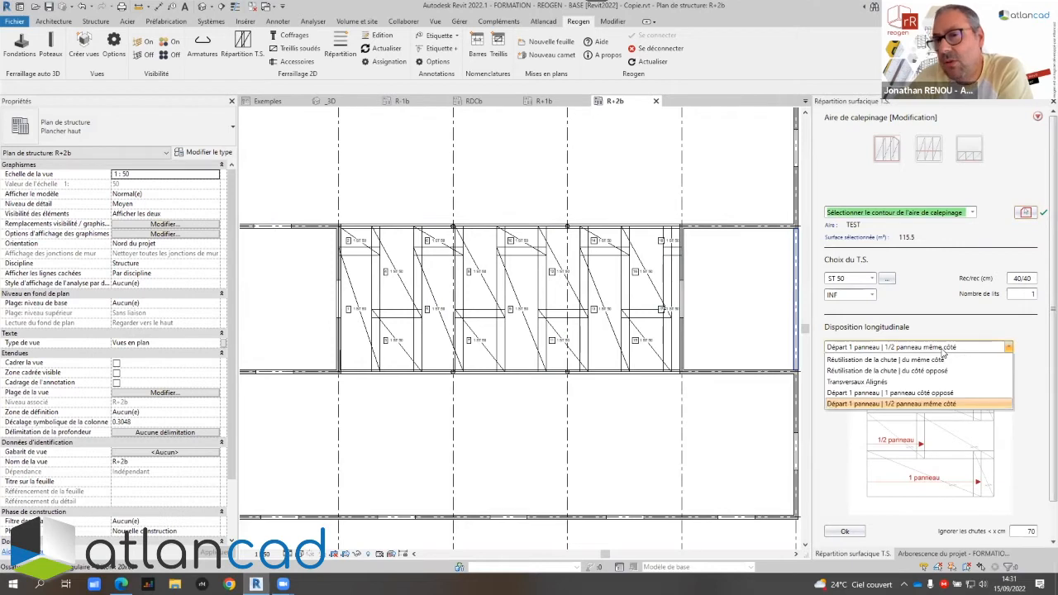
click(899, 360)
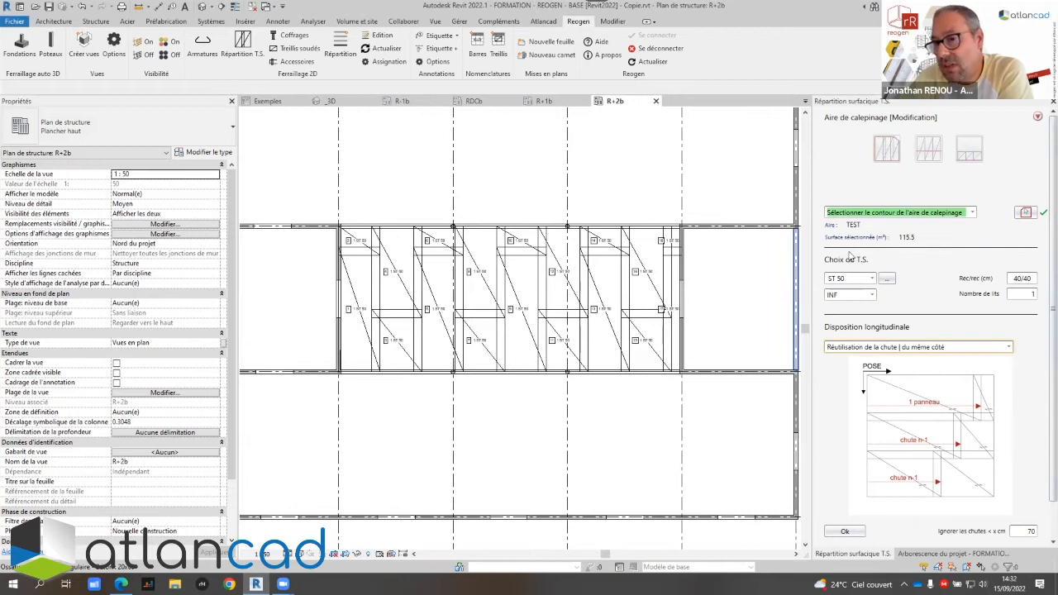
click(845, 534)
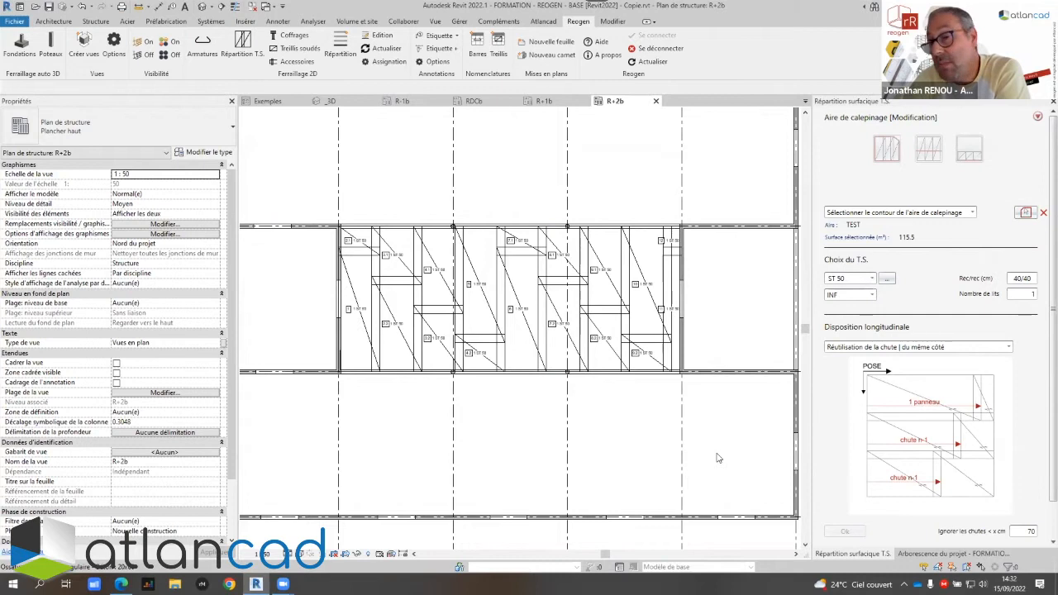
Examine the panels of the offcut-reuse layout and check area TEST's waste rate in the Optimisation estimée par aire table
scroll(316, 352, up, 4)
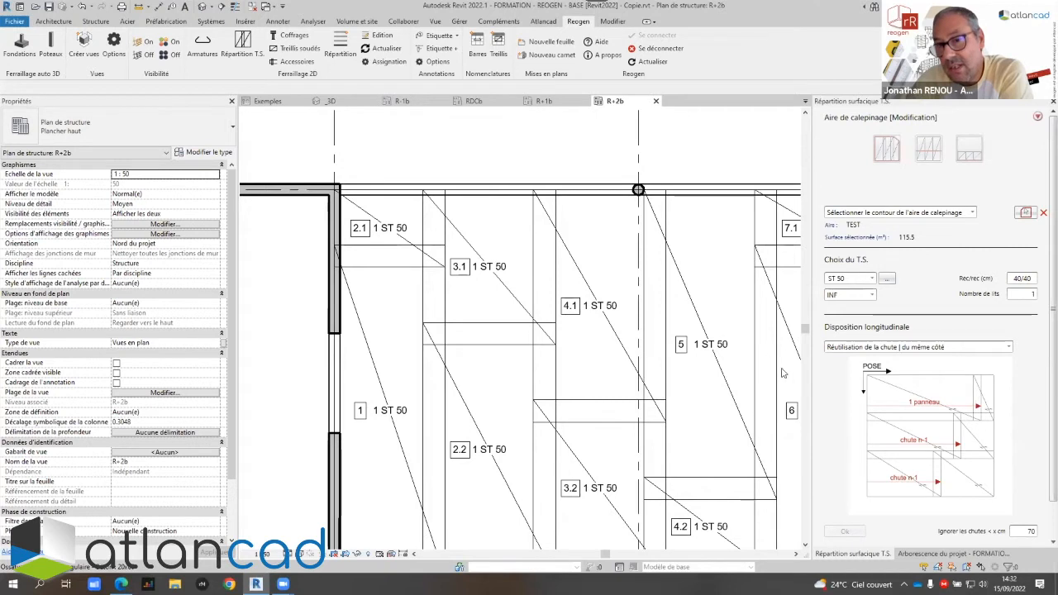
scroll(552, 333, down, 3)
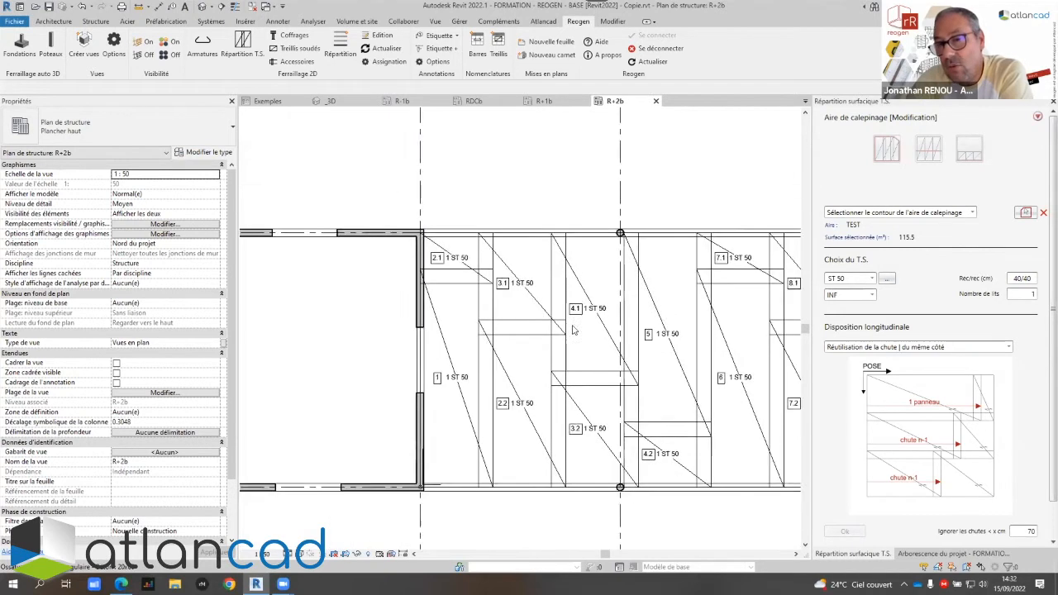
scroll(554, 334, down, 1)
middle_drag(652, 346, 536, 363)
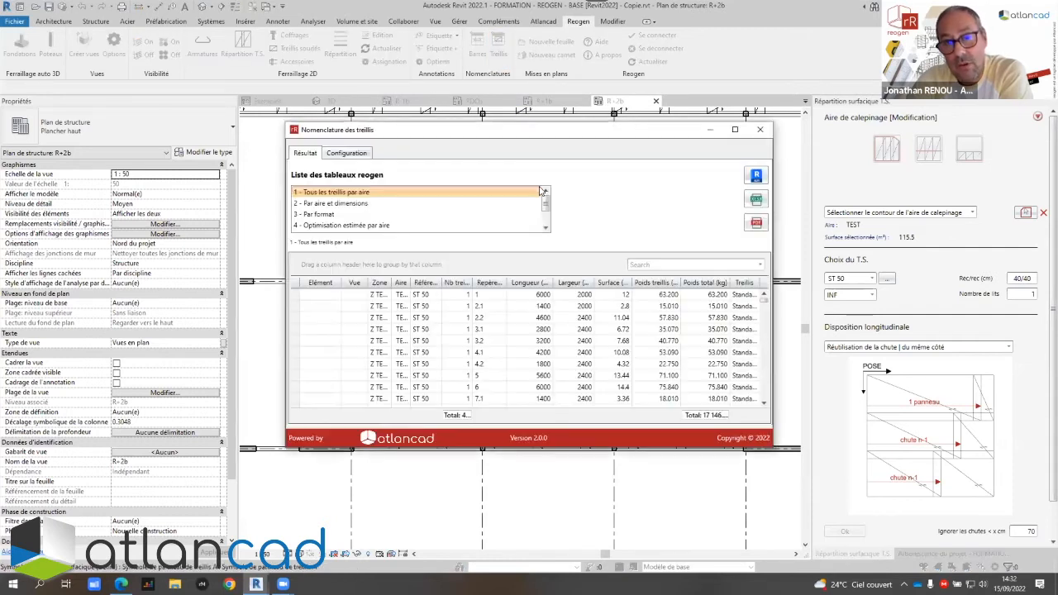
click(435, 225)
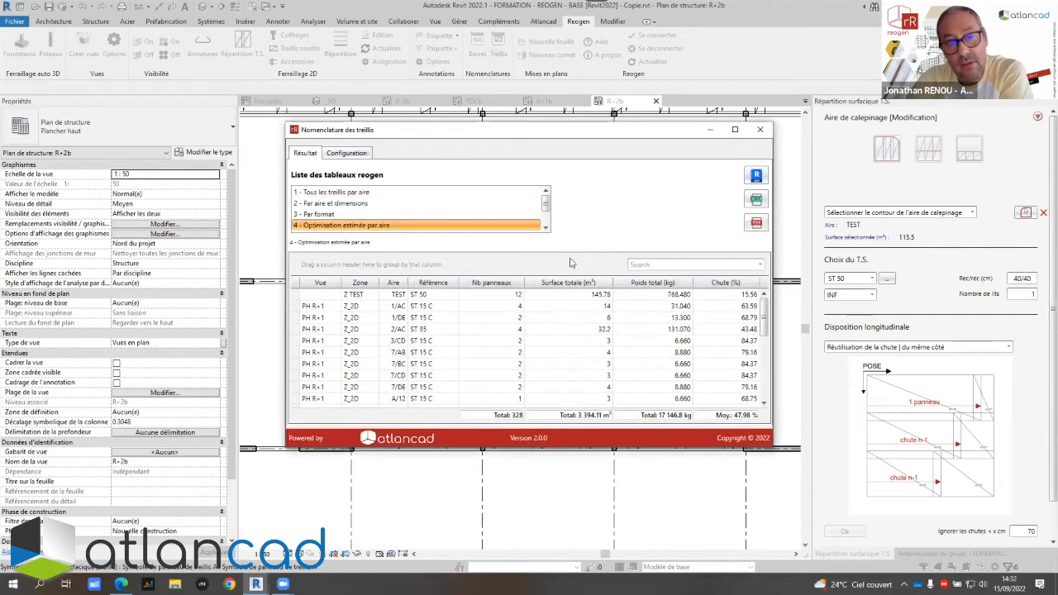
click(686, 263)
text(test)
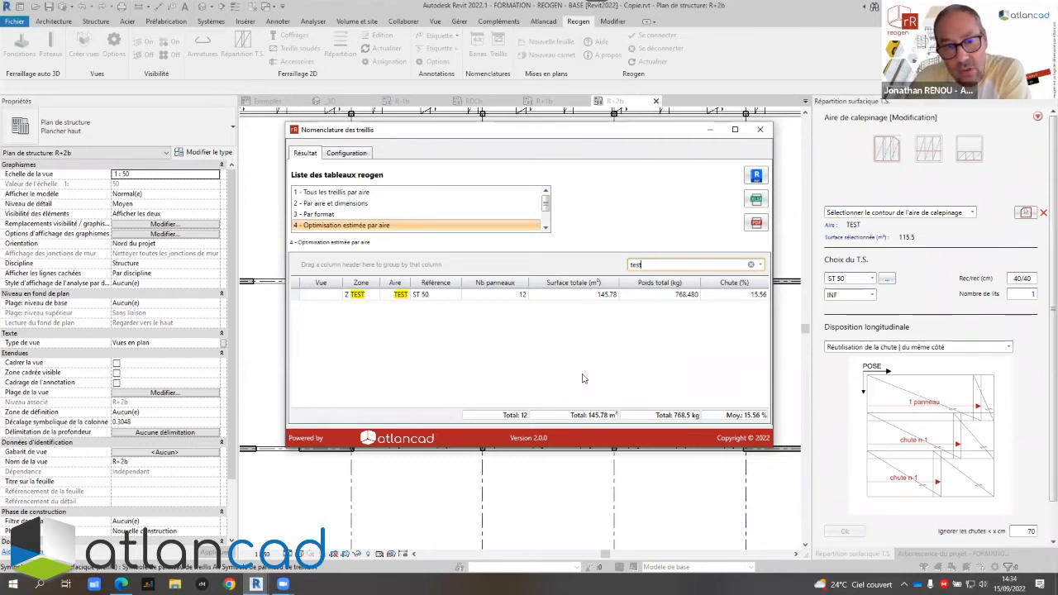
click(761, 133)
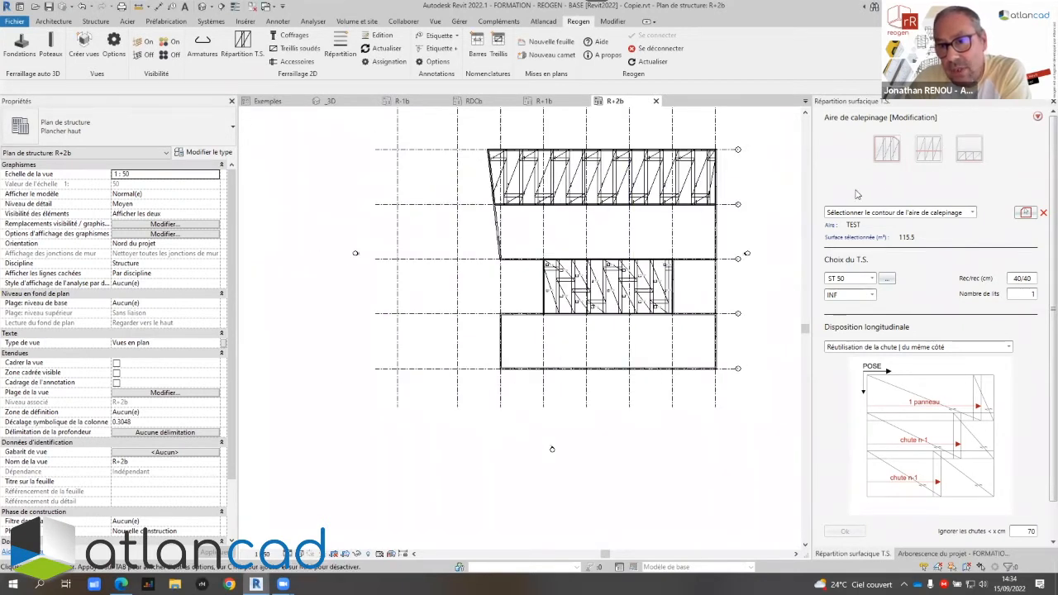
Prepare a new over-support mesh area with overhangs of 100 cm and 50 cm, defined by Dessiner l'axe de l'appui
click(1039, 118)
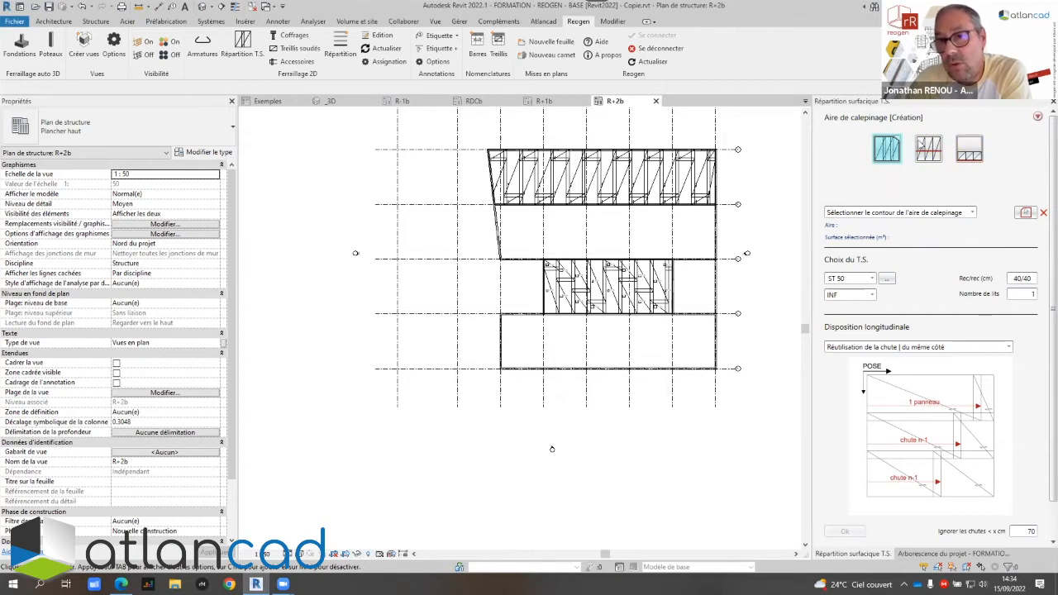
click(929, 157)
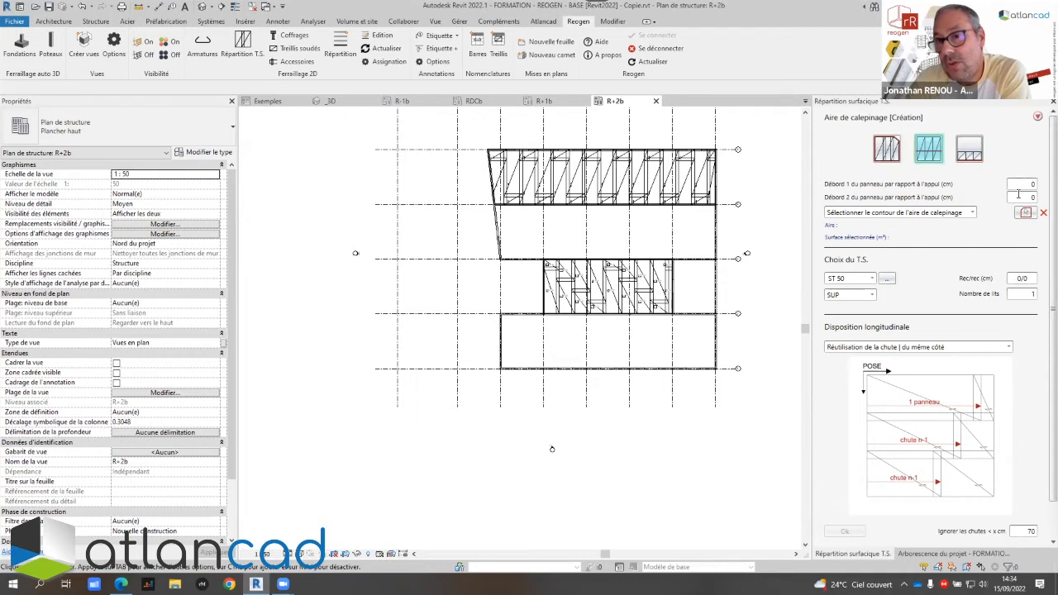
text(100)
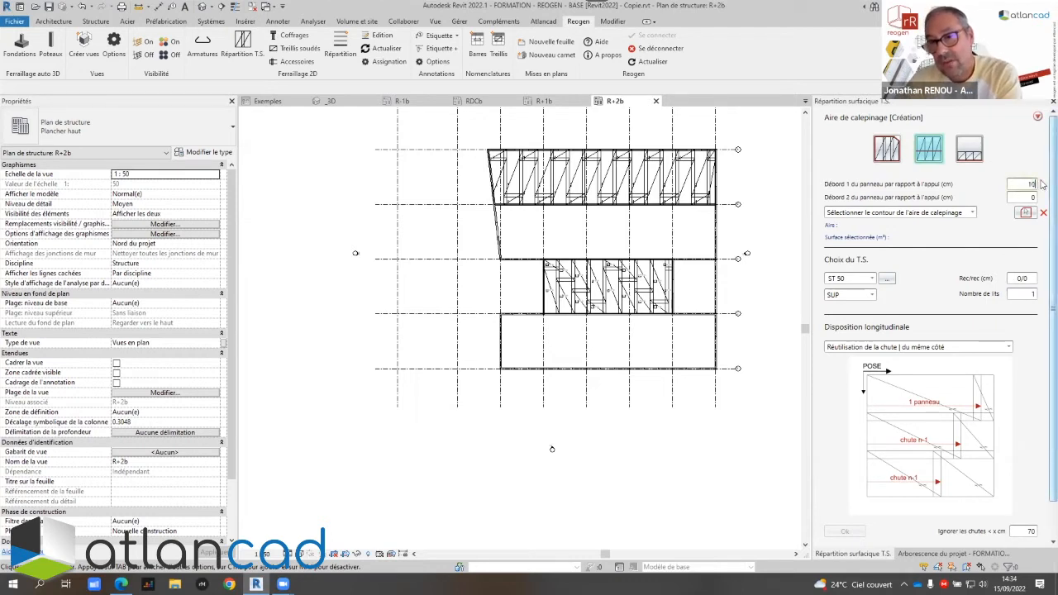
text(5)
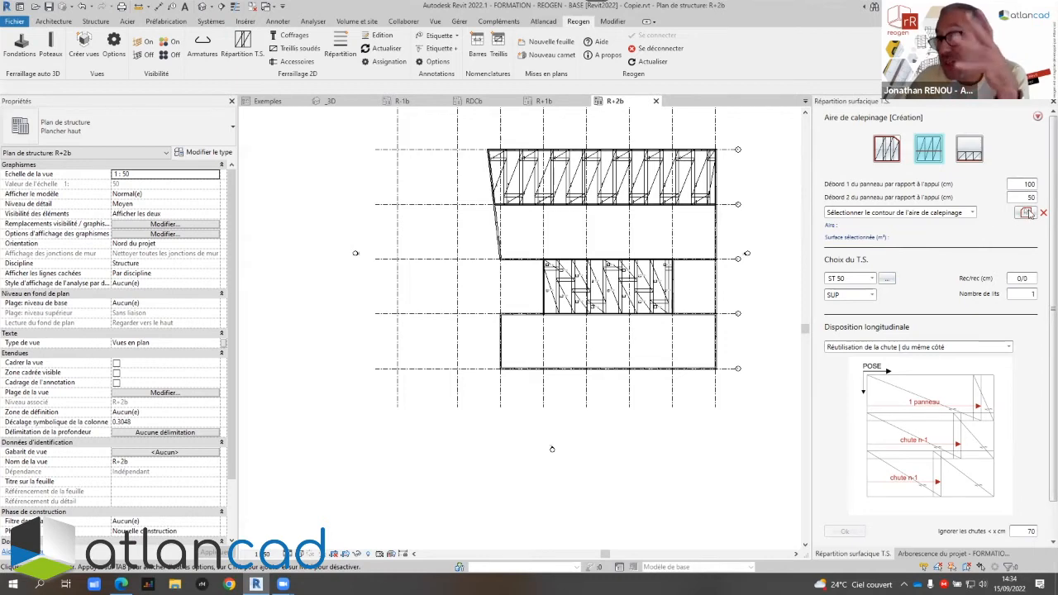
click(971, 214)
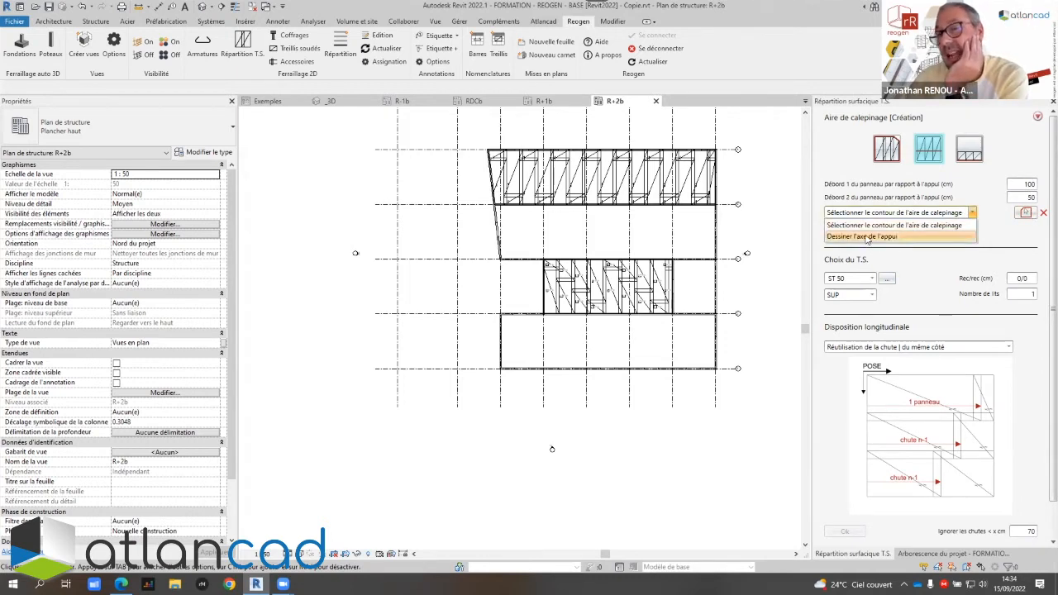
click(864, 237)
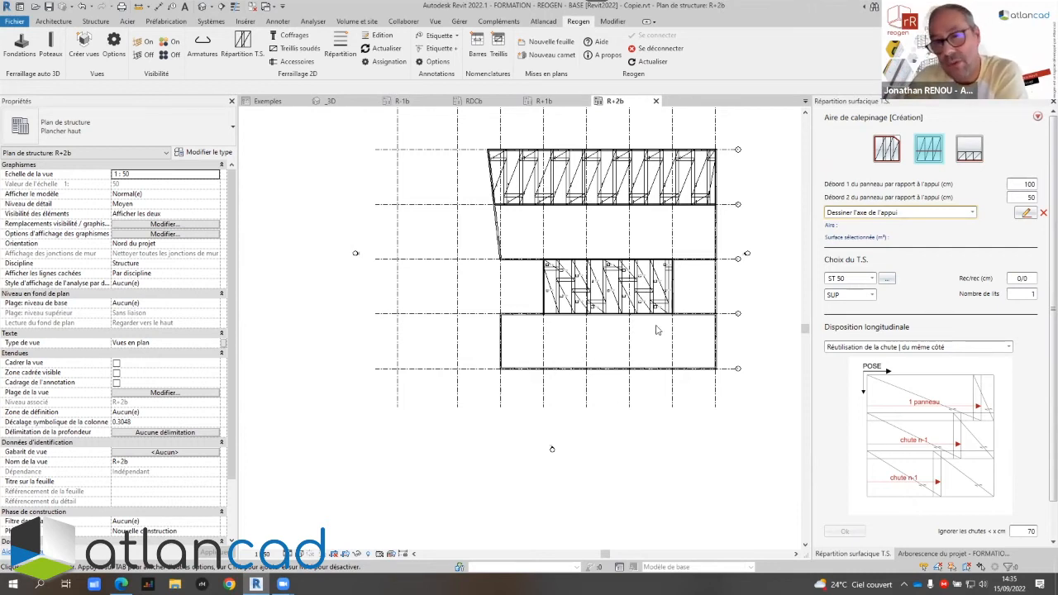
Draw the support axis along the lower bay's west end wall from its lower to its upper corner, placing overhang 1 on the bay's interior
click(1025, 213)
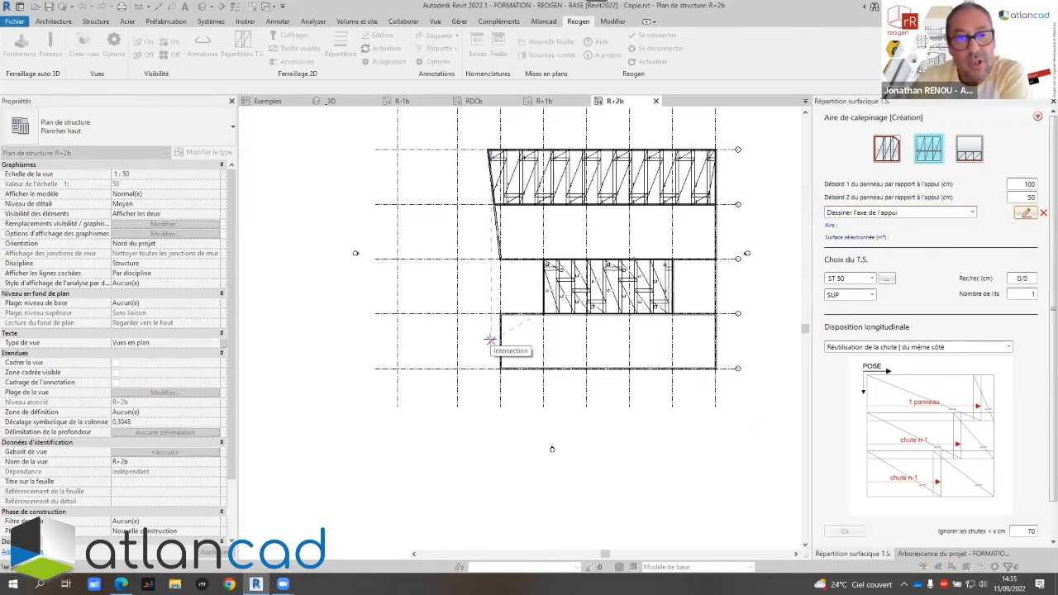
scroll(488, 351, up, 4)
scroll(510, 377, up, 3)
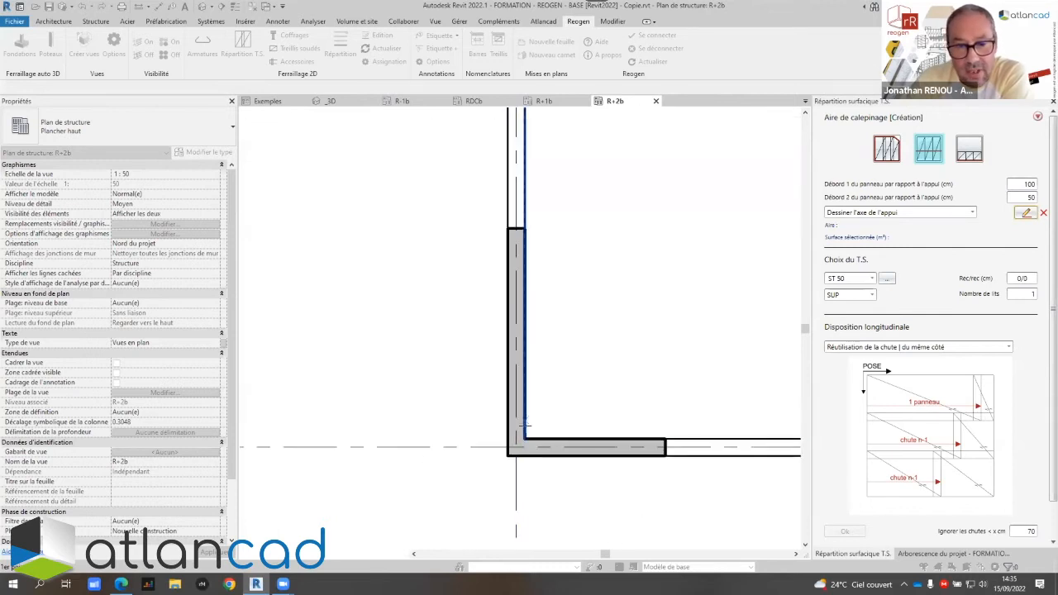
click(518, 447)
scroll(518, 438, down, 4)
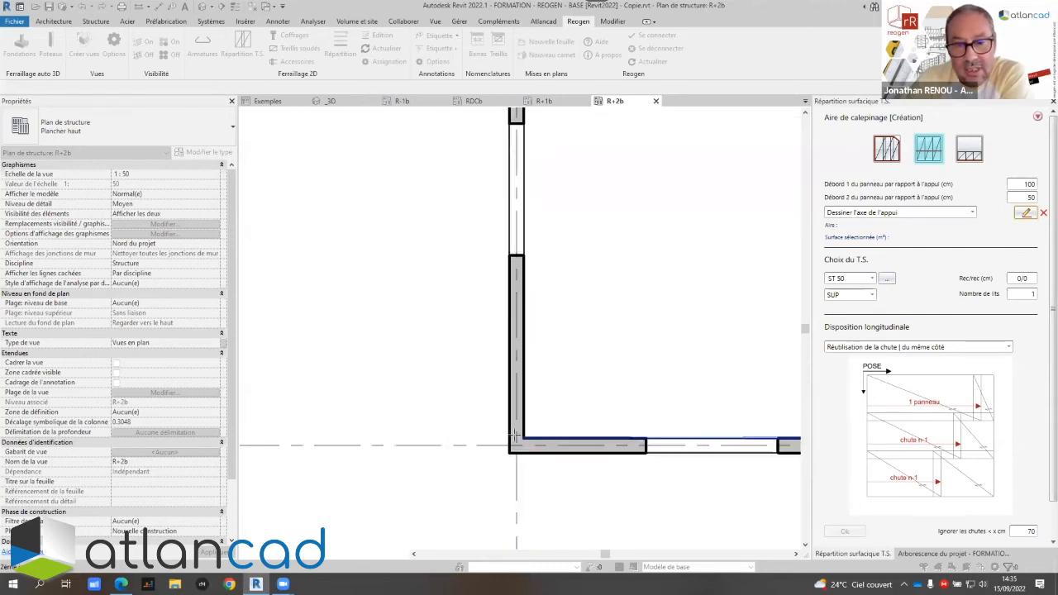
scroll(517, 222, up, 3)
click(512, 208)
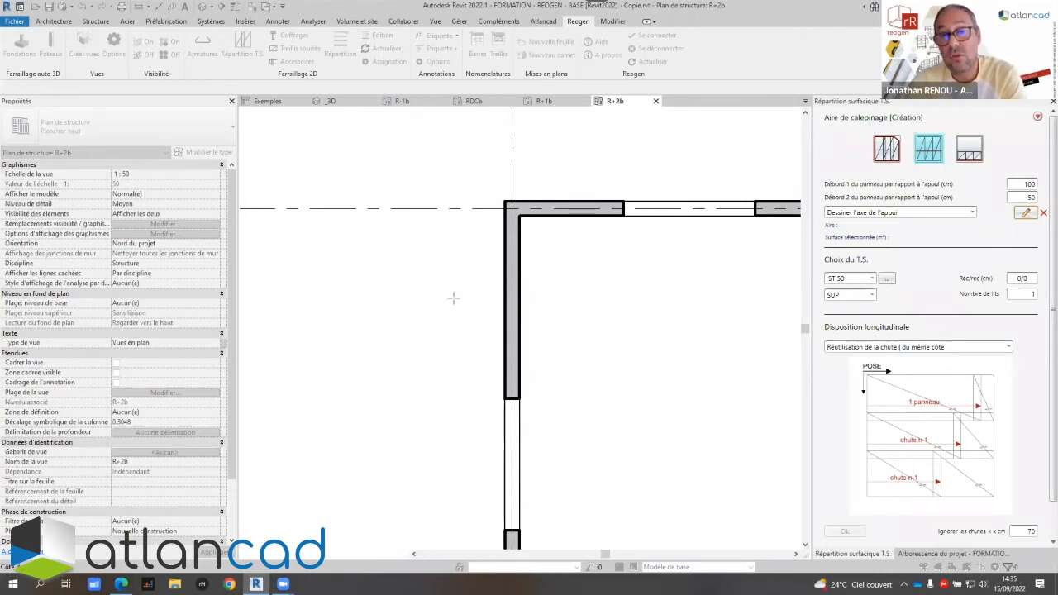
scroll(453, 298, down, 1)
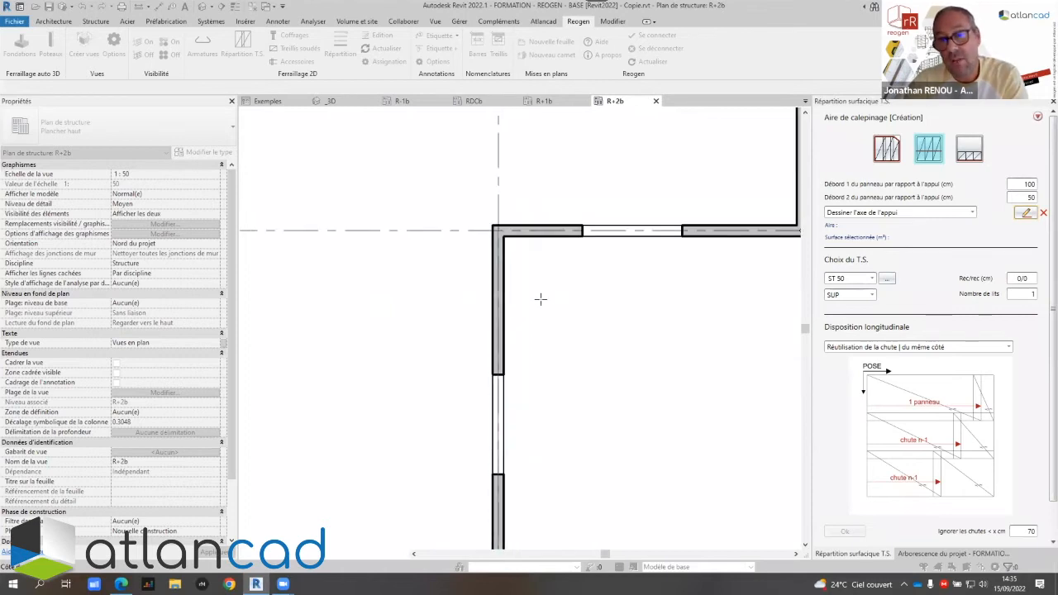
click(540, 300)
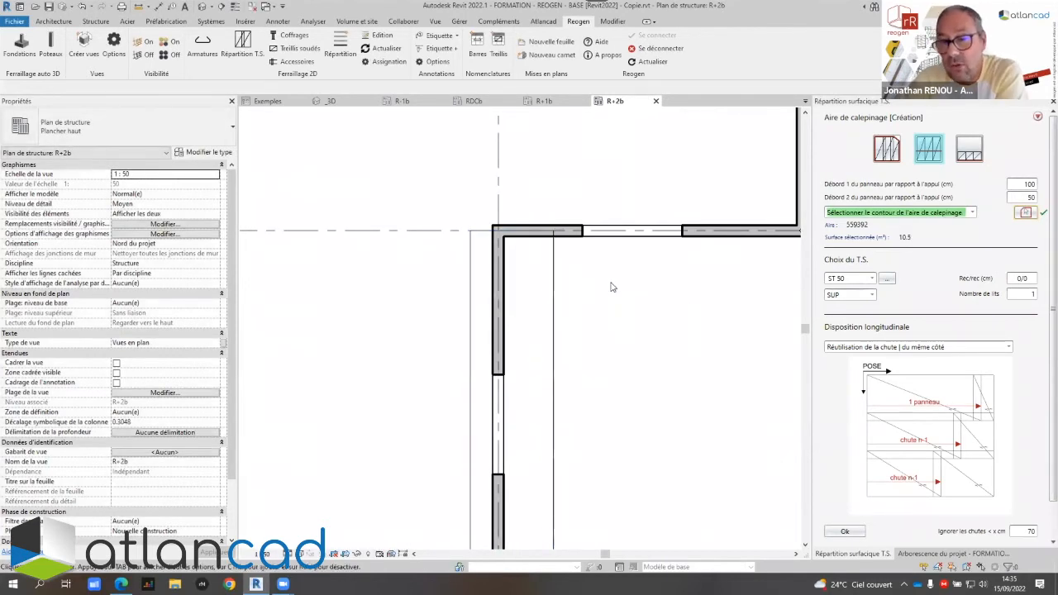
Choose ST 35 mesh with 0/0 cm overlaps for the area over the west end wall
scroll(609, 286, down, 2)
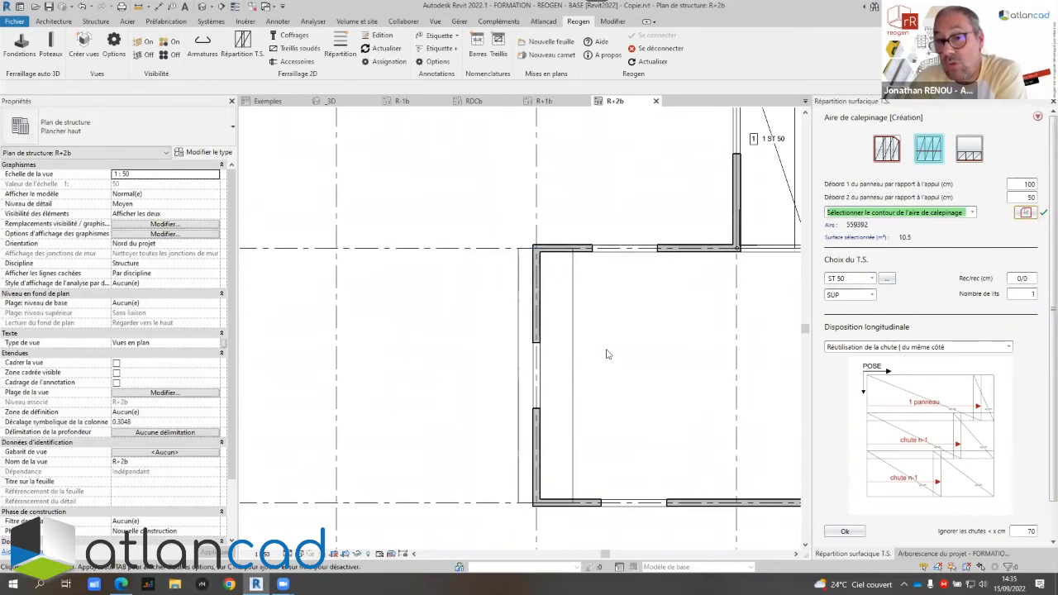
click(869, 279)
click(839, 291)
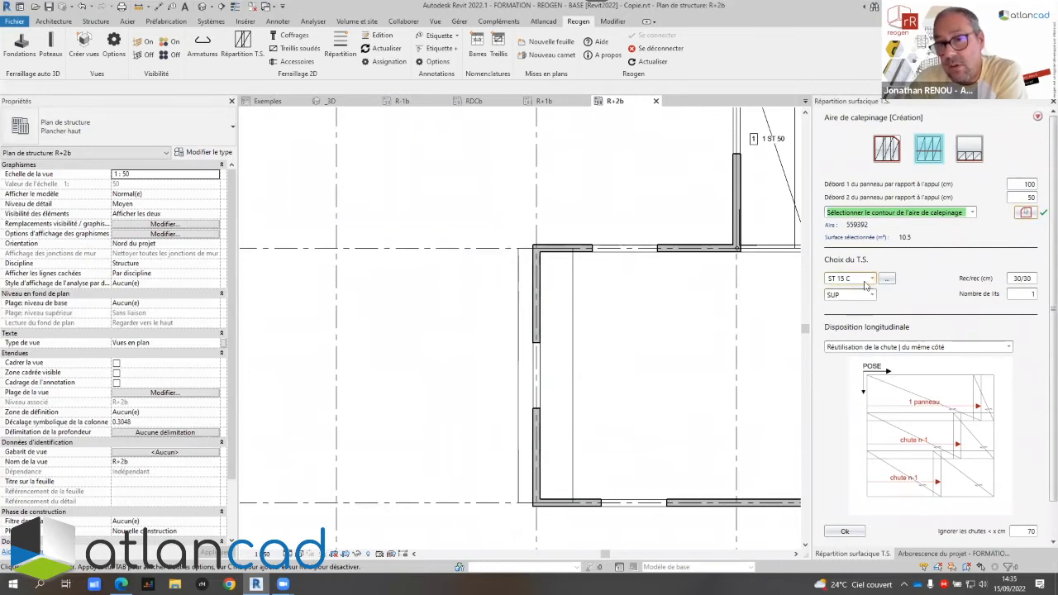
click(871, 280)
click(847, 346)
drag(1009, 283, 1042, 276)
text(0/0)
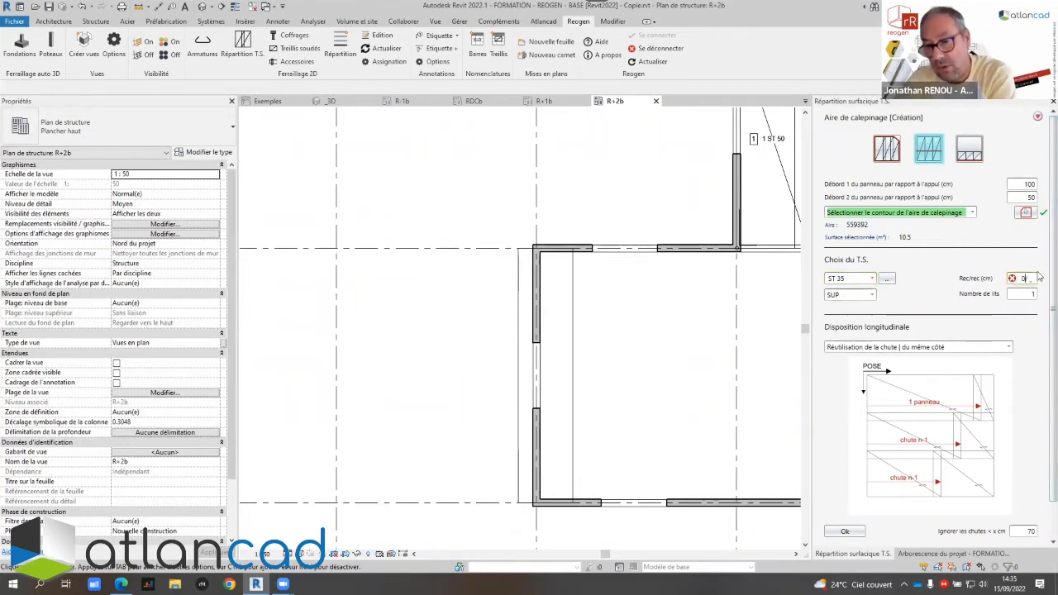
key(Tab)
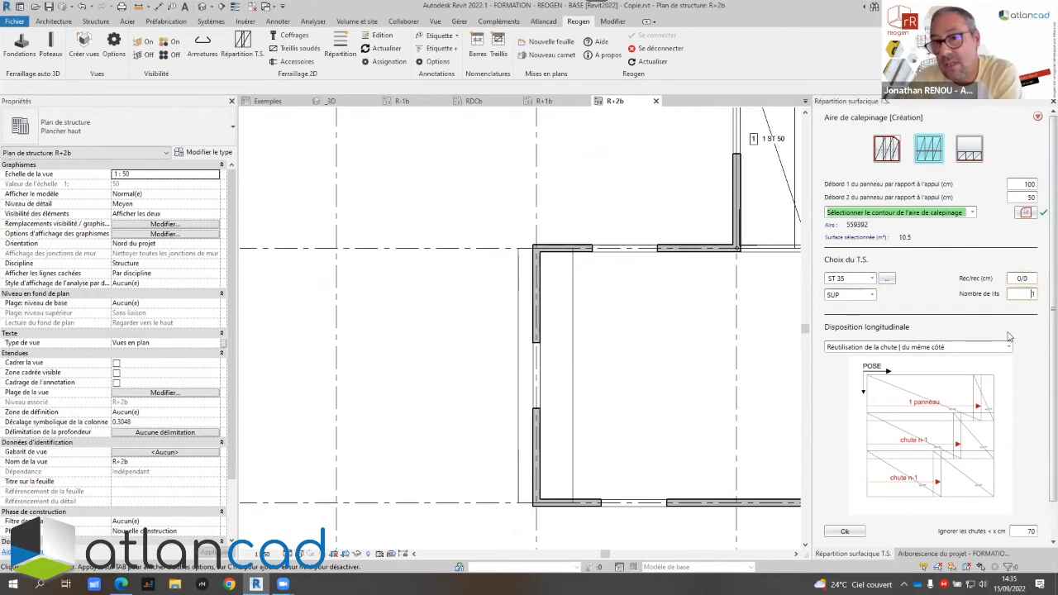
Lay out the west wall's mesh panels as Transversaux Alignés, starting from the wall's upper corner with the laying direction towards the bay
click(913, 348)
click(877, 385)
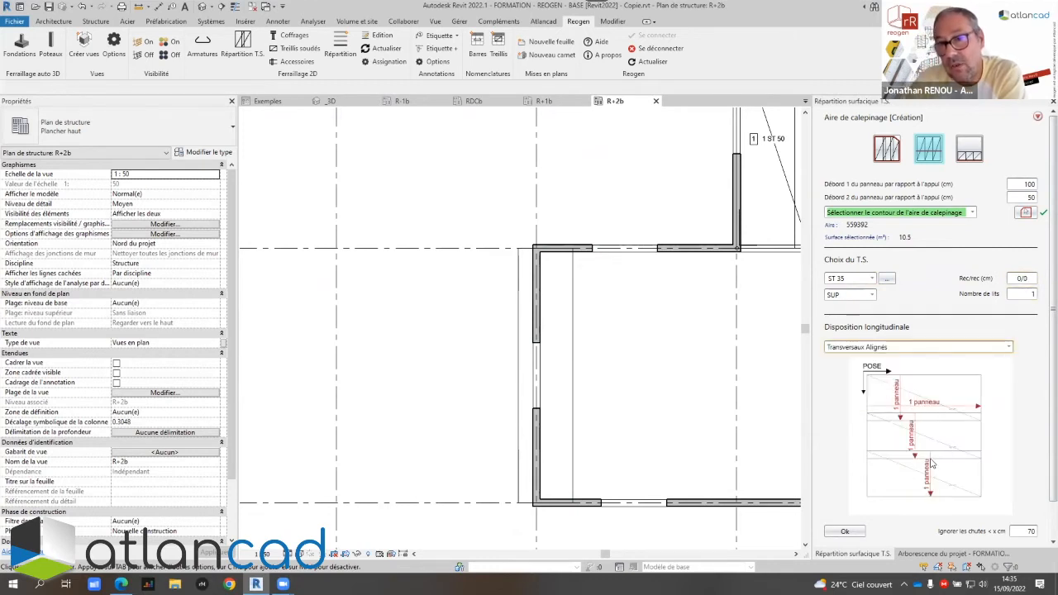
click(844, 532)
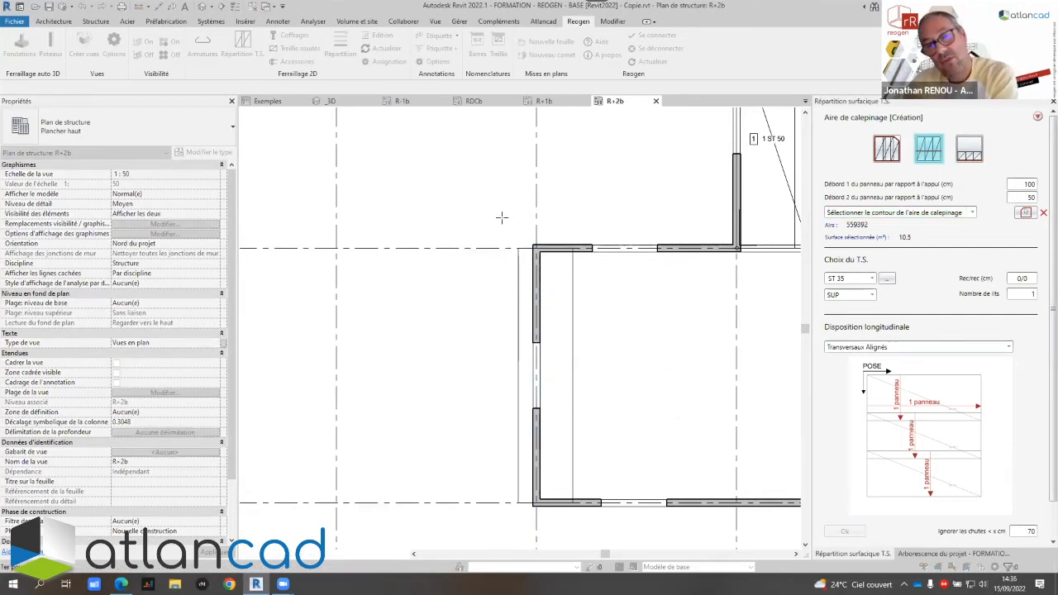
scroll(506, 238, up, 2)
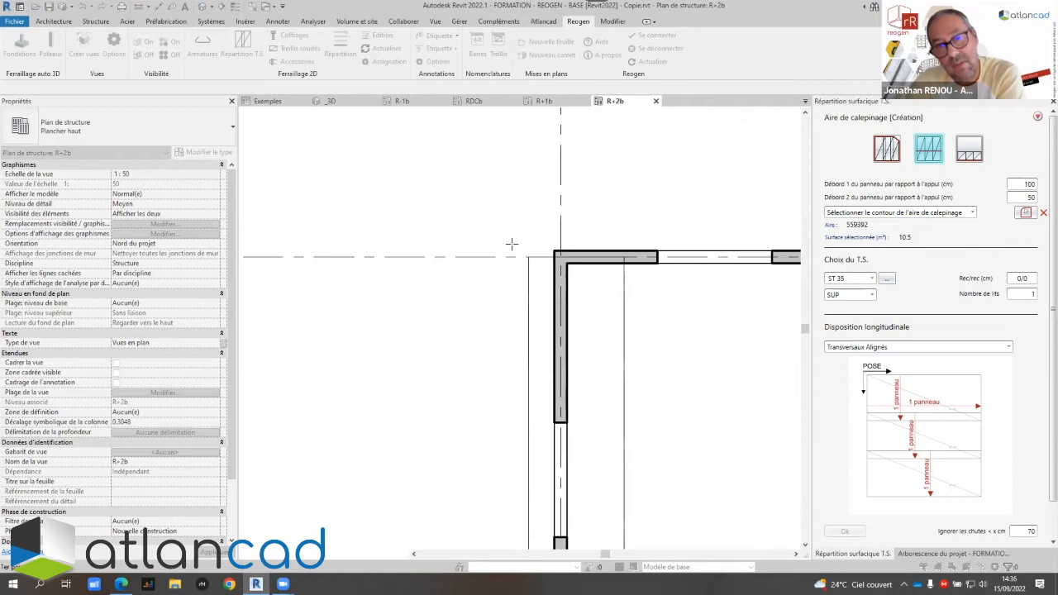
click(606, 245)
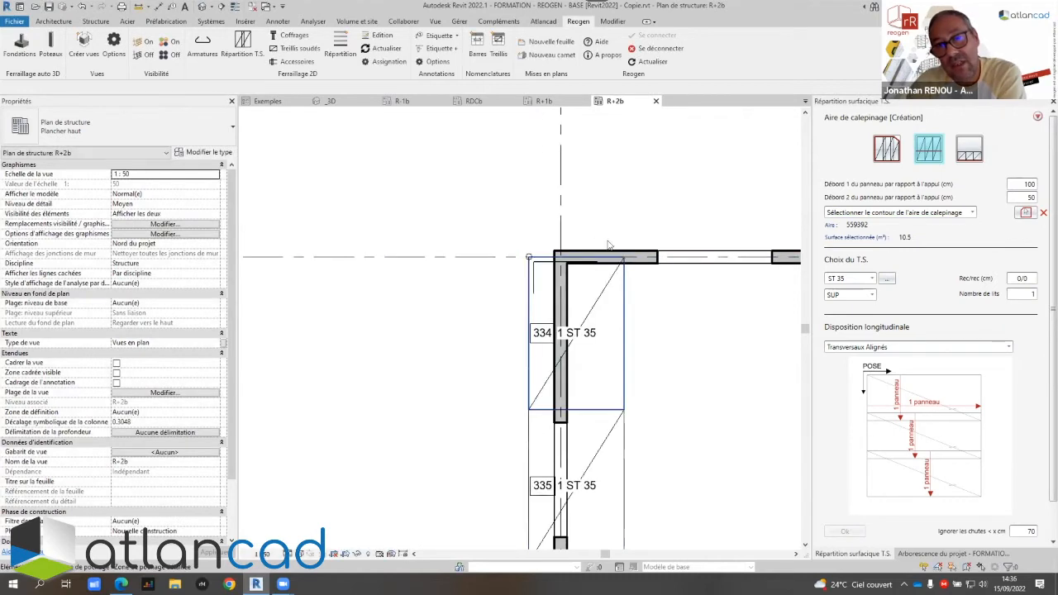
Examine the ST 35 panels along the west end wall and the properties of their mesh area
scroll(601, 213, down, 5)
scroll(589, 385, up, 5)
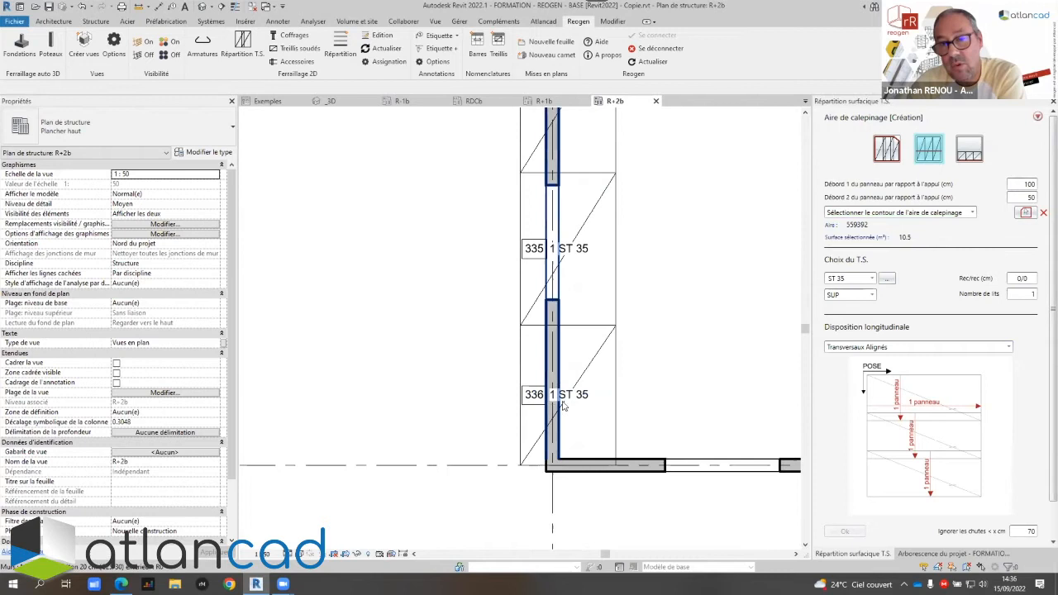
scroll(501, 357, down, 2)
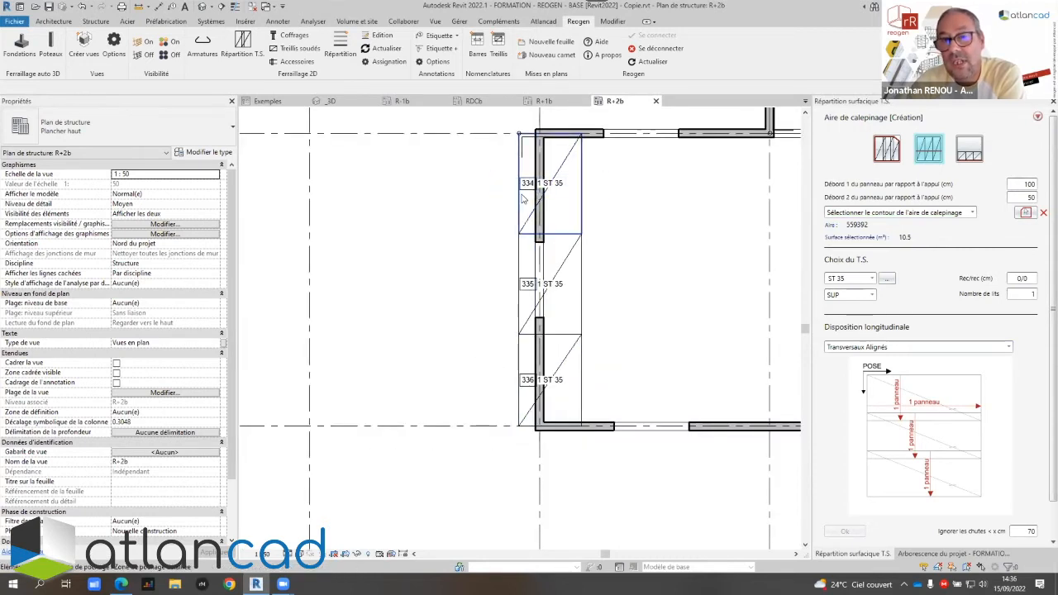
click(519, 248)
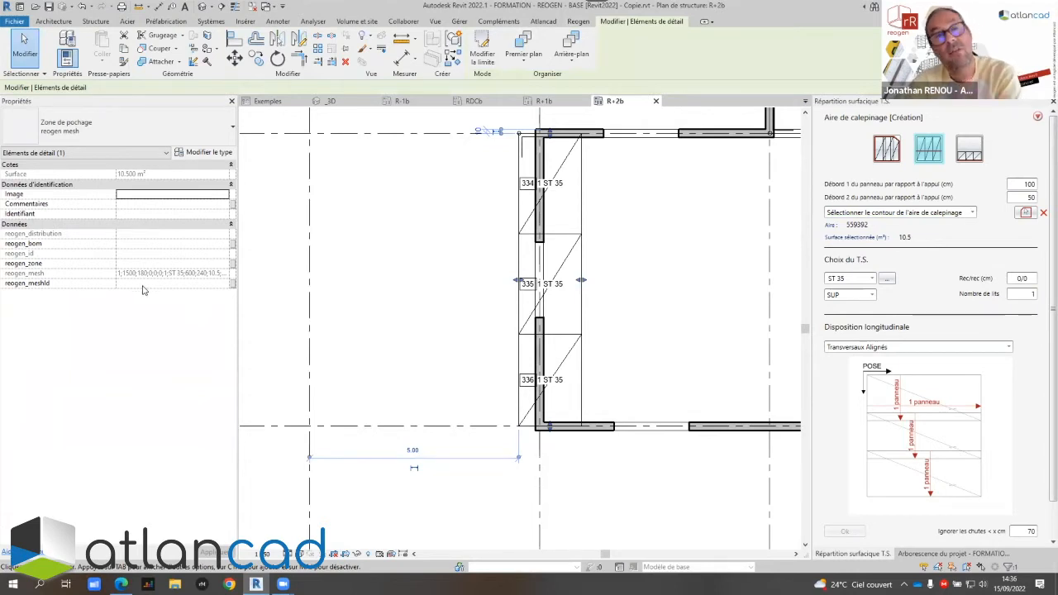
click(374, 296)
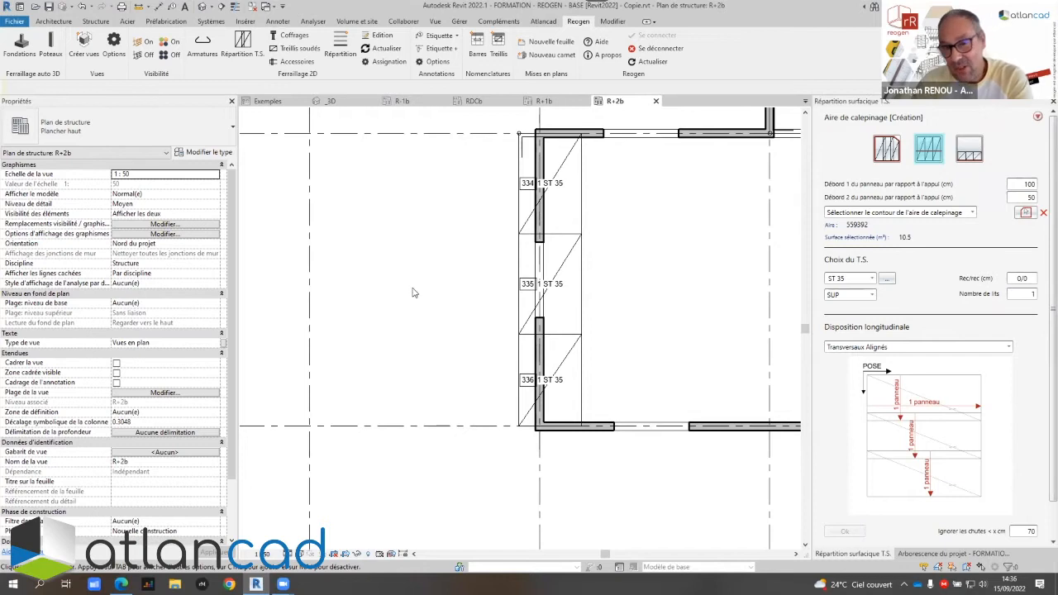
Prepare an edge-support mesh area for the lower bay's east end wall with a 90 cm overhang, defined by Dessiner l'axe de l'appui
scroll(399, 299, down, 3)
middle_drag(583, 302, 389, 291)
middle_drag(657, 319, 384, 342)
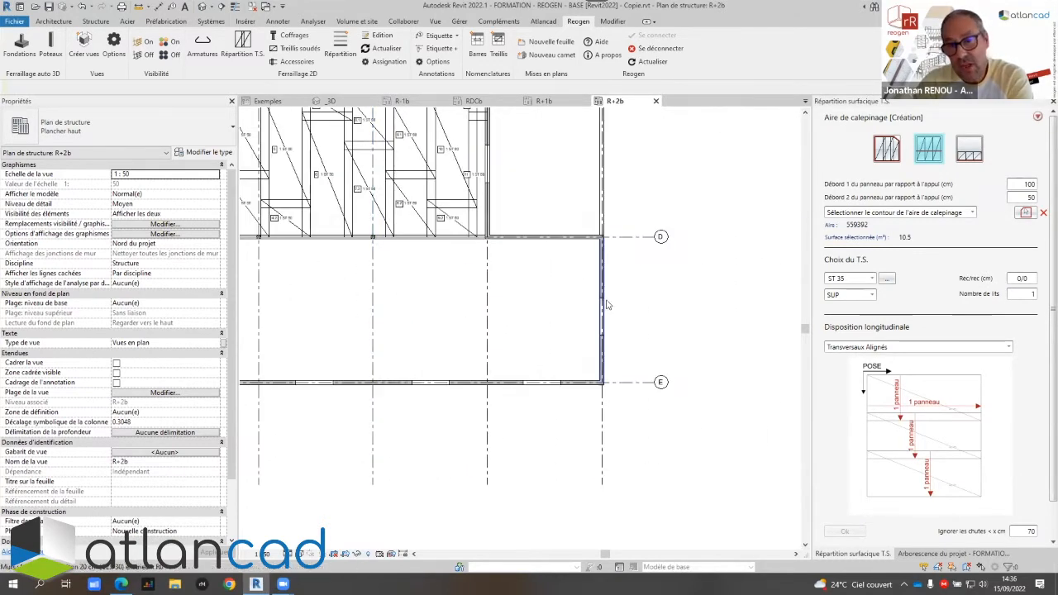
click(976, 152)
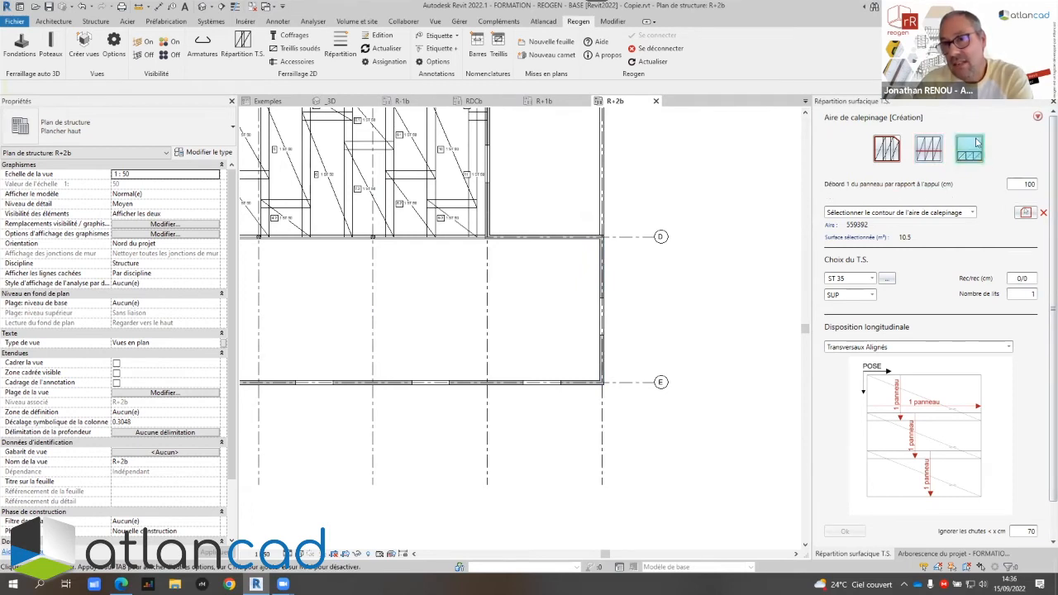
double_click(1025, 184)
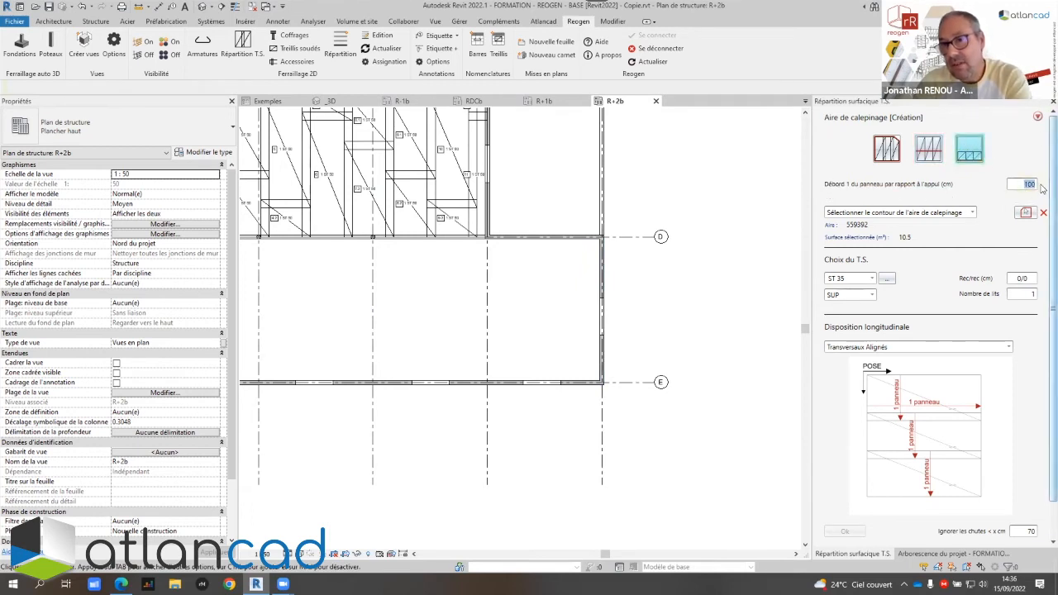
text(80)
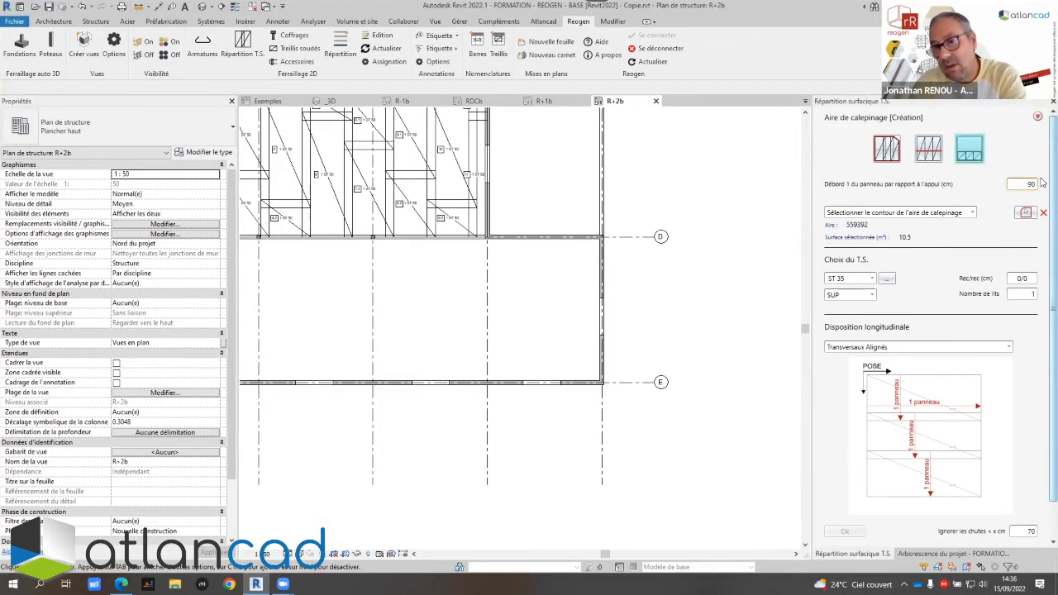
click(972, 211)
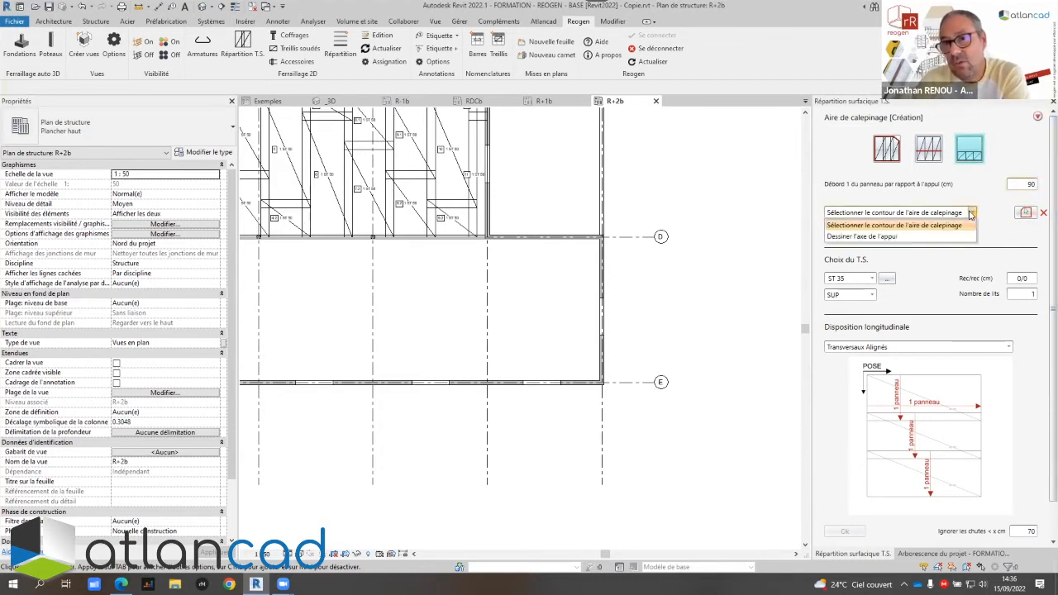
click(914, 236)
Draw the support axis along the east end wall from grid D to grid E, with the overhang on the bay's interior side
click(1026, 213)
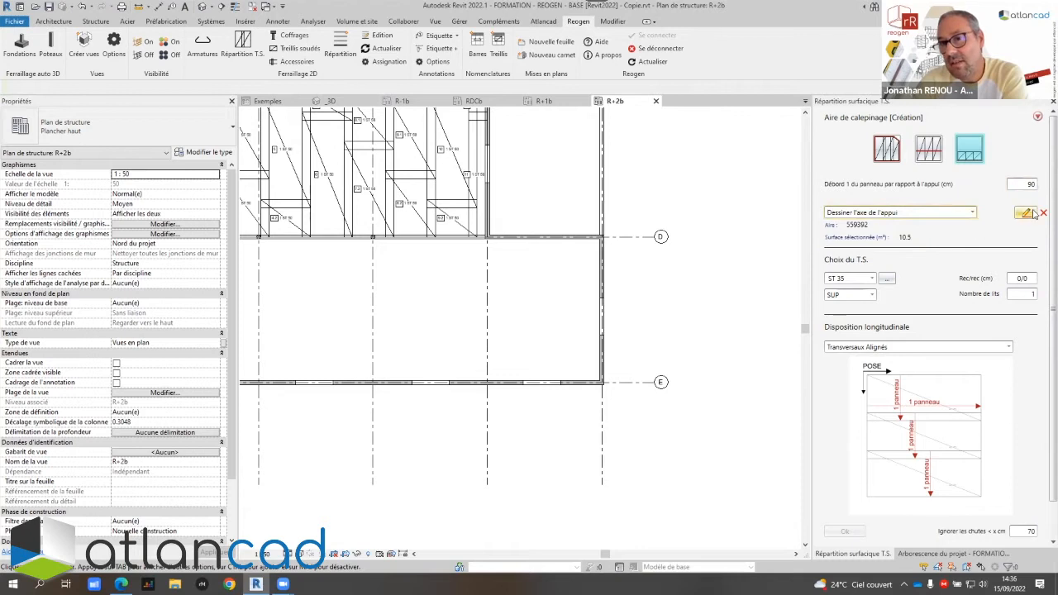
scroll(601, 224, up, 1)
scroll(601, 227, up, 3)
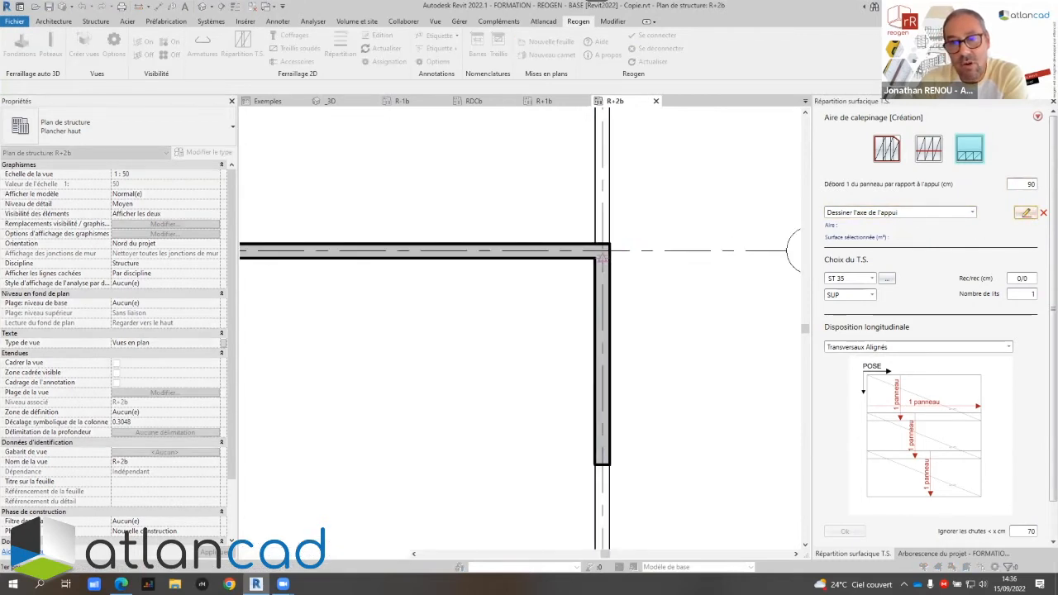
click(604, 250)
scroll(604, 240, down, 3)
scroll(605, 359, up, 2)
scroll(610, 416, up, 1)
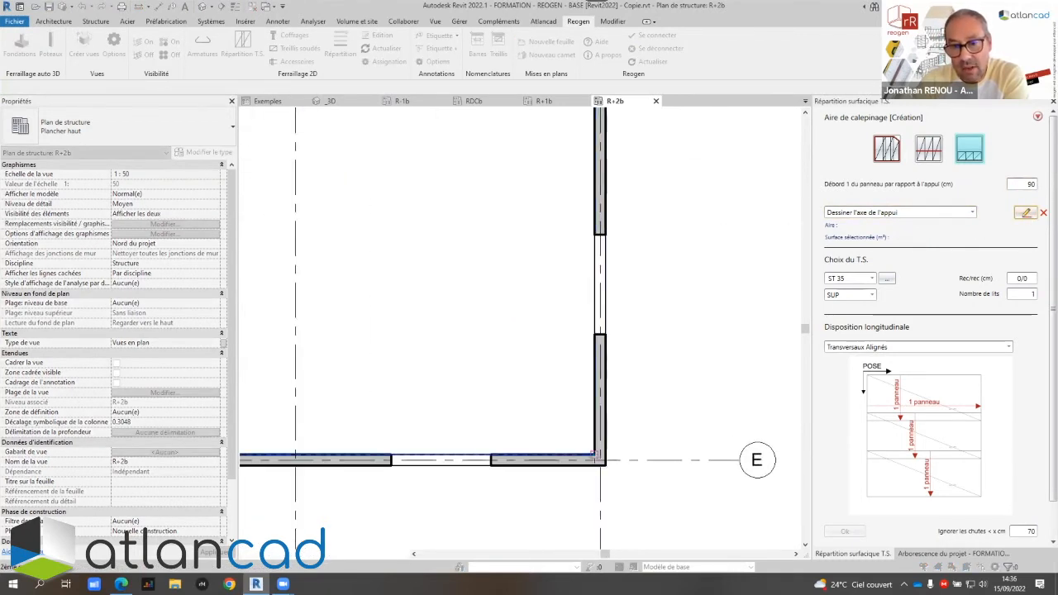
click(604, 441)
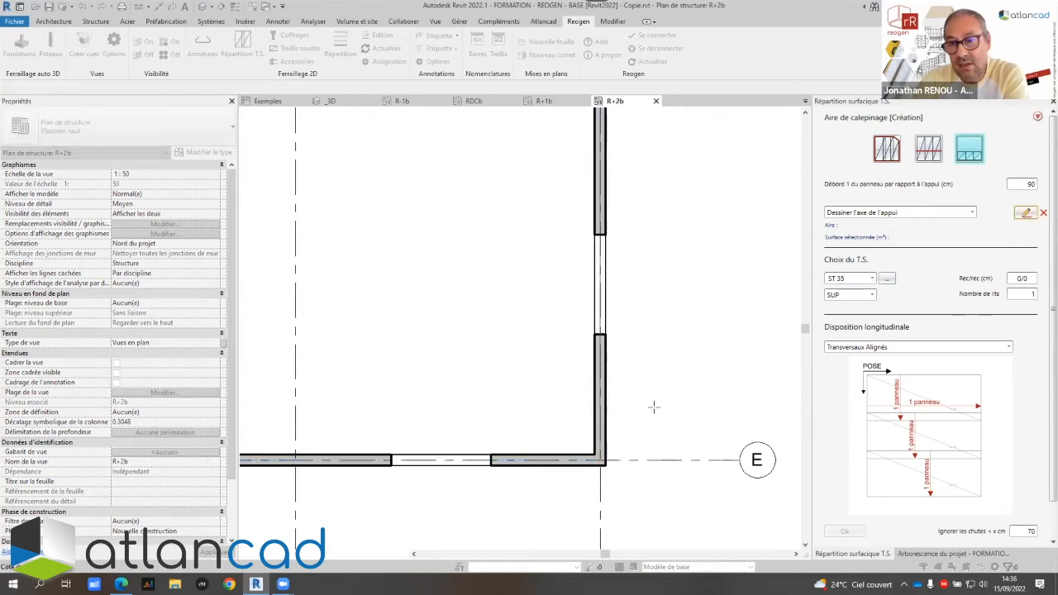
click(568, 274)
scroll(564, 258, down, 3)
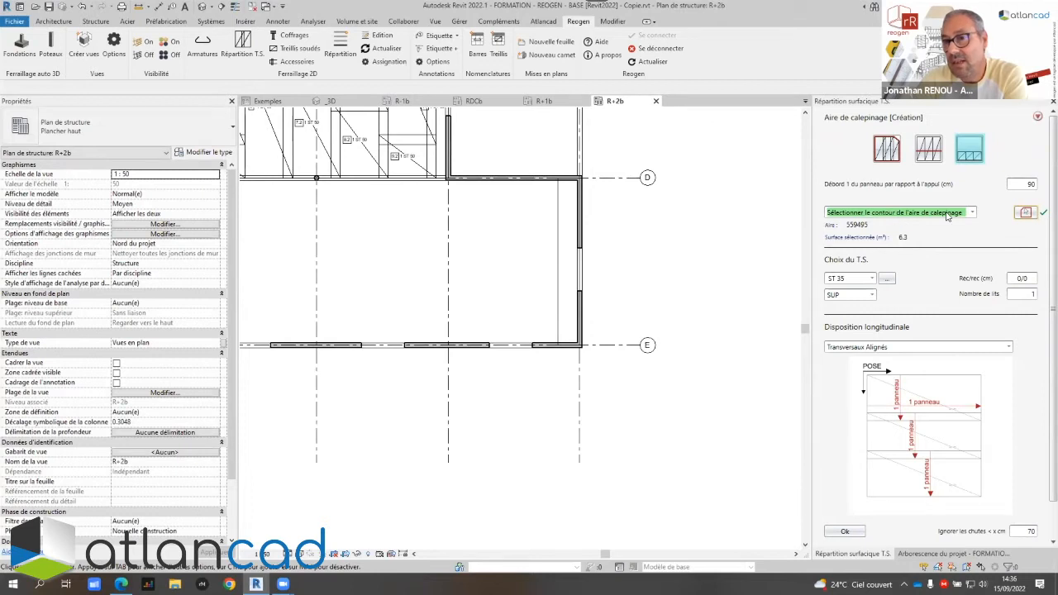
Lay out the lower bay's east end wall mesh area with ST 15 C panels, 0/0 overlaps and the Transversaux Alignés arrangement
click(872, 279)
click(850, 300)
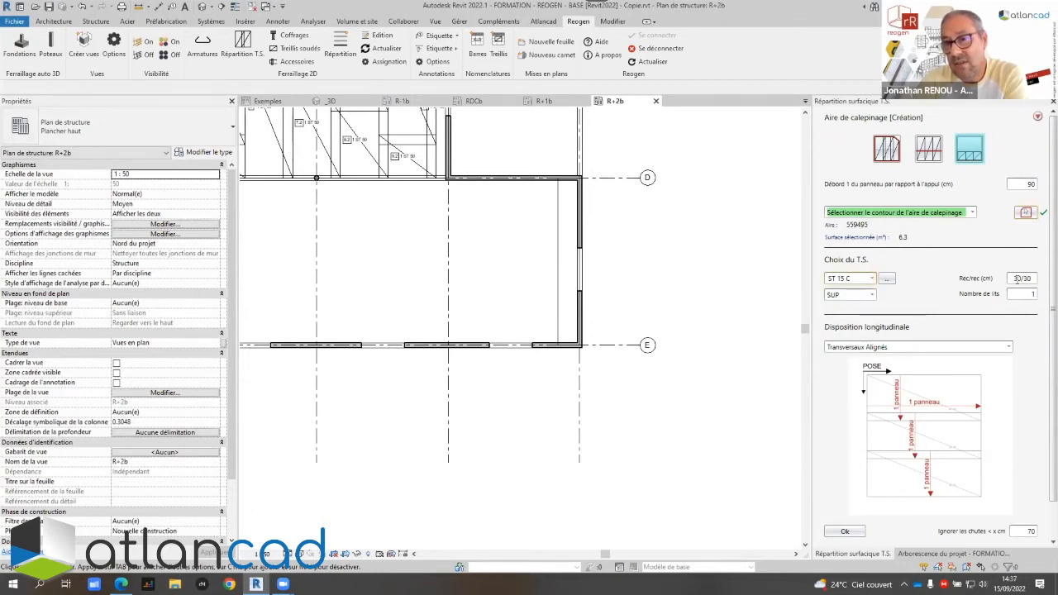
drag(1010, 279, 1043, 275)
text(0/0)
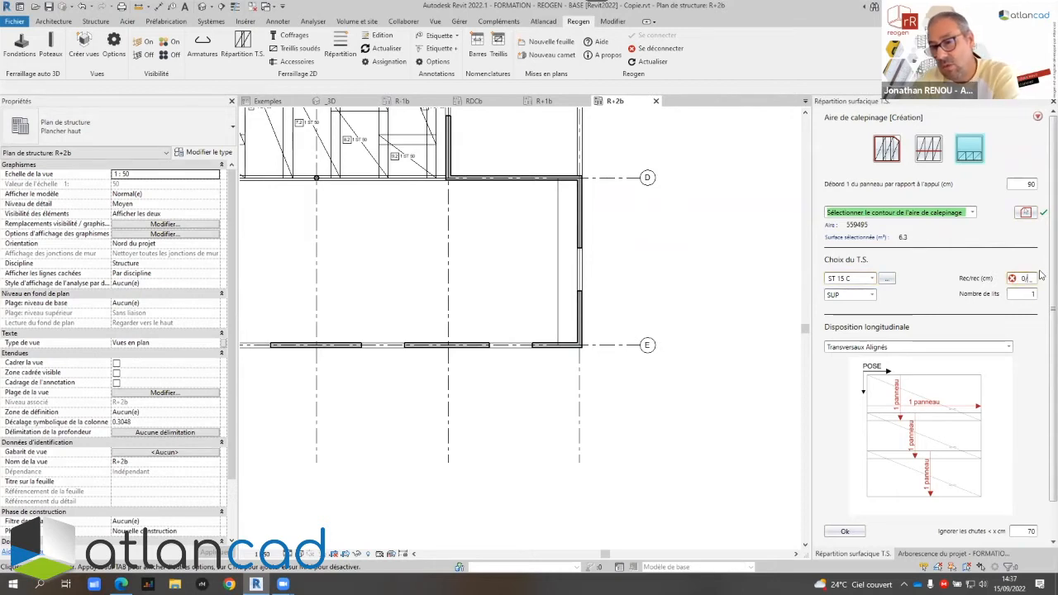
click(1023, 291)
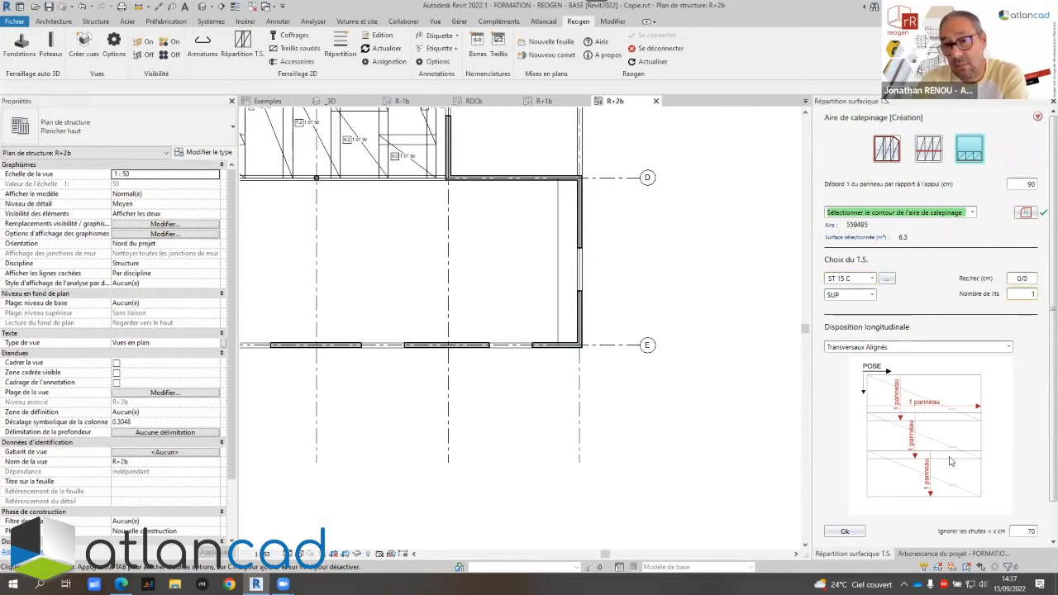
click(845, 533)
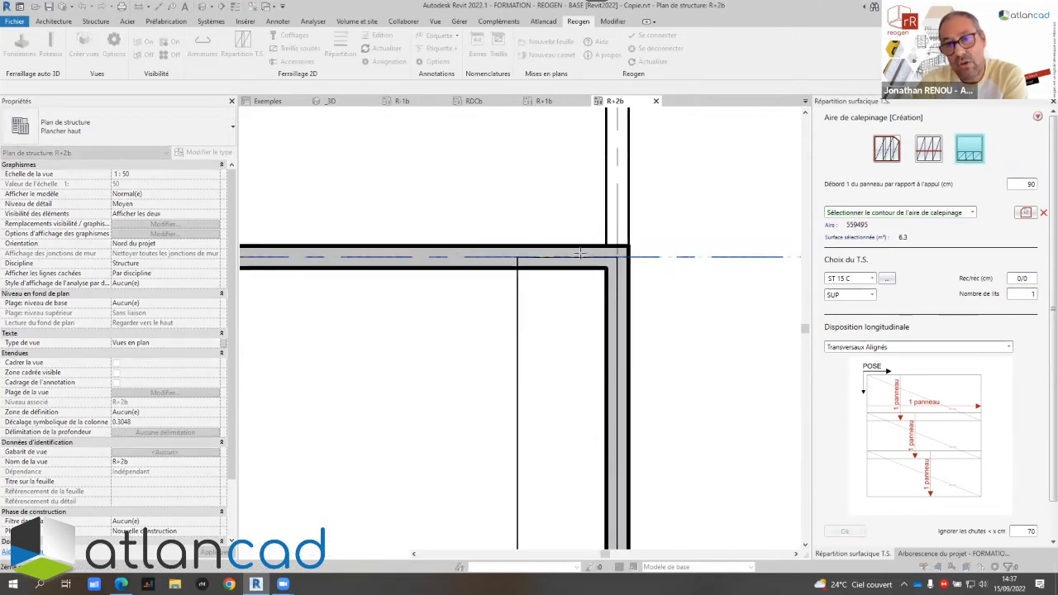
scroll(709, 226, down, 4)
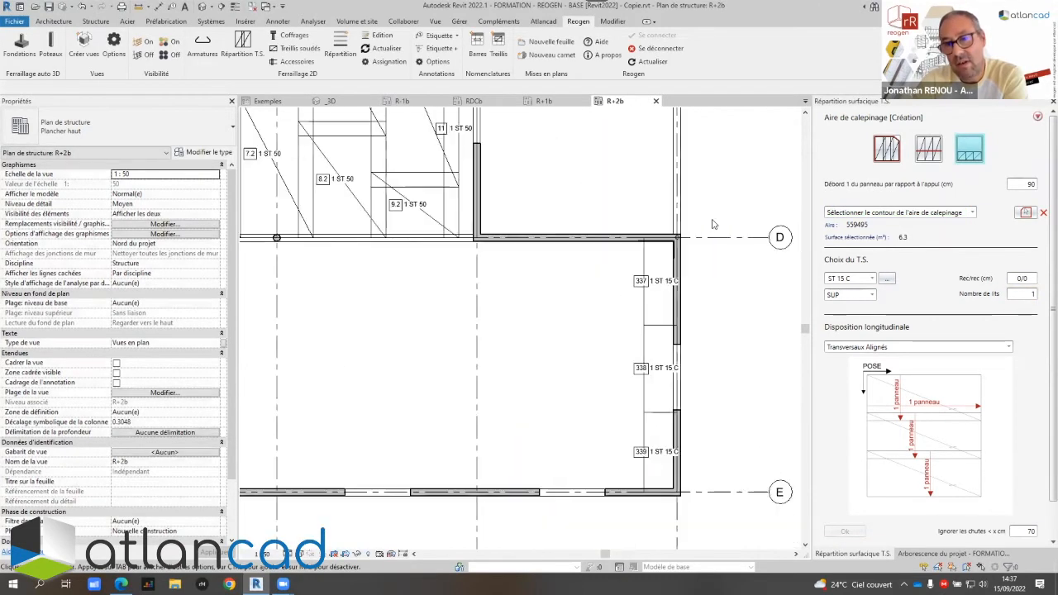
scroll(681, 275, down, 1)
scroll(688, 299, down, 2)
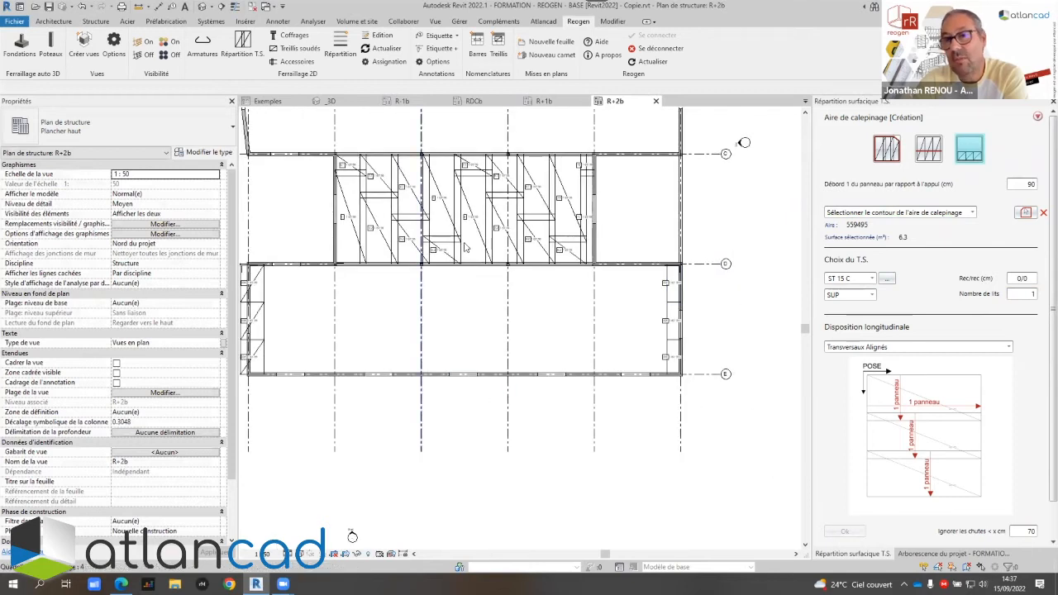
scroll(569, 318, down, 2)
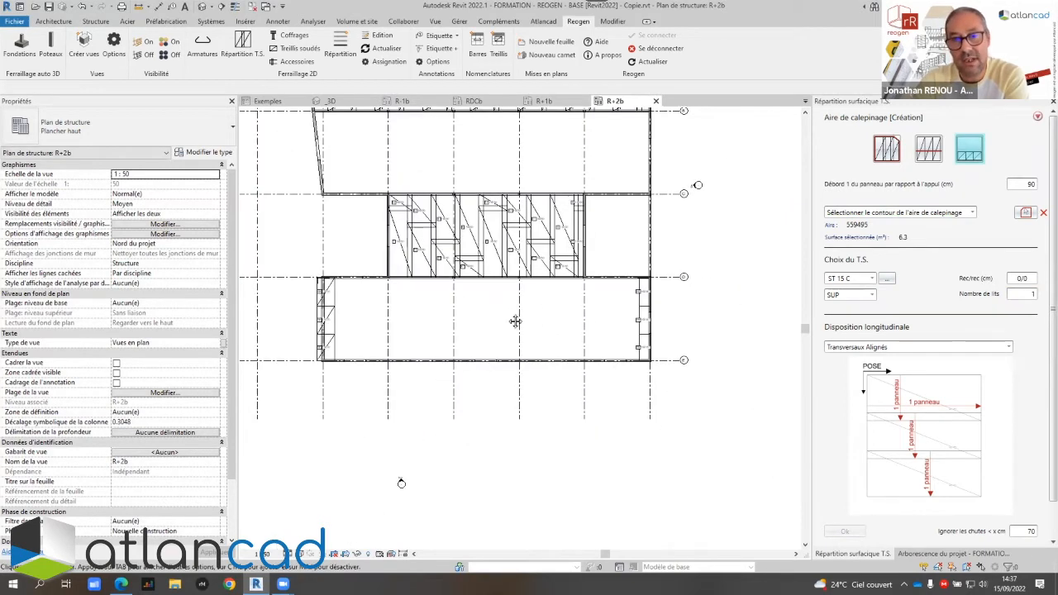
middle_drag(515, 322, 564, 392)
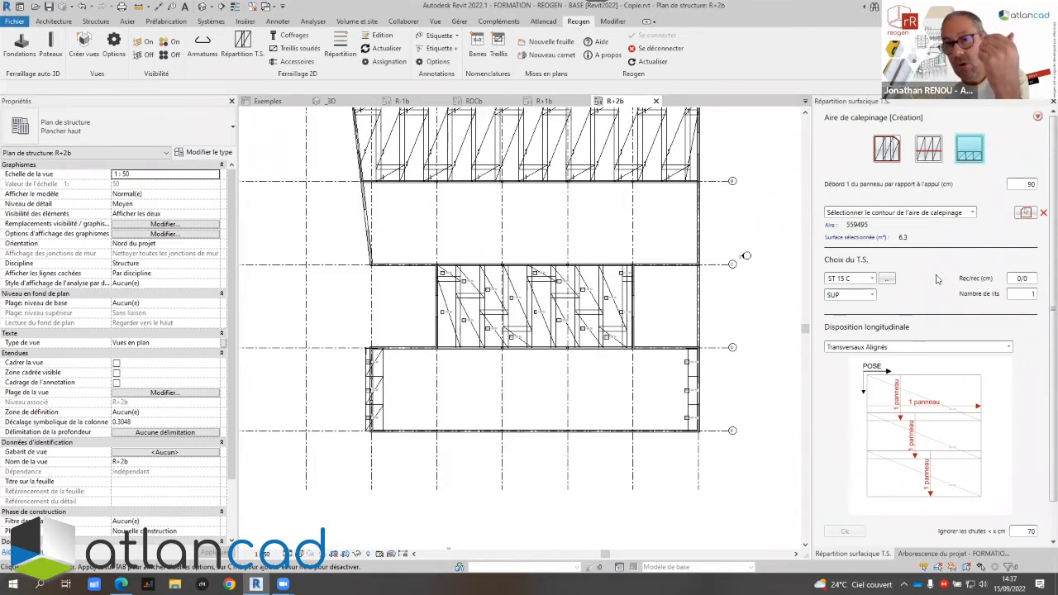
Reselect the east end wall's mesh area and change its panels to ST 20 with 0/0 overlaps
click(973, 213)
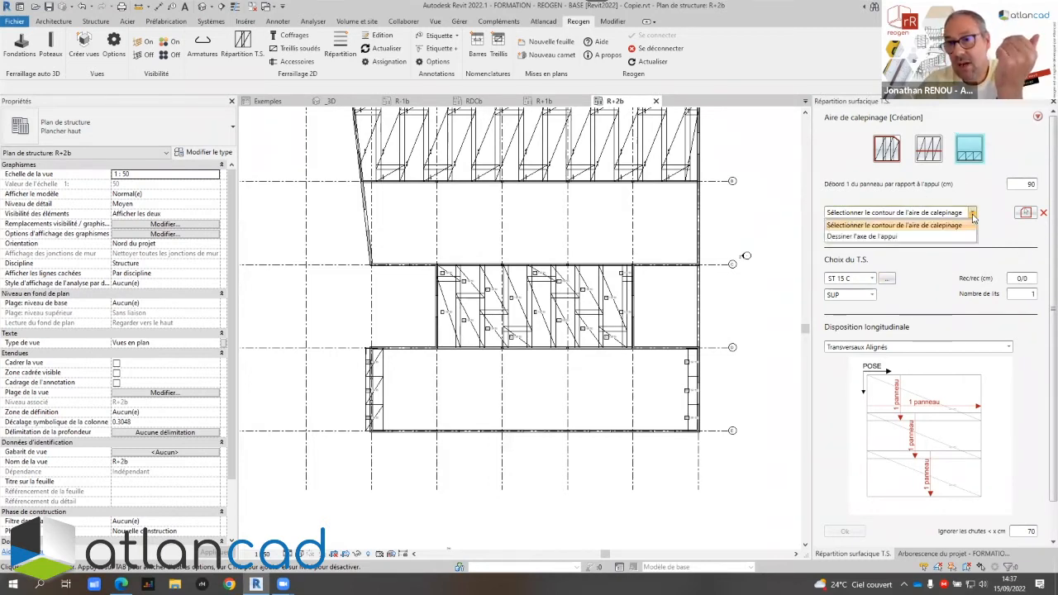
click(918, 226)
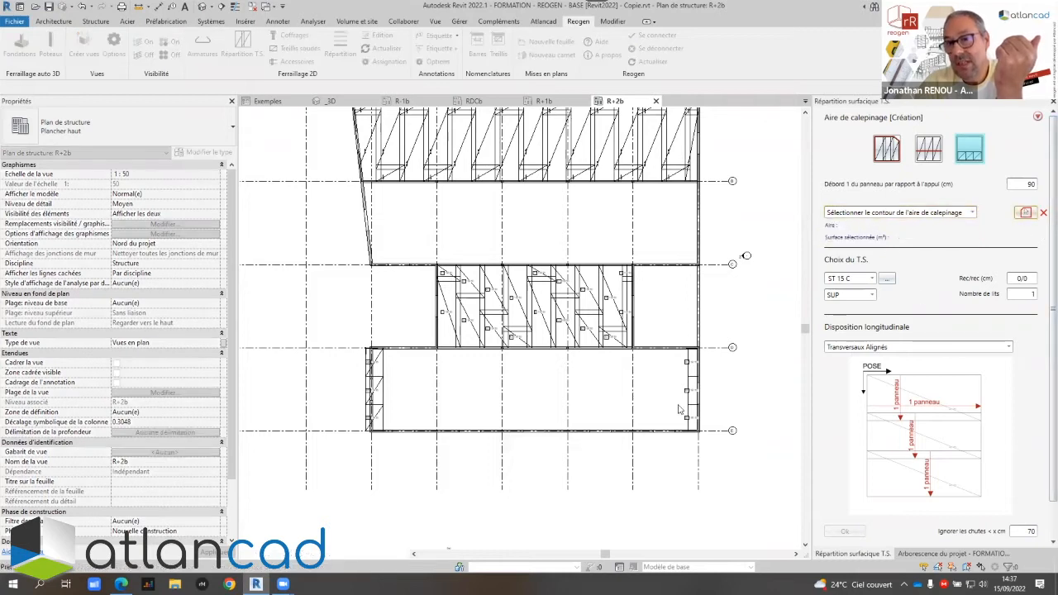
click(724, 395)
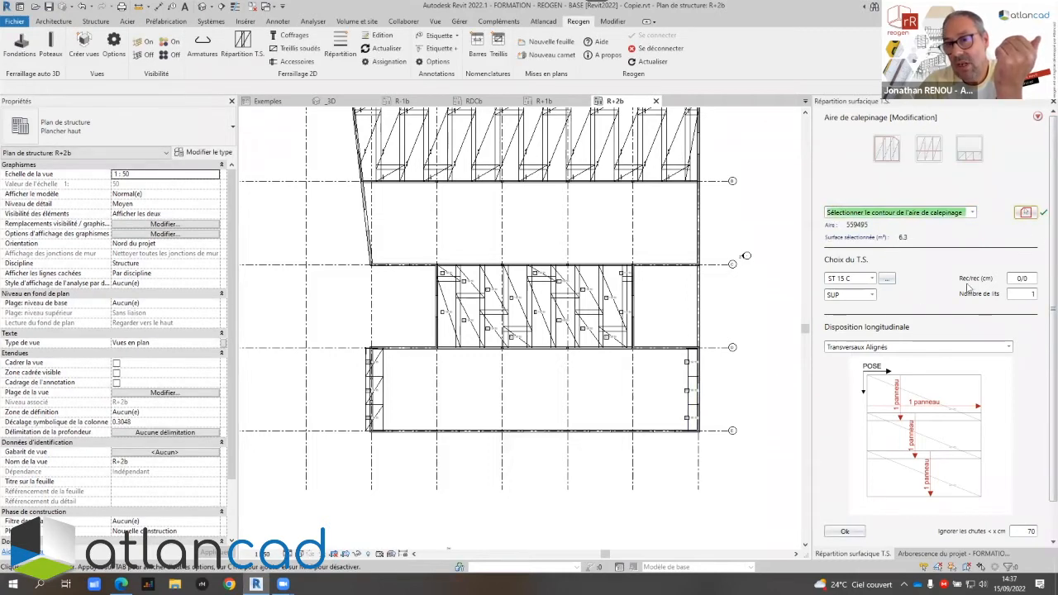
click(872, 278)
click(837, 303)
click(1015, 279)
text(0/)
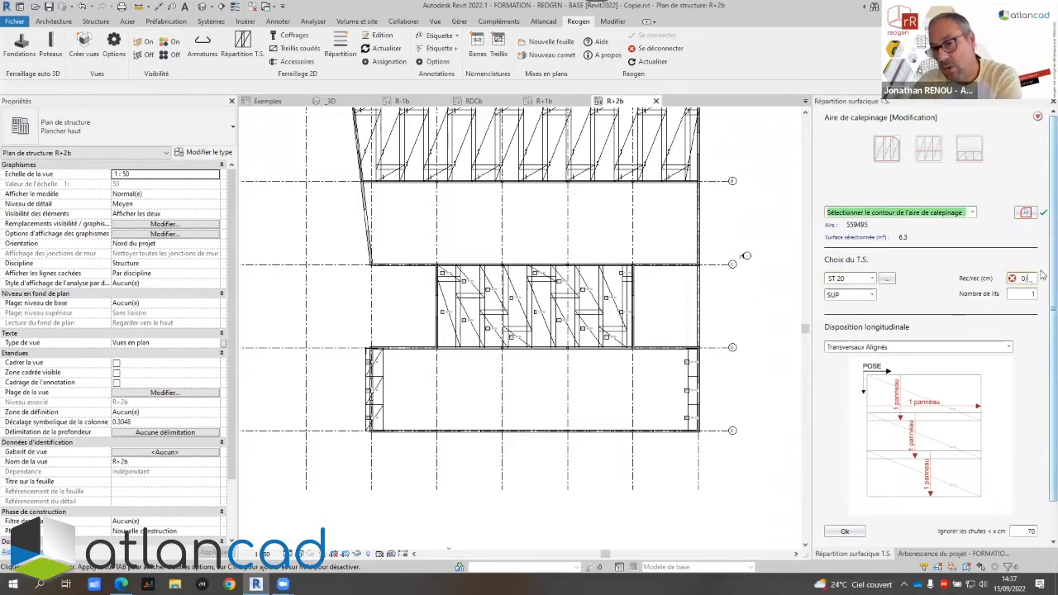
text(0)
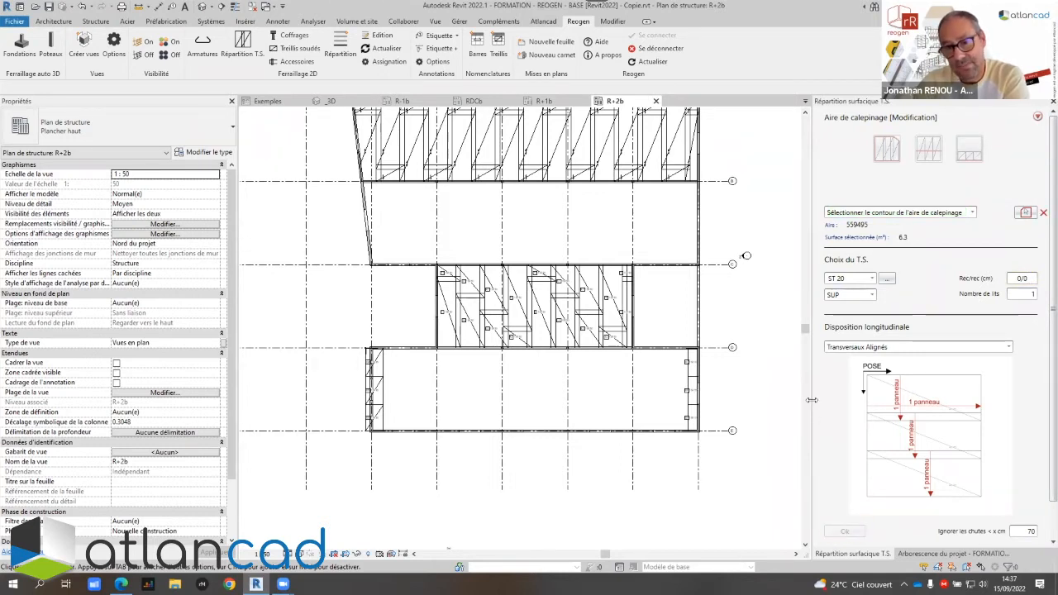
scroll(708, 399, up, 1)
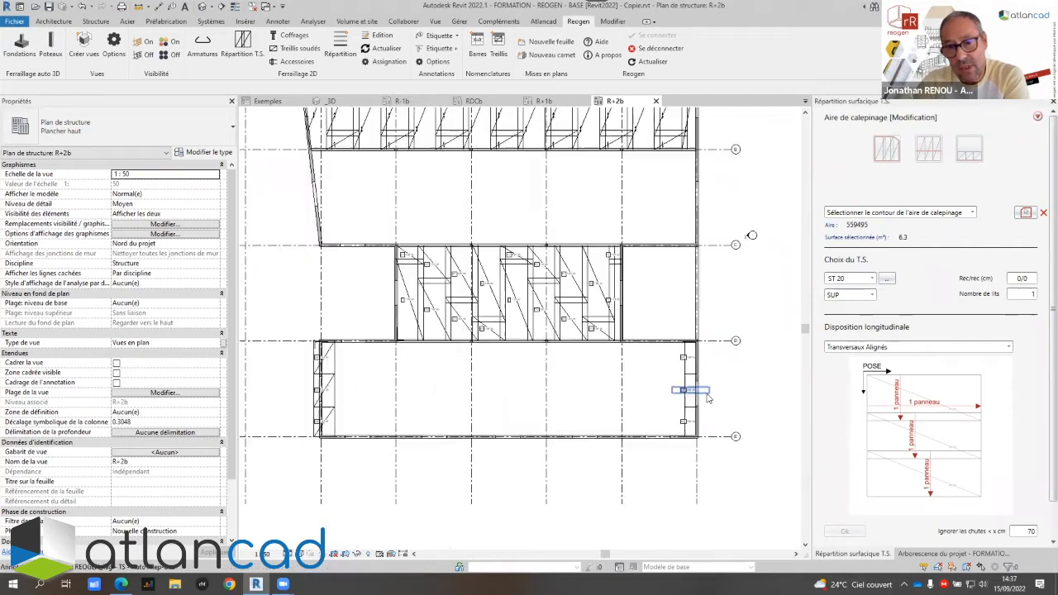
scroll(702, 399, up, 3)
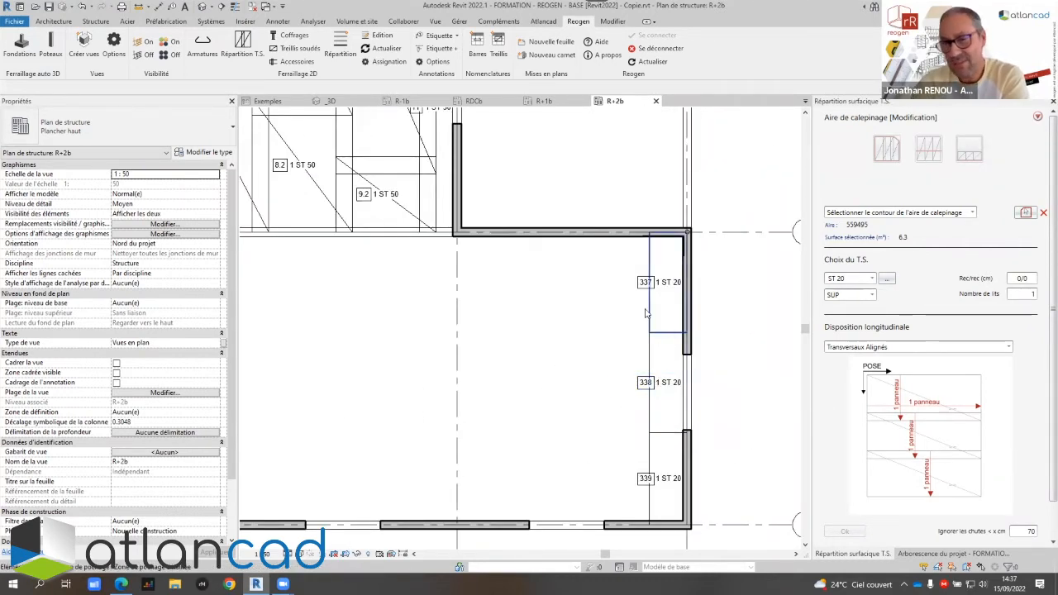
scroll(653, 377, up, 3)
scroll(643, 372, down, 3)
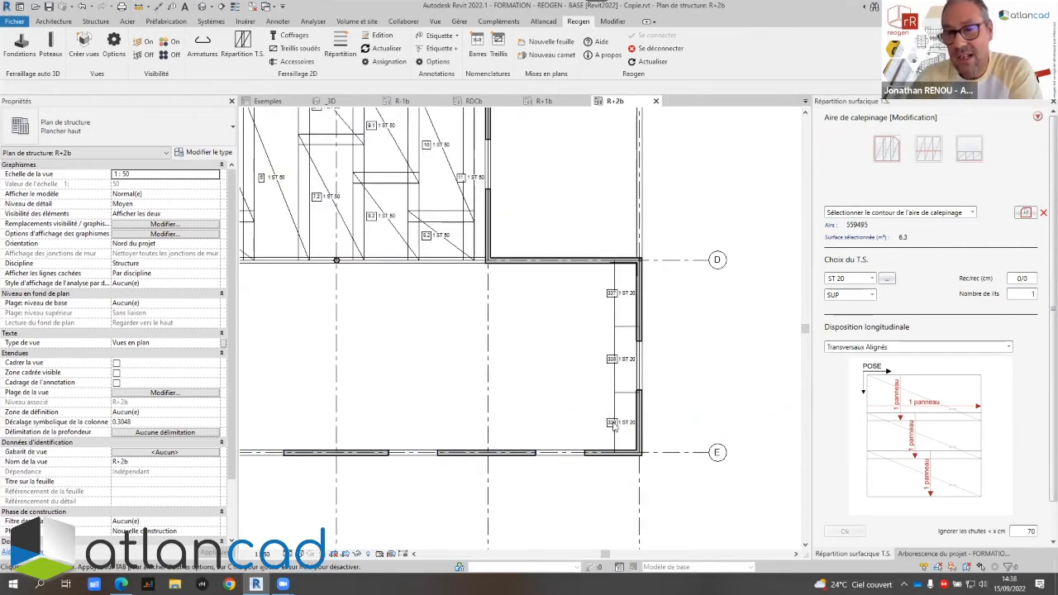
scroll(643, 372, down, 4)
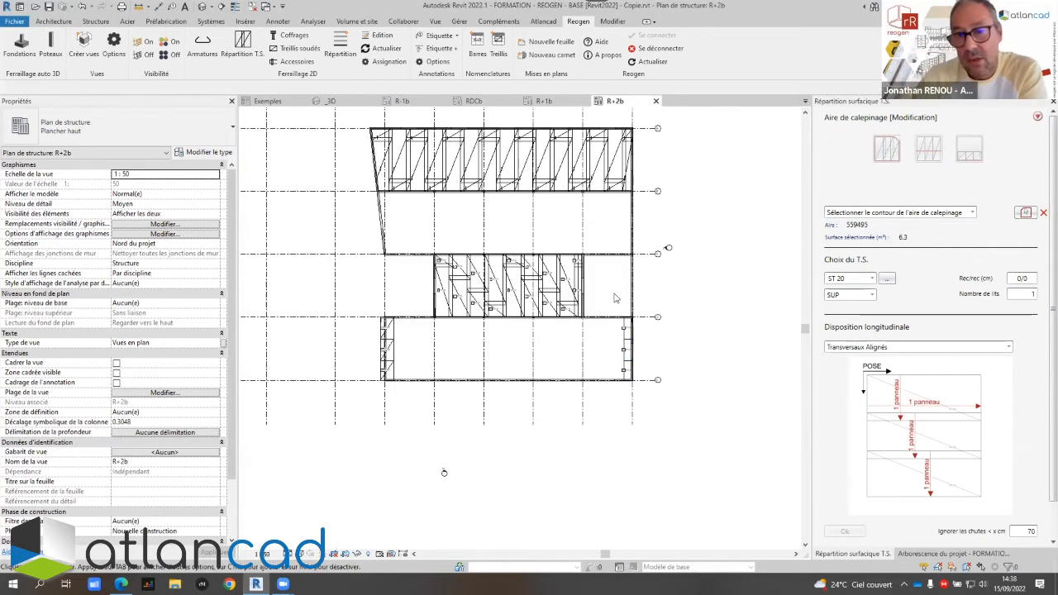
middle_drag(618, 296, 606, 339)
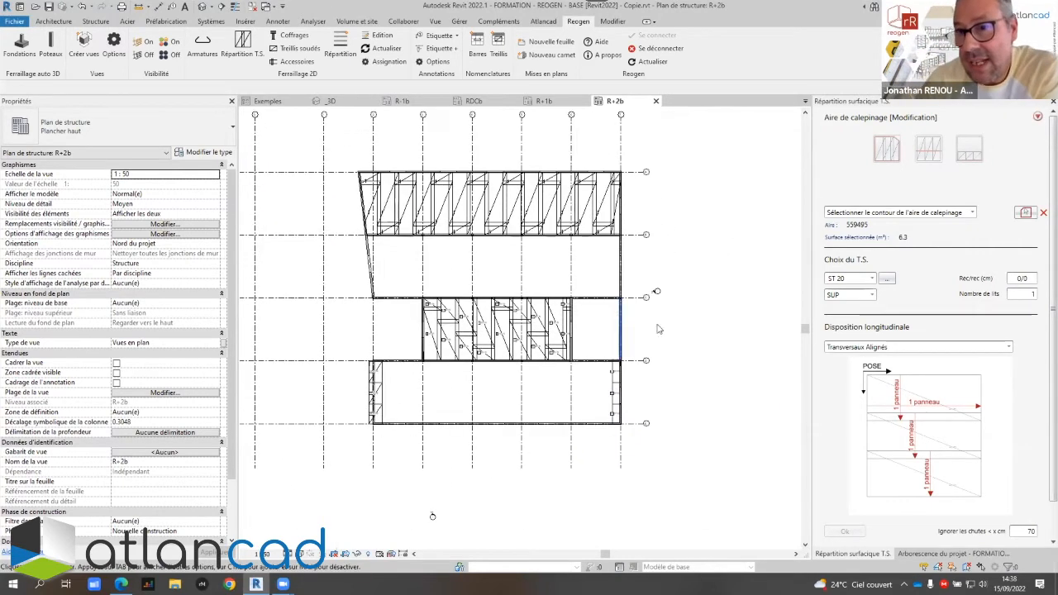
Leave the mesh area modification and examine the maximised mesh schedule listing all meshes by area
click(1037, 118)
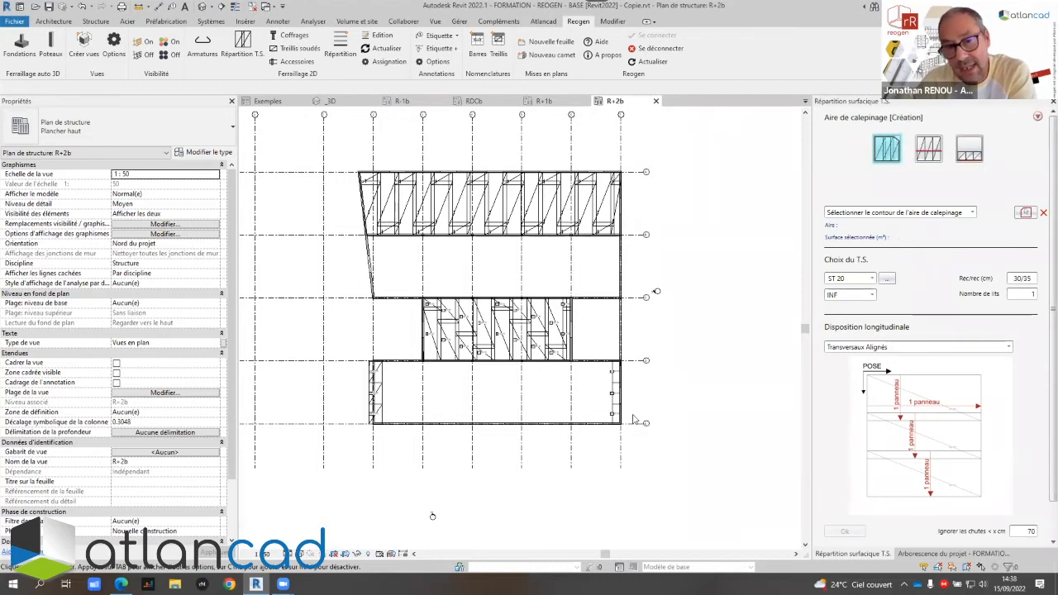
click(499, 50)
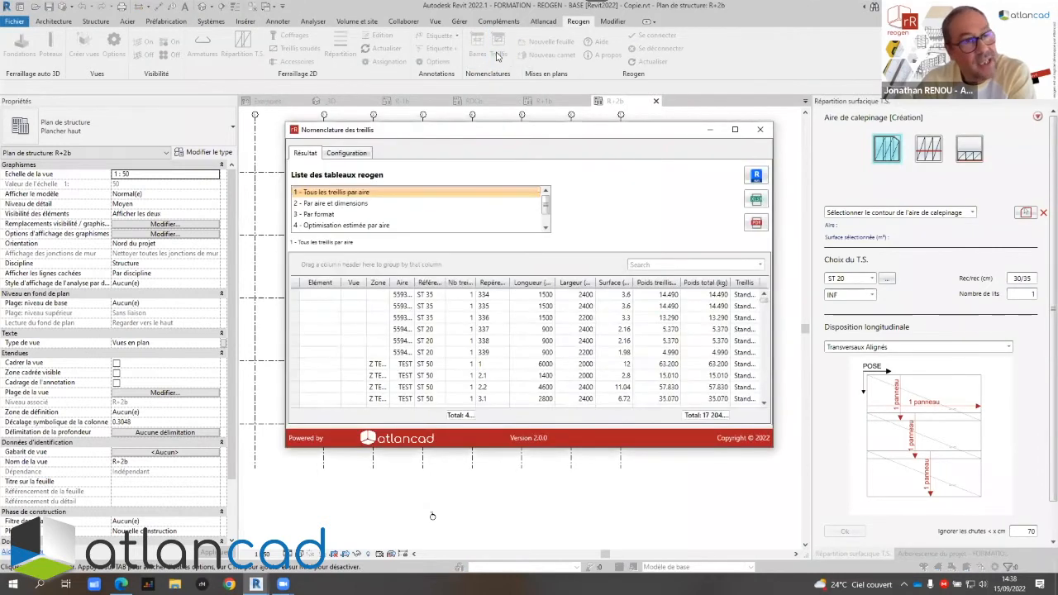
click(736, 130)
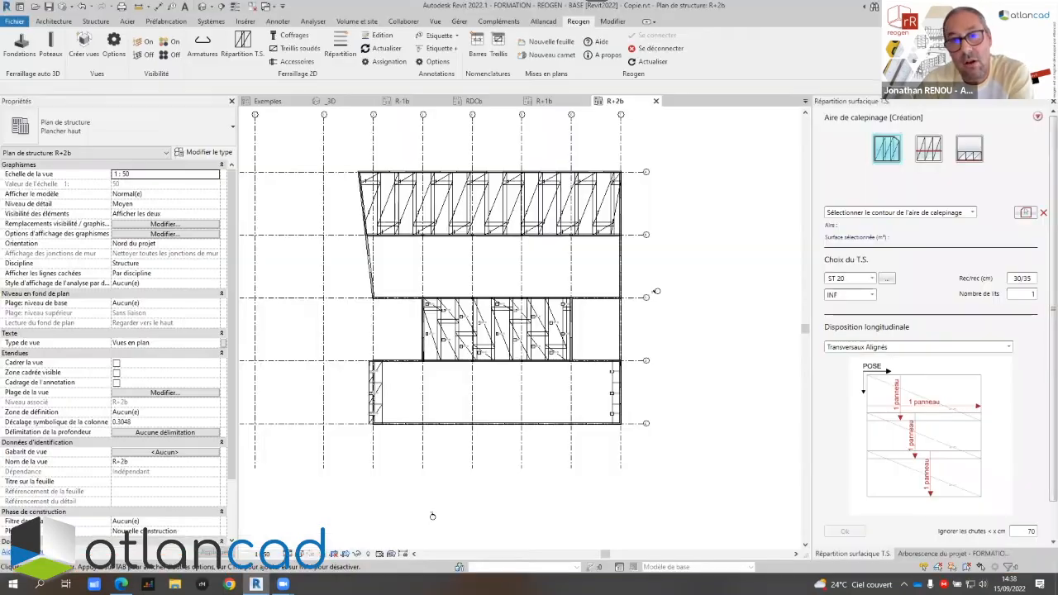
scroll(606, 305, down, 2)
middle_drag(606, 306, 575, 318)
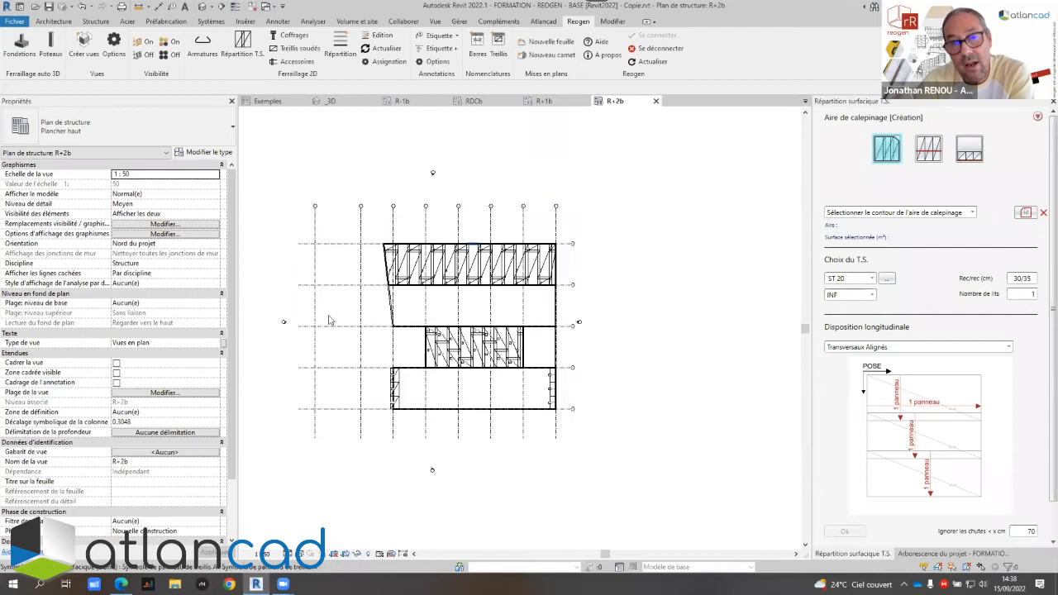
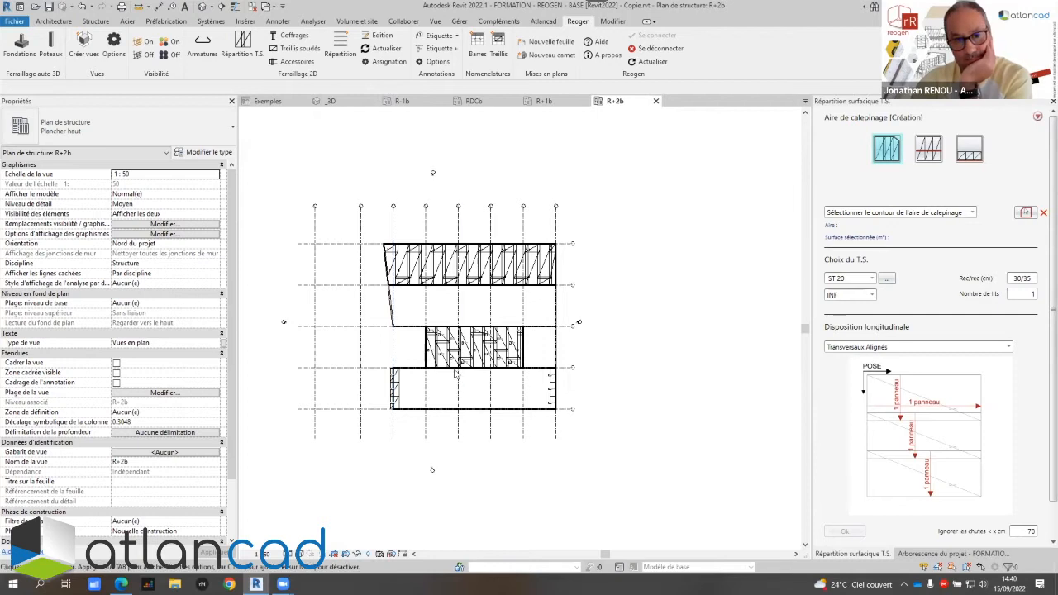
middle_drag(439, 307, 485, 304)
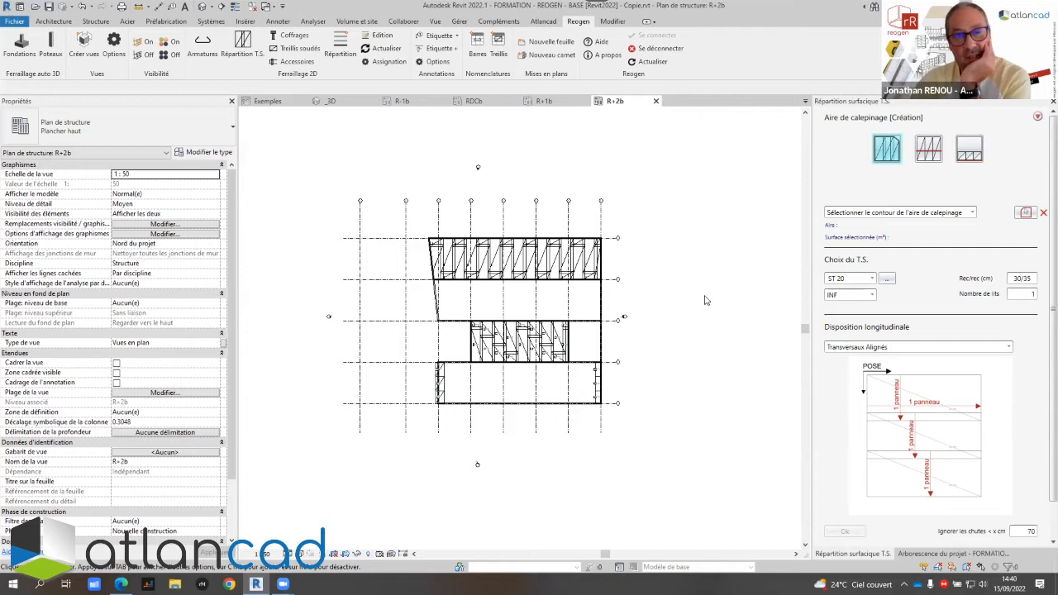
Close the mesh layout form and view the Reogen bar schedule maximised with the table 10 - Par élément
click(1053, 102)
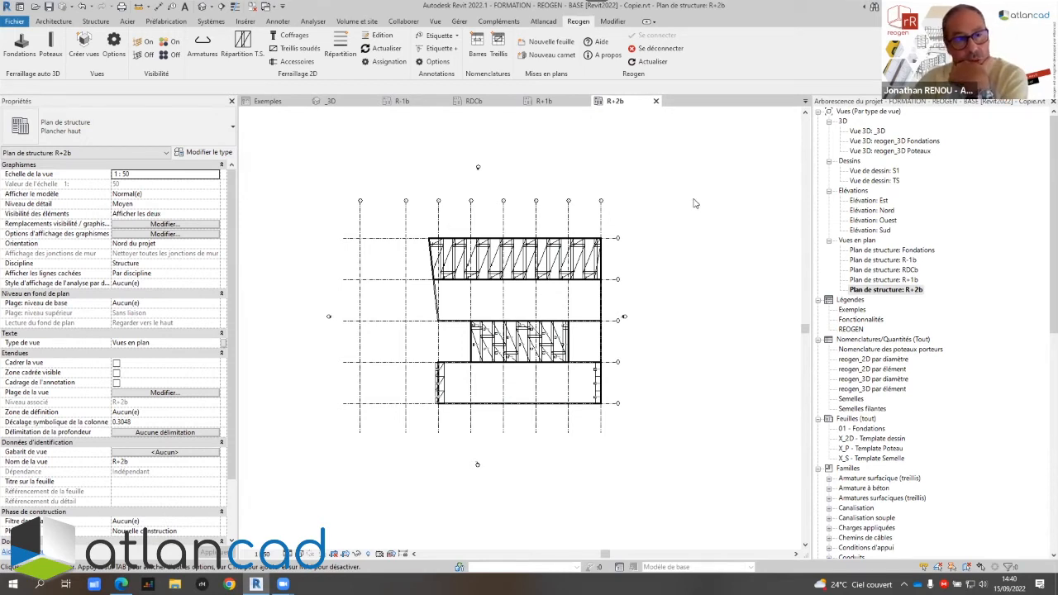
click(478, 47)
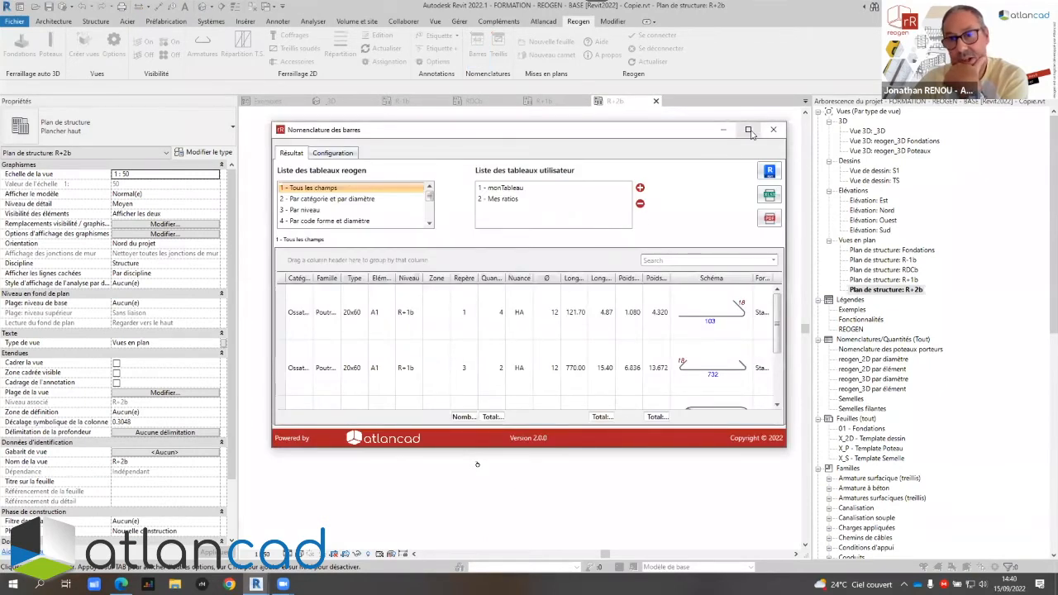
click(749, 131)
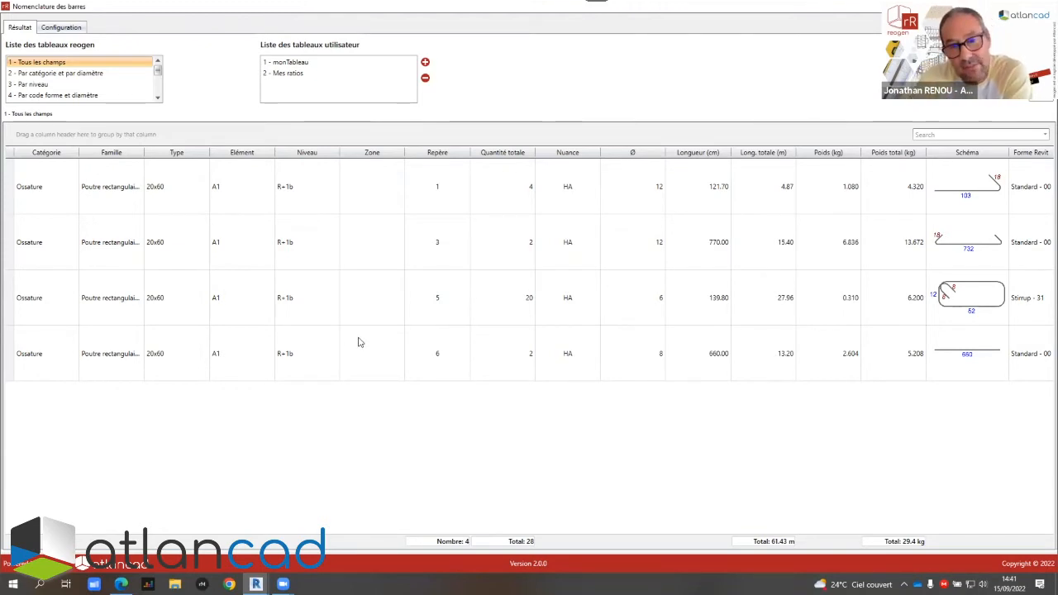
scroll(70, 84, down, 3)
click(48, 87)
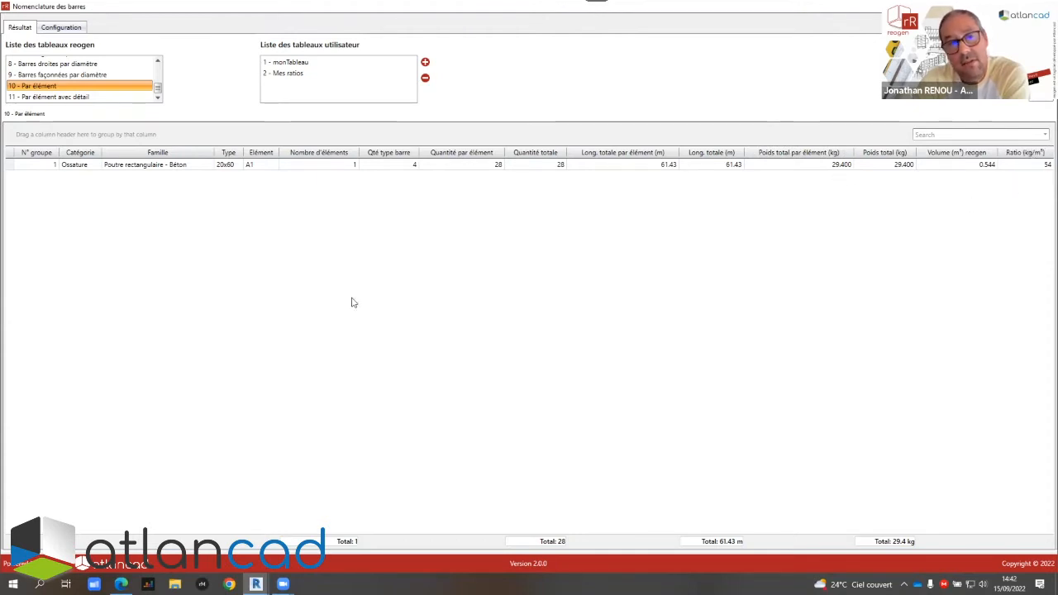
Review which Reogen tables are enabled in the bar schedule's configuration and return to the results
scroll(99, 83, up, 1)
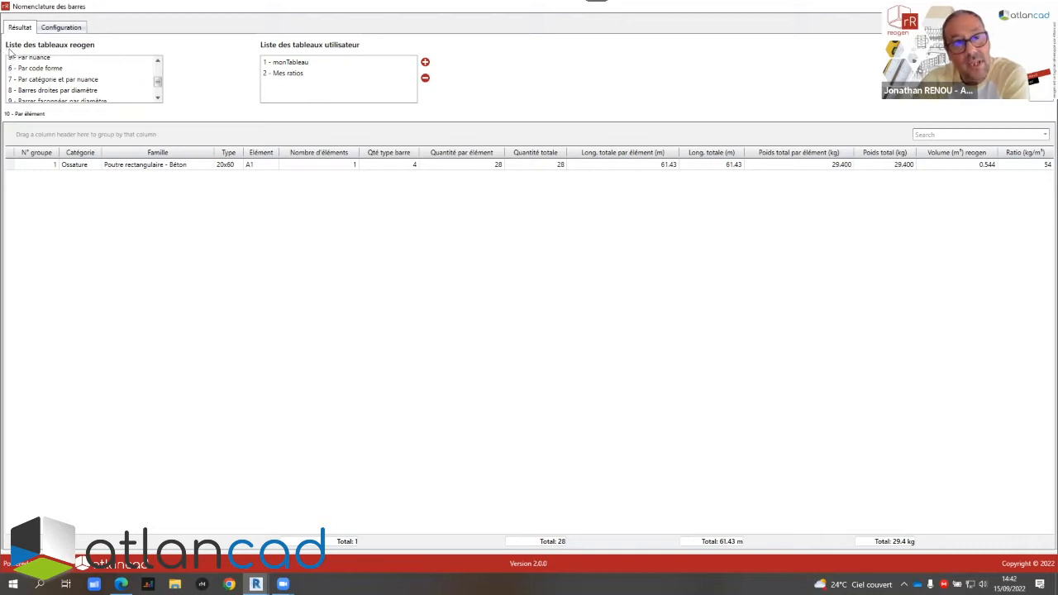
click(62, 29)
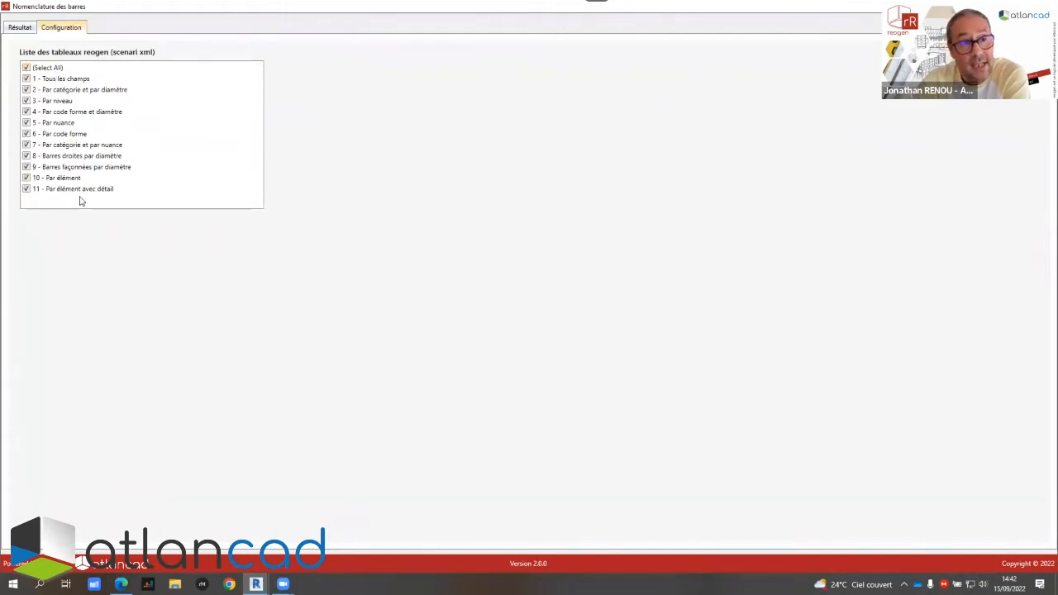
click(18, 28)
drag(158, 80, 159, 67)
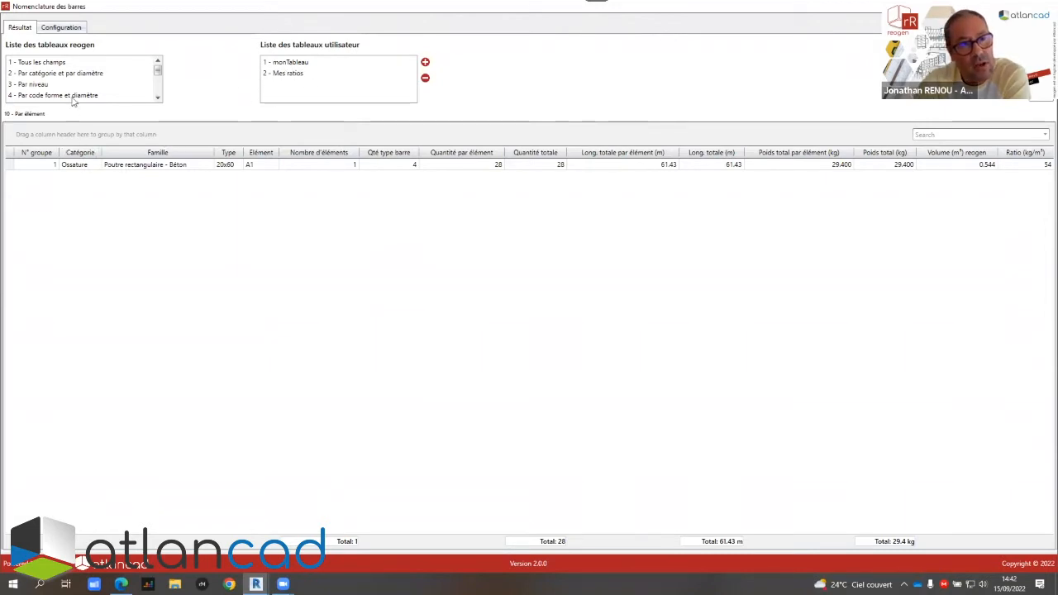
Display the table 11 - Par élément avec détail and remove its N° groupe, Catégorie, Famille and Type columns
scroll(52, 86, down, 2)
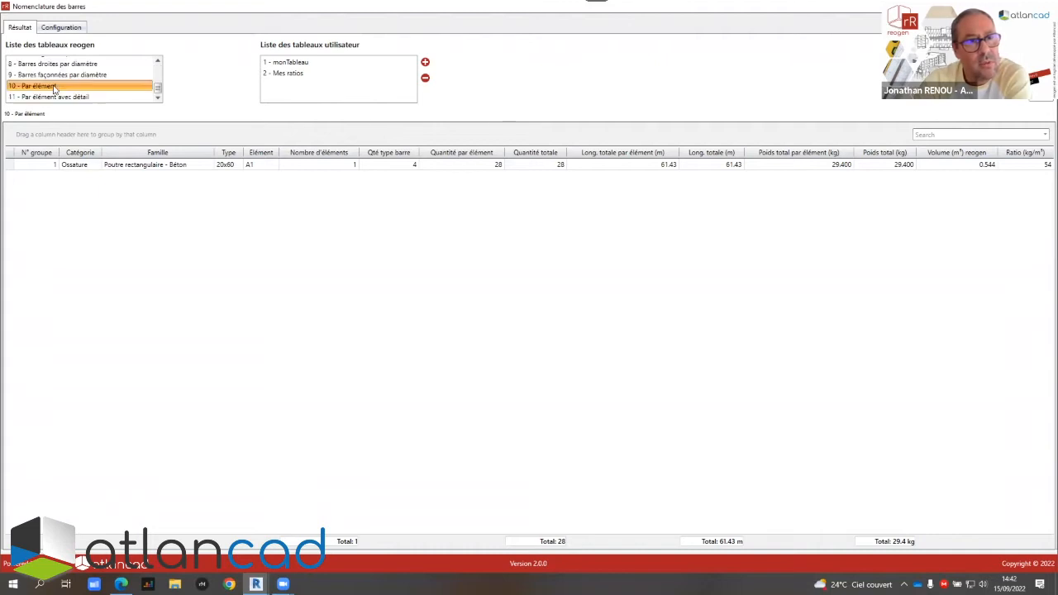
click(45, 97)
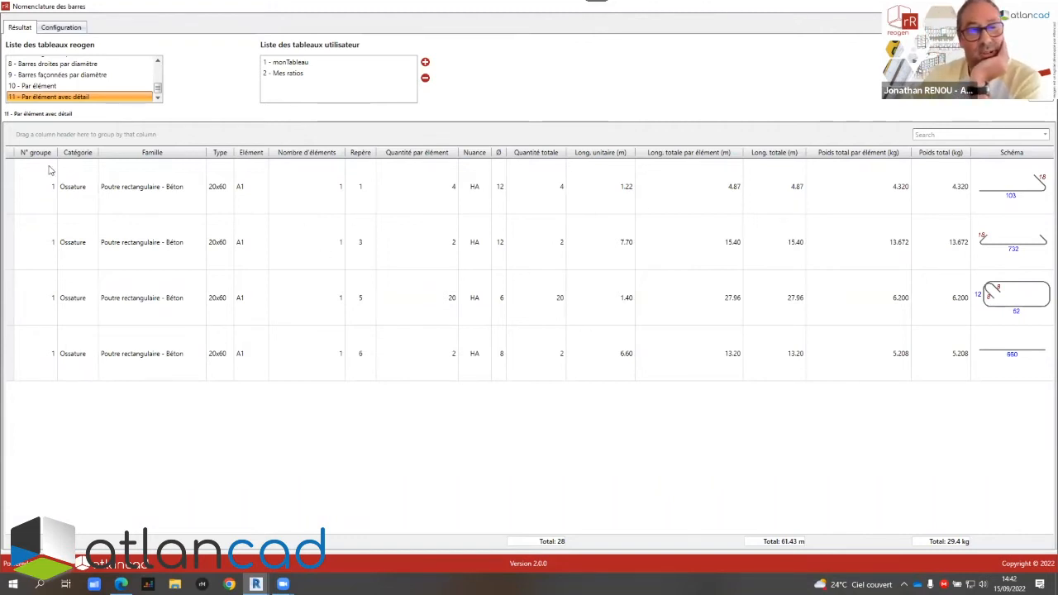
drag(37, 153, 198, 87)
drag(46, 155, 178, 95)
drag(96, 159, 190, 100)
drag(36, 155, 219, 99)
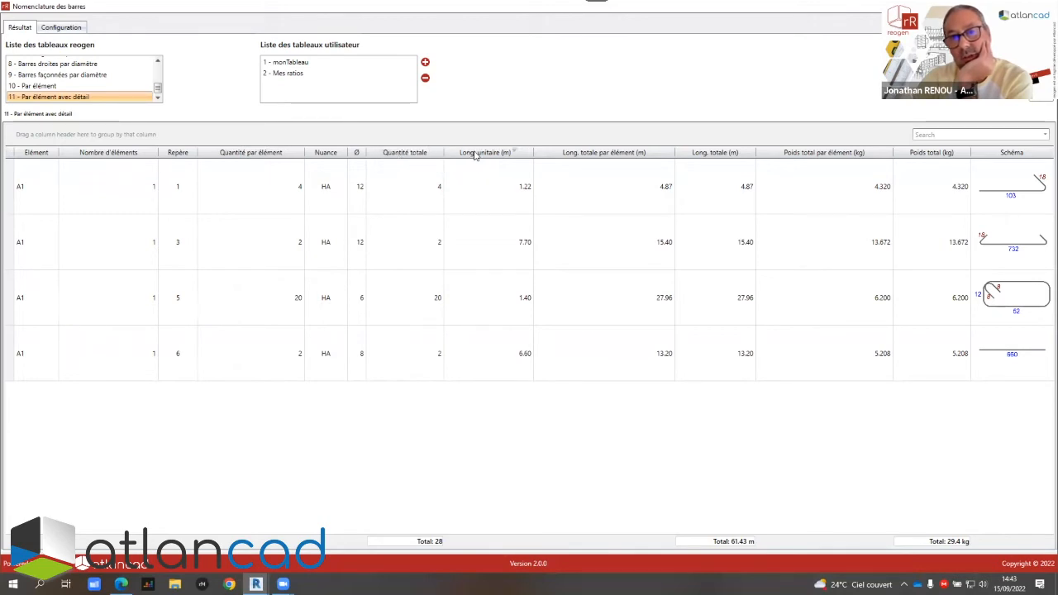
Remove the Long. unitaire, Long. totale par élément, Poids total par élément and Schéma columns from the detailed table
drag(476, 156, 553, 101)
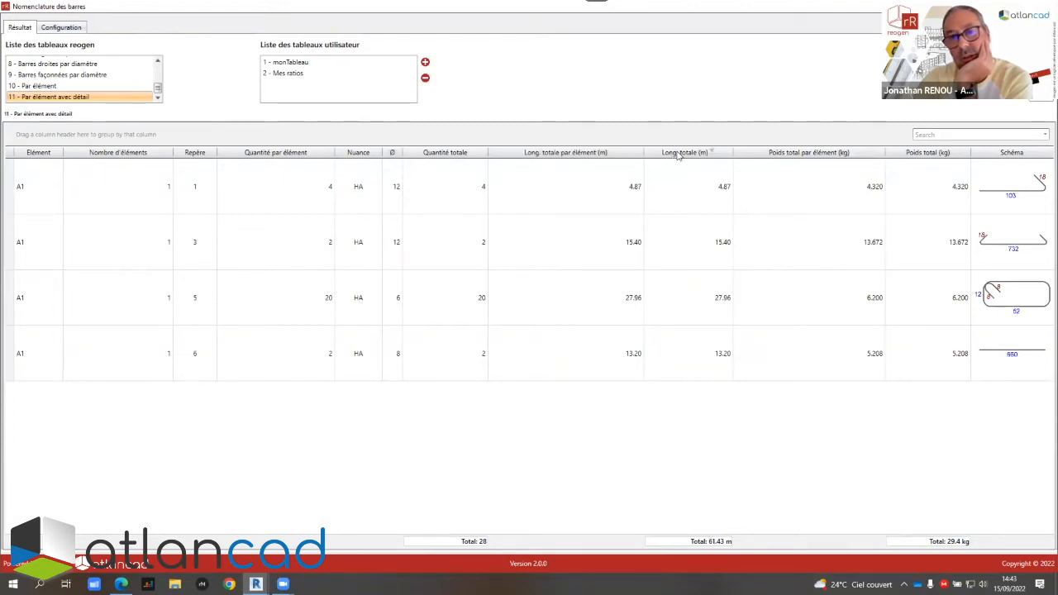
drag(600, 152, 637, 106)
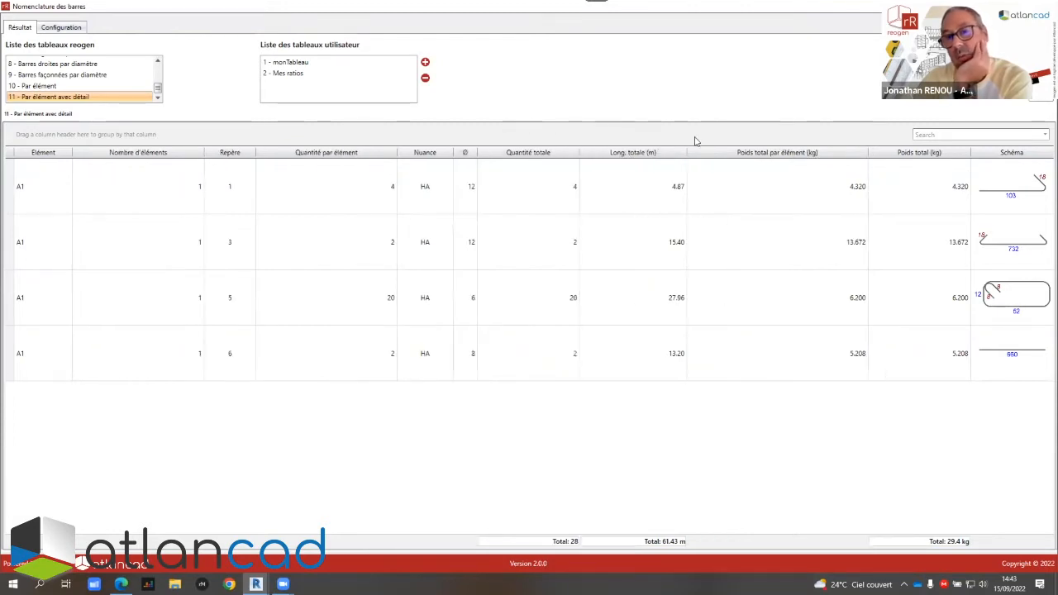
drag(728, 157, 713, 86)
drag(1011, 152, 820, 99)
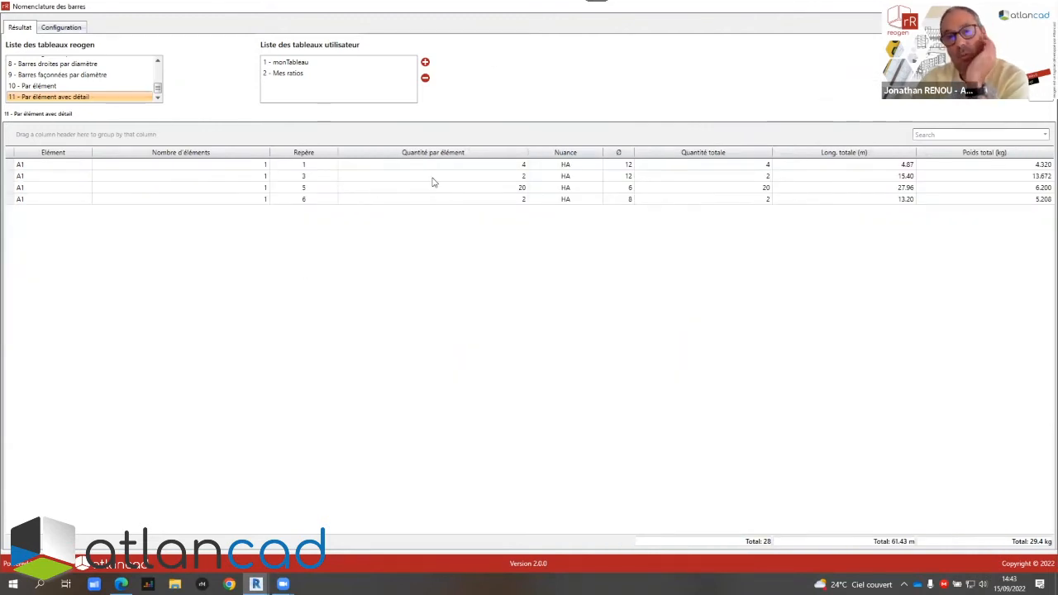
Save the customised column layout as a new user table named My Table
click(425, 63)
click(497, 282)
text(M)
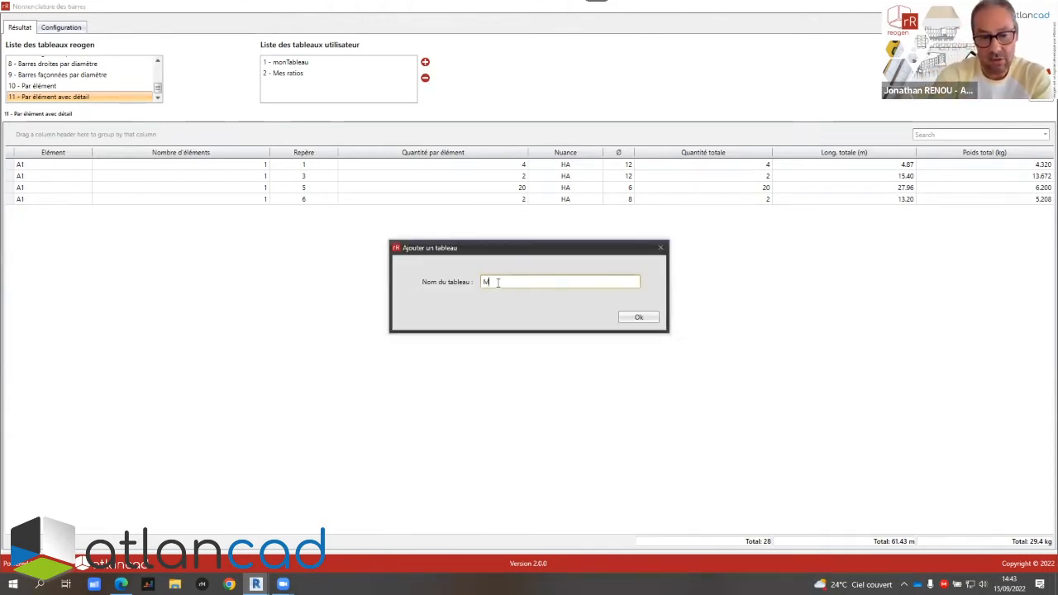
text(y Table)
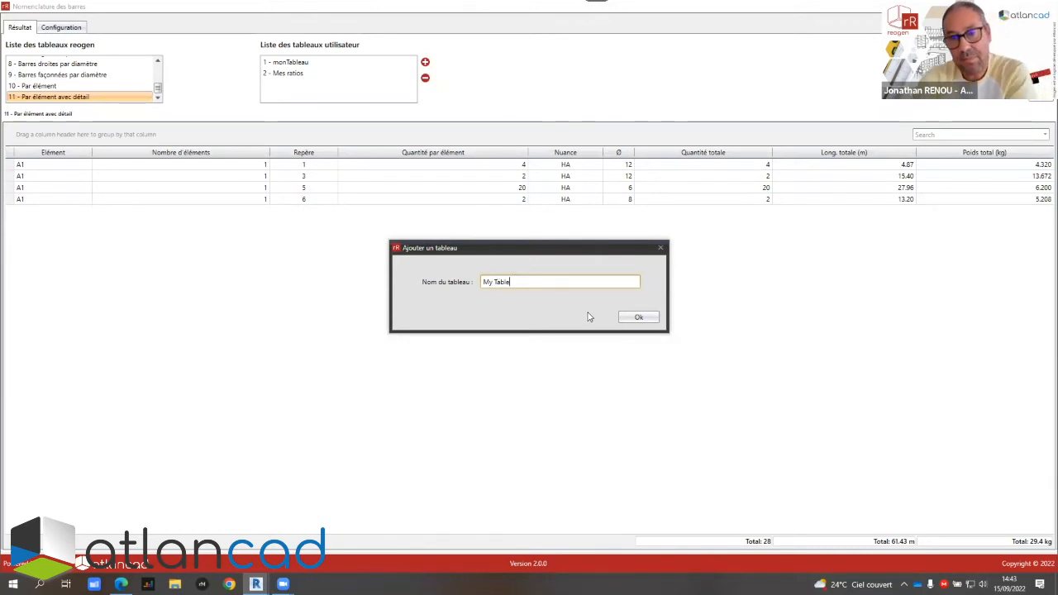
click(642, 318)
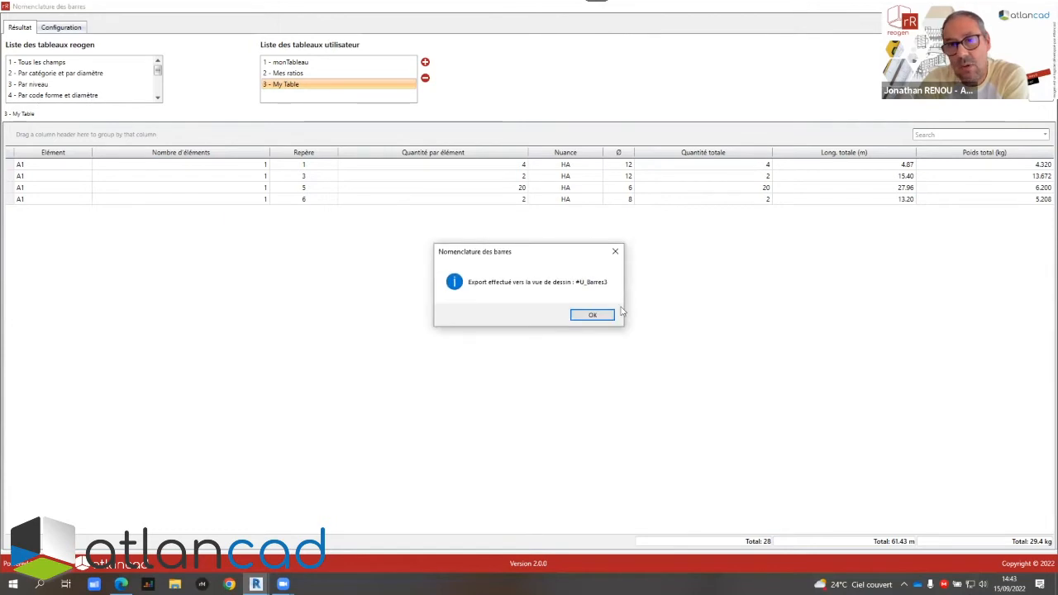
Export My Table to a drafting view, close the bar schedule and open the drafting view #U_Barres3
click(591, 317)
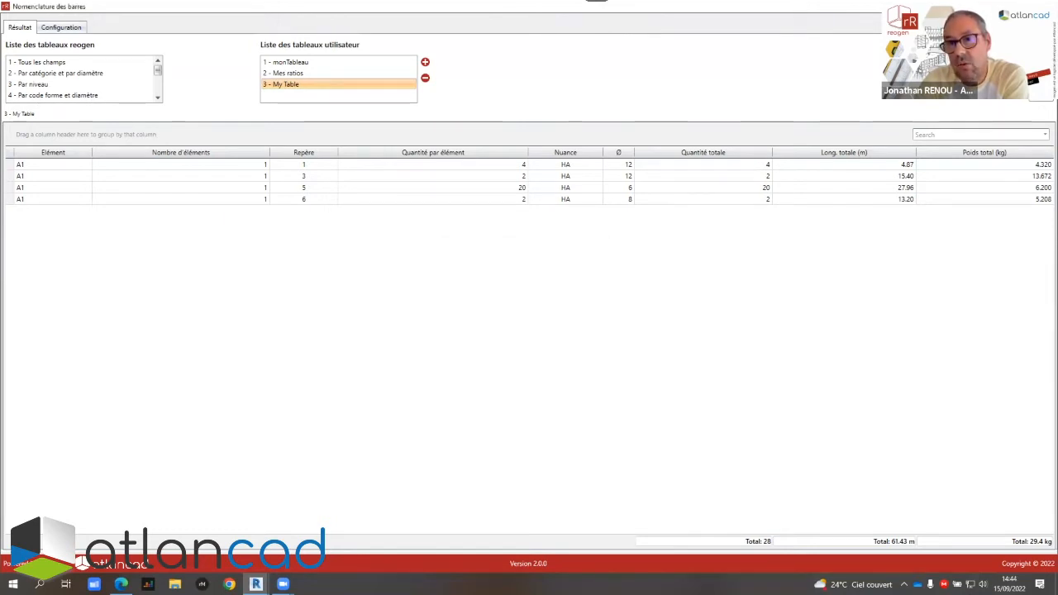
click(1047, 6)
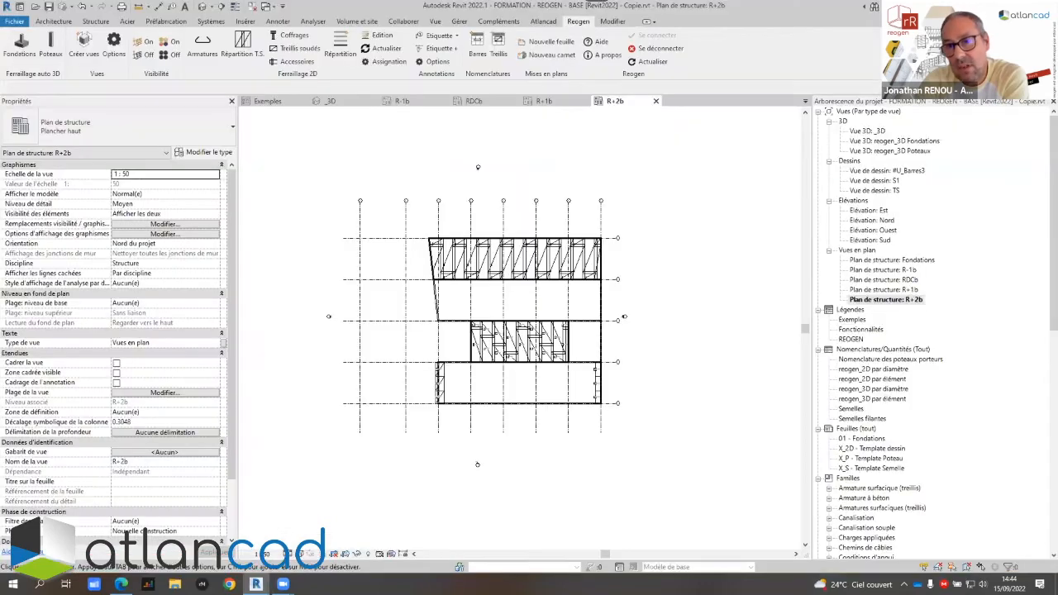
double_click(888, 171)
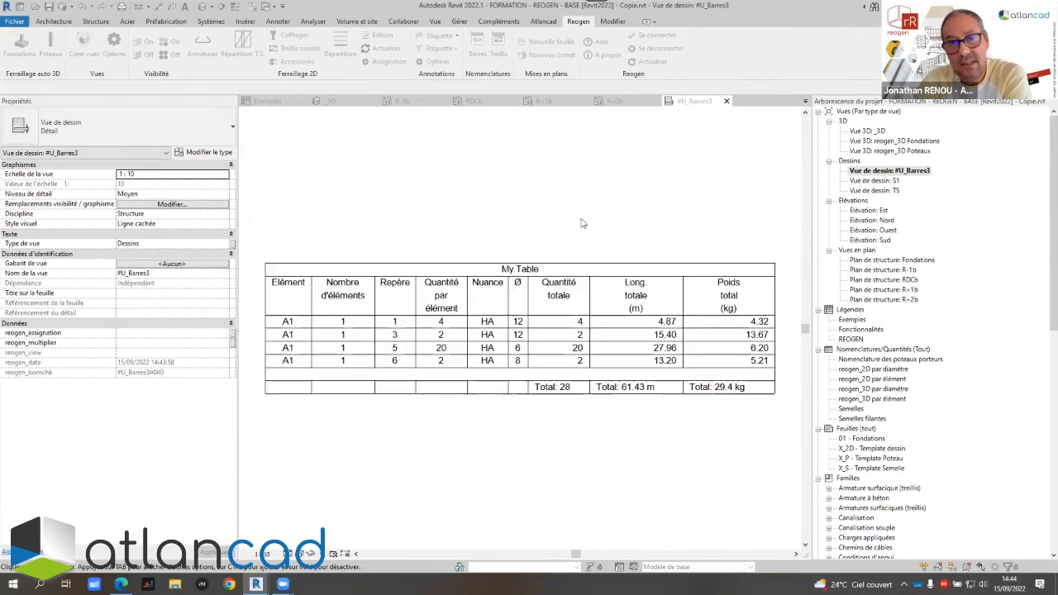
Switch to the _3D view of the building and open the Reogen foundation reinforcement form
click(774, 129)
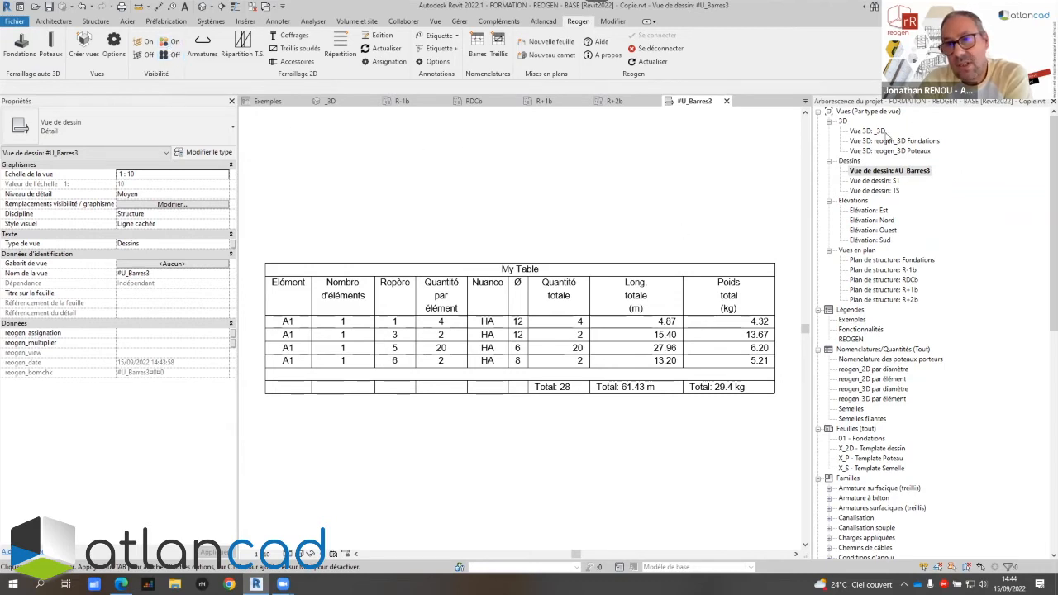
double_click(868, 131)
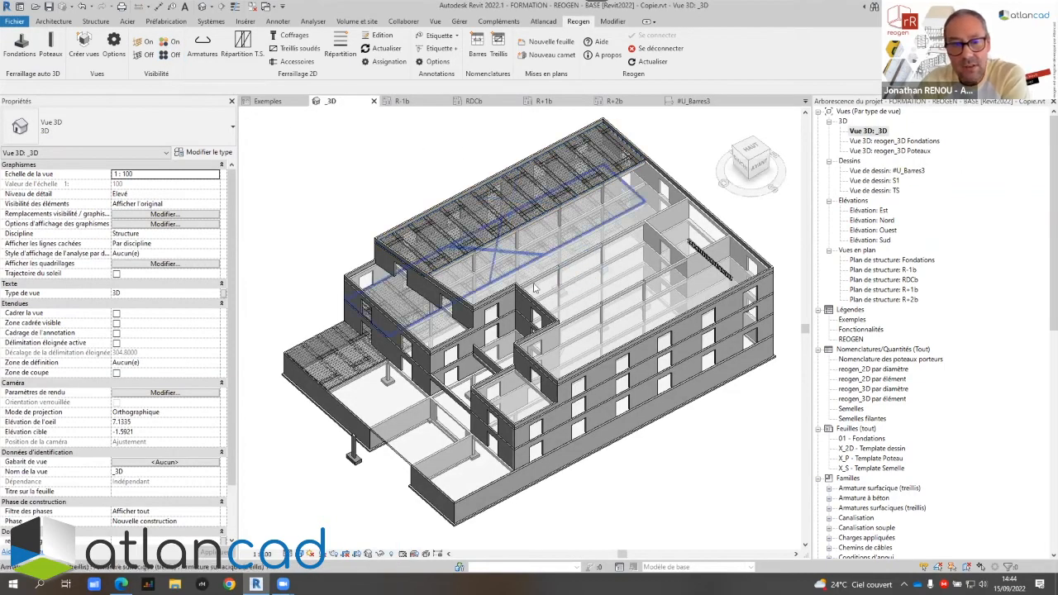
scroll(513, 277, down, 2)
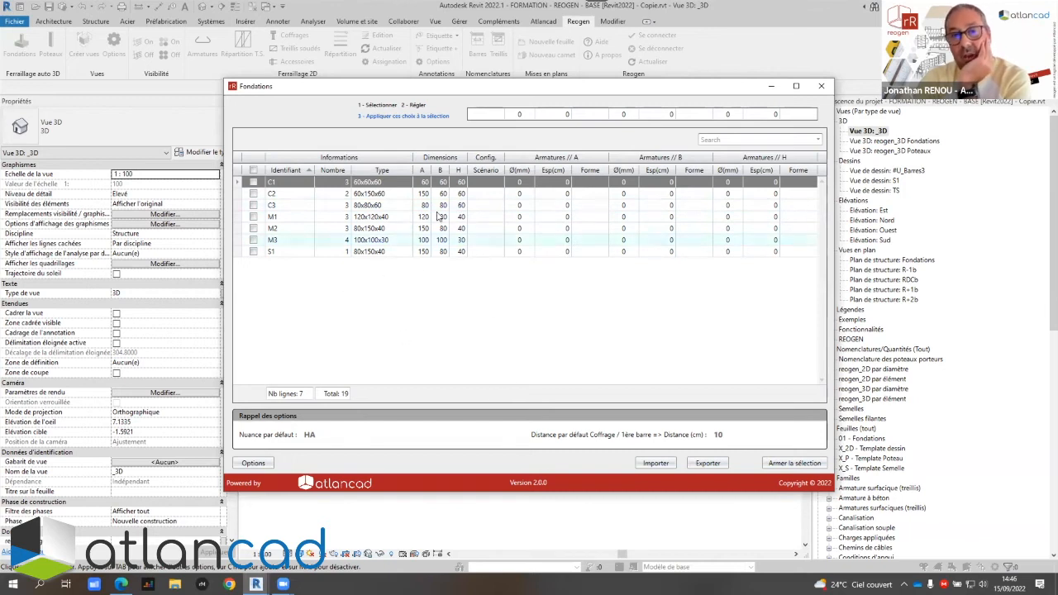
Select foundations C1, C2 and C3 and choose scenario f5, Cage avec cadres selon A, B et H
click(253, 182)
click(253, 194)
click(253, 205)
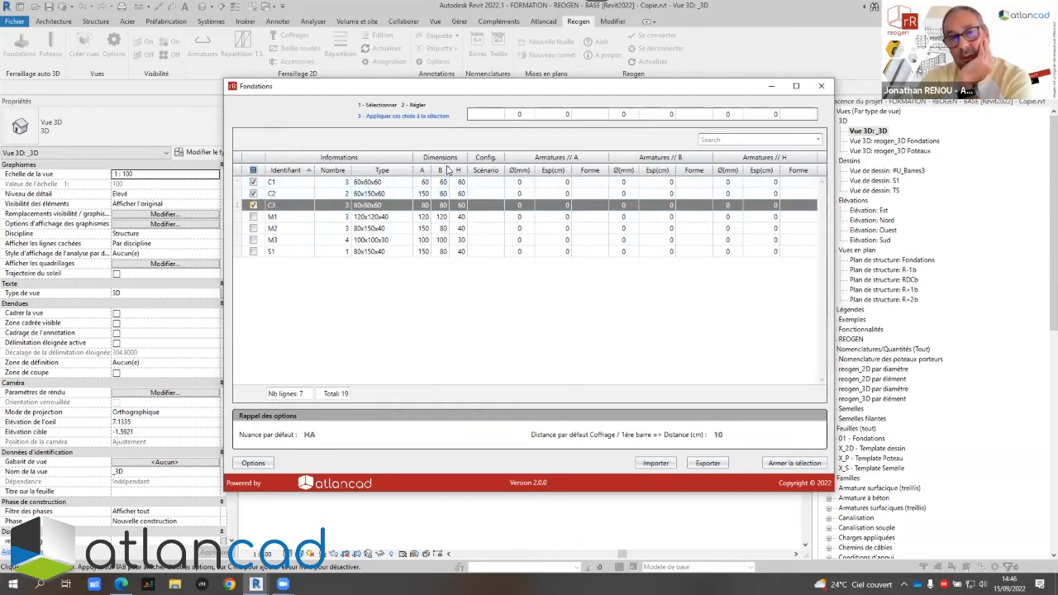
click(499, 115)
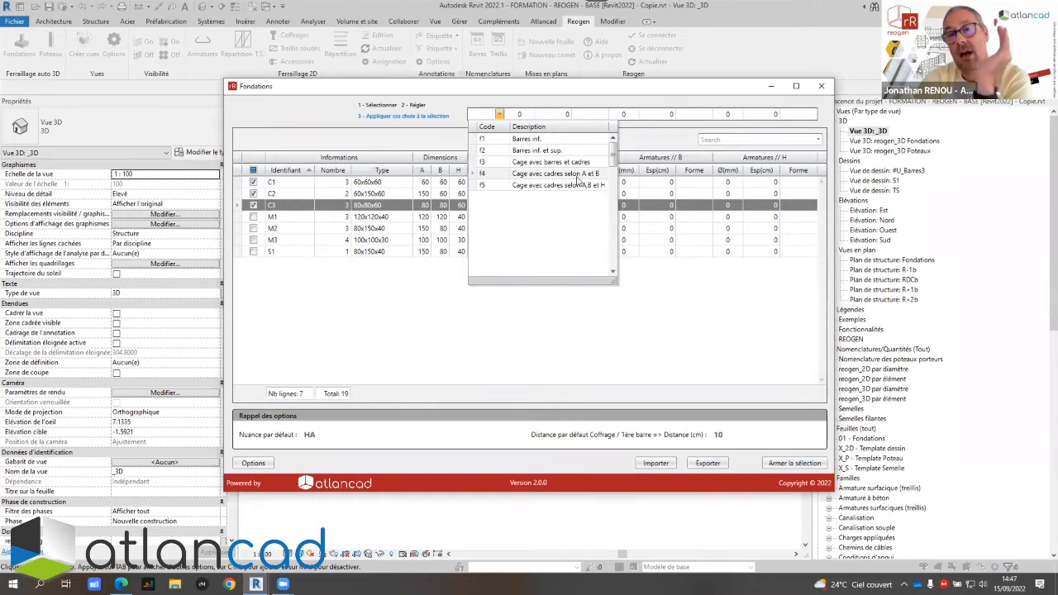
click(531, 186)
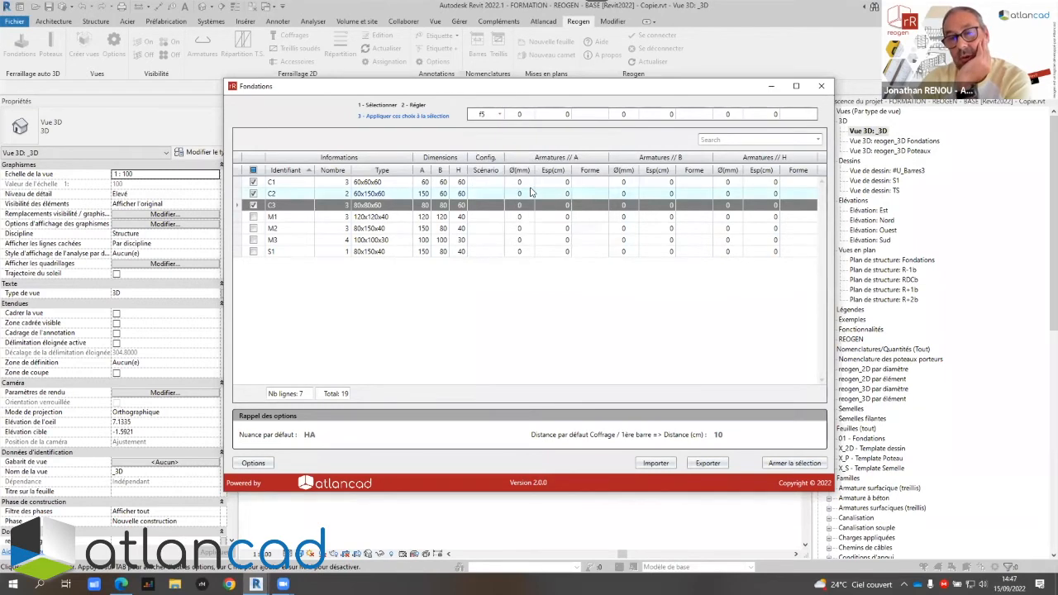
Set the reinforcement parallel to A to 10 mm diameter, 10 cm spacing and bar shape 5-20
click(522, 114)
click(519, 148)
click(558, 114)
text(10)
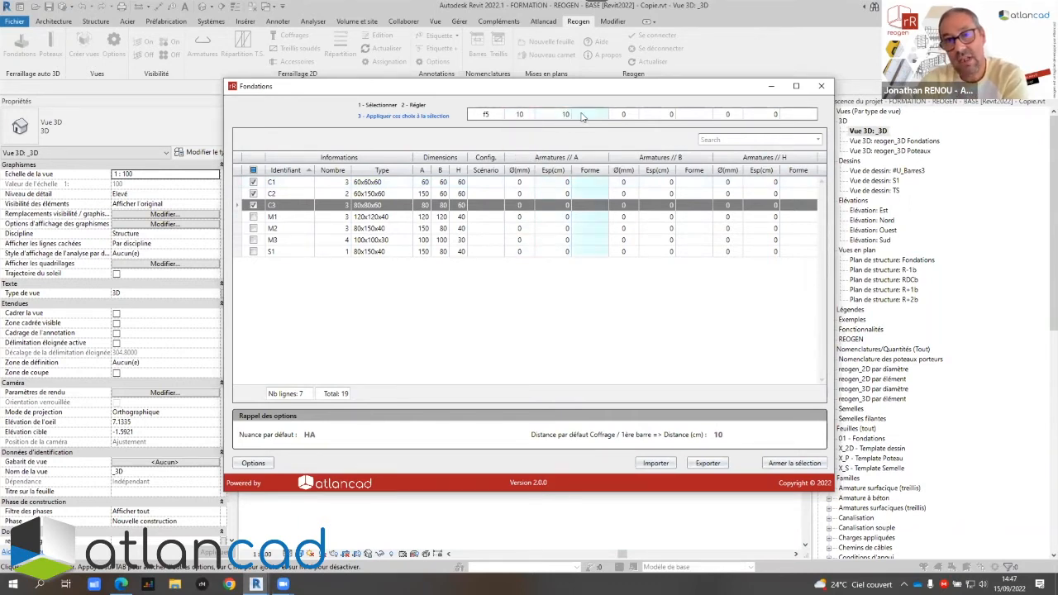
click(603, 114)
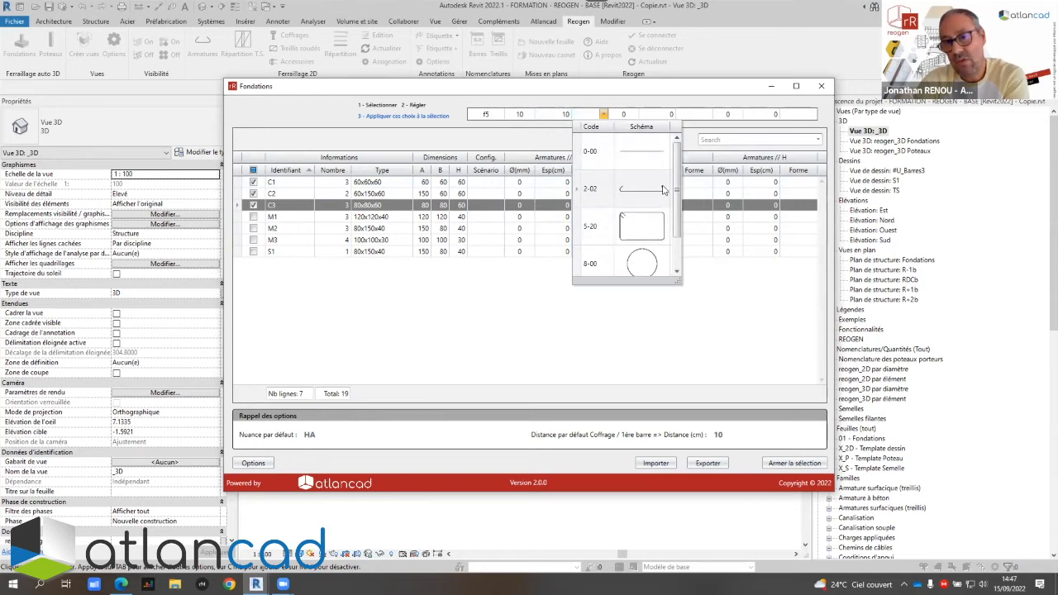
mouse_move(676, 170)
mouse_down()
mouse_move(678, 209)
mouse_move(680, 154)
mouse_up()
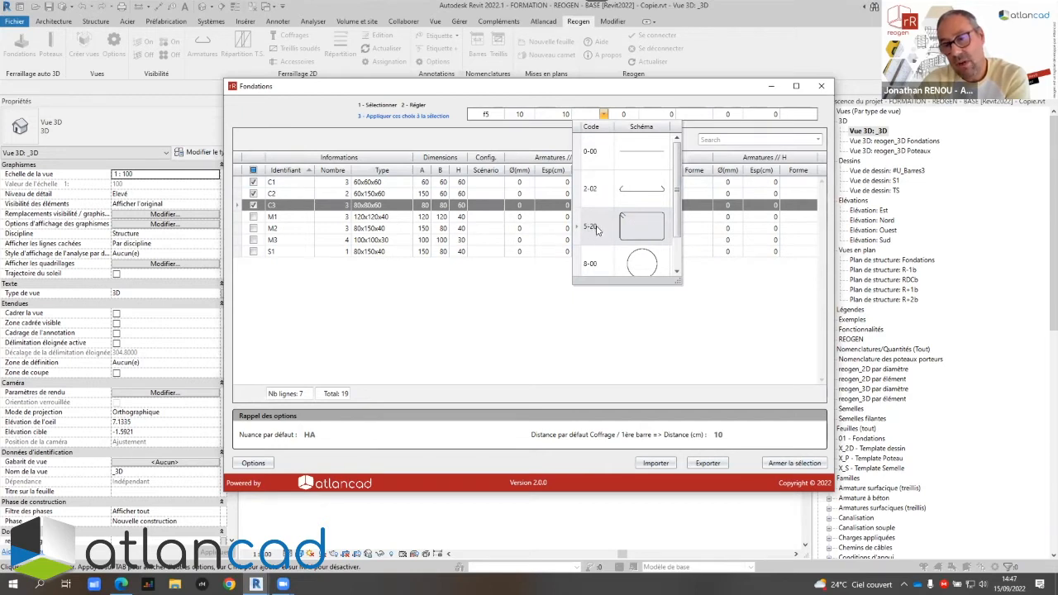
click(639, 229)
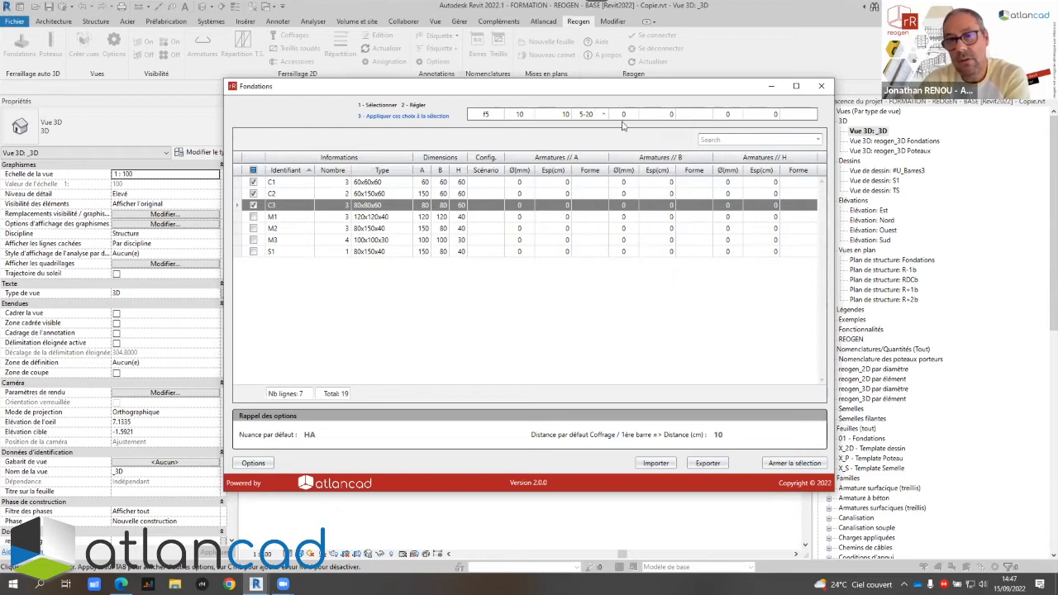
Set the reinforcement parallel to B to 10 mm diameter, 10 cm spacing and bar shape 5-20
click(626, 117)
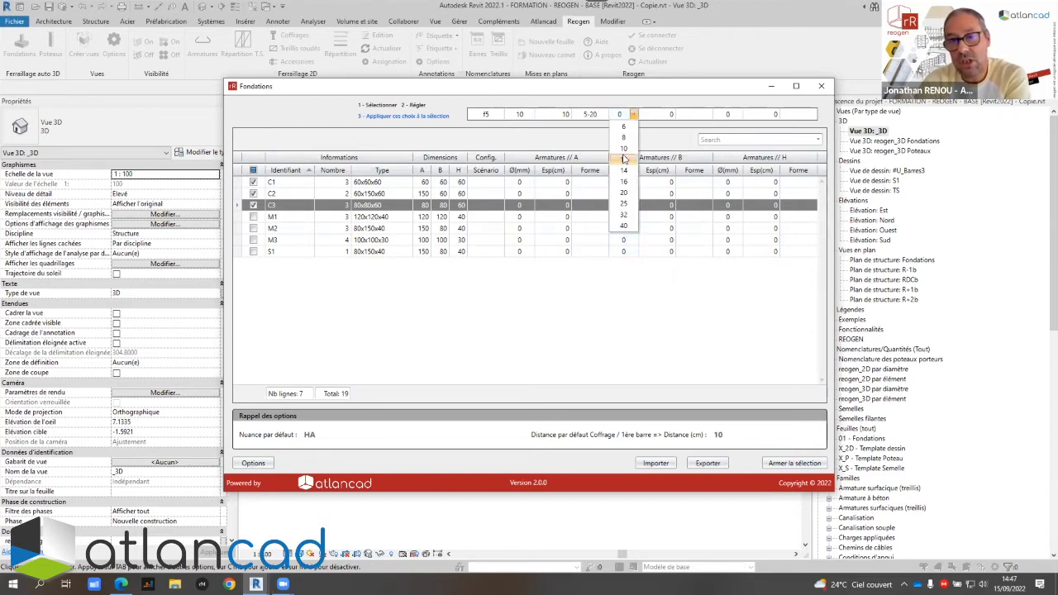
click(624, 150)
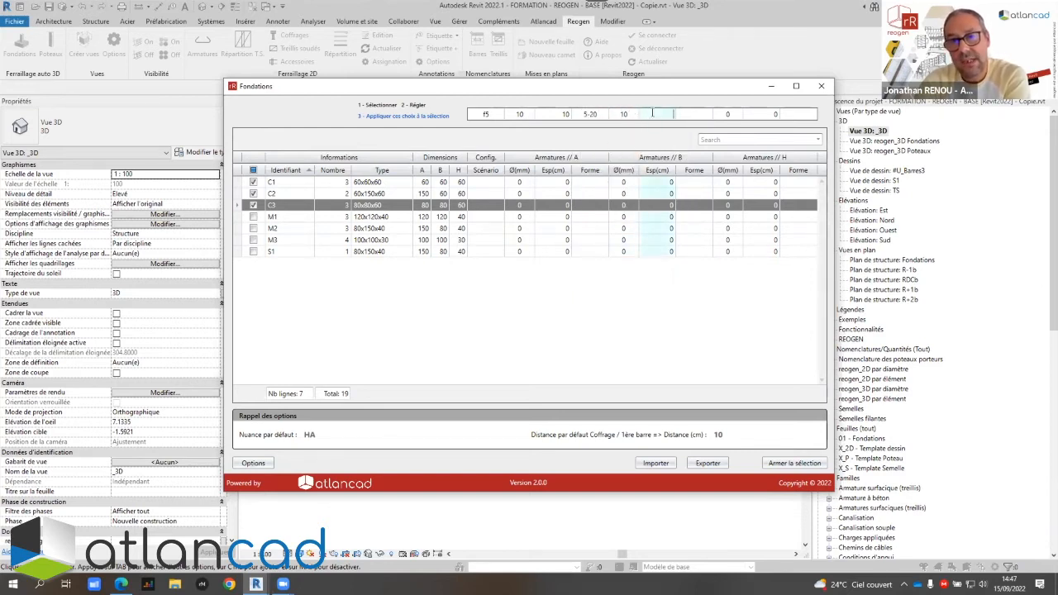
text(10)
key(Tab)
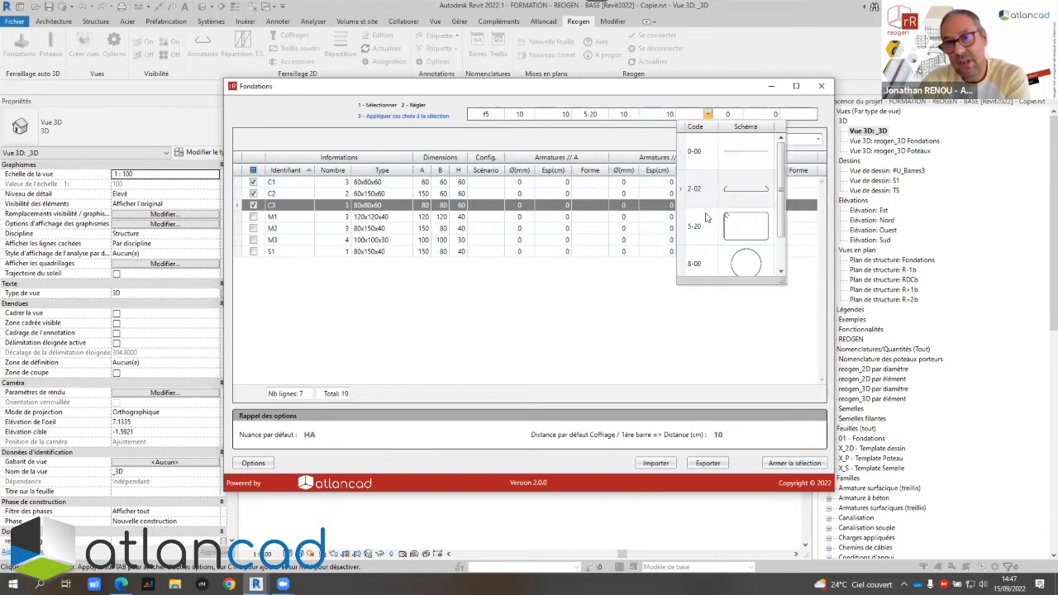
click(727, 227)
Set the reinforcement parallel to H to 10 mm, 10 cm spacing and shape 5-20, and apply the settings to the selected foundations
click(727, 114)
click(727, 149)
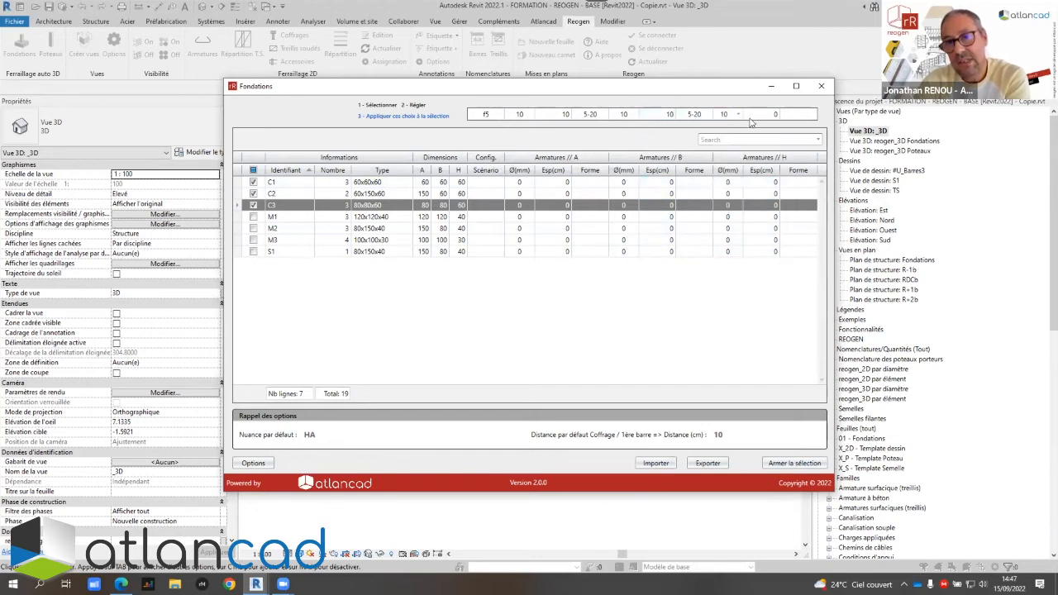
text(10)
key(Tab)
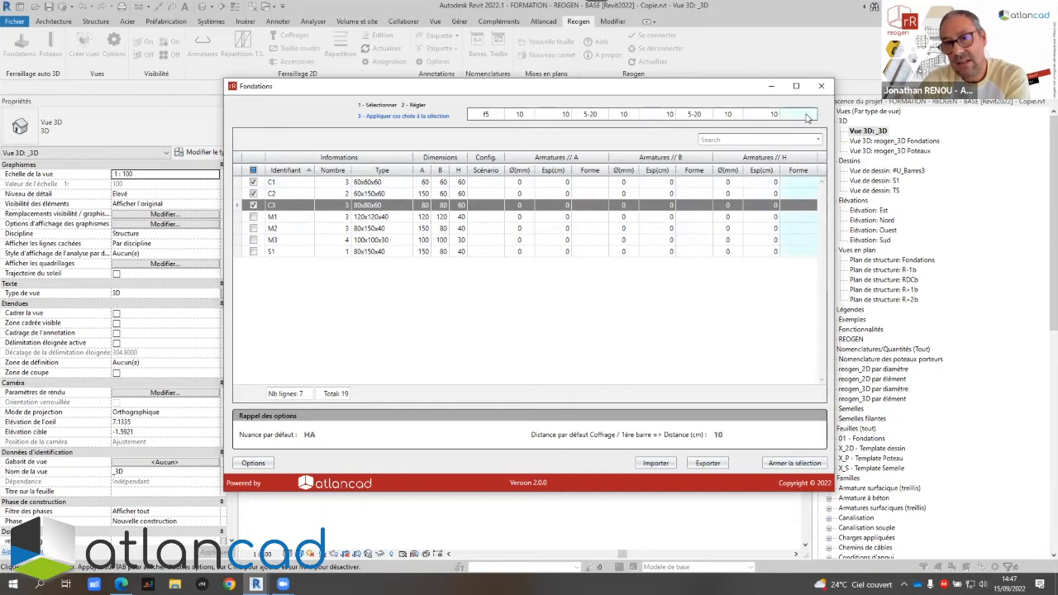
click(815, 223)
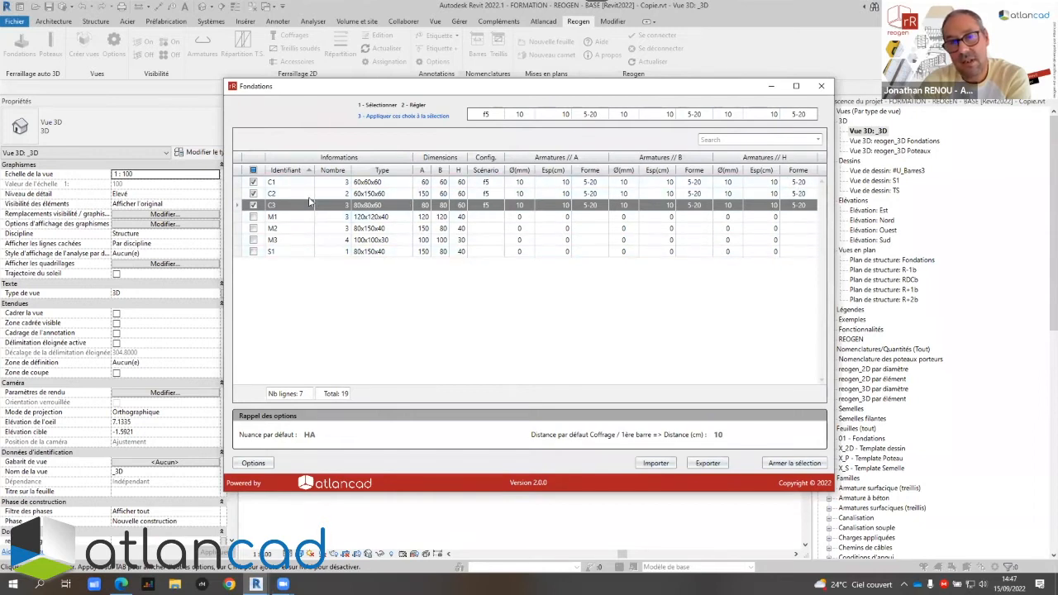
Replace the foundation selection with M1, M2 and M3 and choose scenario f1, Barres inf
click(255, 169)
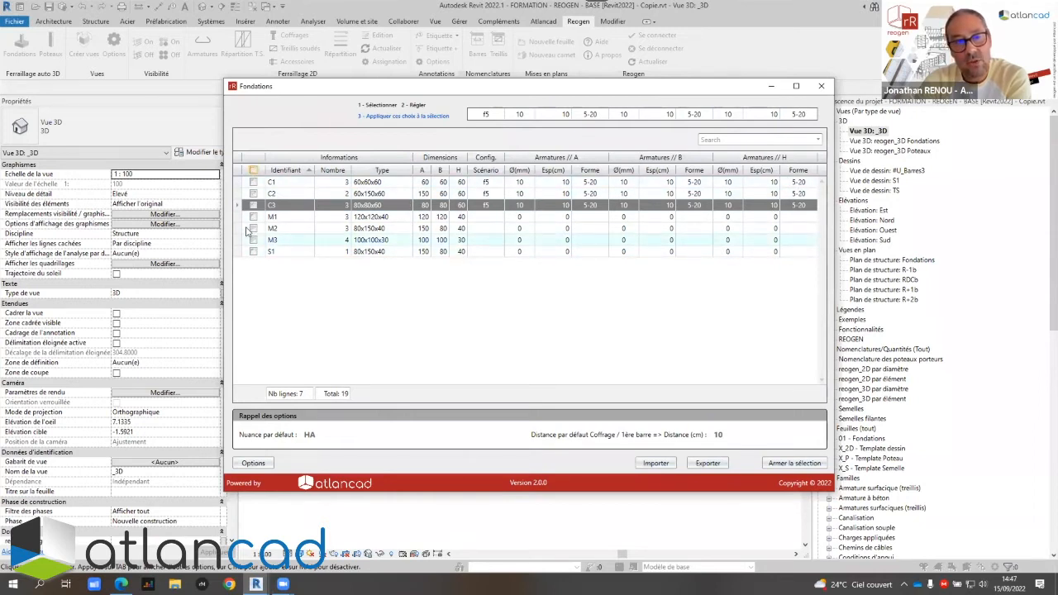
click(253, 217)
click(253, 228)
click(253, 240)
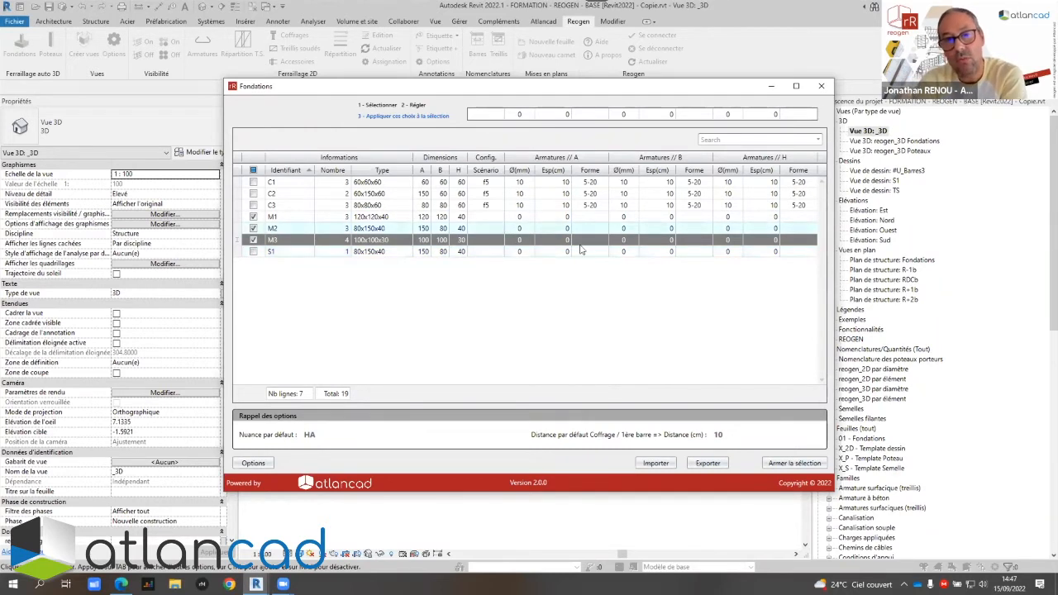
click(499, 114)
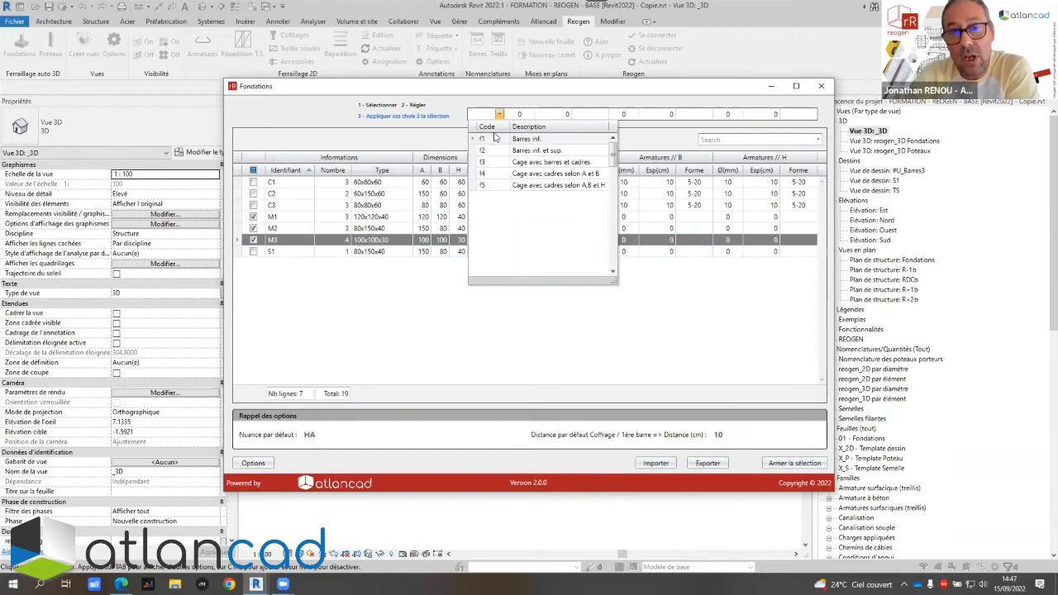
click(506, 139)
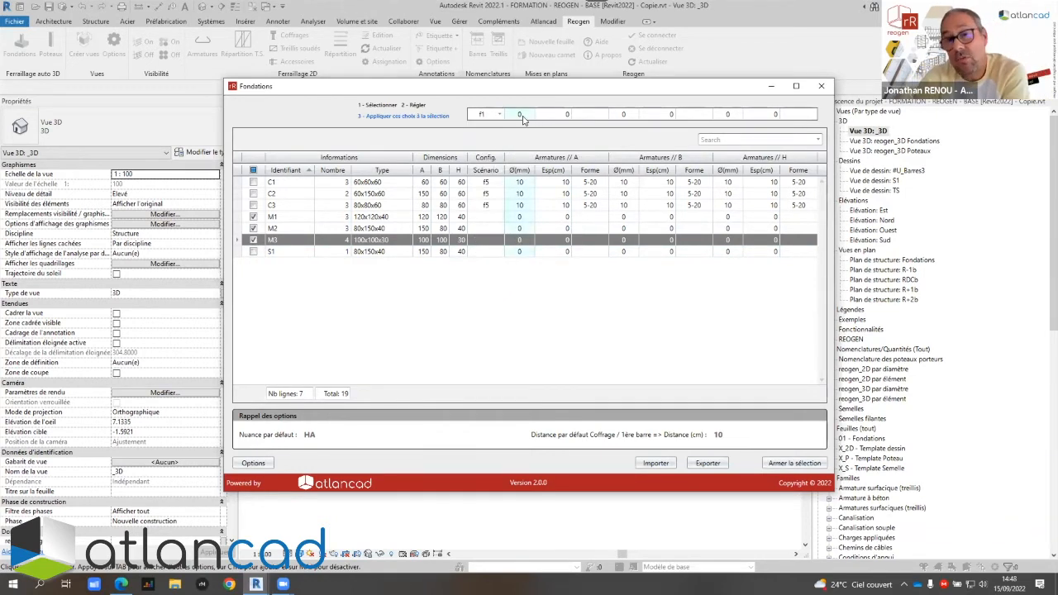
Set the reinforcement parallel to A to 8 mm diameter, 10 cm spacing and bar shape 2-02
click(522, 116)
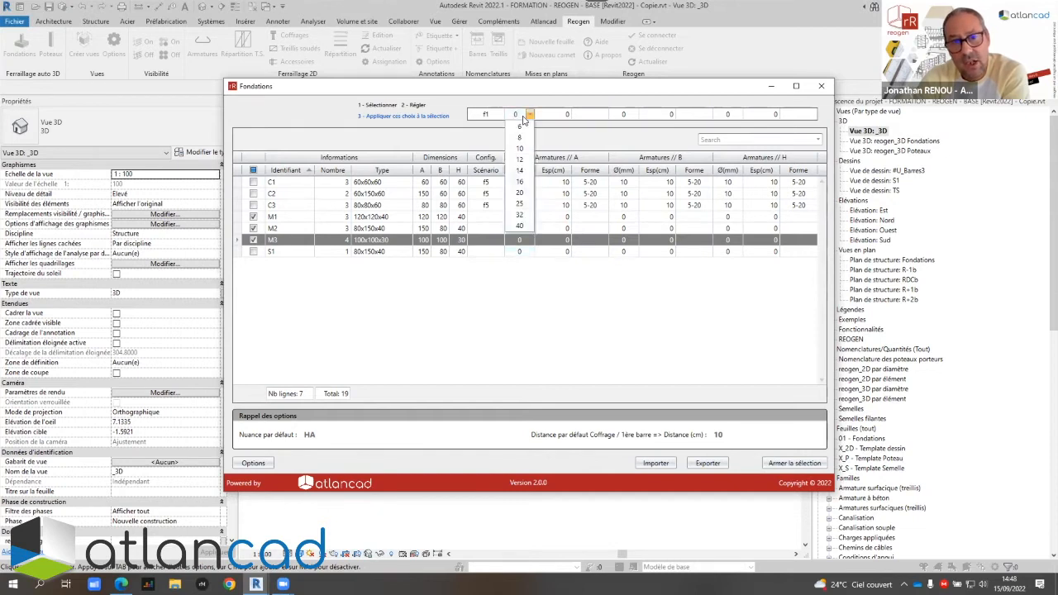
click(521, 136)
click(554, 116)
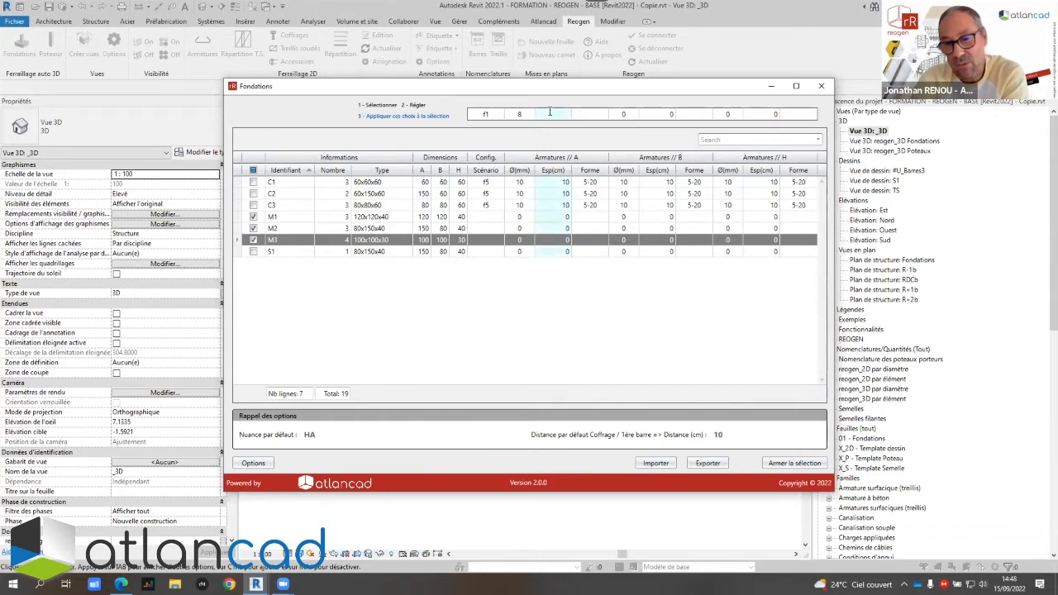
text(10)
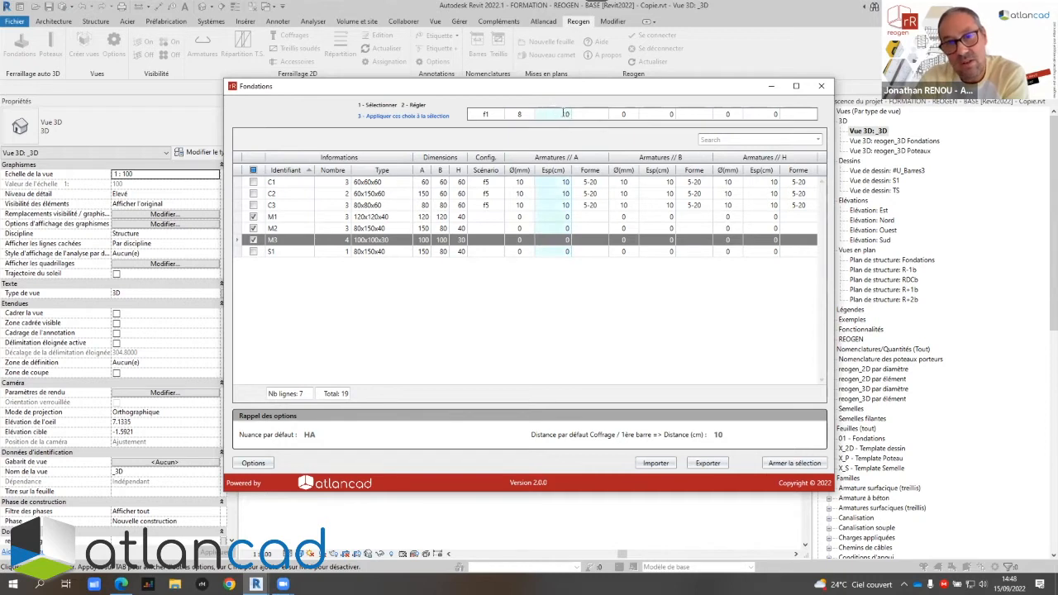
click(604, 114)
click(604, 190)
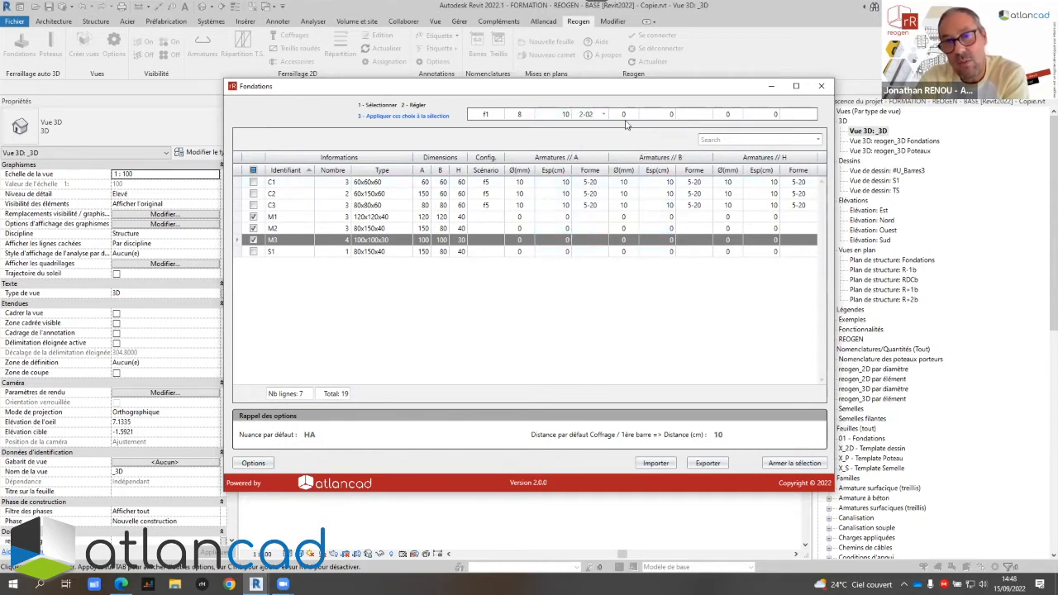
Set the reinforcement parallel to B to 12 mm, 20 cm spacing and shape 2-02, and apply the settings to the selected foundations
click(633, 114)
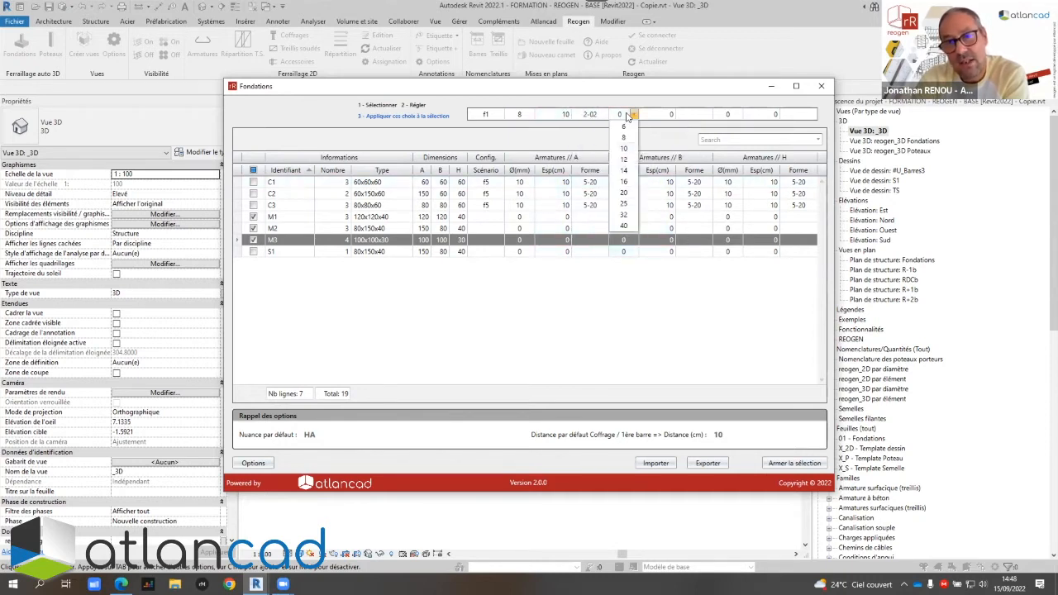
click(626, 160)
click(655, 114)
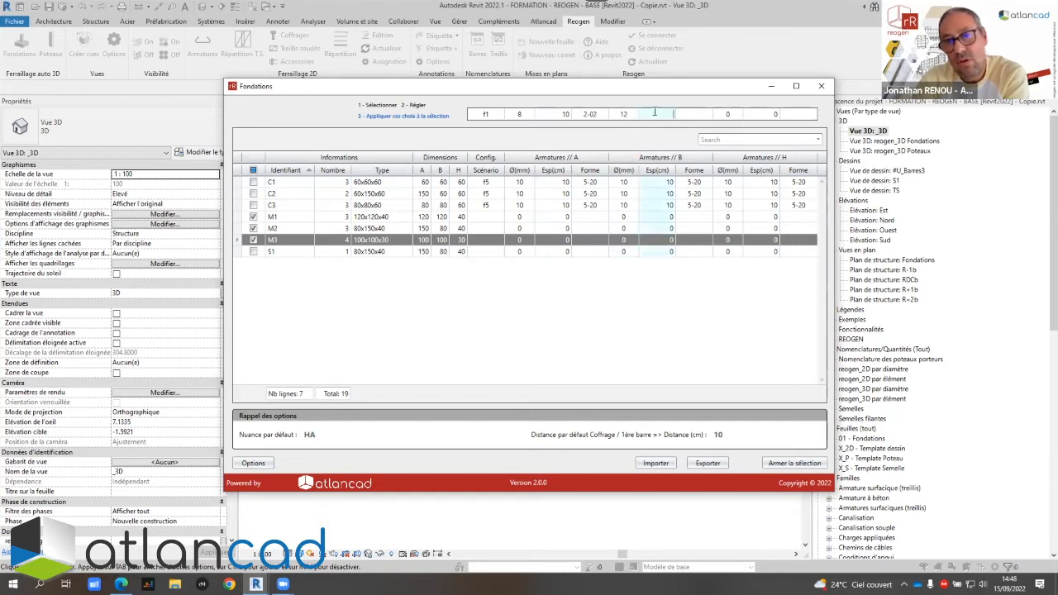
text(20)
click(706, 114)
click(717, 190)
click(396, 116)
Select all foundations in the table and review the general options and the foundation options without changing them
click(253, 170)
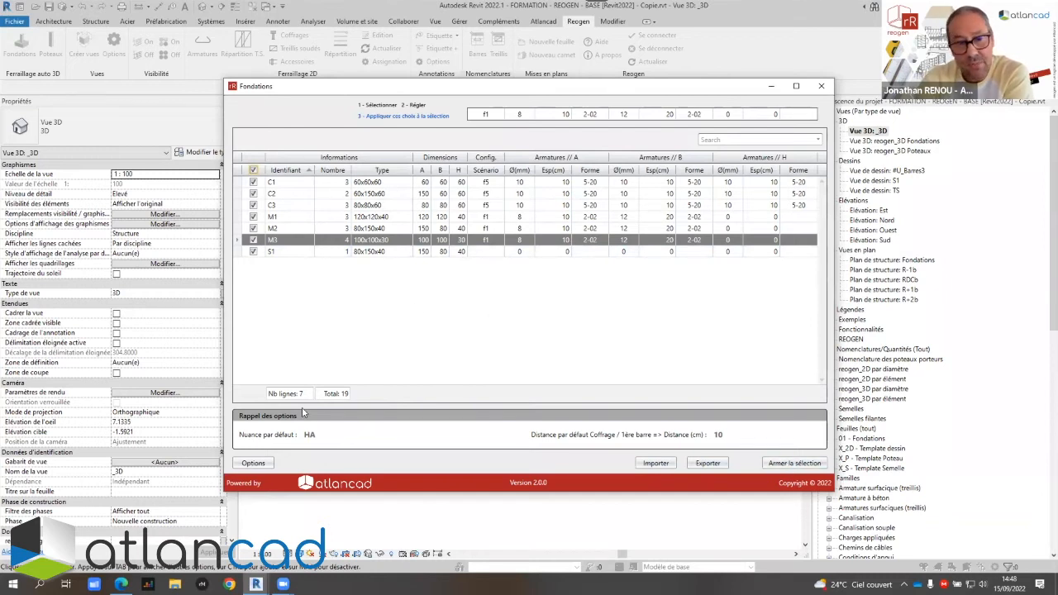
click(252, 464)
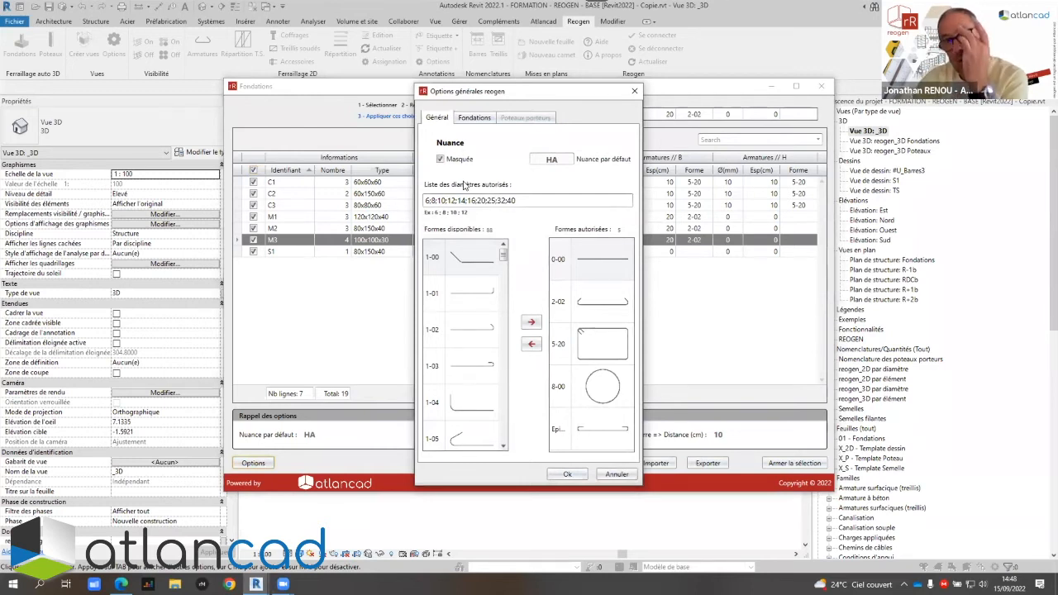
double_click(551, 160)
drag(537, 201, 424, 202)
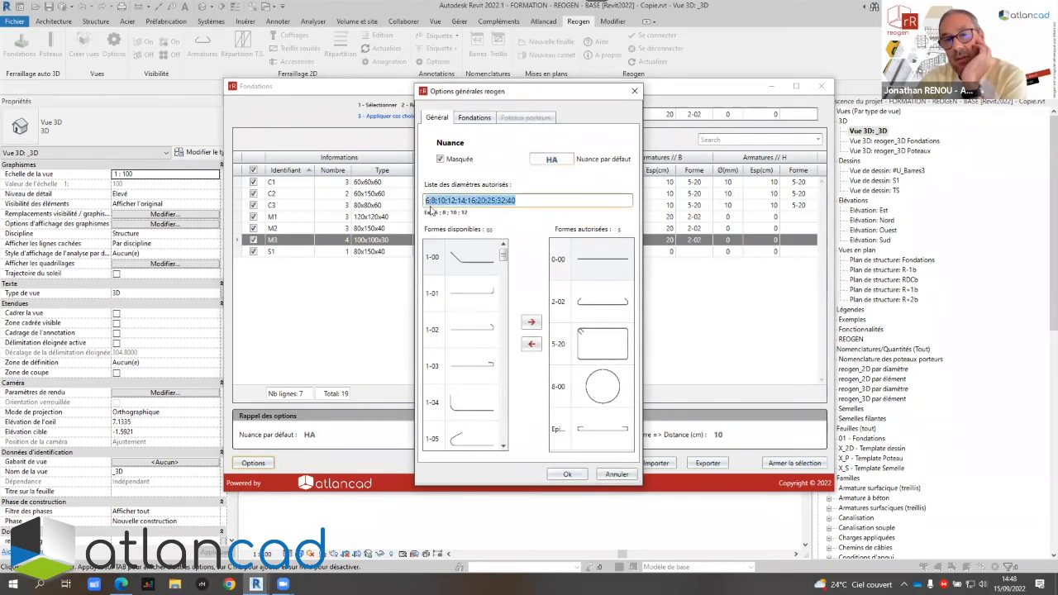
click(554, 200)
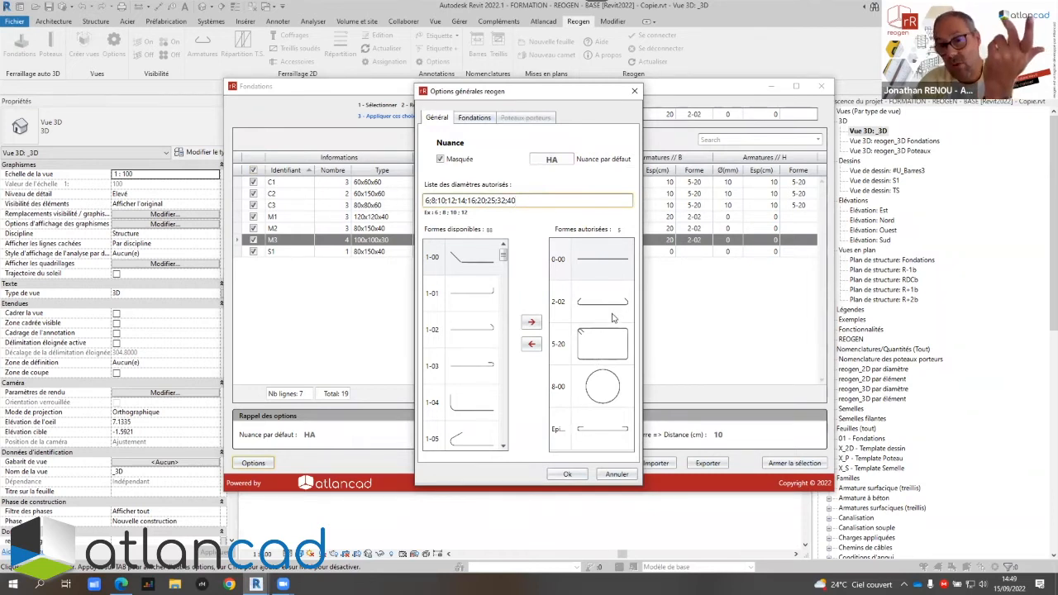
click(483, 120)
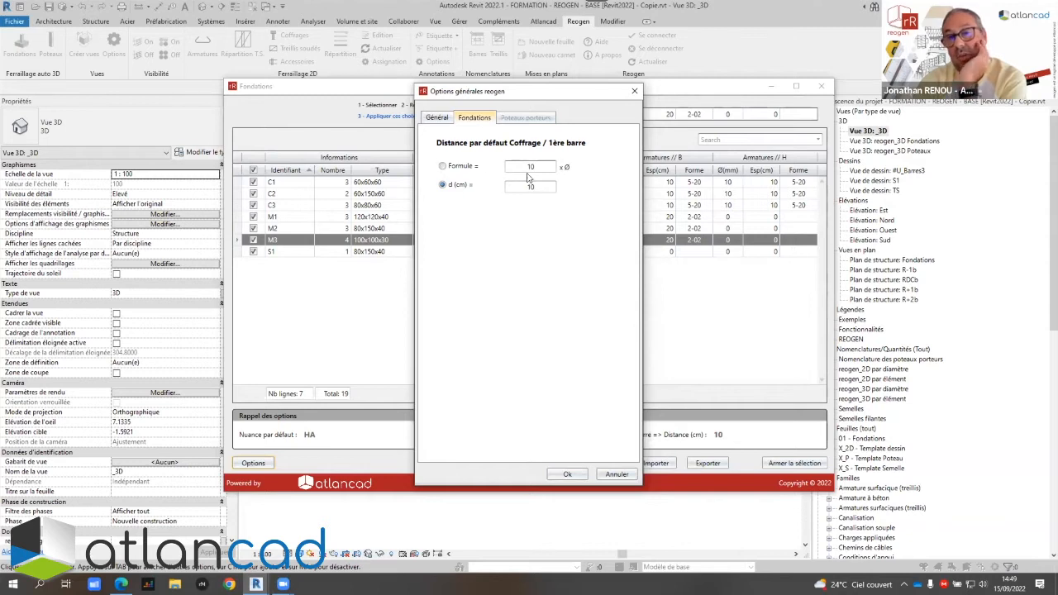
click(634, 91)
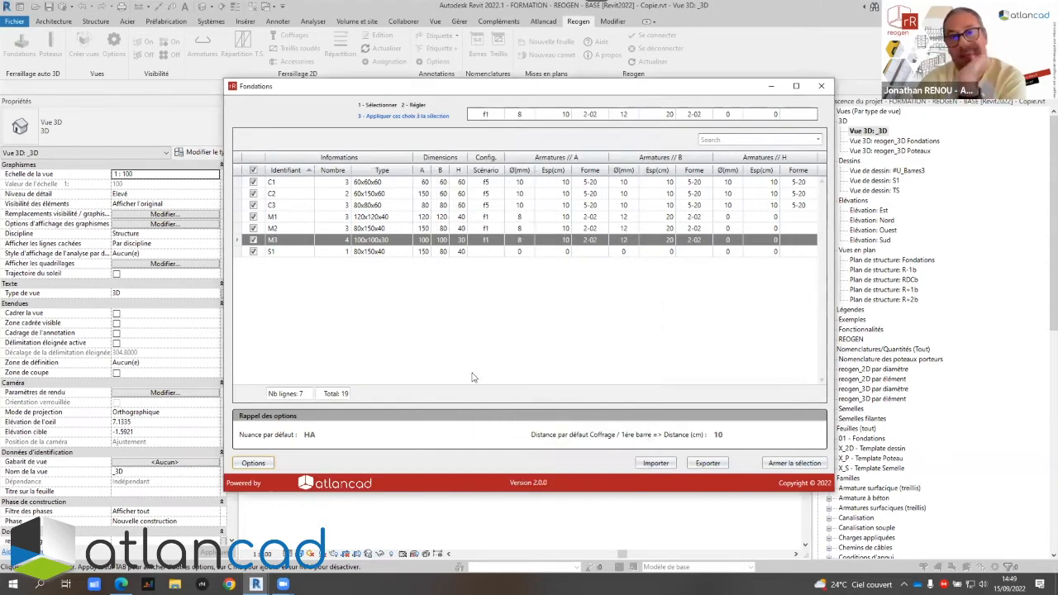
Generate the reinforcement for all selected foundations, close the foundation settings and check the bars in the _3D view
click(778, 465)
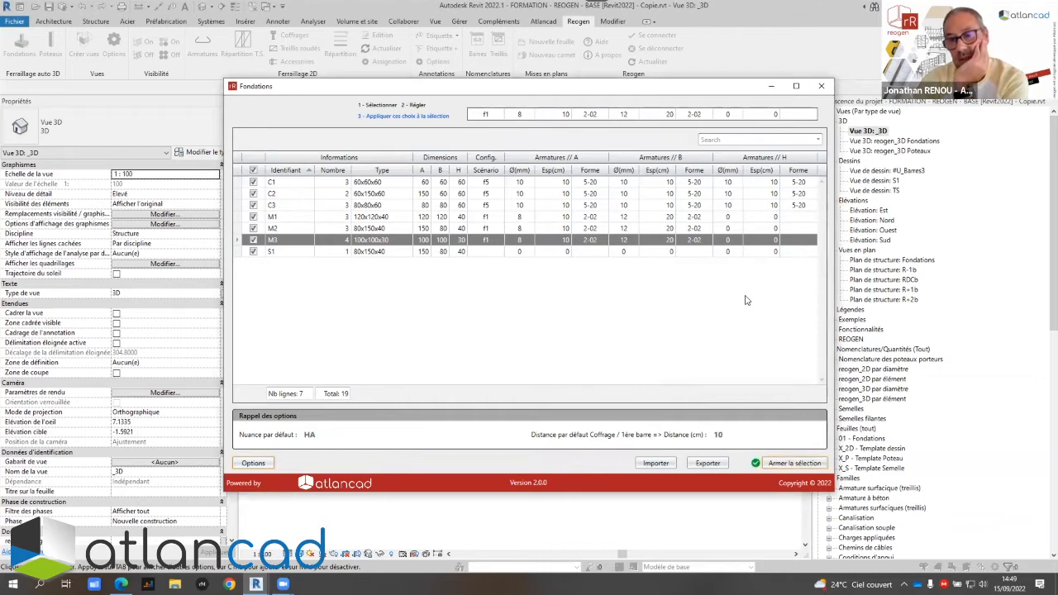
click(821, 86)
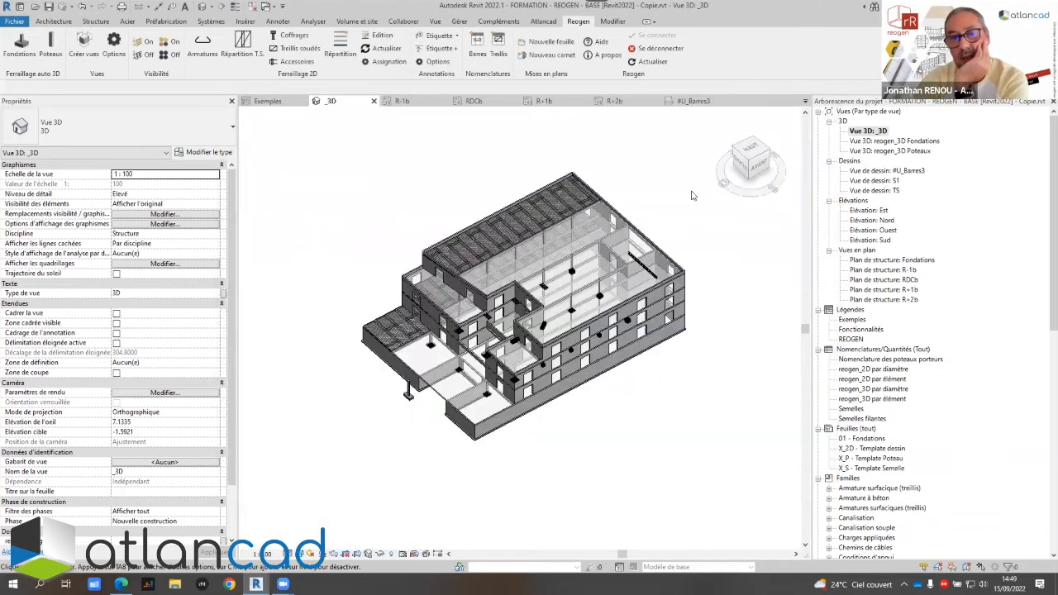
scroll(447, 362, up, 3)
scroll(447, 361, up, 2)
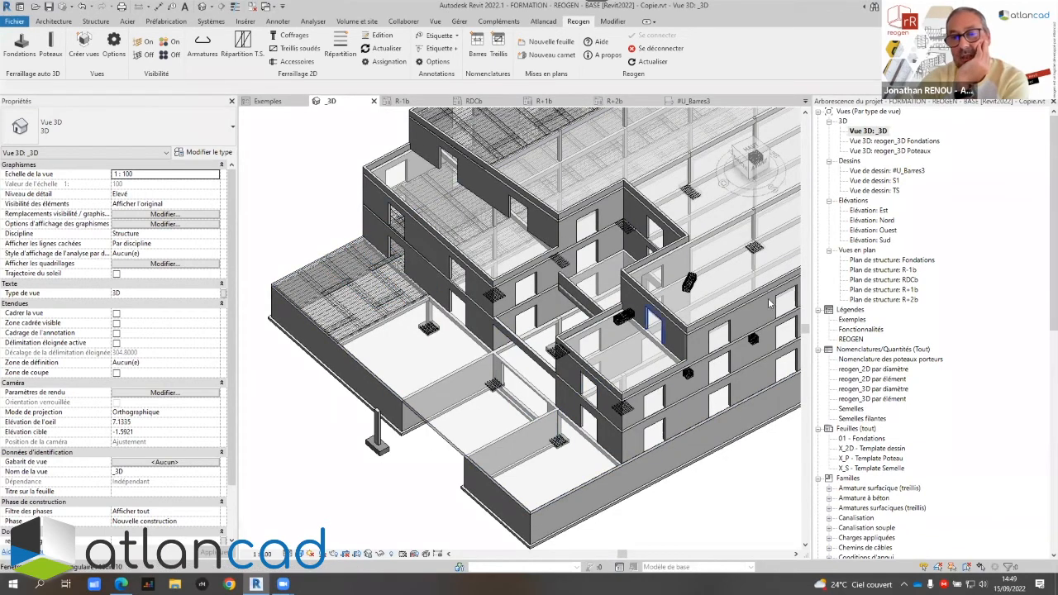
Open the 3D view reogen_3D Fondations and orbit it to see the foundations obliquely from above
double_click(893, 142)
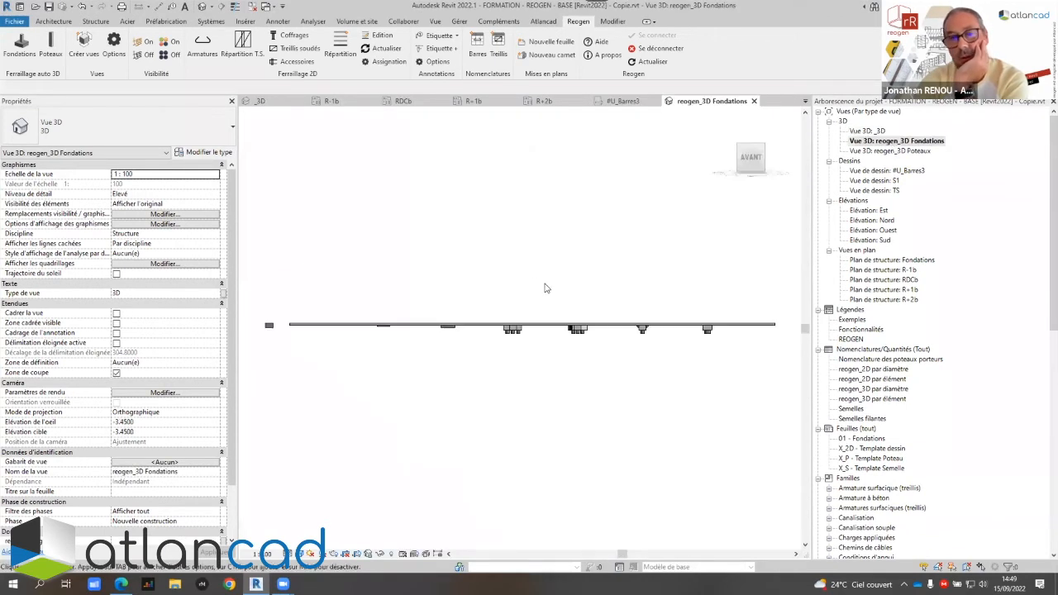
shift+middle_drag(453, 221, 538, 352)
scroll(537, 360, up, 3)
scroll(526, 405, down, 2)
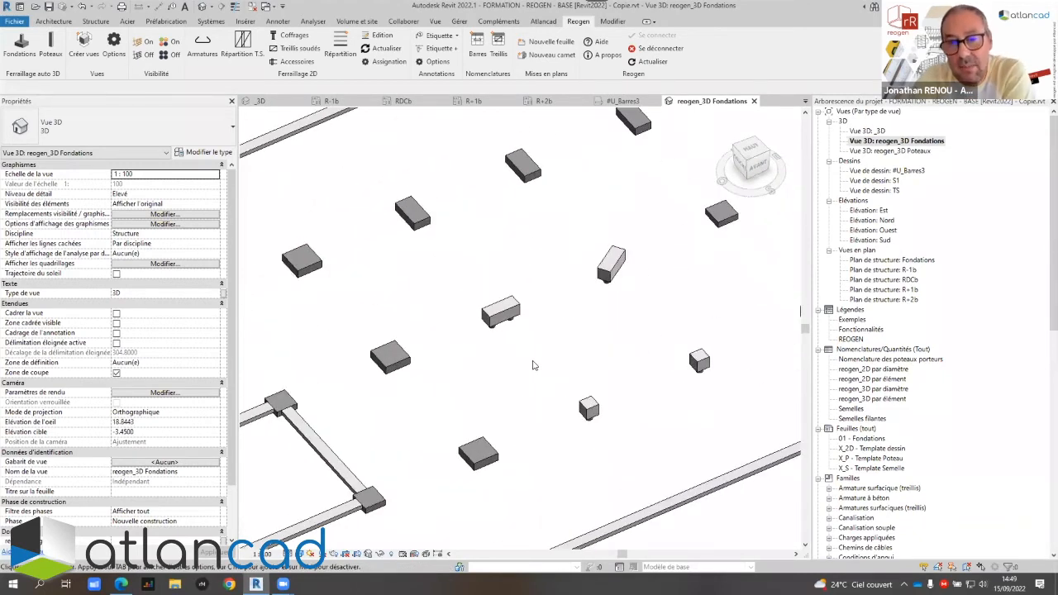
scroll(529, 364, down, 3)
scroll(629, 331, up, 4)
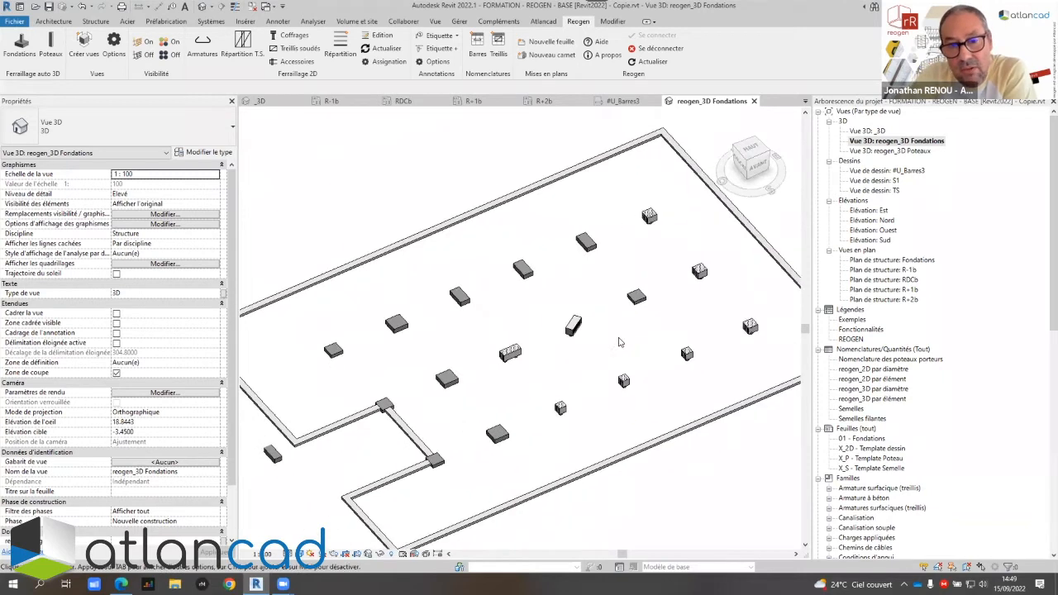
Switch the reinforcement visibility on, off and on again in the foundations view
click(143, 43)
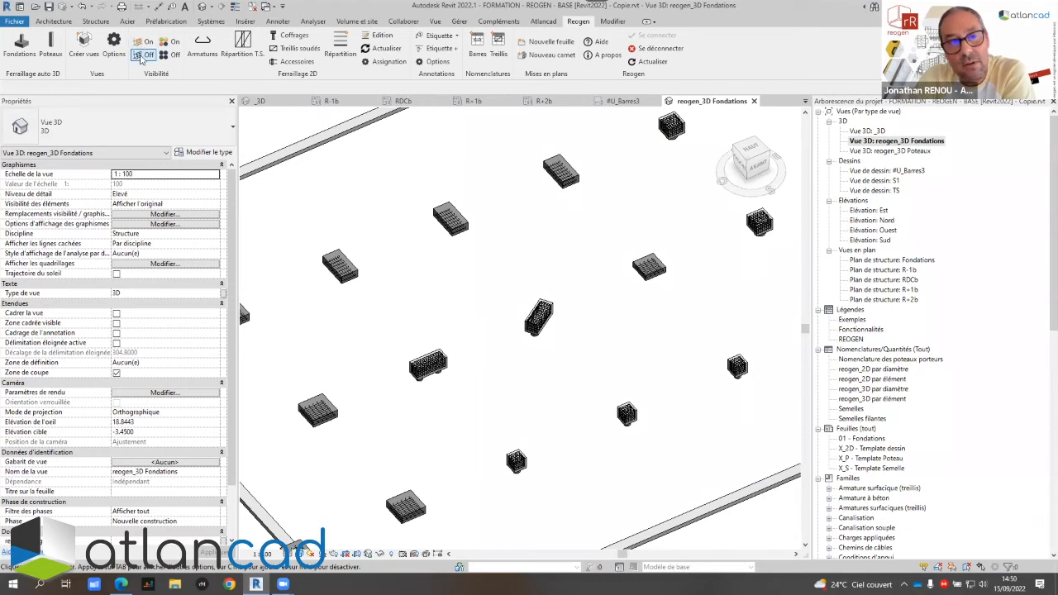
click(144, 55)
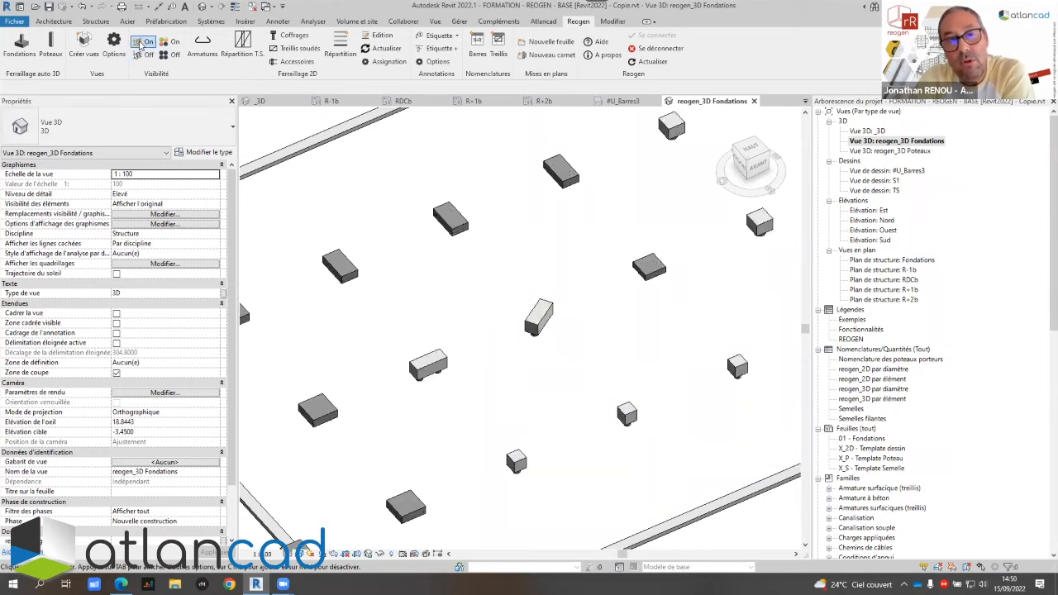
click(142, 43)
Examine the reinforcement cage of a single-pile cap and the hooked bottom bars of an 80x150x40 isolated footing
scroll(744, 347, up, 5)
scroll(744, 347, up, 6)
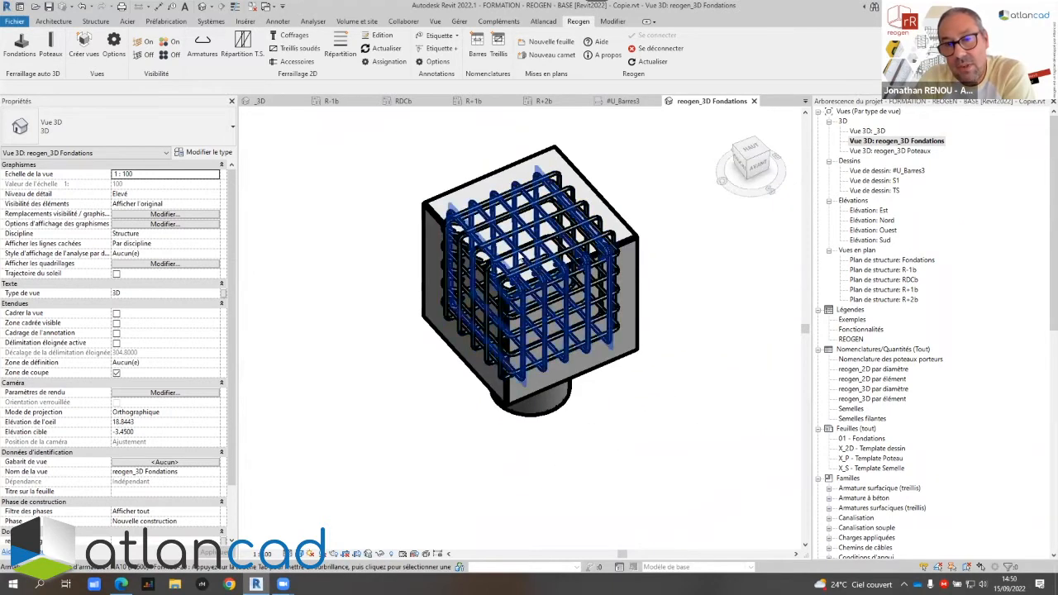
scroll(553, 322, down, 8)
middle_drag(449, 290, 673, 344)
scroll(449, 125, up, 5)
middle_drag(454, 127, 534, 376)
scroll(503, 361, up, 4)
scroll(579, 332, up, 3)
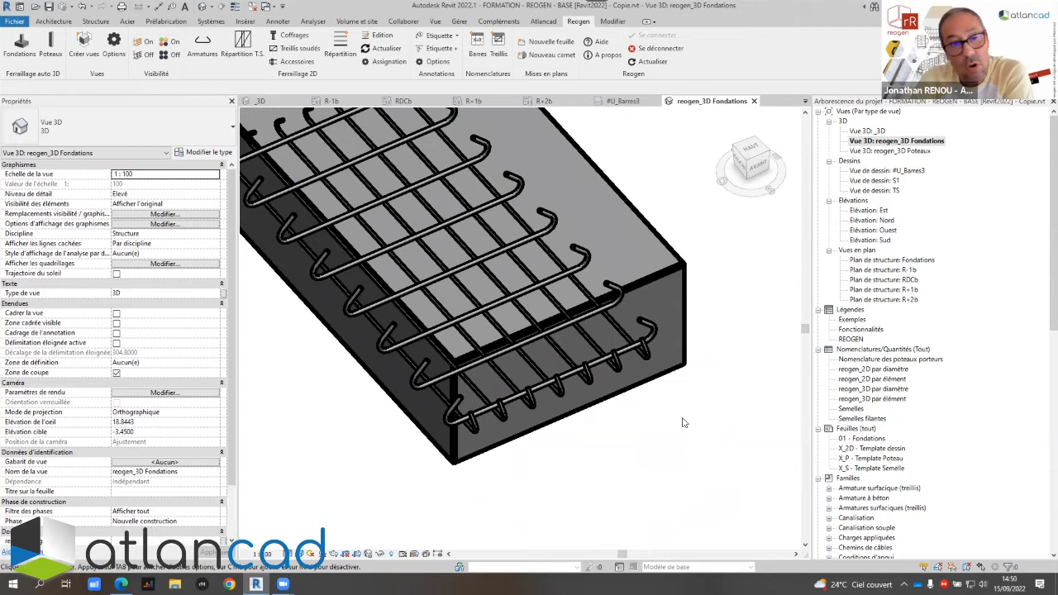
Select the 80x150x40 isolated footing to review its properties, and deselect it
click(653, 370)
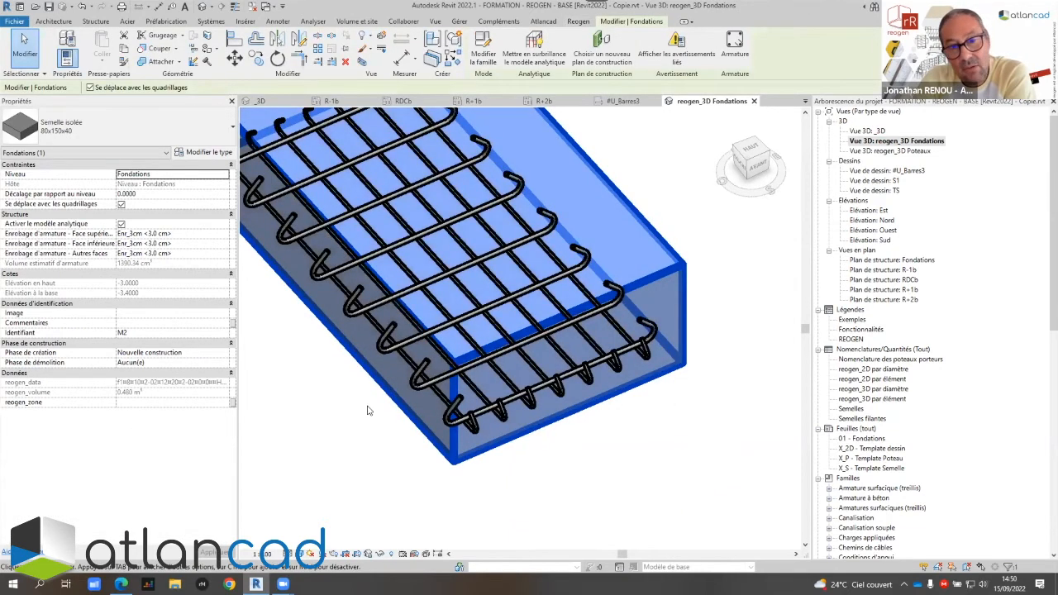
click(353, 438)
scroll(364, 434, down, 3)
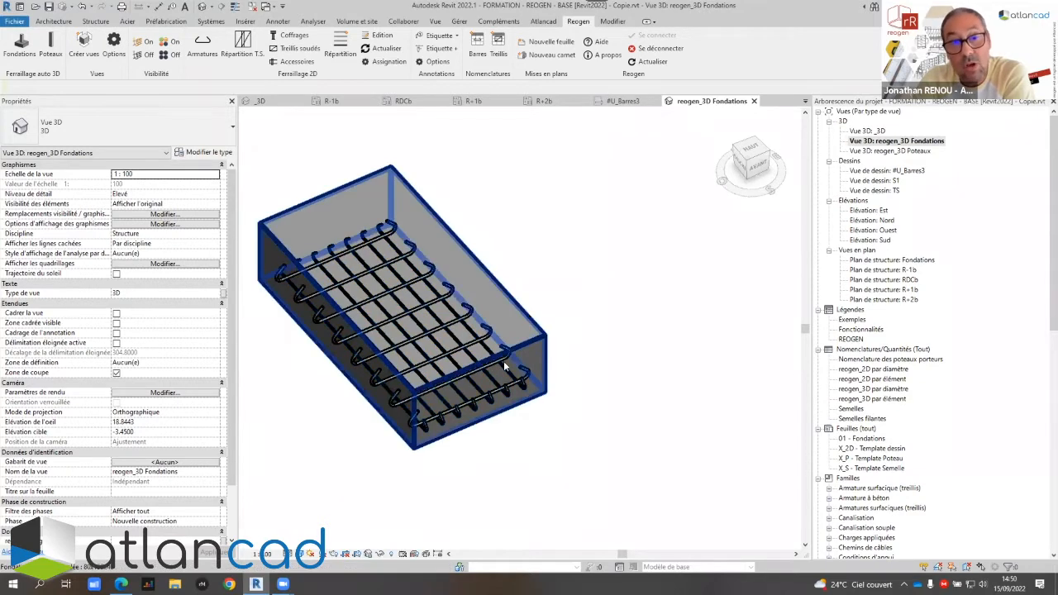
scroll(500, 381, down, 5)
scroll(511, 396, down, 5)
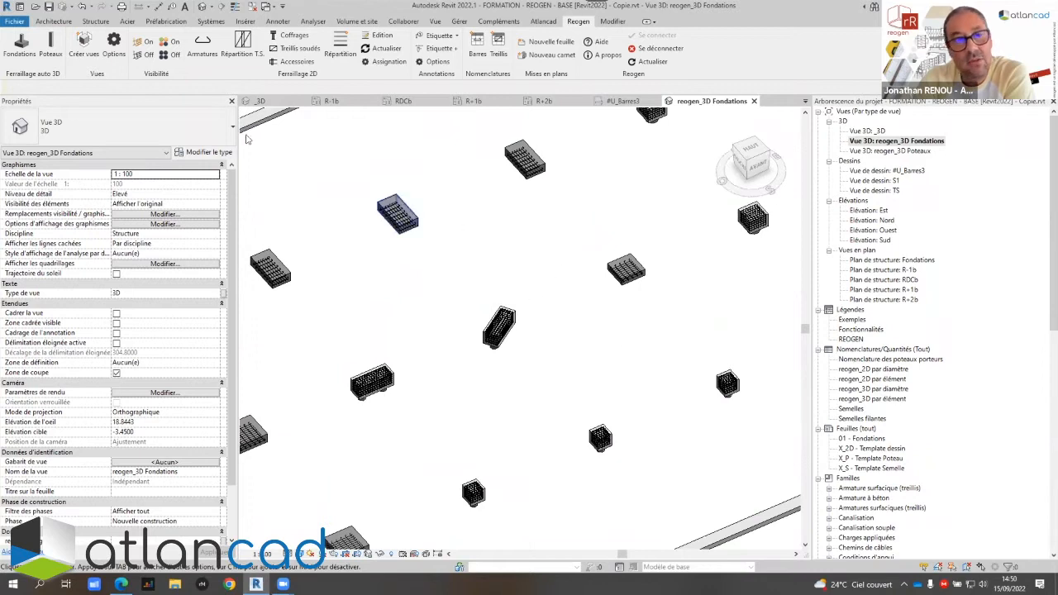
Turn on the reinforcement colours in the foundations view and inspect the coloured bottom bars of an isolated footing
click(169, 41)
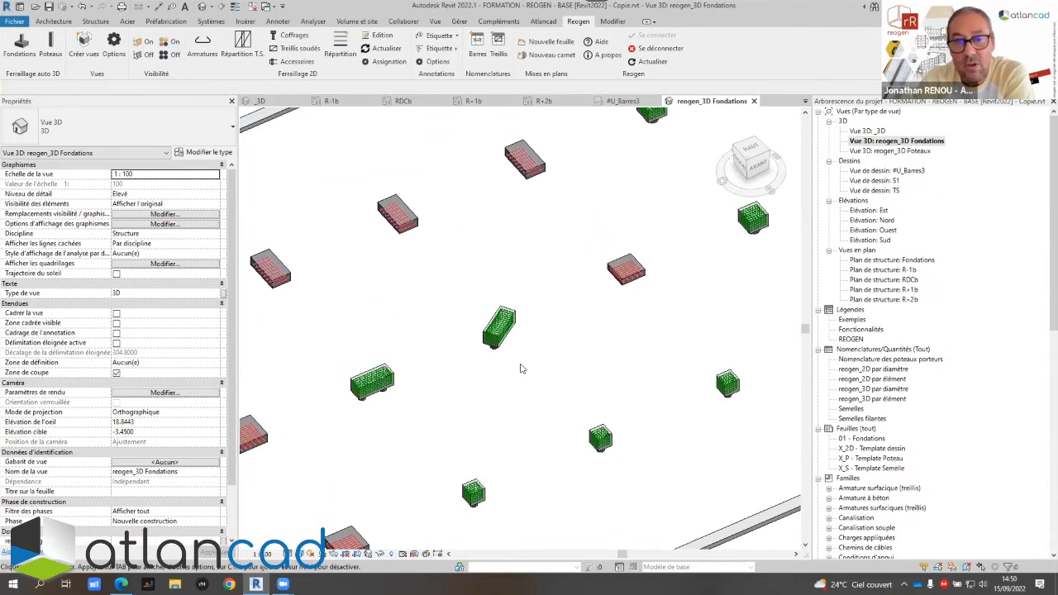
scroll(519, 369, down, 3)
scroll(331, 427, up, 6)
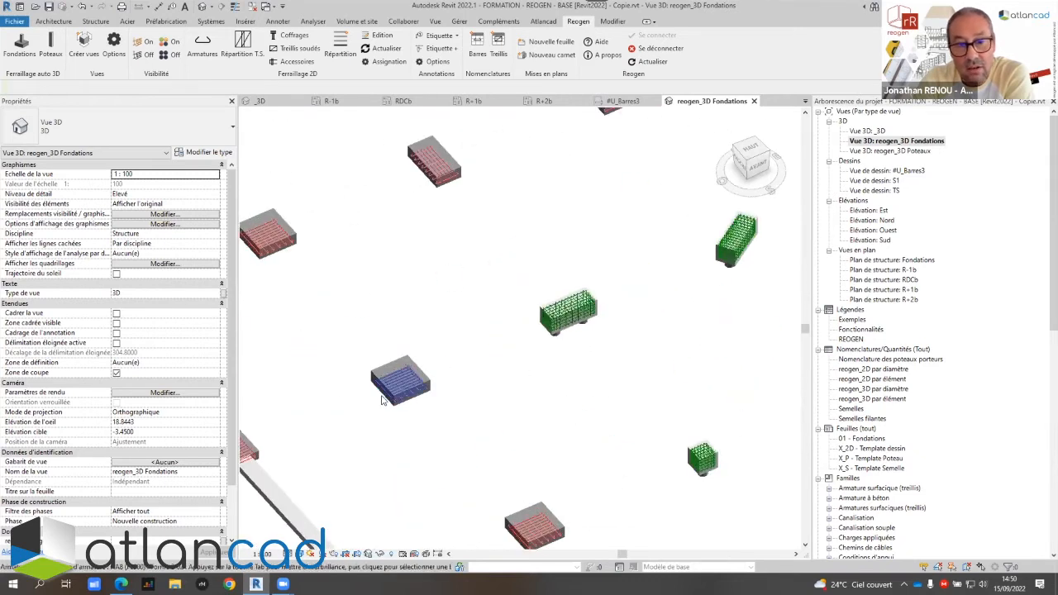
scroll(534, 436, up, 4)
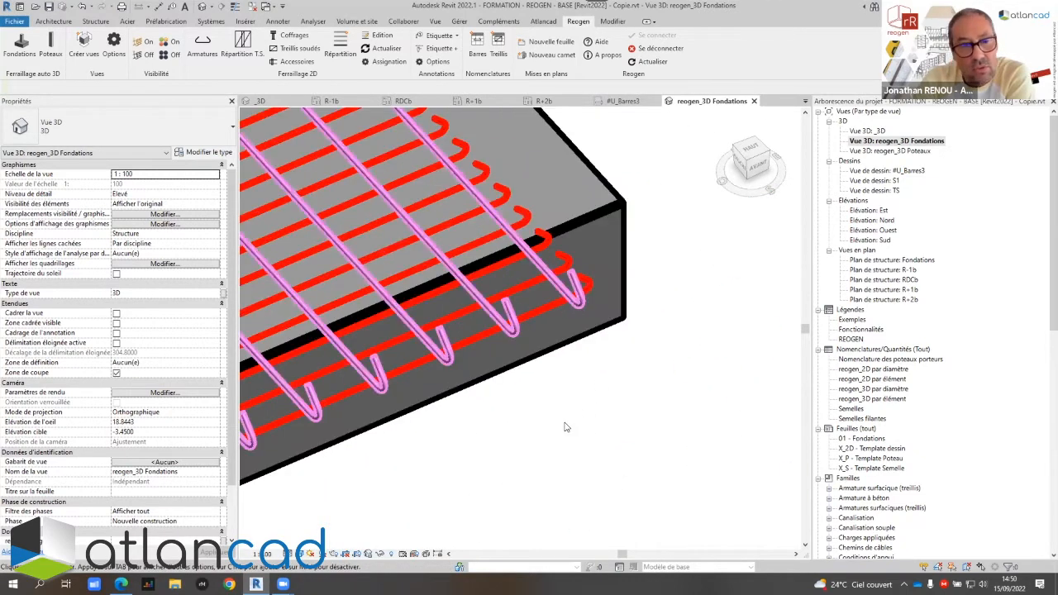
scroll(555, 409, down, 4)
middle_drag(692, 353, 190, 468)
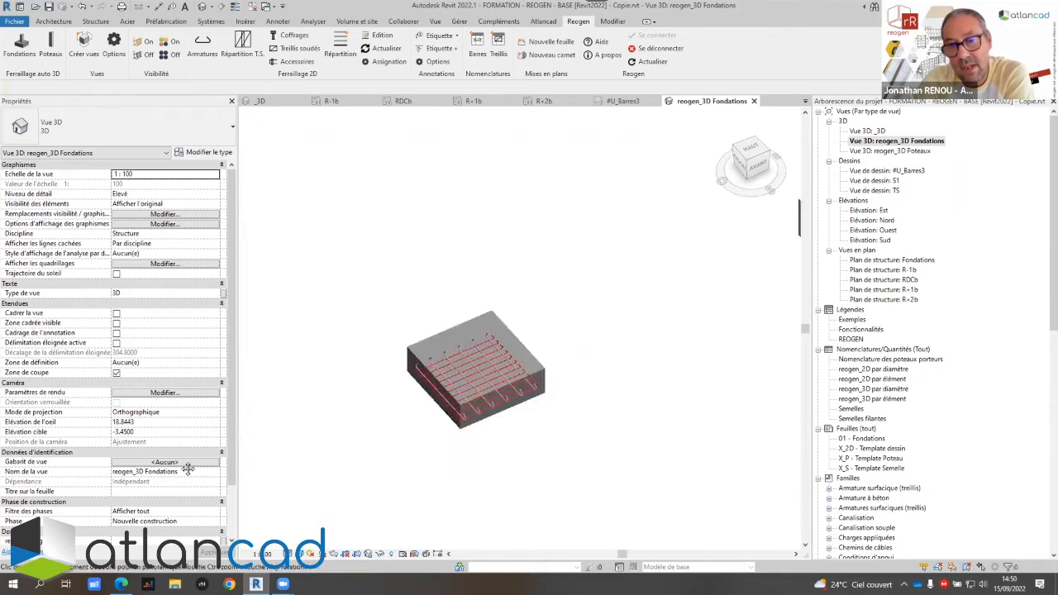
Examine the coloured reinforcement cage of the two-pile cap up close
scroll(300, 374, up, 3)
middle_drag(430, 365, 621, 314)
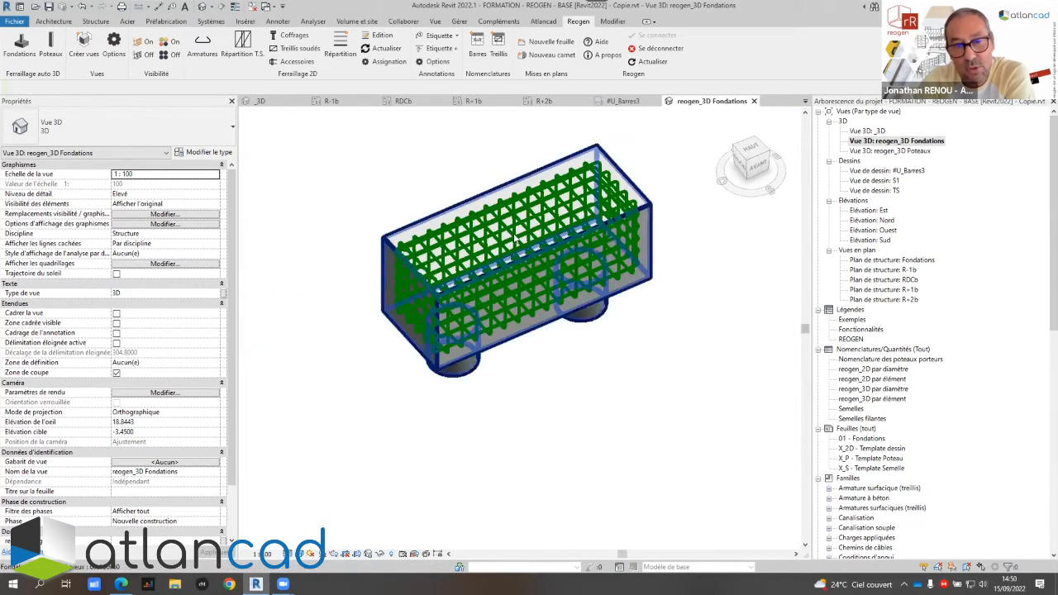
scroll(523, 388, down, 2)
middle_drag(612, 401, 461, 399)
scroll(481, 375, down, 3)
scroll(496, 368, down, 2)
scroll(429, 364, up, 4)
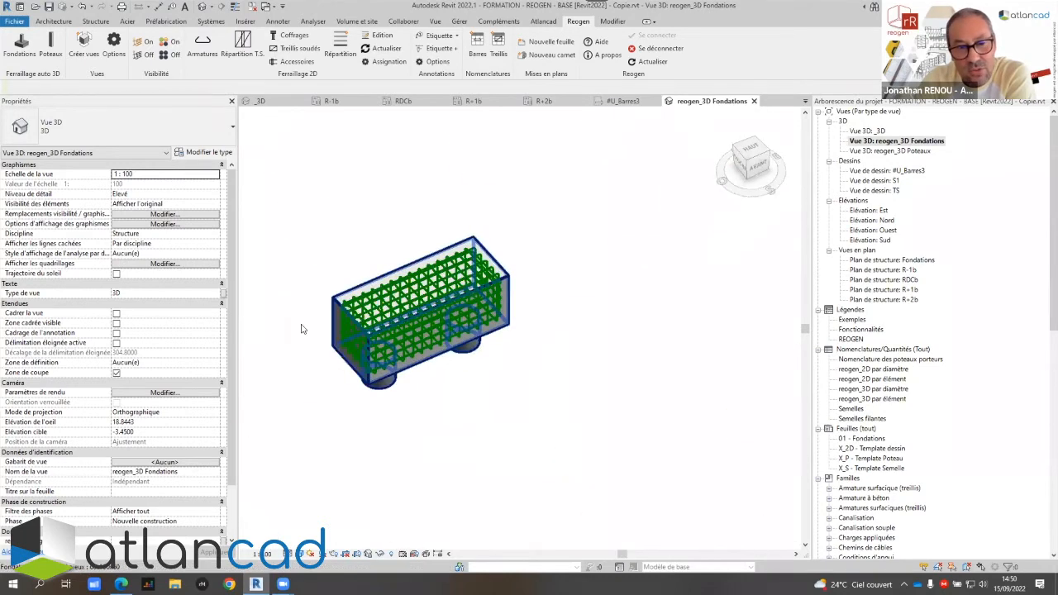
scroll(352, 327, up, 3)
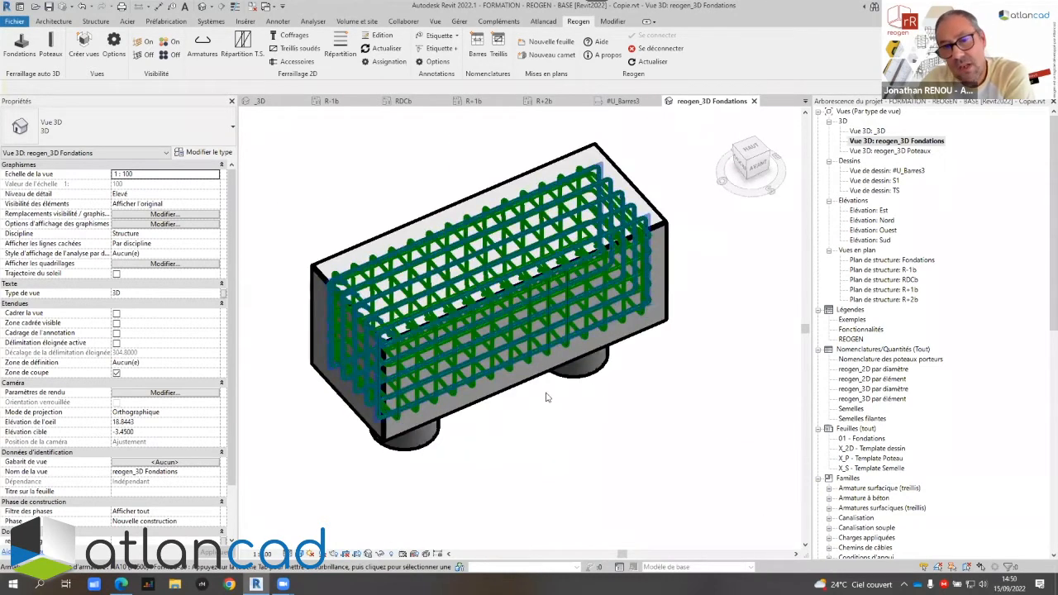
scroll(600, 419, down, 3)
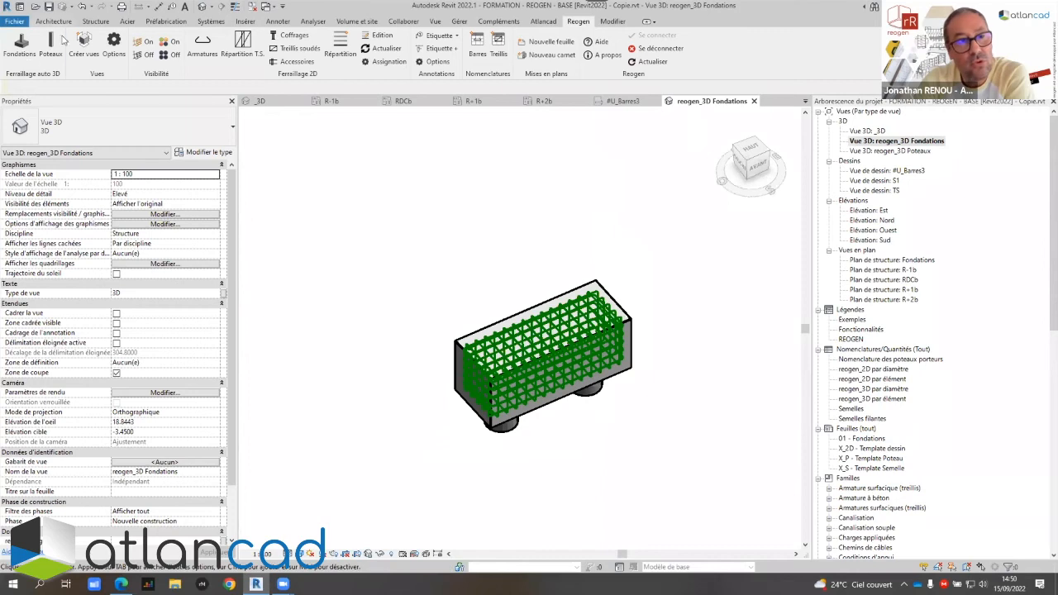
Reinforce the C2 foundations with scenario f3, using 14 mm bars of shape 2-02 parallel to A
click(13, 51)
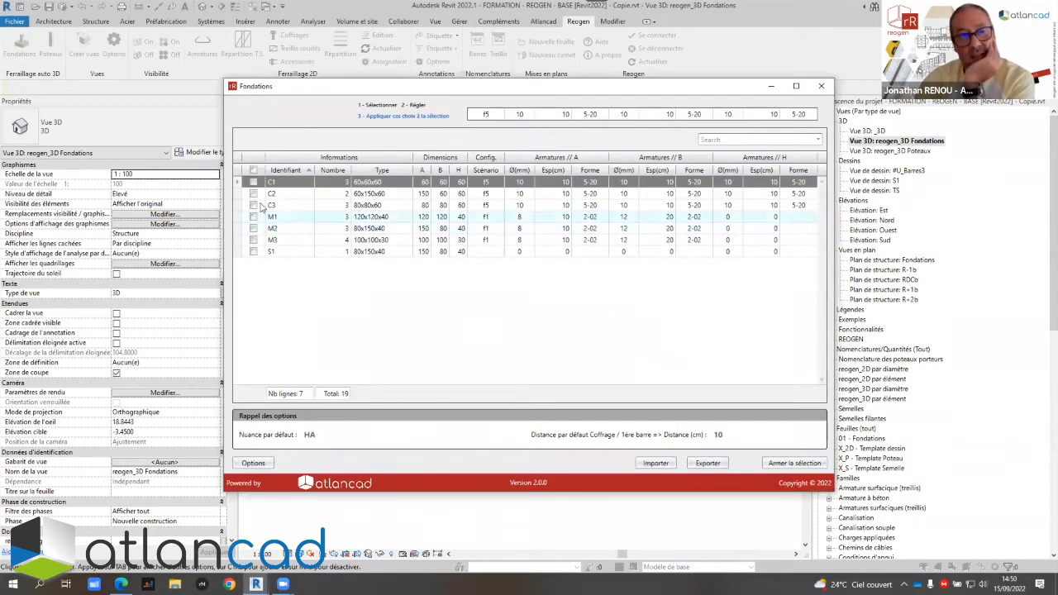
click(253, 193)
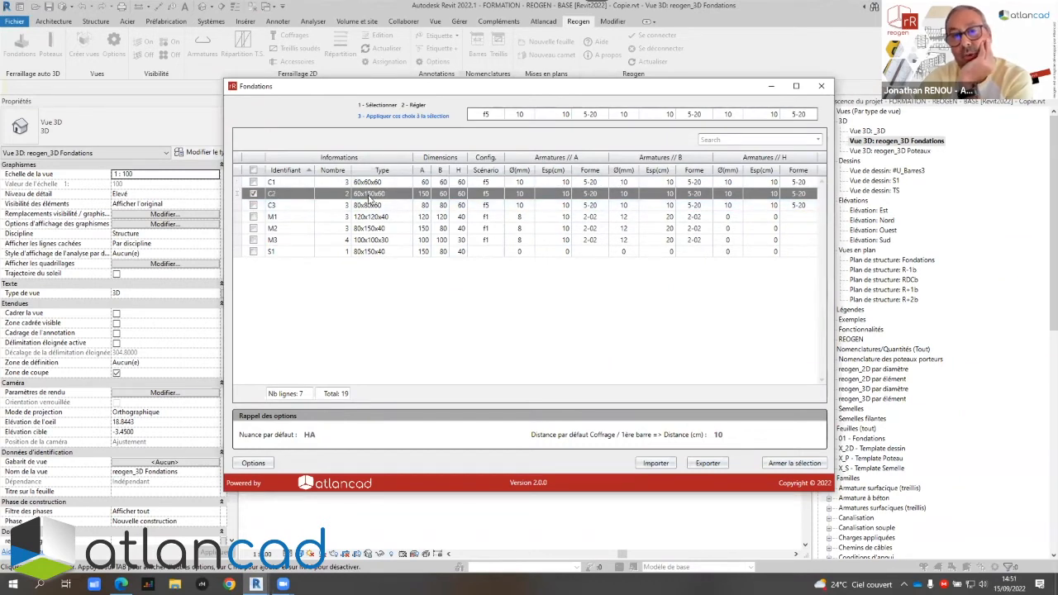
click(498, 193)
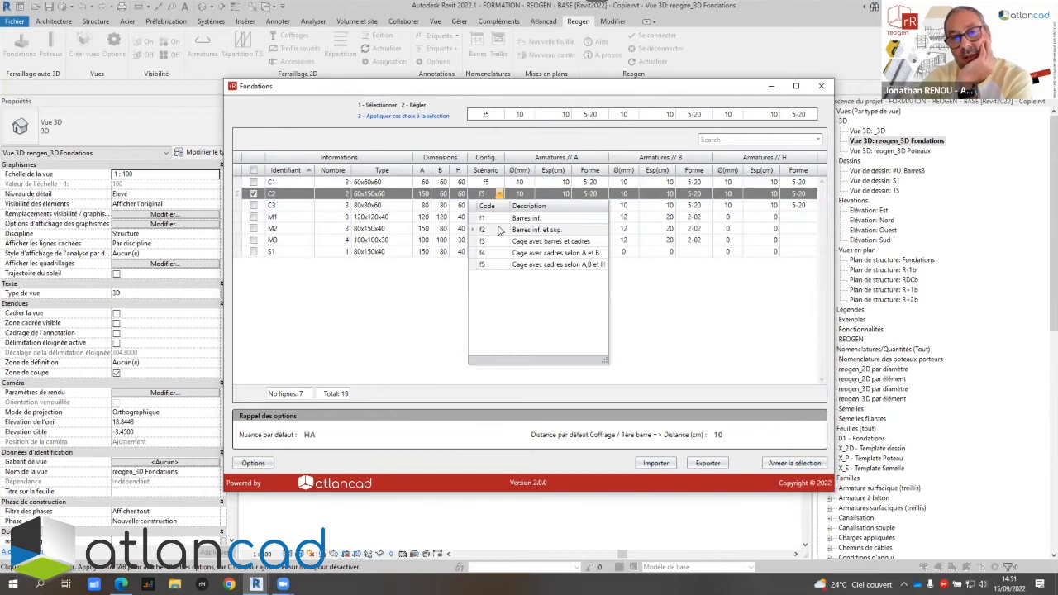
click(526, 197)
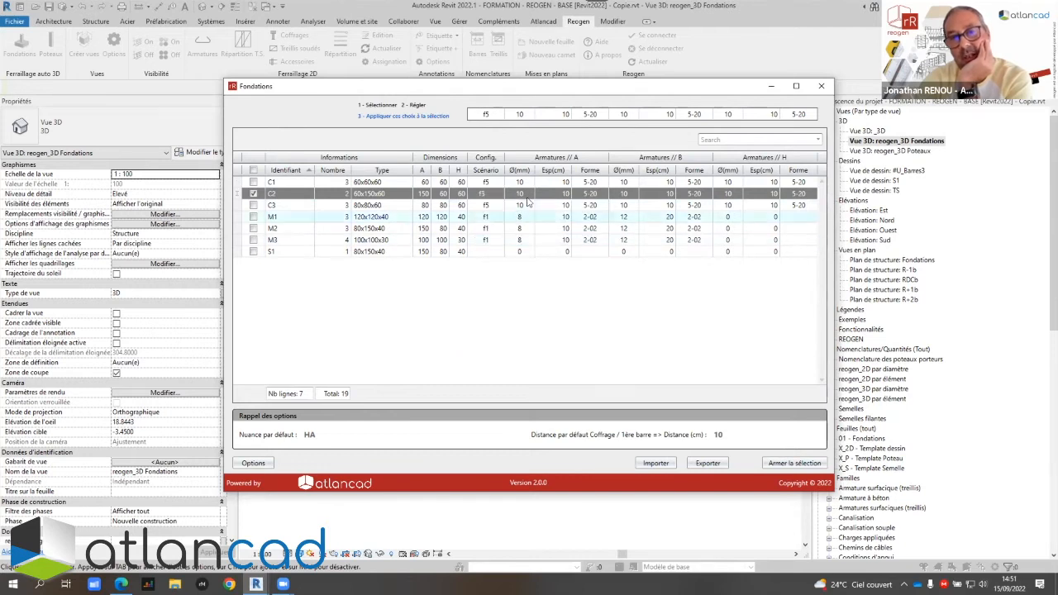
click(528, 197)
click(519, 247)
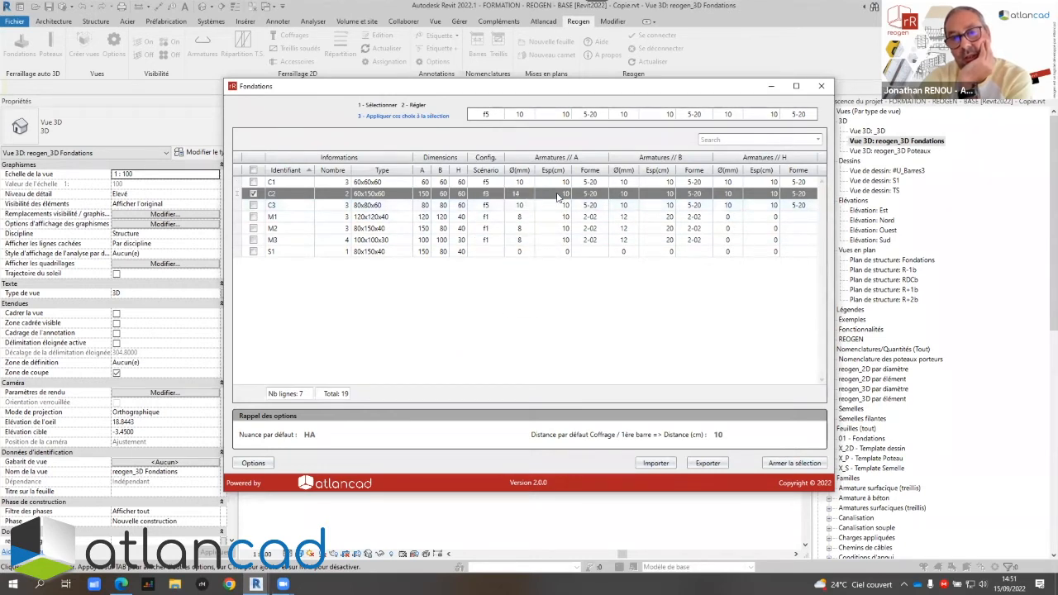
click(589, 195)
click(636, 277)
click(780, 464)
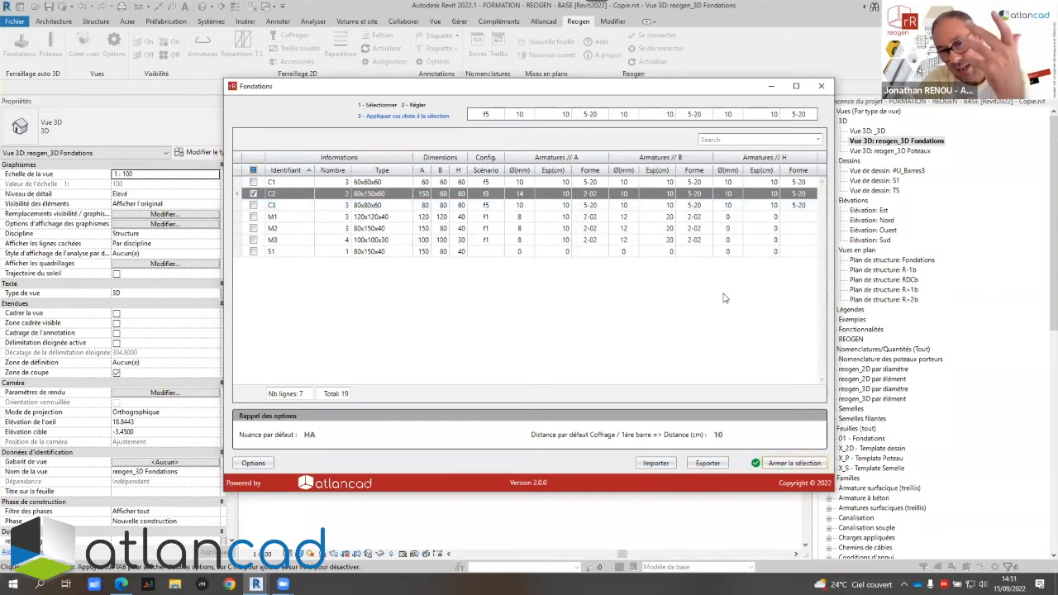
click(820, 86)
Turn on the reinforcement colours and examine the two-pile cap's new cage, followed by the surrounding foundations
scroll(497, 407, up, 4)
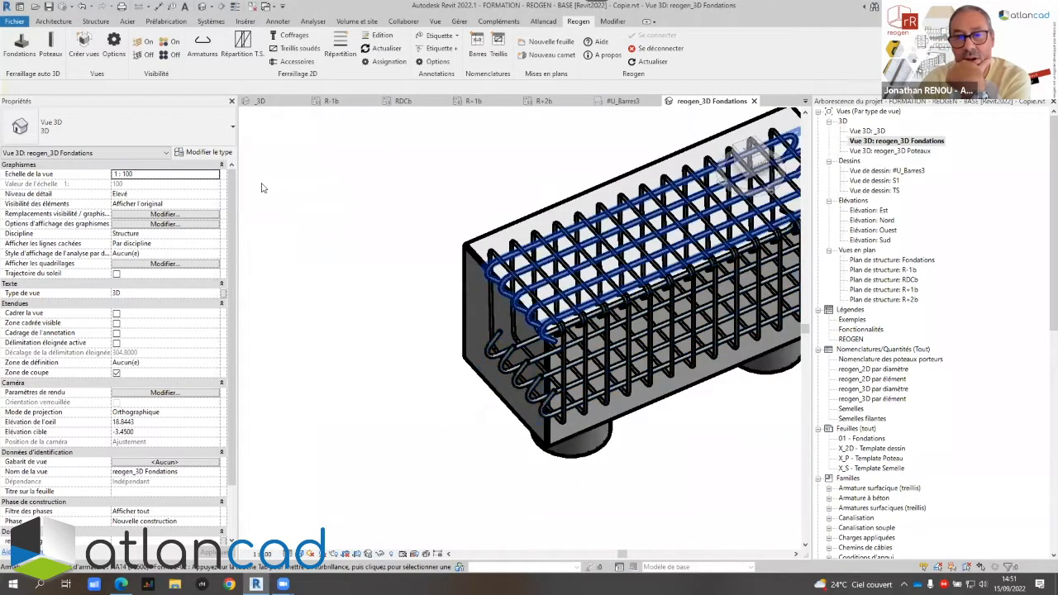
click(170, 42)
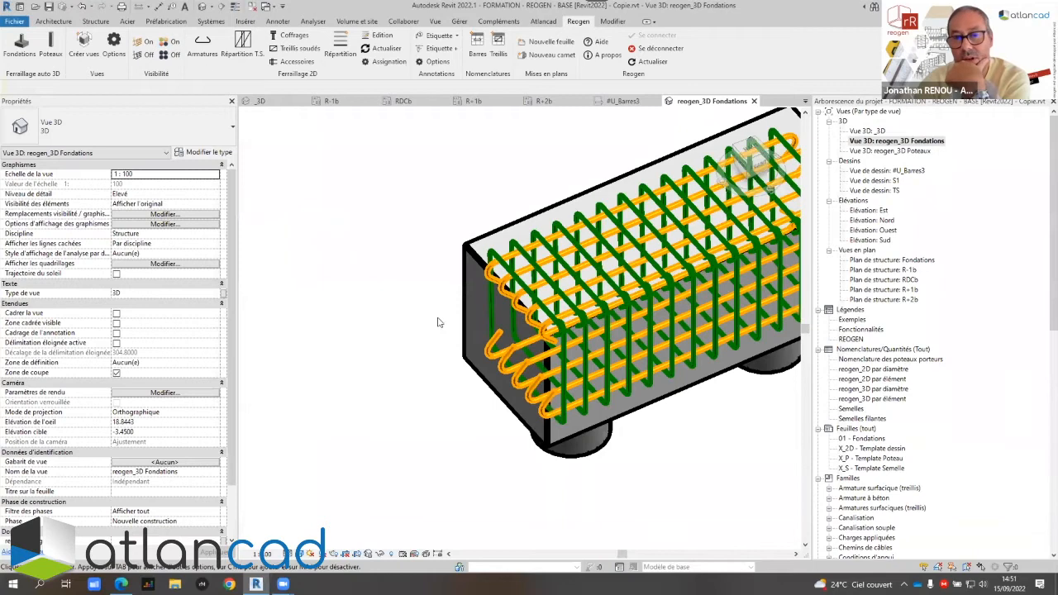
scroll(570, 364, down, 5)
scroll(601, 375, up, 1)
scroll(578, 355, up, 1)
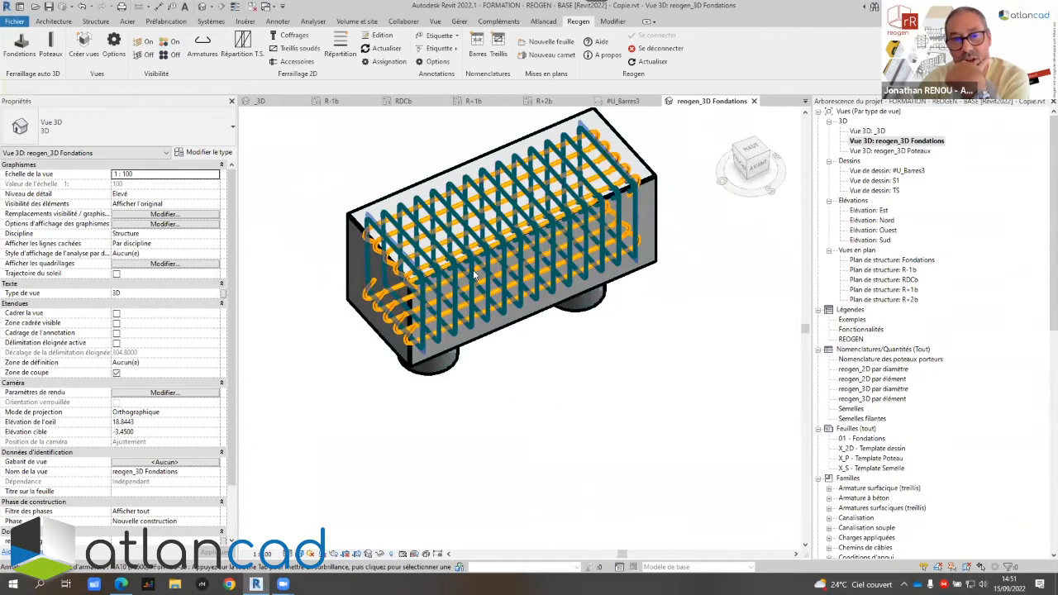
middle_drag(422, 263, 434, 288)
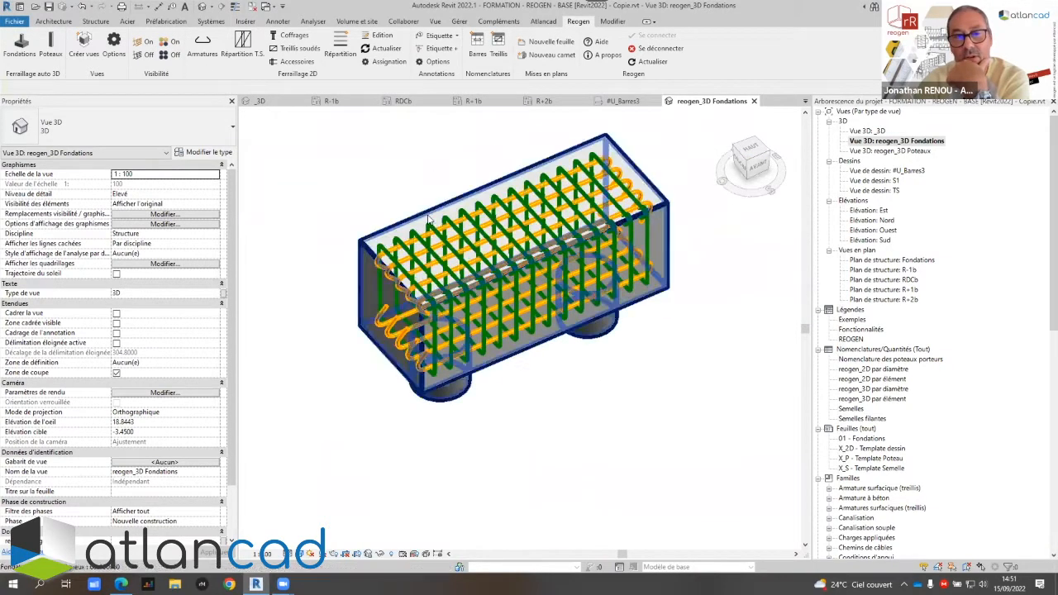
scroll(456, 259, down, 5)
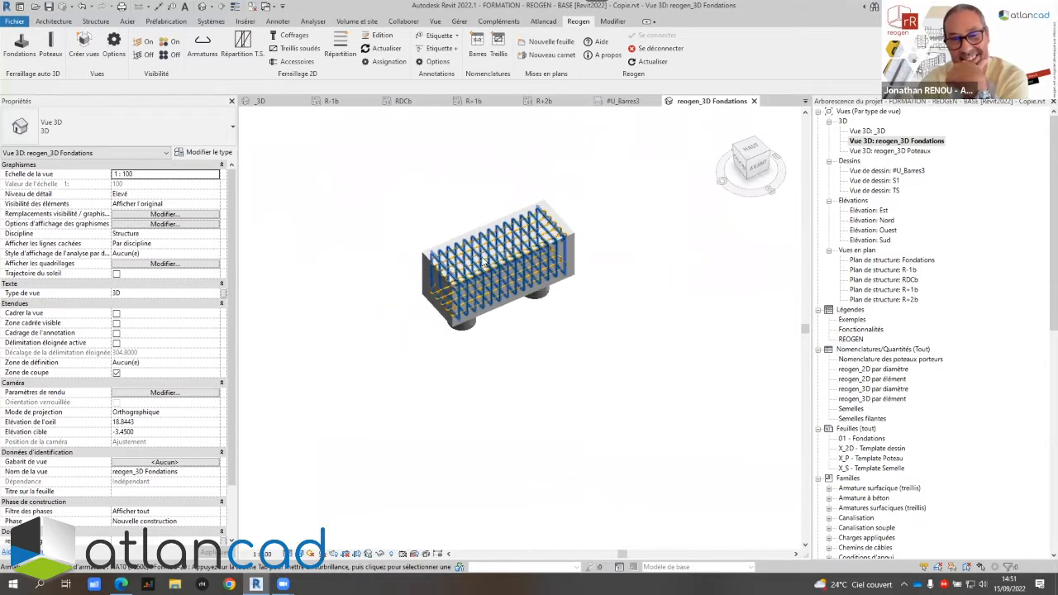
middle_drag(456, 260, 510, 307)
scroll(463, 285, down, 3)
middle_drag(432, 270, 488, 256)
scroll(489, 256, down, 3)
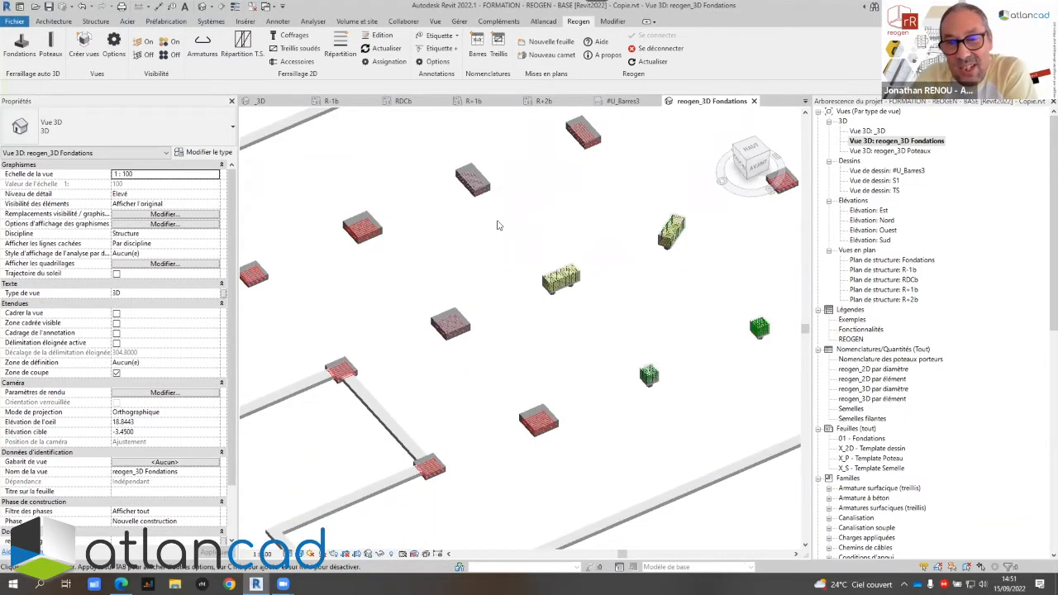
Turn off the reinforcement colours and hide the reinforcement in the foundations view
click(169, 56)
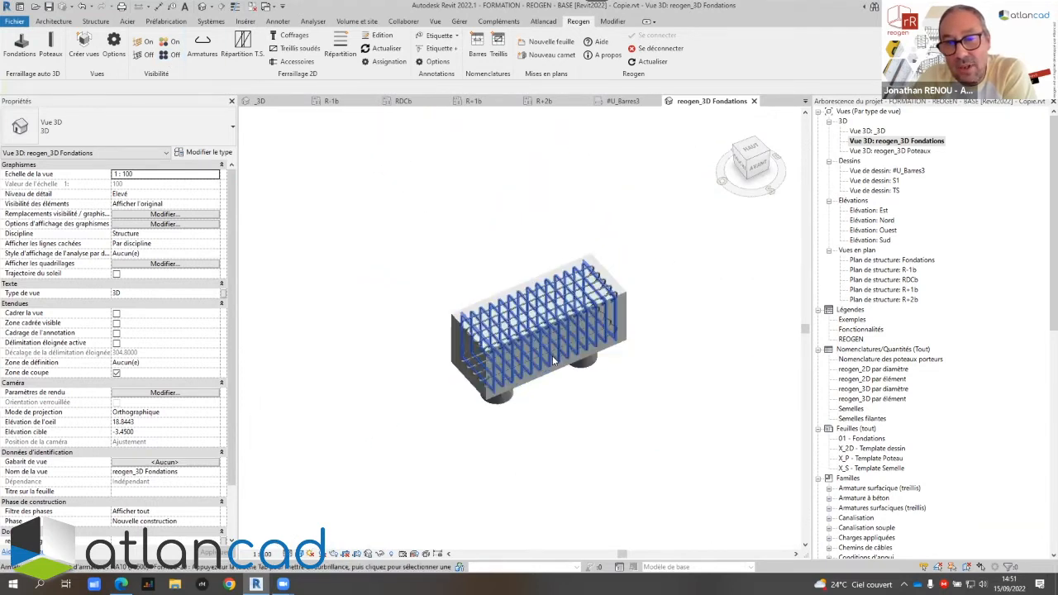
click(143, 54)
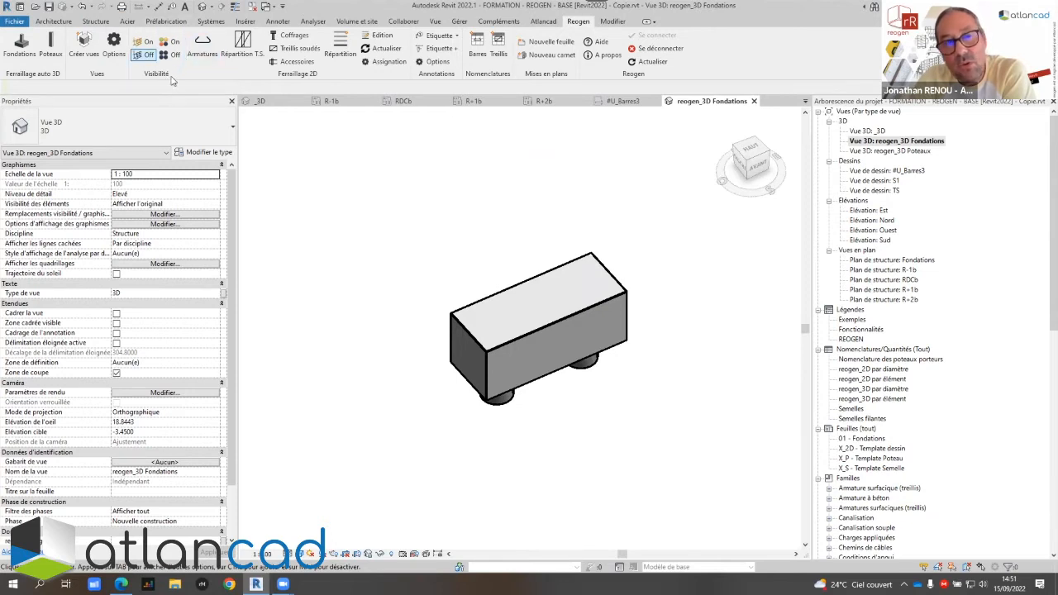
scroll(397, 321, down, 5)
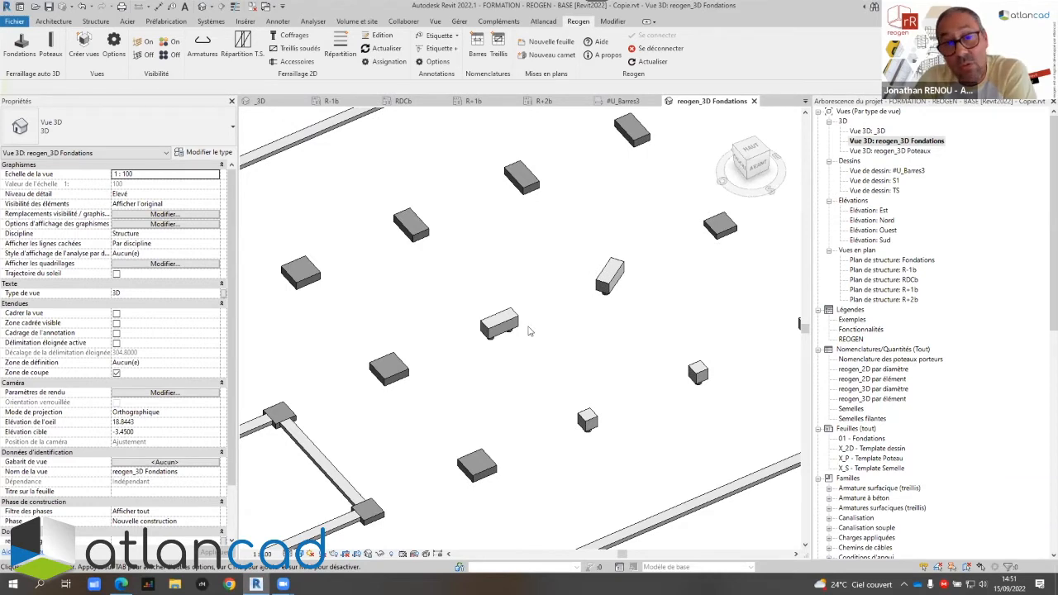
scroll(449, 305, down, 3)
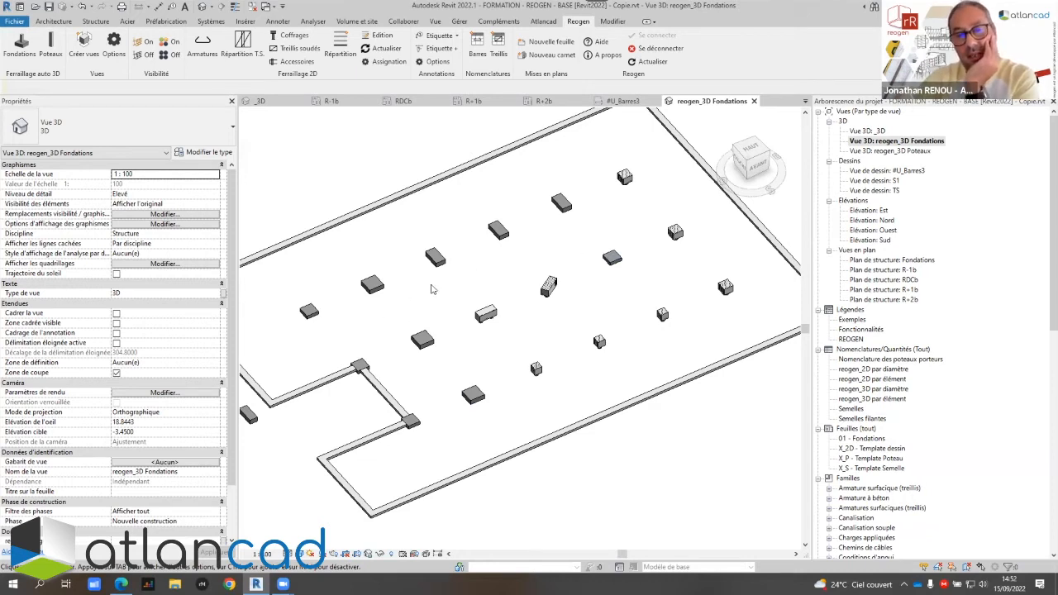
Open the automatic column reinforcement settings and import the column data from importColumn.xlsx
click(50, 48)
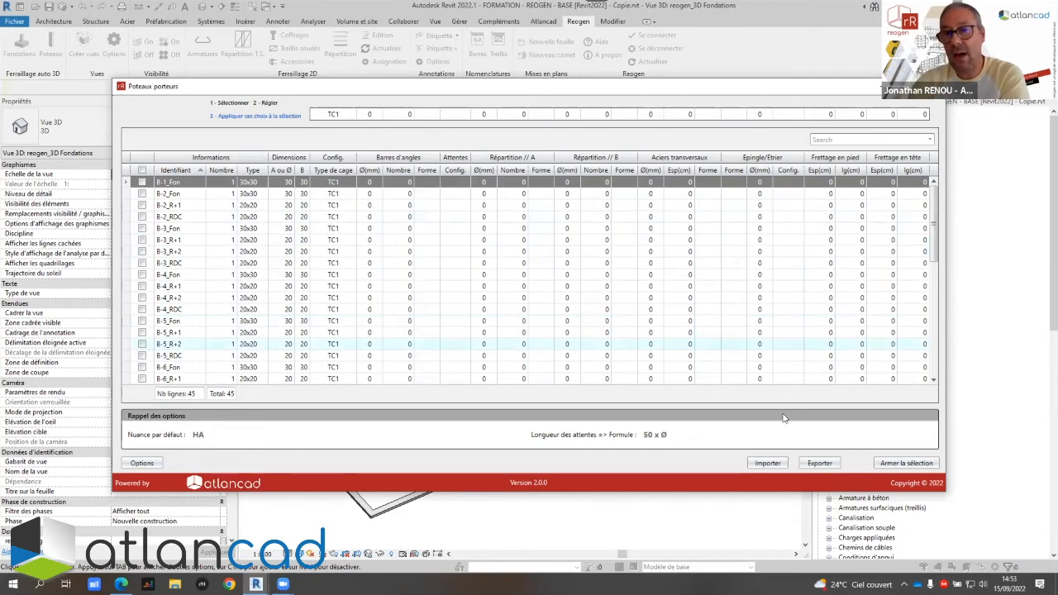
click(767, 464)
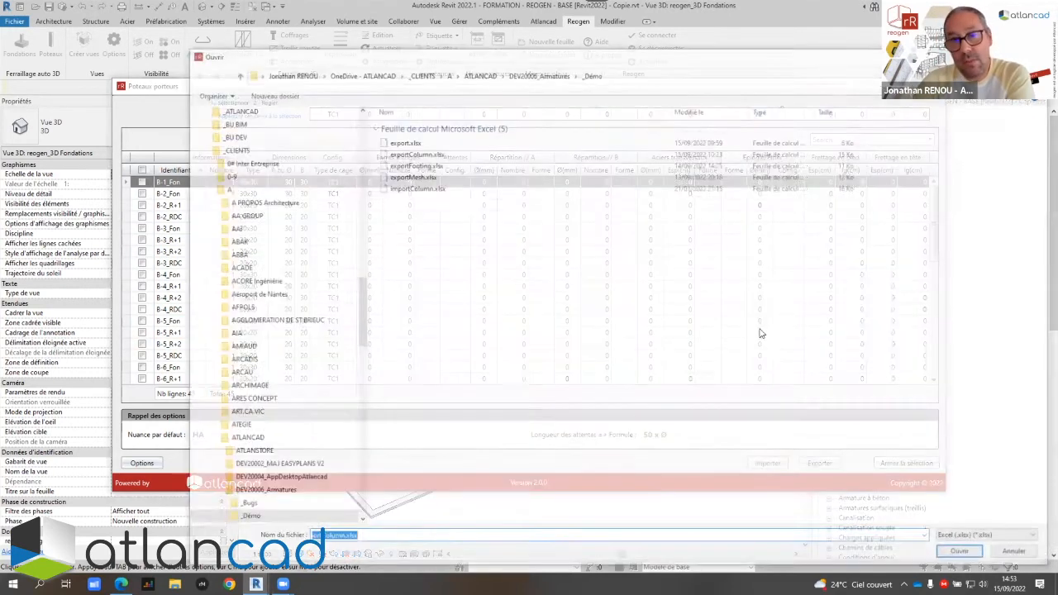
click(440, 189)
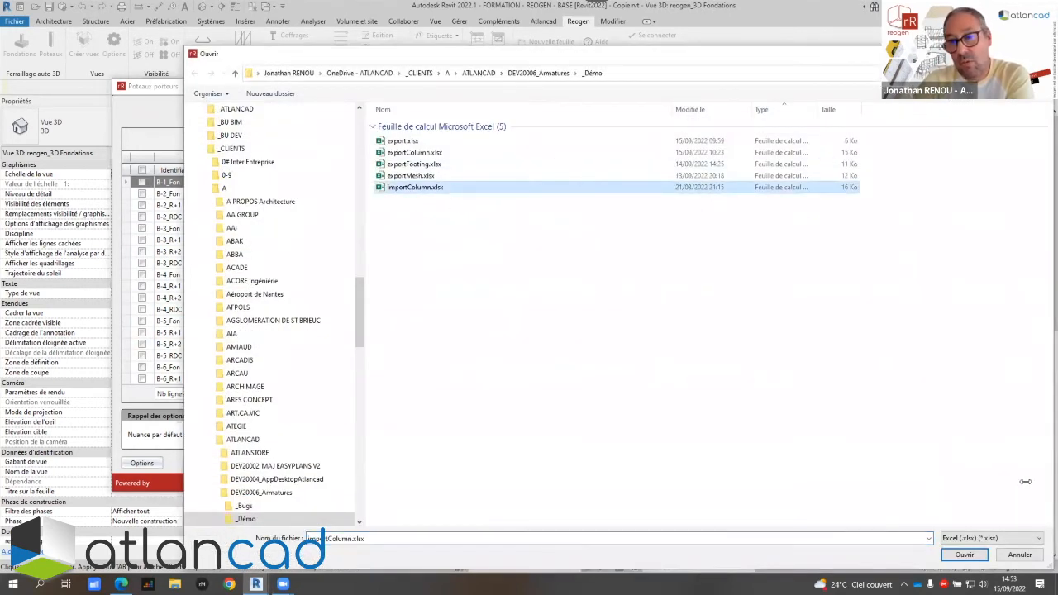
click(962, 556)
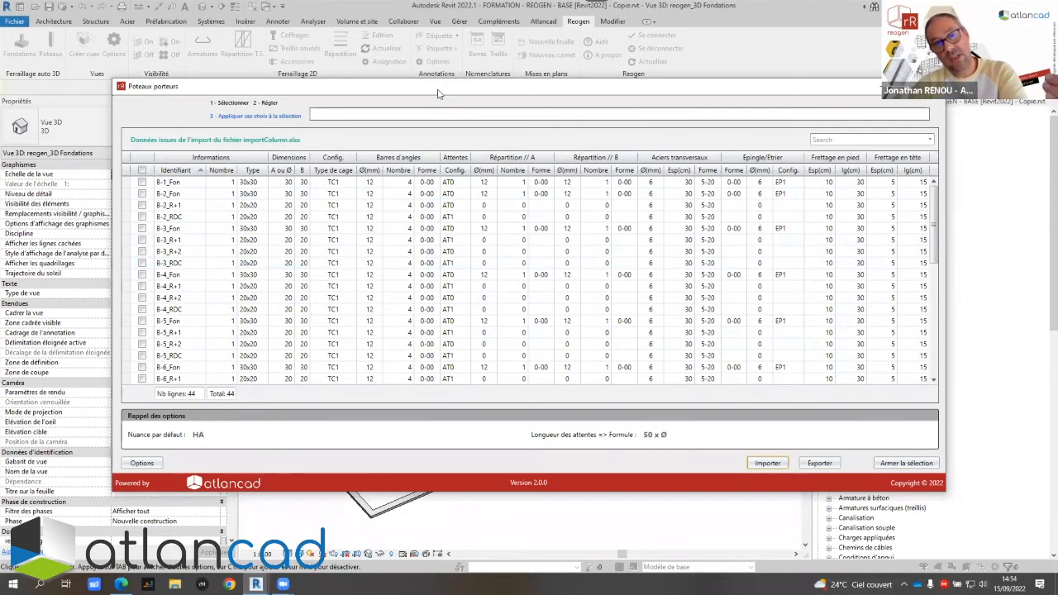
drag(439, 94, 419, 93)
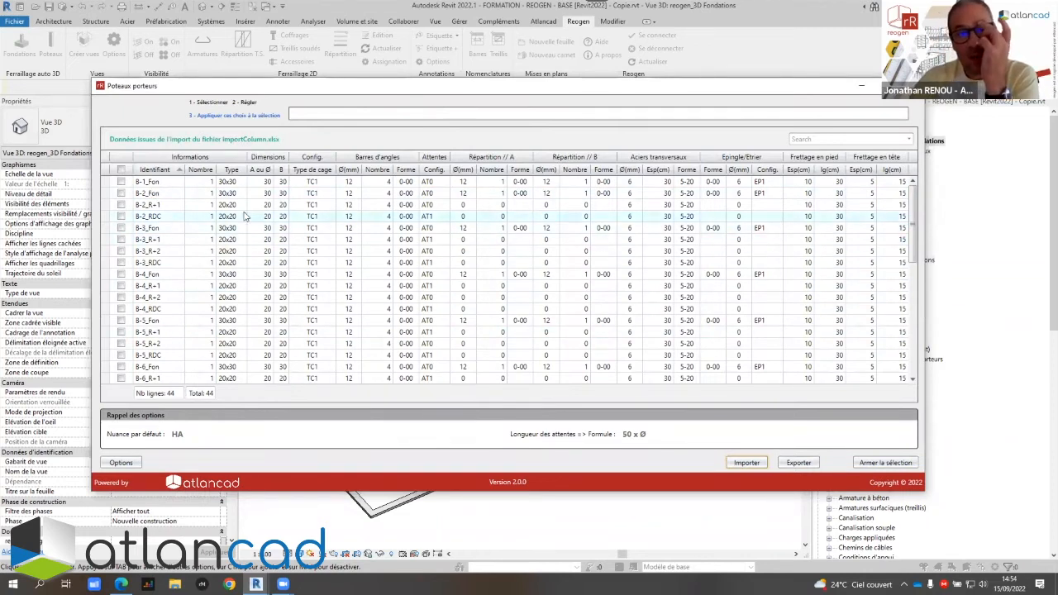
Apply only the hooked pin shape for Epingle/Etrier to all the imported columns and generate their reinforcement
mouse_move(721, 195)
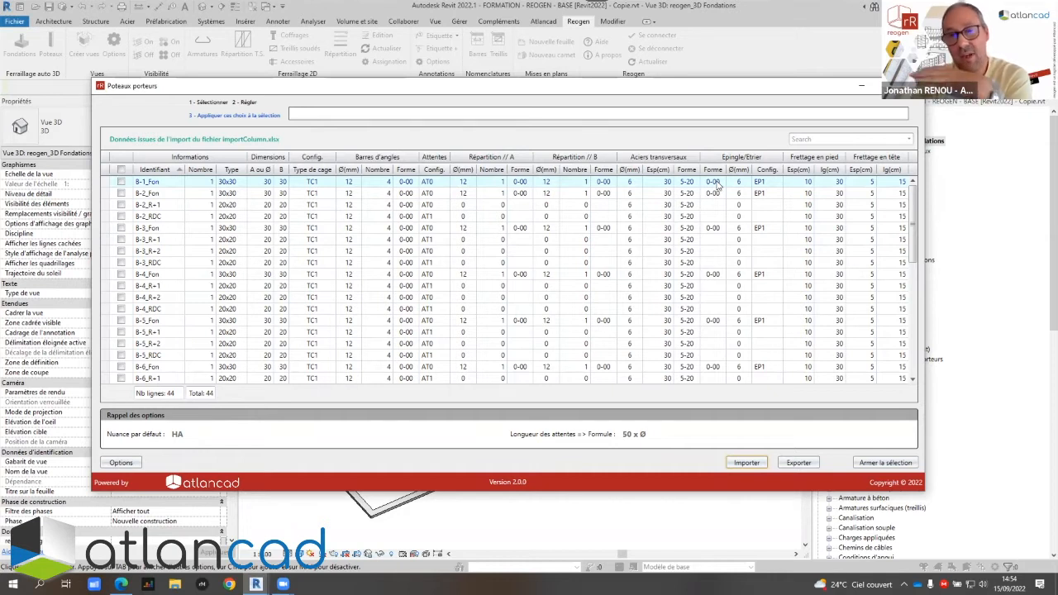
click(120, 170)
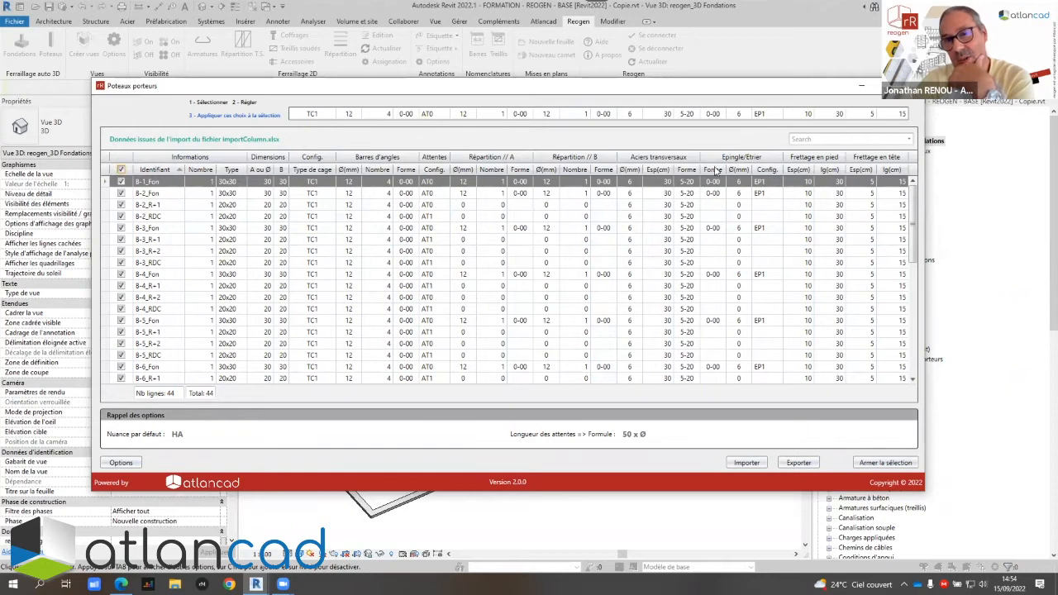
click(708, 118)
click(737, 260)
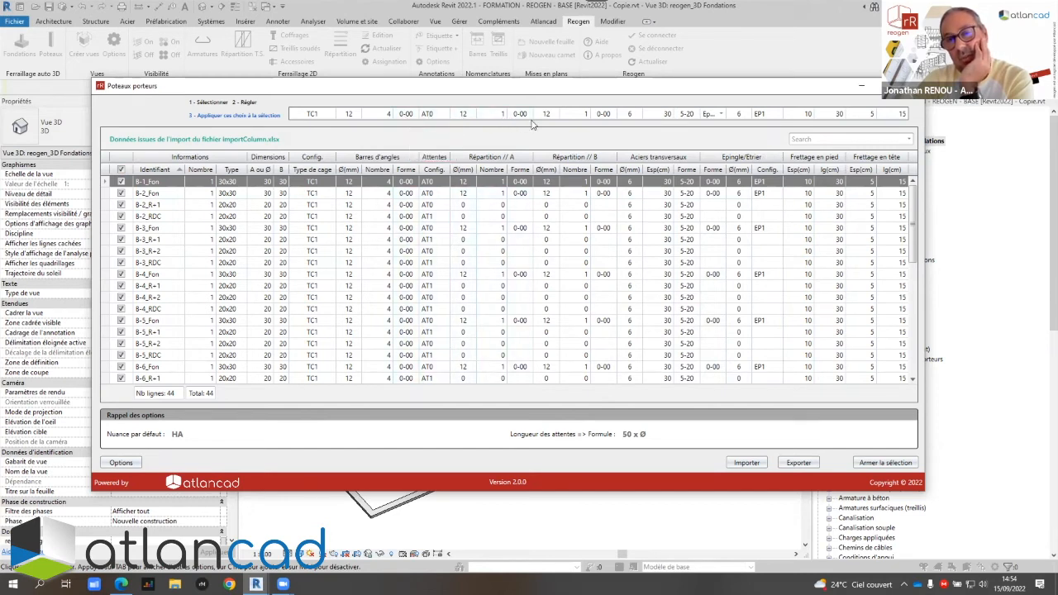
click(711, 119)
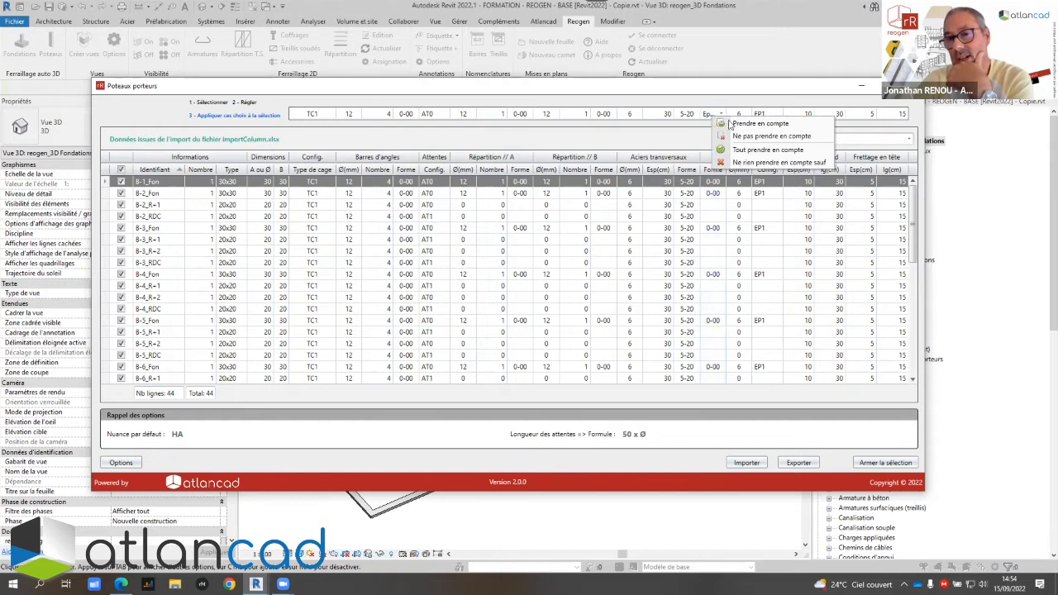
click(754, 163)
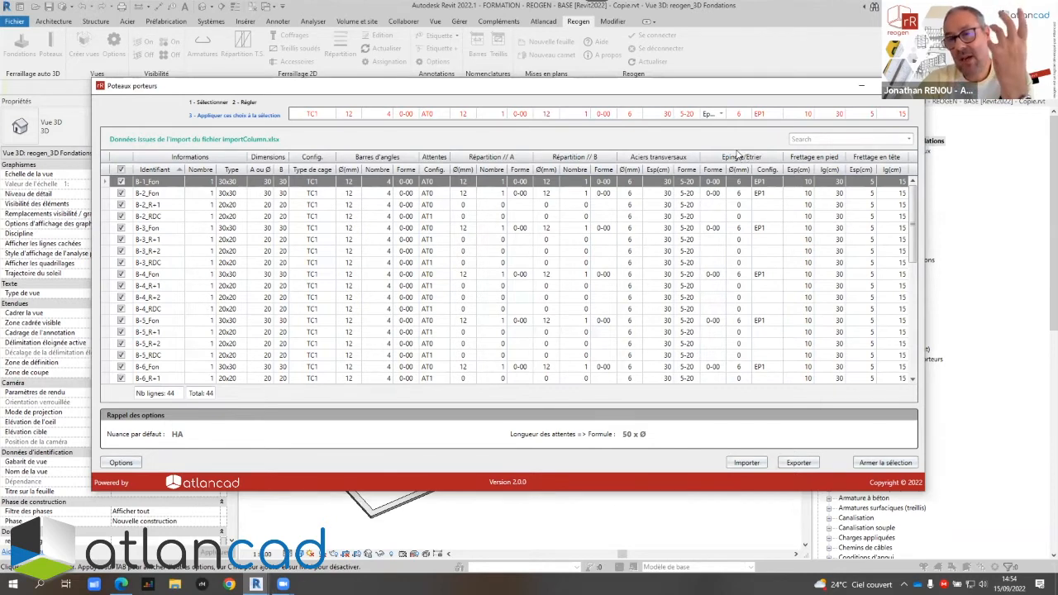
click(713, 115)
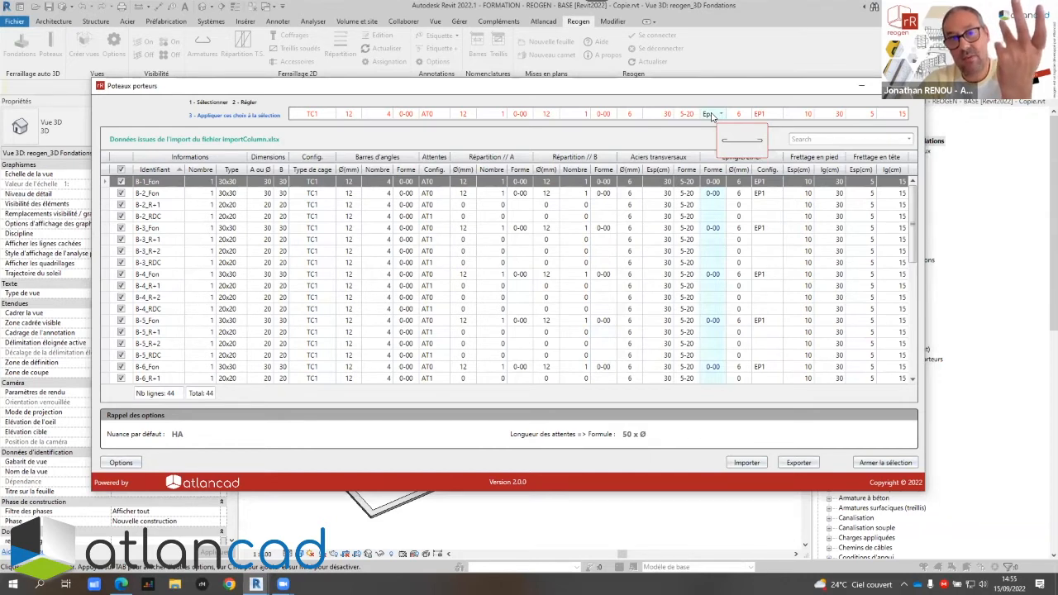
click(741, 140)
click(234, 115)
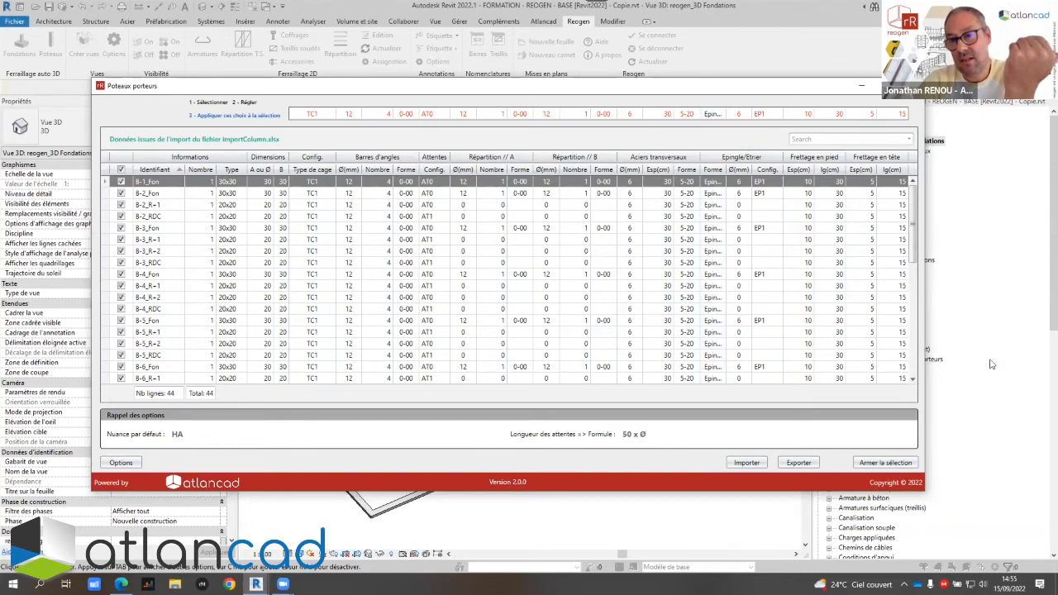
click(882, 463)
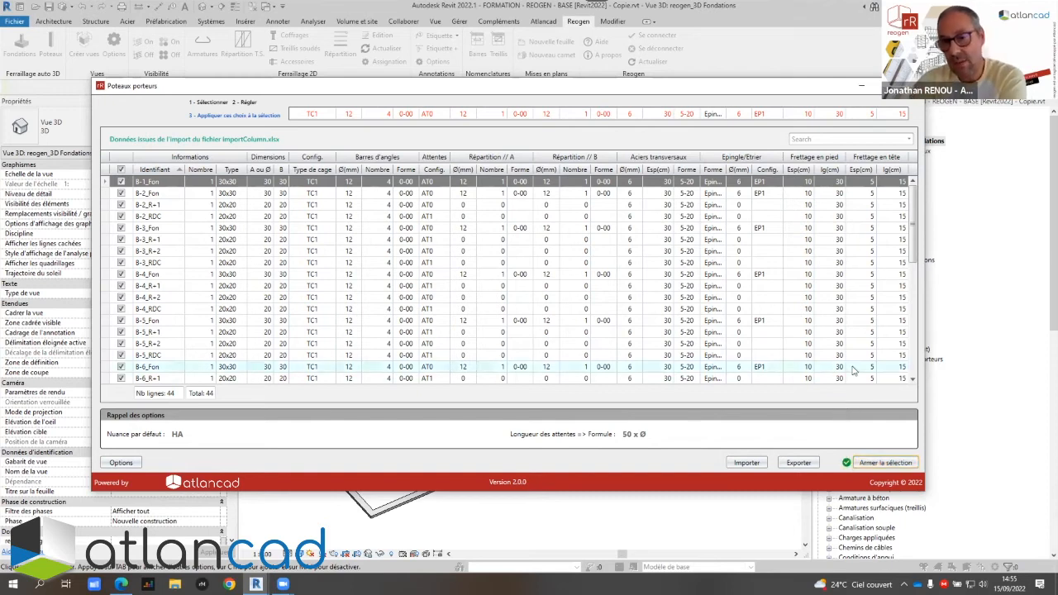
click(912, 86)
Open the 3D view reogen_3D Poteaux and inspect the reinforcement cages of a column stack up close
click(880, 154)
double_click(879, 154)
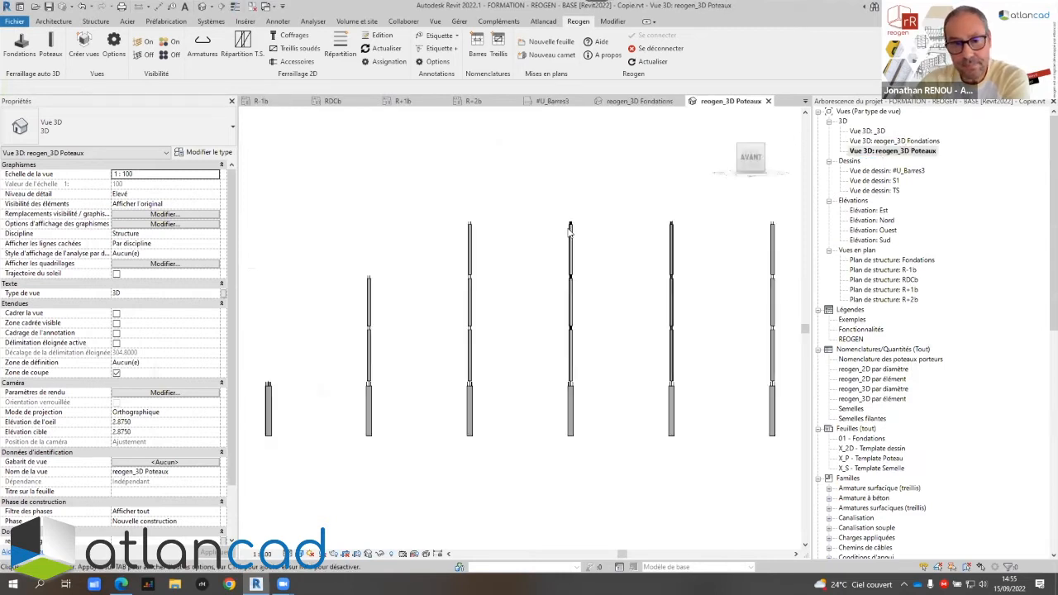
shift+middle_drag(523, 228, 536, 334)
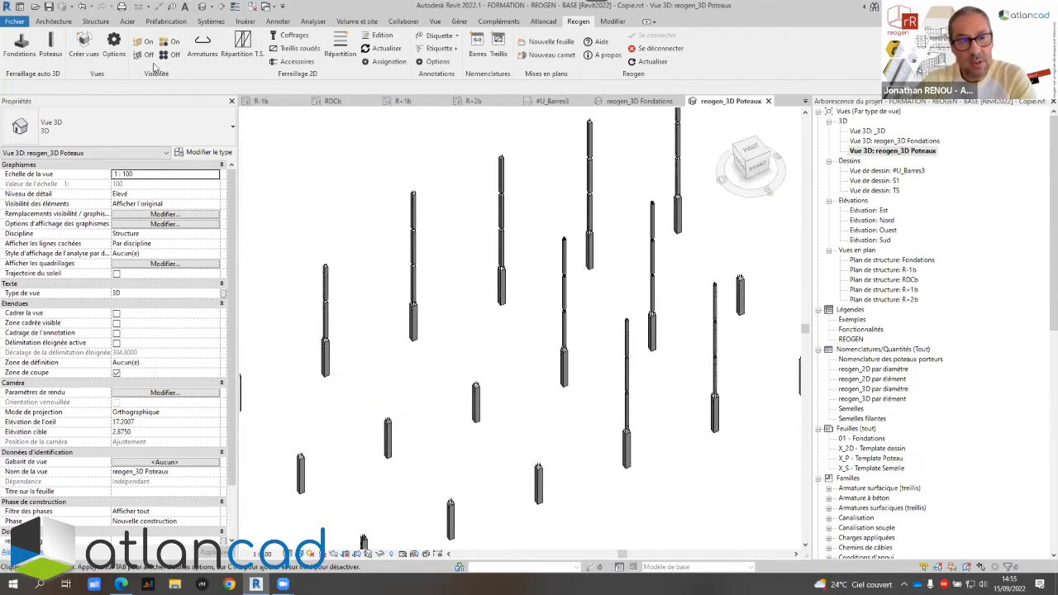
scroll(536, 334, up, 8)
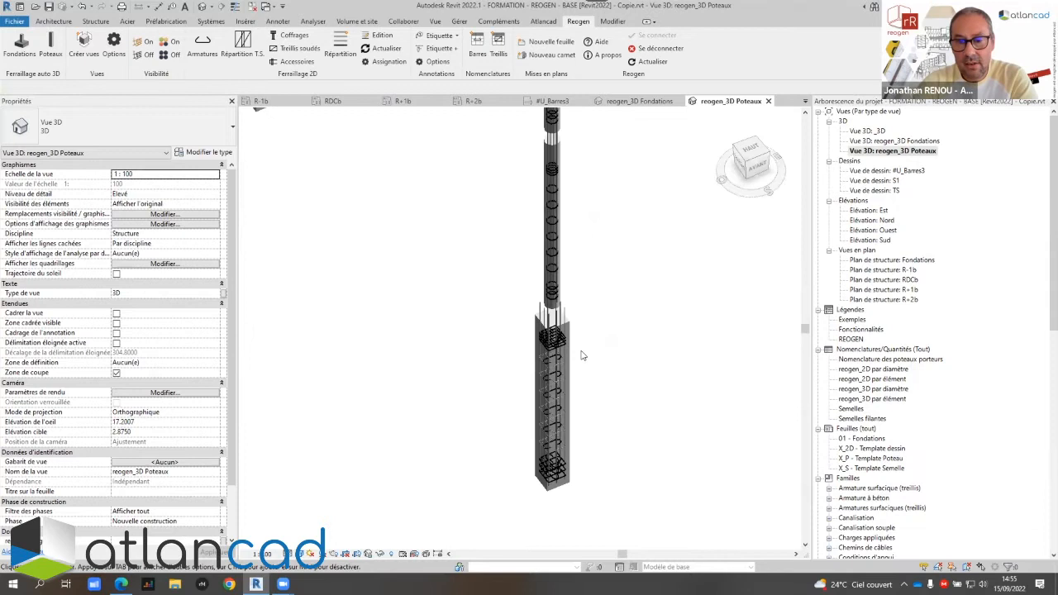
middle_drag(610, 365, 592, 191)
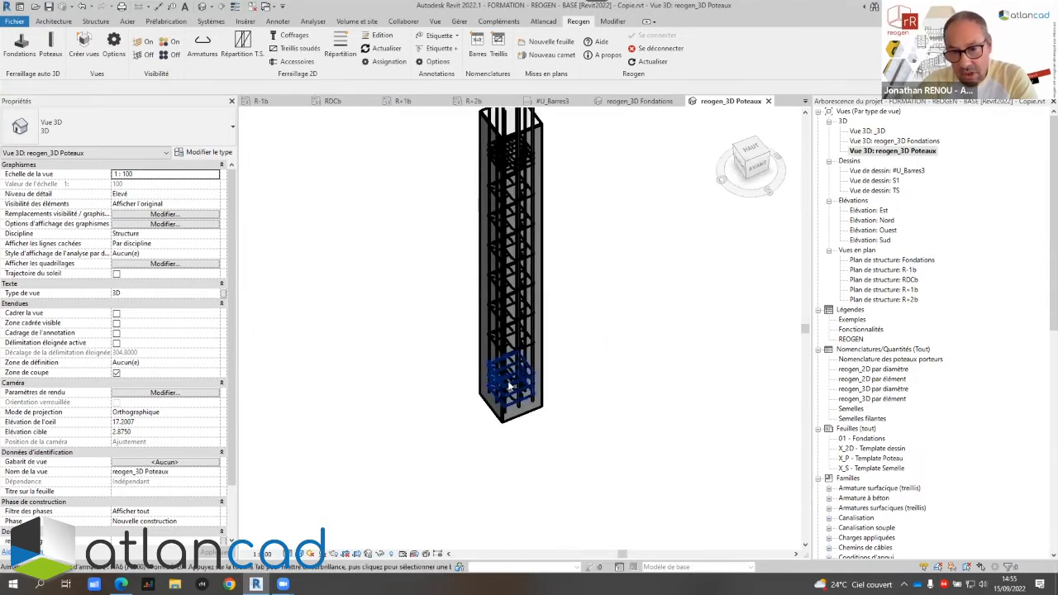
scroll(454, 316, down, 6)
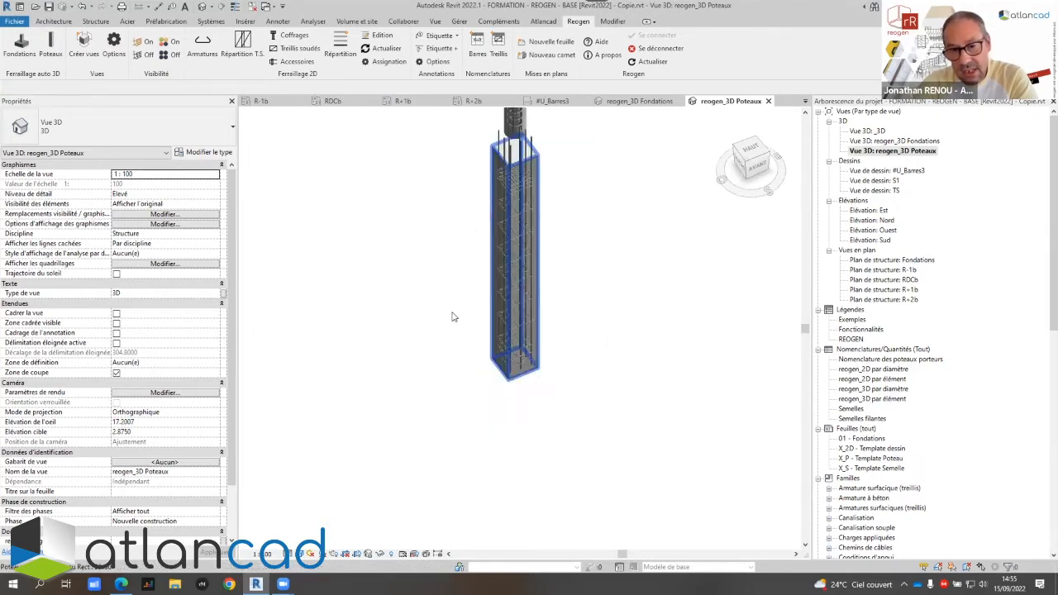
scroll(576, 382, up, 3)
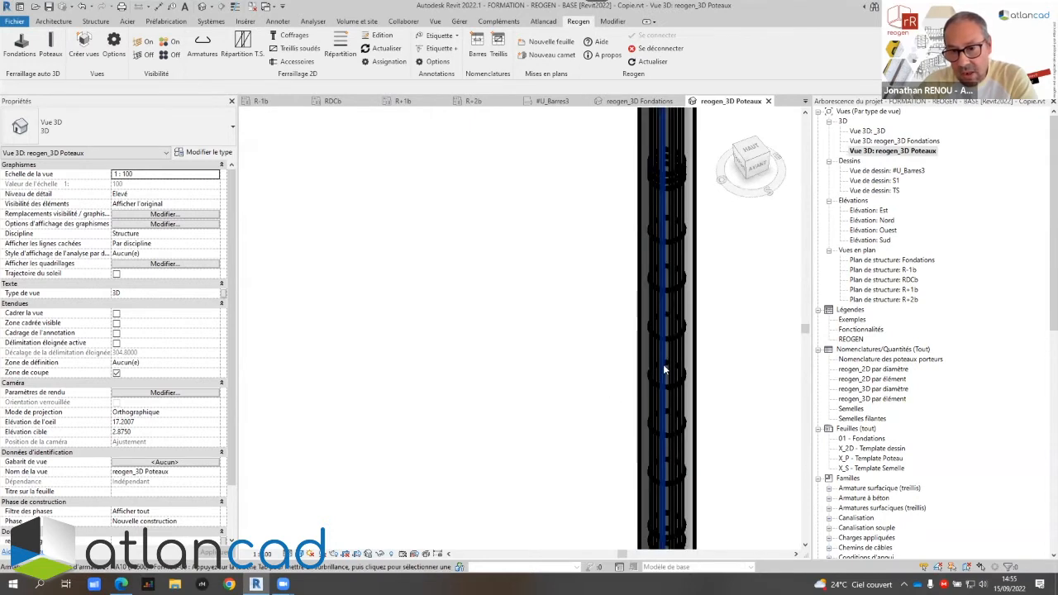
Turn on the reinforcement colours in the 3D column view and inspect the coloured cages up close
scroll(550, 347, down, 2)
scroll(545, 347, down, 2)
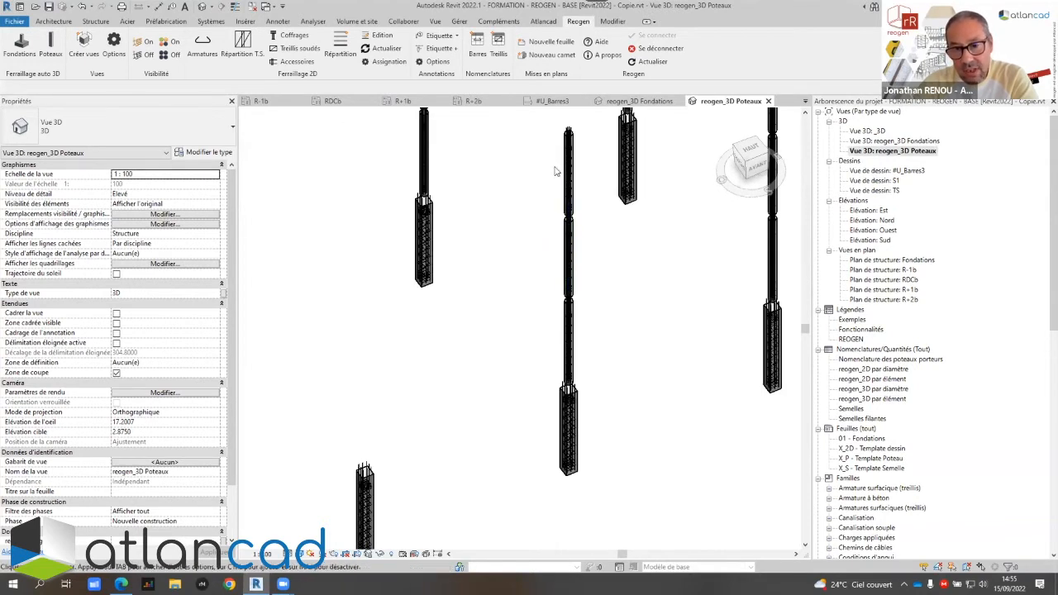
scroll(496, 352, down, 2)
scroll(494, 322, up, 6)
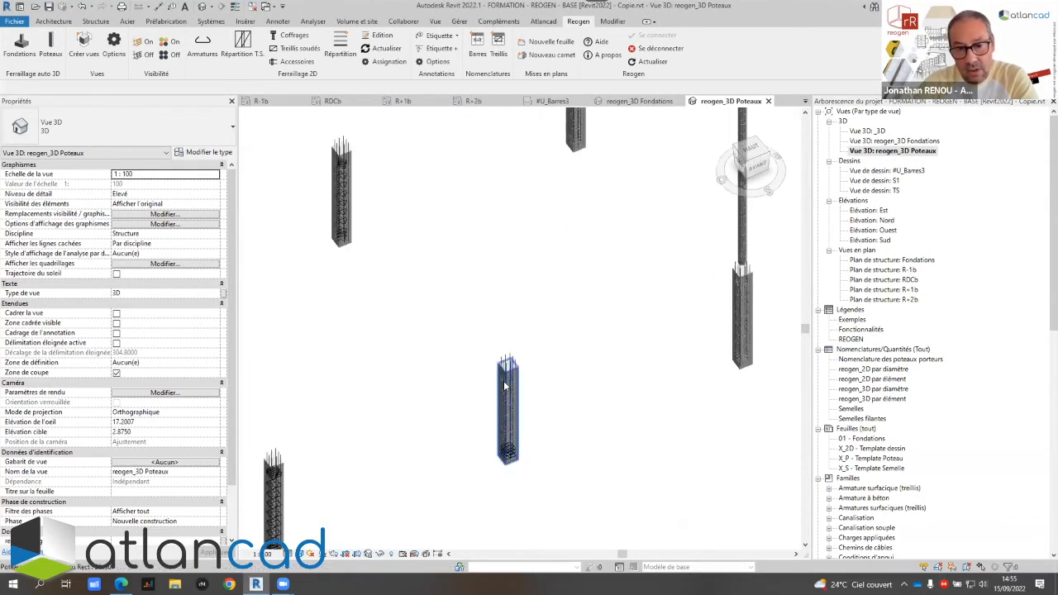
scroll(583, 323, down, 5)
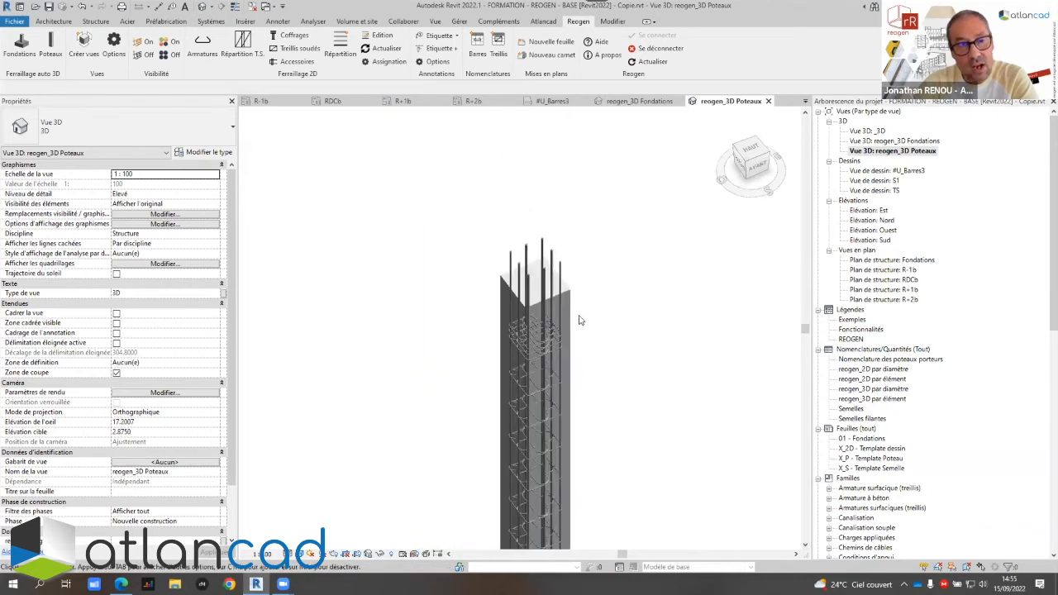
scroll(598, 251, down, 4)
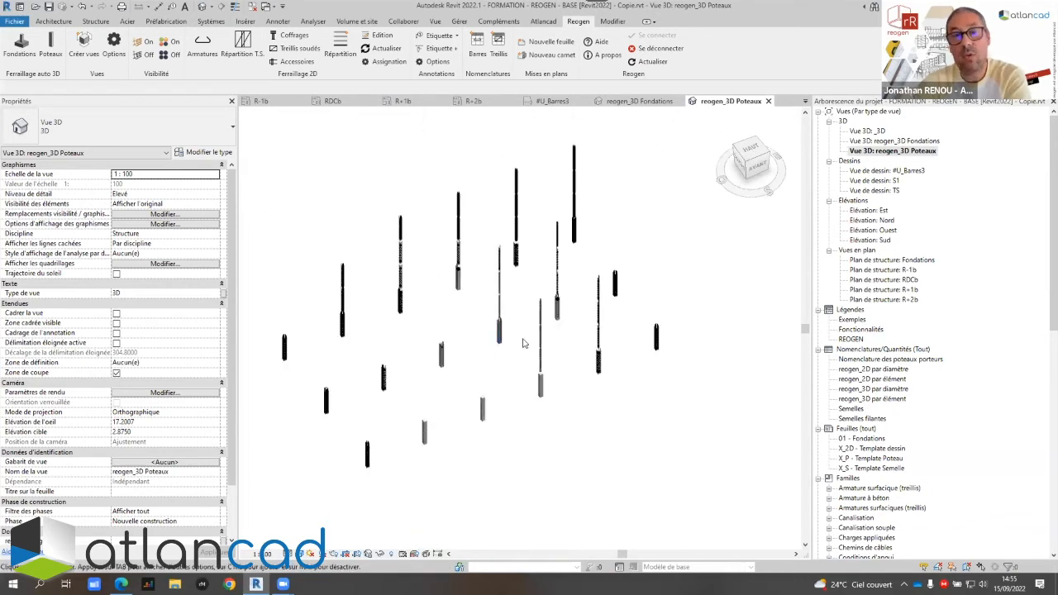
click(163, 54)
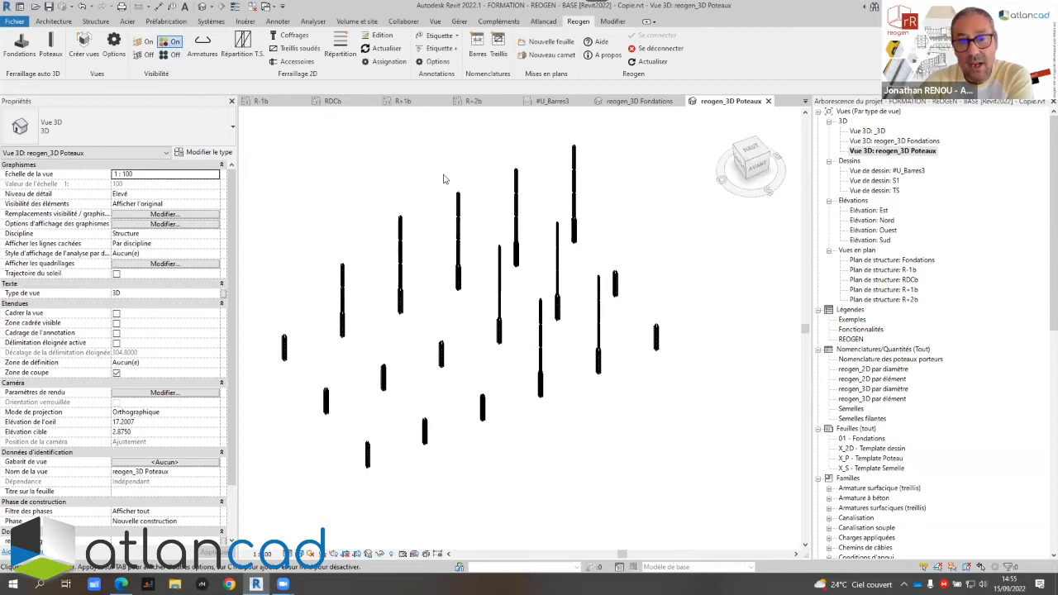
scroll(520, 377, up, 1)
scroll(520, 377, up, 5)
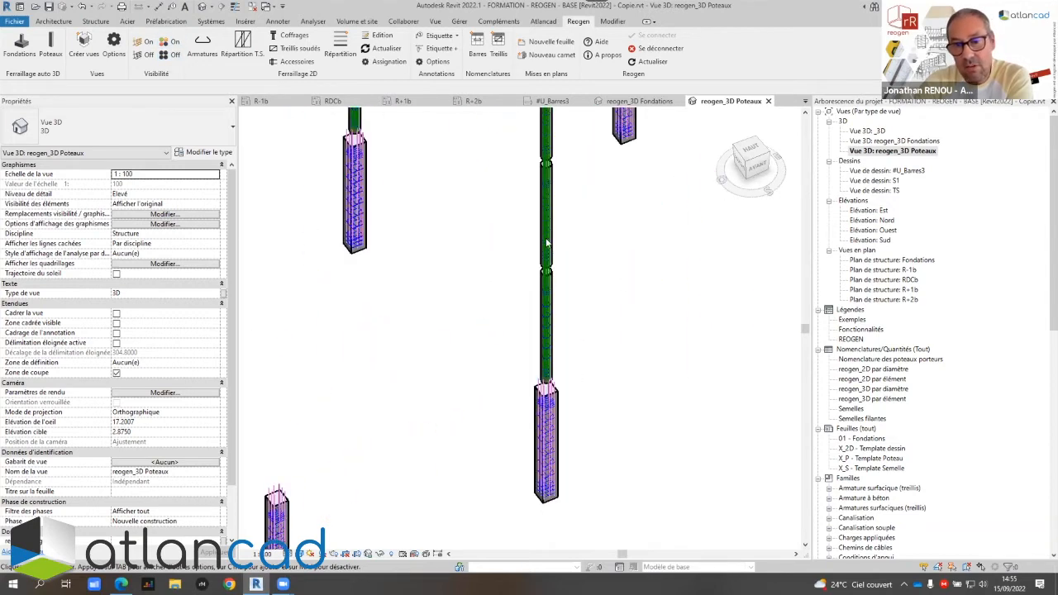
scroll(636, 277, down, 3)
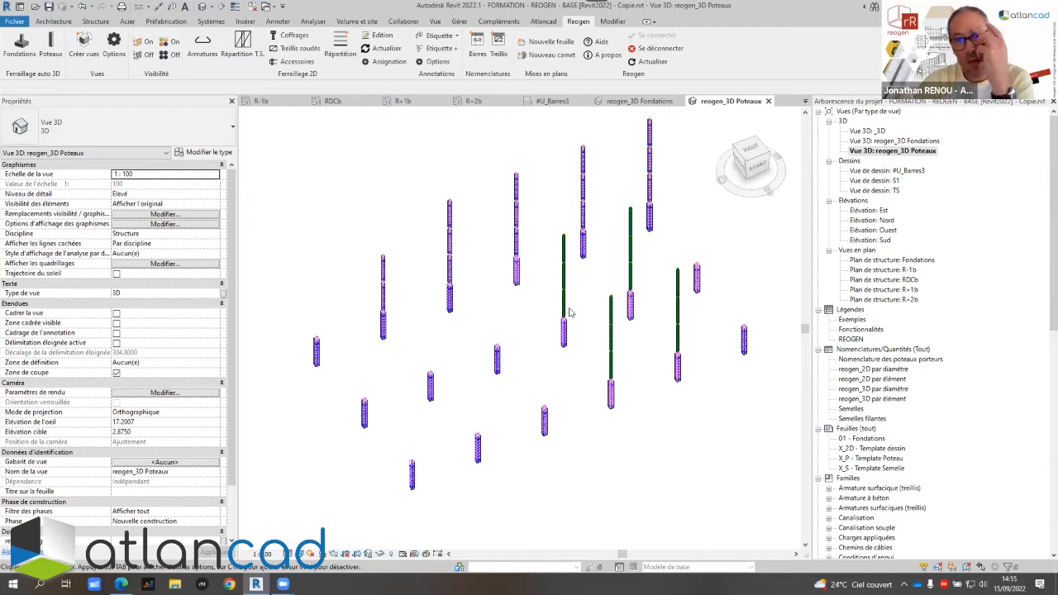
Open the Fondations structural plan and accept top, front and side views with the Armatures view template in the view creation options
double_click(907, 261)
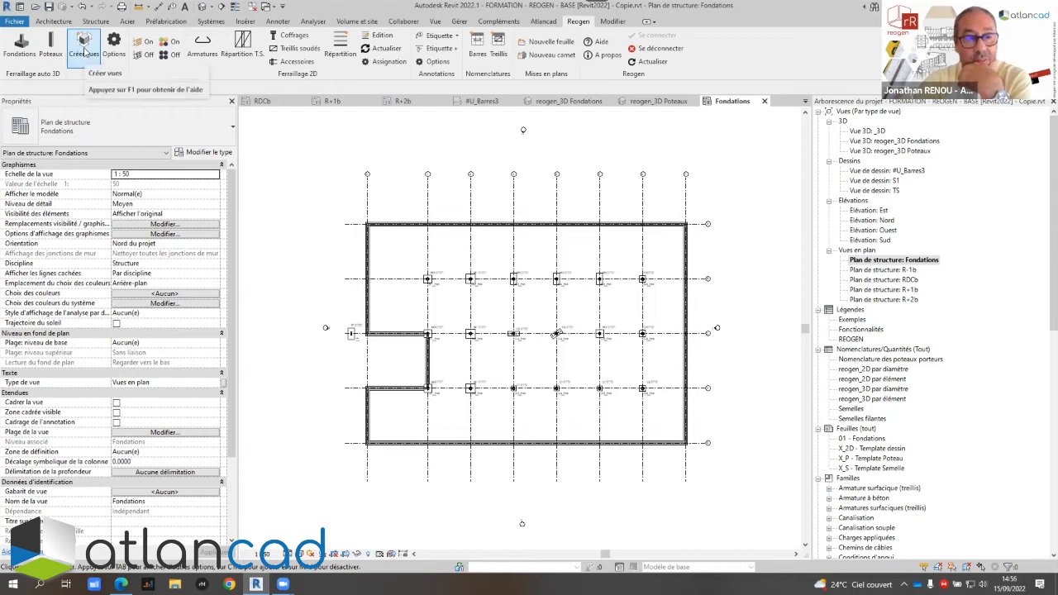
click(115, 50)
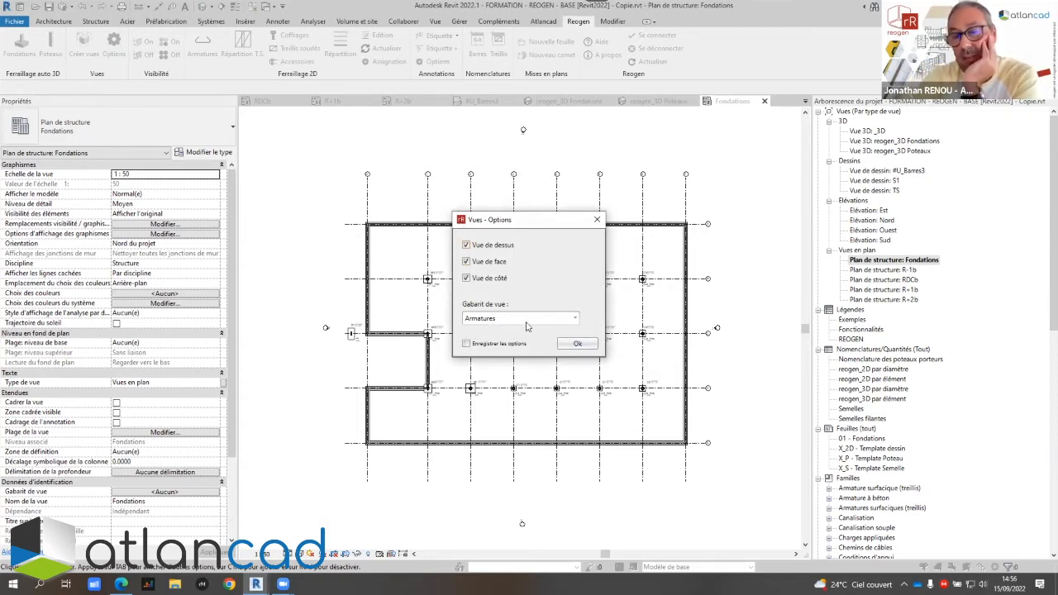
click(500, 323)
click(553, 296)
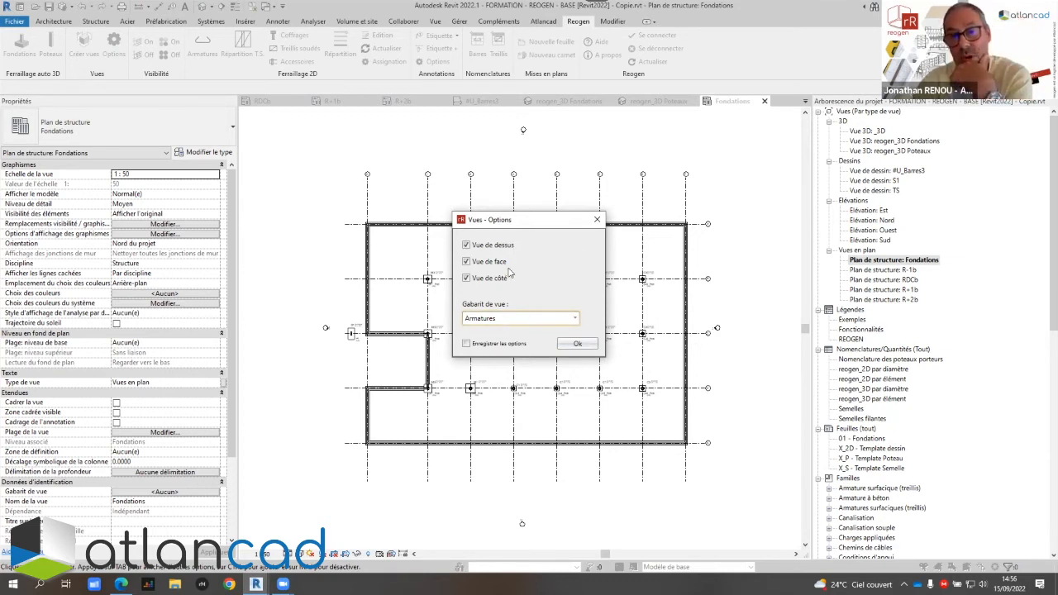
click(578, 342)
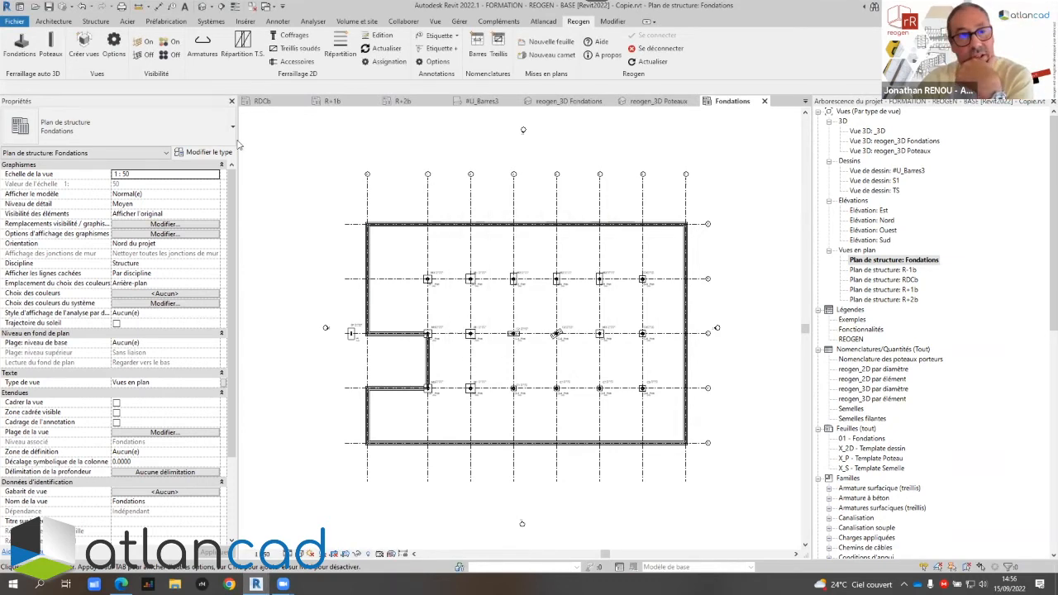
Create the reinforcement views for one footing each of types M3, M1, M2, C3 and the rotated C2
click(95, 53)
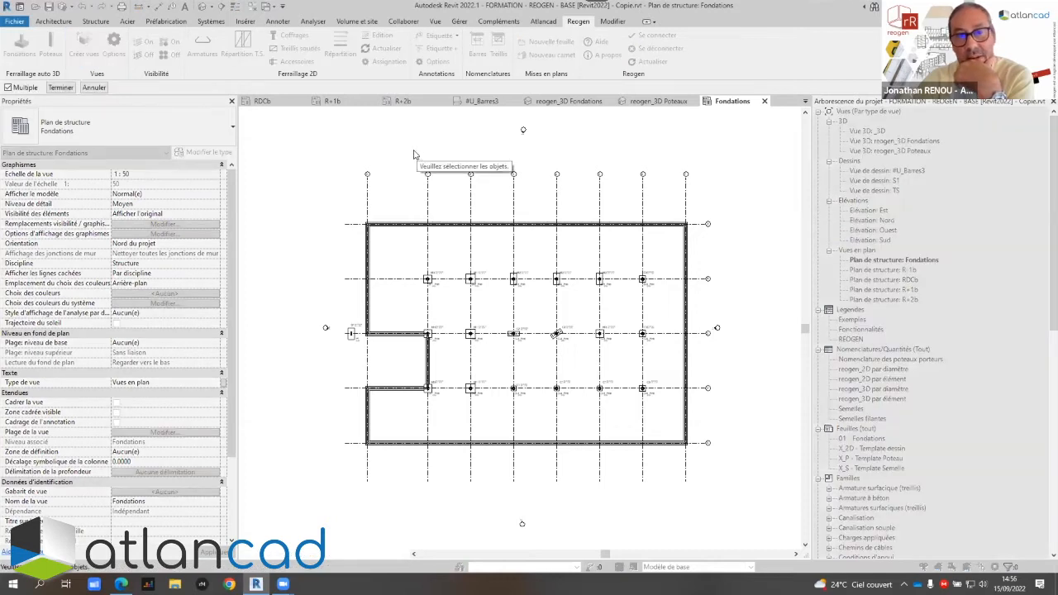
scroll(427, 279, up, 5)
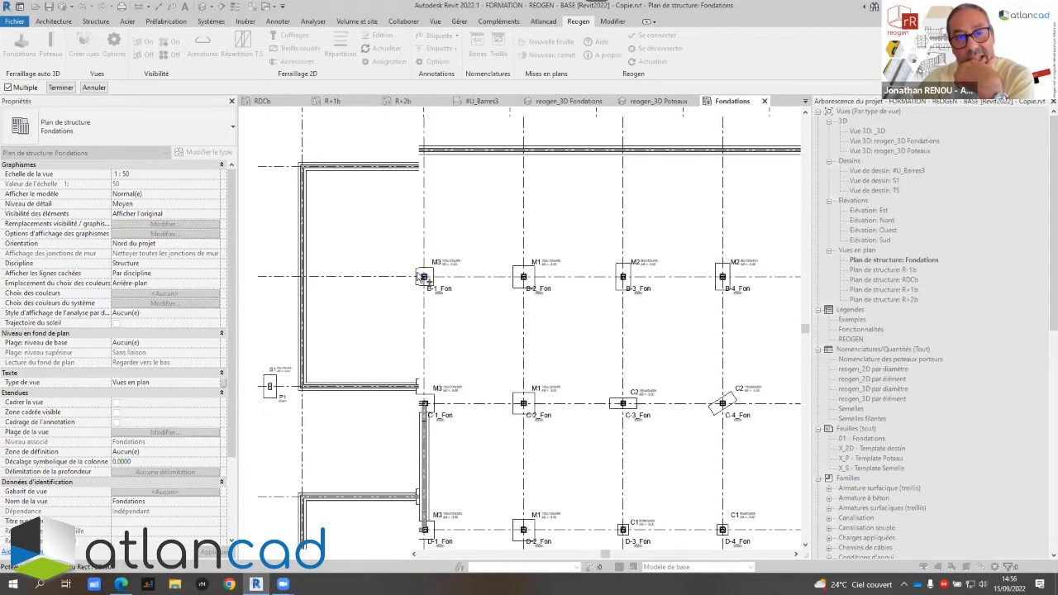
click(428, 279)
click(602, 278)
scroll(472, 240, down, 2)
click(672, 266)
middle_drag(676, 396, 523, 337)
click(634, 352)
middle_drag(649, 287, 467, 311)
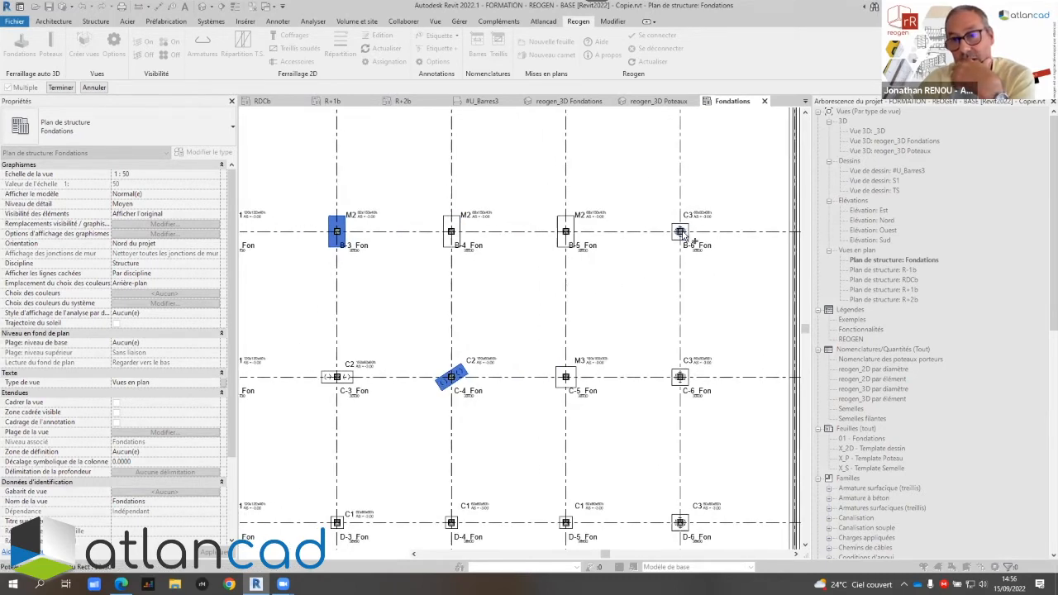
click(680, 232)
scroll(371, 223, down, 1)
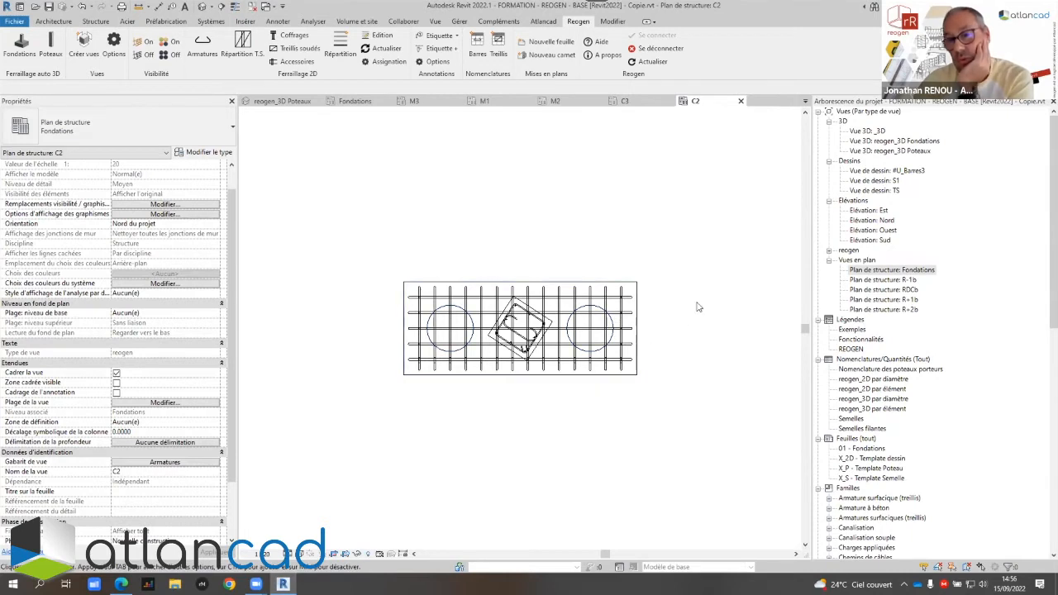
Compare the rotated C2 footing in the Fondations plan with its own plan view, and expand the reogen view group in the project browser
click(353, 101)
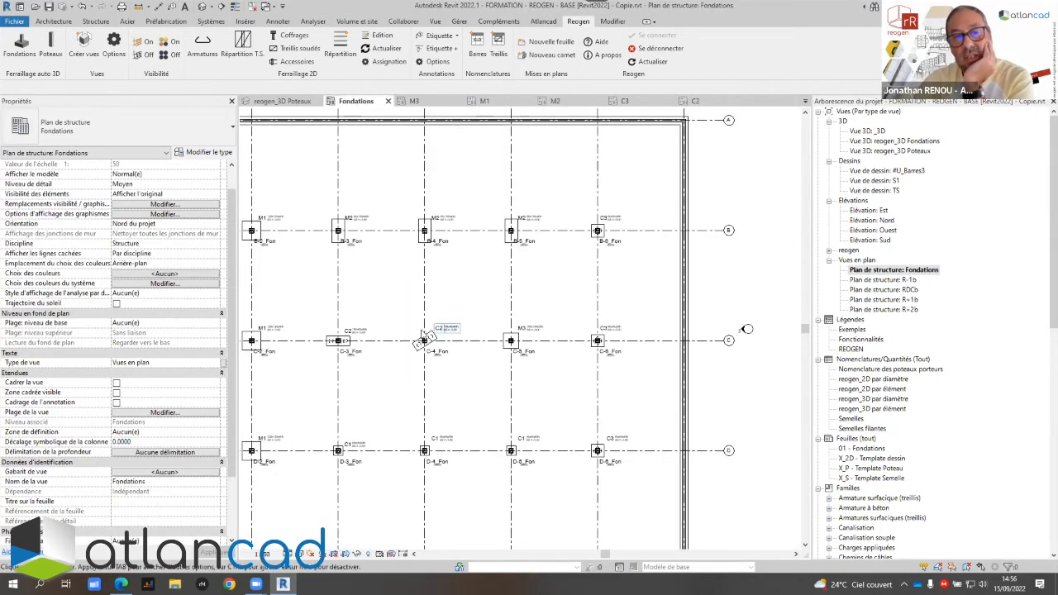
scroll(422, 337, up, 3)
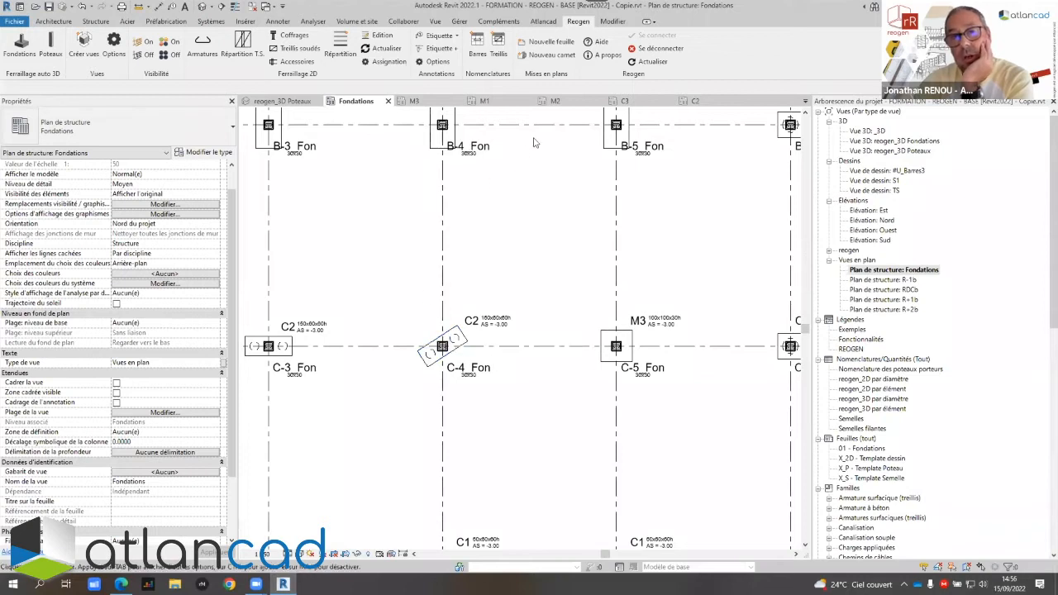
click(692, 101)
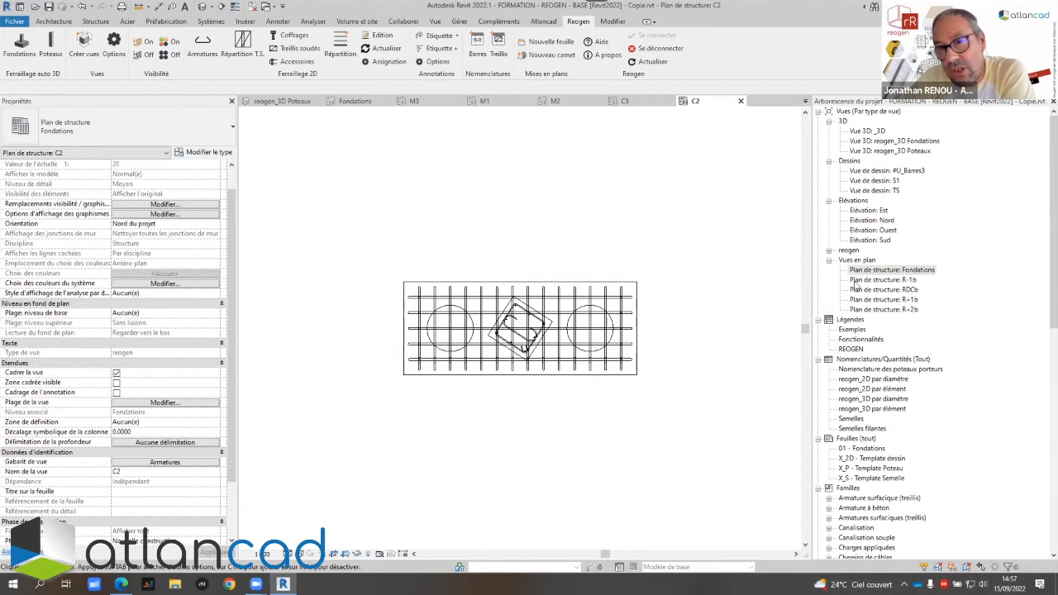
click(829, 251)
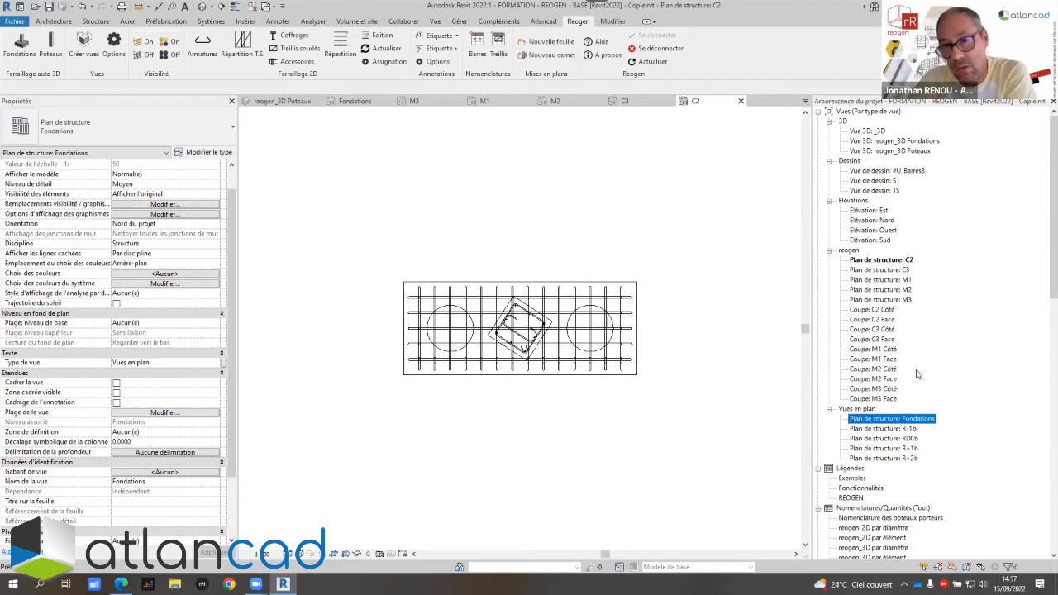
click(848, 252)
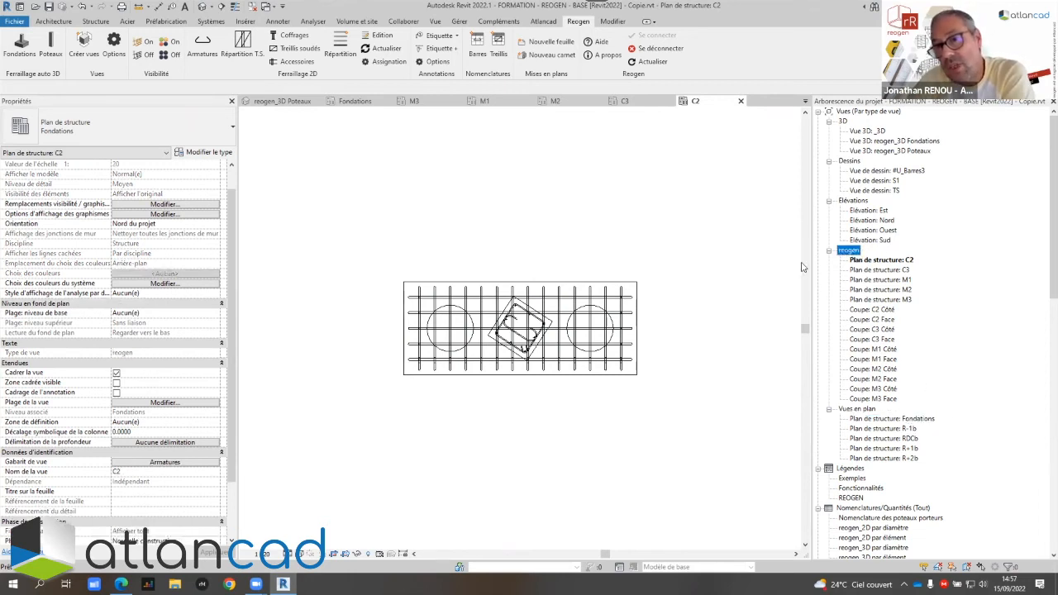
Review the reogen views of the foundations by opening sections M1 Côté and M1 Face, and return to structural plan C2
click(864, 262)
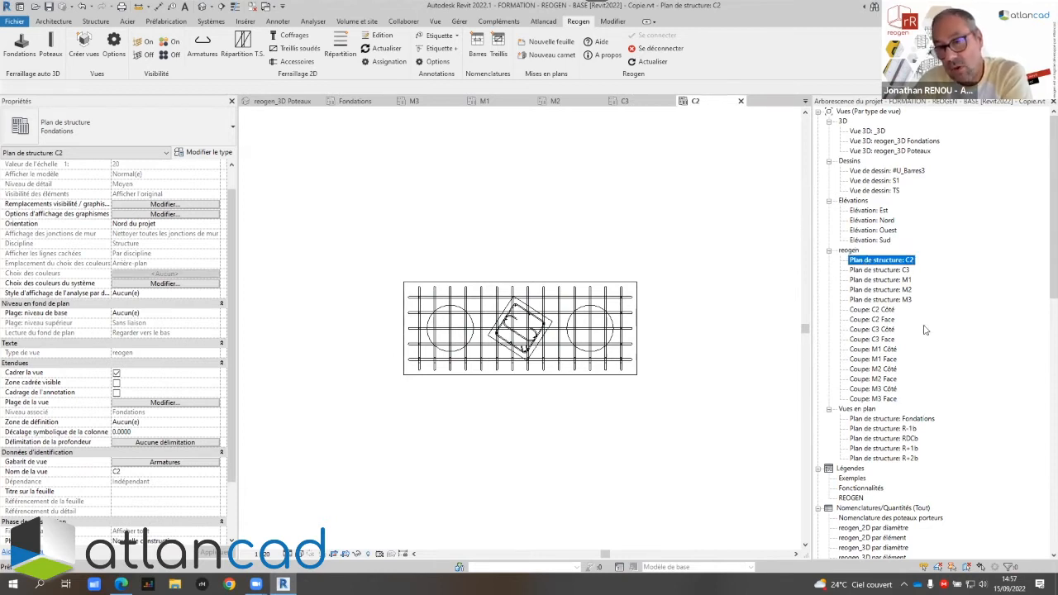
shift+click(871, 400)
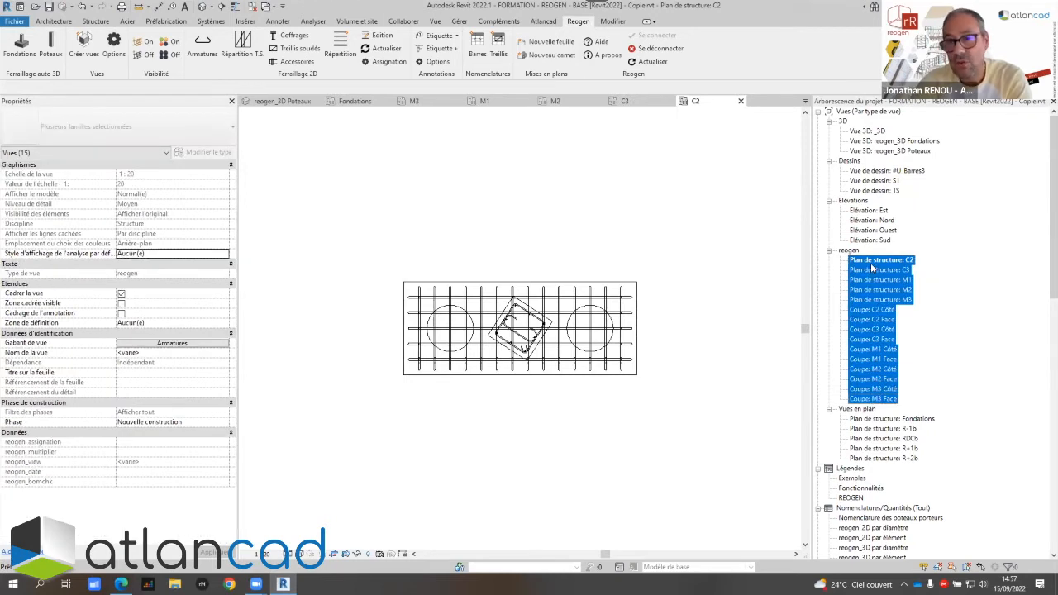
click(871, 263)
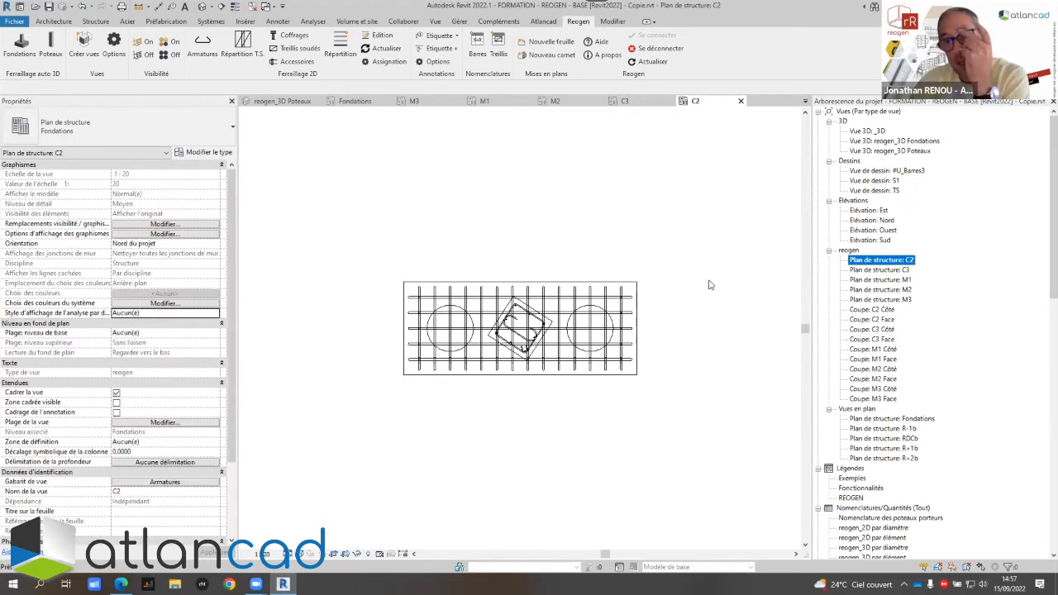
double_click(864, 350)
click(865, 361)
double_click(864, 361)
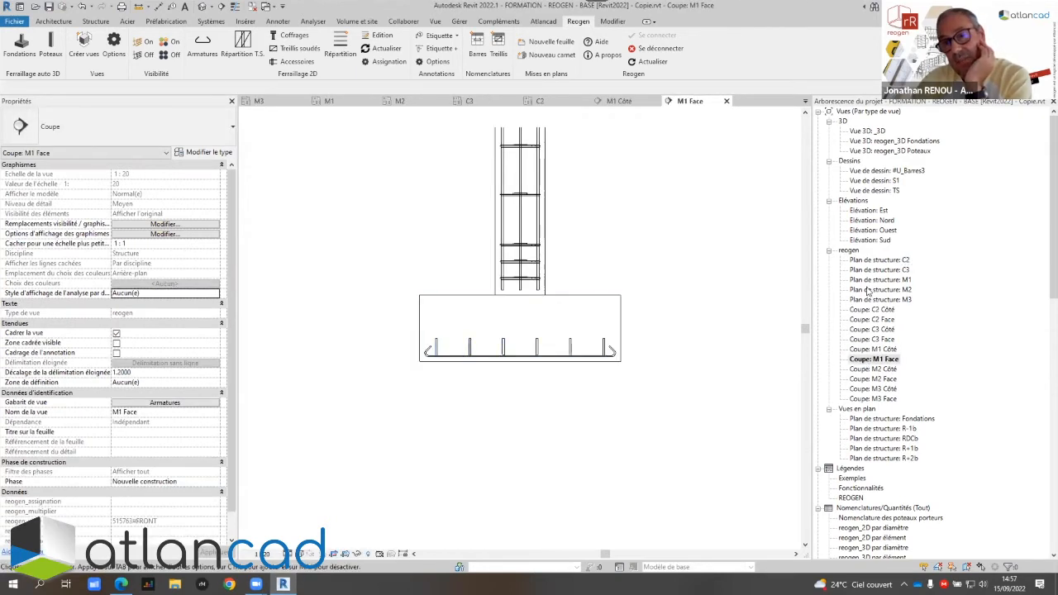
double_click(864, 260)
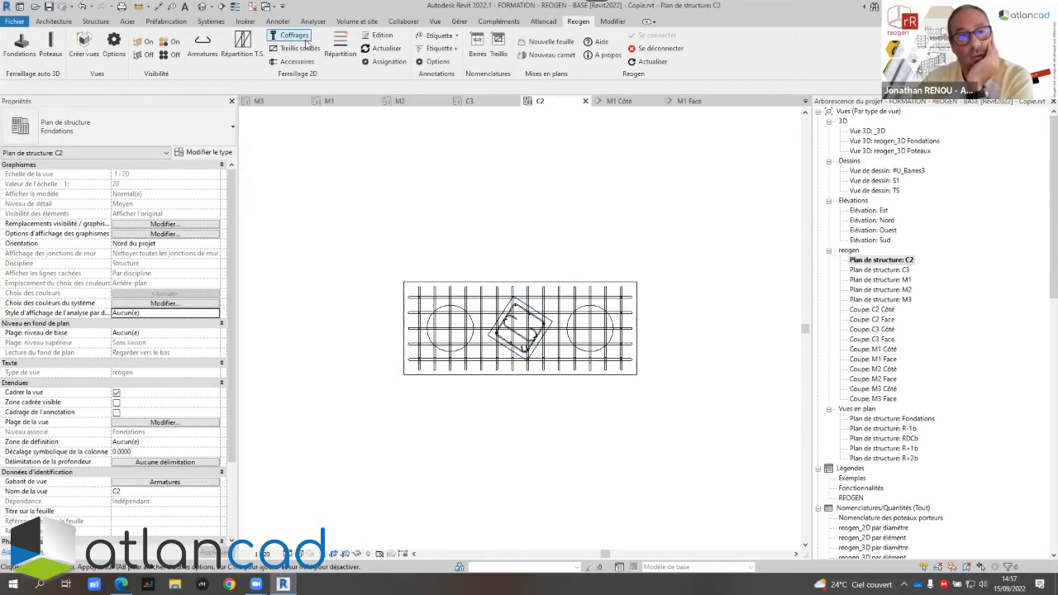
click(432, 38)
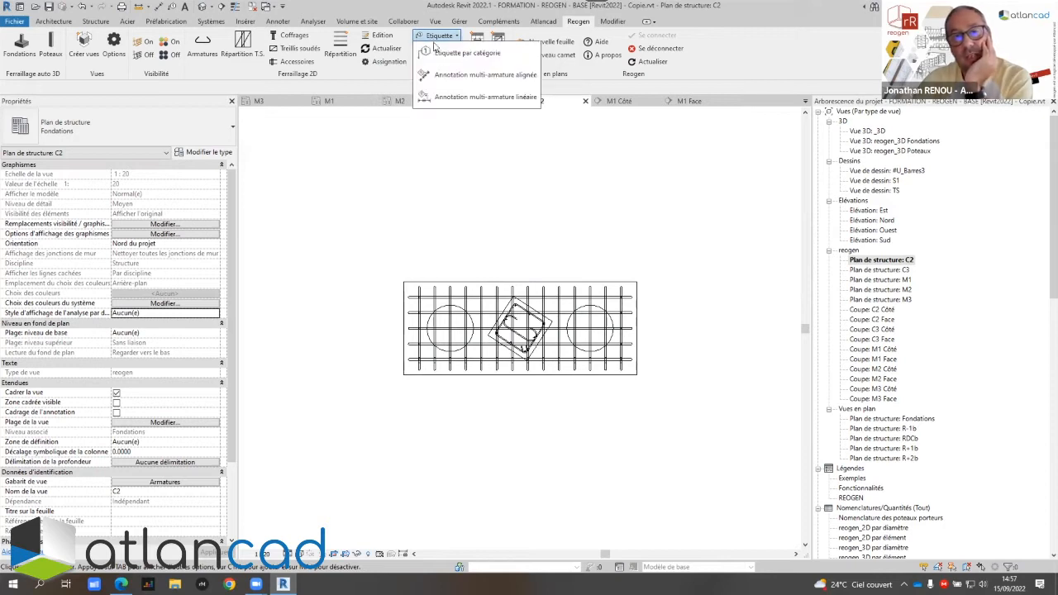
click(439, 37)
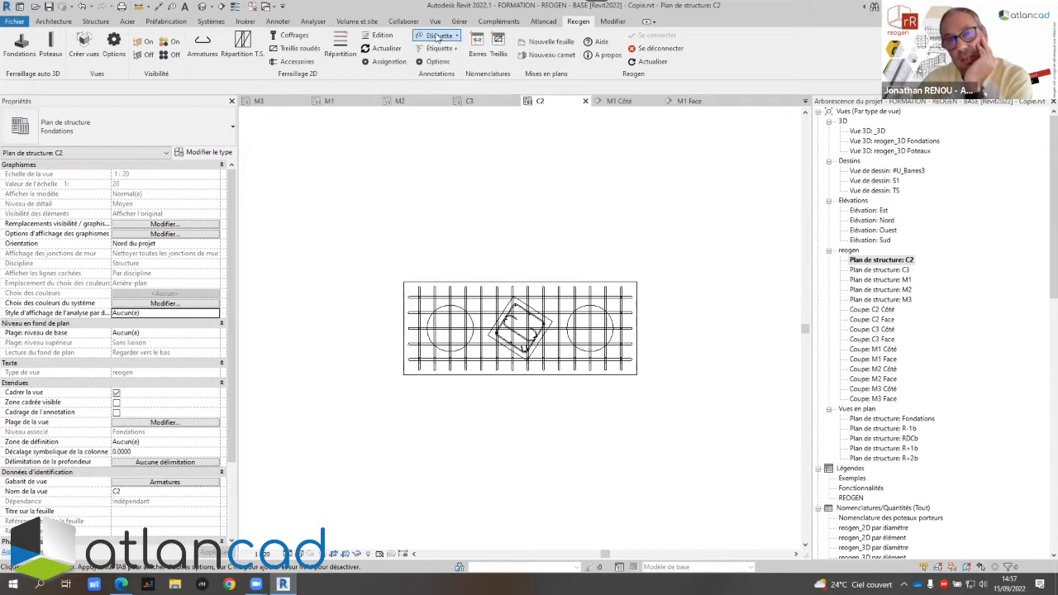
click(440, 37)
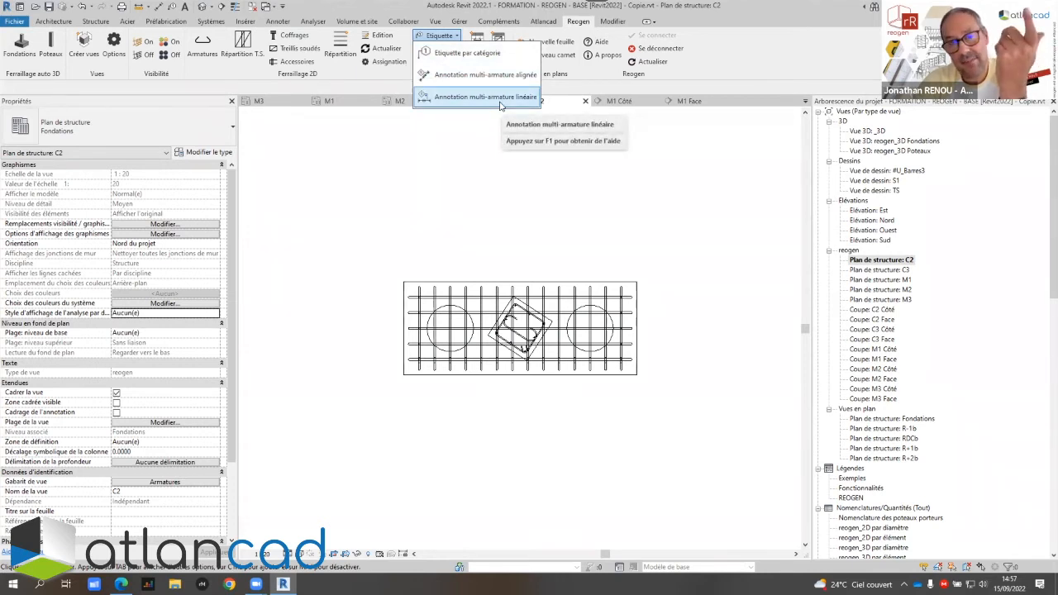
click(276, 22)
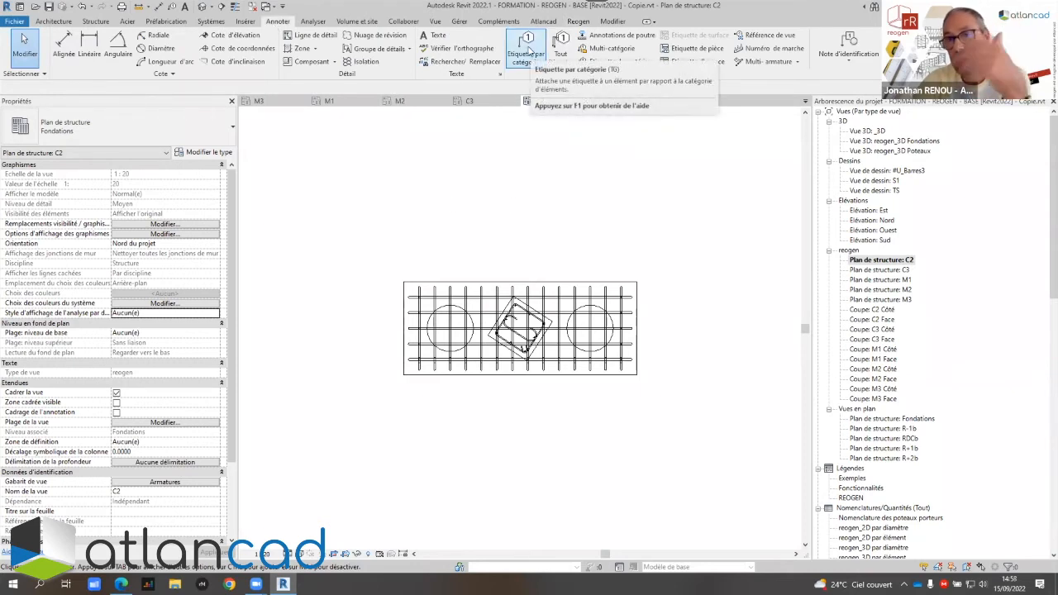
click(796, 63)
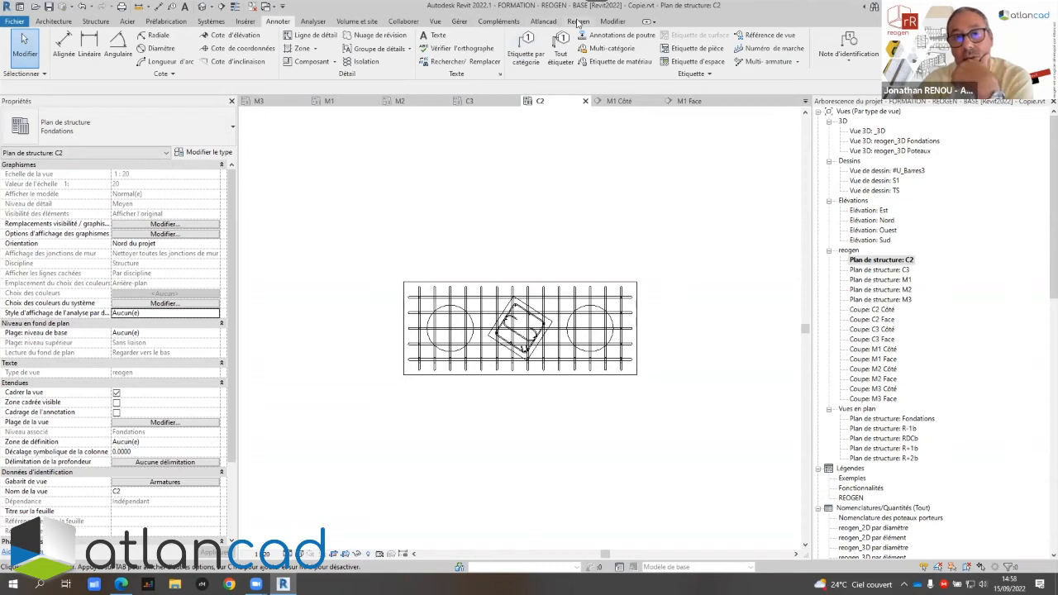
click(577, 21)
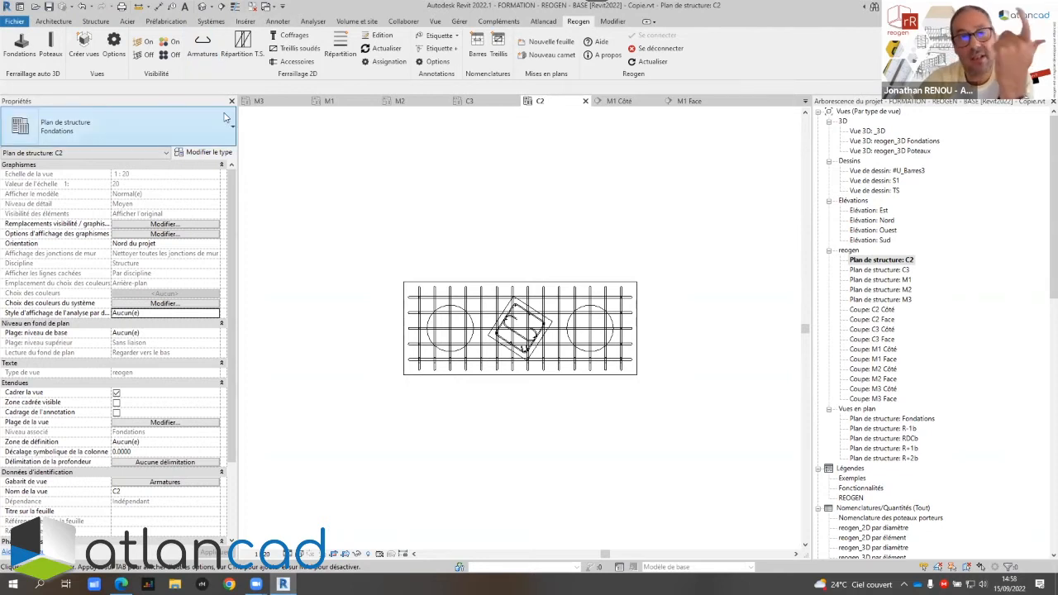
Tag the longitudinal bars of foundation C2 by category, placing the tag with its leader above the foundation's right end
click(439, 38)
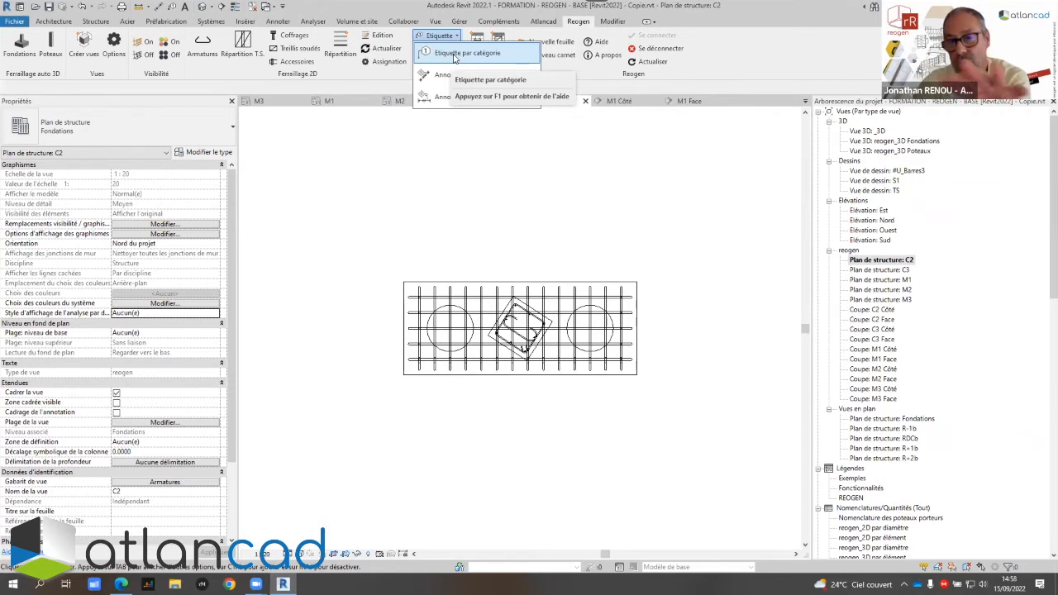
click(463, 54)
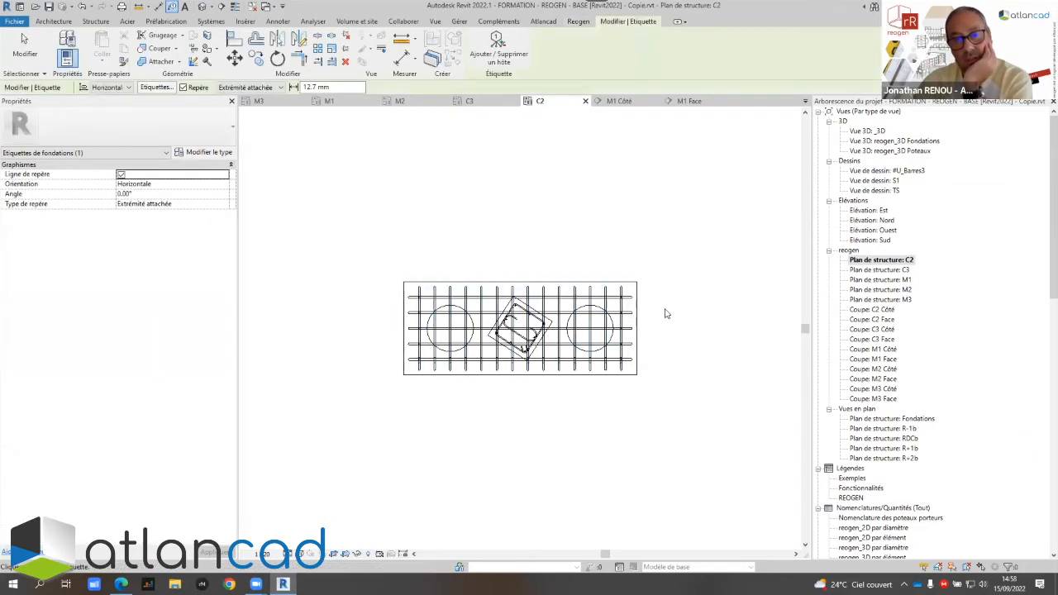
scroll(667, 314, up, 3)
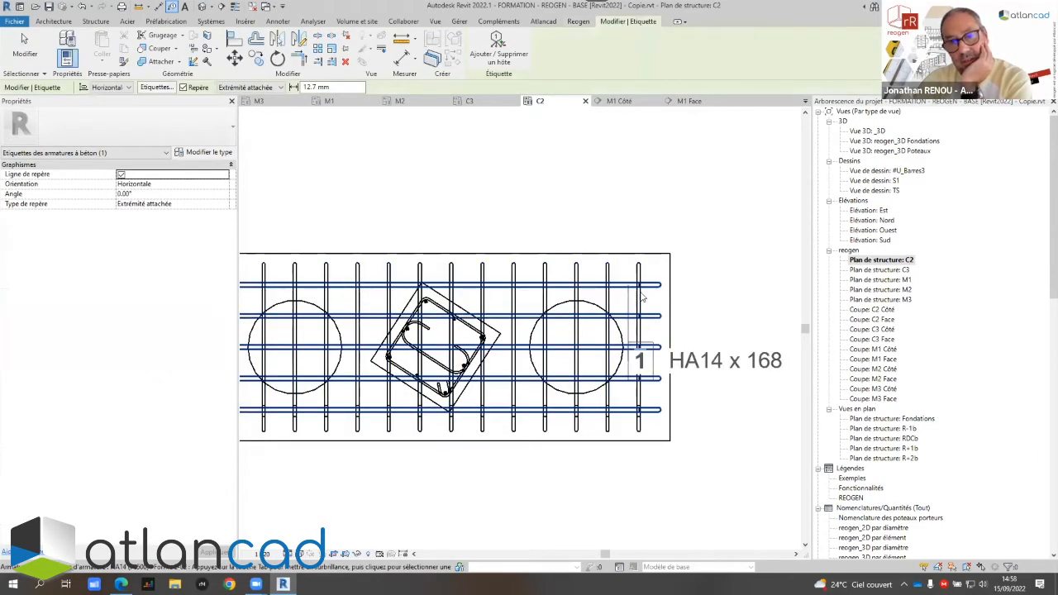
click(643, 298)
drag(703, 380, 717, 178)
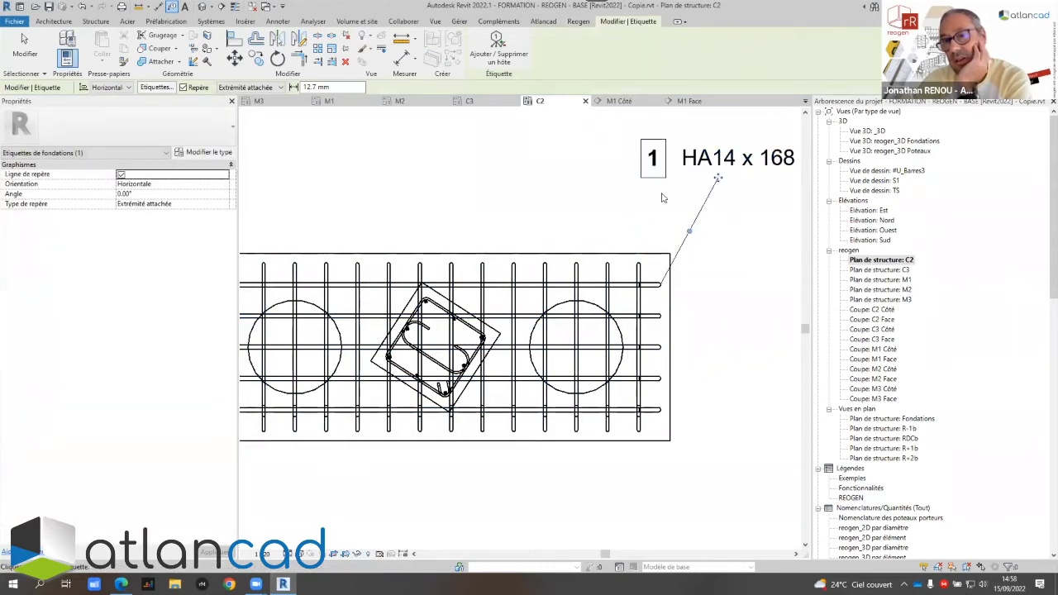
scroll(560, 206, down, 2)
click(569, 220)
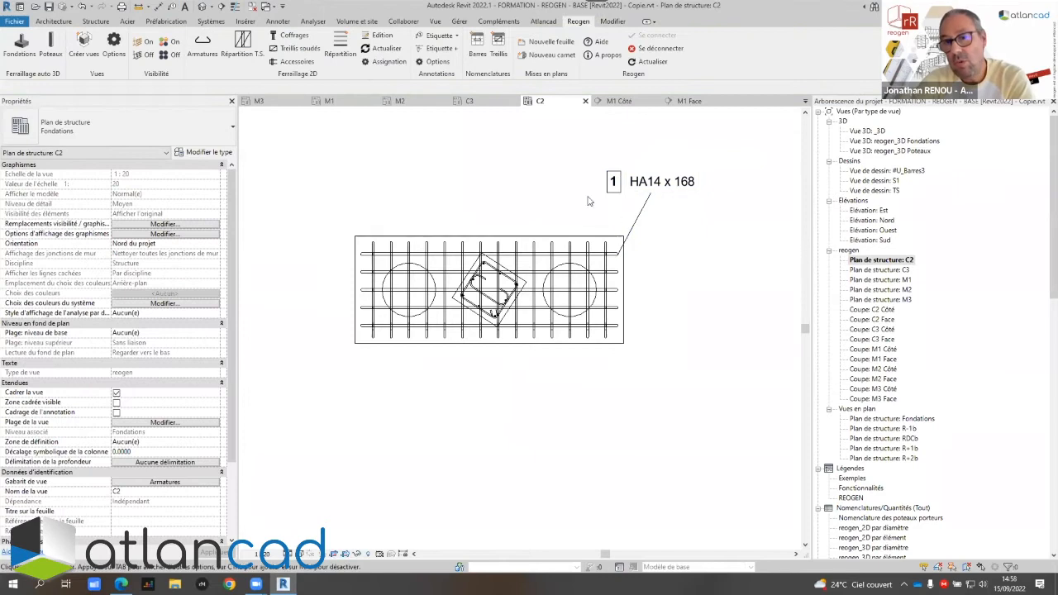
Add a linear multi-rebar annotation to the transverse bars of foundation C2, with the dimension line below it and the text at its right end
click(439, 35)
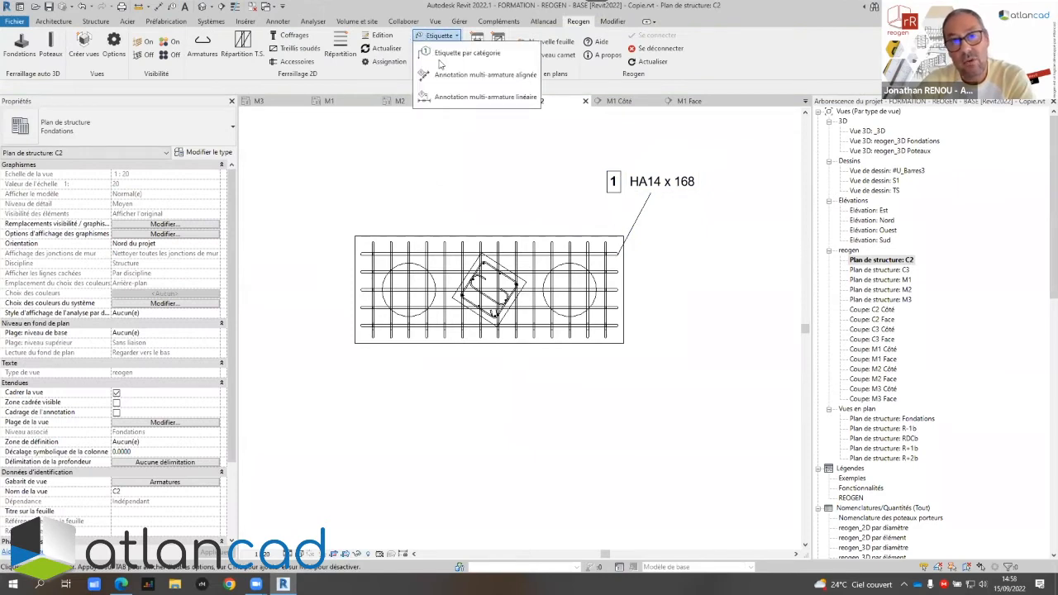
click(463, 96)
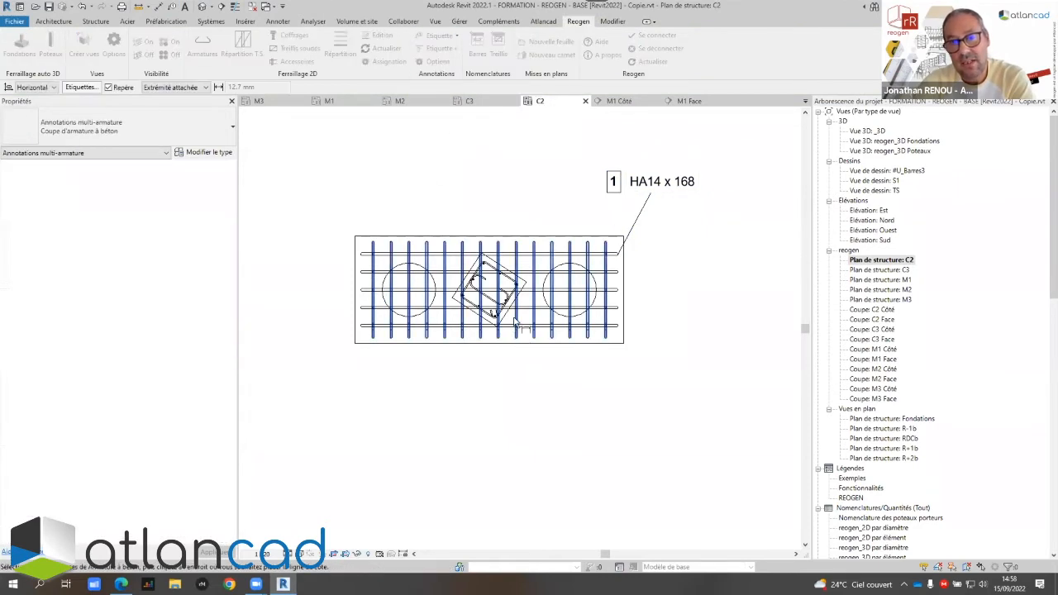
click(522, 364)
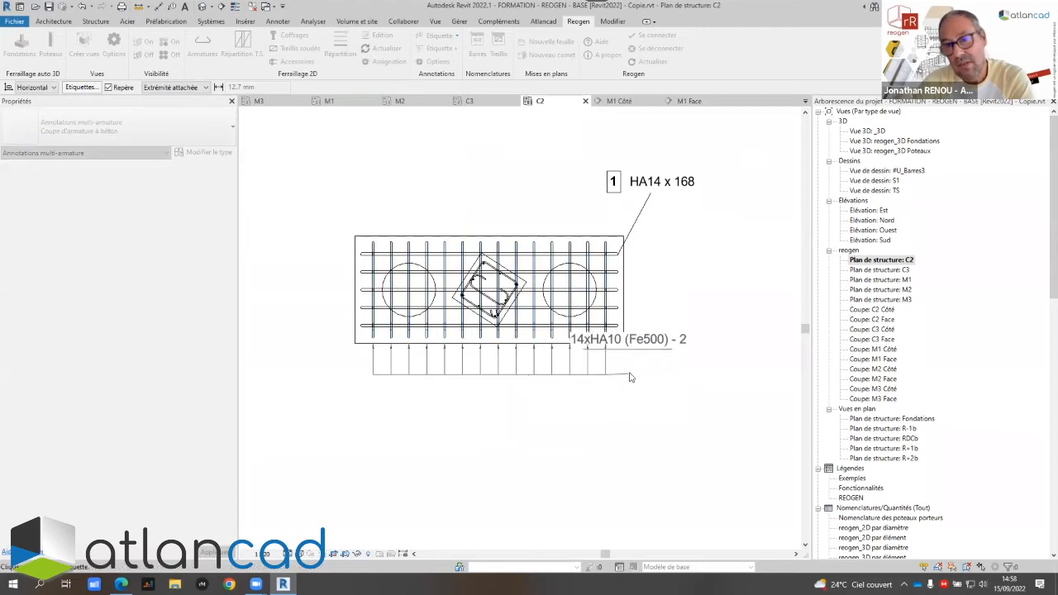
click(639, 376)
key(Escape)
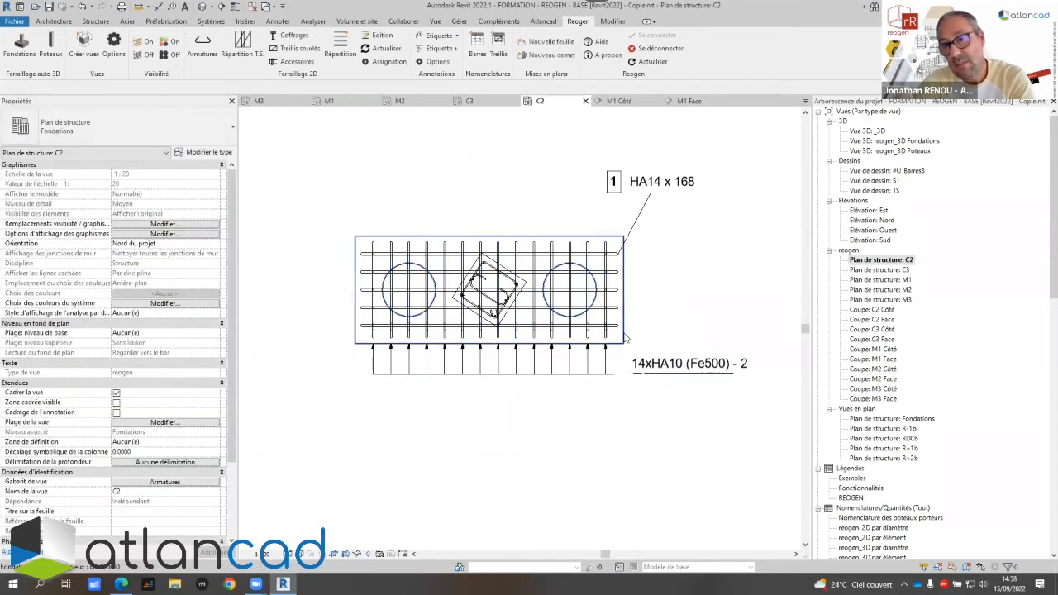
Delete both the category tag and the linear multi-rebar annotation from plan C2
scroll(625, 333, down, 2)
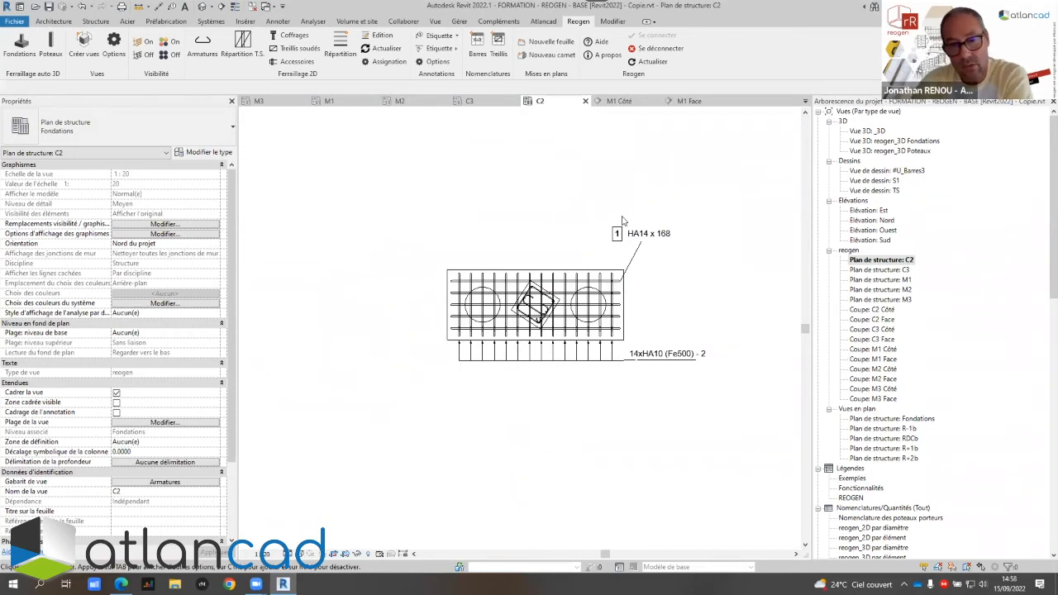
drag(681, 198, 678, 410)
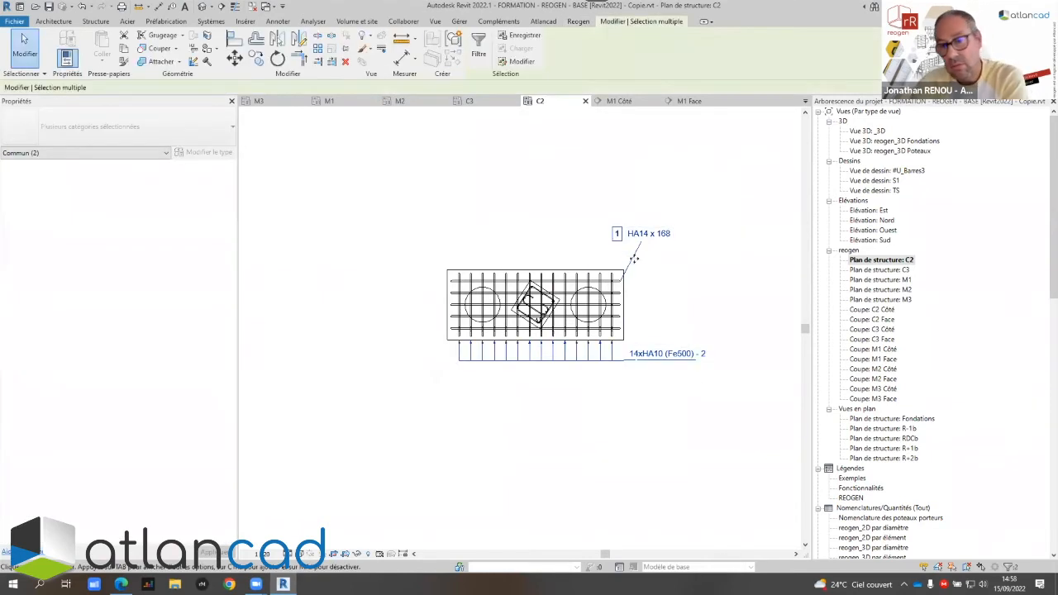
key(Delete)
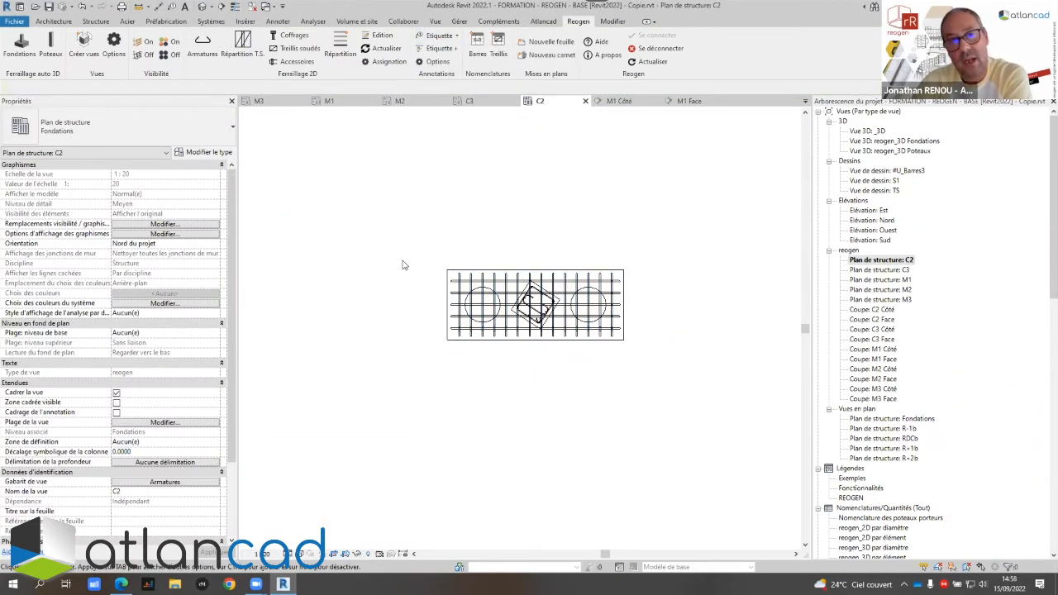
Start a new reogen sheet for Fondations and include all elements: C2, C3, M1, M2 and M3
click(546, 42)
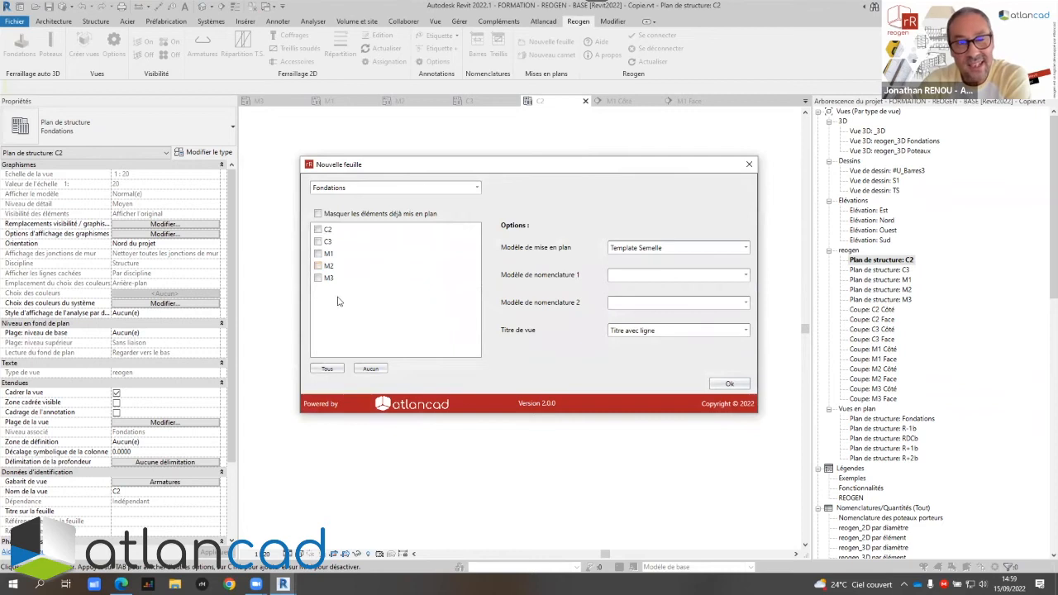
click(353, 189)
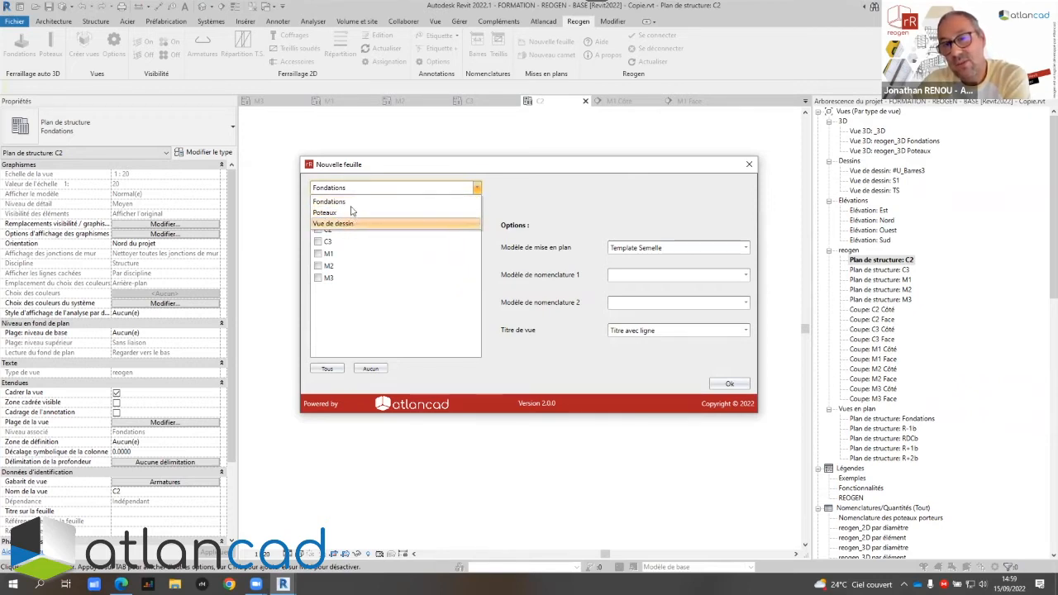
click(475, 189)
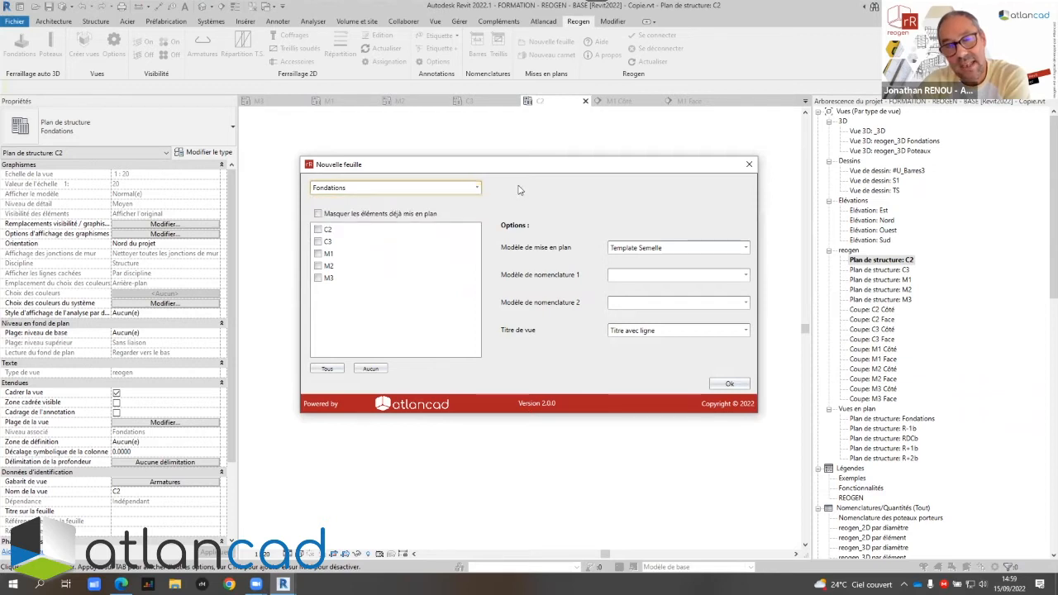
click(327, 369)
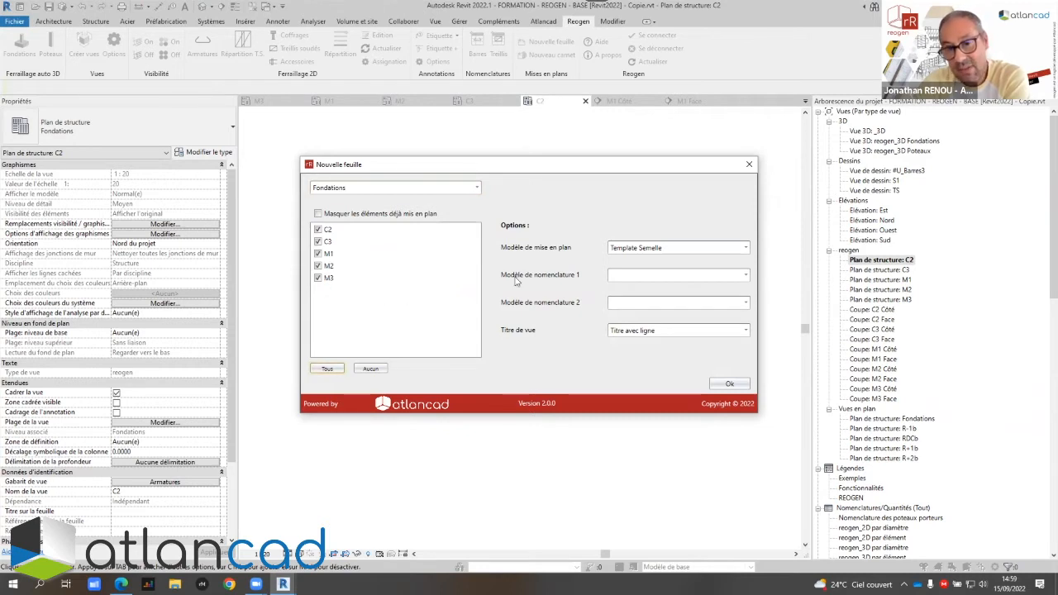
Keep Template Semelle as the sheet's layout model and set Modèle de nomenclature 1 to Reogen par élément
click(626, 249)
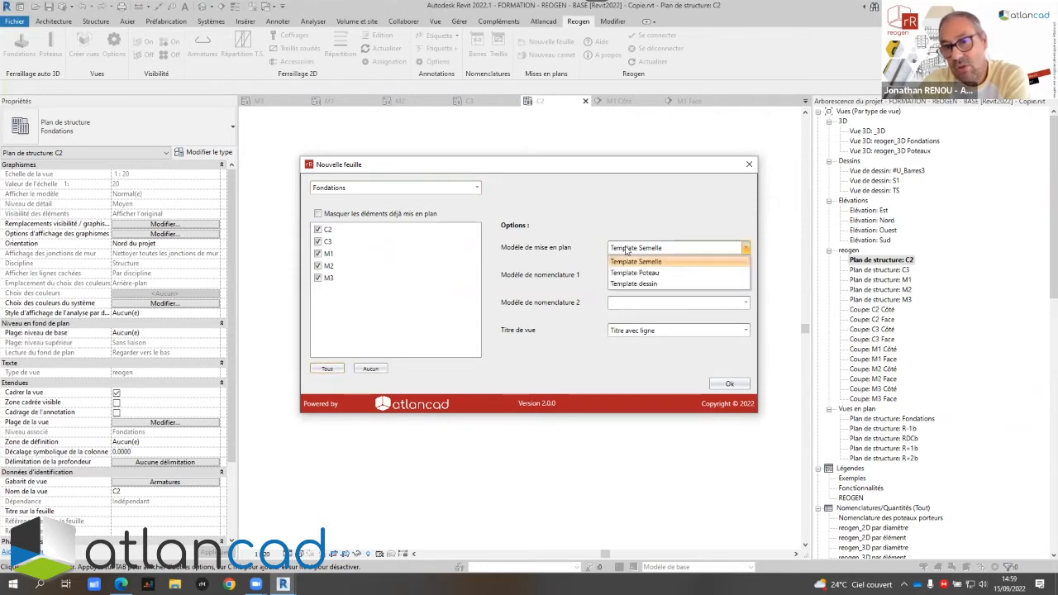
click(627, 249)
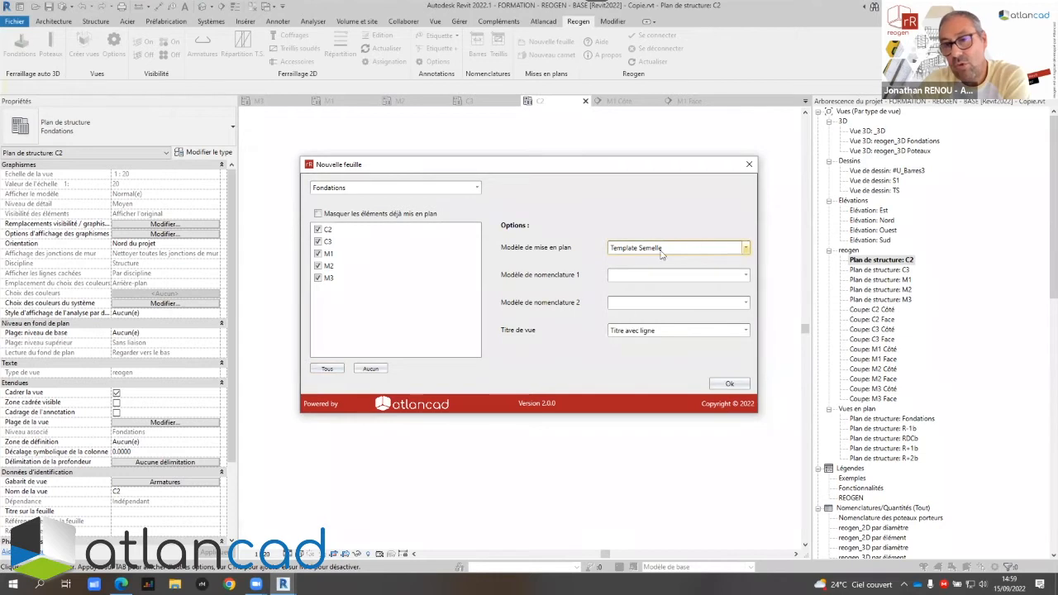
click(616, 275)
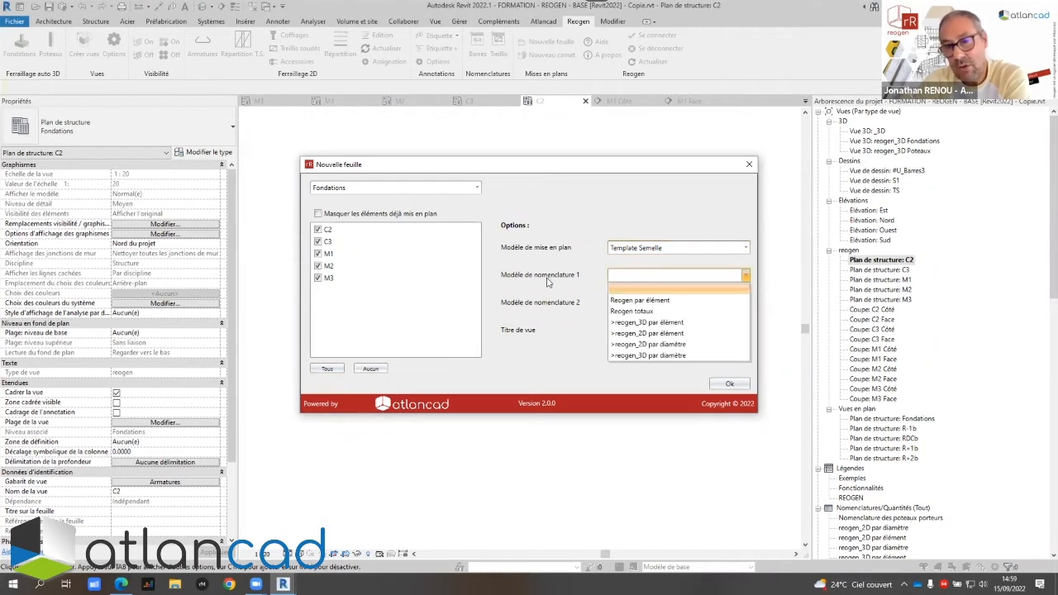
click(630, 300)
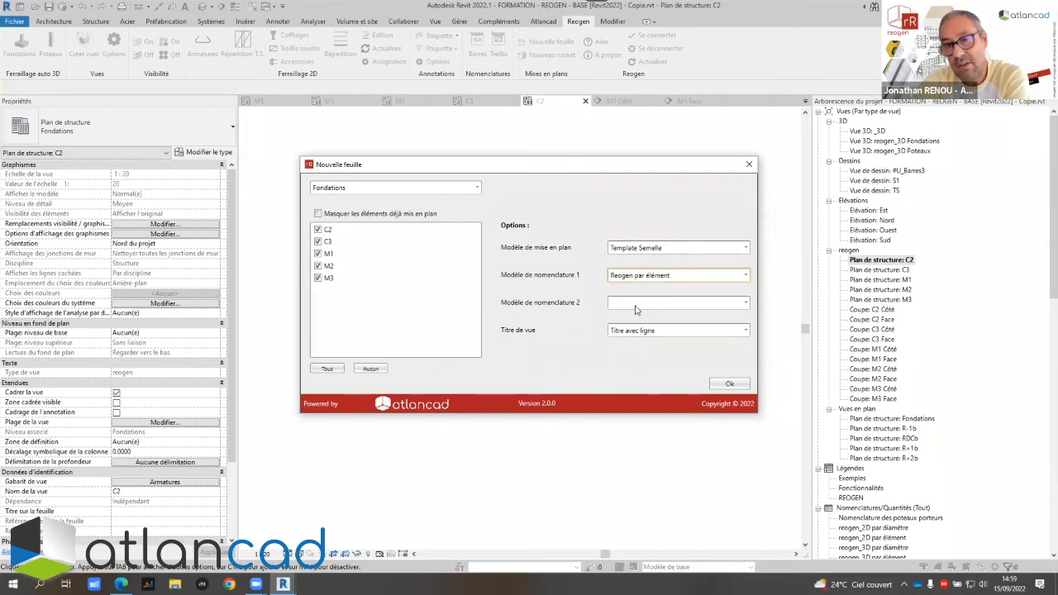
click(654, 277)
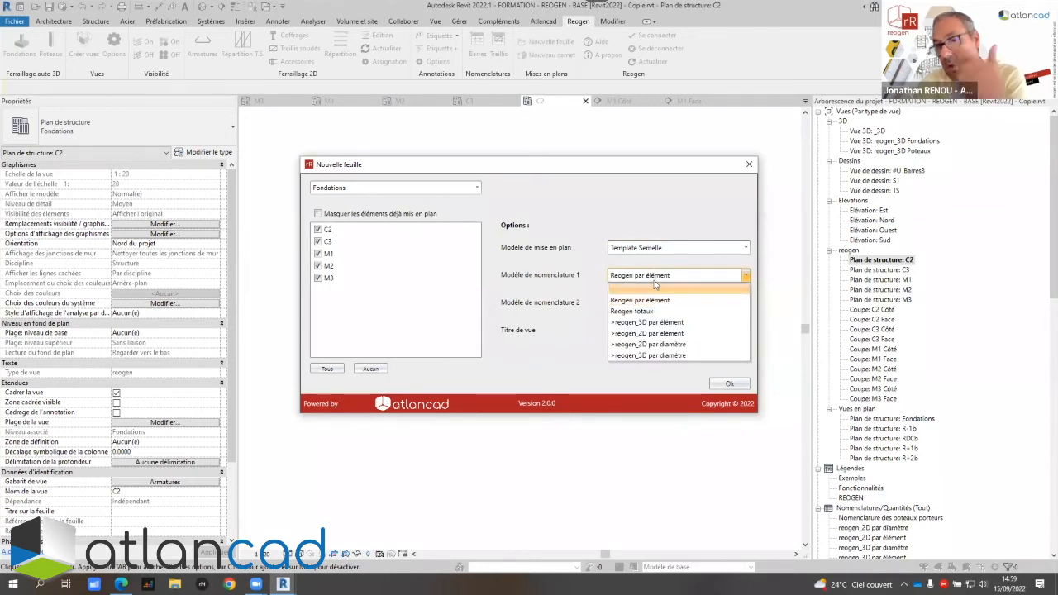
click(647, 300)
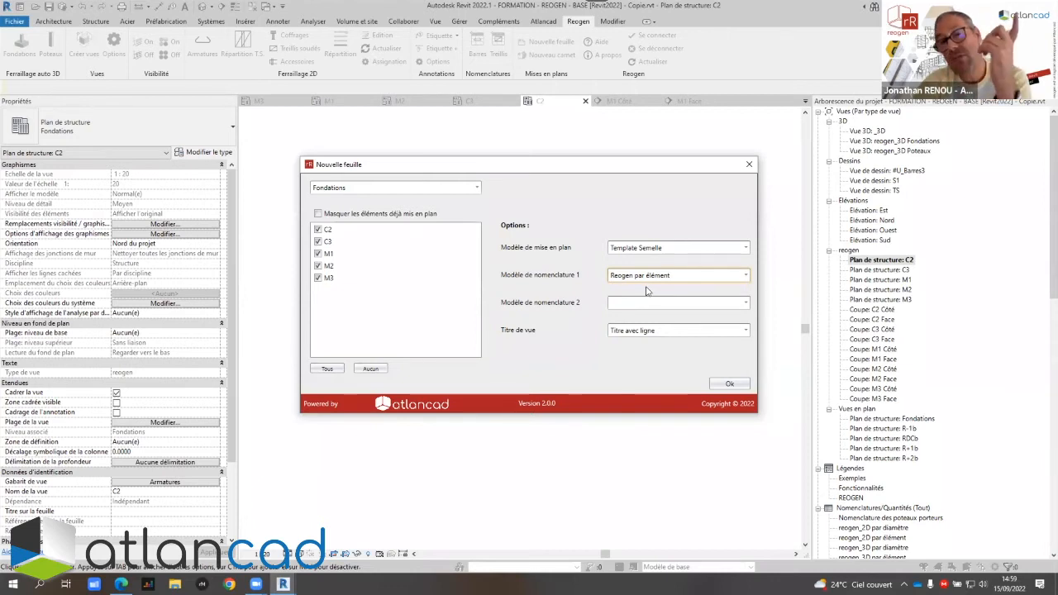
click(638, 281)
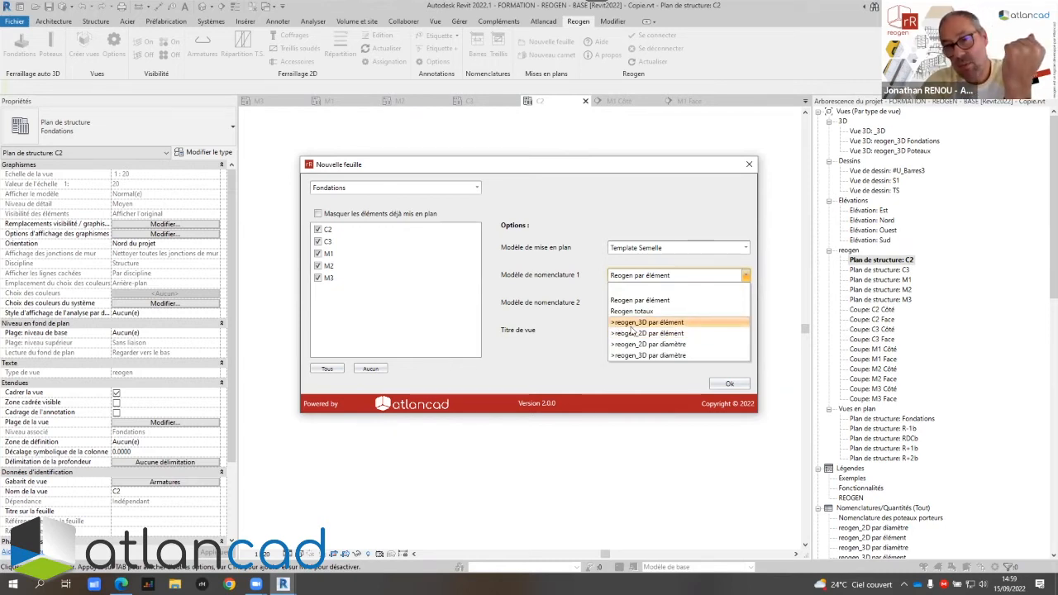
click(574, 303)
Set the two schedule models to Reogen par élément and Reogen totaux, choose Sans titre for the view titles, and create the sheets
click(641, 303)
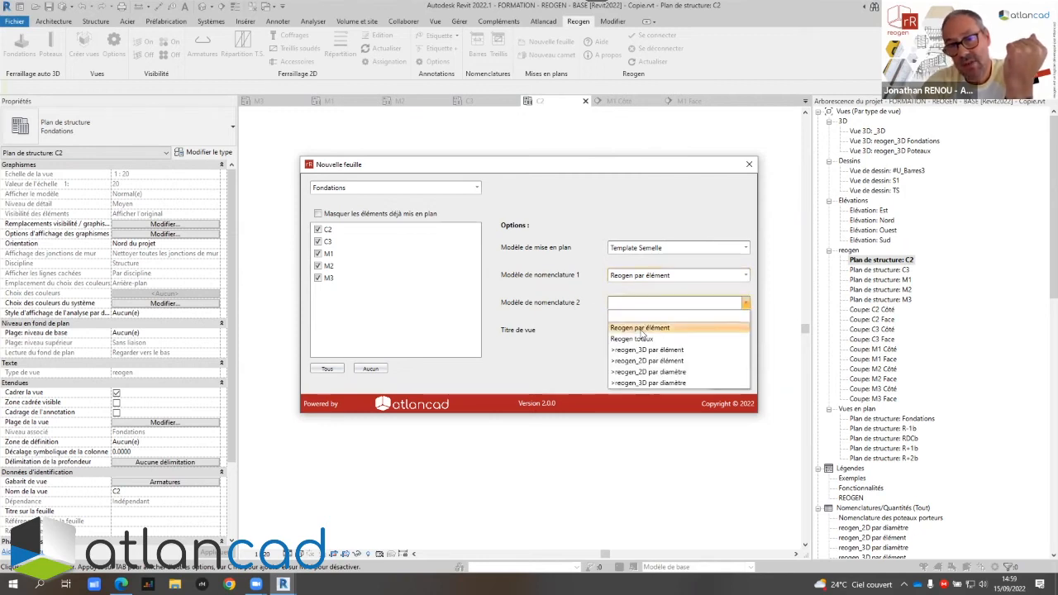
click(653, 338)
click(662, 332)
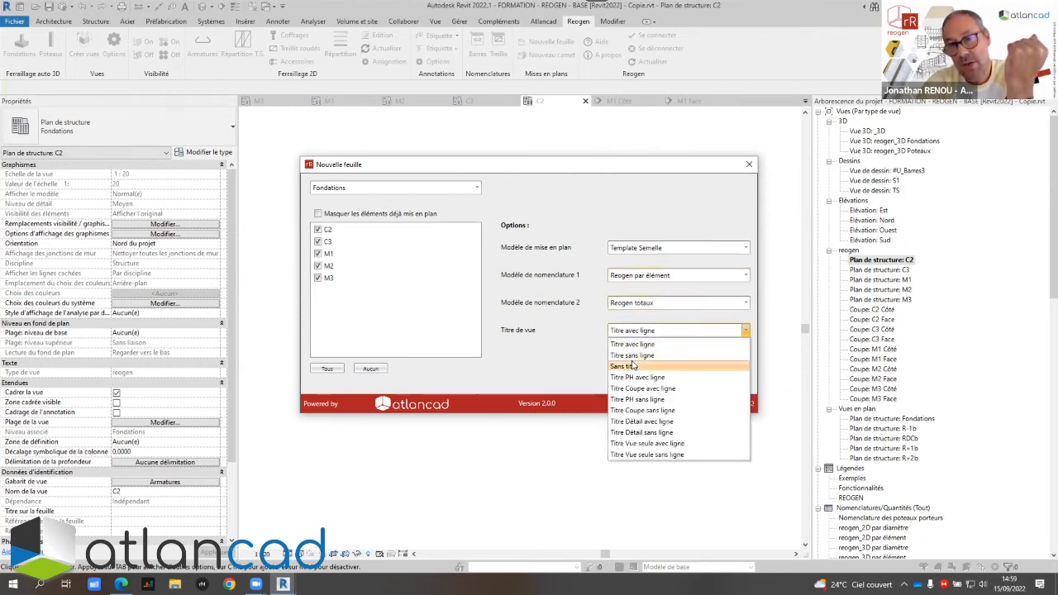
click(657, 364)
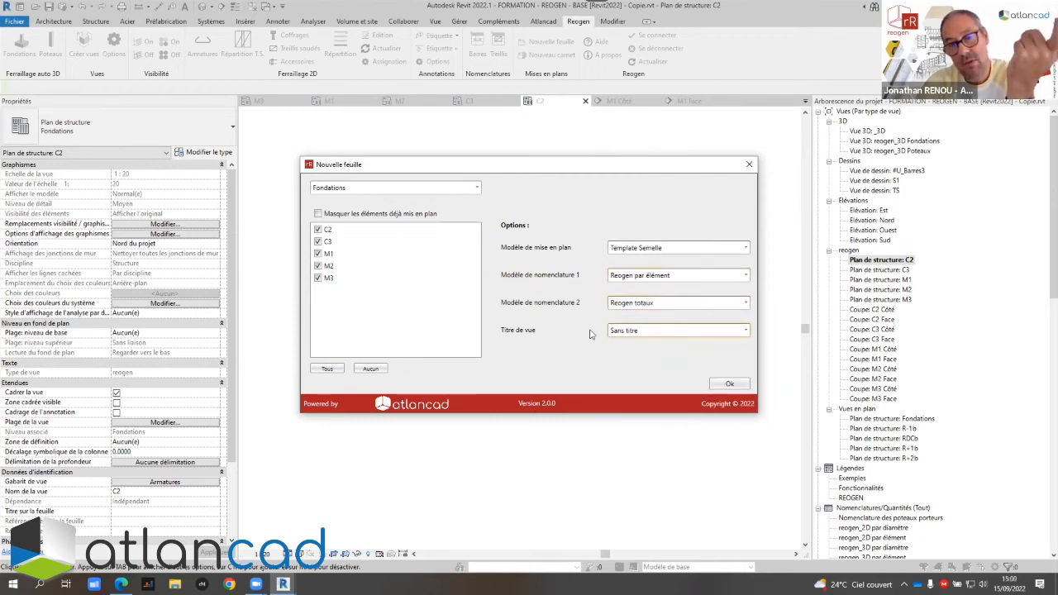
click(729, 384)
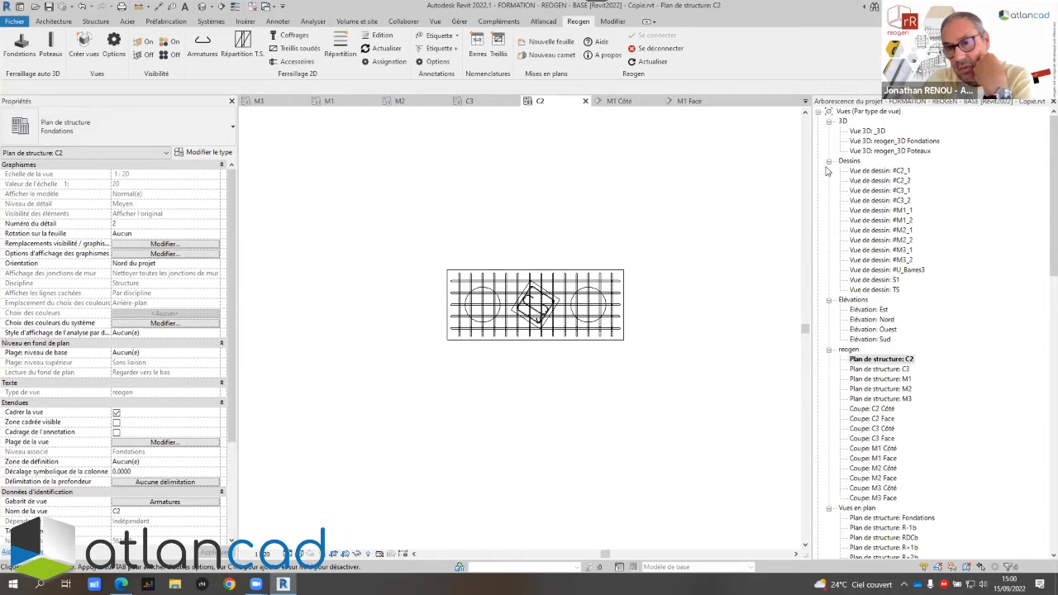
Open the C2 (x2) sheet and examine its unit schedule, title block and totals schedule
click(829, 351)
scroll(882, 363, down, 6)
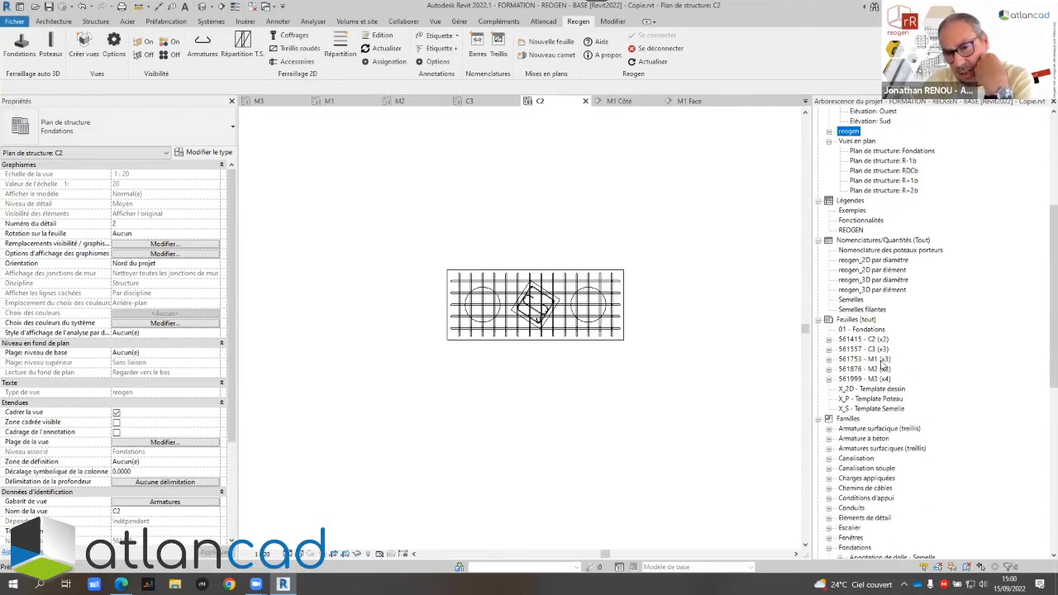
double_click(868, 340)
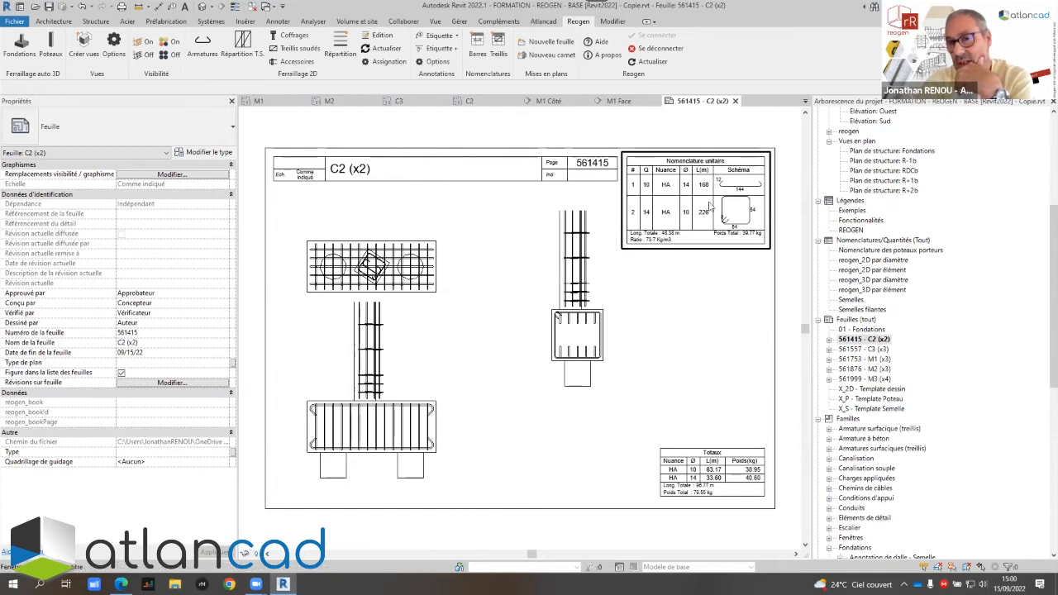
scroll(699, 189, up, 5)
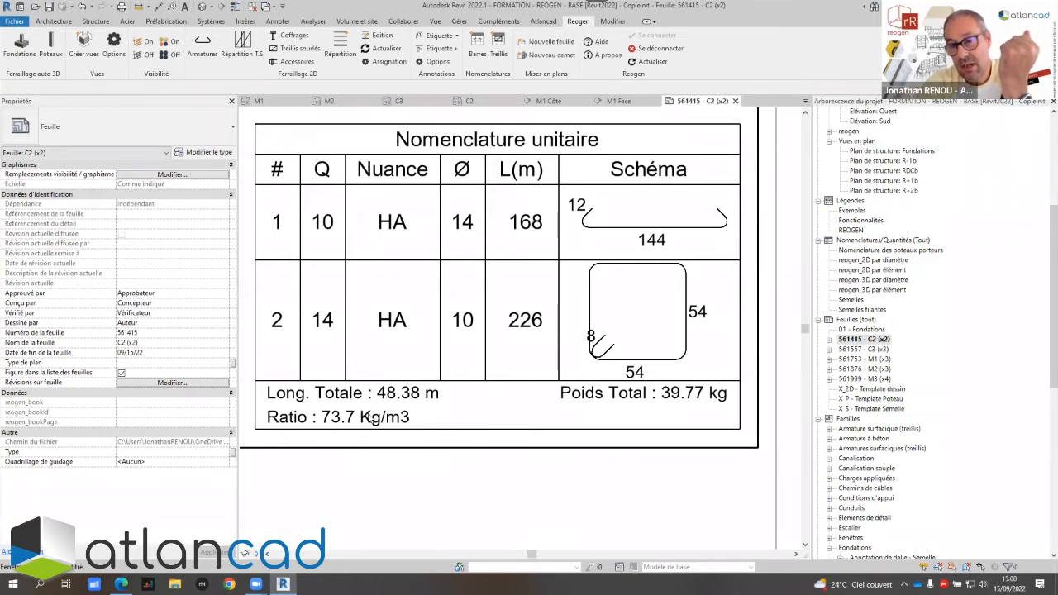
scroll(563, 313, down, 2)
scroll(563, 313, down, 4)
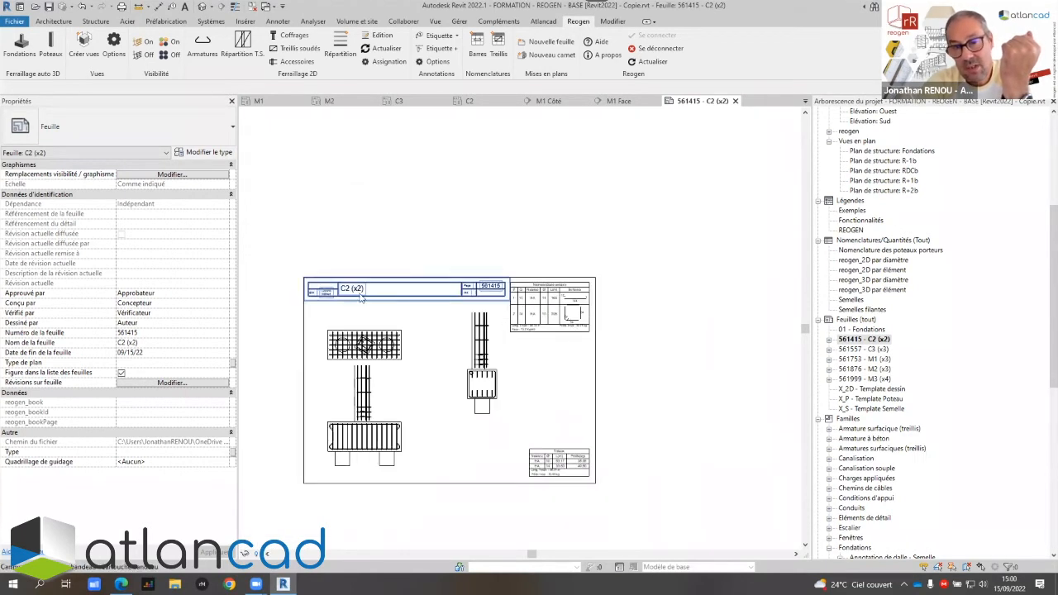
scroll(361, 298, up, 5)
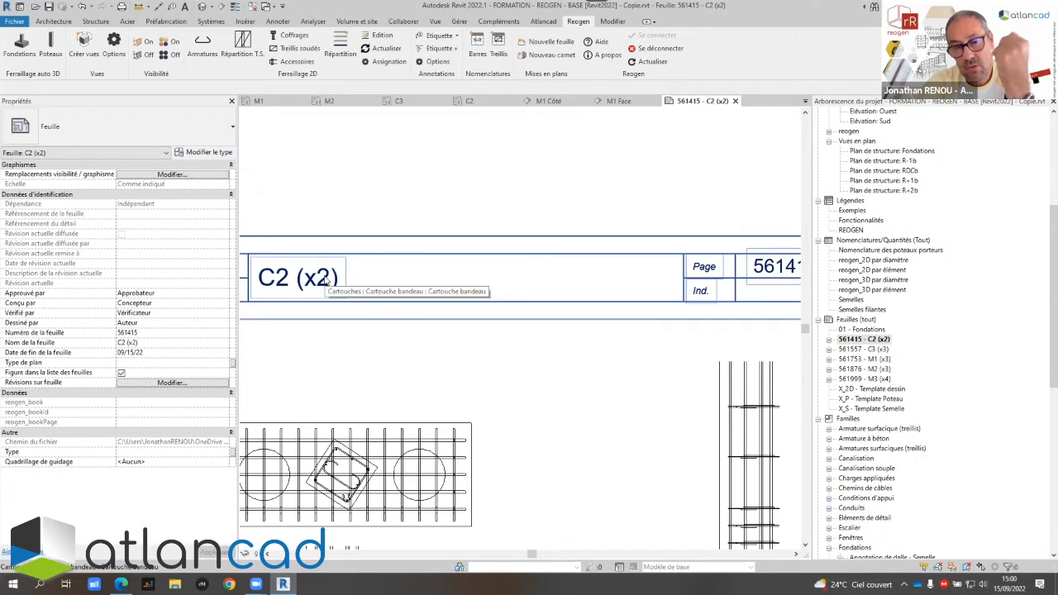
scroll(440, 283, down, 5)
scroll(742, 391, up, 6)
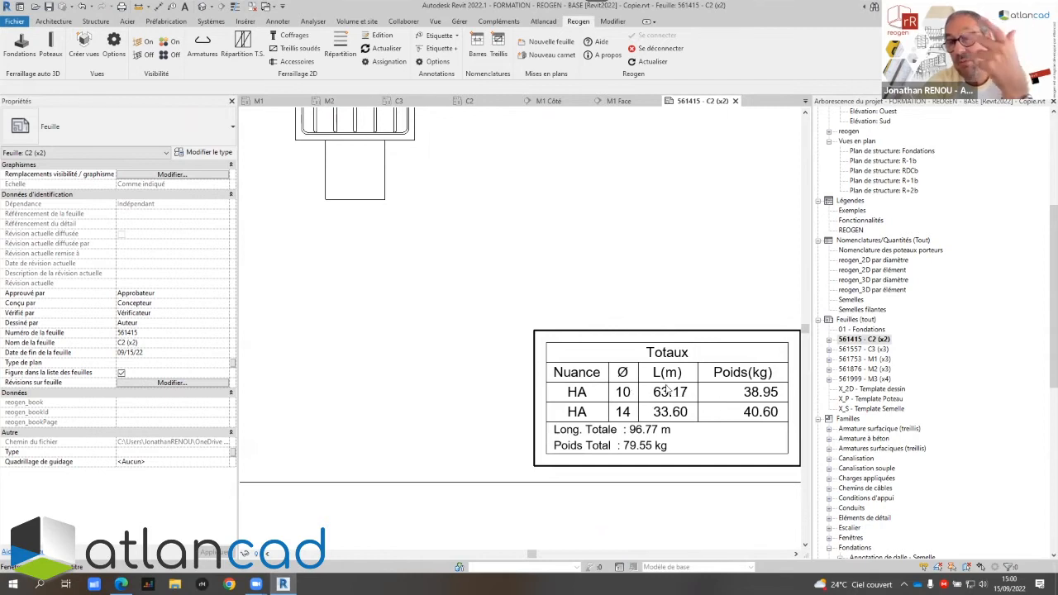
scroll(618, 366, down, 5)
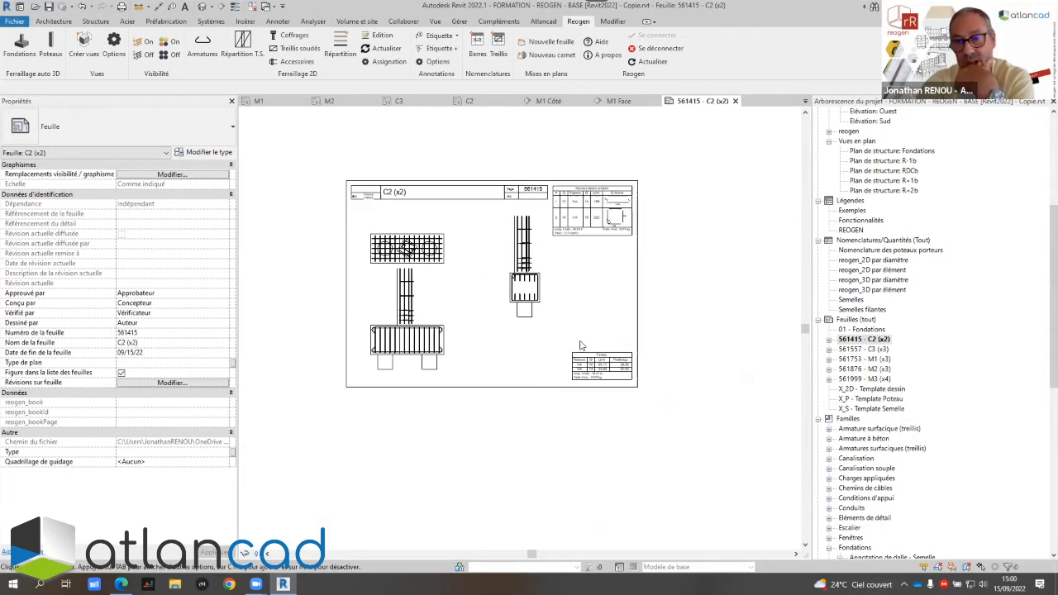
Open the M1 (x3) sheet and examine its unit schedule and overall layout
double_click(865, 360)
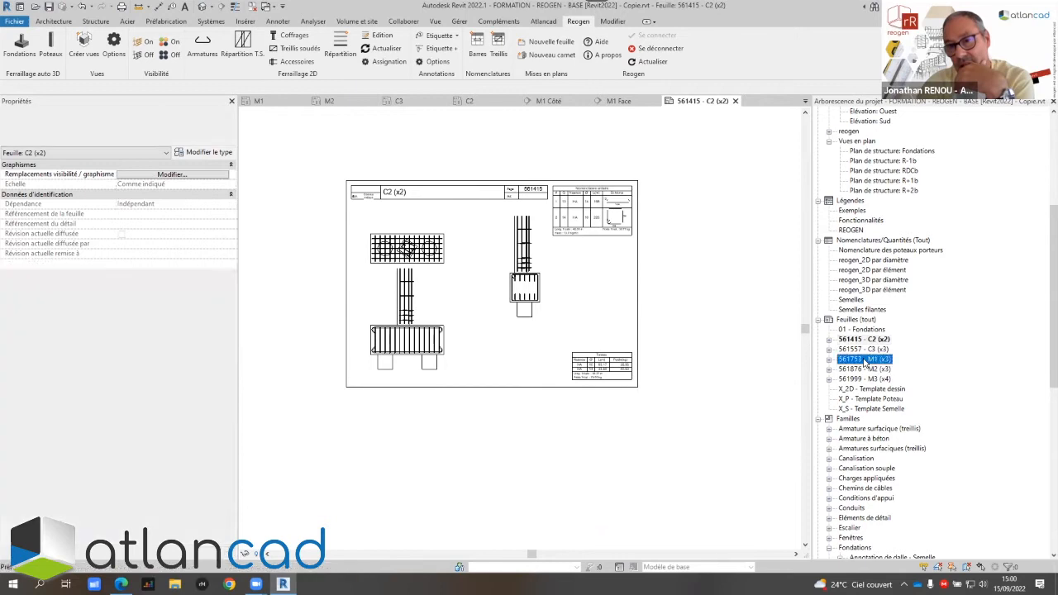
scroll(721, 202, up, 6)
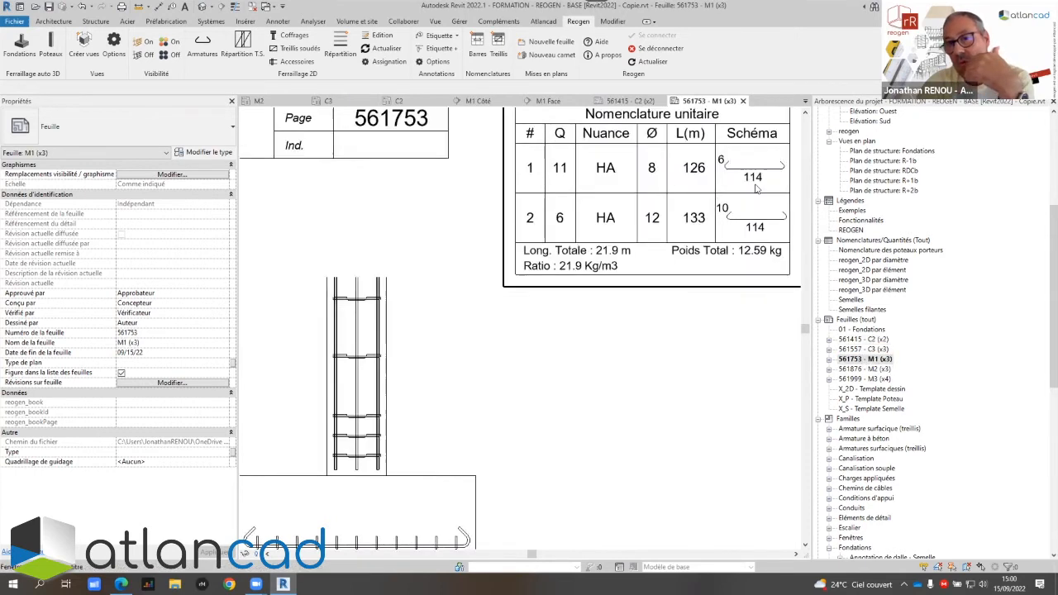
scroll(613, 287, down, 4)
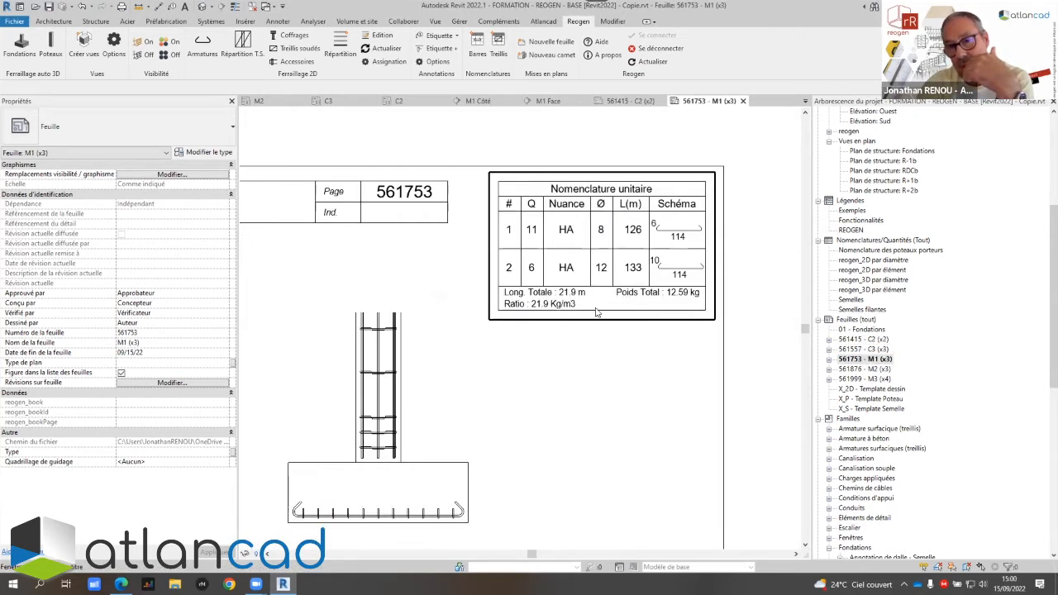
scroll(597, 312, down, 3)
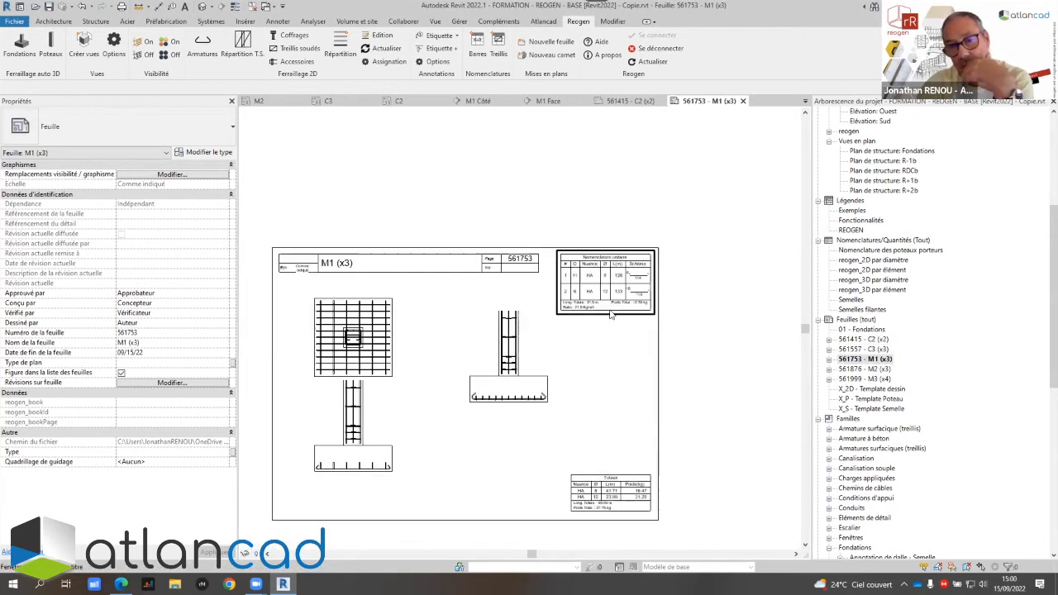
Open the X_S - Template Semelle sheet and inspect its title blocks and the NOMENCLATURE1 placeholder's properties
double_click(869, 410)
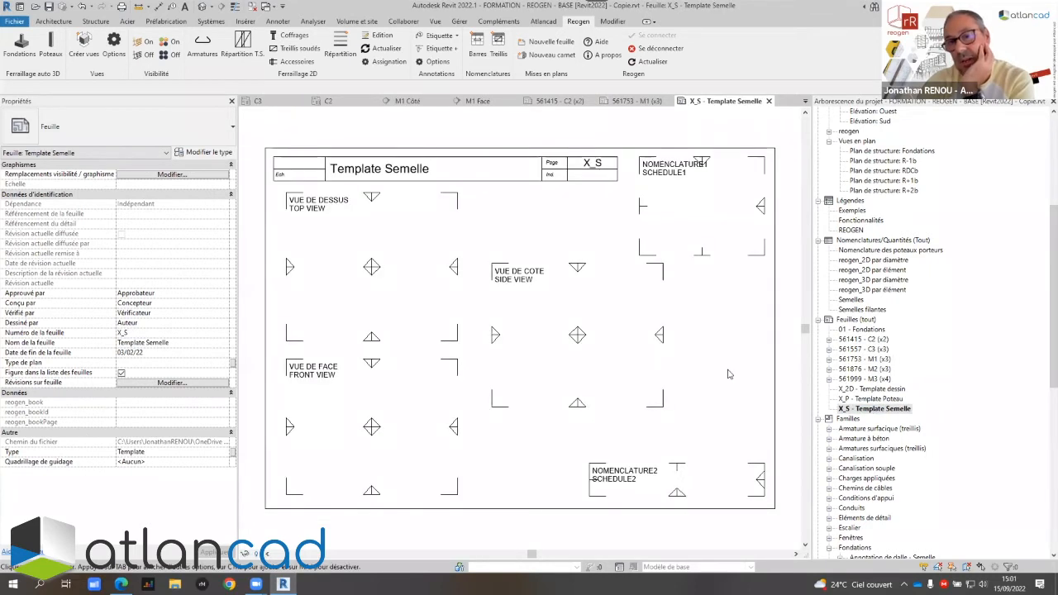
scroll(676, 280, down, 3)
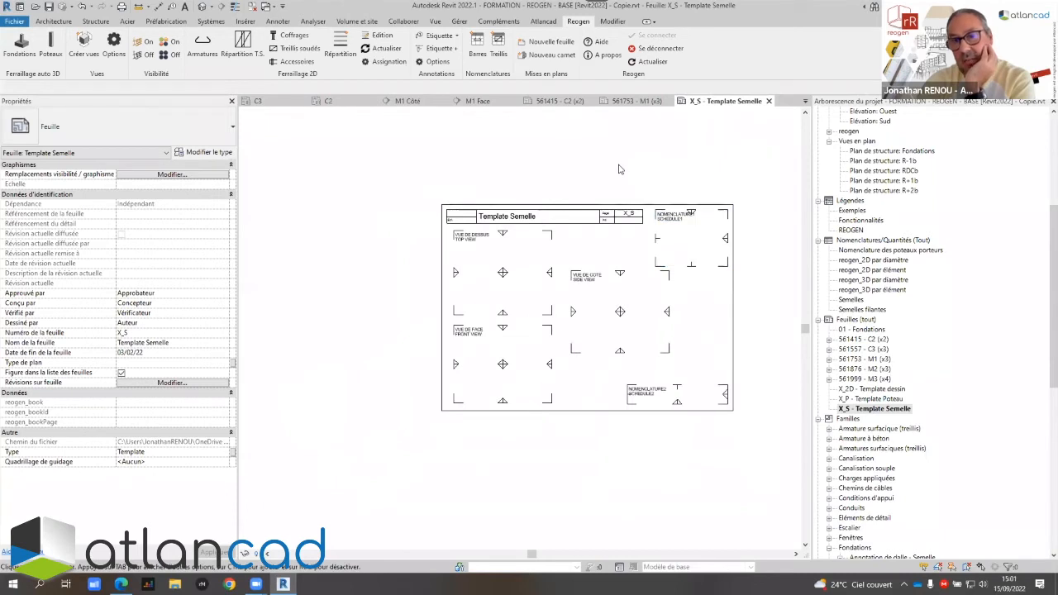
click(591, 220)
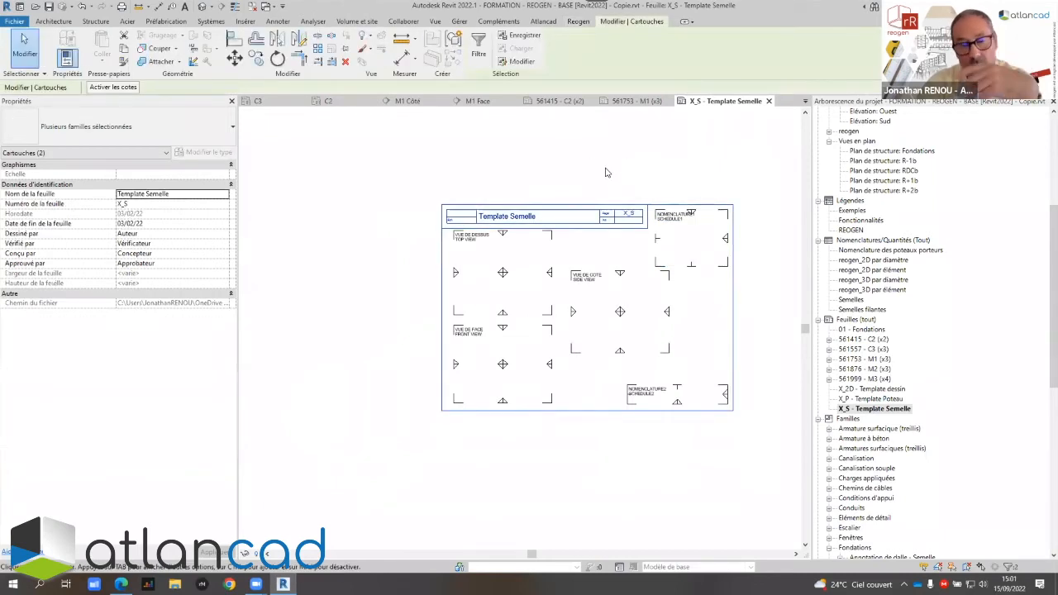
key(Escape)
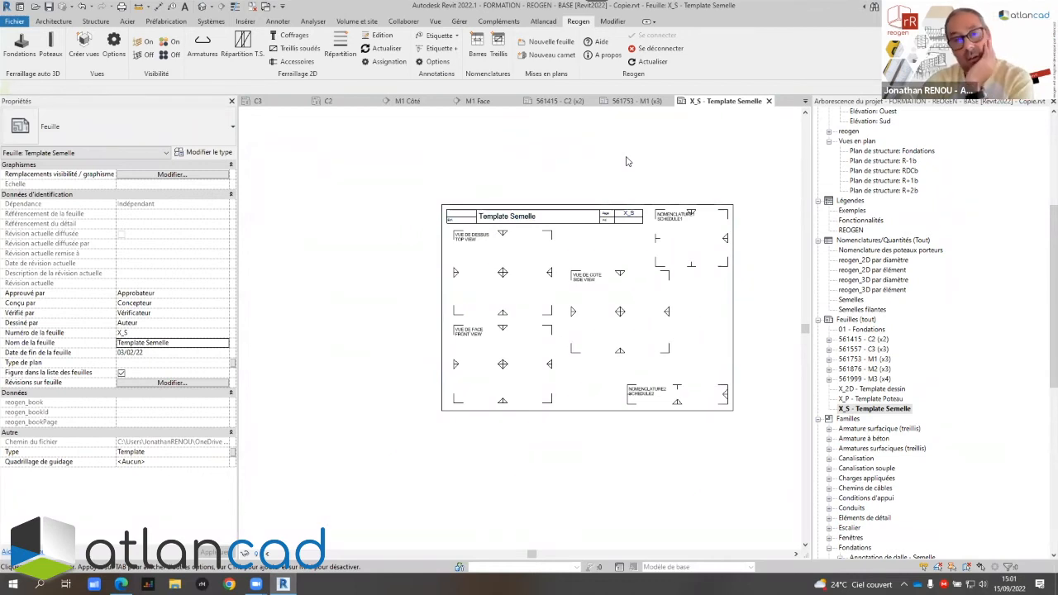
click(699, 243)
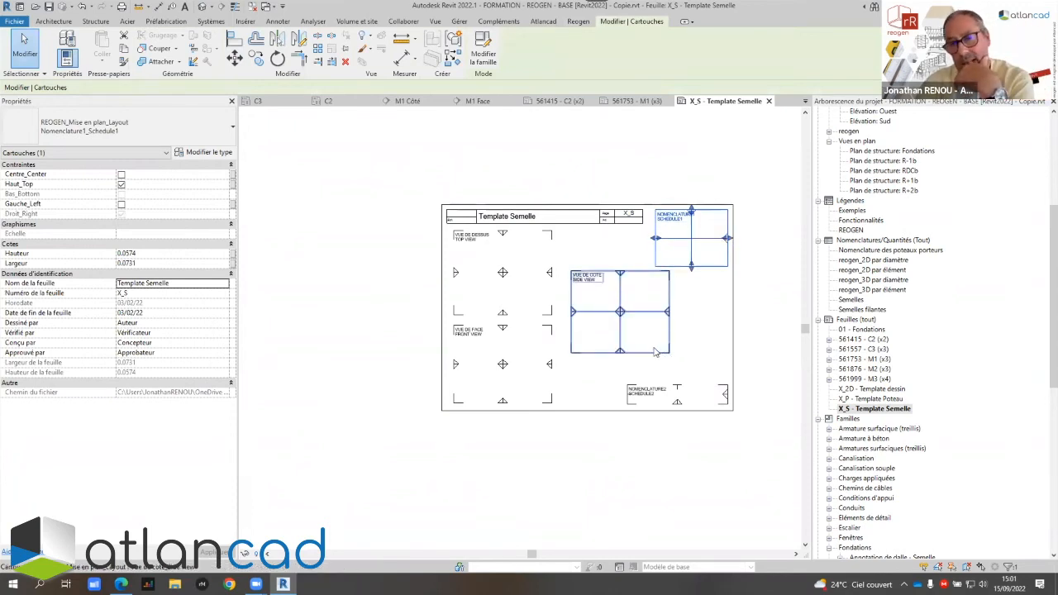
scroll(686, 258, up, 3)
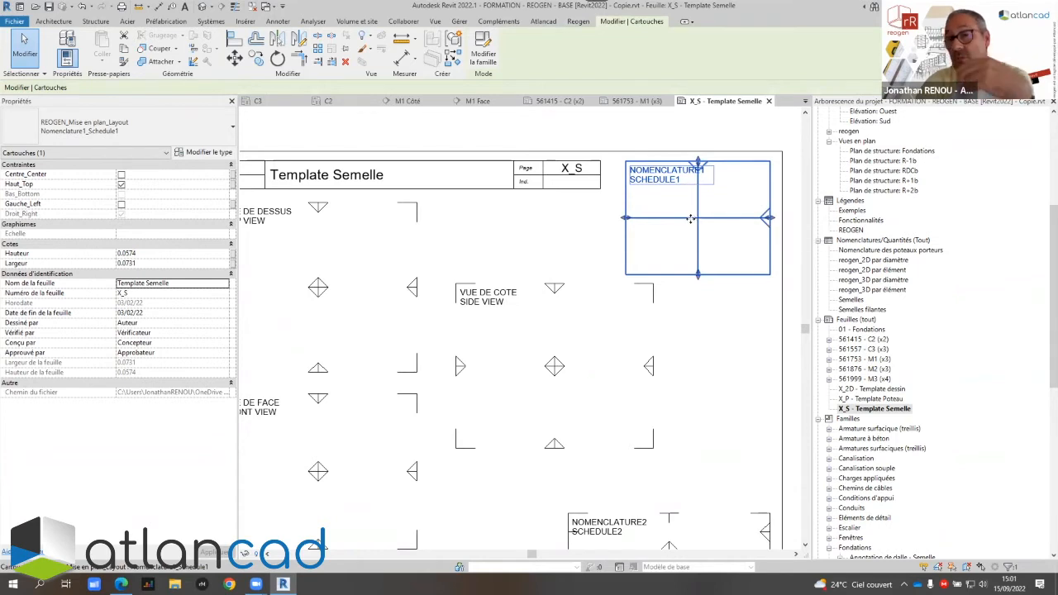
click(716, 329)
scroll(716, 329, down, 1)
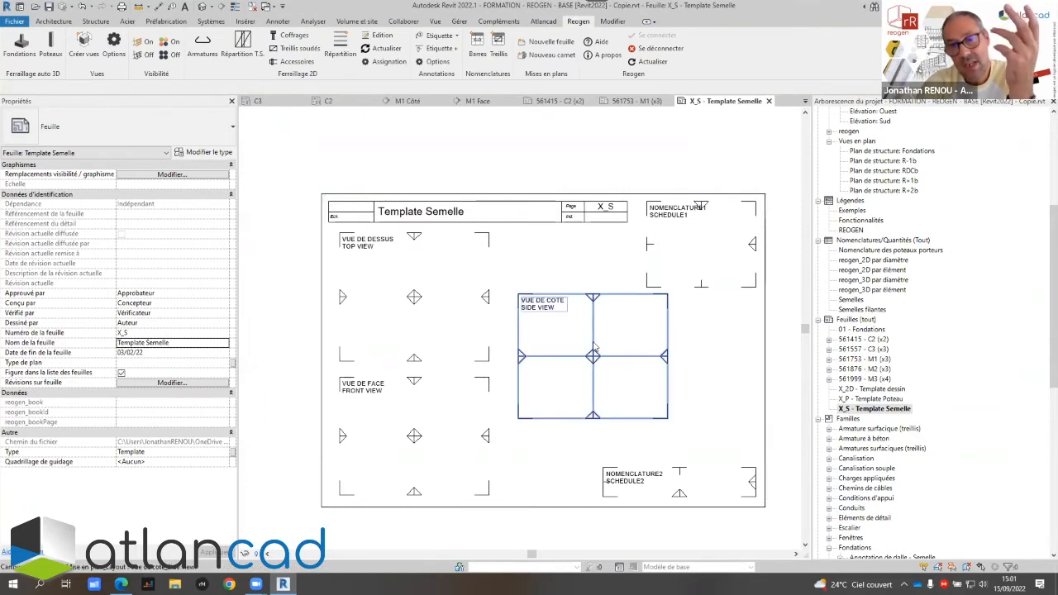
Compare the alignment constraints of the VUE DE COTE placeholder with those of the NOMENCLATURE1 and NOMENCLATURE2 placeholders
click(653, 313)
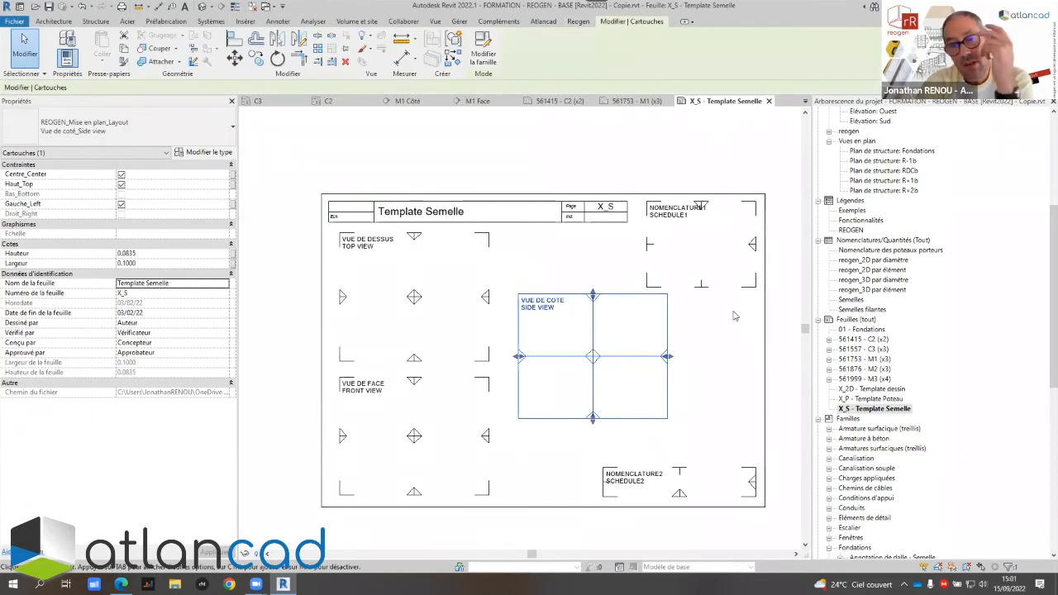
click(710, 239)
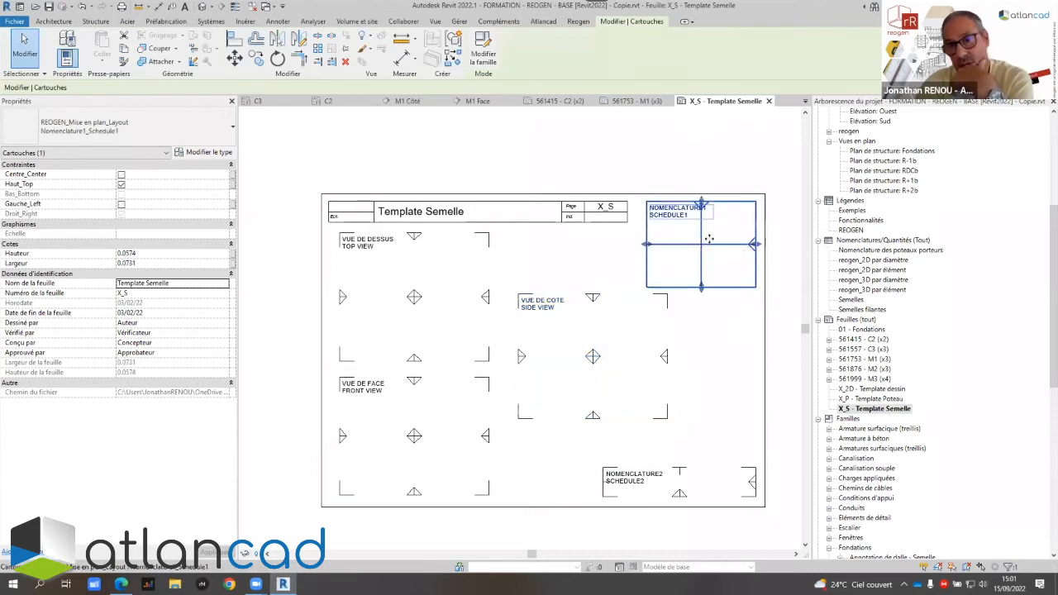
scroll(718, 169, up, 2)
click(718, 170)
scroll(707, 210, up, 2)
middle_drag(716, 219, 547, 188)
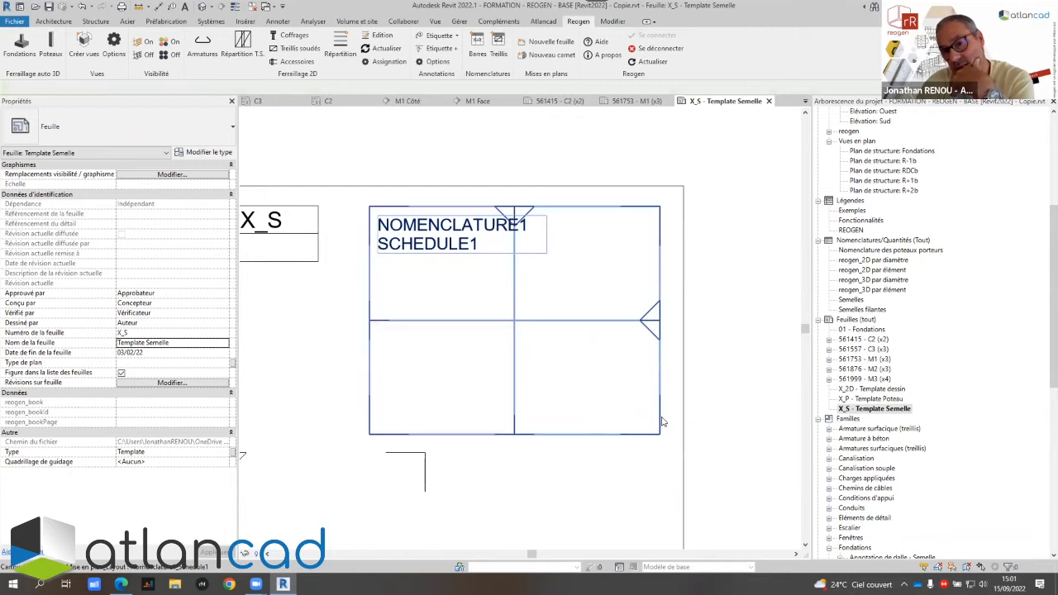
scroll(663, 422, down, 2)
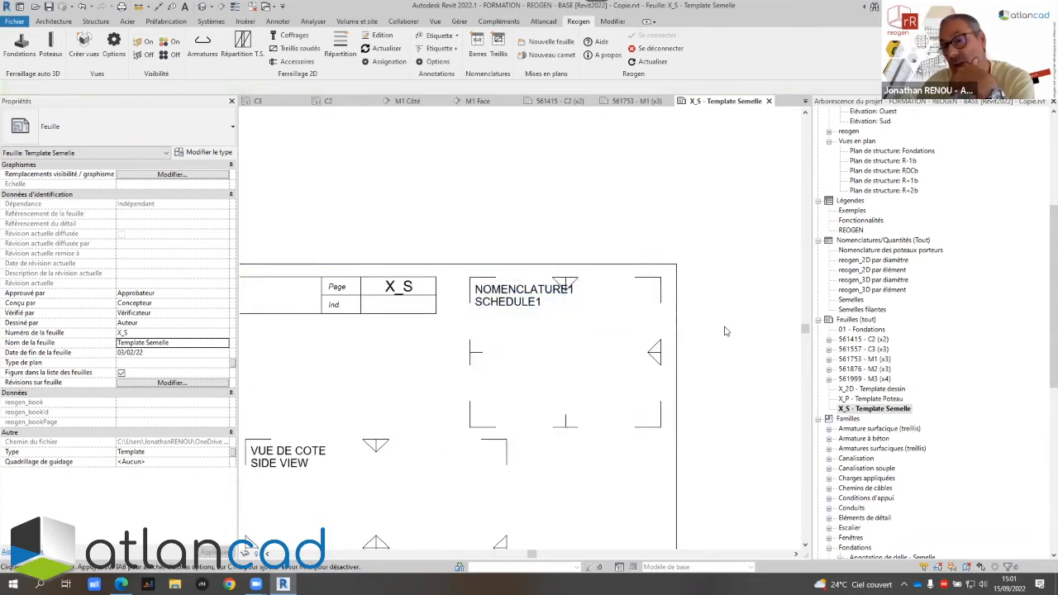
scroll(674, 234, down, 4)
scroll(650, 345, up, 5)
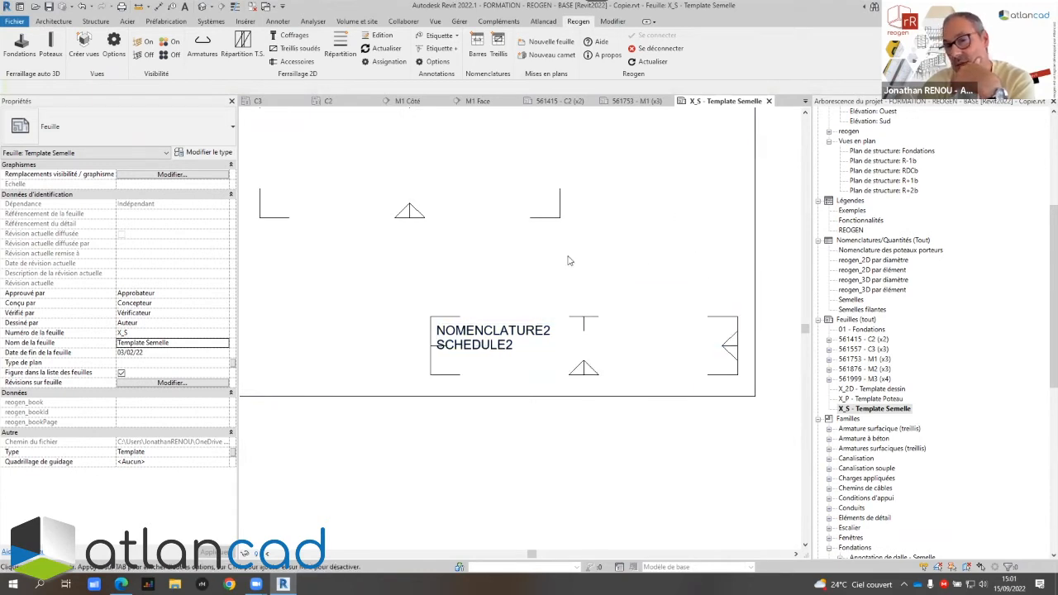
scroll(553, 442, down, 5)
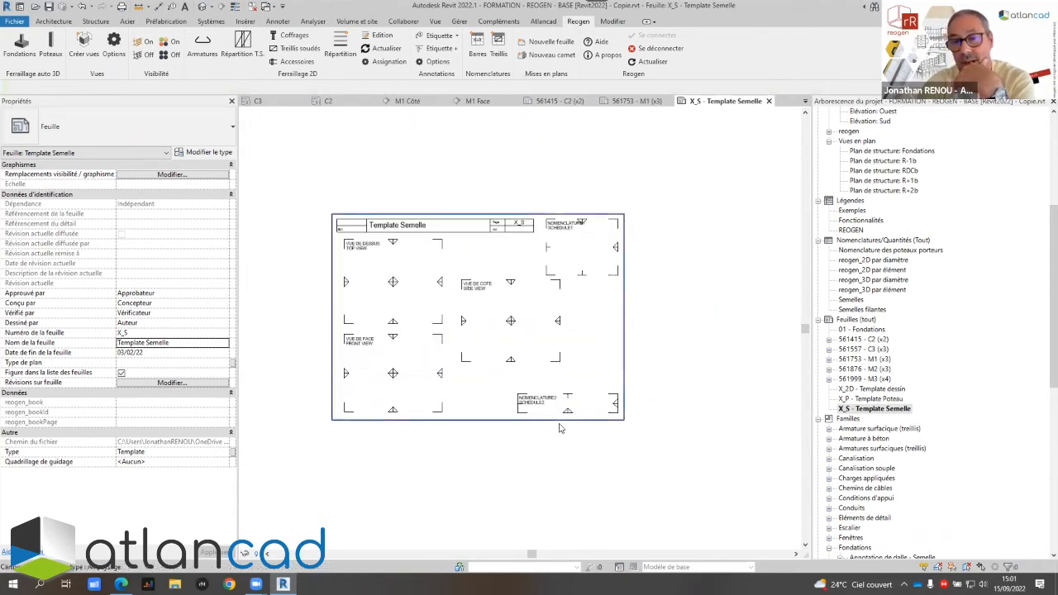
scroll(507, 338, up, 3)
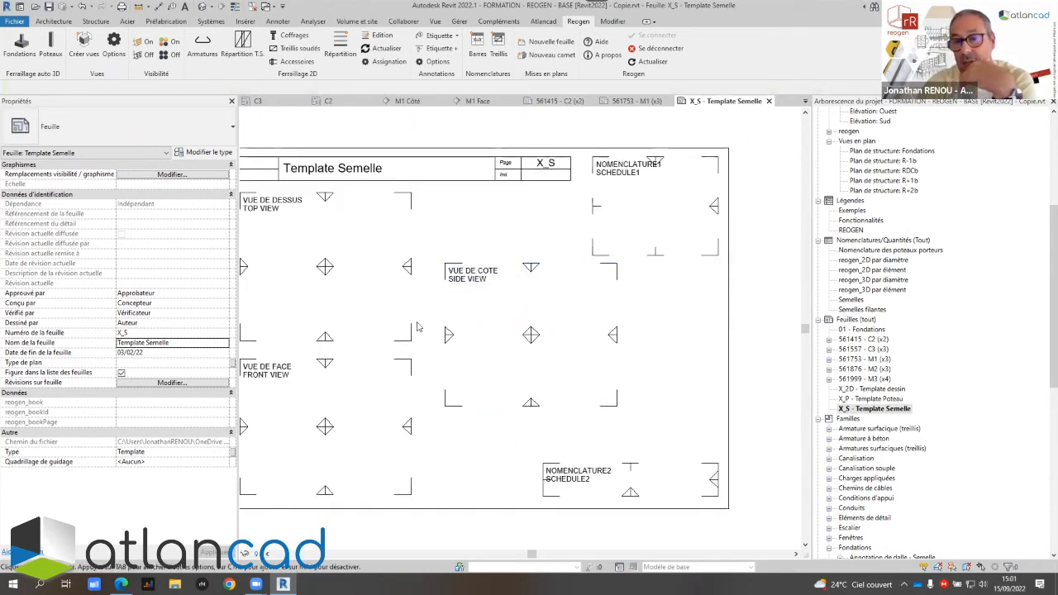
Switch the Centre_Center and Haut_Top constraints of the VUE DE COTE placeholder off and back on
click(534, 345)
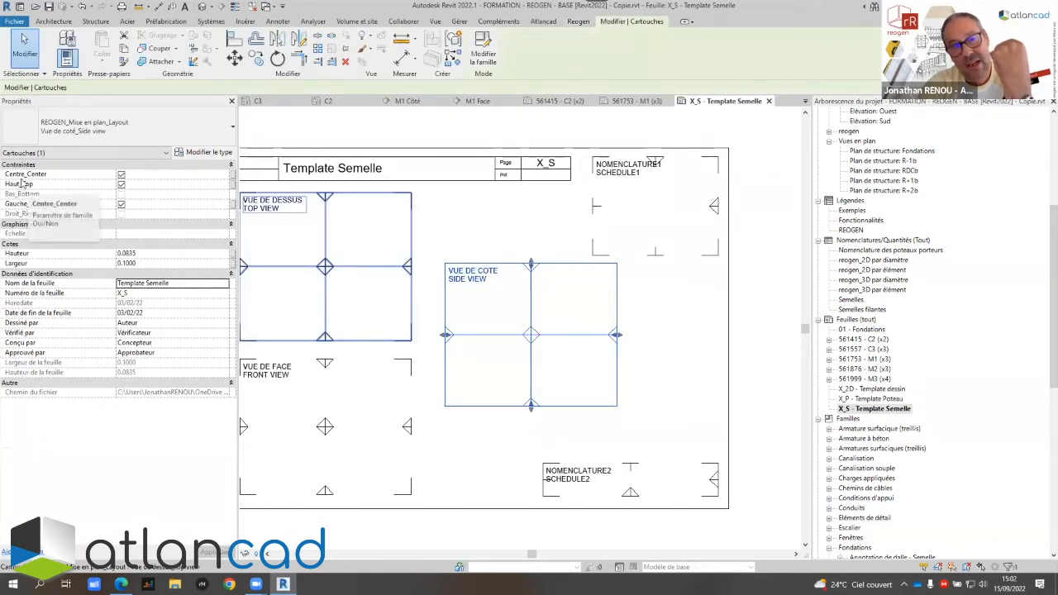
click(121, 176)
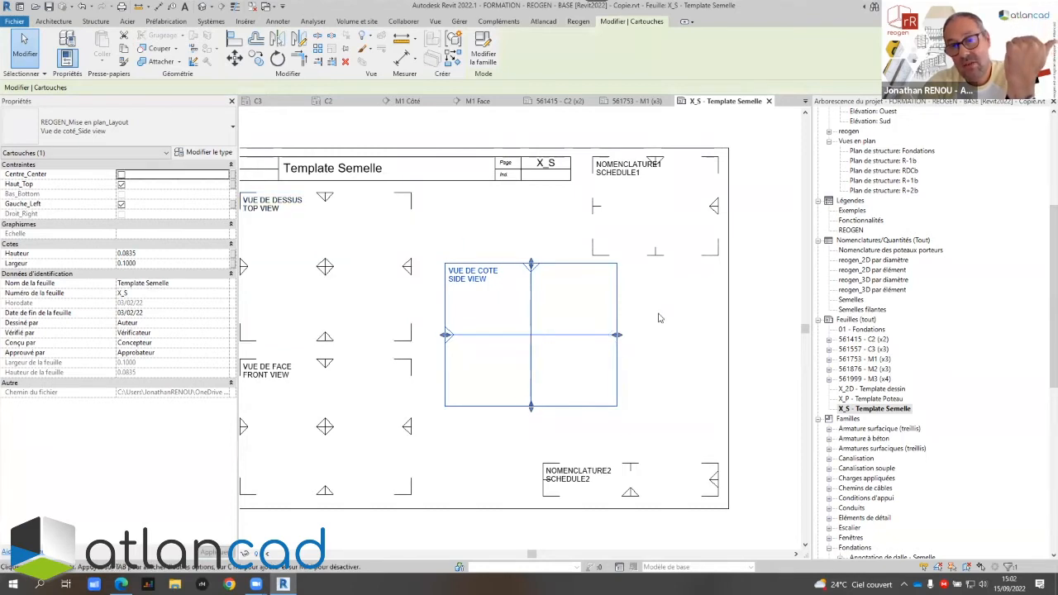
click(687, 369)
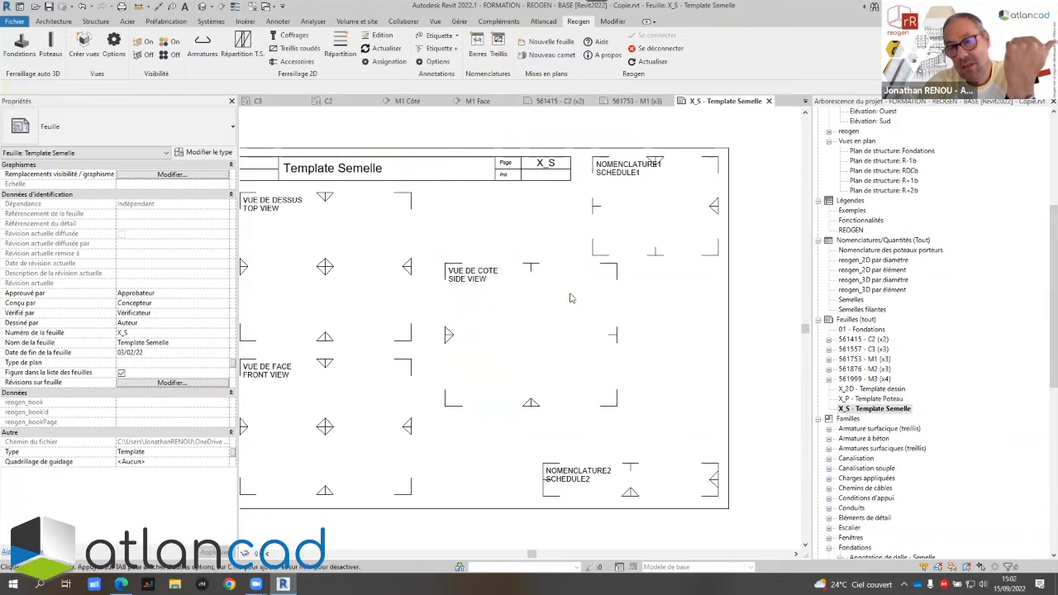
click(469, 290)
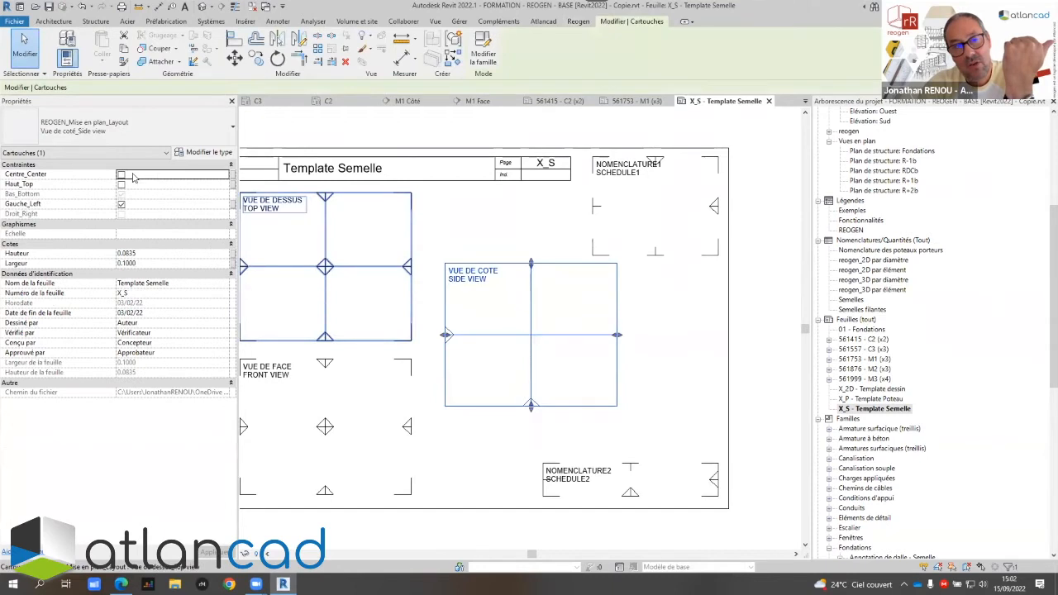
click(655, 340)
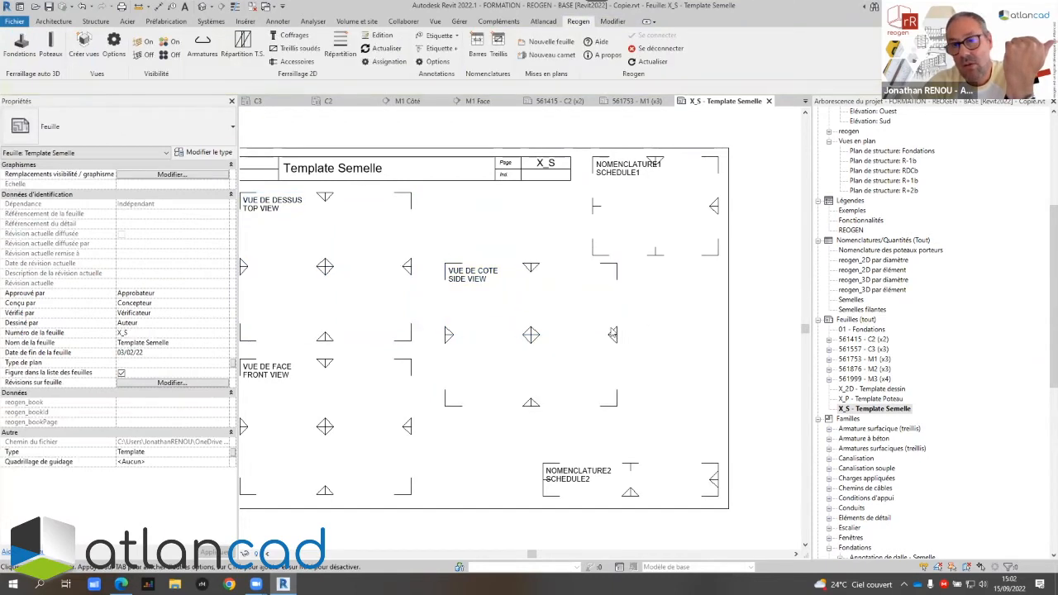
scroll(707, 317, down, 3)
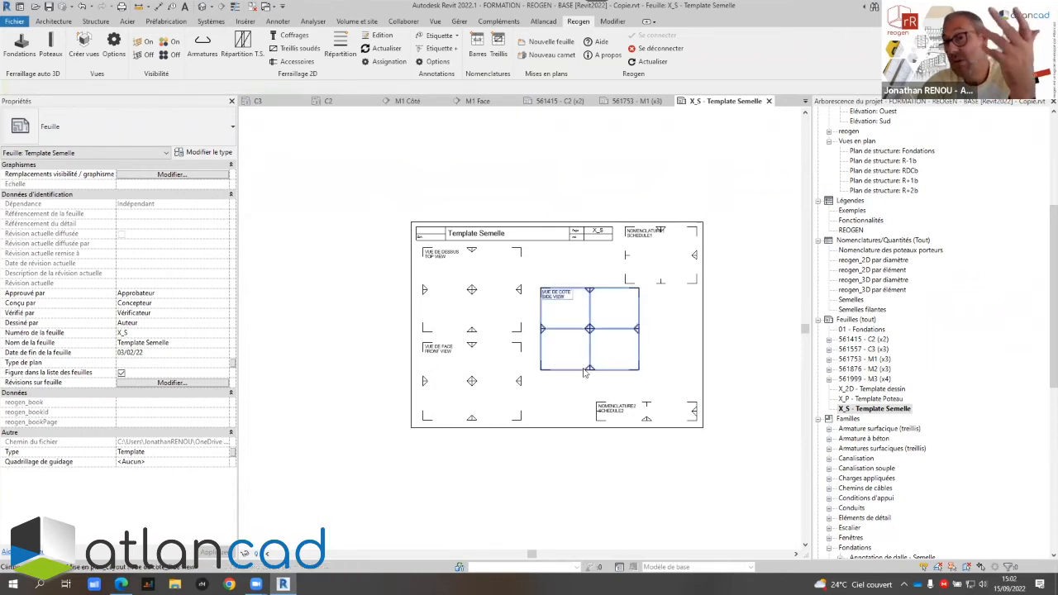
Open the X_P - Template Poteau and X_2D - Template dessin sheets and examine their view and schedule placeholders
double_click(885, 399)
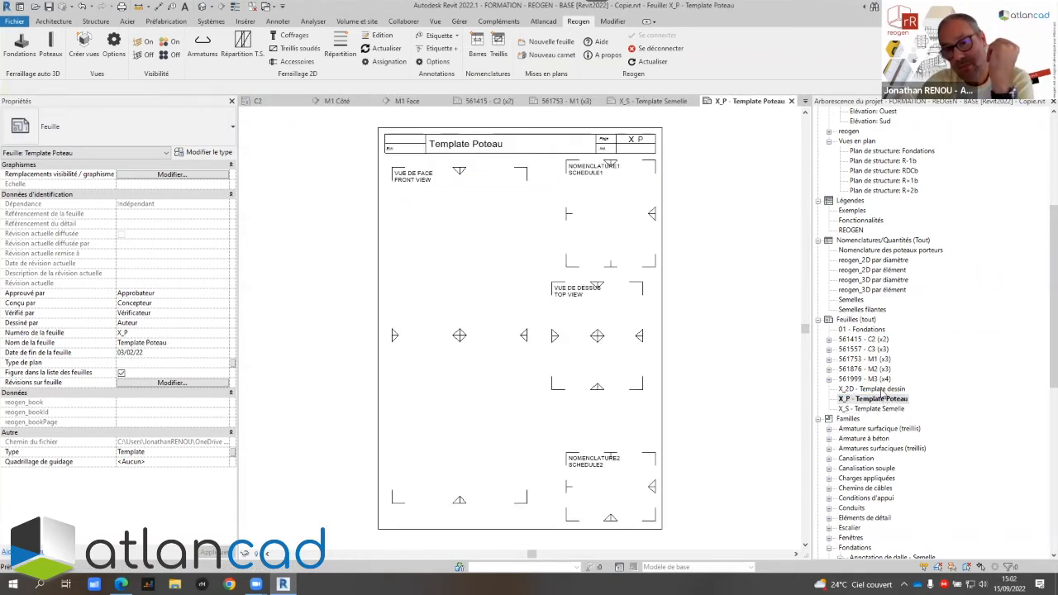
click(878, 389)
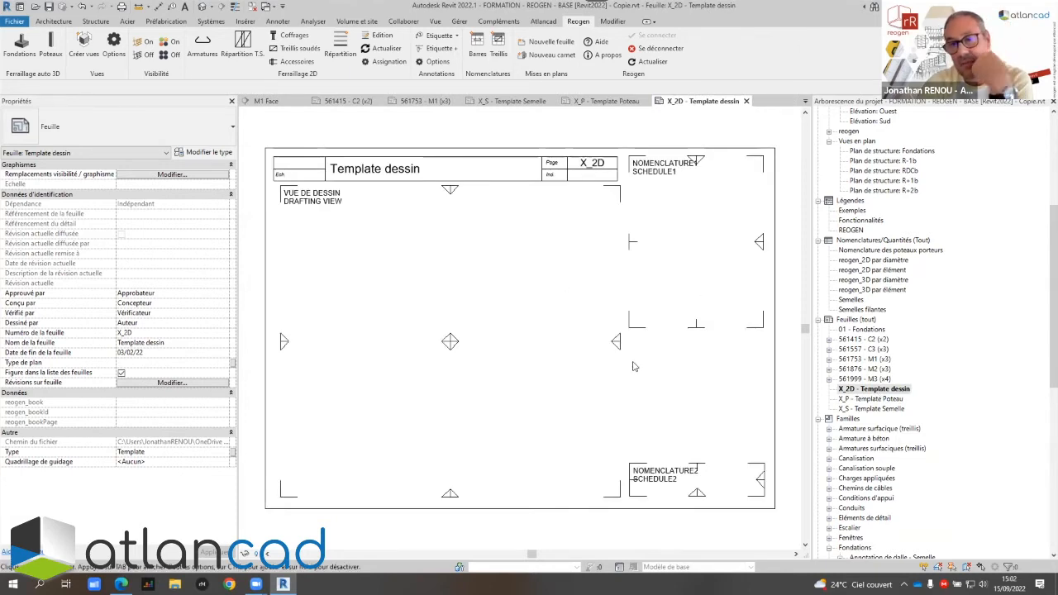
scroll(635, 364, down, 2)
scroll(641, 368, down, 1)
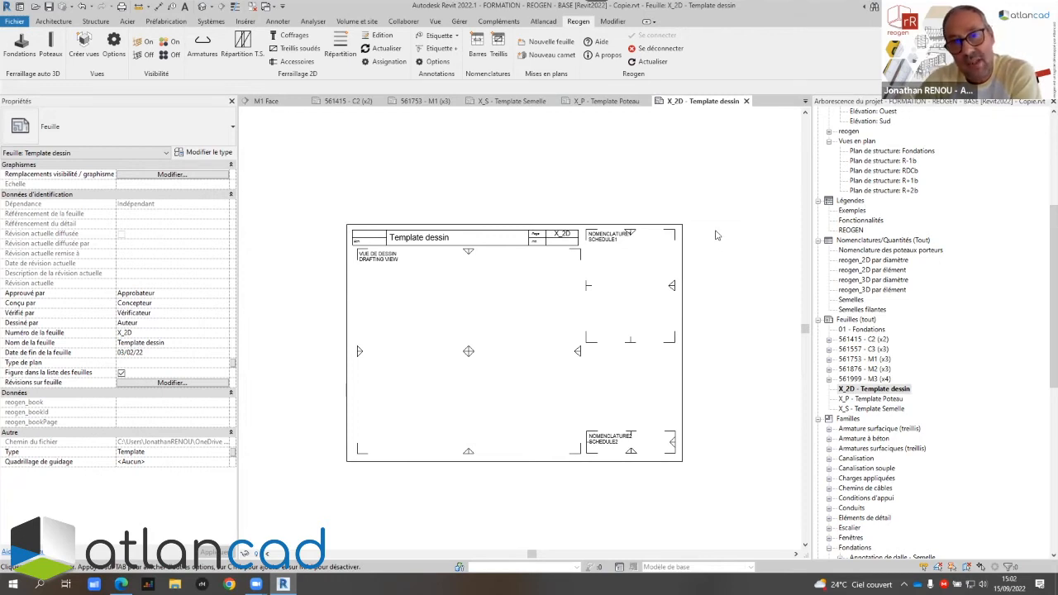
Create a new reogen sheet booklet with number 01 and name FONDATIONS
click(547, 56)
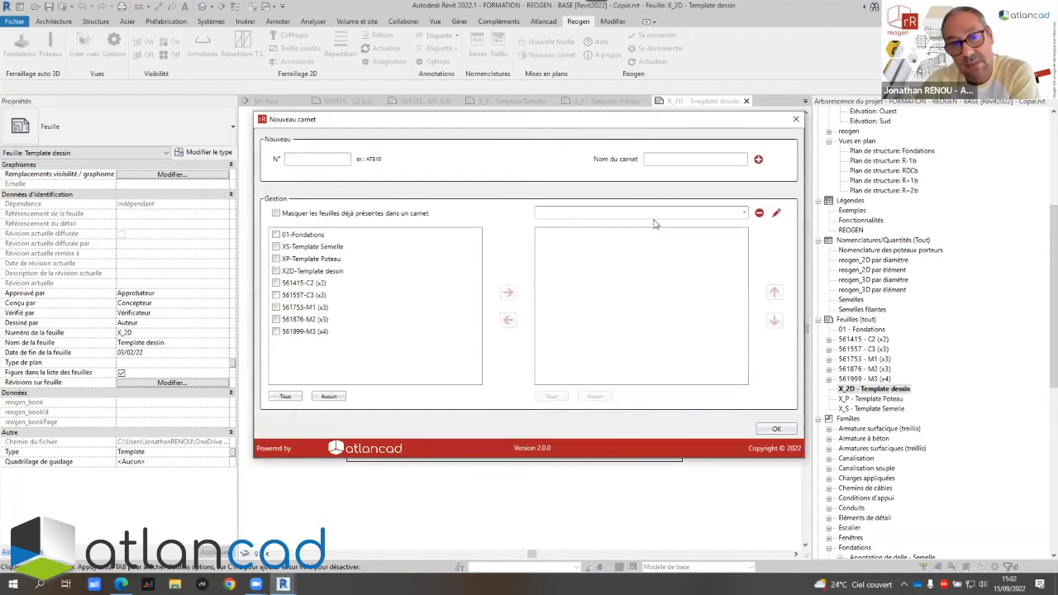
click(316, 160)
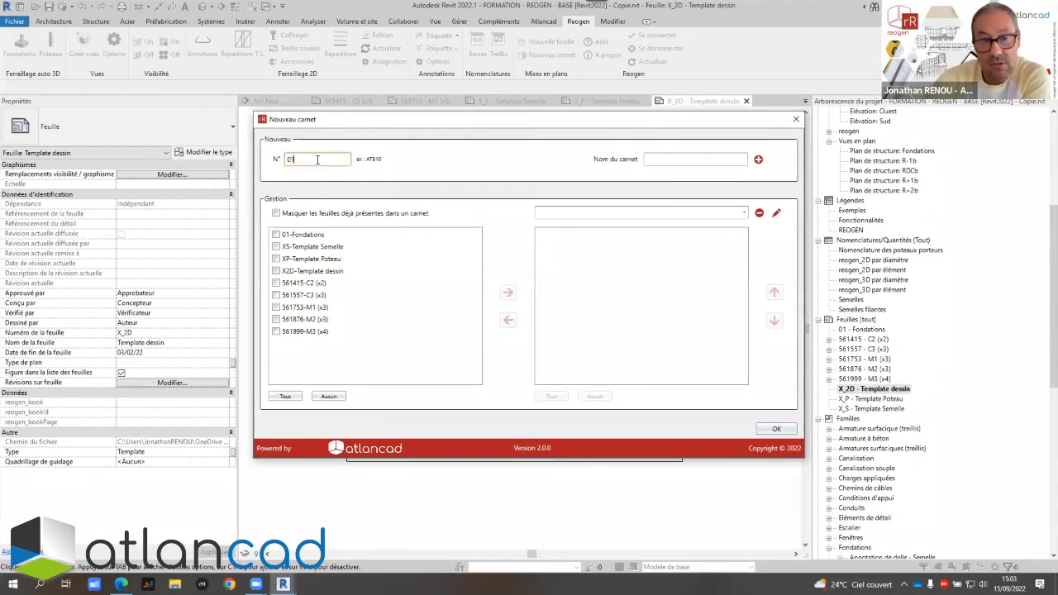
click(683, 159)
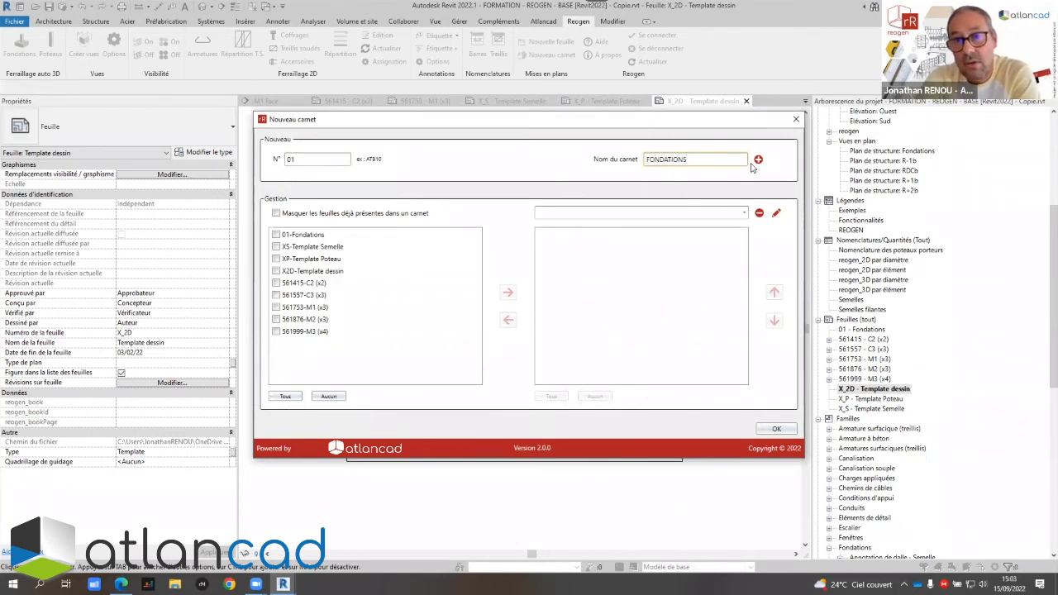
click(758, 159)
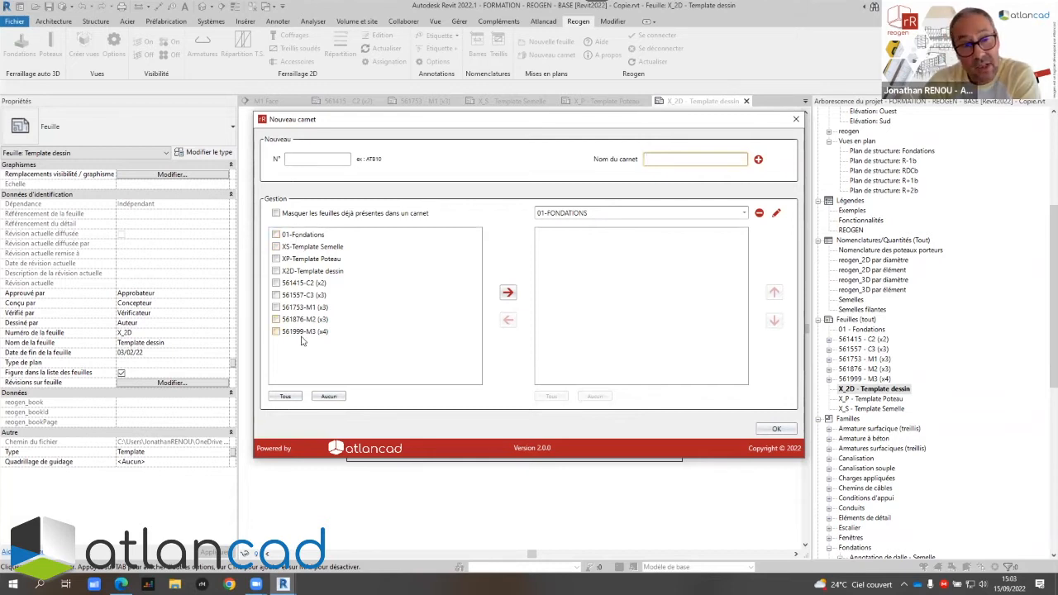
Add every sheet except the XS, XP and X2D templates to the 01-FONDATIONS booklet
click(285, 396)
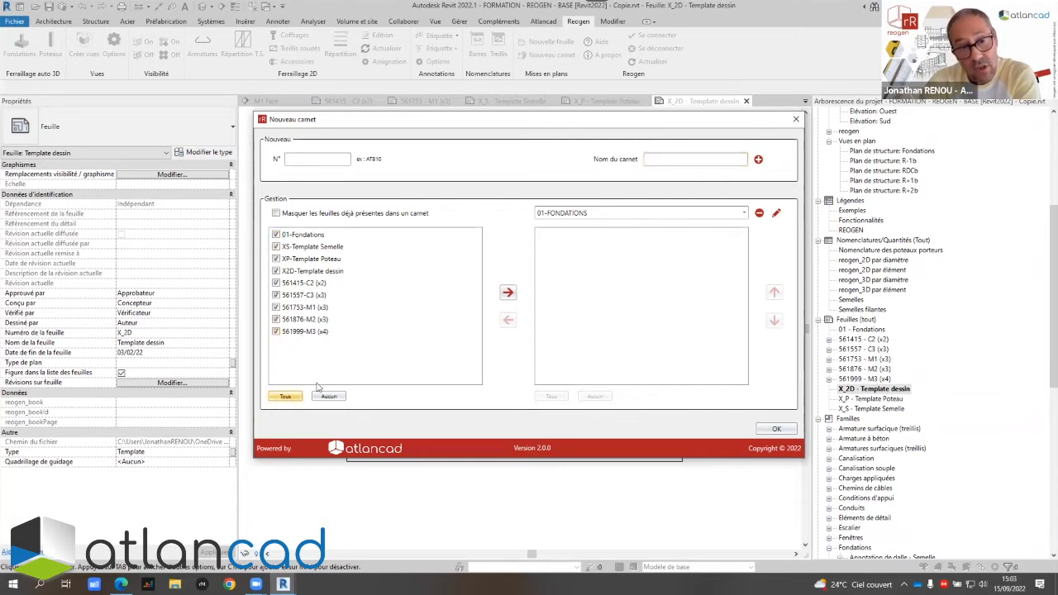
click(276, 247)
click(276, 259)
click(276, 271)
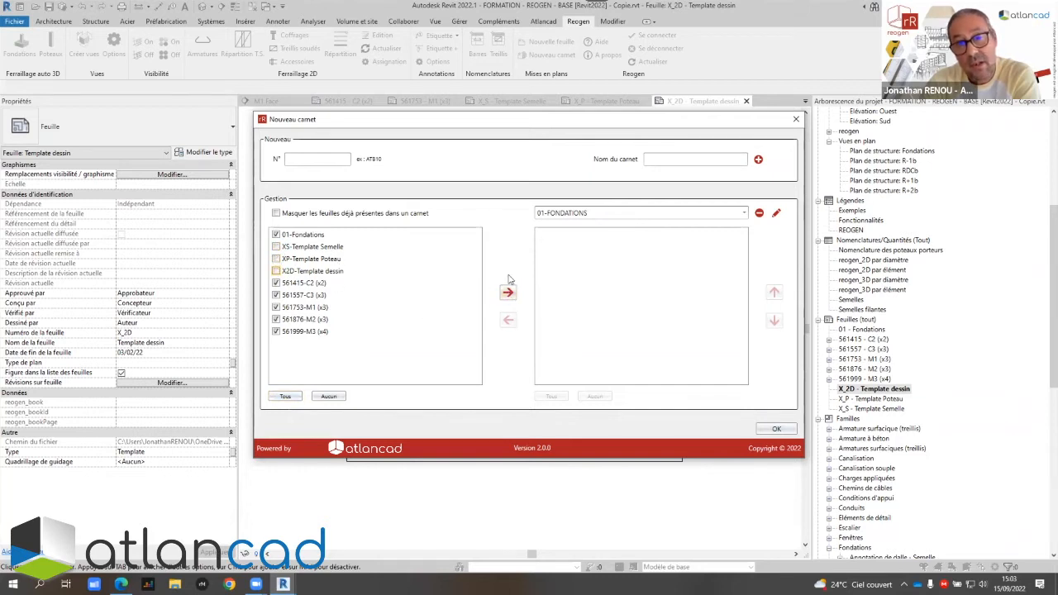
click(507, 292)
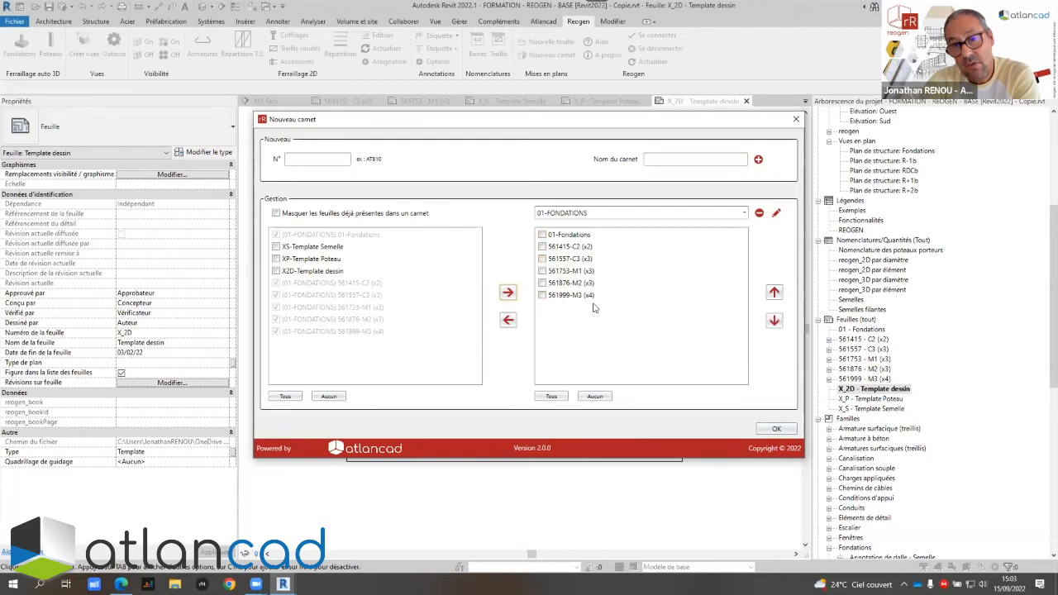
Move the C2 (x2) sheet down to the end of the 01-FONDATIONS booklet
click(568, 248)
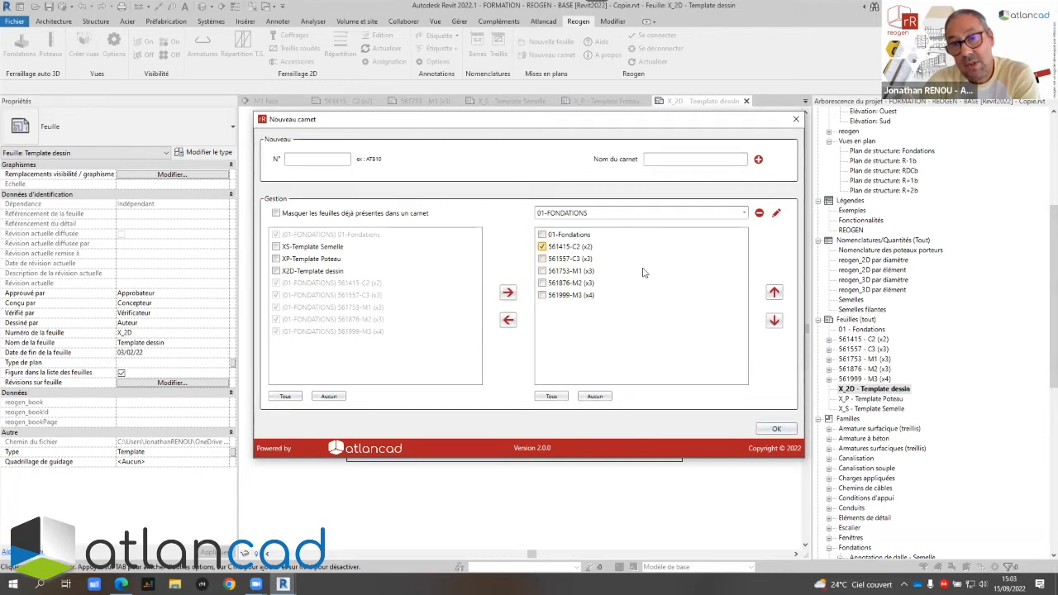
click(774, 323)
click(774, 322)
click(774, 323)
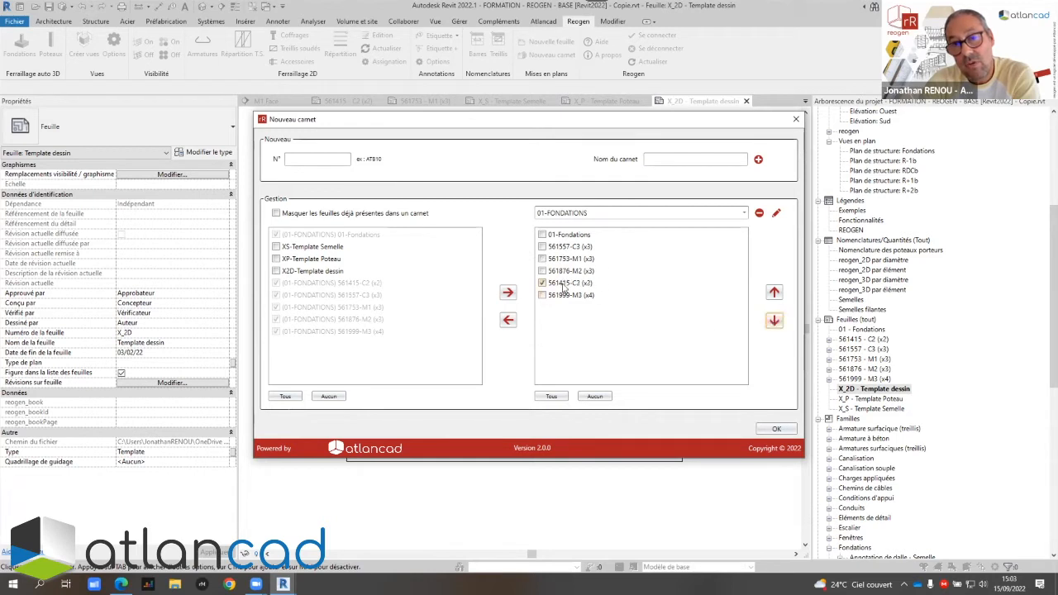
click(774, 322)
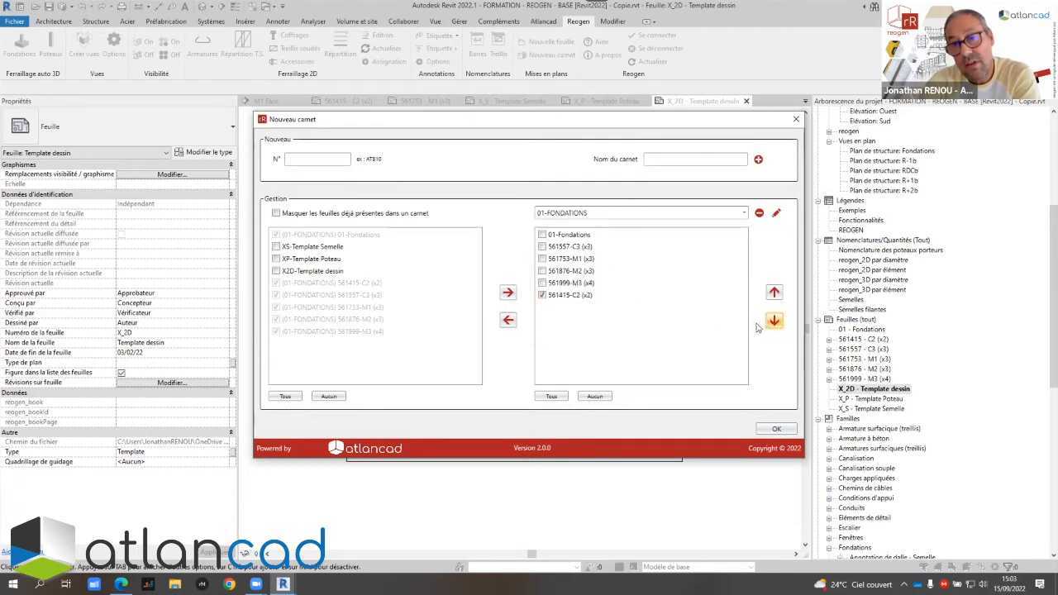
Move the C3 (x3) sheet below C2 (x2) at the end of the booklet and apply the new sheet order
click(542, 247)
click(541, 295)
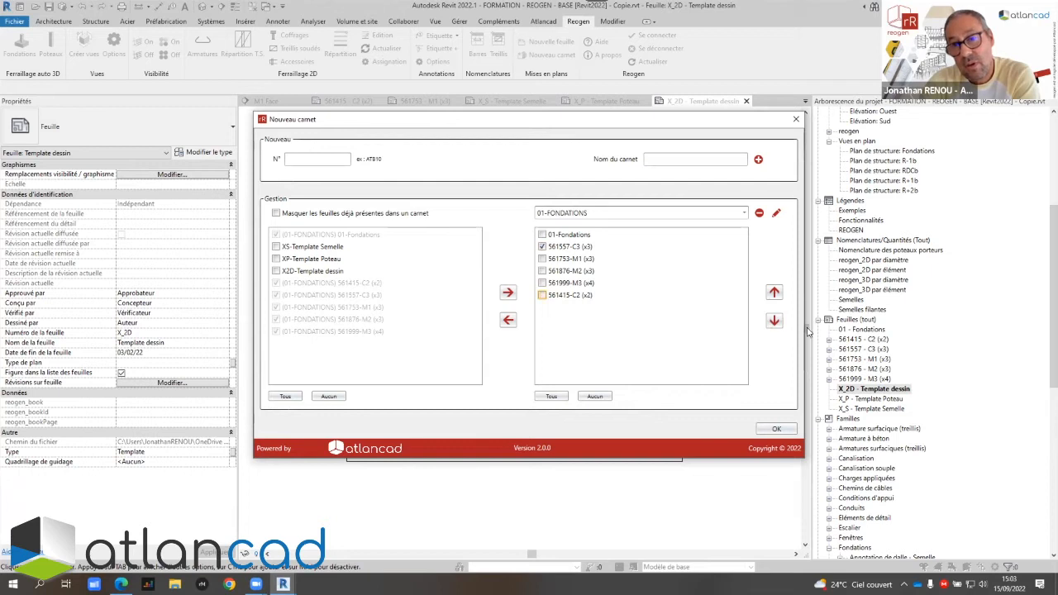
click(774, 321)
click(774, 321)
click(773, 321)
click(774, 320)
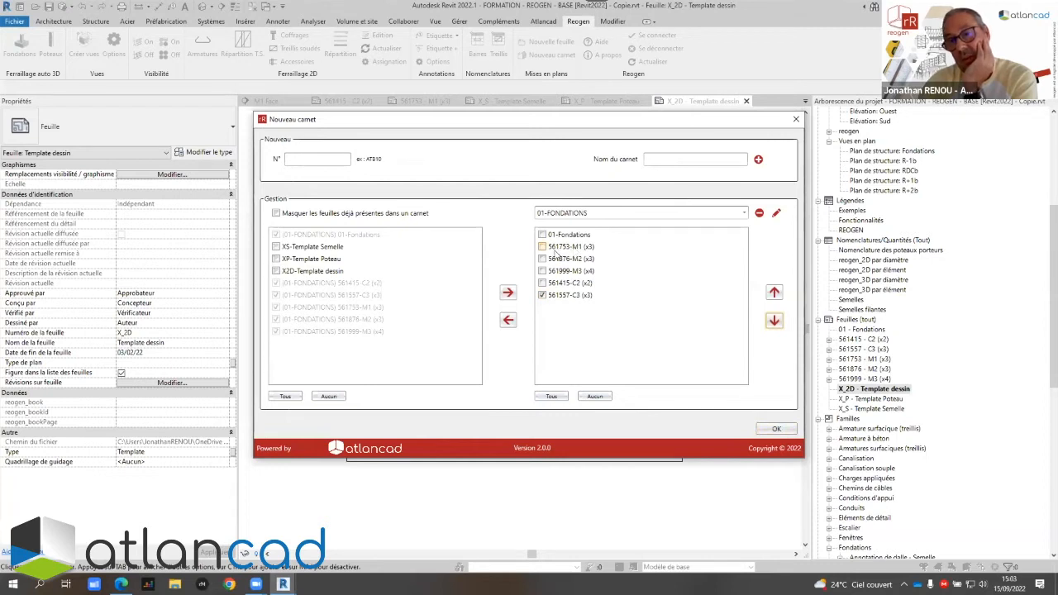
click(777, 430)
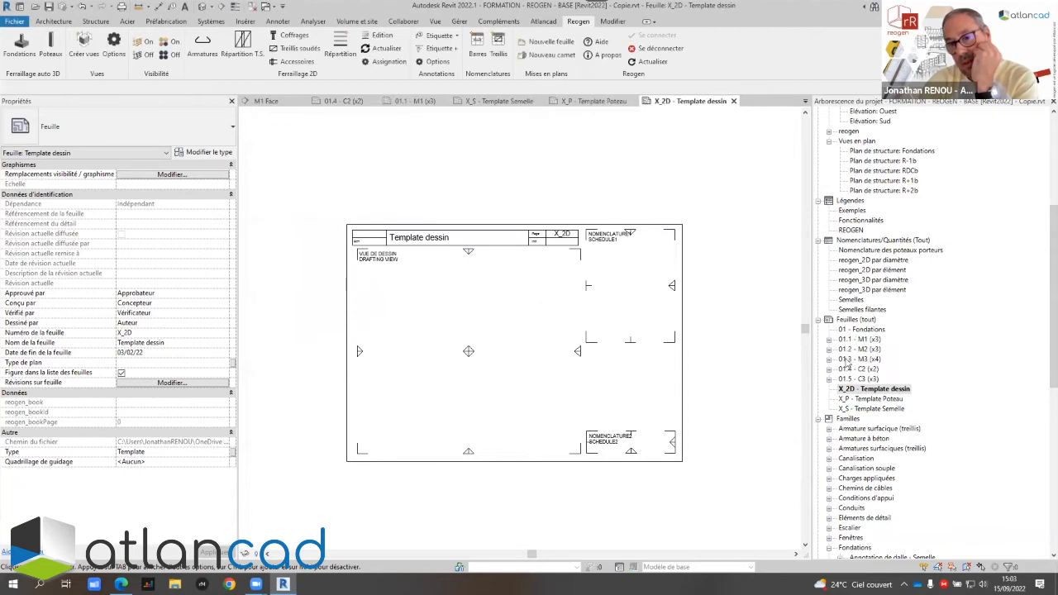
Check the renumbered booklet sheets from 01 to 01.5 and inspect the page number in the M1 (x3) sheet's title block
click(858, 331)
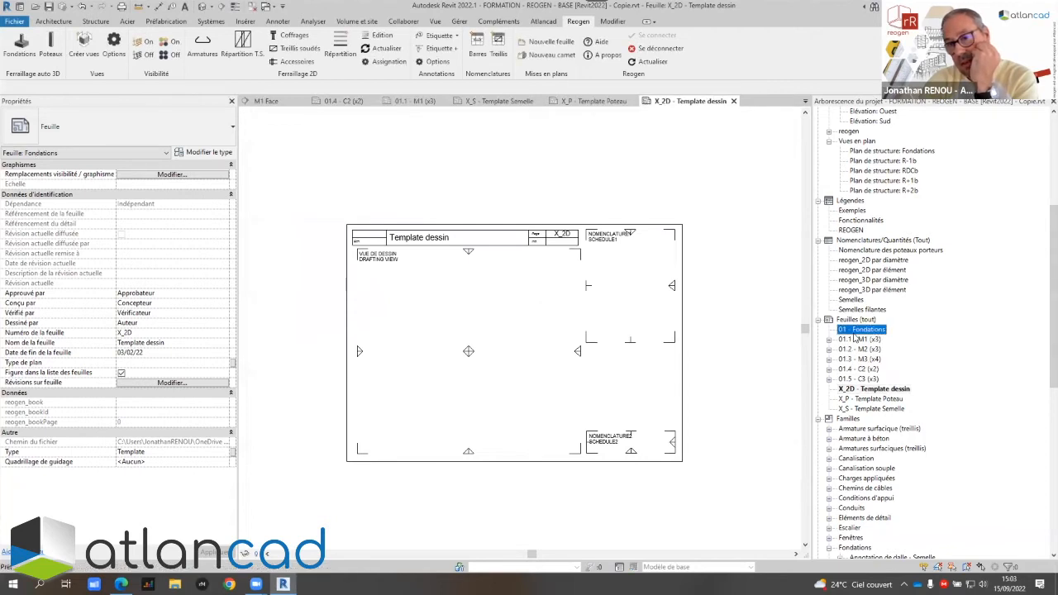
shift+click(856, 380)
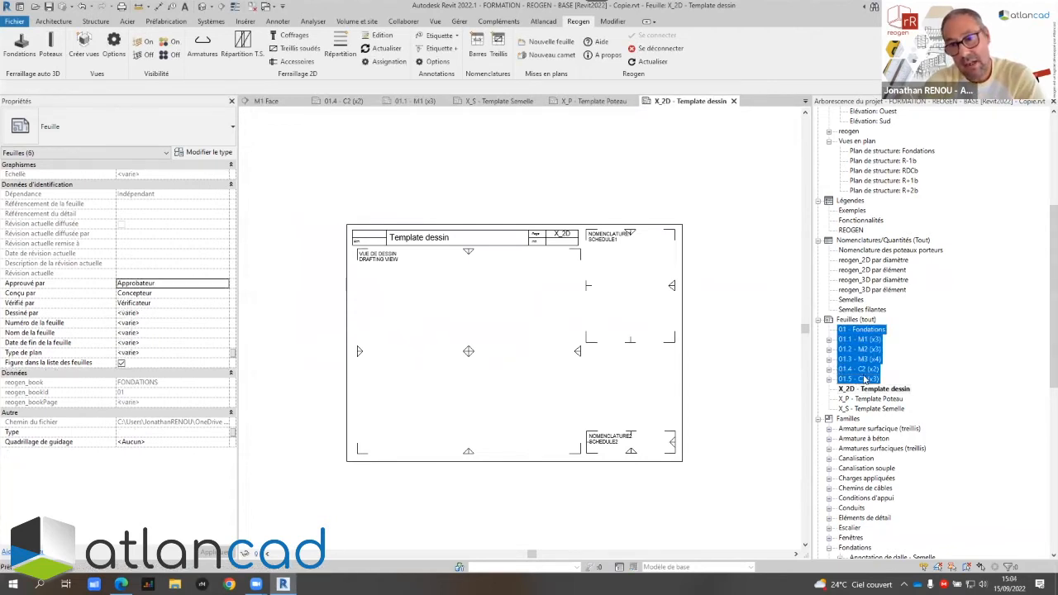
double_click(860, 339)
scroll(616, 255, up, 4)
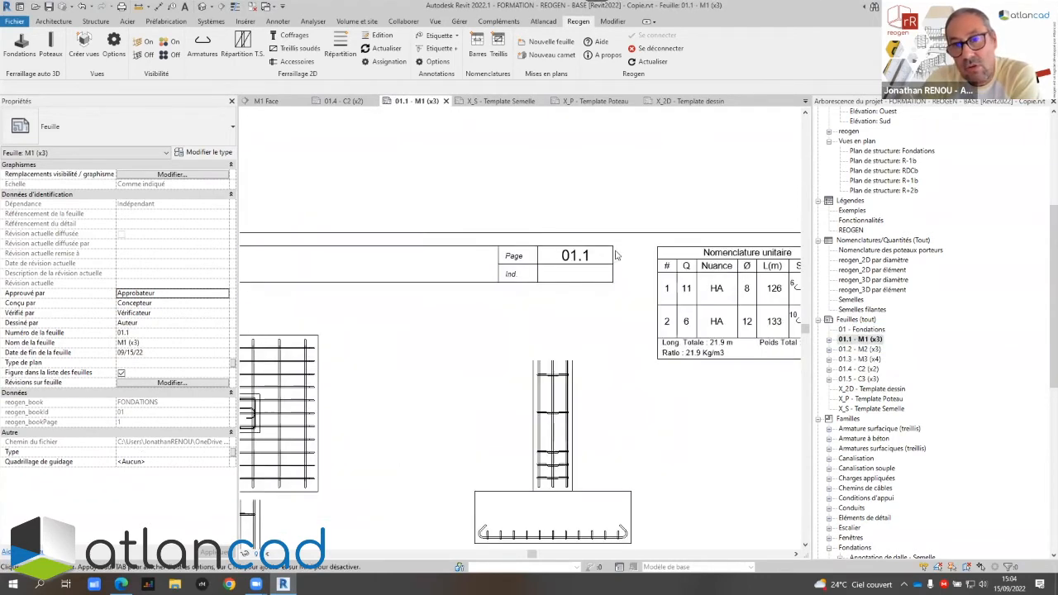
click(614, 256)
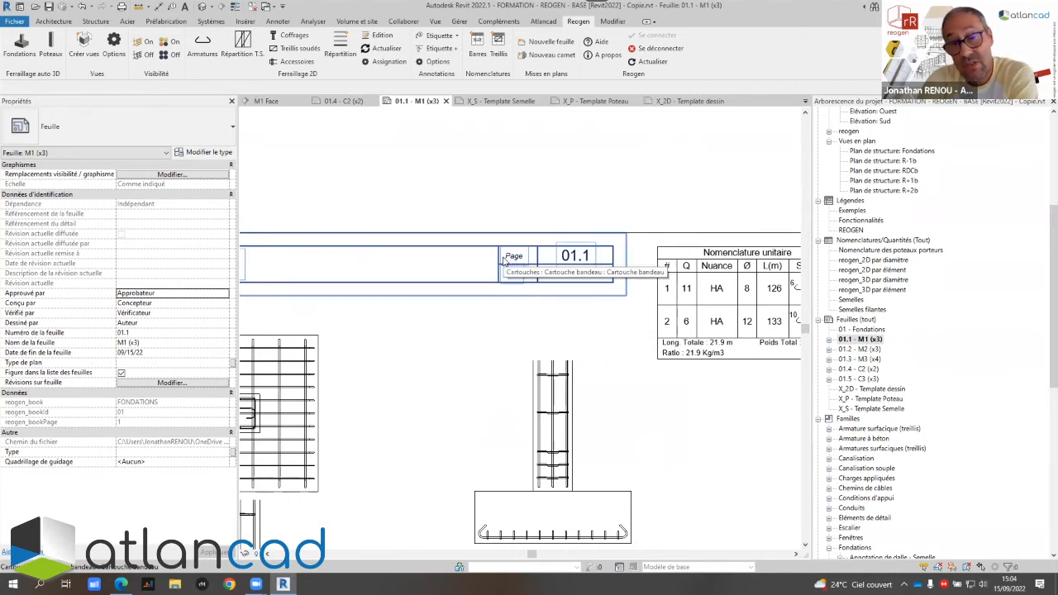
click(792, 267)
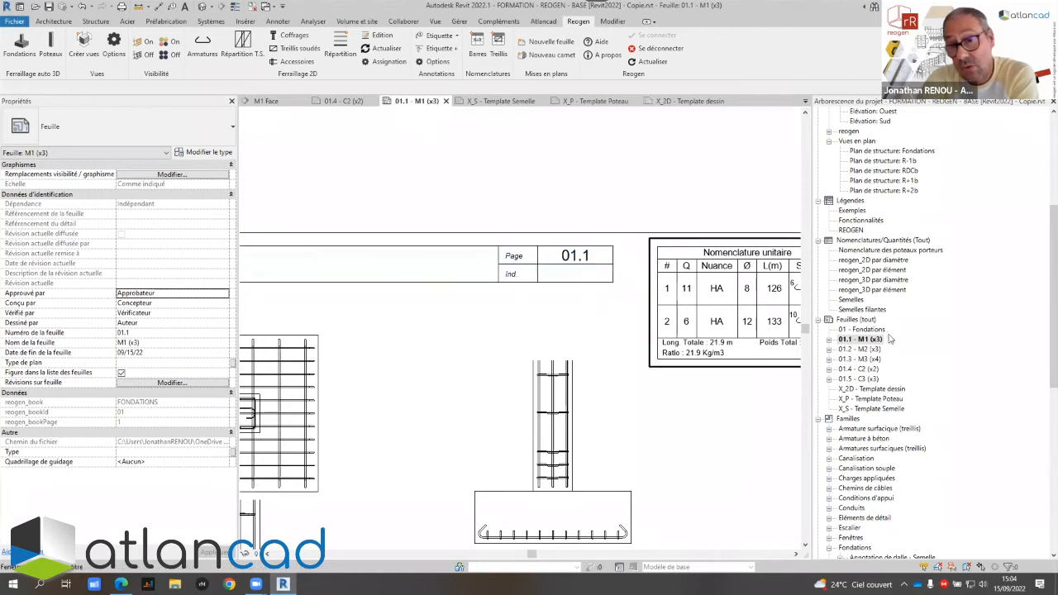
Open the 01 - Fondations cover sheet and examine its overall title block layout
double_click(860, 329)
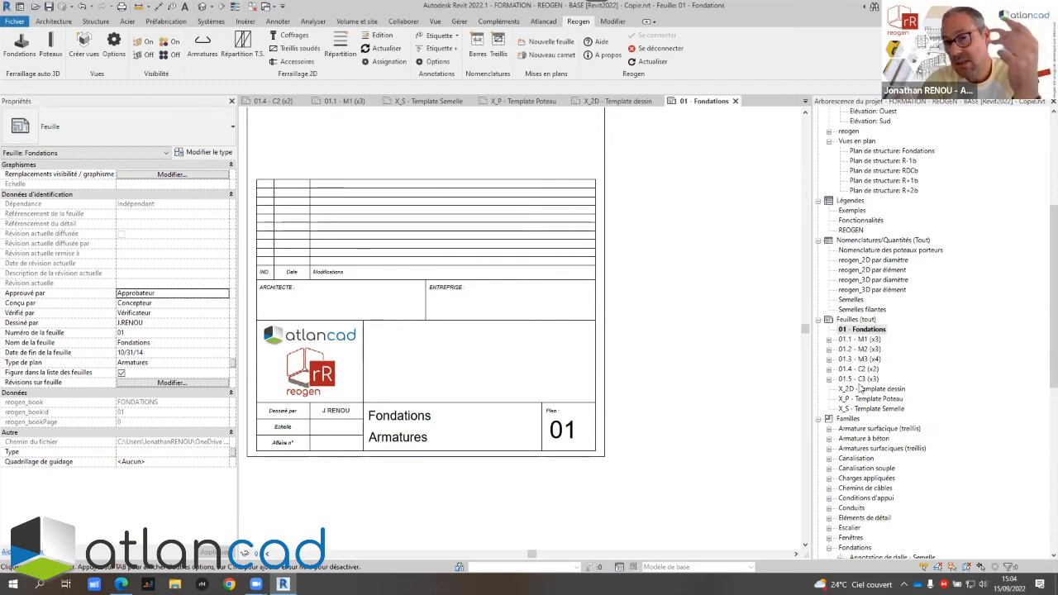
scroll(703, 348, down, 3)
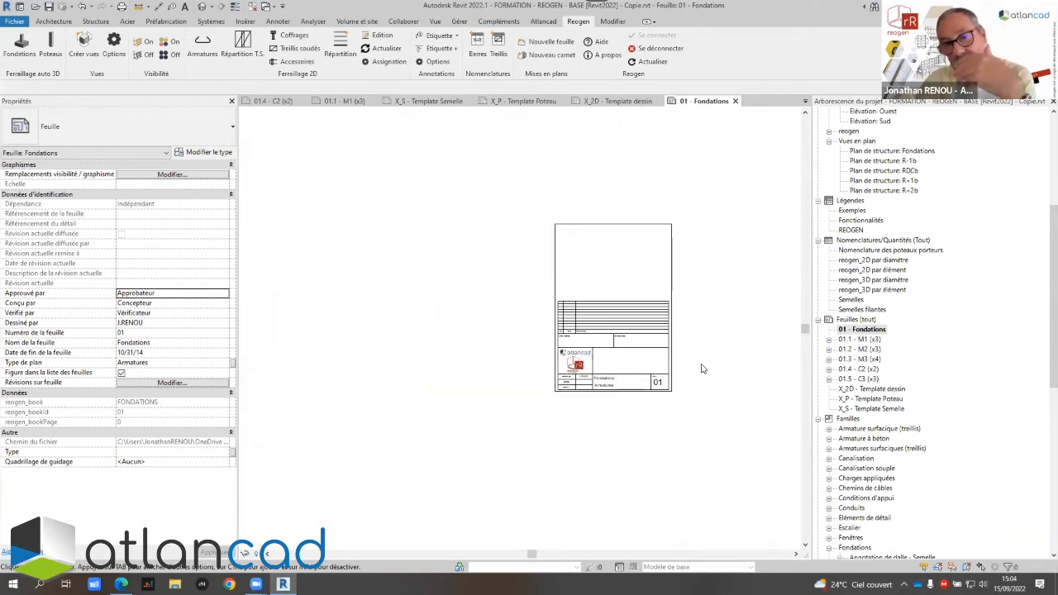
scroll(625, 314, down, 2)
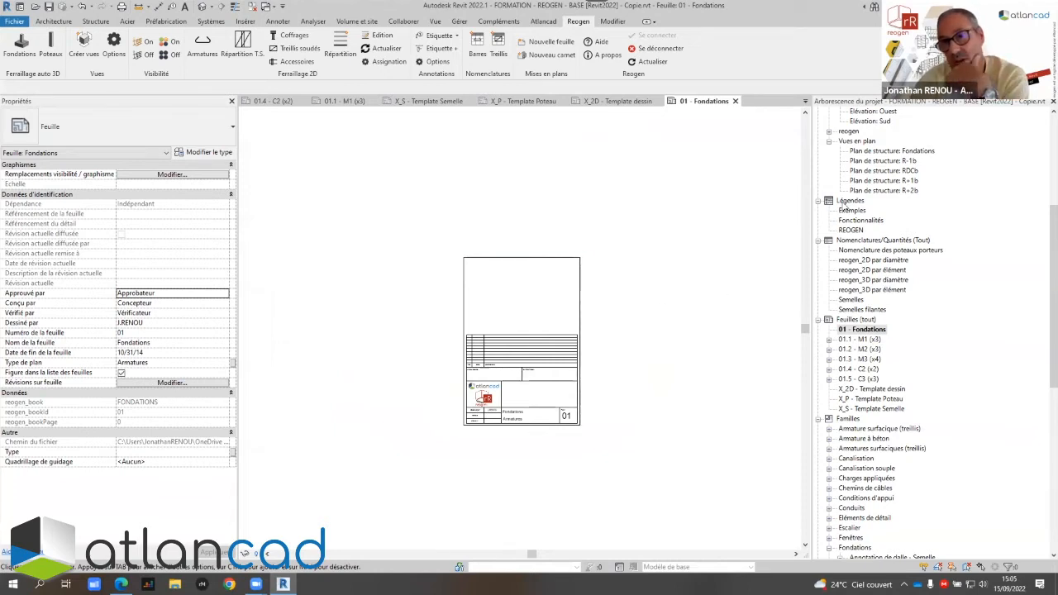
Open the S1 drafting view and close all the other open views
click(883, 180)
scroll(1043, 234, up, 3)
scroll(1043, 234, up, 3)
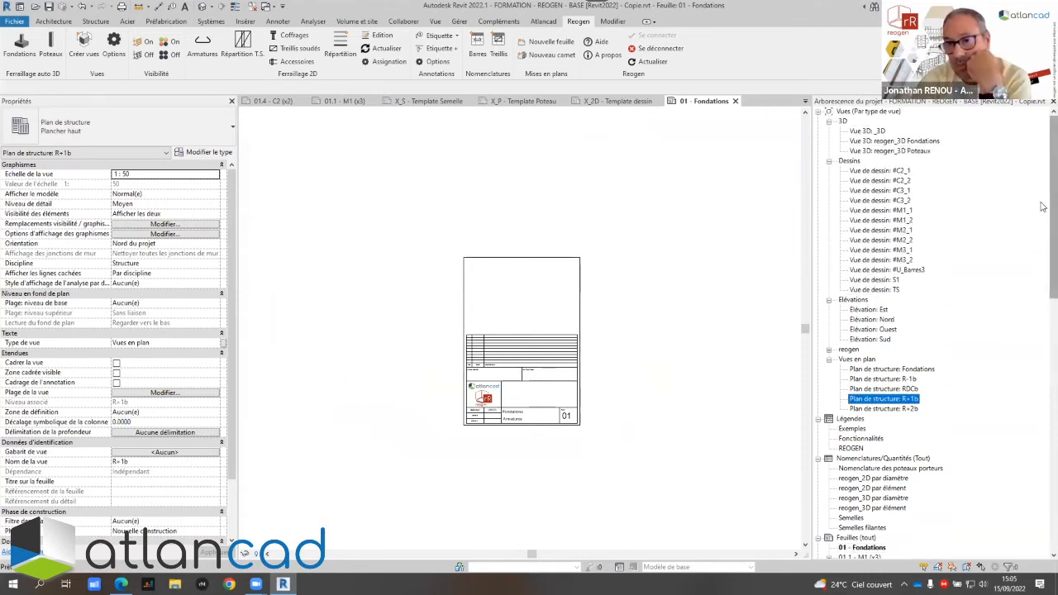
double_click(872, 281)
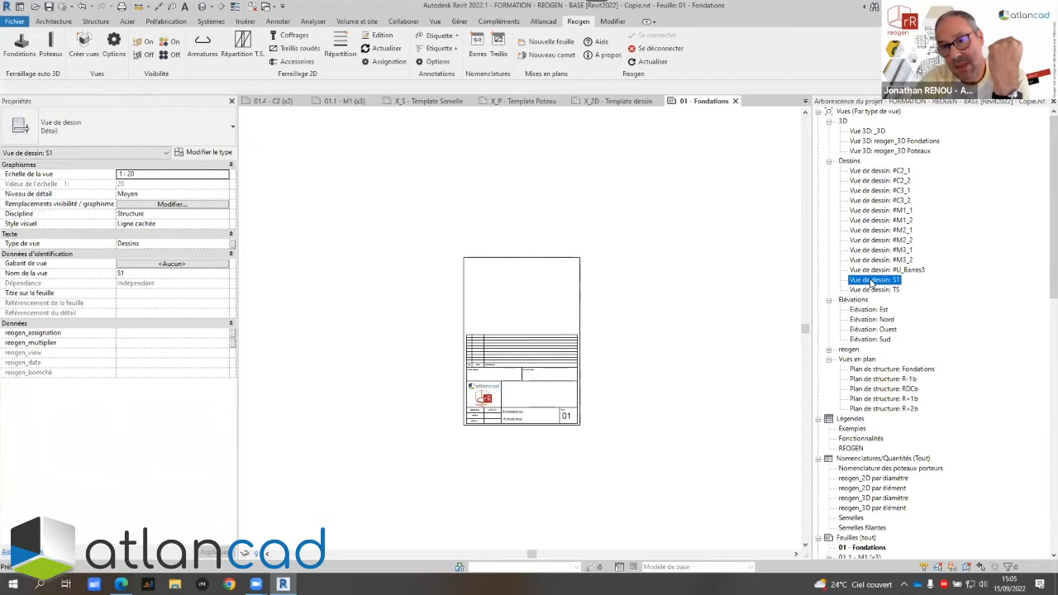
middle_drag(556, 336, 534, 360)
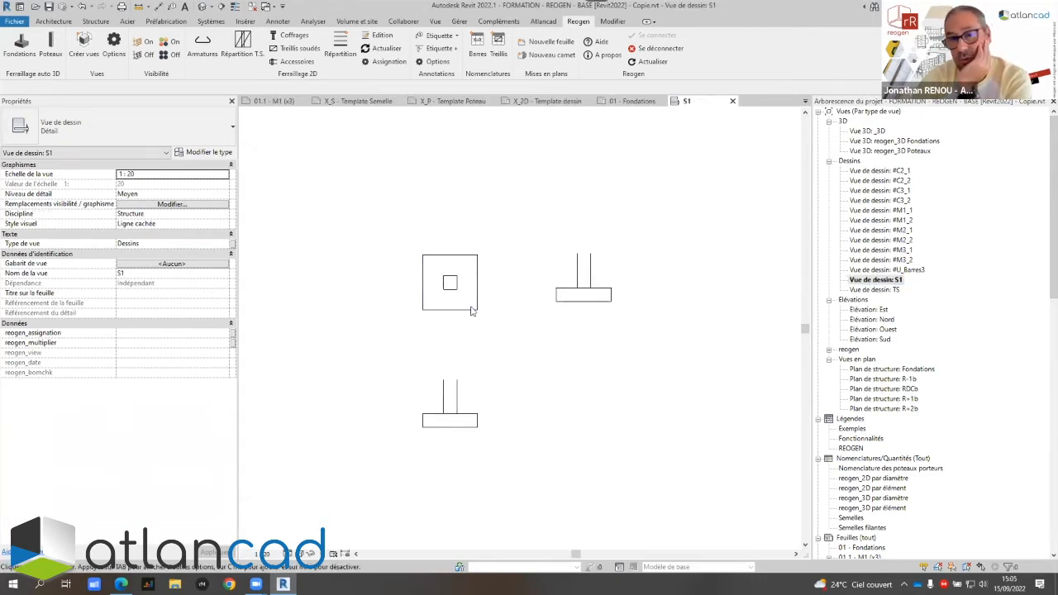
click(250, 7)
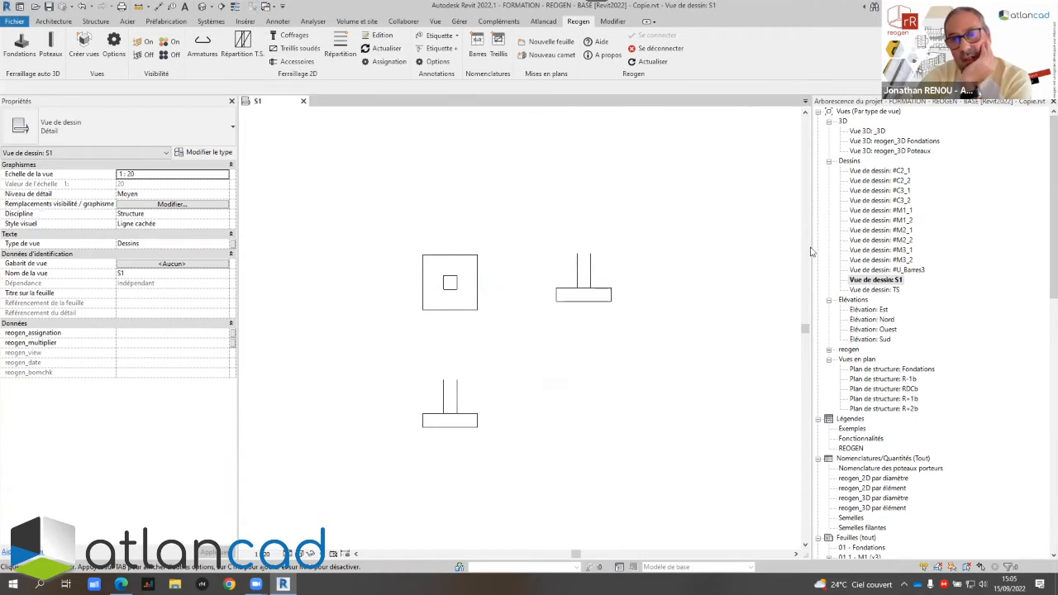
Open the Fondations structural plan and inspect the properties of the isolated footing S1 beneath column P1
double_click(868, 369)
scroll(524, 237, up, 8)
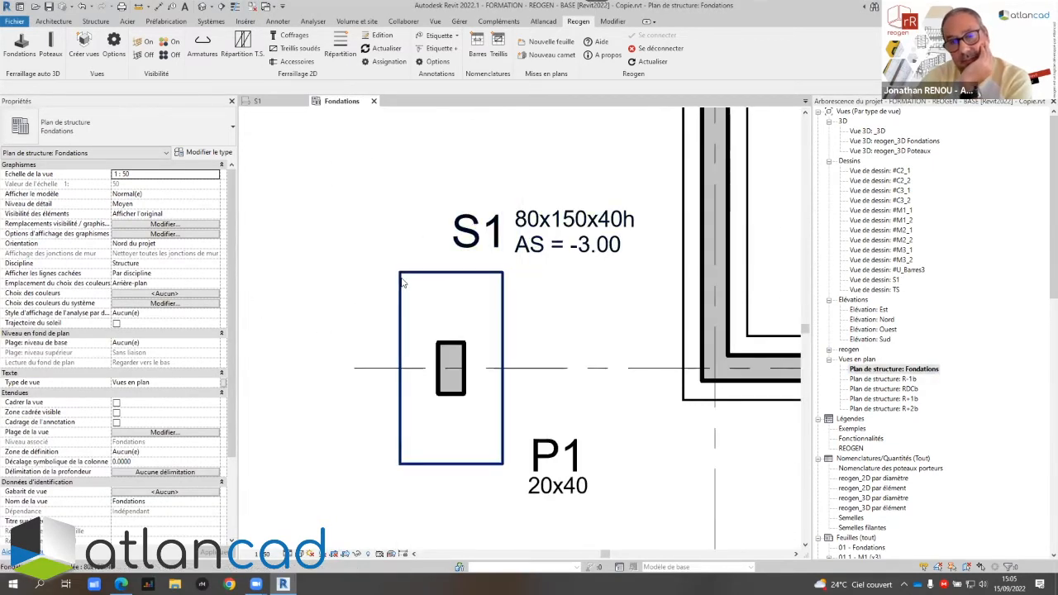
click(403, 282)
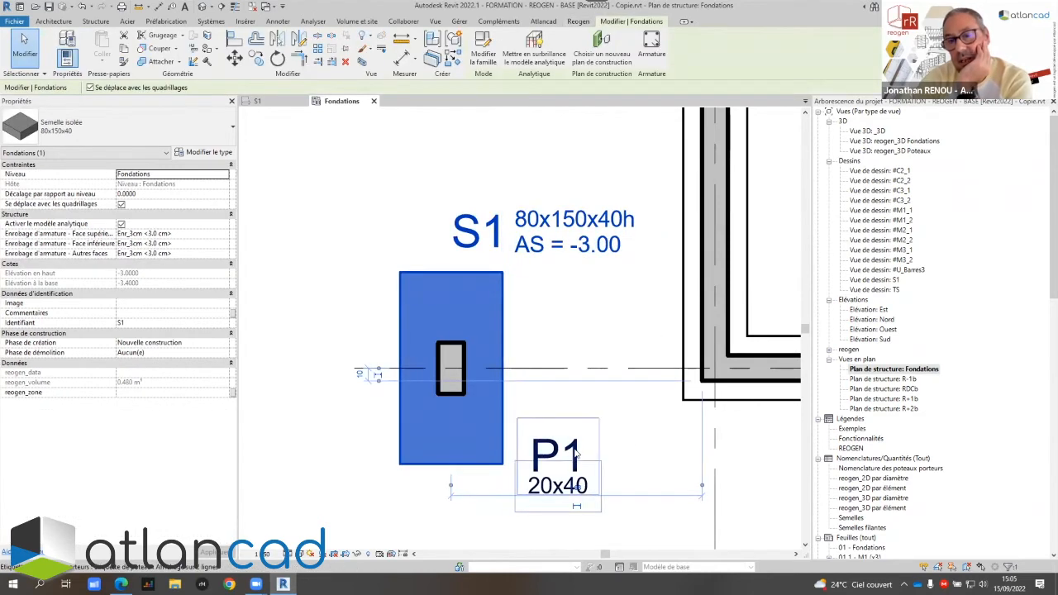
click(597, 338)
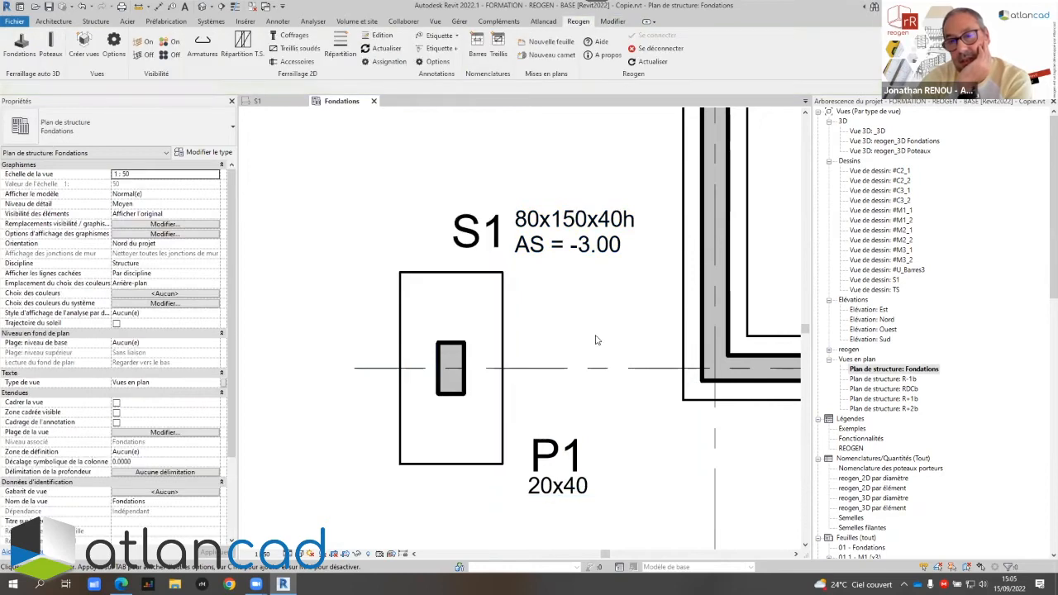
Return to the S1 drafting view and inspect the dimension and reogen_var parameters of the footing's top-view detail component
click(270, 101)
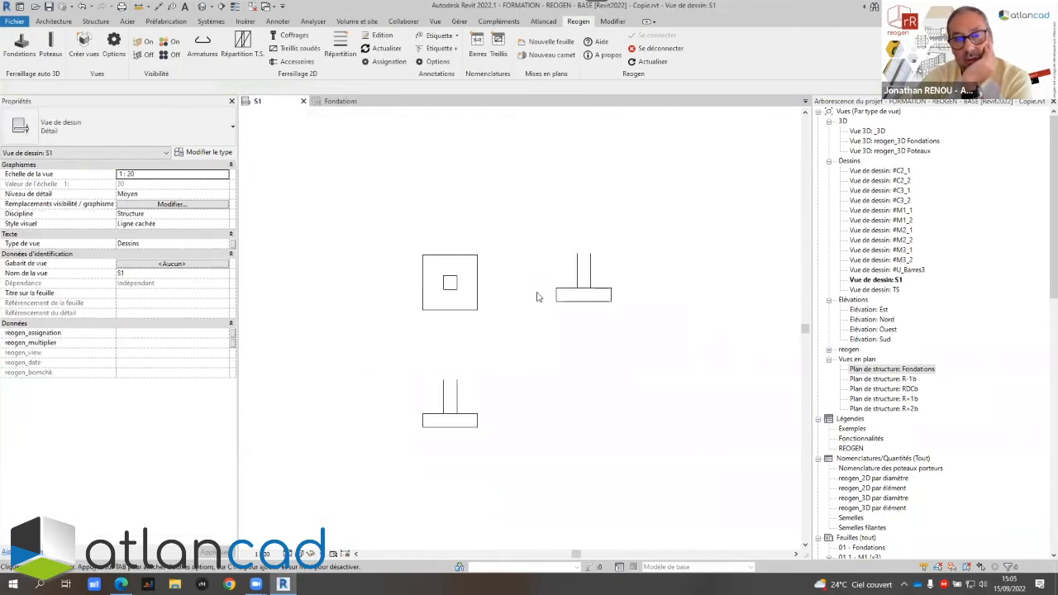
click(449, 262)
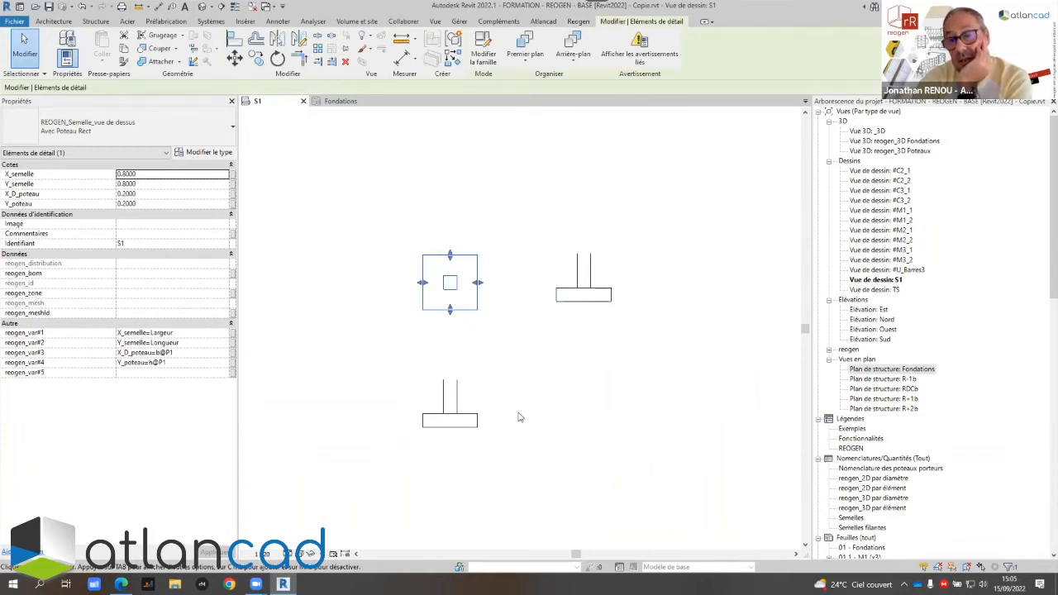
click(523, 352)
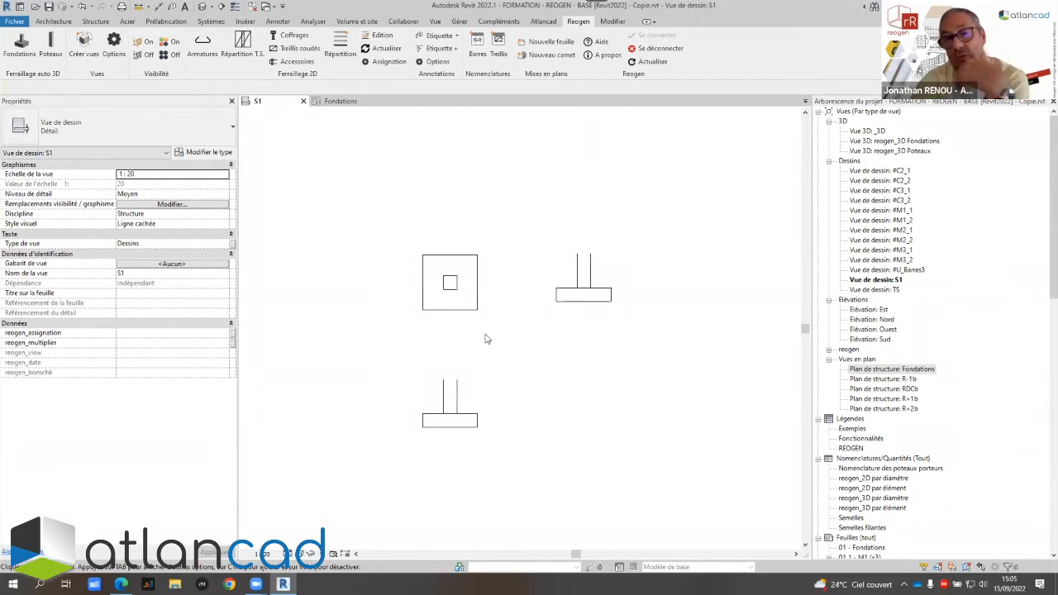
Browse the 2D formwork families available for detailing, from parapets to footings and walls, and close the list without placing one
click(291, 36)
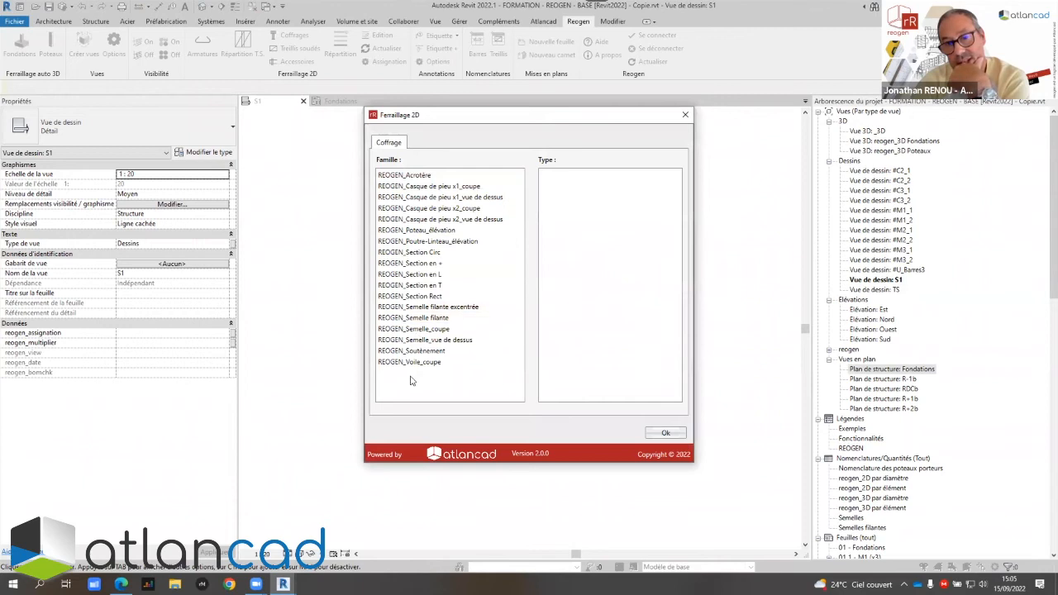
click(408, 364)
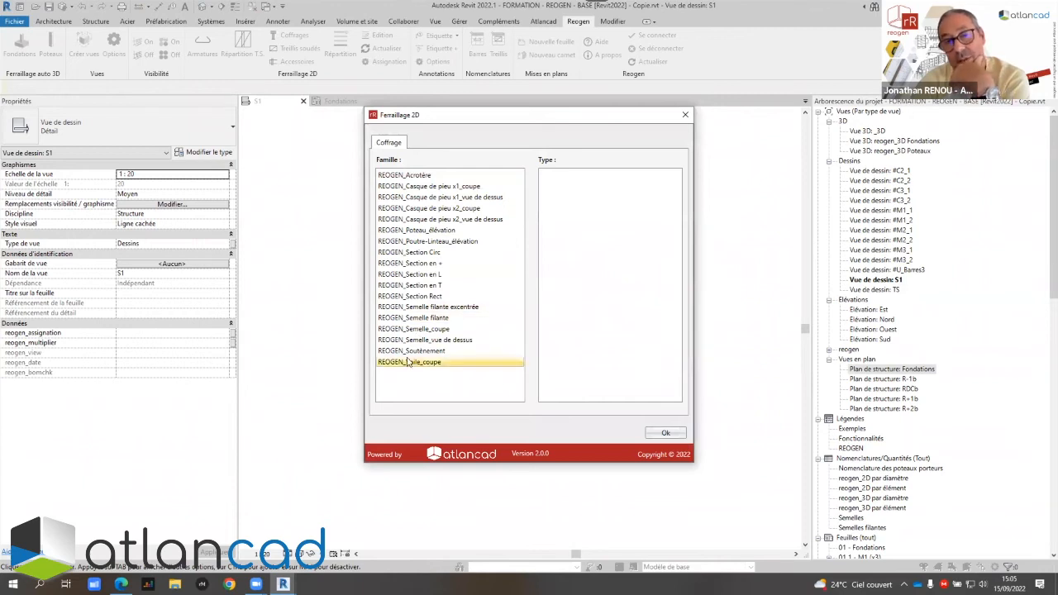
click(405, 352)
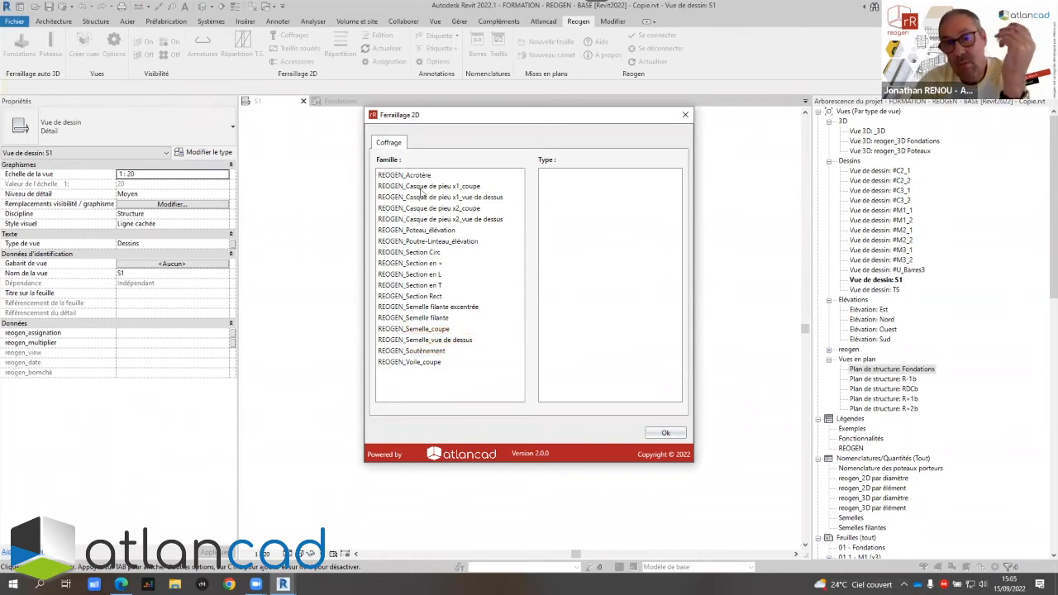
click(685, 116)
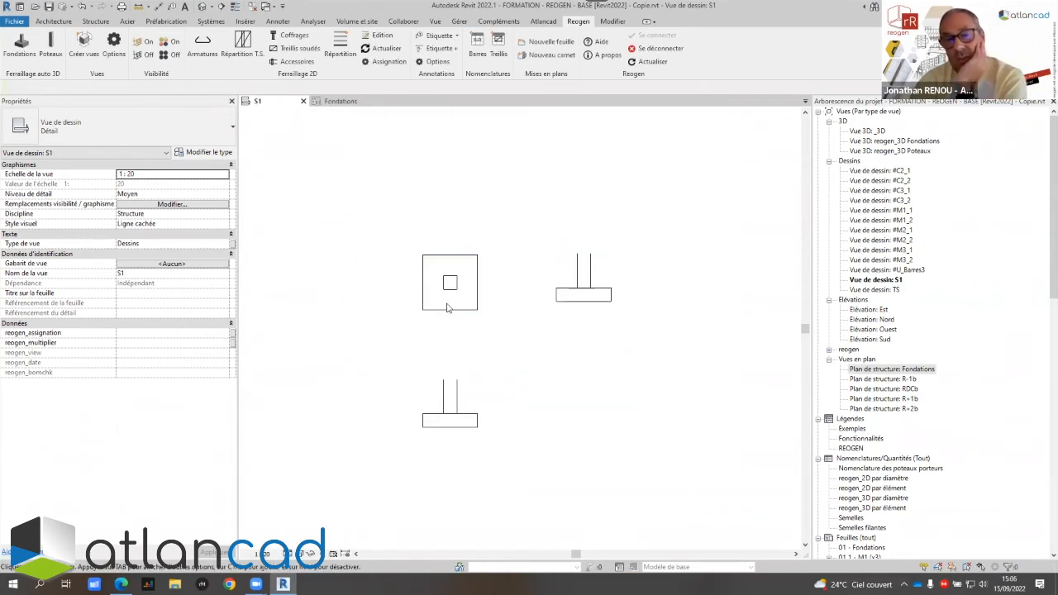
Check the shared identifier of the three S1 footing details, update them from the model, and inspect the top view's dimension parameters
drag(616, 246, 413, 424)
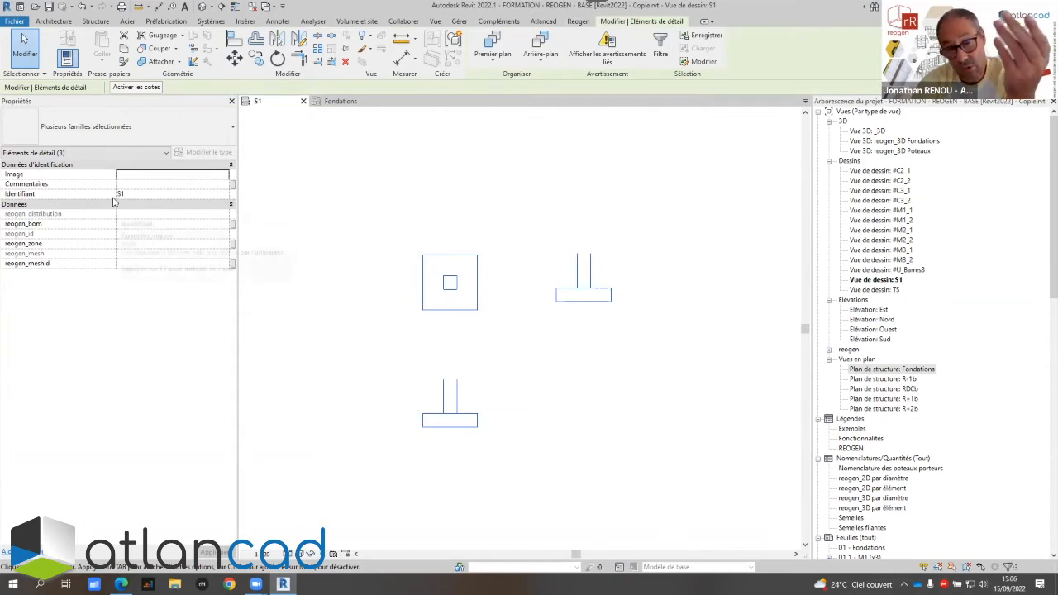
click(346, 219)
click(380, 48)
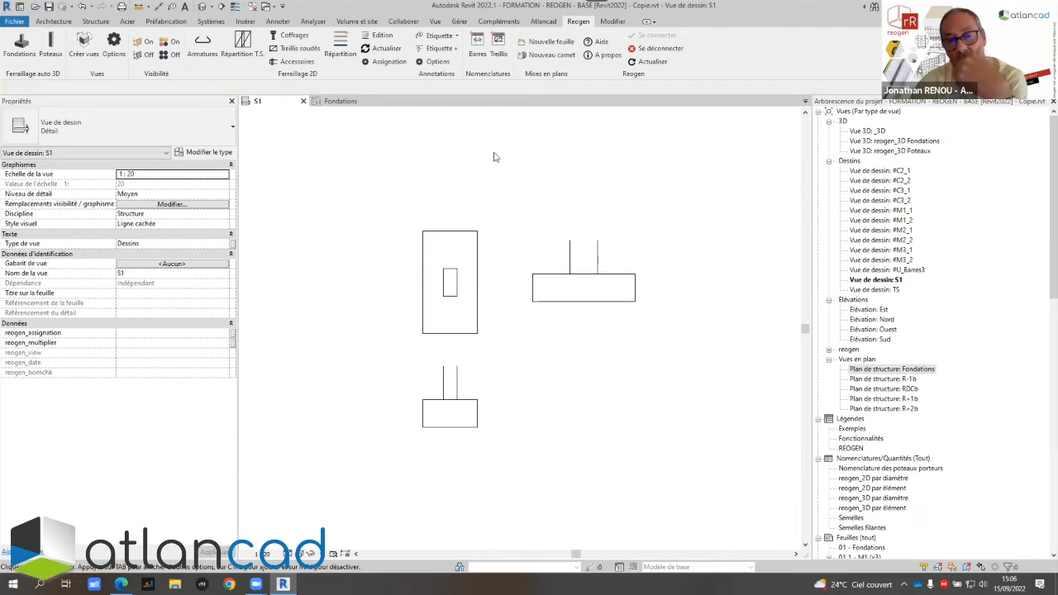
click(455, 231)
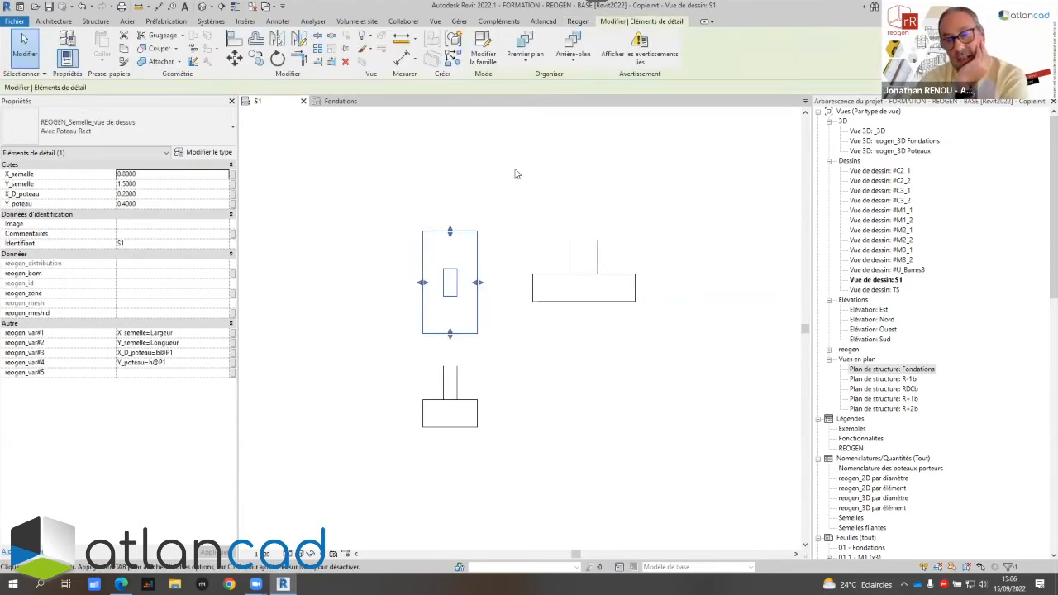
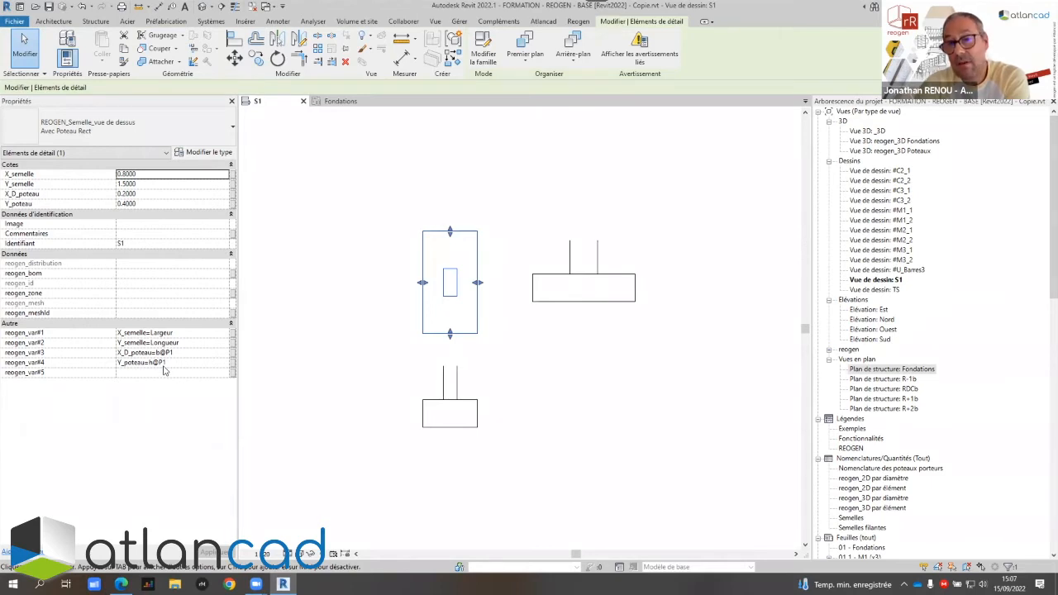
click(385, 298)
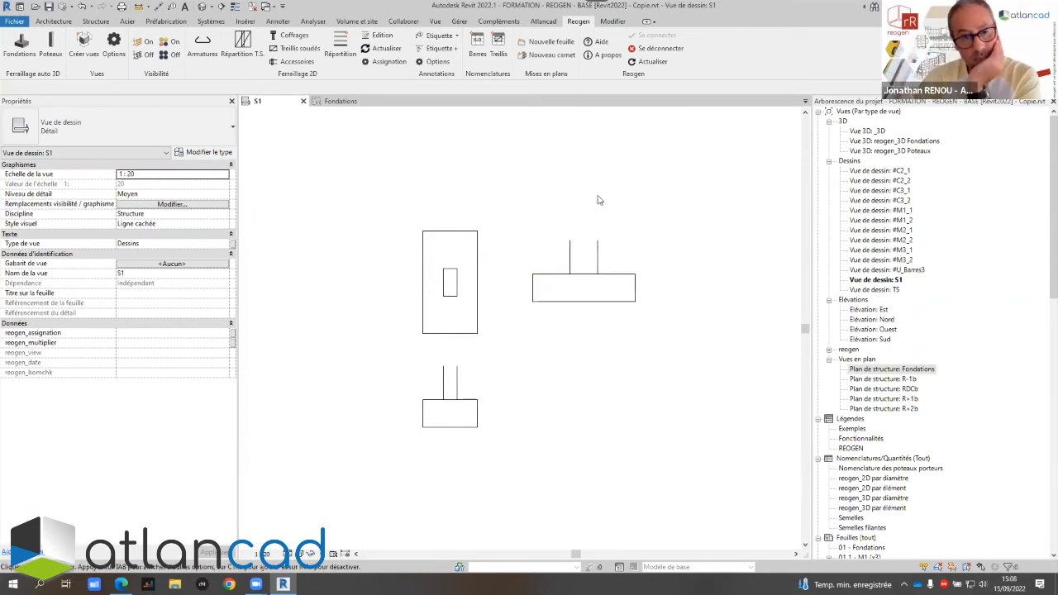
Place a REOGEN_2x135 HA10 bar along the full 1.50 m bottom edge of the longer footing section
click(203, 45)
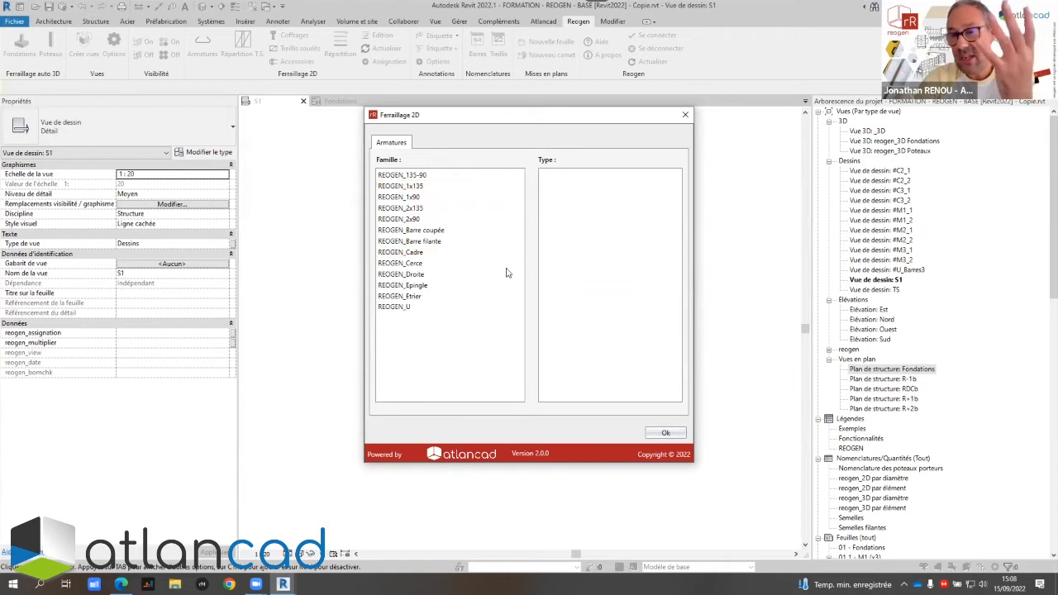
click(446, 208)
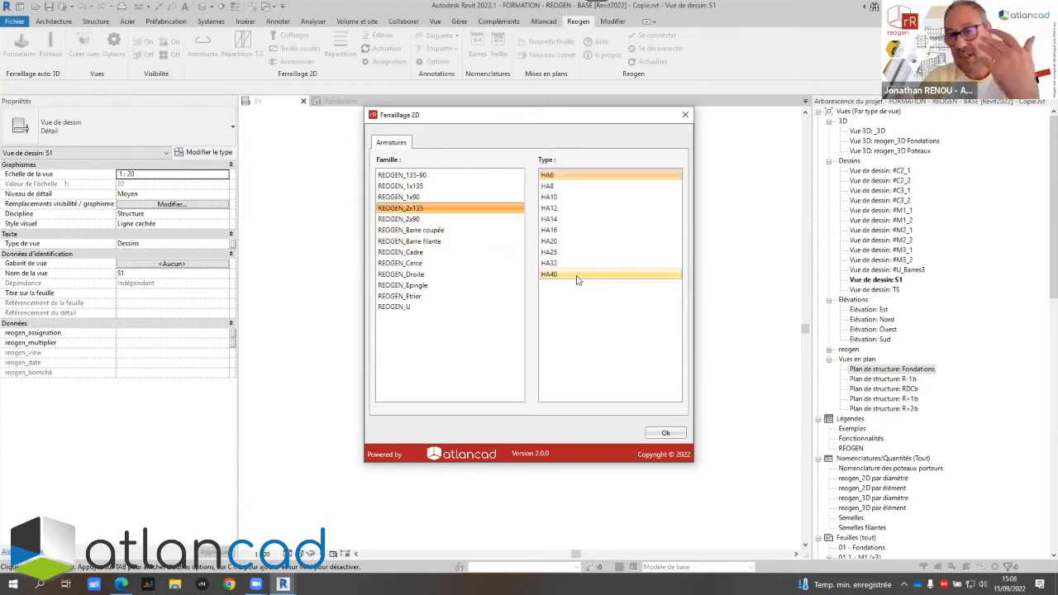
click(564, 199)
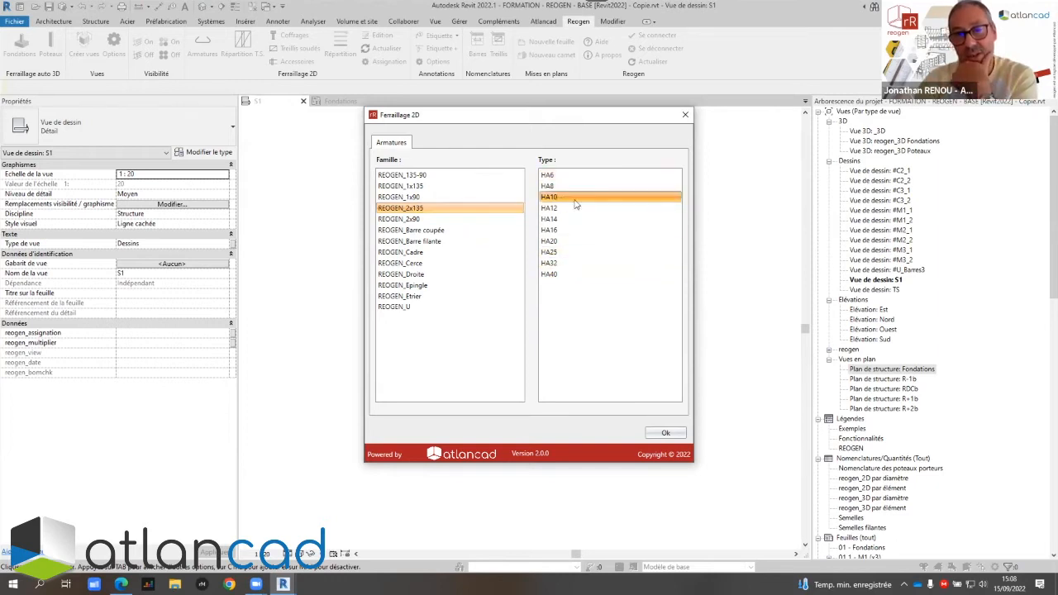
click(665, 435)
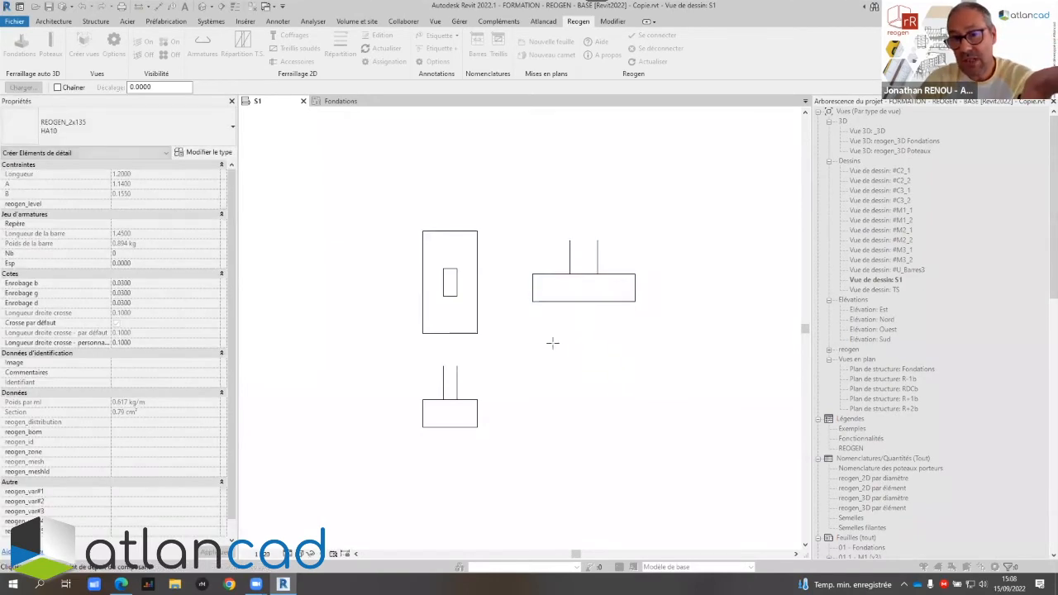
click(533, 302)
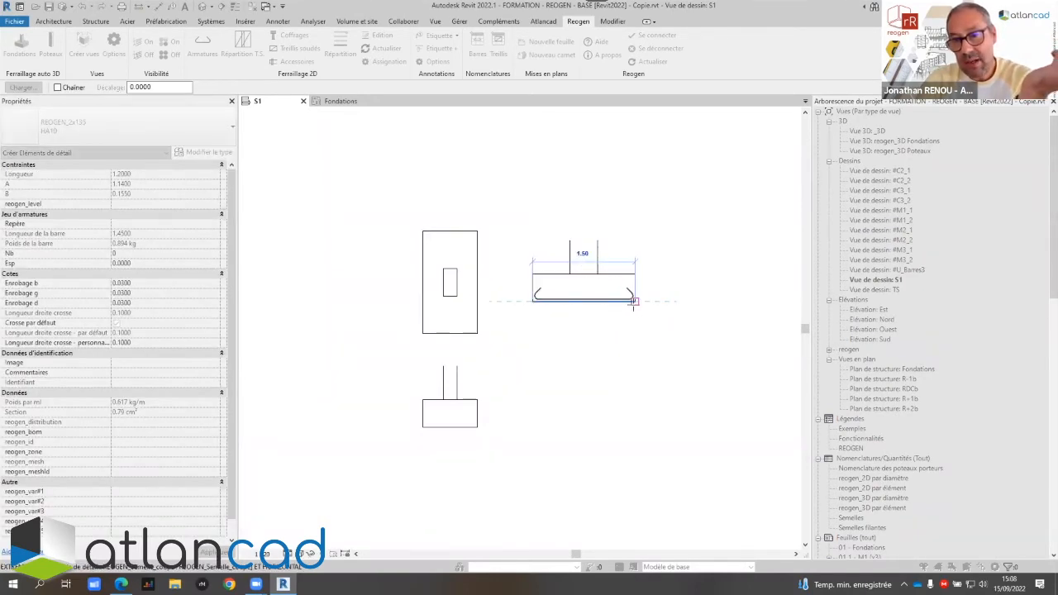
click(626, 306)
scroll(620, 305, up, 5)
scroll(612, 256, down, 3)
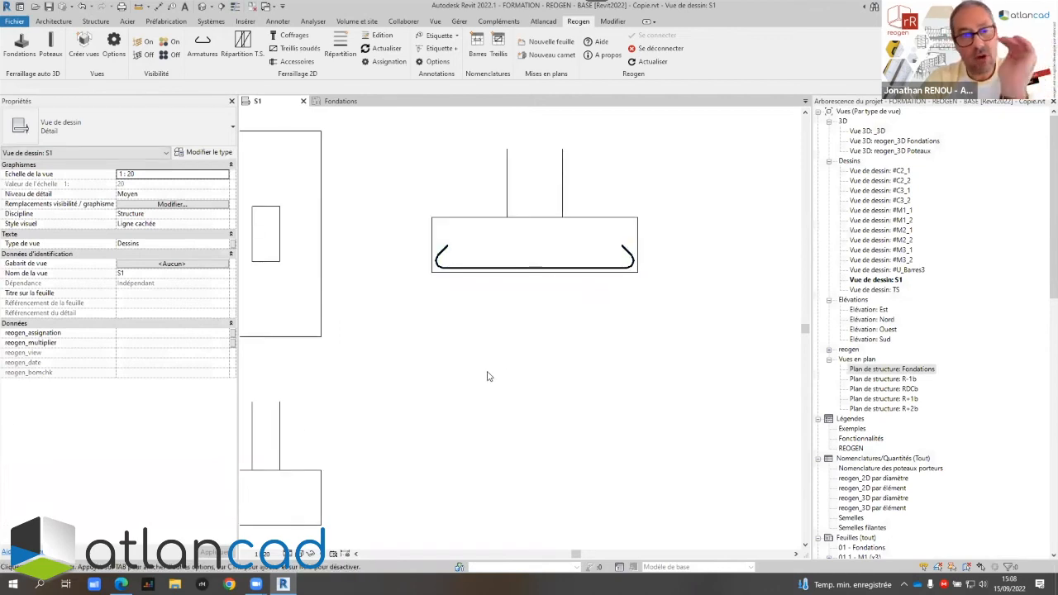
Place a REOGEN_2x135 HA8 bar along the full bottom edge of the shorter footing section
scroll(544, 307, down, 3)
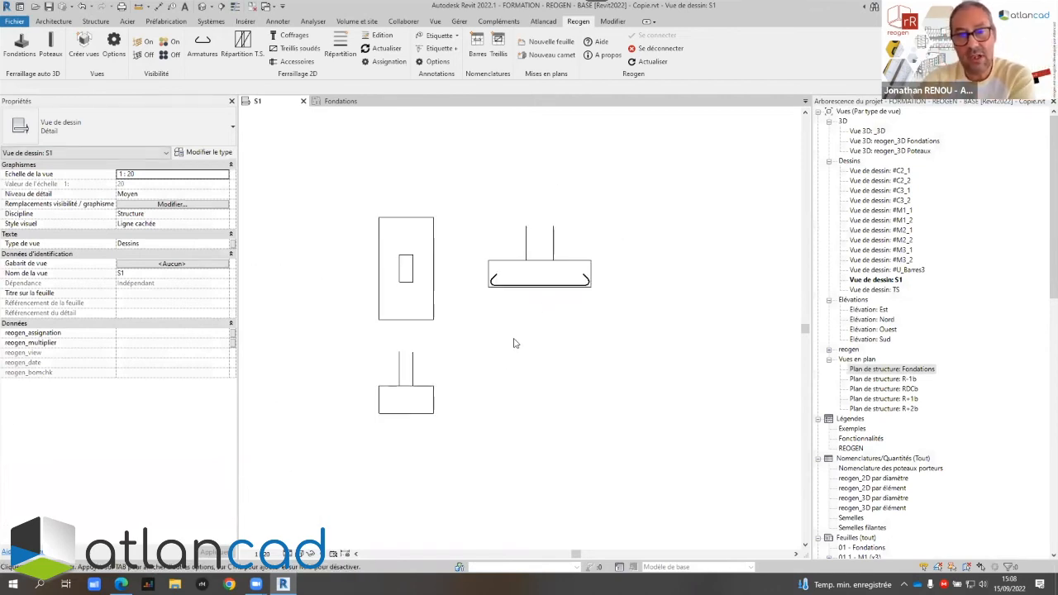
key(Return)
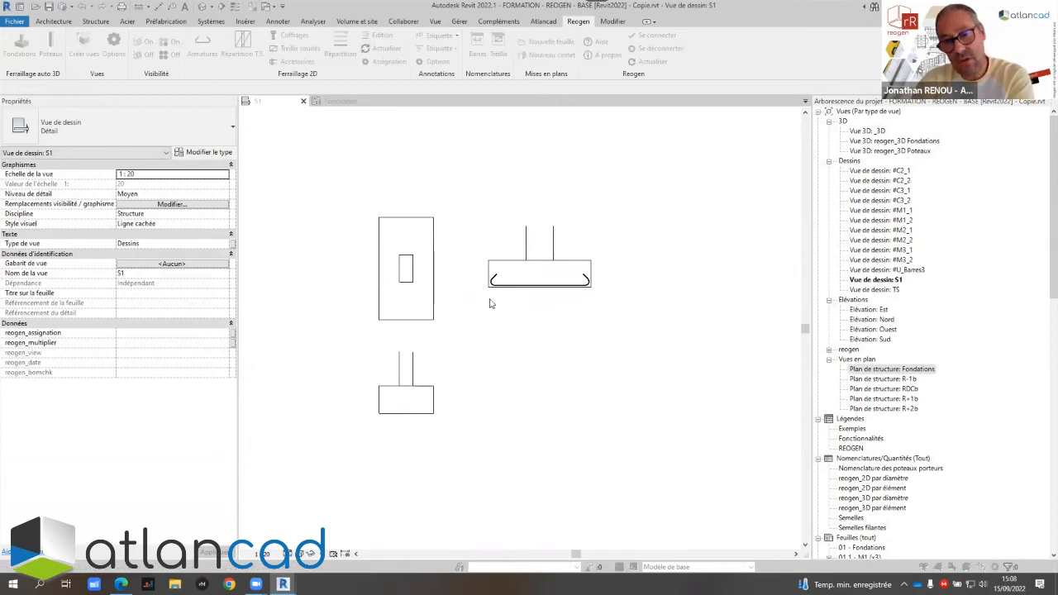
click(421, 209)
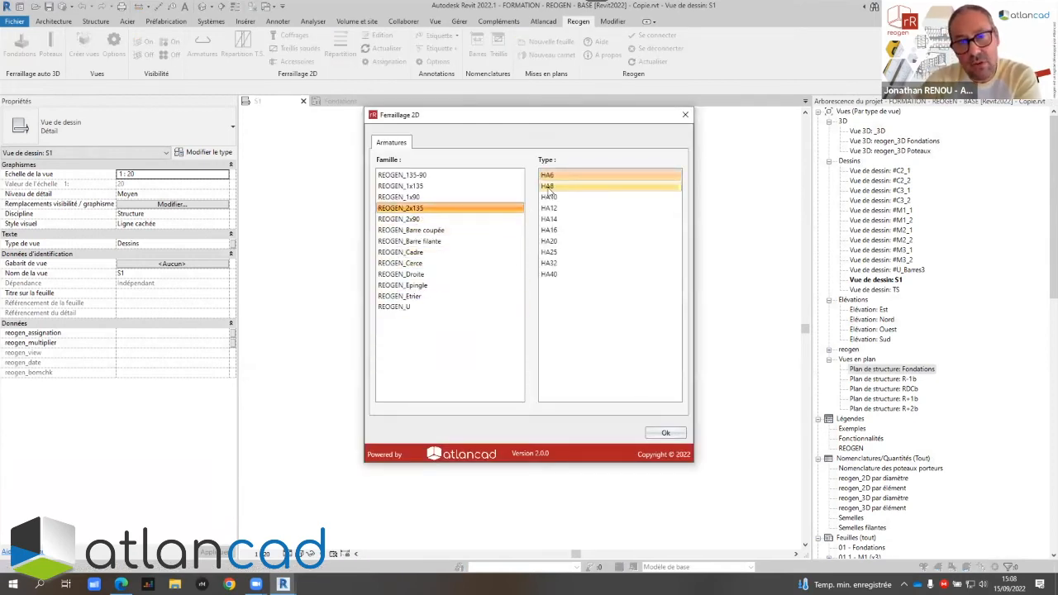
click(548, 186)
click(665, 433)
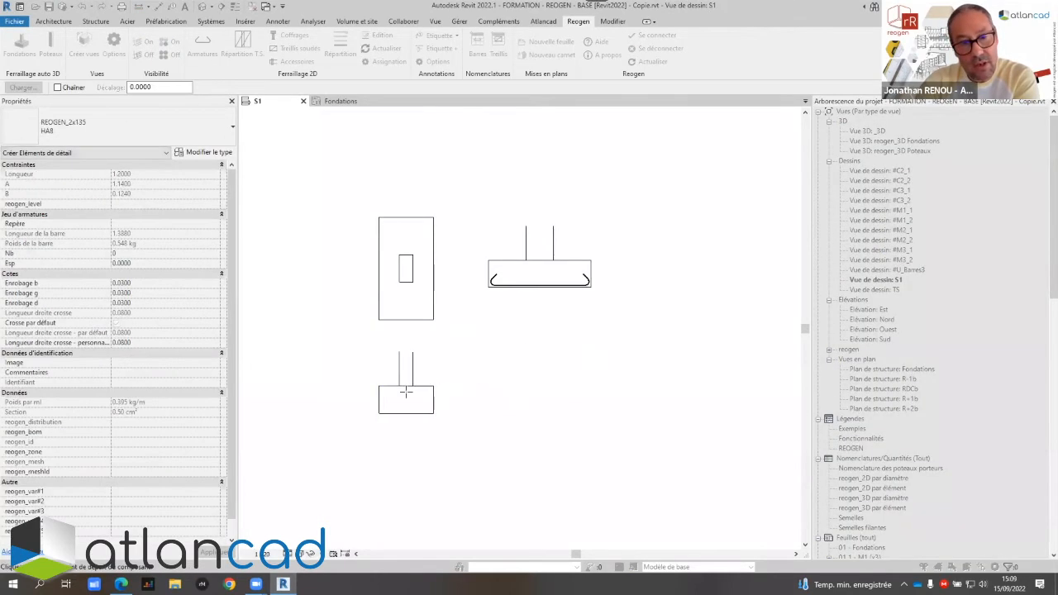
scroll(393, 385, up, 4)
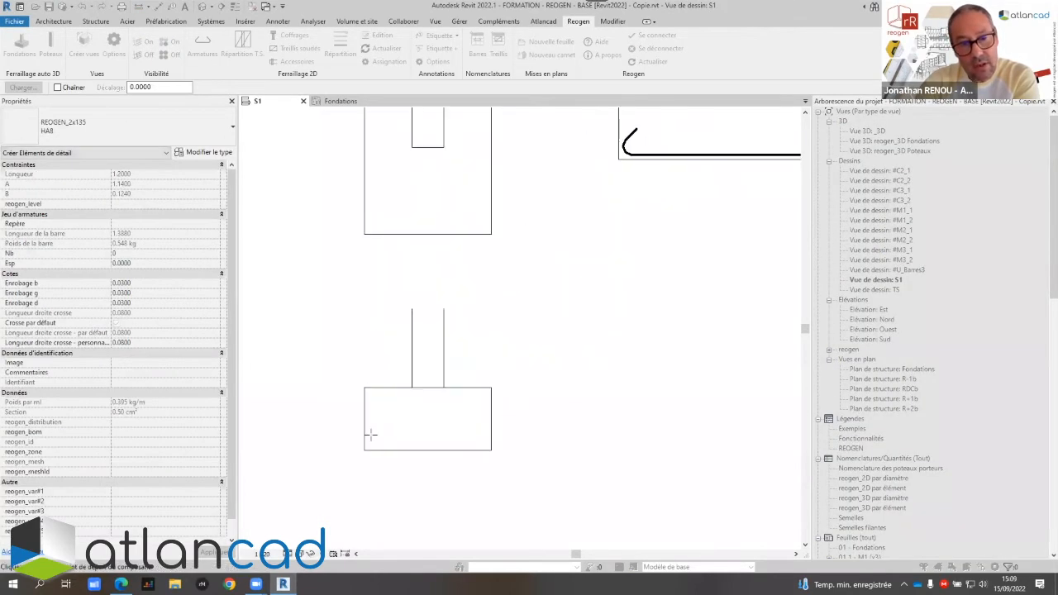
click(482, 446)
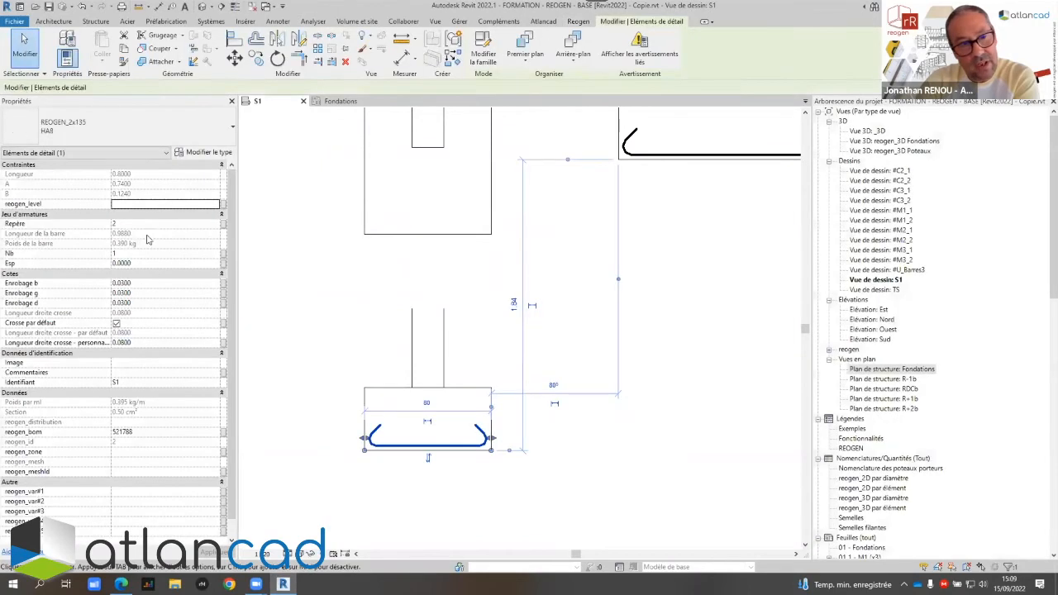
Set the bottom cover (Enrobage b) of the HA8 bar in the shorter footing section to 0.05
click(151, 284)
text(0.05)
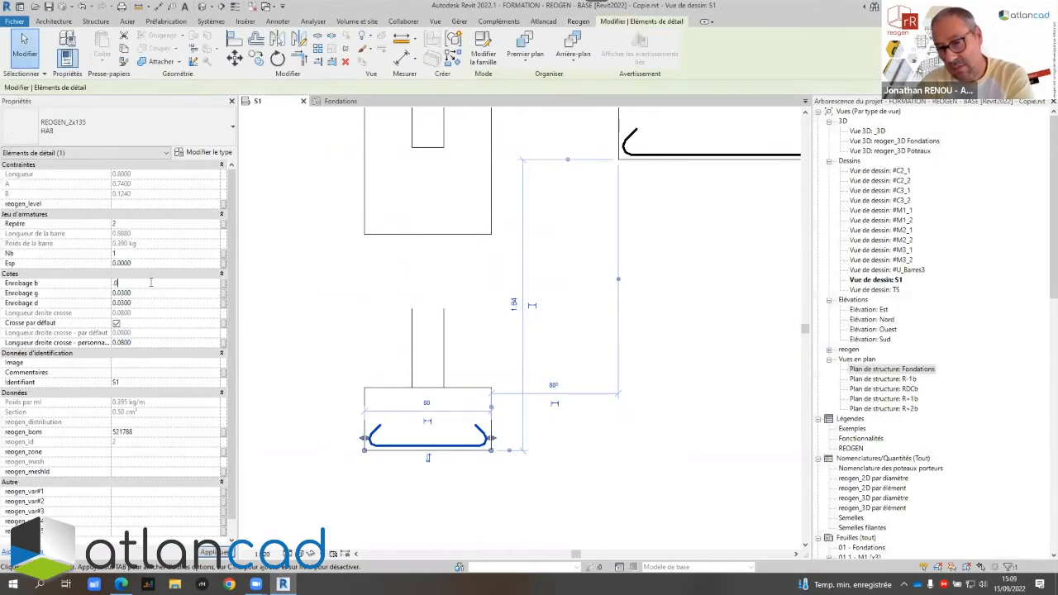
key(Return)
click(622, 437)
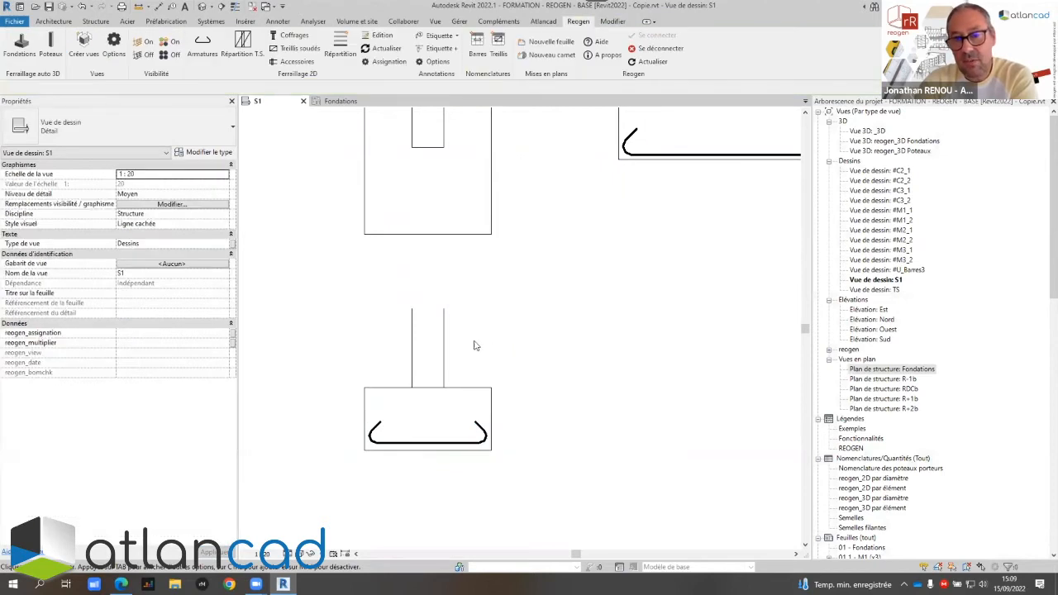
Distribute the HA10 bar as cut bars at 20 cm maximum spacing along the straight bottom run in the shorter footing section
scroll(475, 343, down, 3)
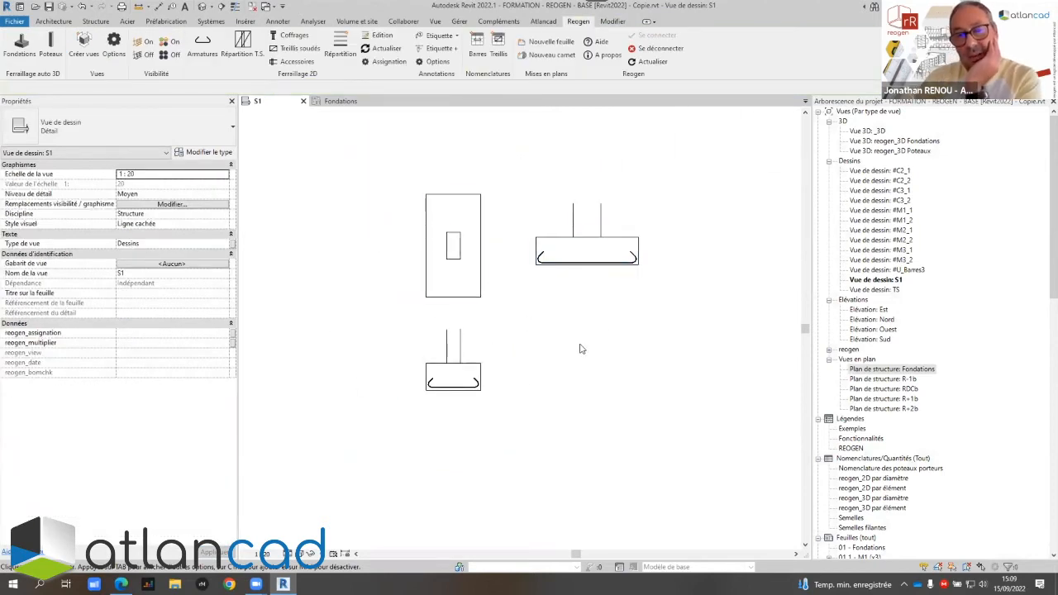
click(344, 61)
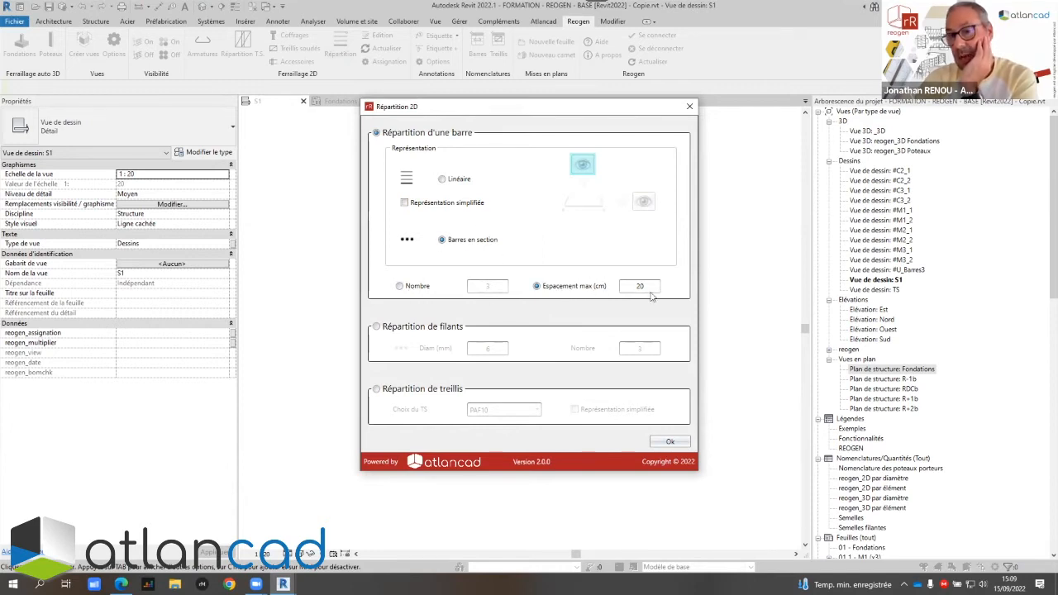
click(670, 442)
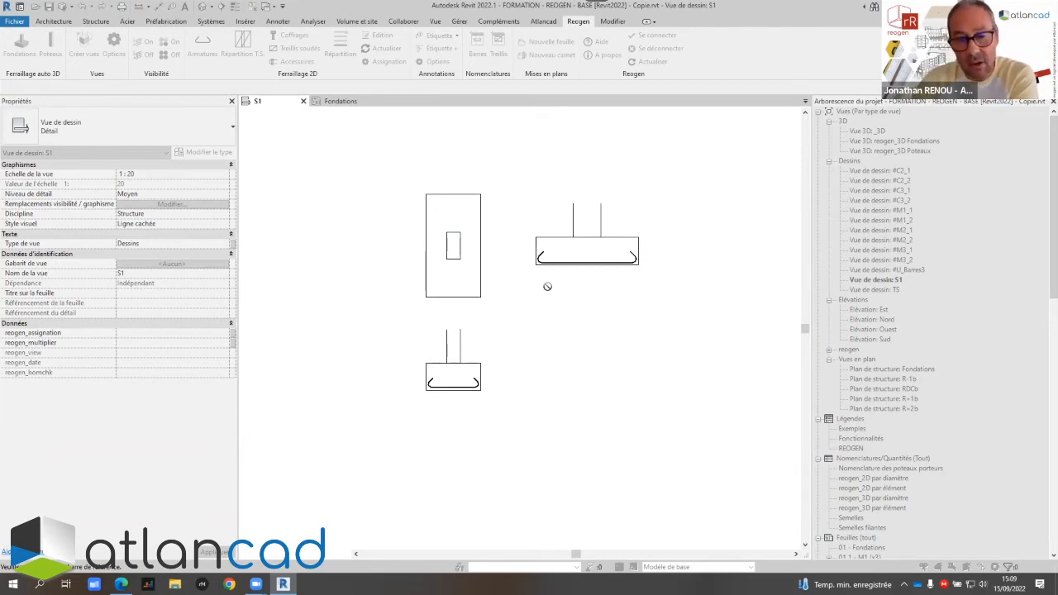
scroll(547, 284, up, 1)
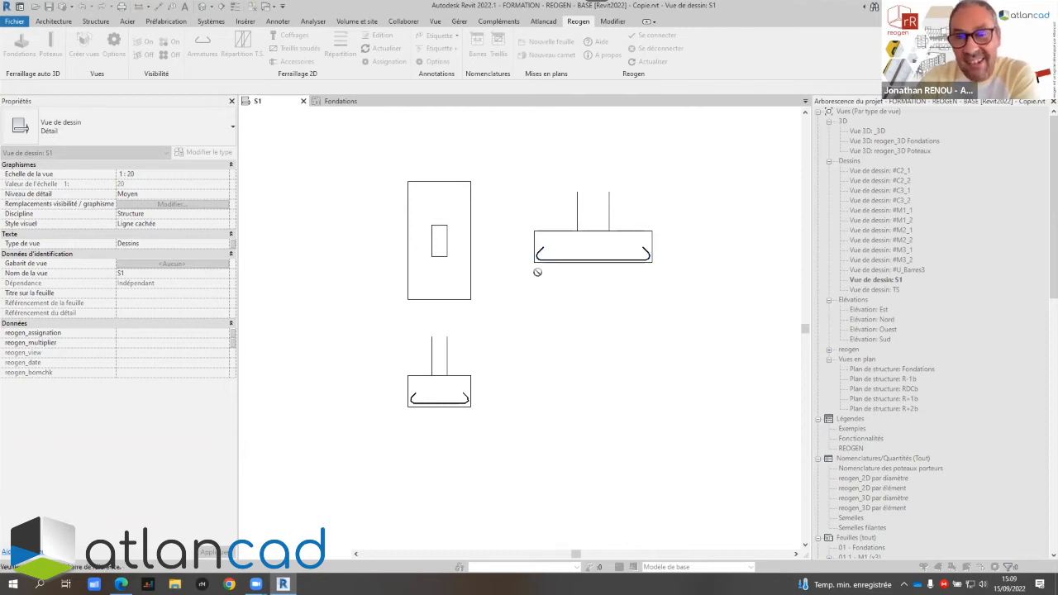
click(542, 256)
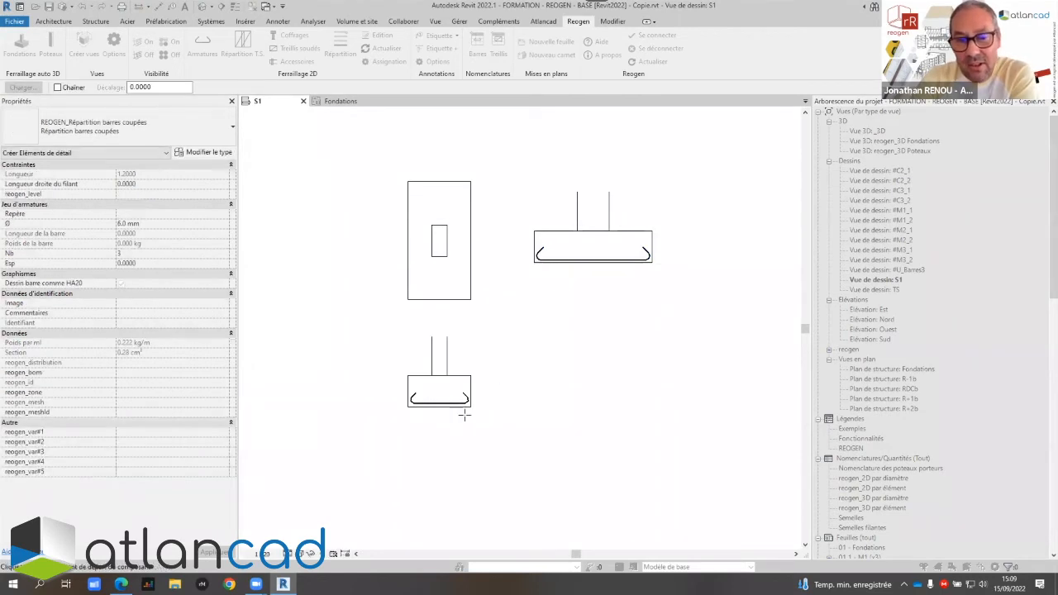
scroll(461, 414, up, 4)
click(472, 383)
click(315, 383)
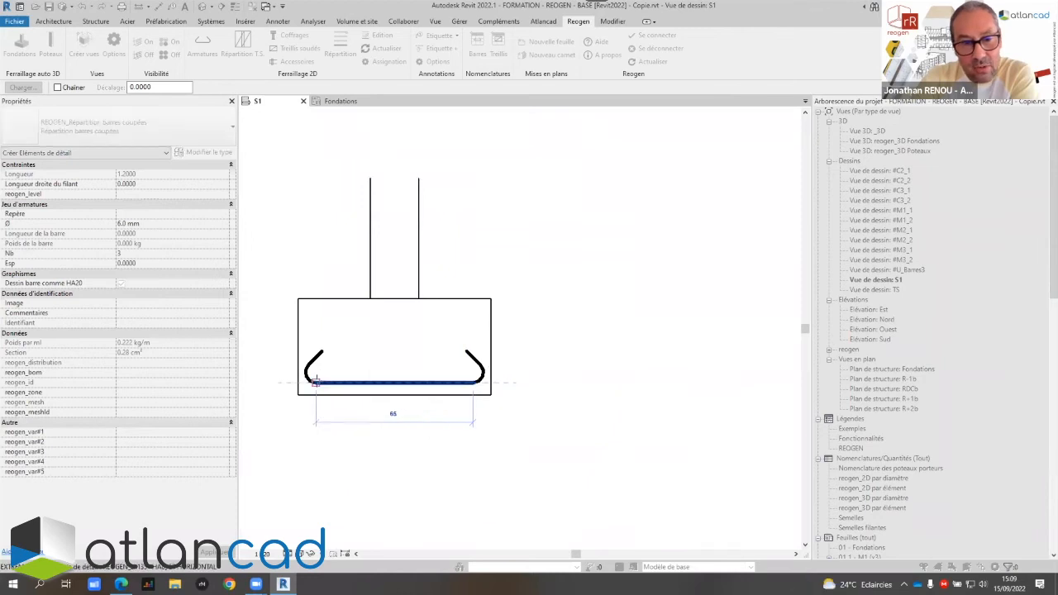
Distribute the HA8 bar as cut bars at 20 cm maximum spacing above the bottom bar in the longer footing section
scroll(383, 345, down, 4)
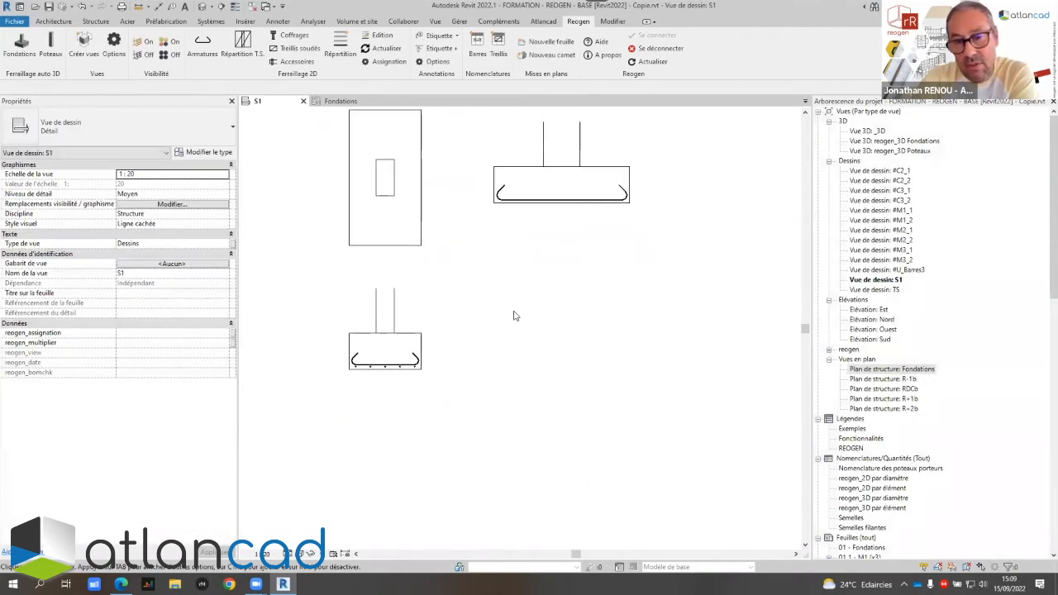
key(Return)
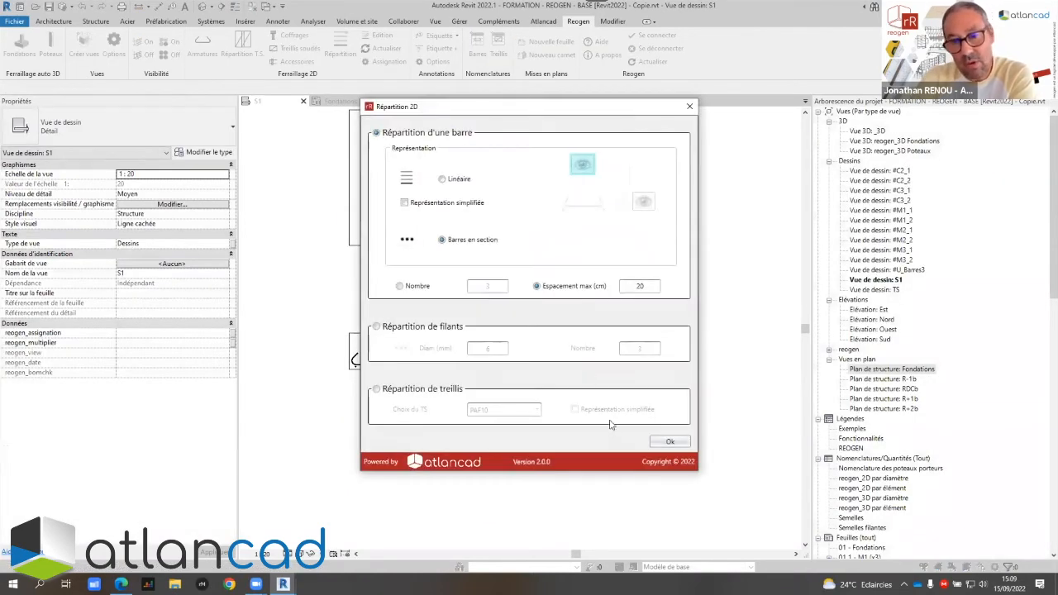
click(668, 442)
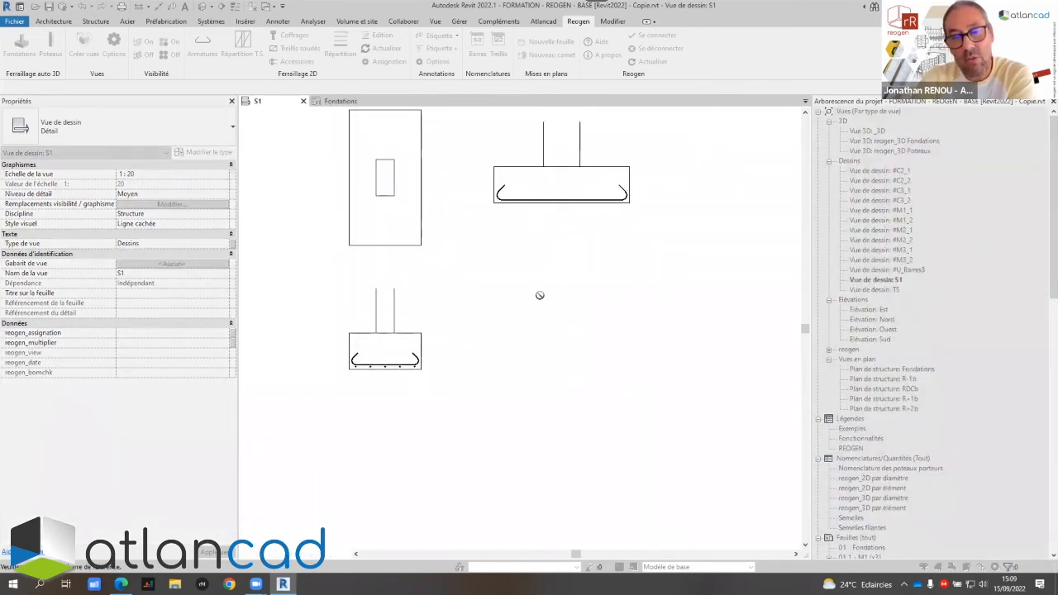
click(418, 357)
scroll(521, 170, up, 3)
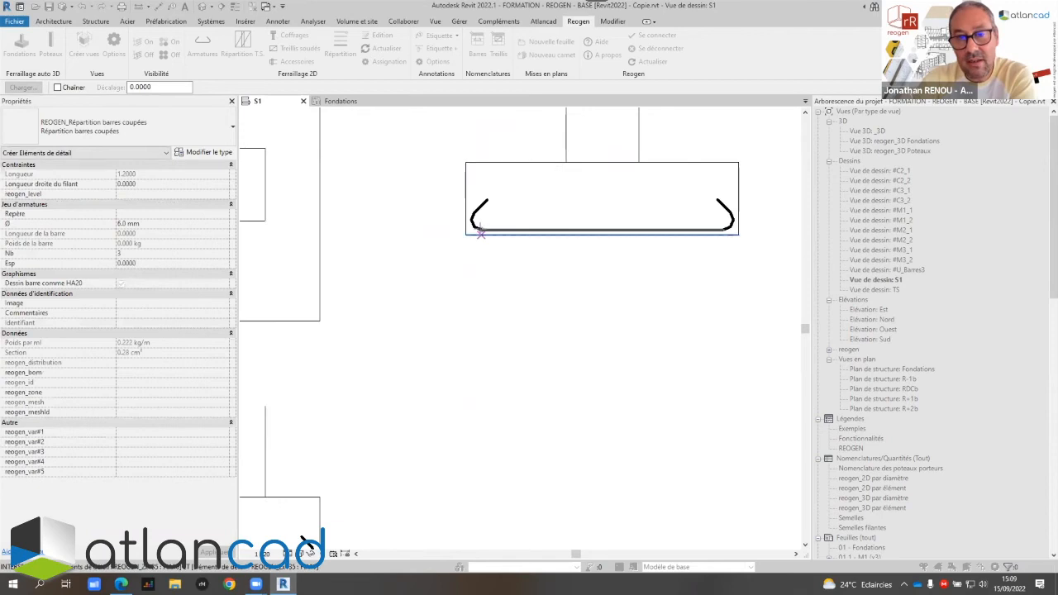
scroll(478, 232, up, 4)
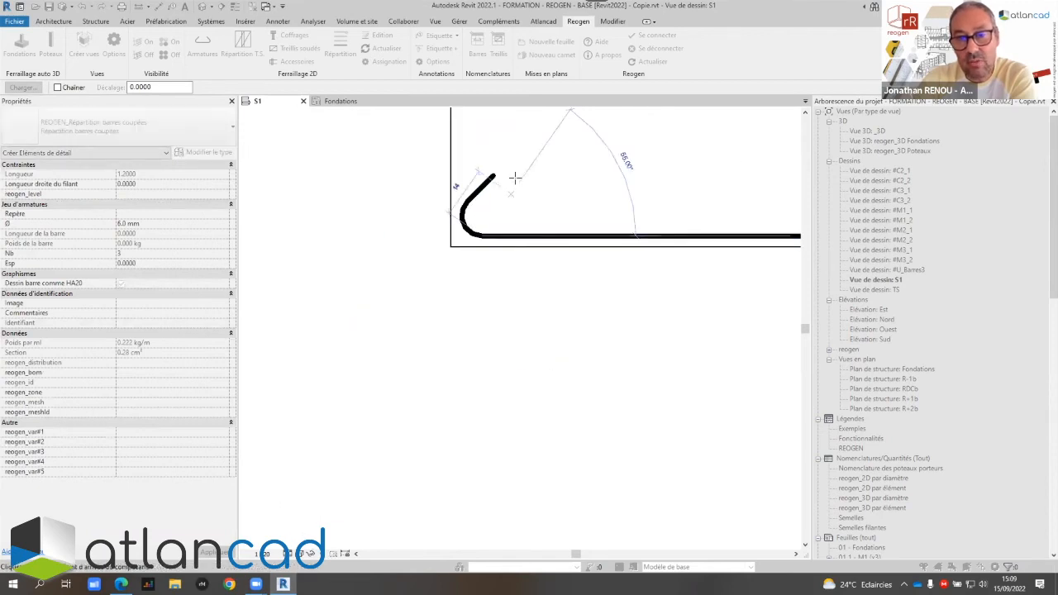
scroll(532, 197, down, 3)
scroll(707, 222, up, 3)
click(784, 210)
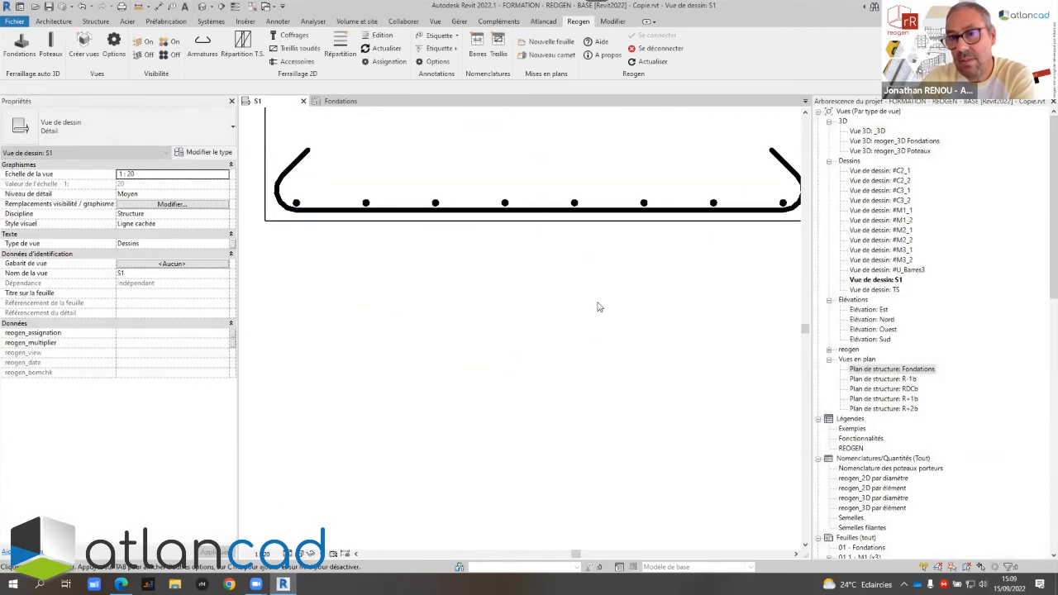
Inspect the bar count and spacing properties of the HA10 bar in the longer footing section and the HA8 bar in the shorter one
scroll(580, 295, down, 5)
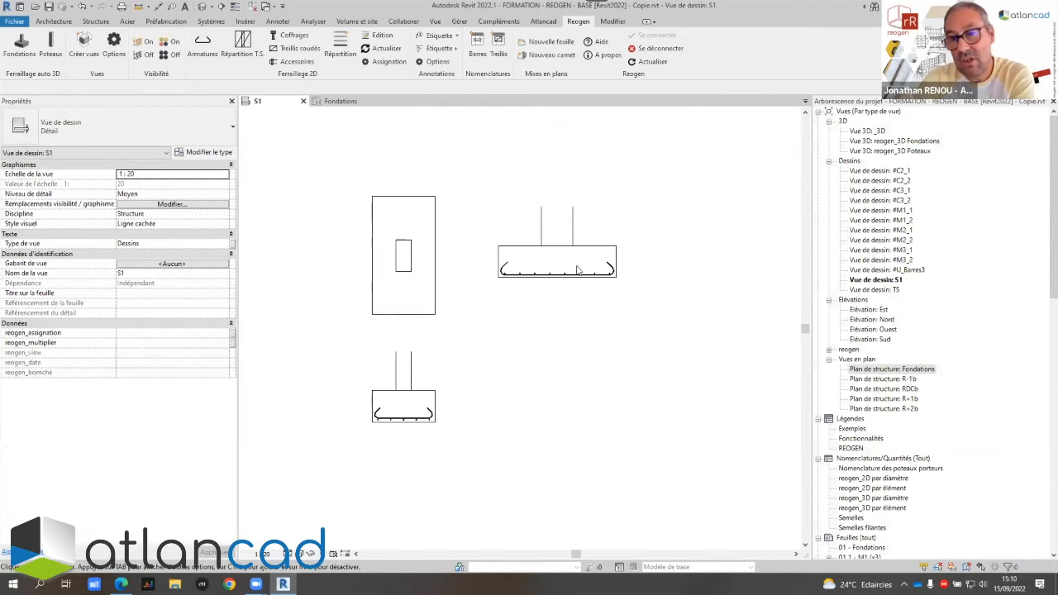
scroll(475, 261, up, 3)
click(628, 288)
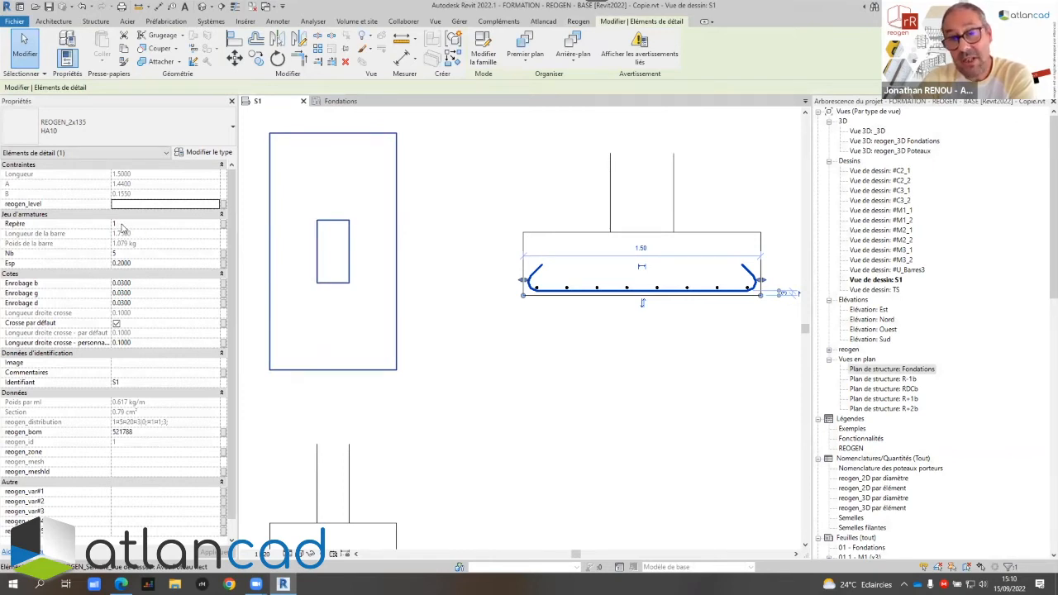
scroll(380, 341, down, 3)
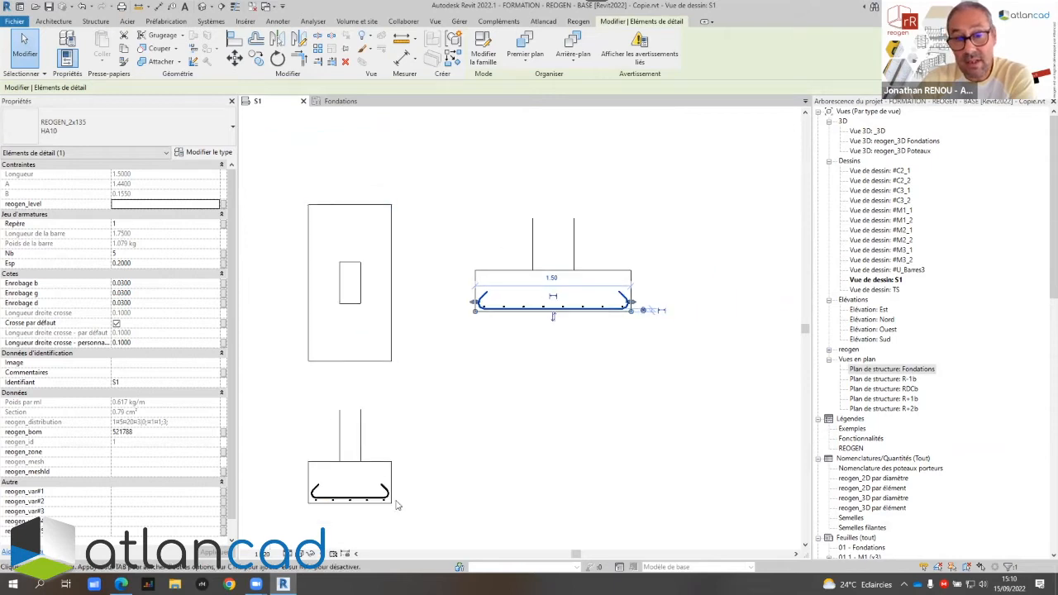
click(387, 497)
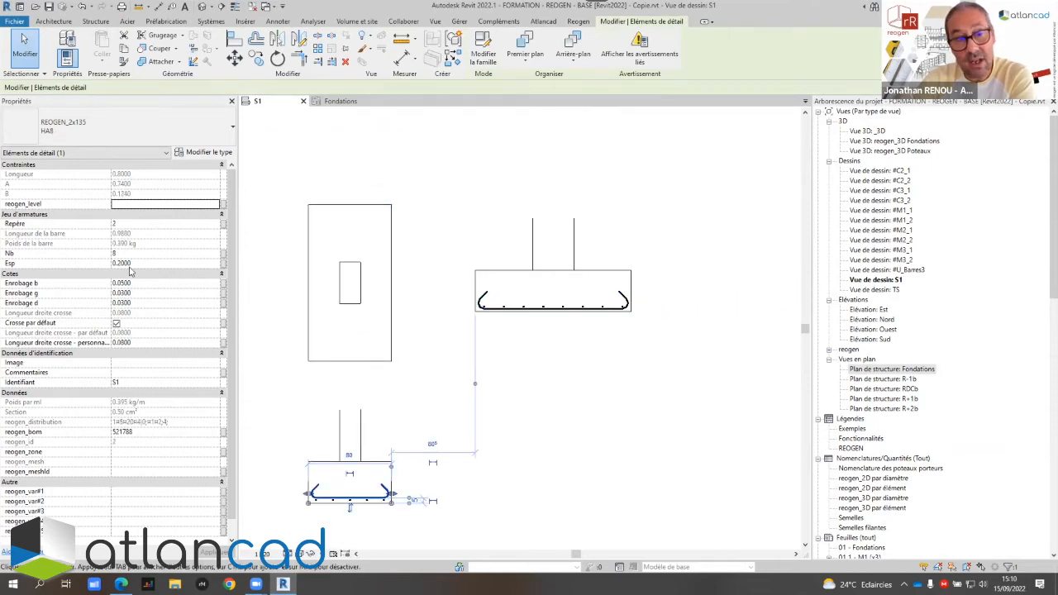
click(548, 363)
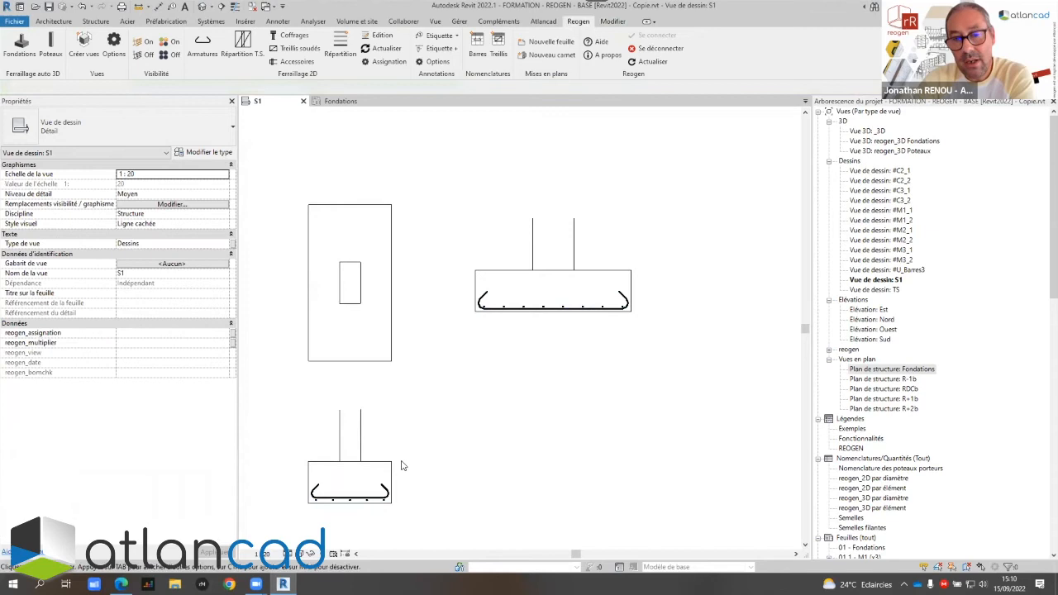
scroll(397, 488, up, 2)
scroll(520, 350, down, 2)
scroll(562, 213, up, 4)
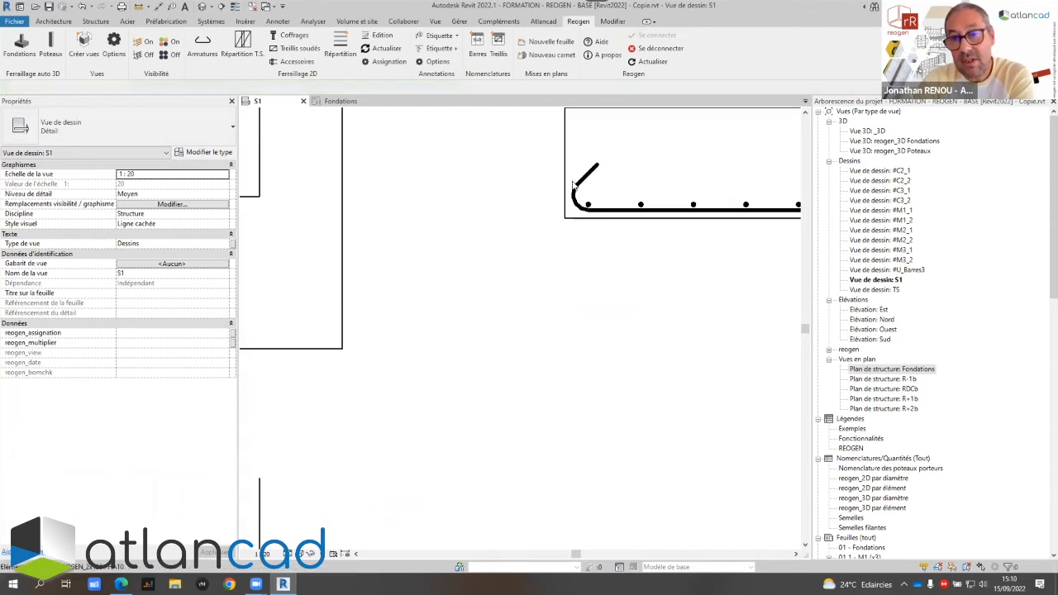
click(577, 206)
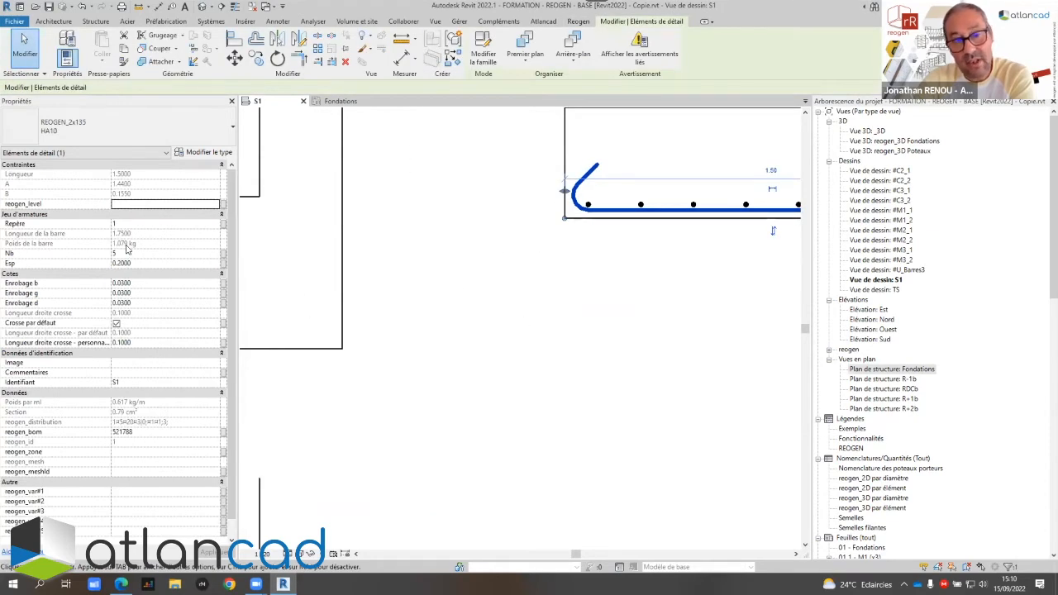
click(460, 321)
scroll(508, 314, down, 4)
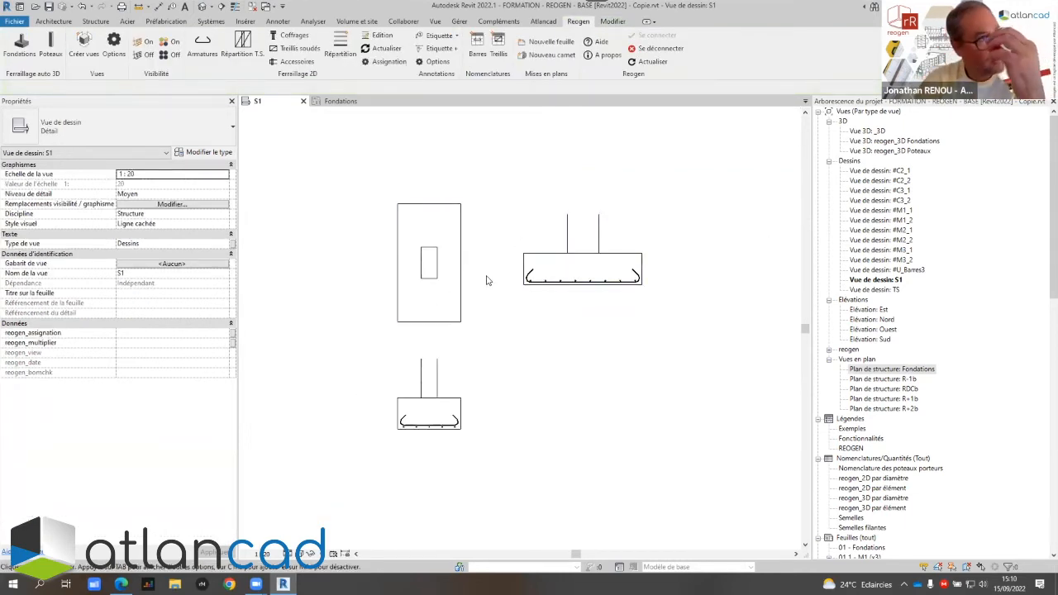
Distribute the longer section's HA10 bar in linear representation at 20 cm maximum spacing along the bottom edge of the footing plan
click(340, 46)
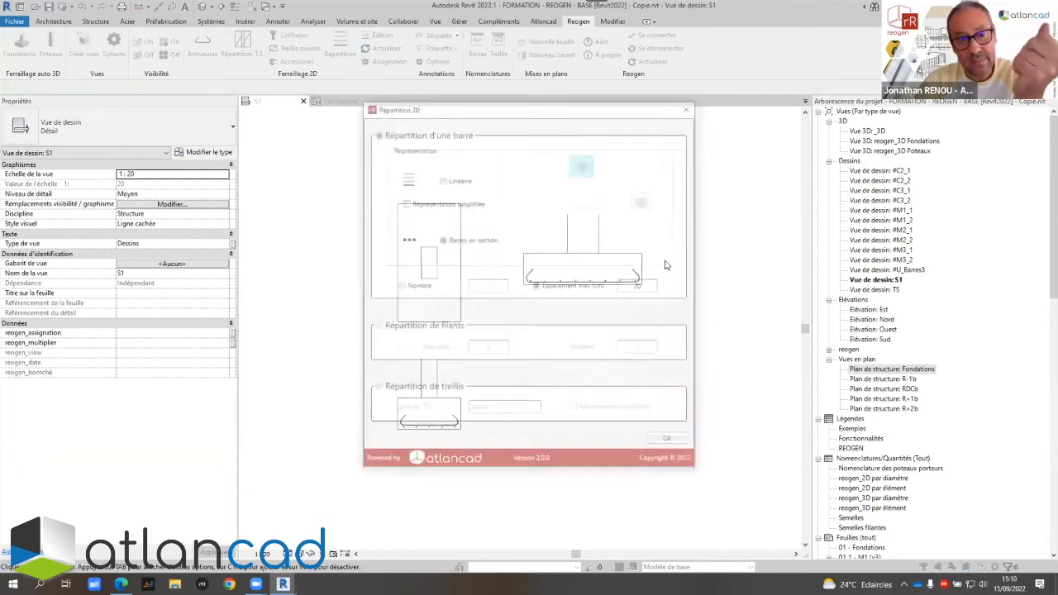
click(450, 179)
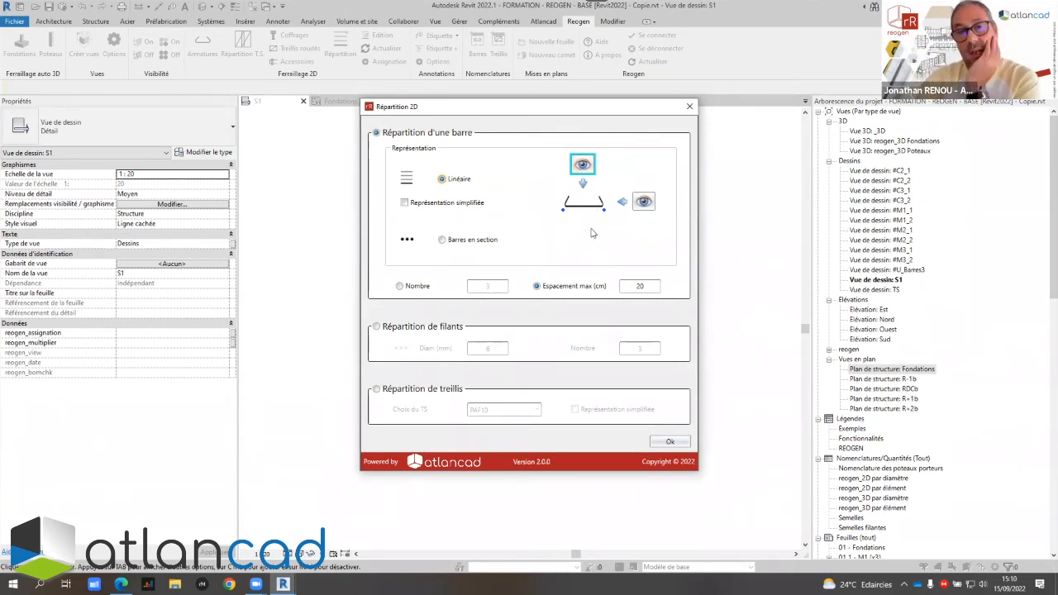
click(675, 444)
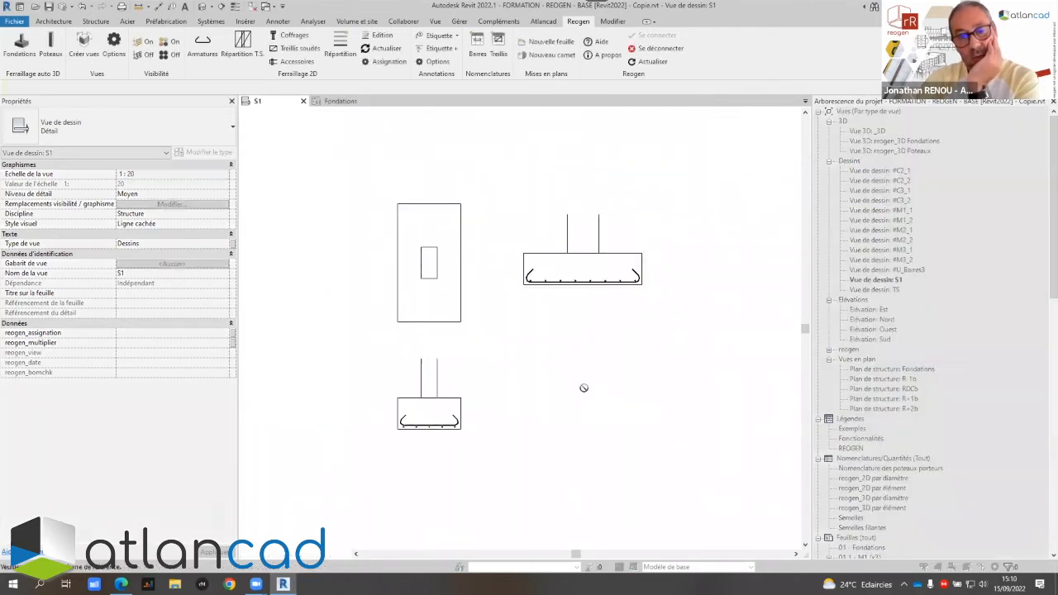
scroll(543, 314, up, 3)
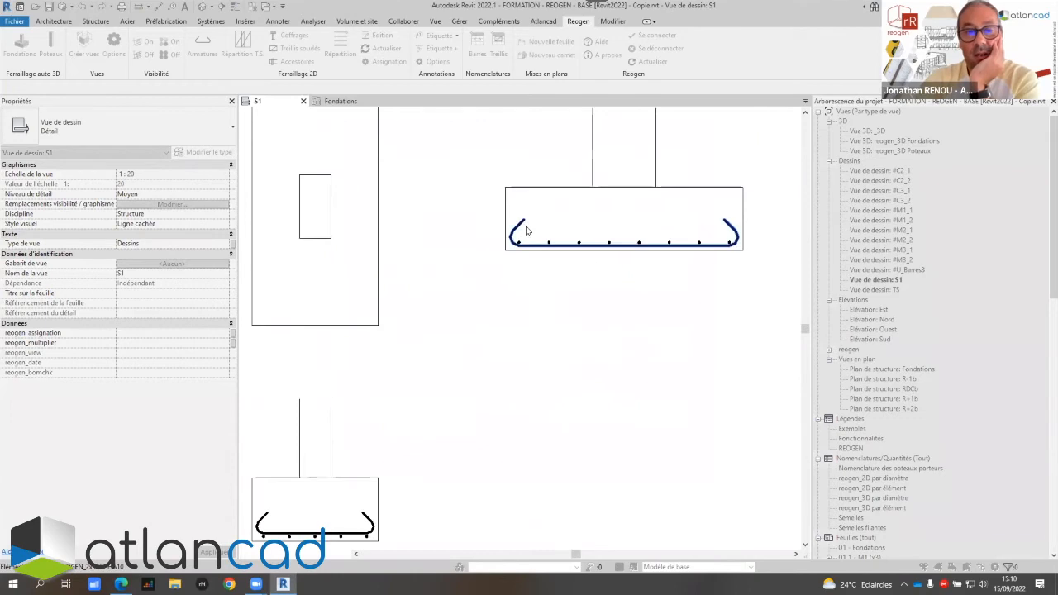
click(523, 229)
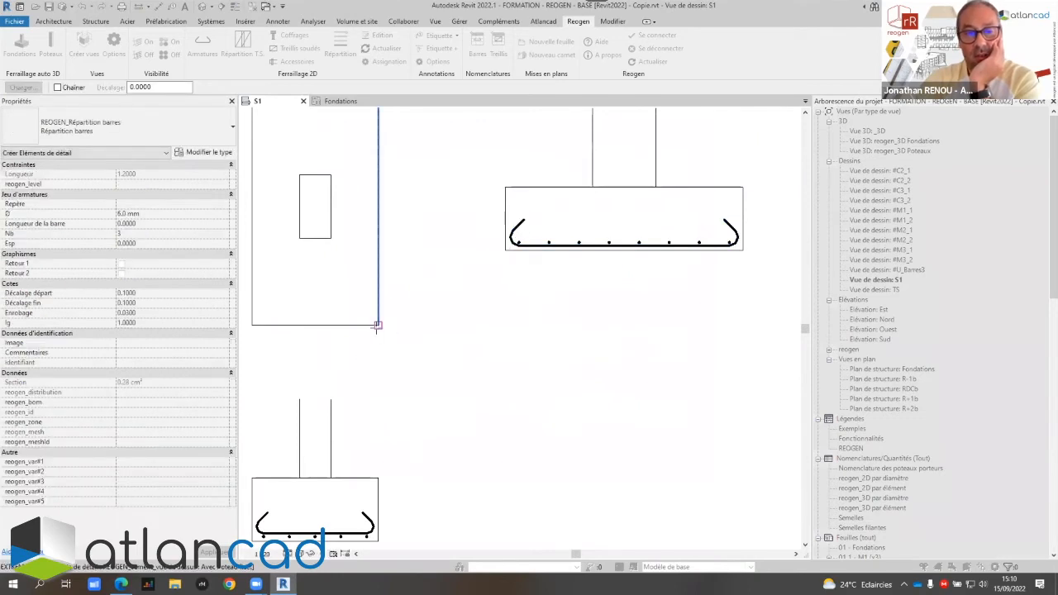
click(252, 325)
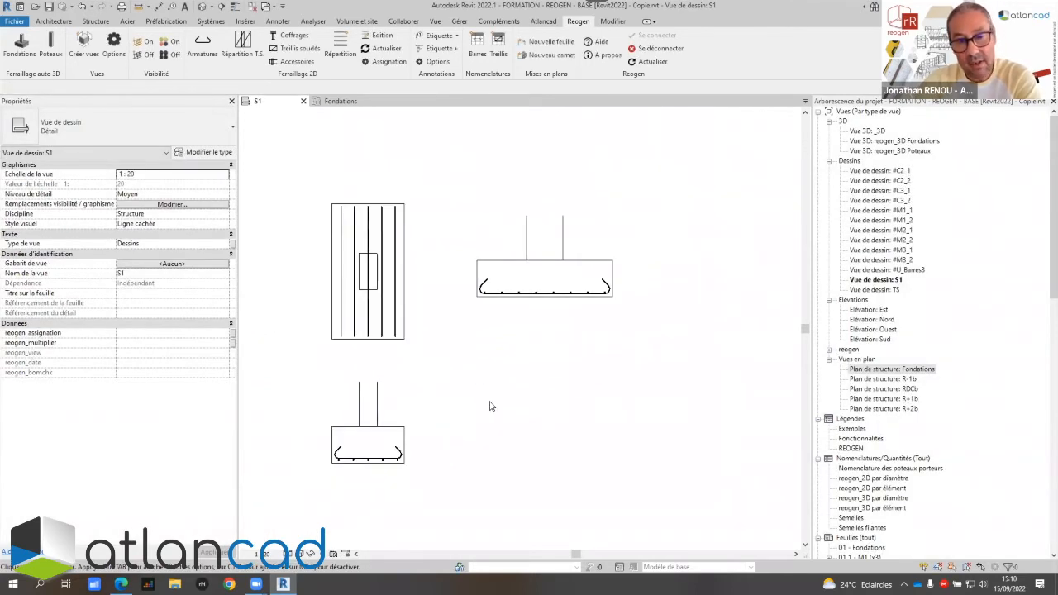
Distribute the shorter section's HA8 bar in linear representation at 20 cm maximum spacing along the left edge of the footing plan
key(Return)
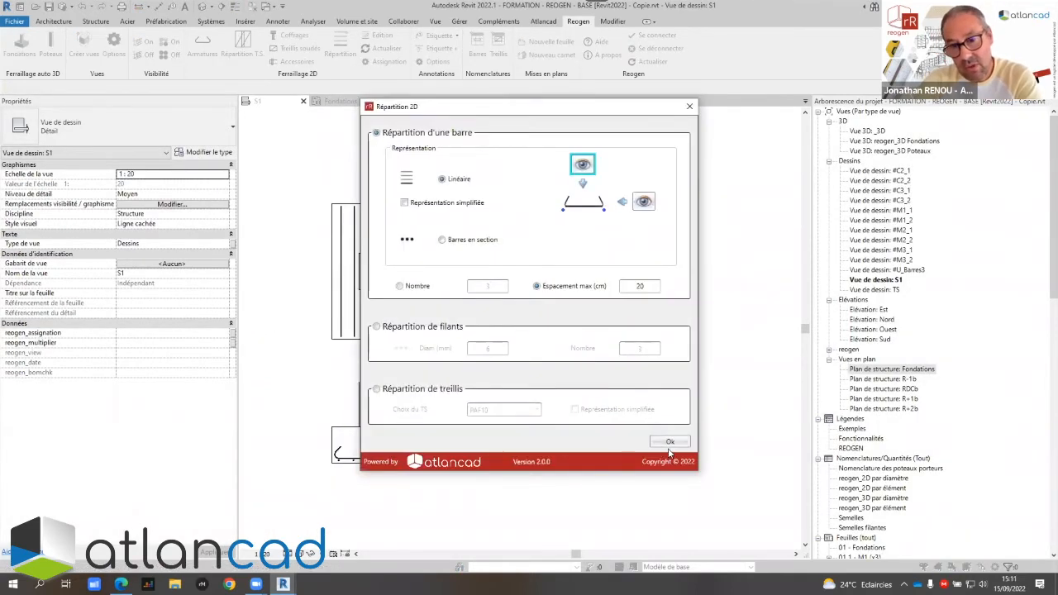
click(669, 442)
scroll(427, 430, up, 3)
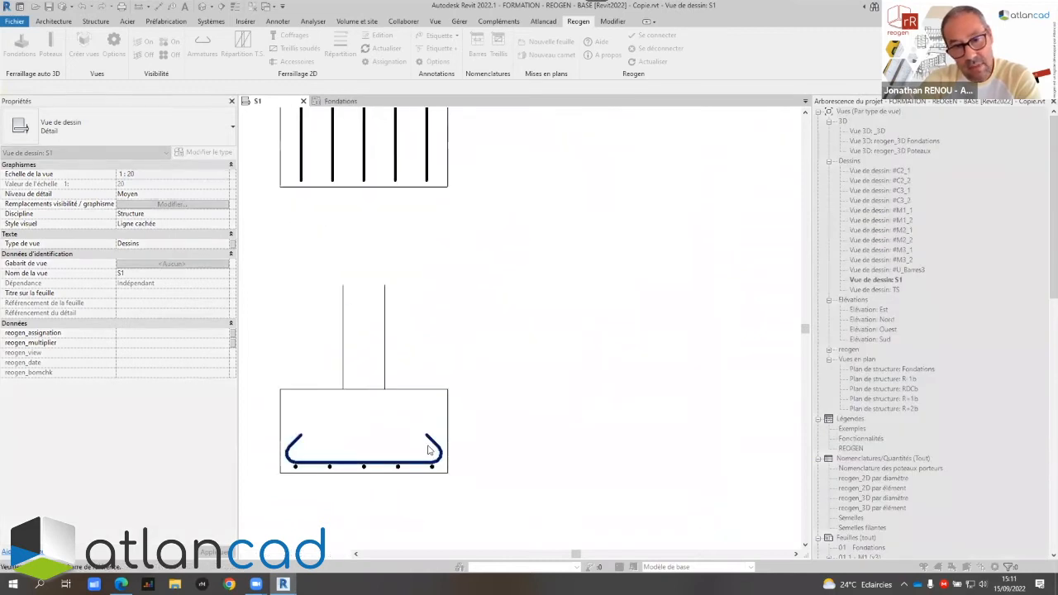
scroll(446, 337, down, 3)
click(393, 271)
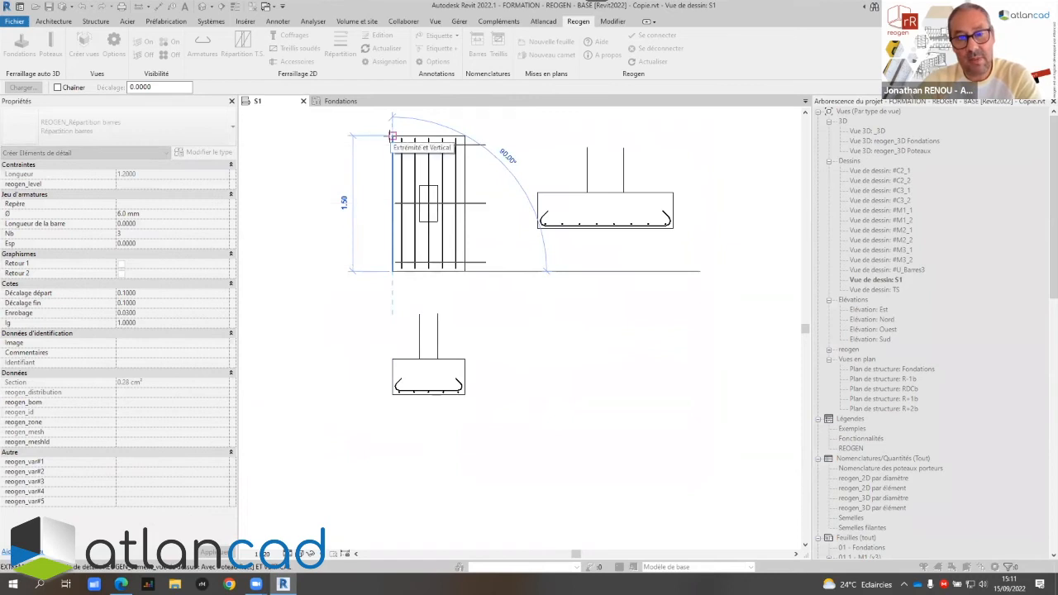
click(393, 137)
scroll(501, 294, down, 2)
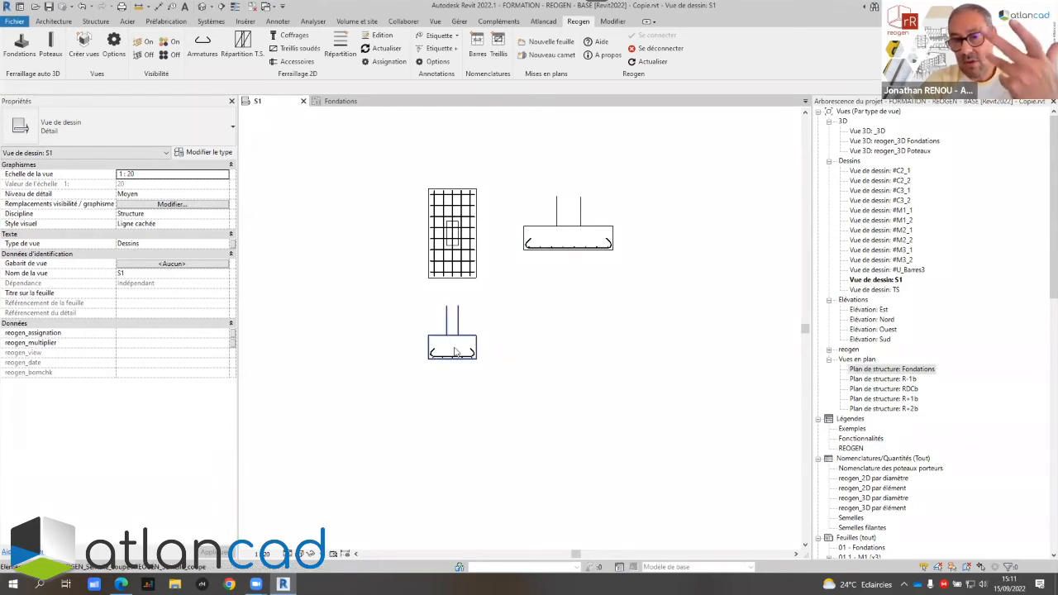
scroll(451, 351, up, 2)
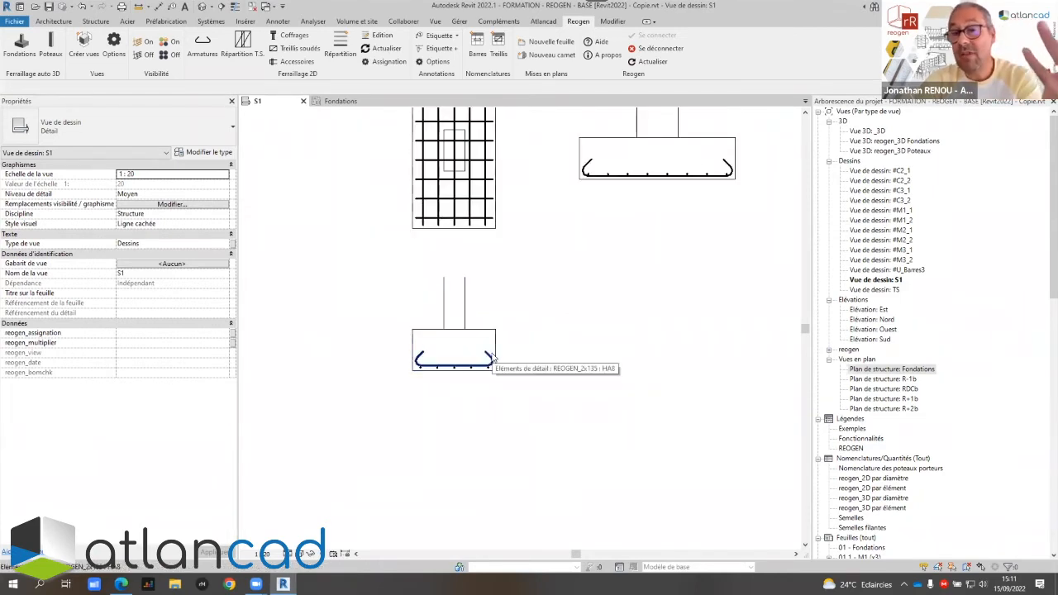
scroll(495, 372, down, 2)
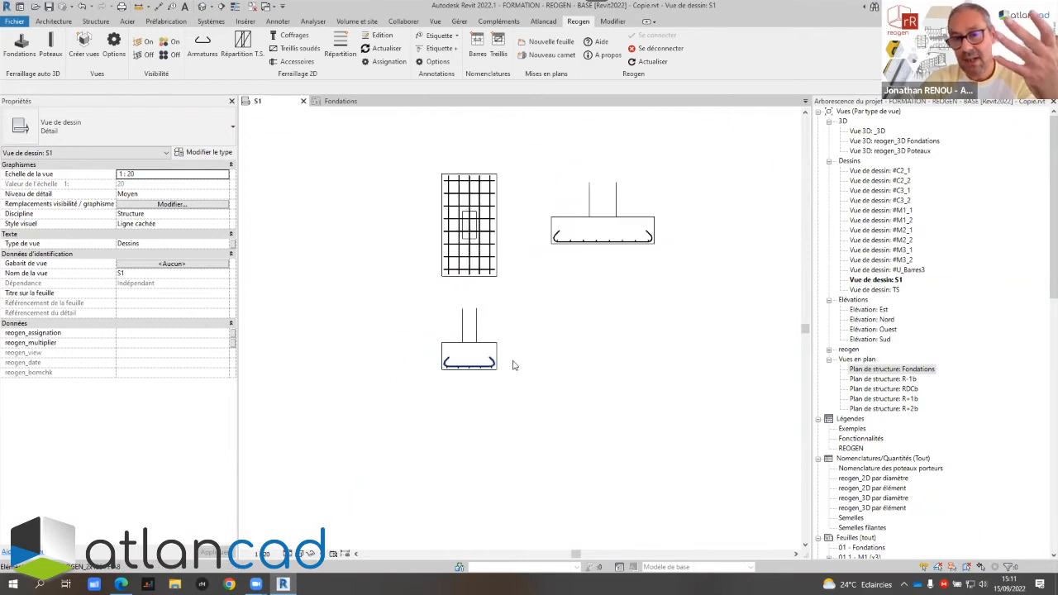
middle_drag(545, 328, 501, 384)
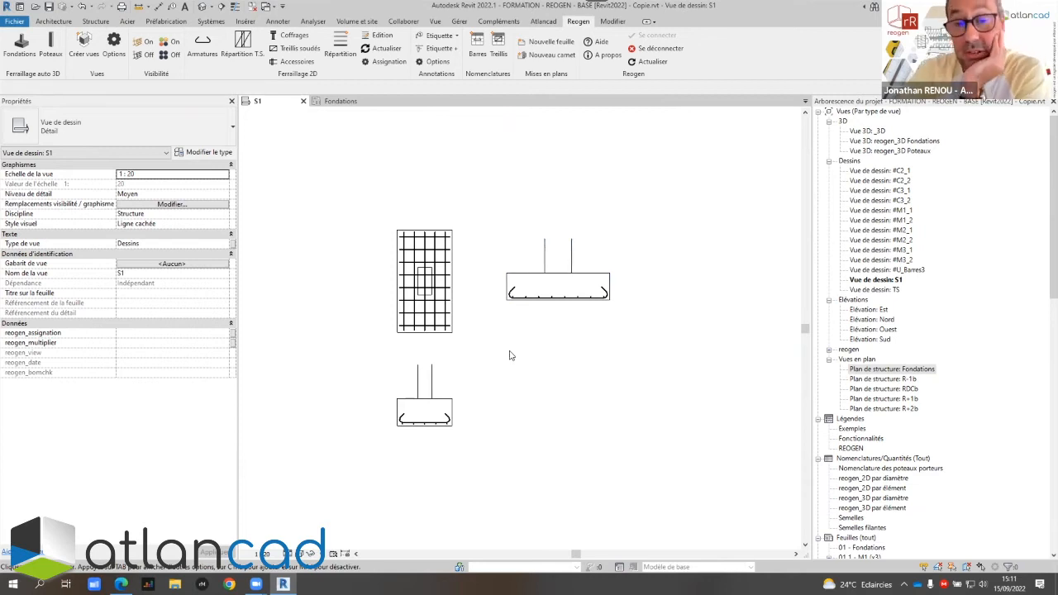
Edit the distribution of the longer section's HA10 bar to a maximum spacing of 10 cm and check the bar's properties
click(379, 39)
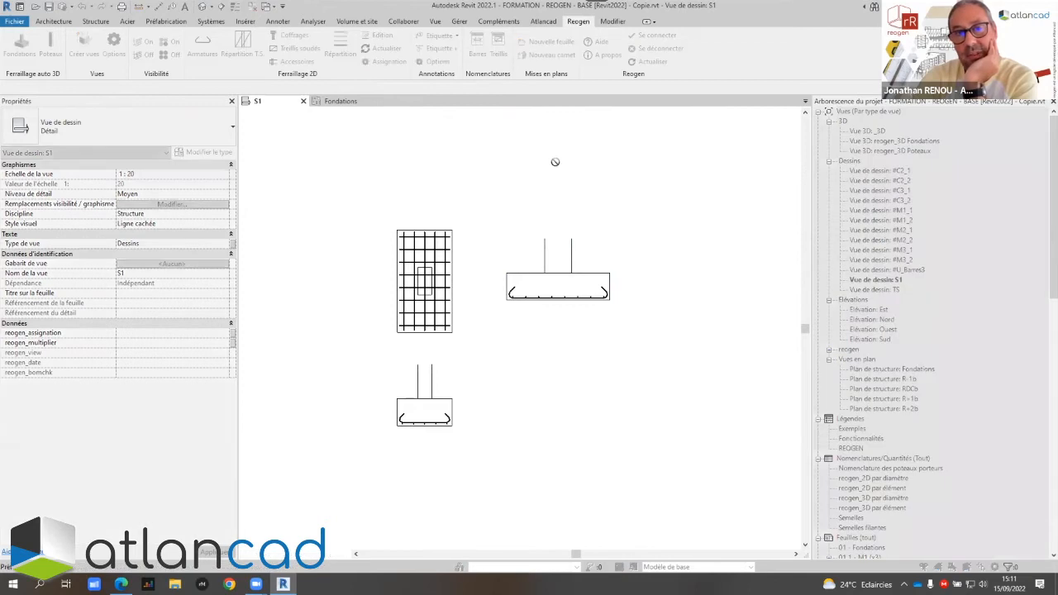
click(599, 291)
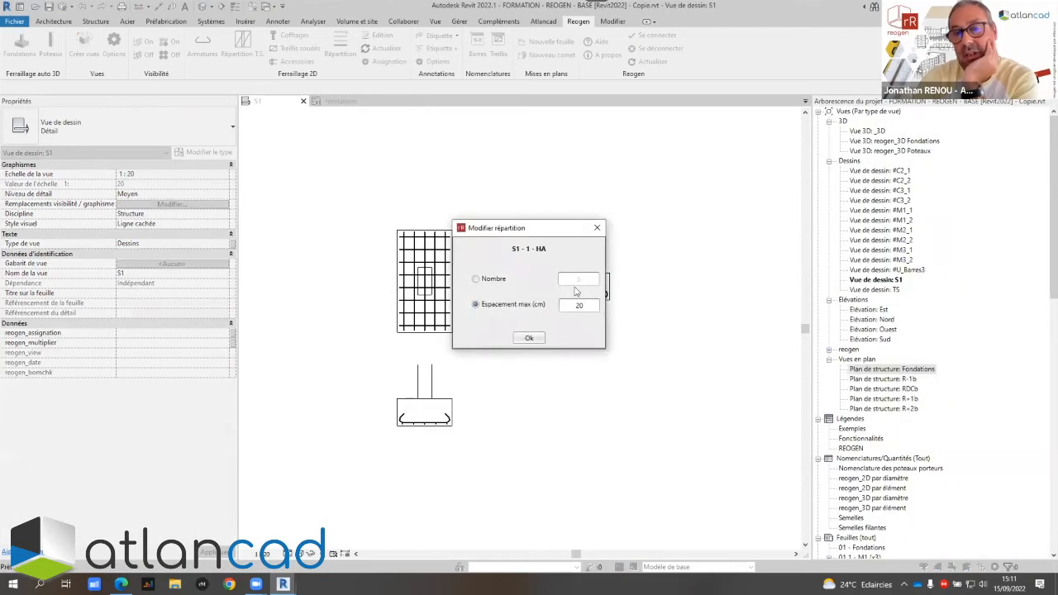
drag(587, 306, 576, 307)
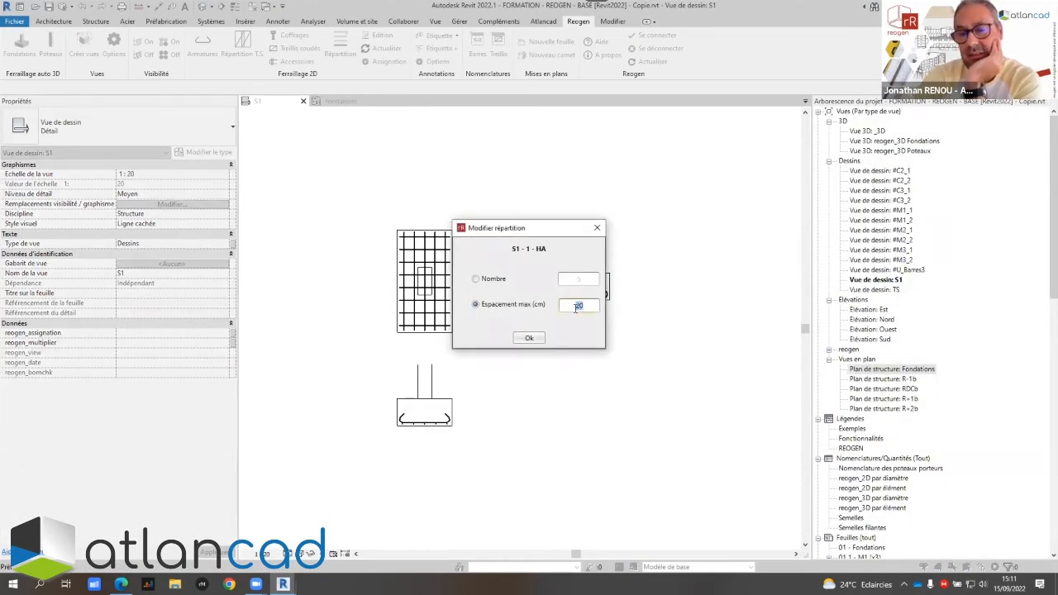
text(10)
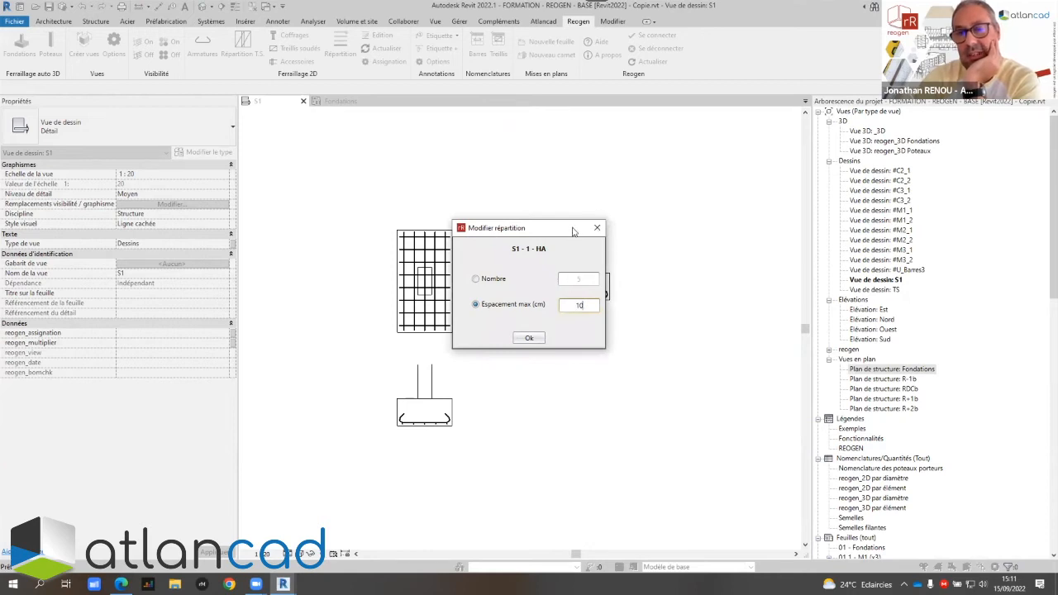
drag(575, 232, 745, 143)
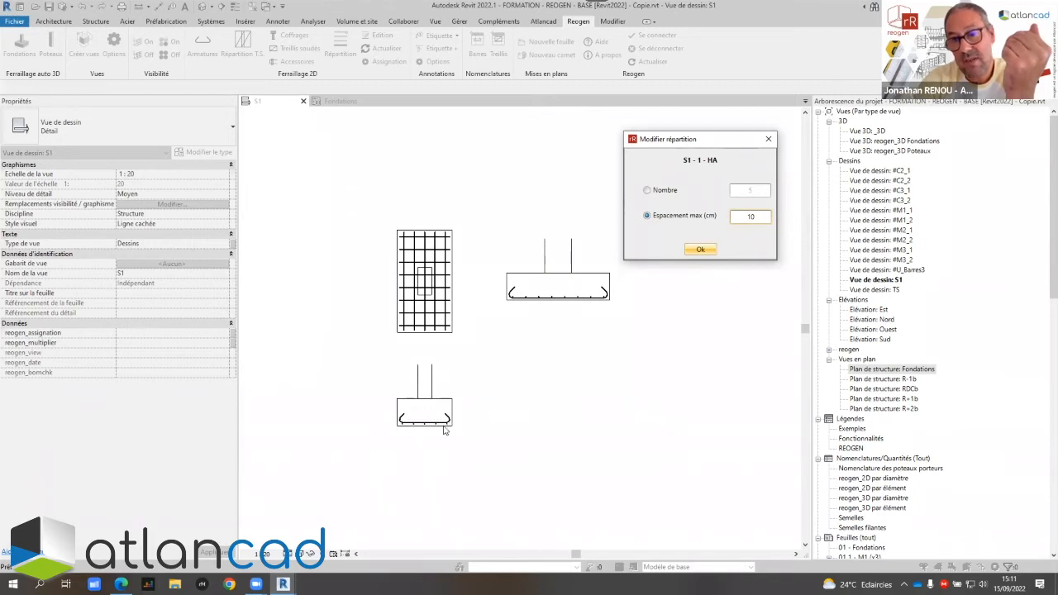
click(697, 249)
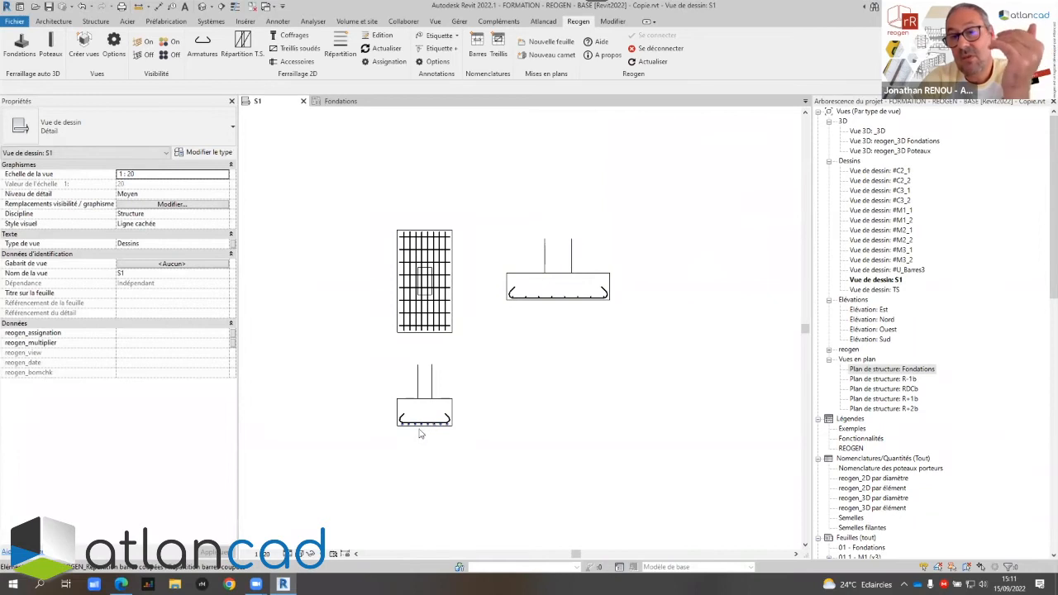
click(513, 294)
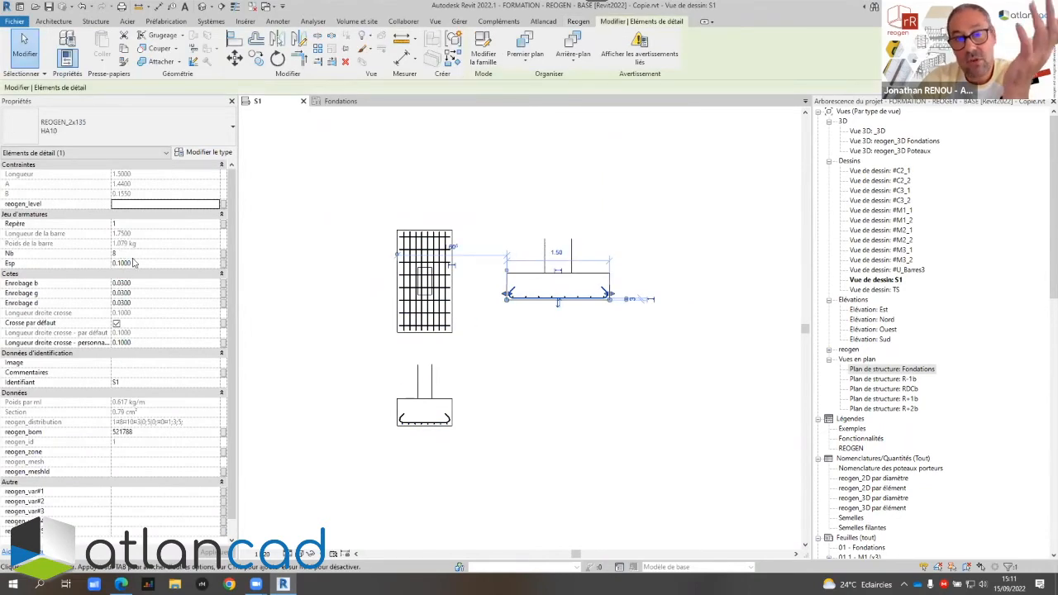
click(541, 361)
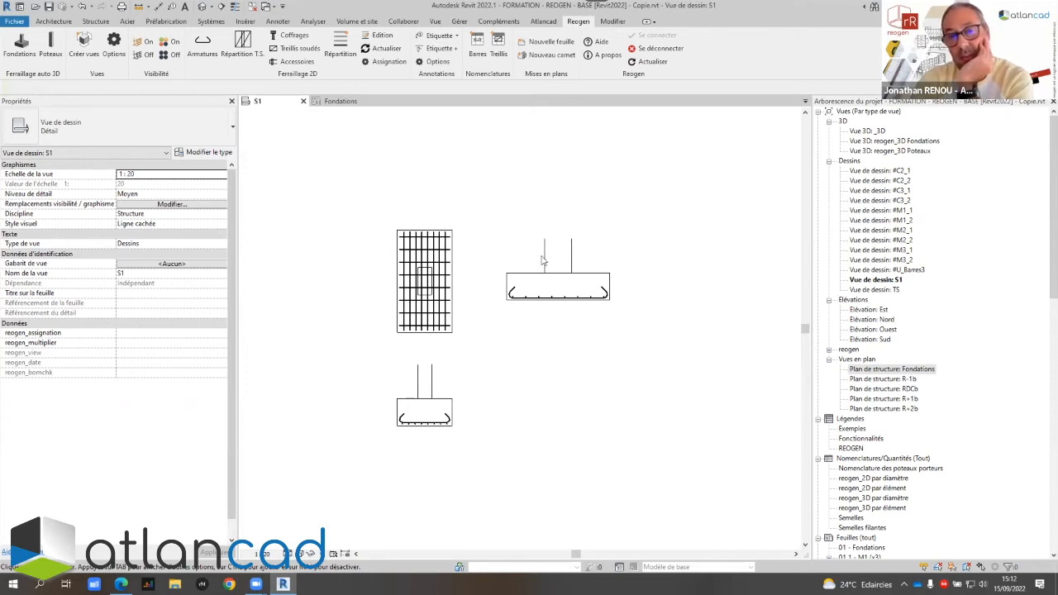
Review the bar tagging commands and the REOGEN tag families and types in the annotation options, keeping Repère and Schéma enabled
click(437, 36)
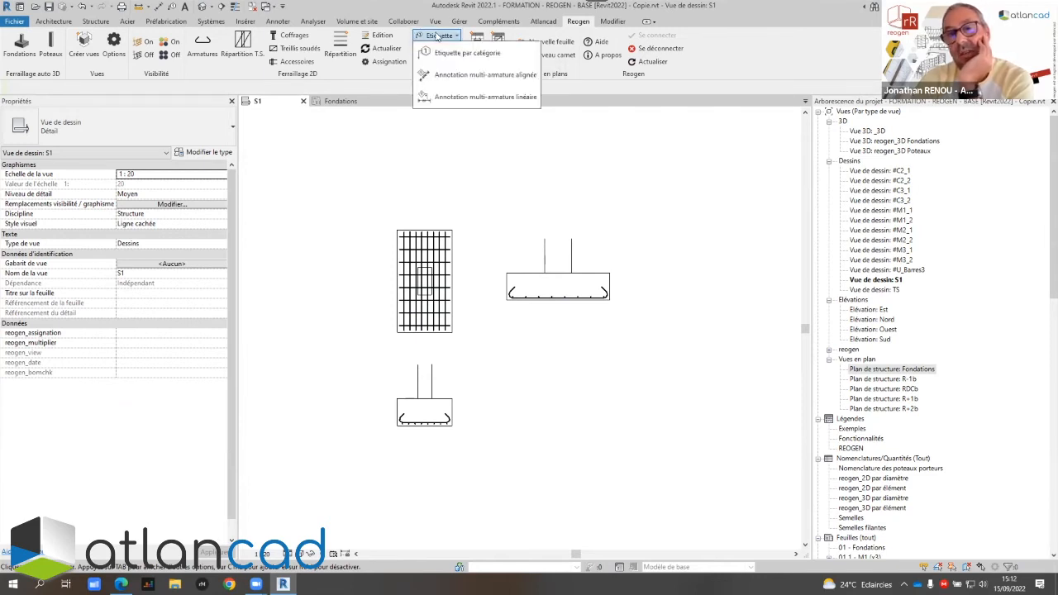
click(438, 36)
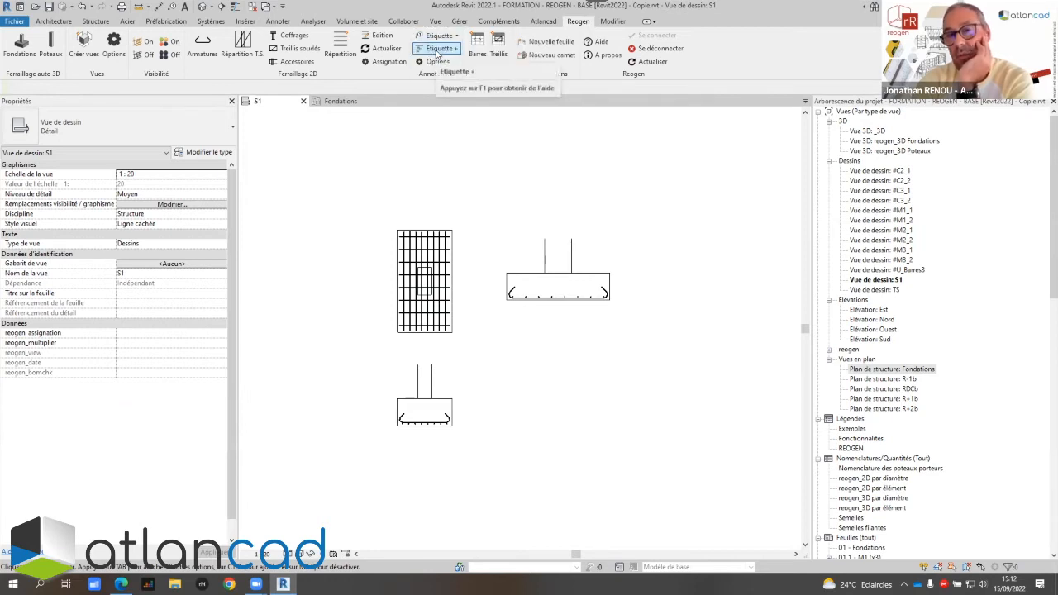
click(438, 61)
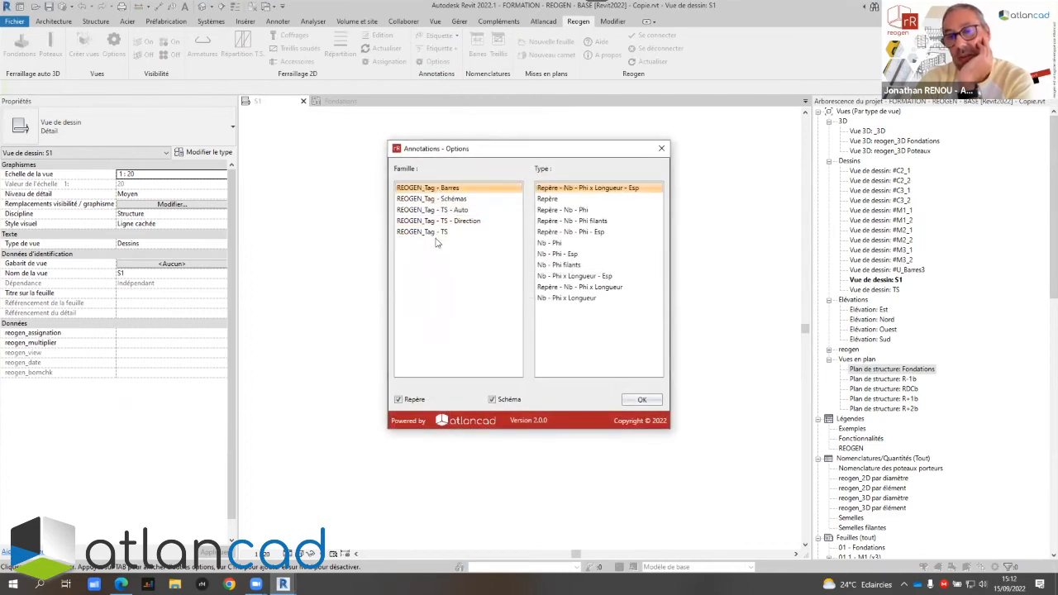
click(435, 234)
click(440, 235)
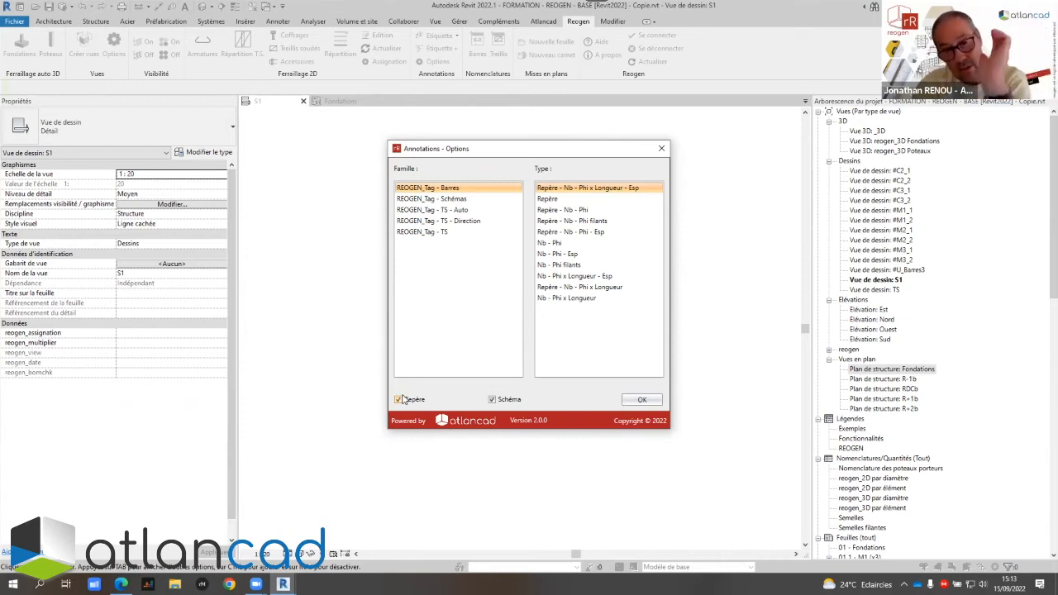
click(637, 401)
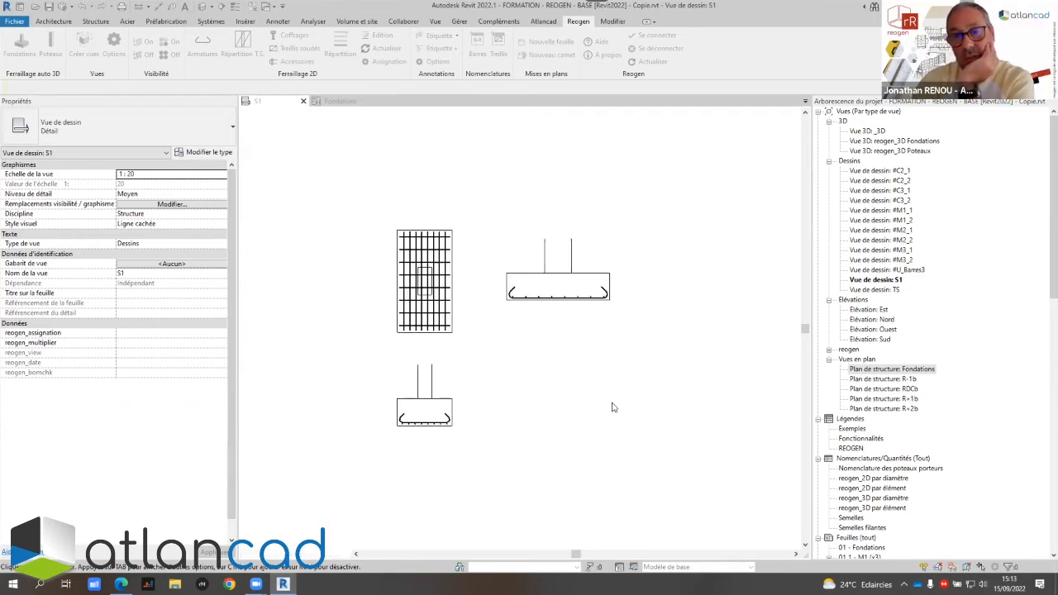
Tag the longer section's HA10 bar below the footing with its mark and bending diagram, and straighten the tag's leader
click(438, 49)
scroll(653, 252, up, 2)
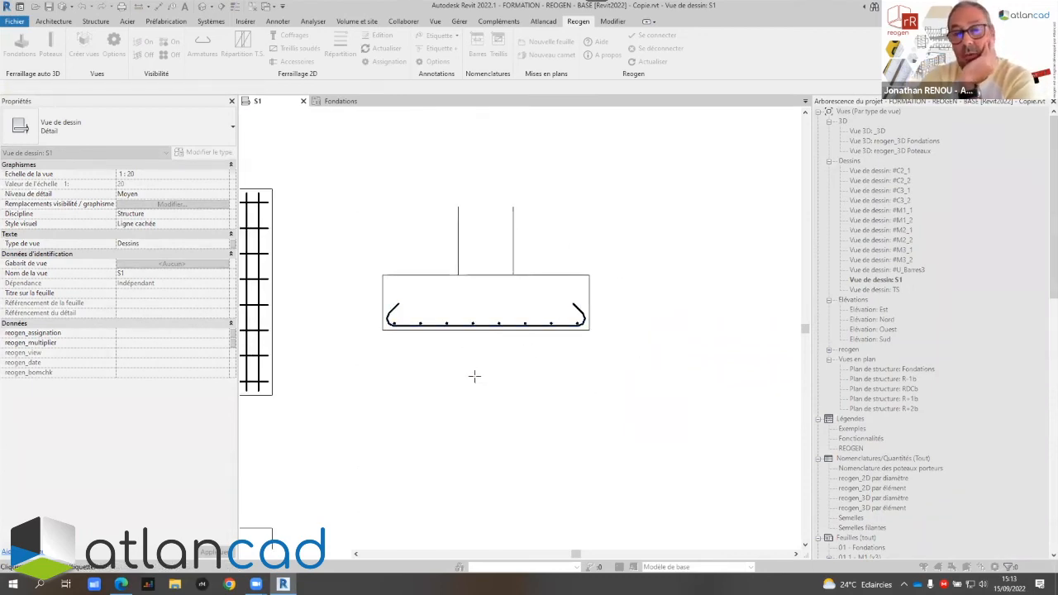
click(530, 365)
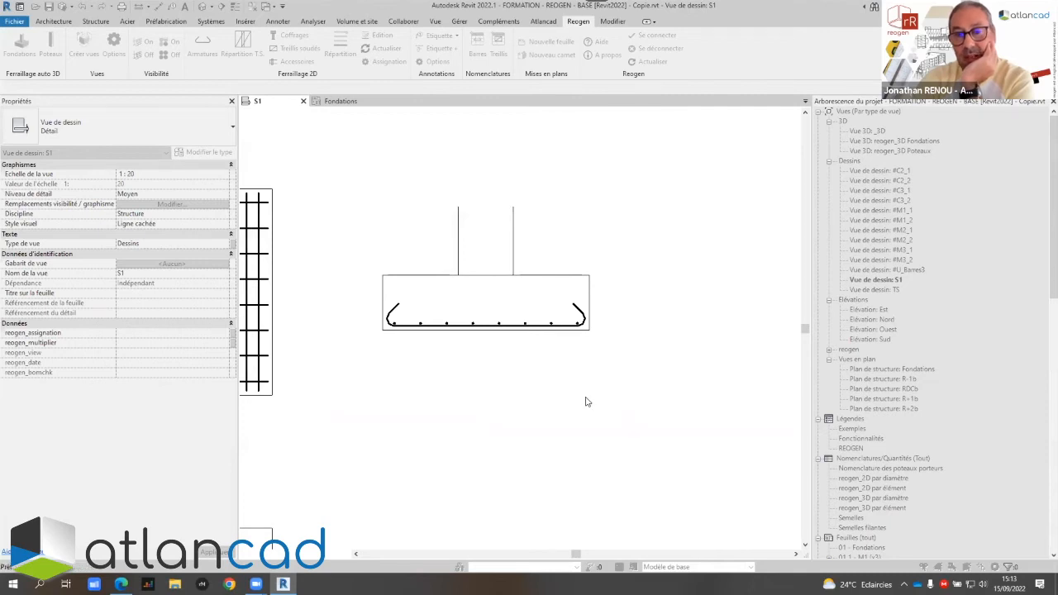
scroll(483, 344, up, 3)
click(521, 348)
drag(521, 348, 487, 389)
click(343, 324)
Move the HA10 bar's bending diagram tag up beside the footing's lower corner, clear of the bar mark
scroll(343, 327, down, 2)
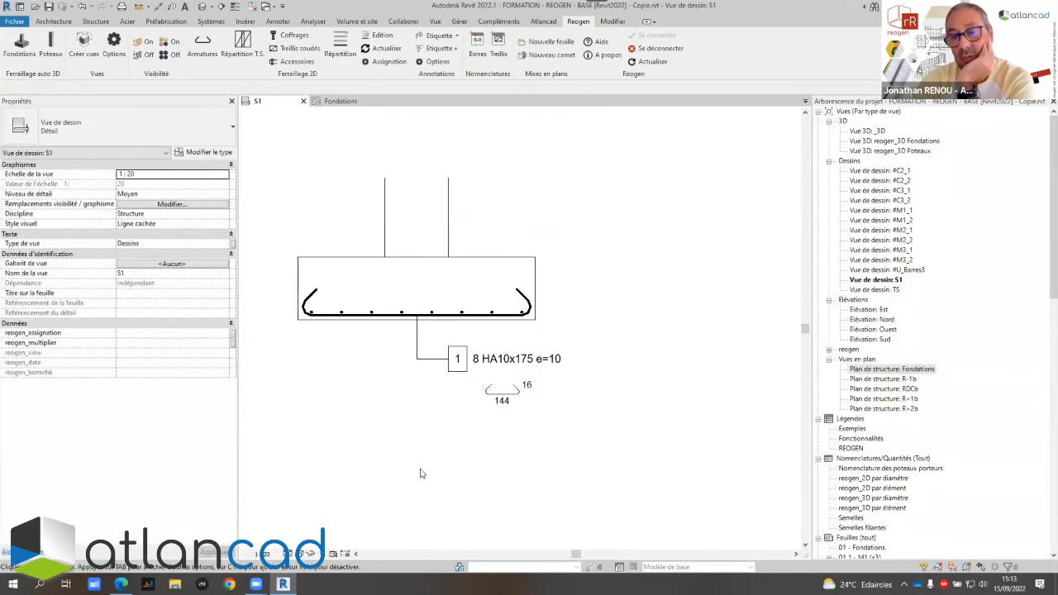
click(499, 388)
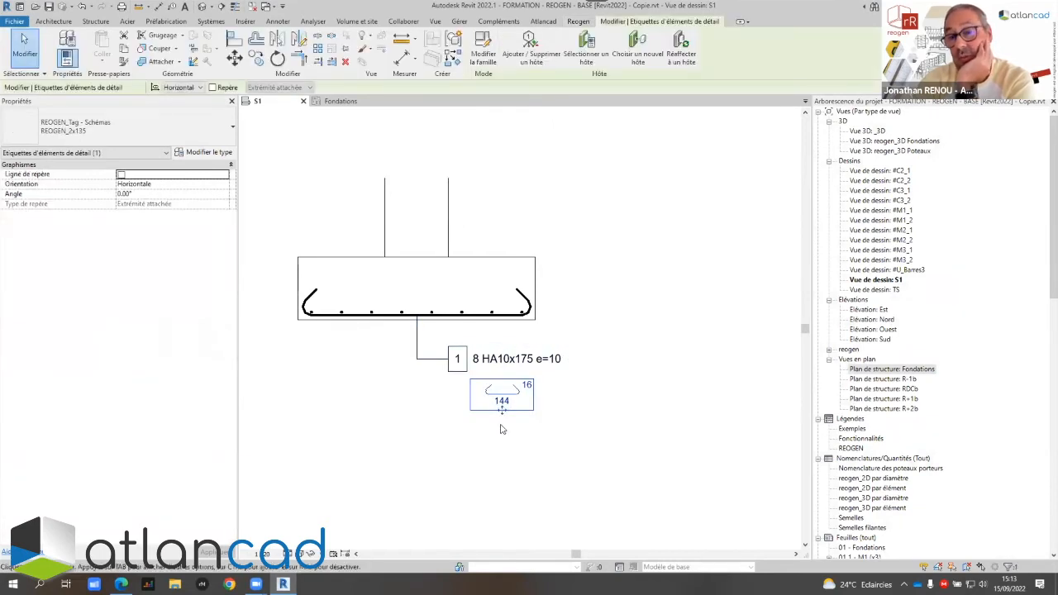
drag(502, 418, 558, 346)
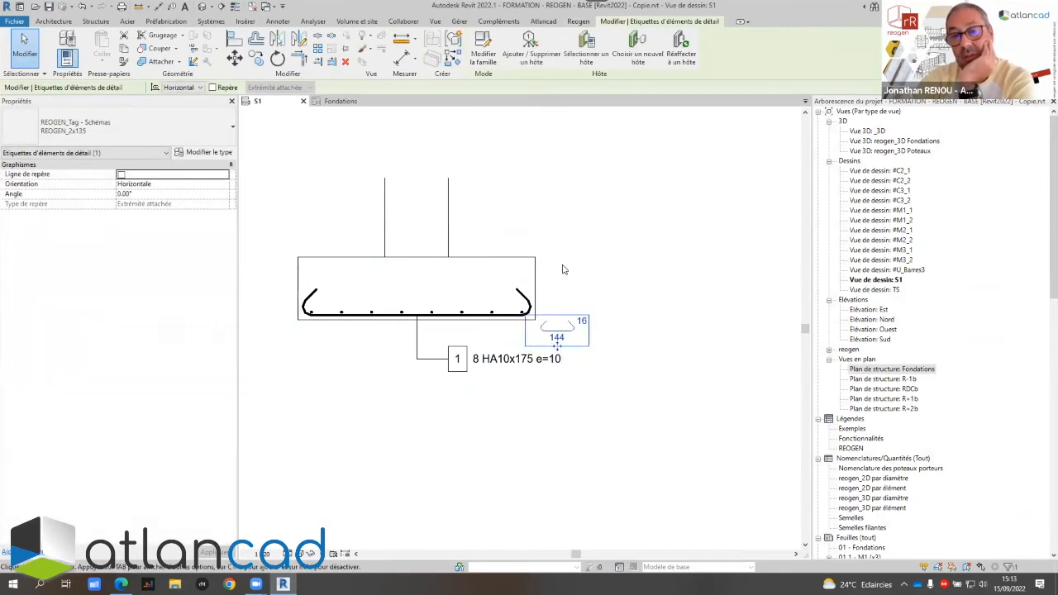
click(572, 397)
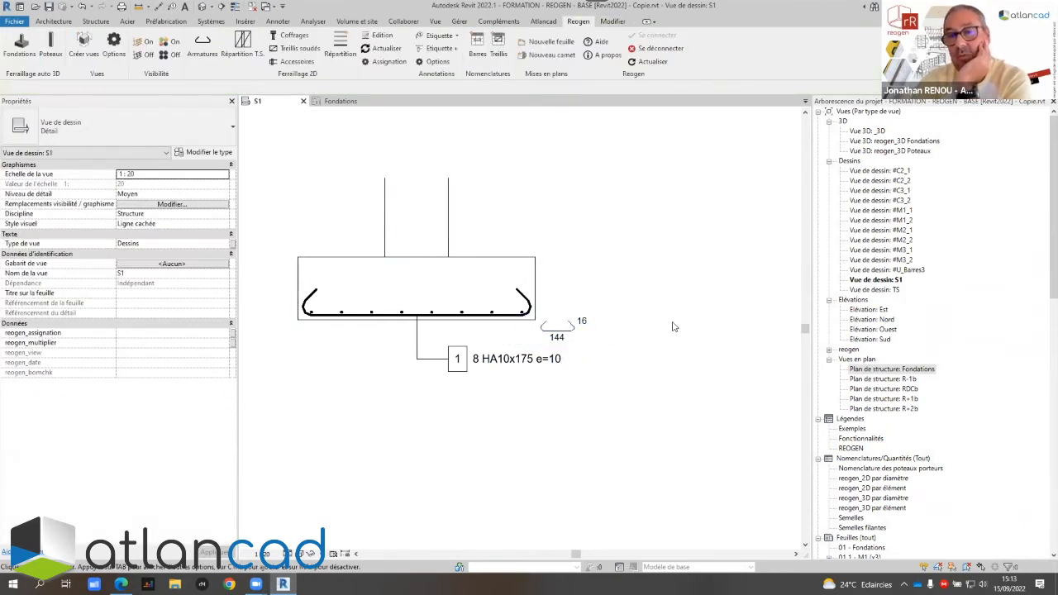
Tag the shorter section's HA8 bar below the footing with its mark and bending diagram, and route the leader squarely from the bar's middle
scroll(644, 280, down, 3)
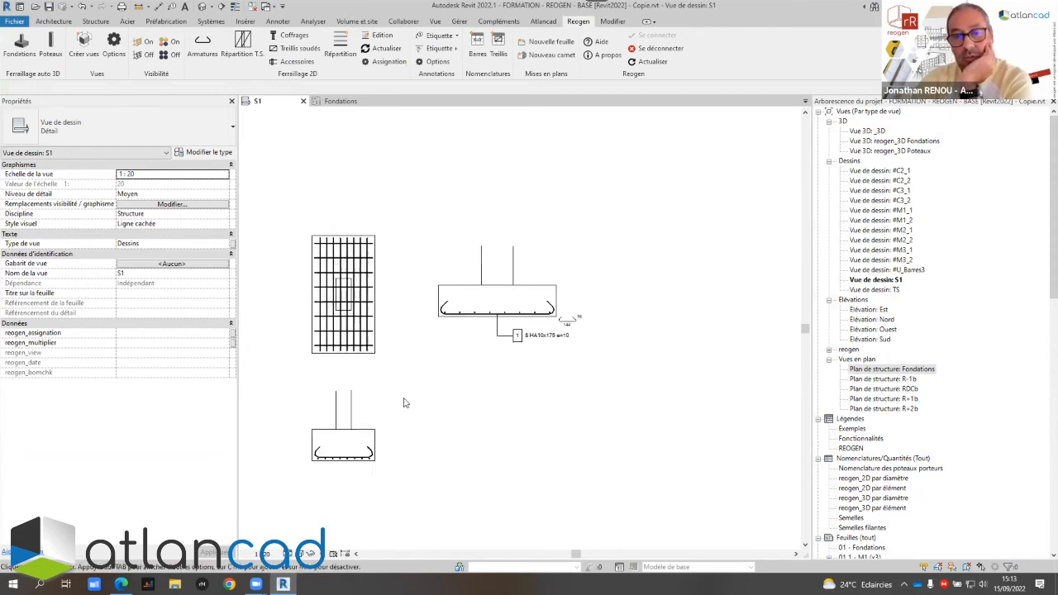
click(436, 49)
scroll(501, 327, up, 2)
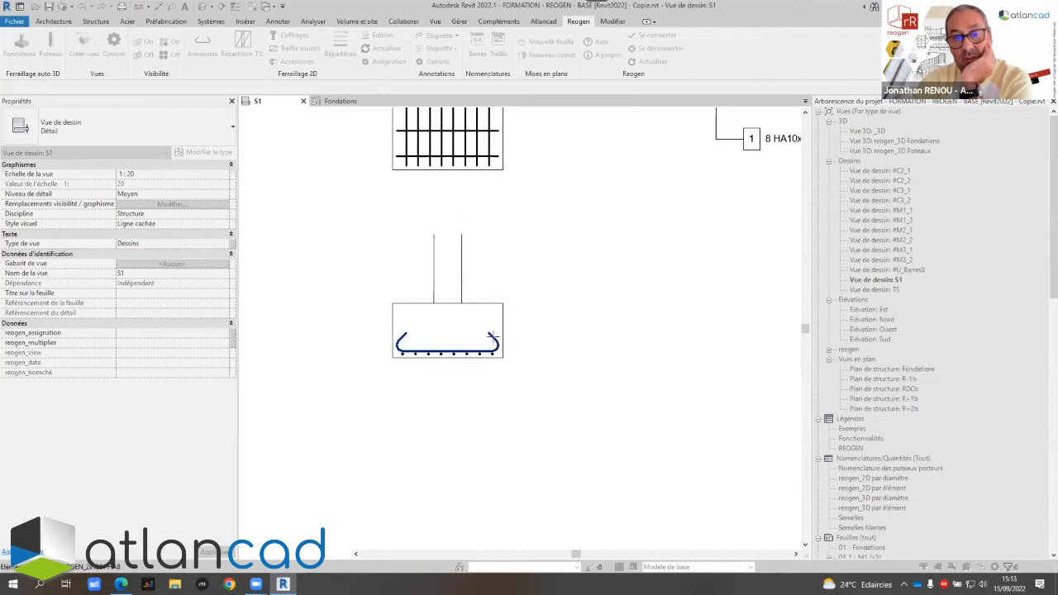
click(468, 394)
scroll(468, 395, up, 2)
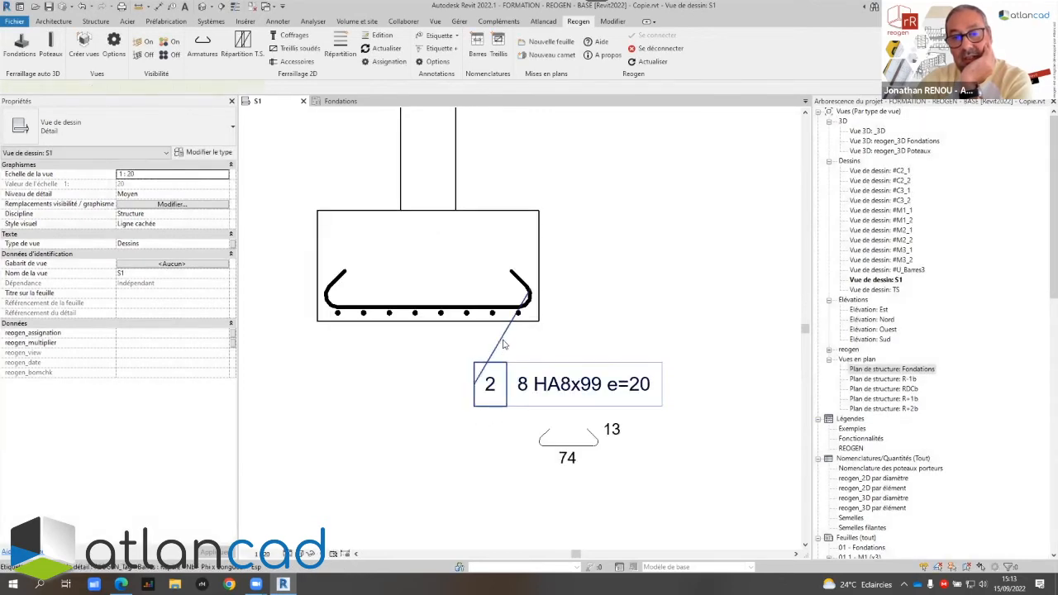
click(505, 338)
drag(501, 337, 428, 385)
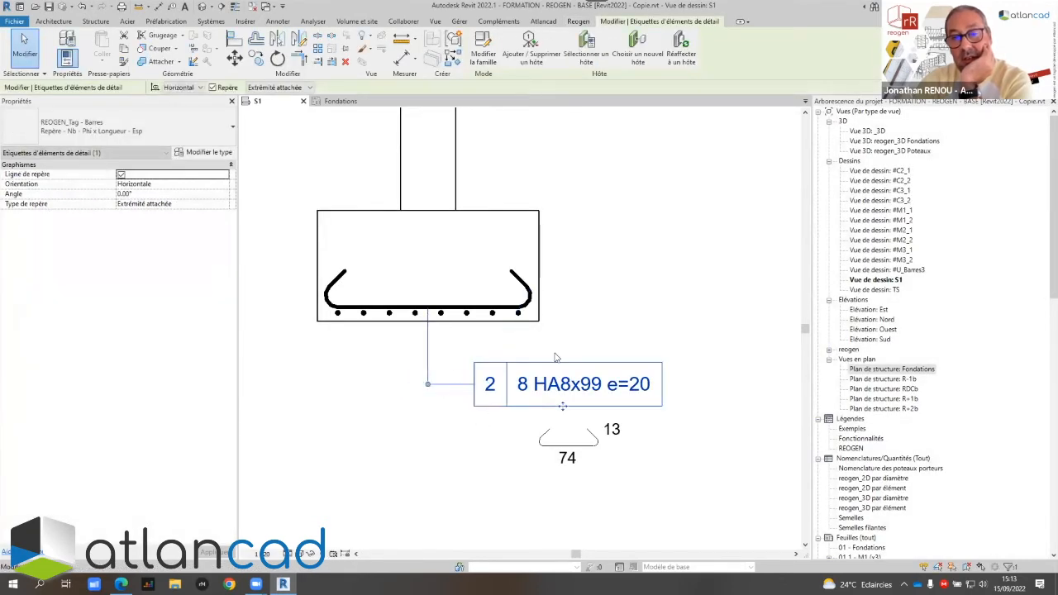
click(564, 319)
Move the HA8 bar's bending diagram tag beside its bar mark, in line with the text
scroll(570, 316, down, 1)
click(537, 365)
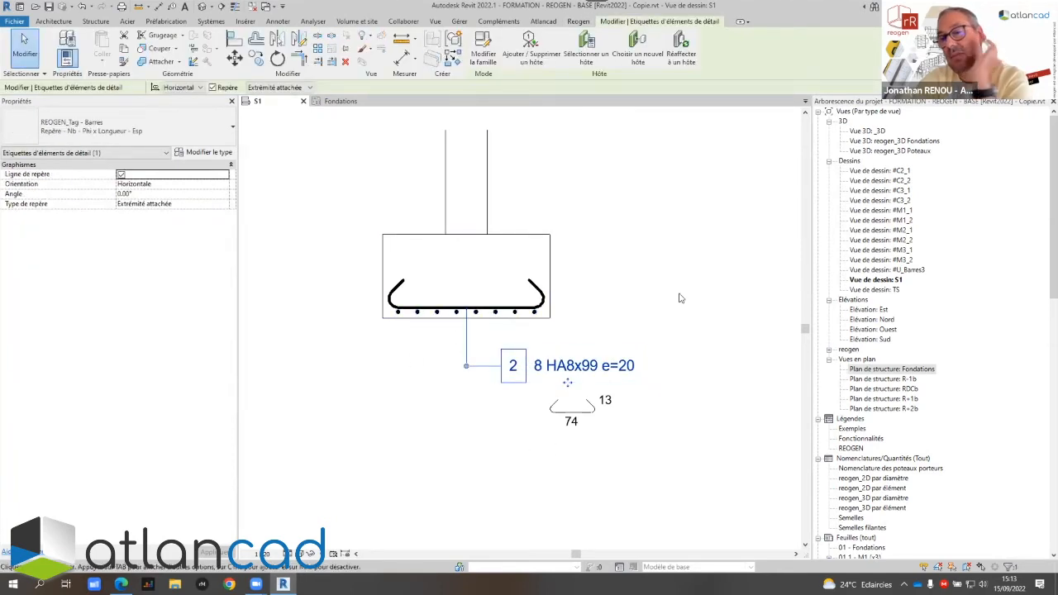
click(570, 409)
drag(570, 435, 676, 387)
key(Escape)
scroll(497, 386, down, 4)
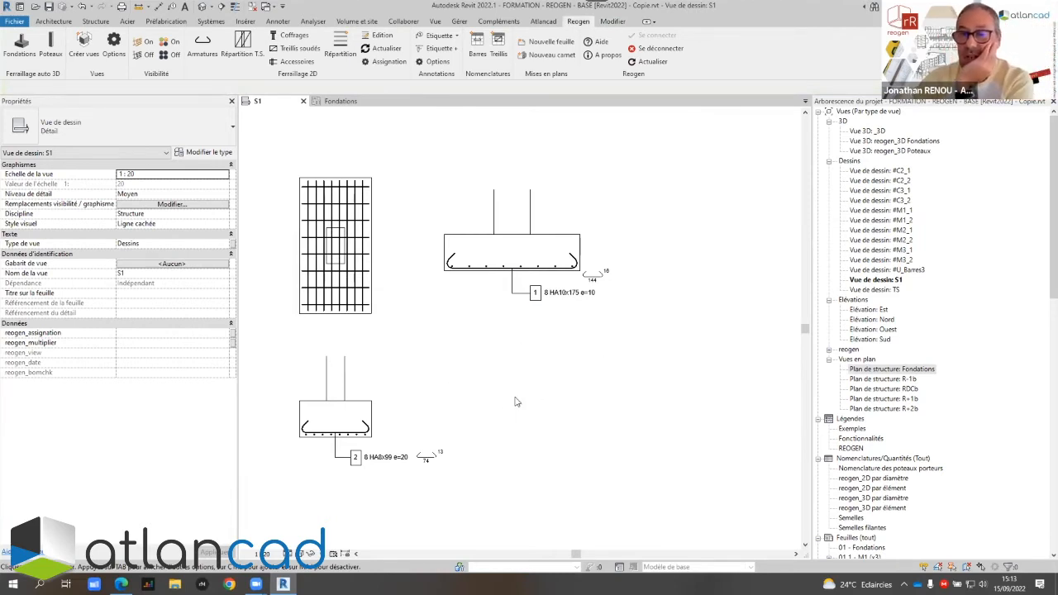
scroll(598, 360, down, 1)
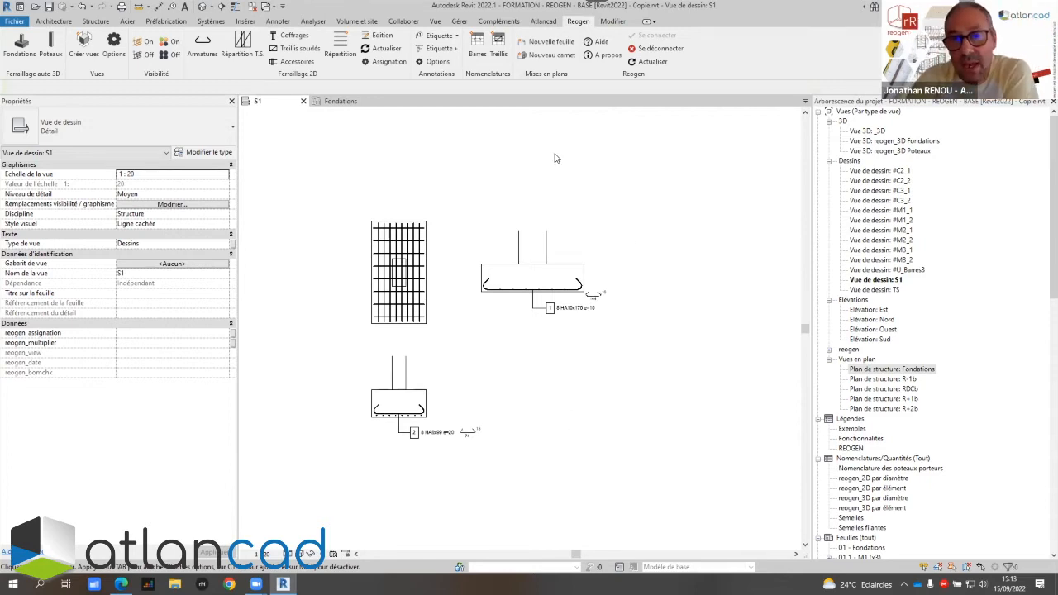
Start a new reogen sheet from the drafting views (Vue de dessin) and include only S1
click(539, 43)
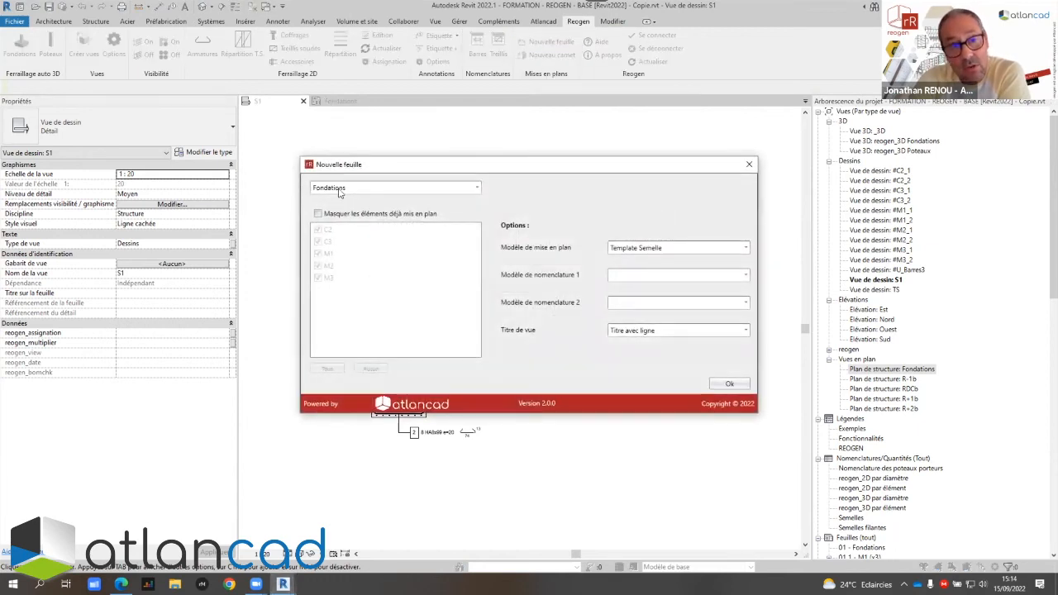
click(348, 189)
click(335, 208)
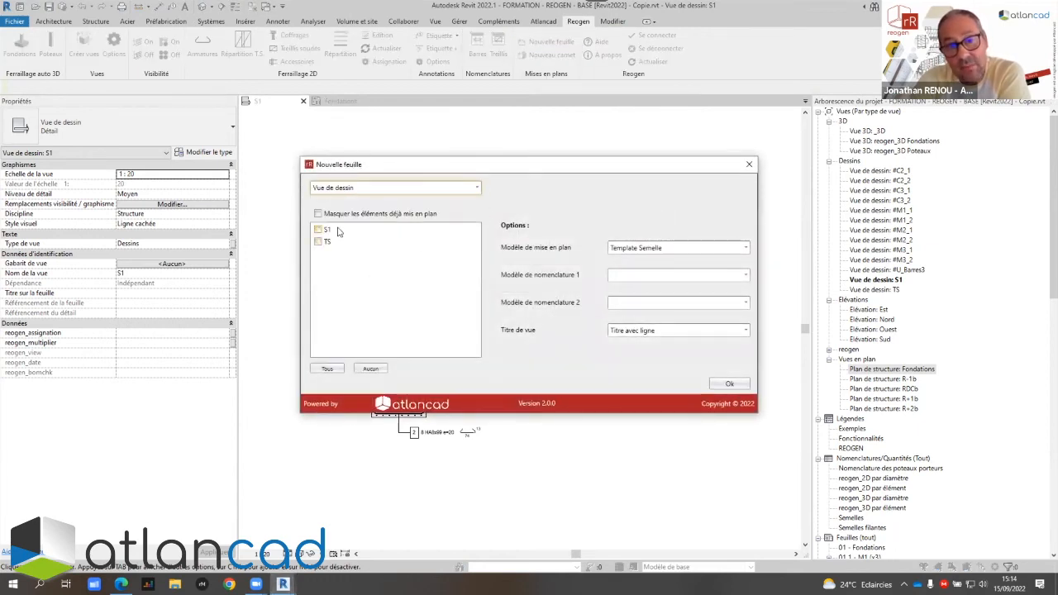
click(317, 230)
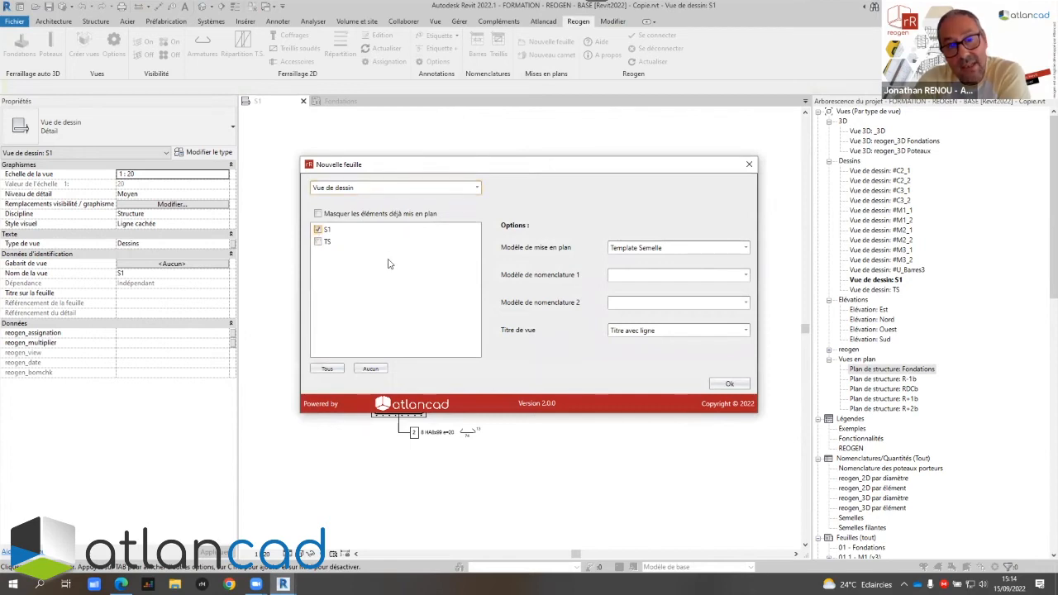
Create the sheet with layout Template dessin, first schedule model Reogen par élément, a second schedule model and a view title type
click(615, 251)
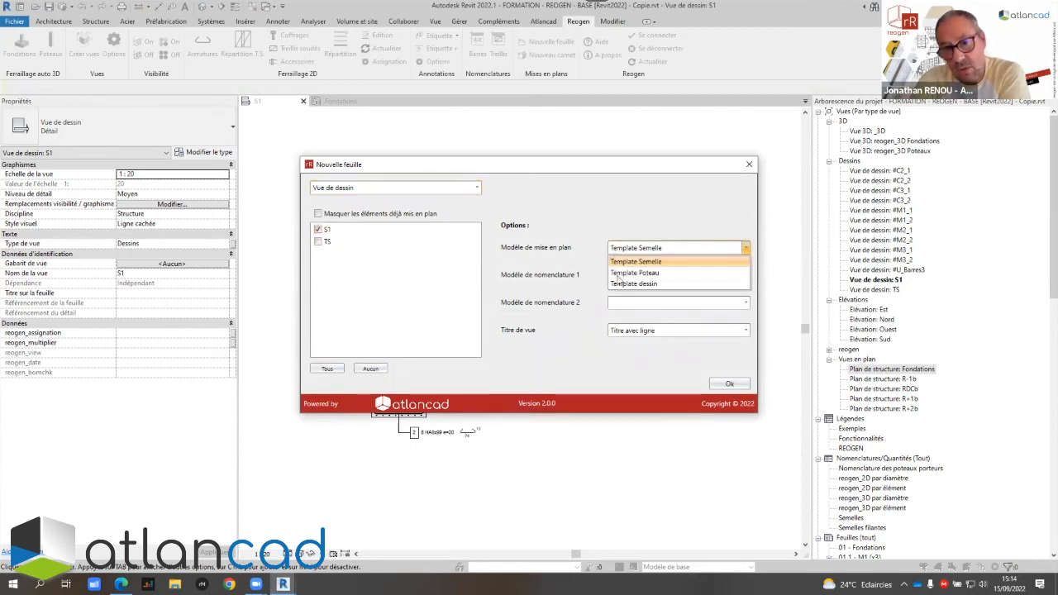
click(633, 284)
click(642, 277)
click(641, 300)
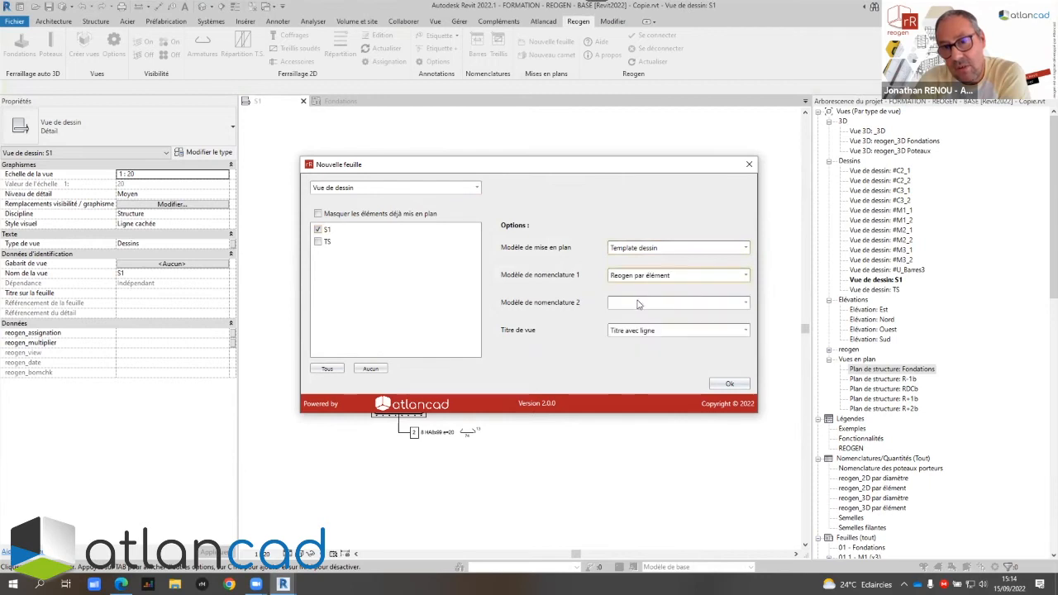
click(639, 305)
click(633, 339)
click(650, 332)
click(641, 364)
click(729, 384)
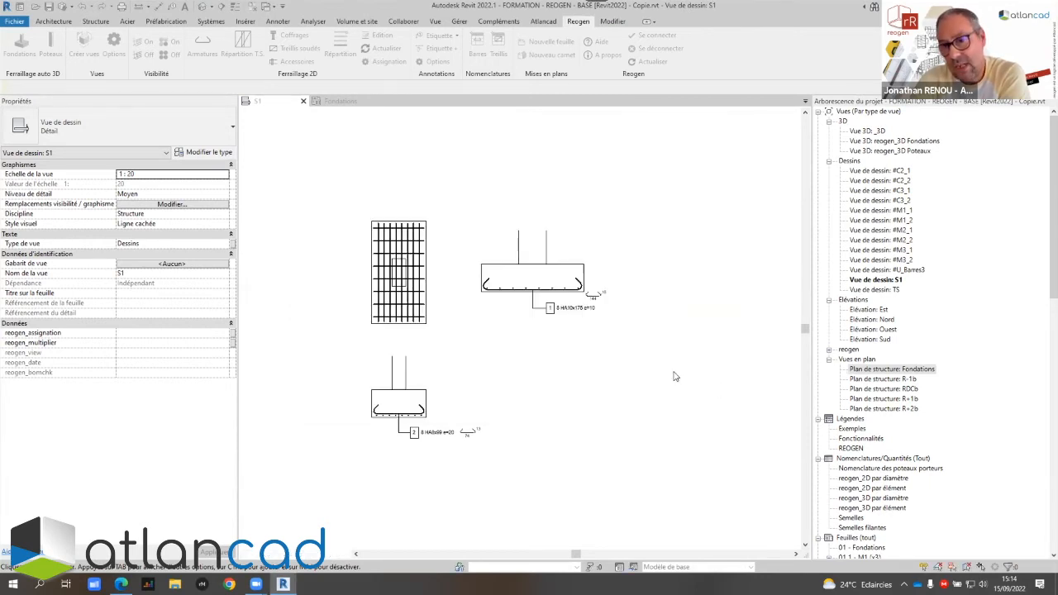
Open the new S1 sheet and examine its details, bar schedules and the page number in the title block
scroll(851, 380, down, 6)
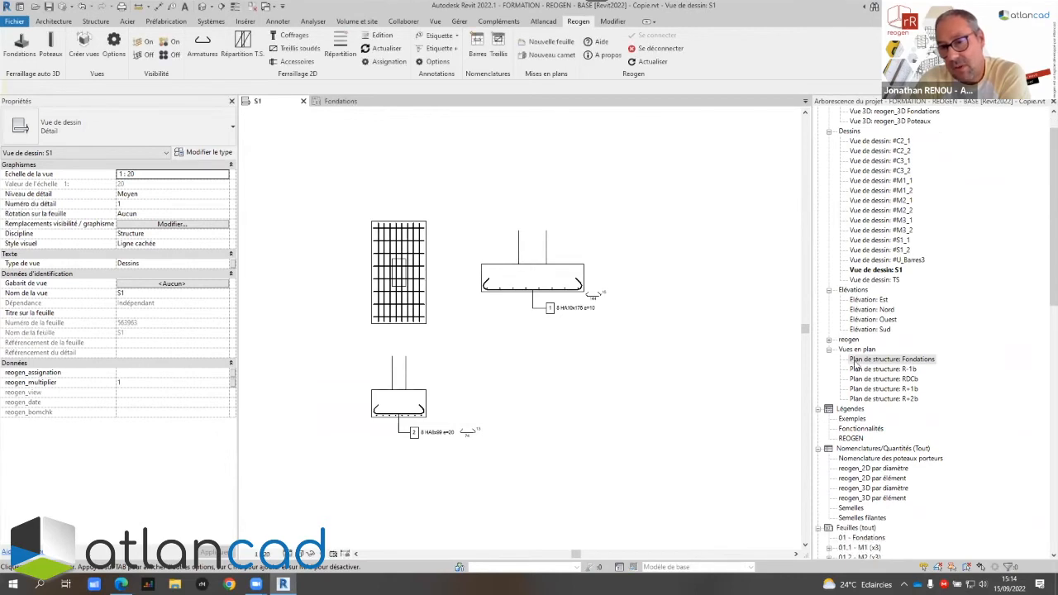
double_click(855, 420)
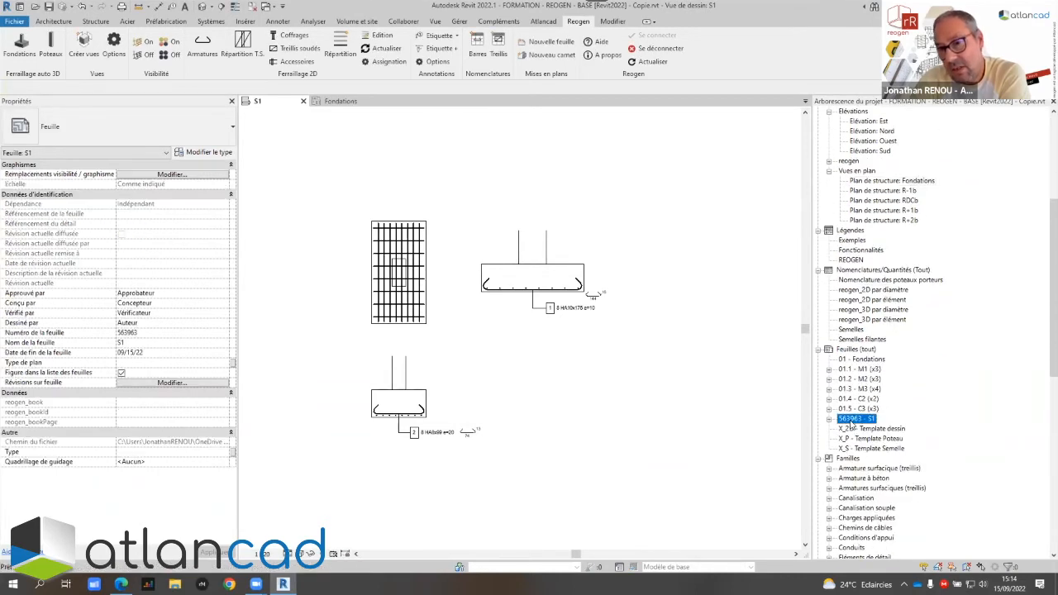
click(612, 346)
scroll(646, 296, down, 2)
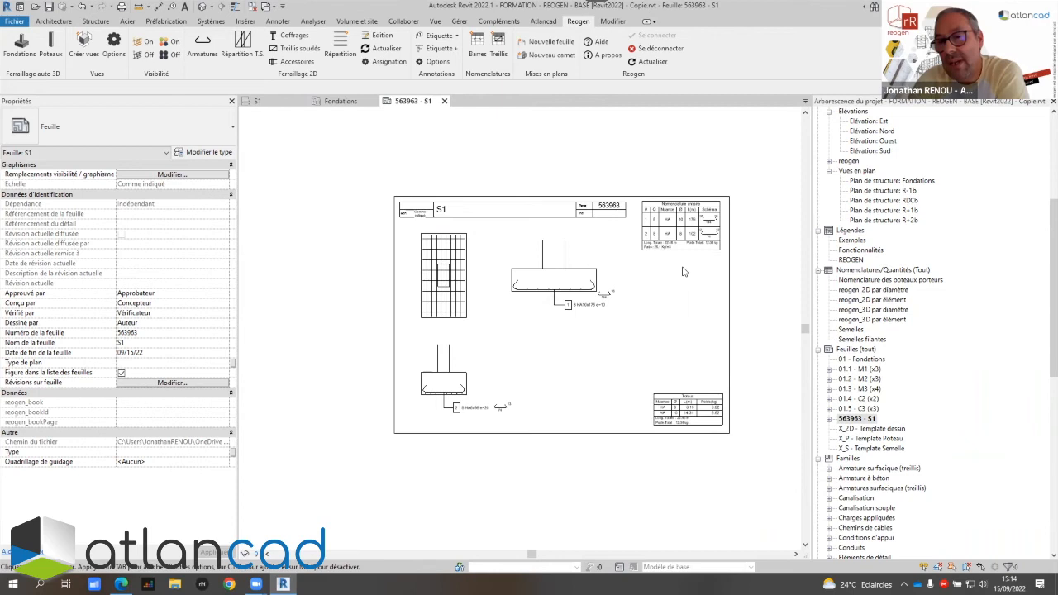
scroll(687, 276, up, 3)
scroll(557, 208, down, 2)
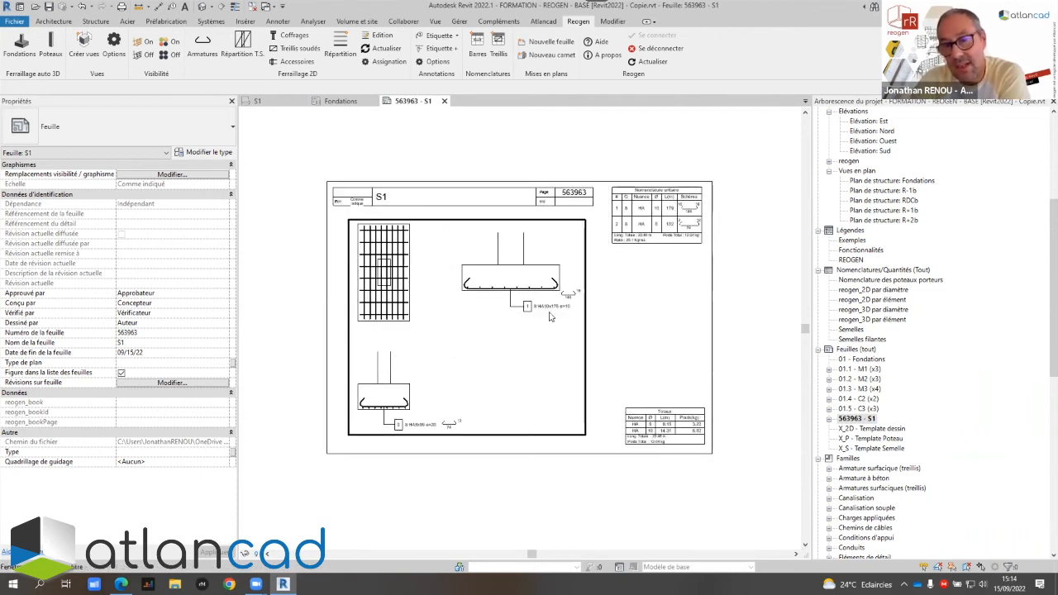
click(571, 197)
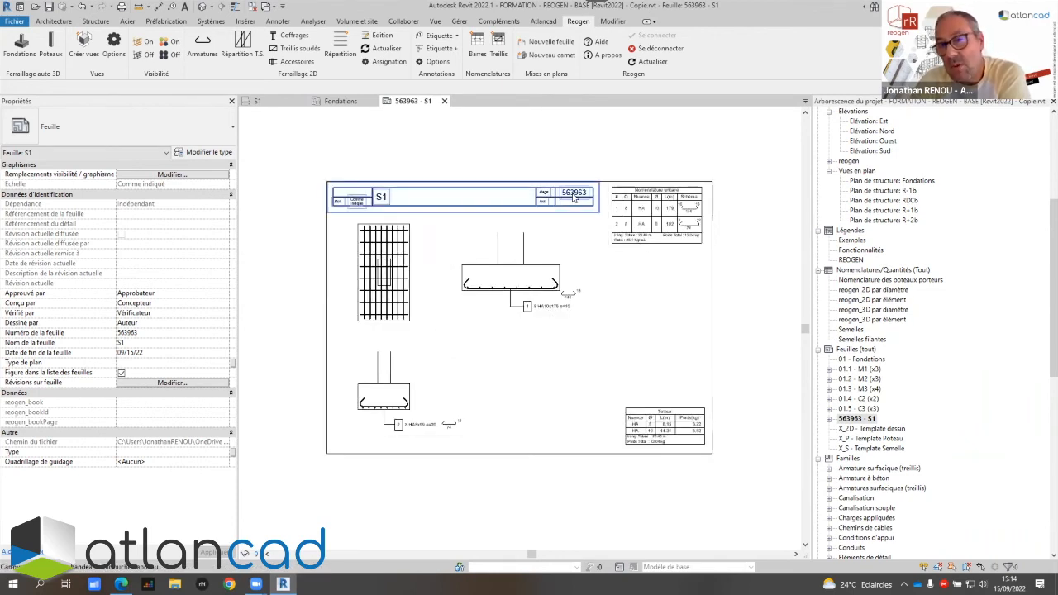
scroll(562, 198, up, 2)
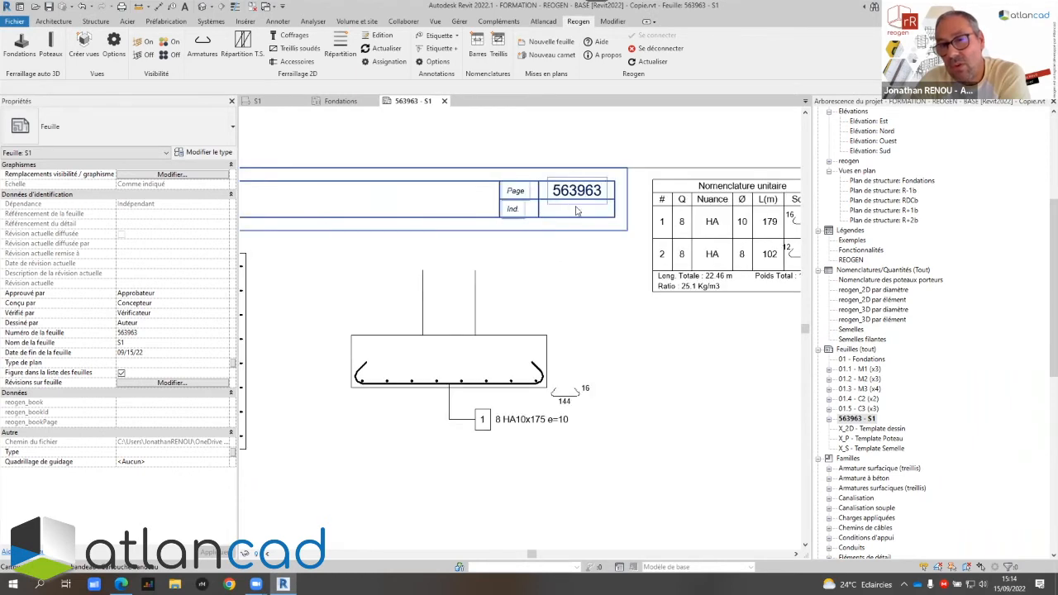
click(592, 146)
key(z)
key(f)
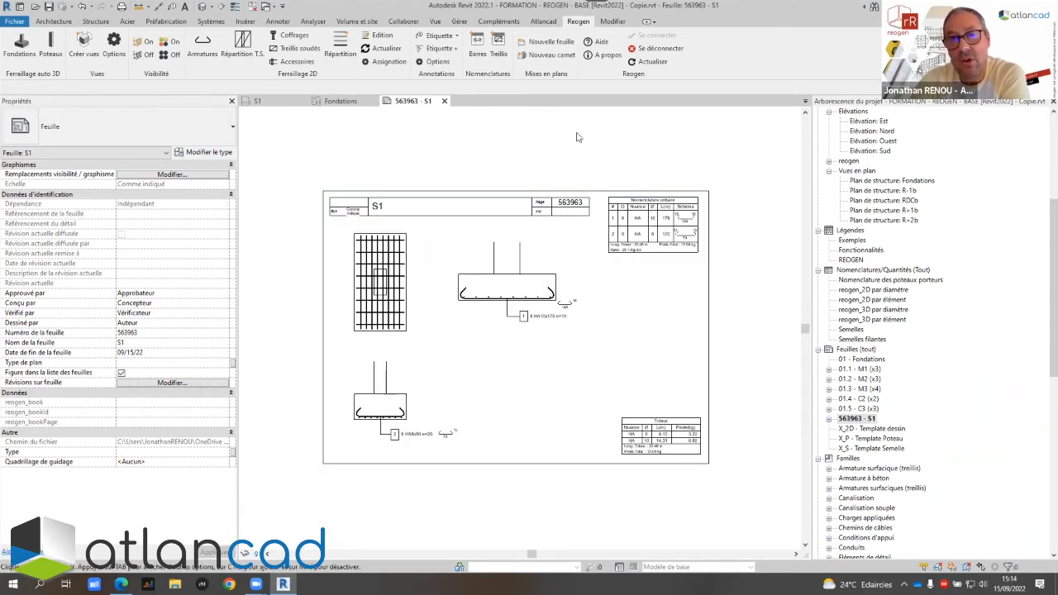
Add the new S1 sheet to the 01-FONDATIONS booklet and select it in the booklet's sheet list
click(547, 56)
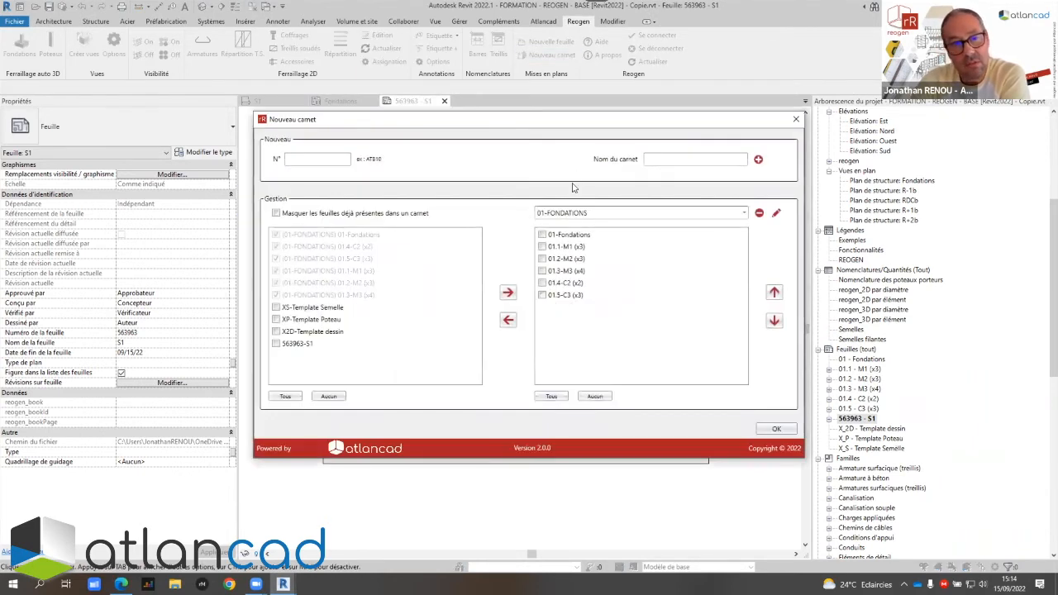
click(276, 344)
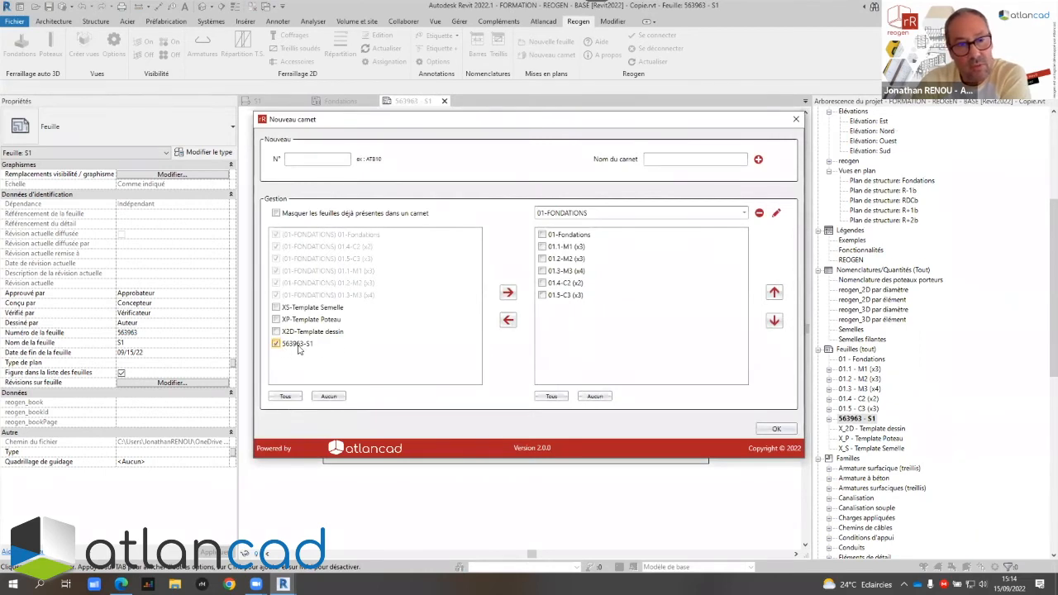
click(507, 293)
click(562, 308)
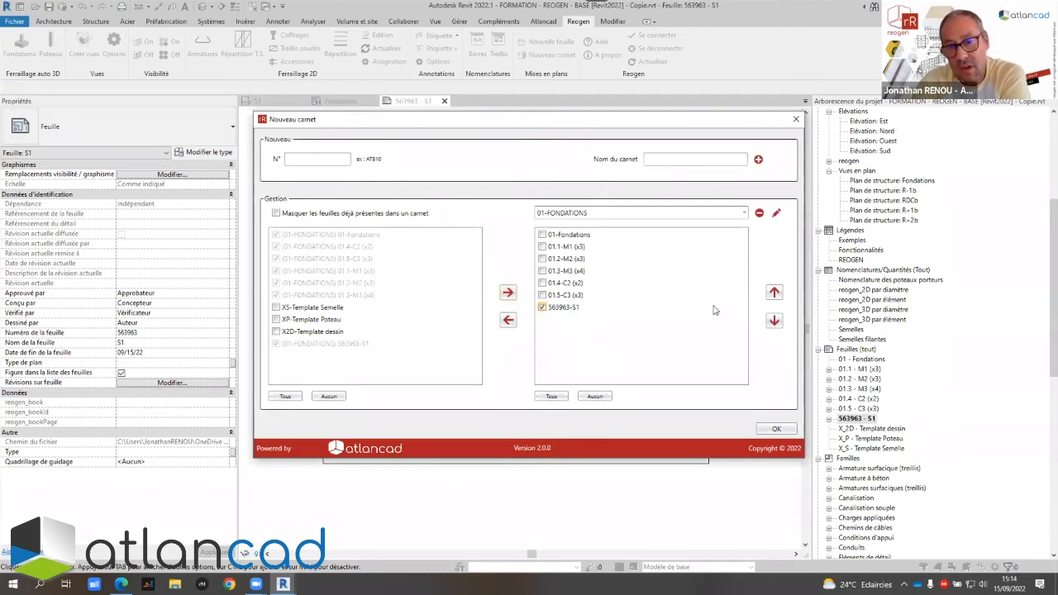
Move the S1 sheet up to directly after 01-Fondations in the booklet and apply the new order
click(774, 292)
click(774, 293)
click(774, 292)
click(774, 292)
click(774, 293)
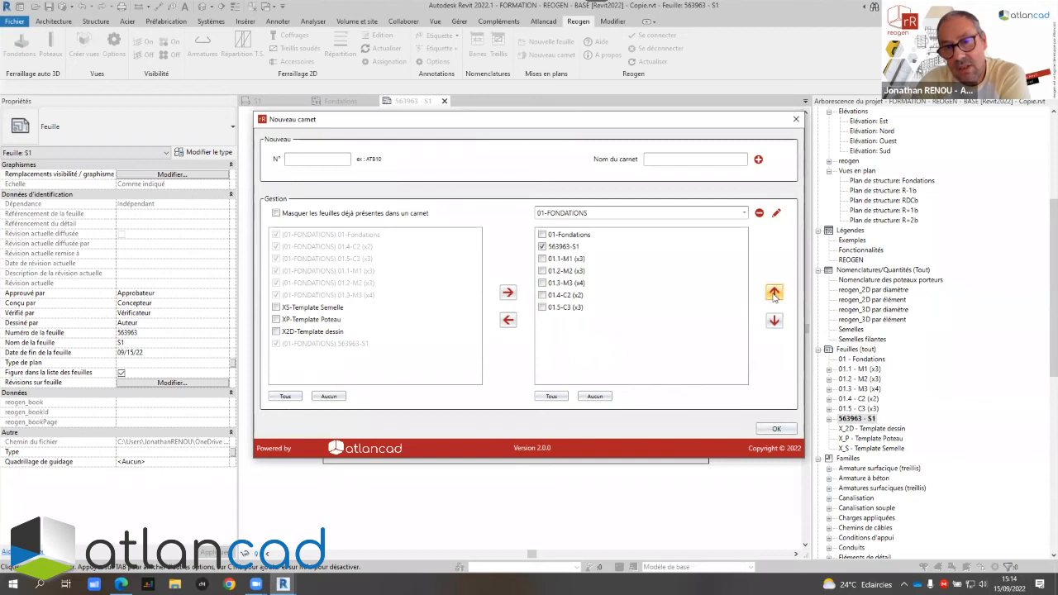
click(776, 429)
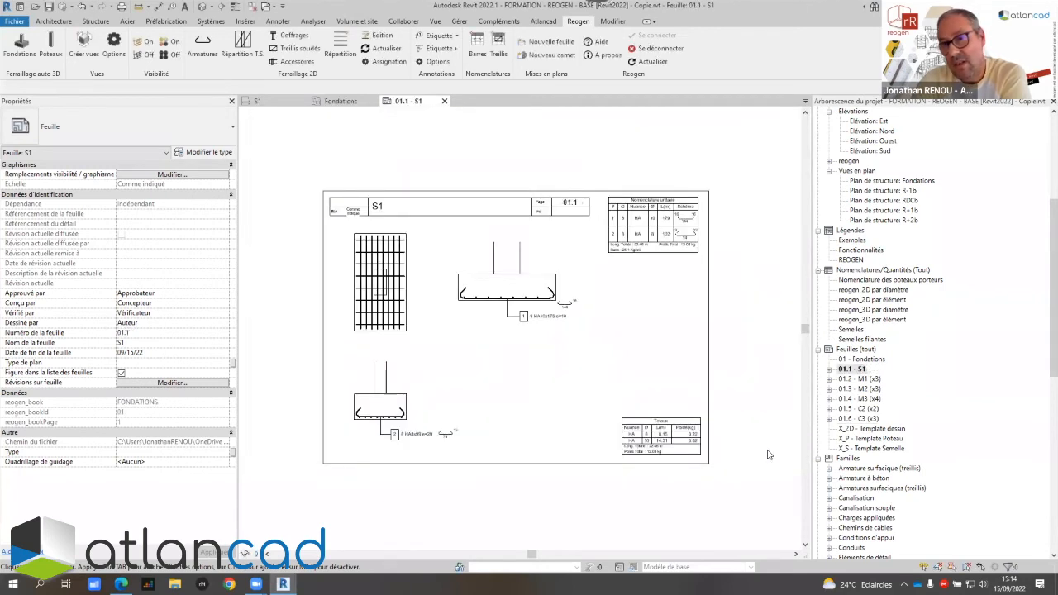
Check the S1 sheet's numbering and layout in the booklet, and return to the S1 drafting view
click(863, 369)
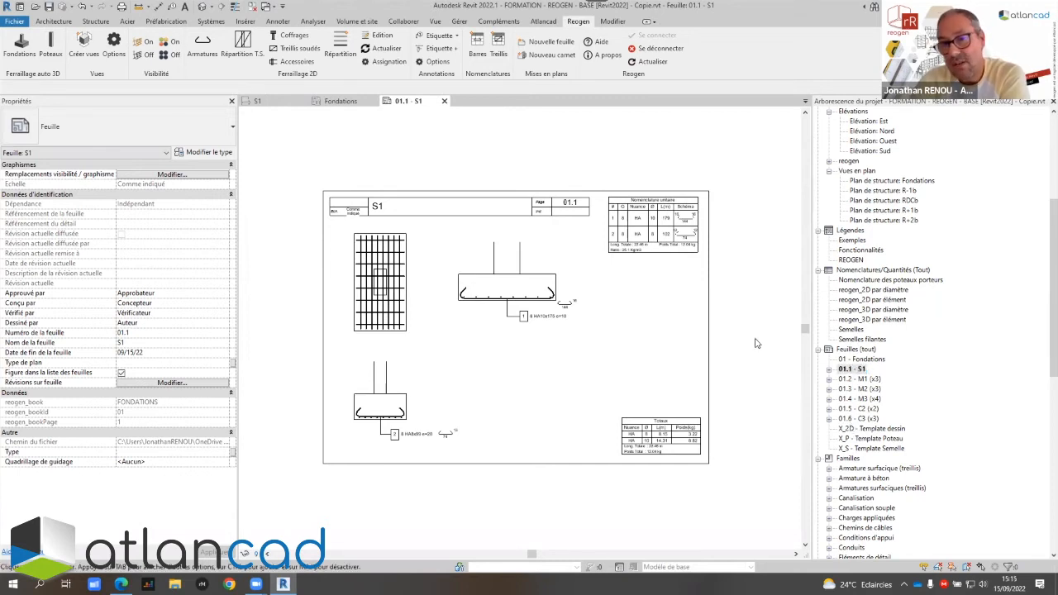
scroll(732, 322, down, 2)
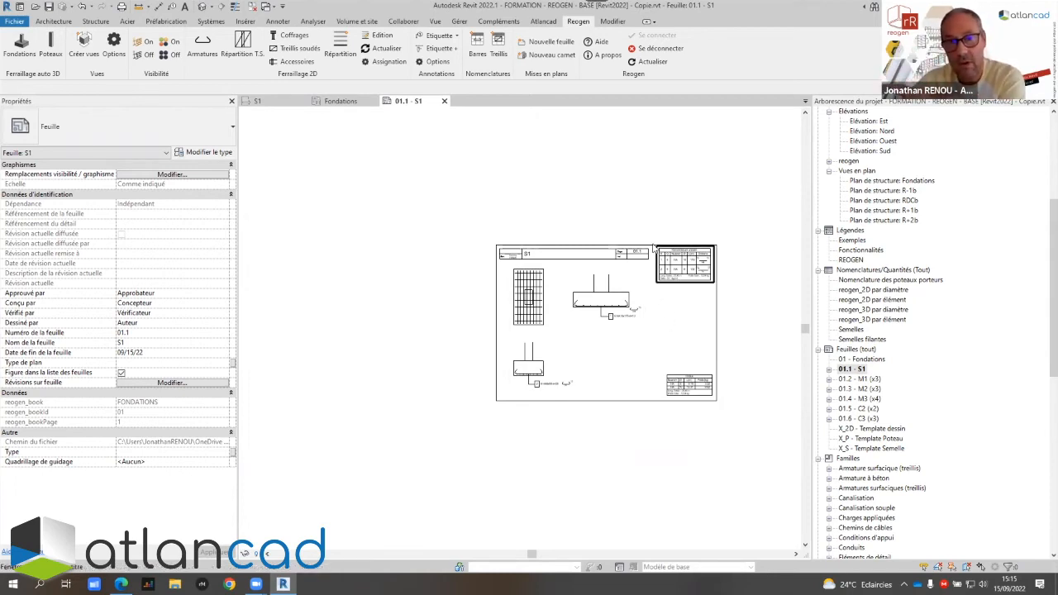
middle_drag(608, 182, 500, 224)
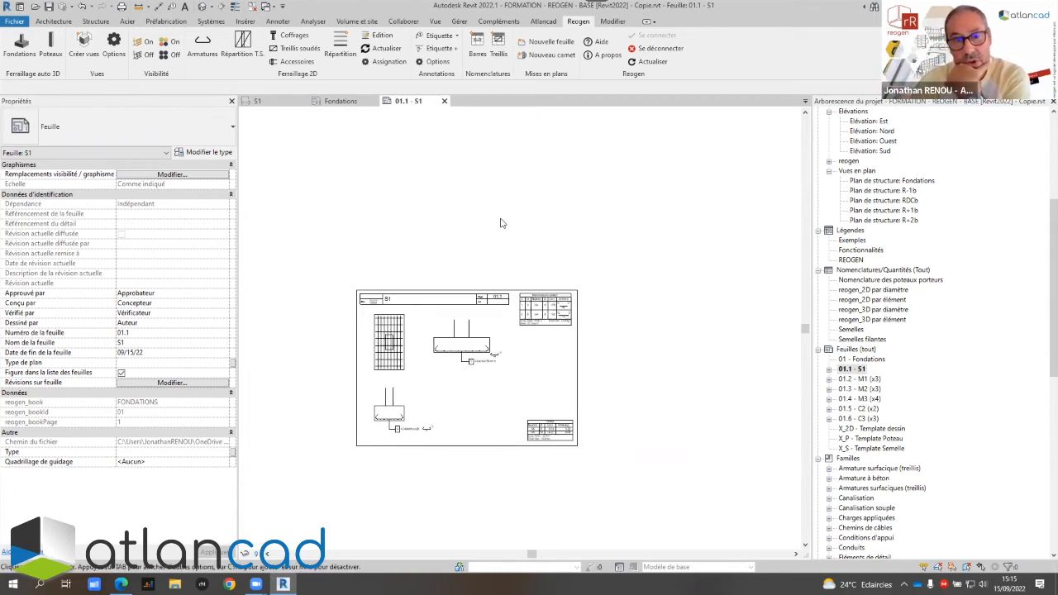
click(269, 100)
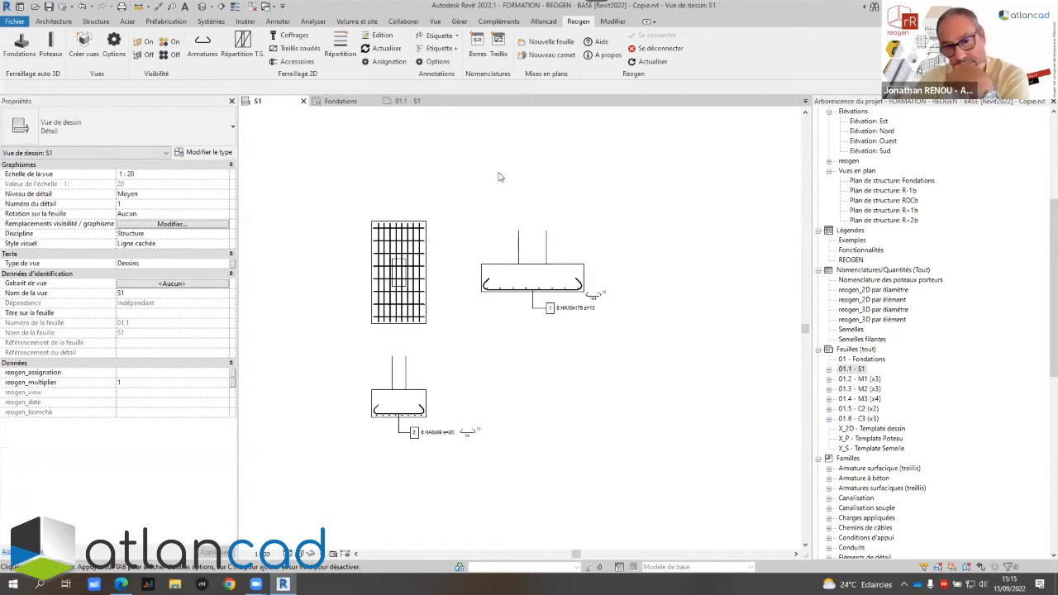
In the Fondations structural plan, copy footing S1 together with its column to a free spot directly below the original
scroll(527, 277, up, 4)
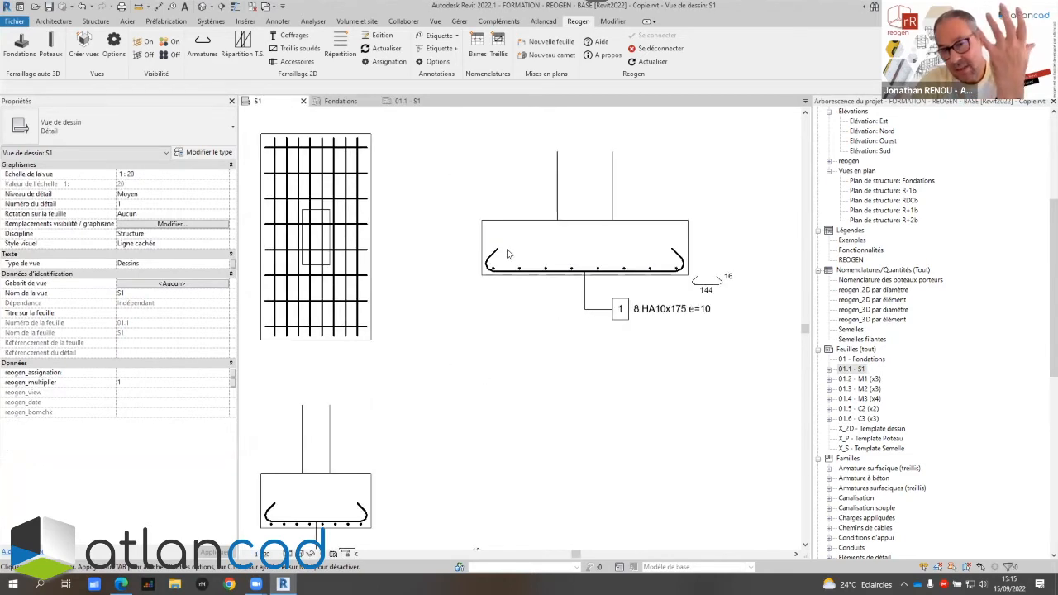
scroll(493, 253, down, 3)
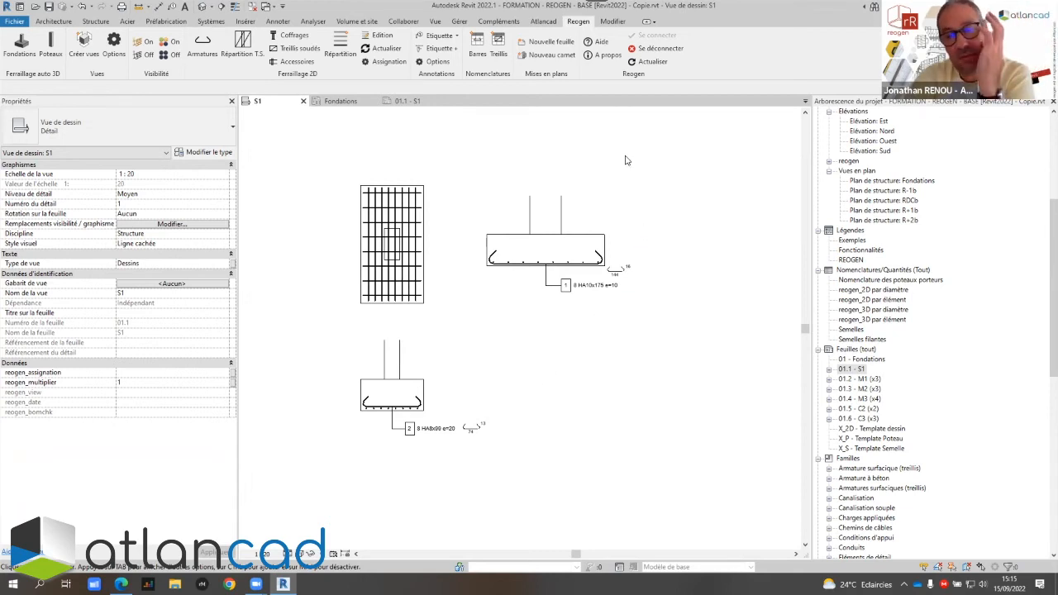
double_click(884, 181)
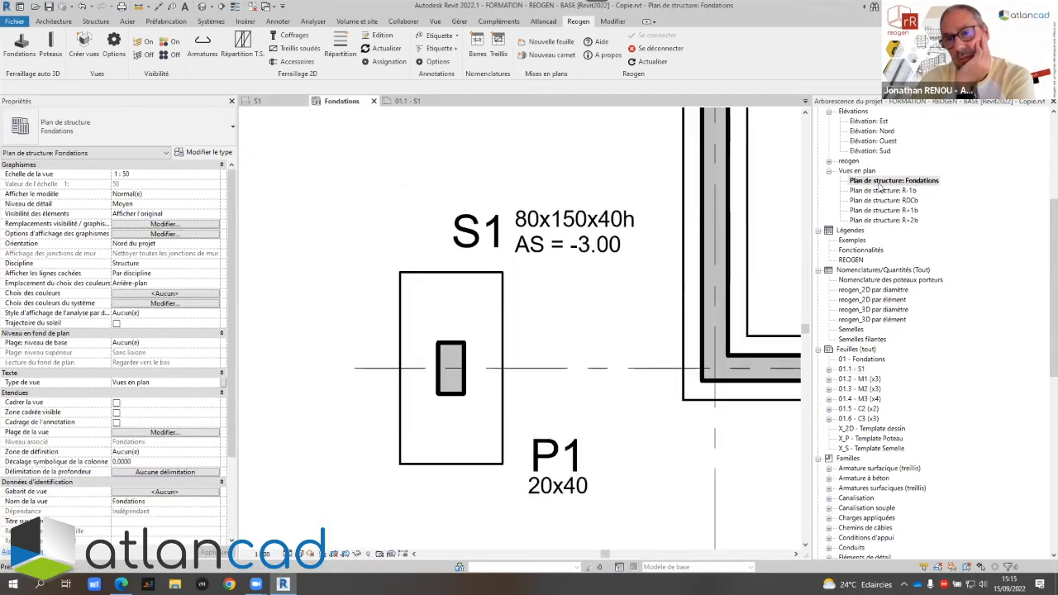
drag(405, 268, 507, 465)
middle_drag(508, 466, 565, 224)
ctrl+drag(537, 195, 539, 380)
click(577, 389)
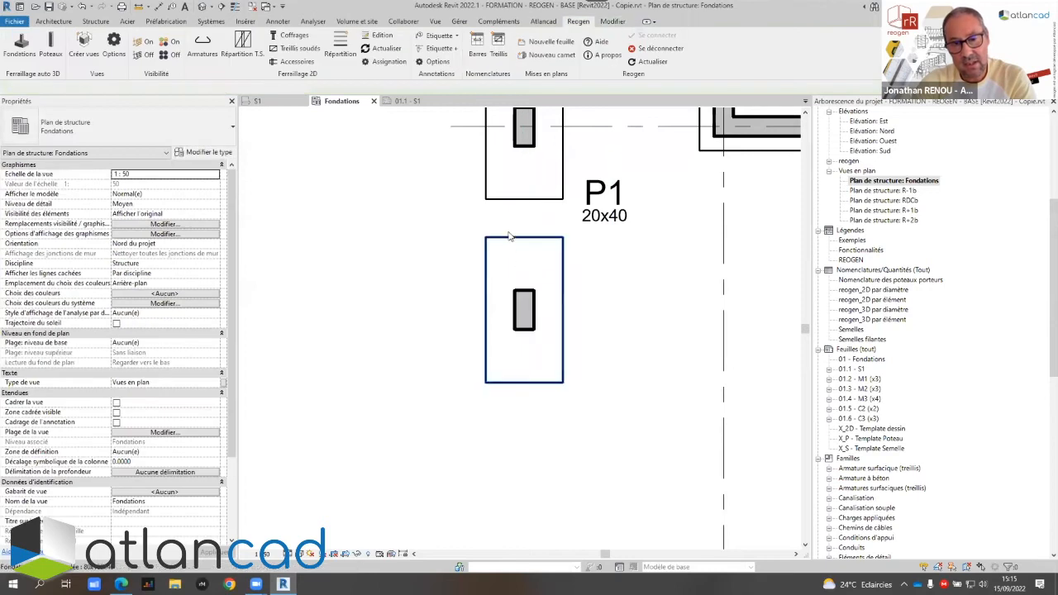
Set the Identifiant of the copied footing to S2 and that of its column to P1
click(510, 240)
click(136, 322)
text(S2)
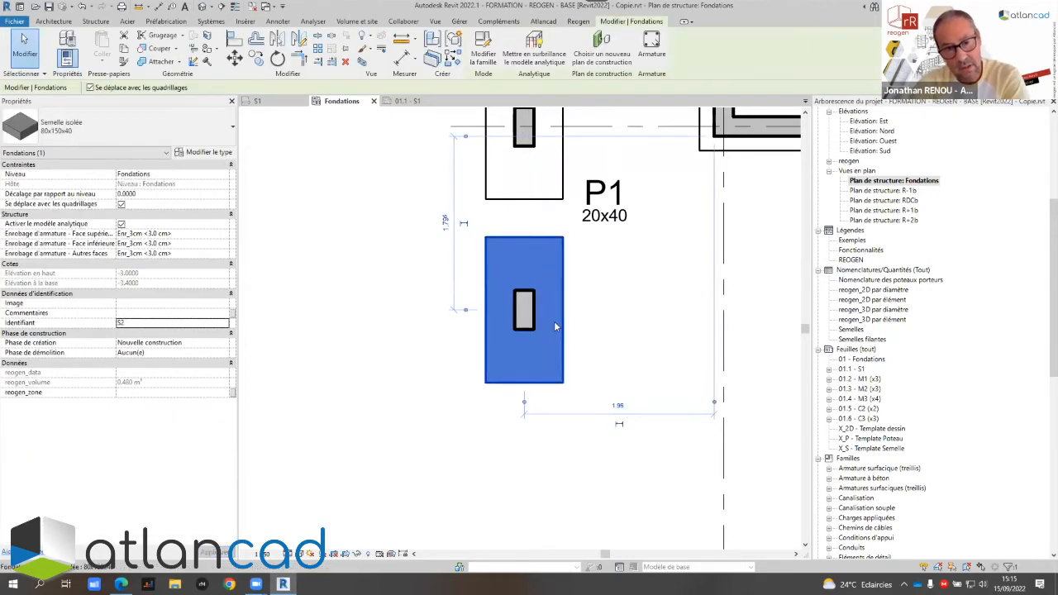
click(533, 327)
click(137, 372)
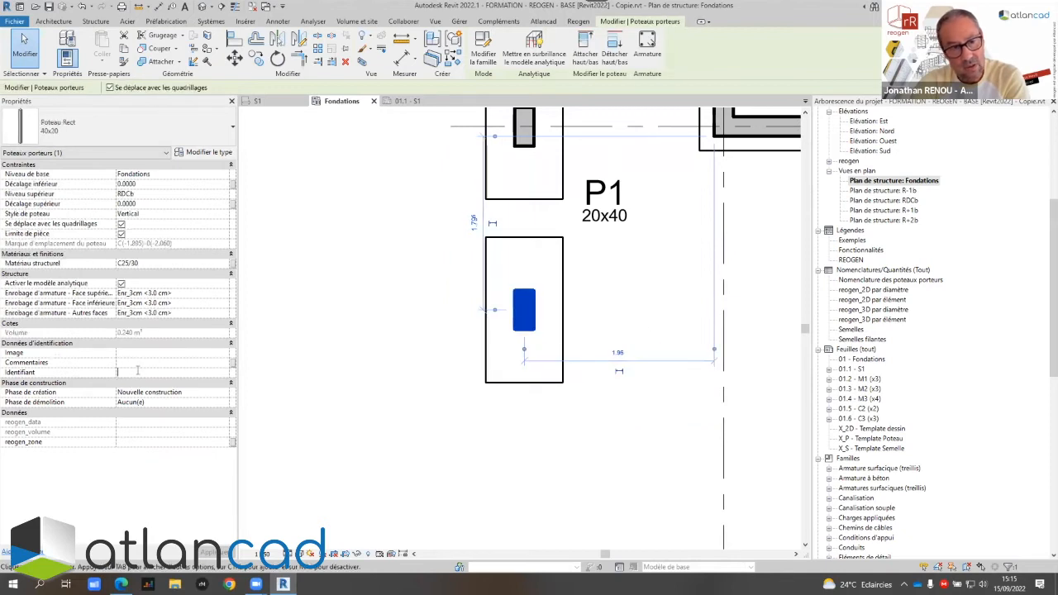
text(P1)
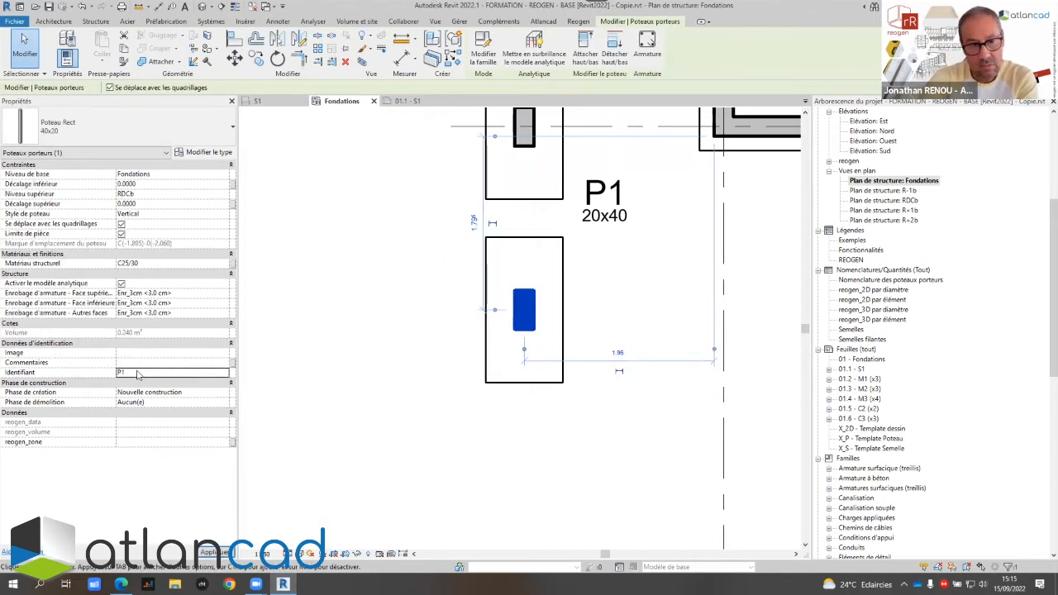
click(579, 330)
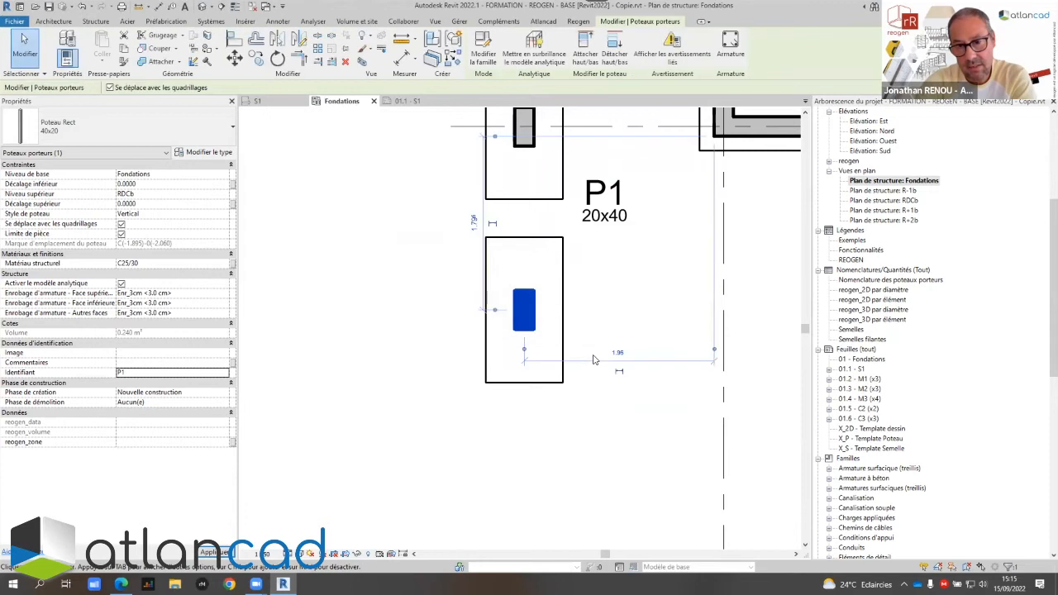
scroll(556, 482, down, 2)
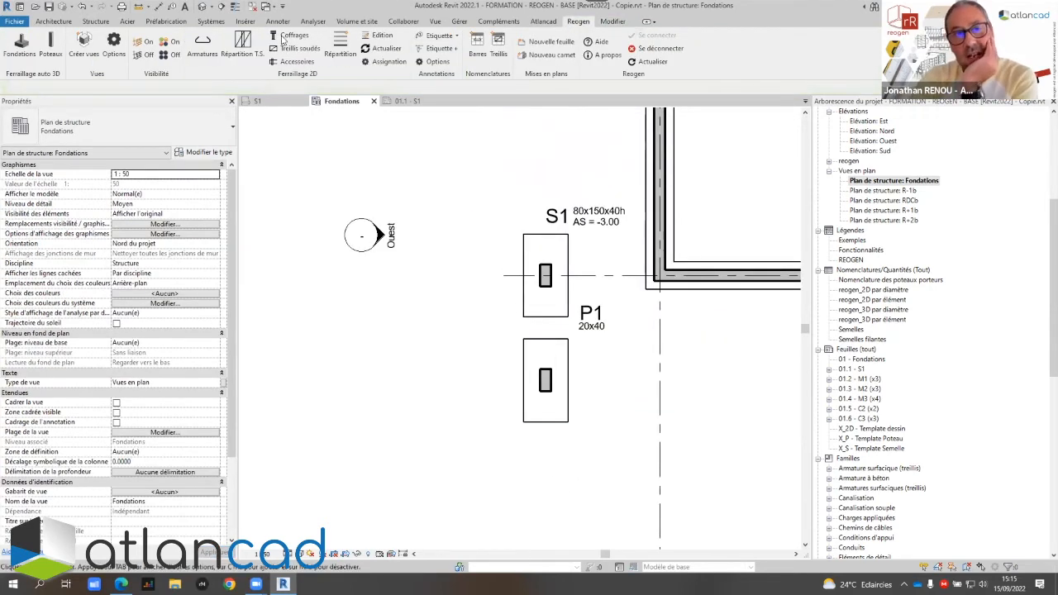
Start inserting views from a file, using FORMATION - REOGEN - BIBLIO [Revit2022].rvt in the _Démo folder as the source
click(244, 21)
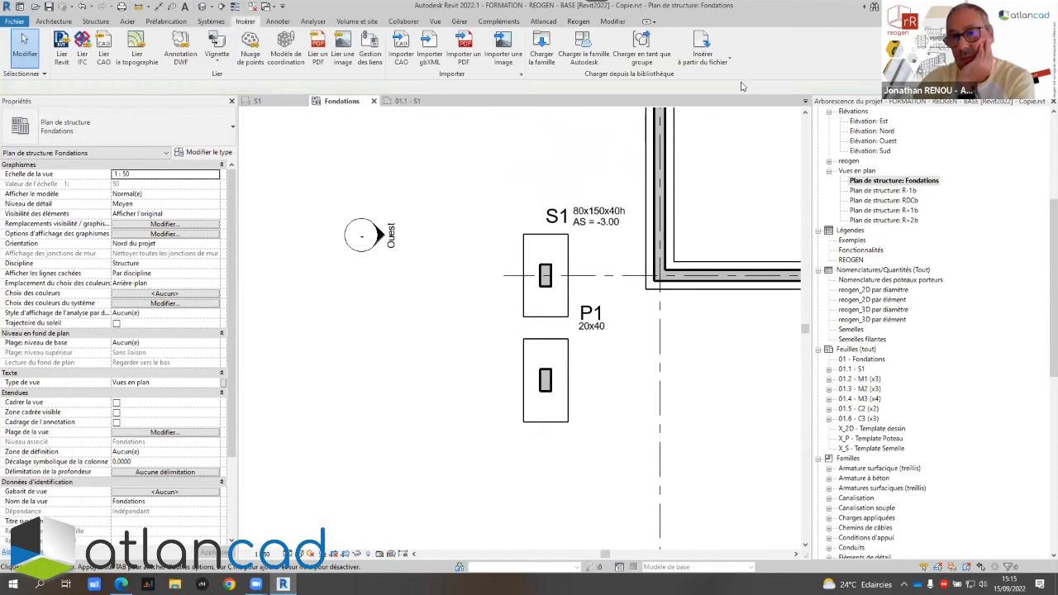
click(701, 45)
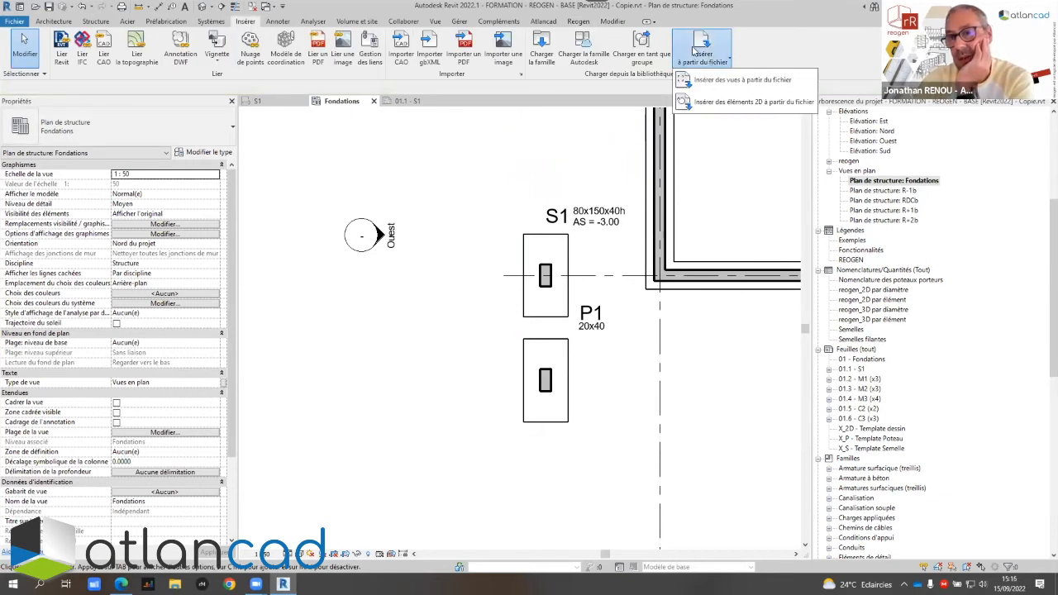
click(740, 82)
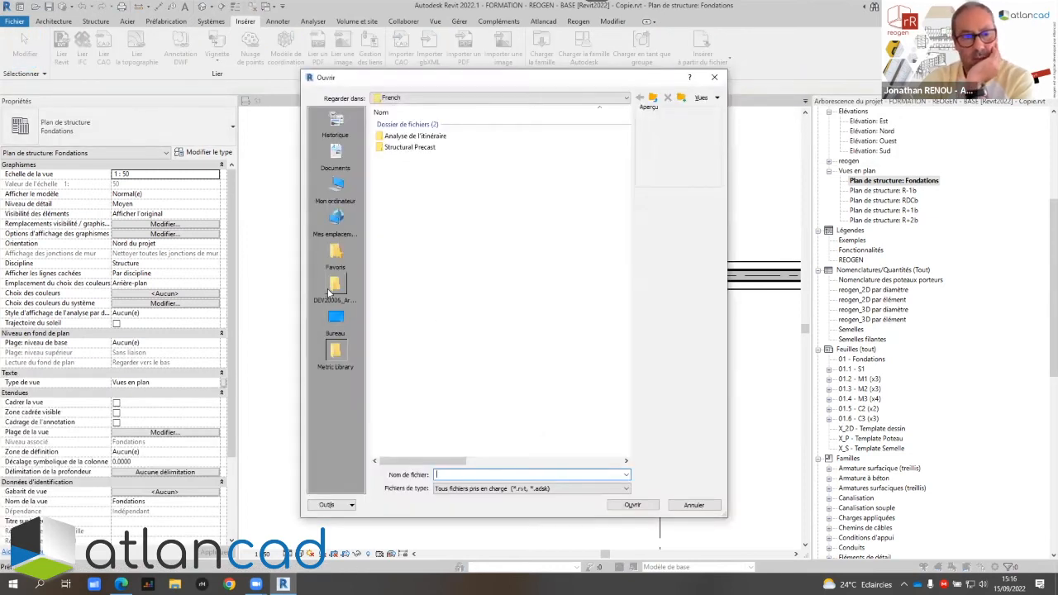
click(333, 290)
double_click(396, 150)
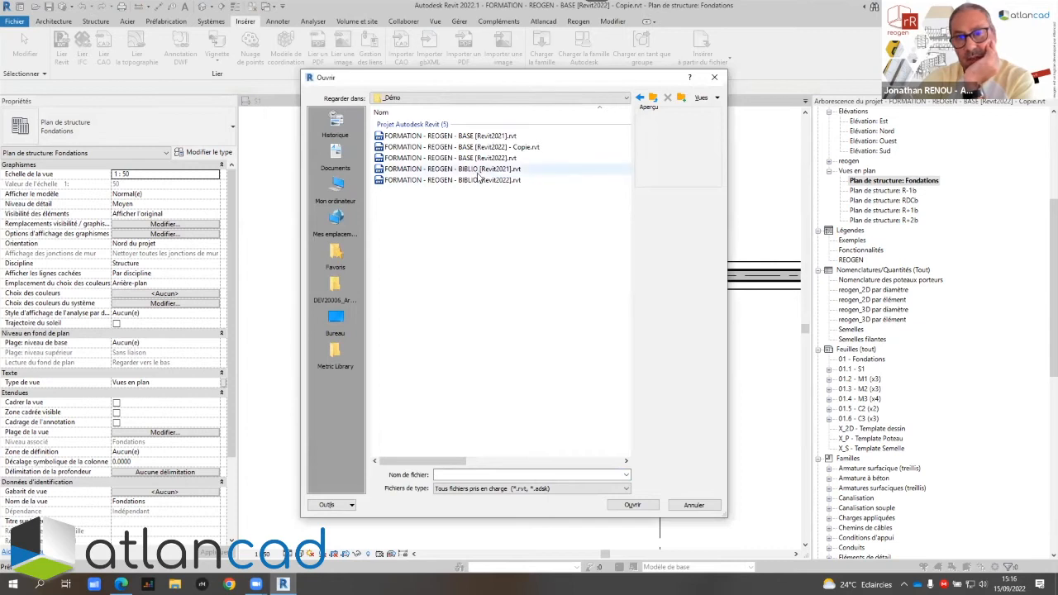
click(476, 181)
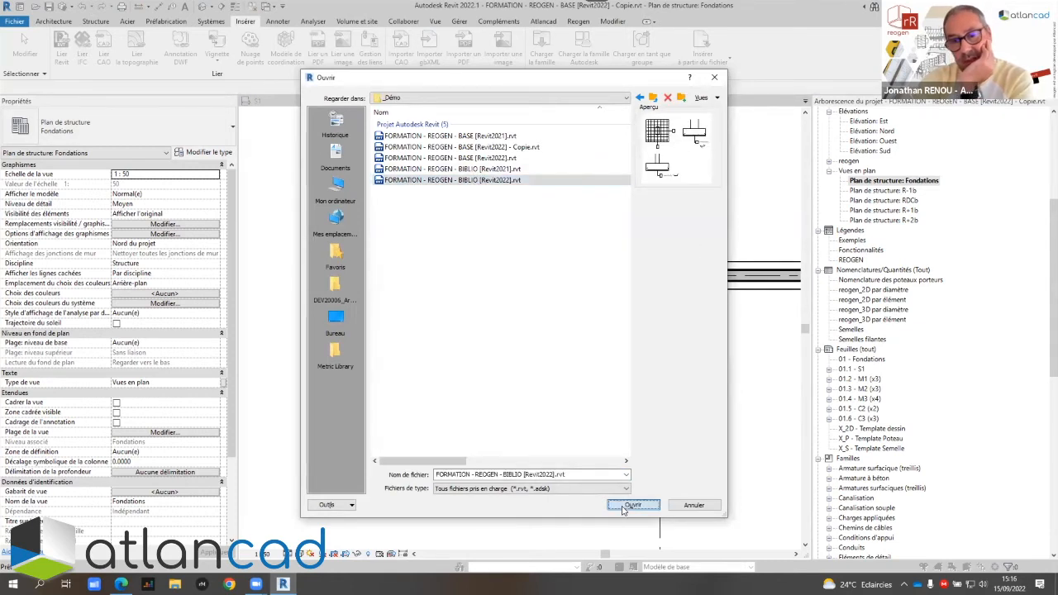
click(624, 509)
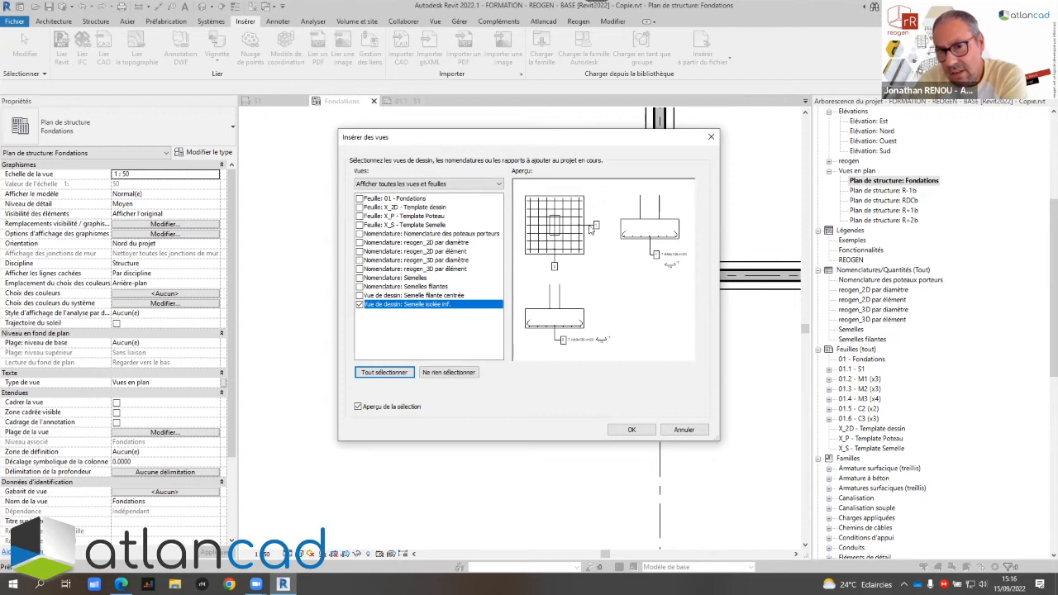
Preview the library views, insert the drafting views Semelle filante centrée and Semelle isolée inf., and accept the duplicate types
click(388, 297)
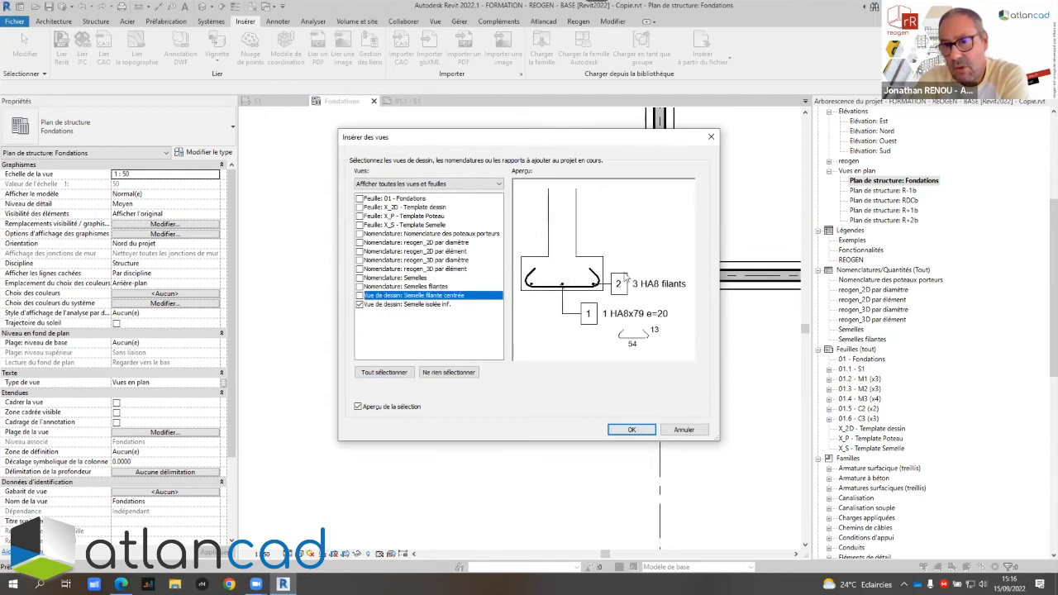
click(359, 304)
click(358, 295)
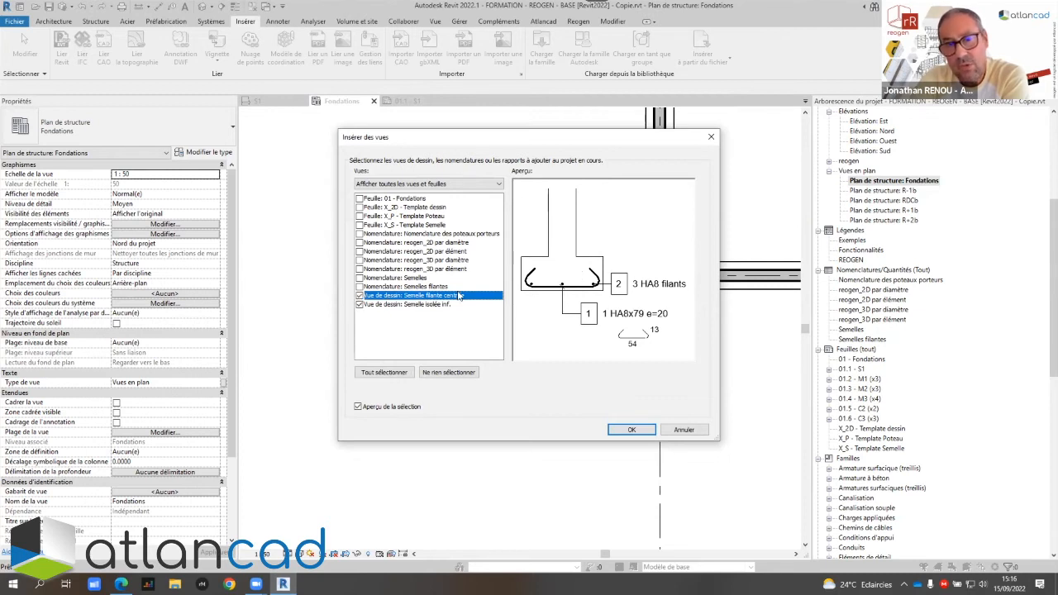
click(419, 208)
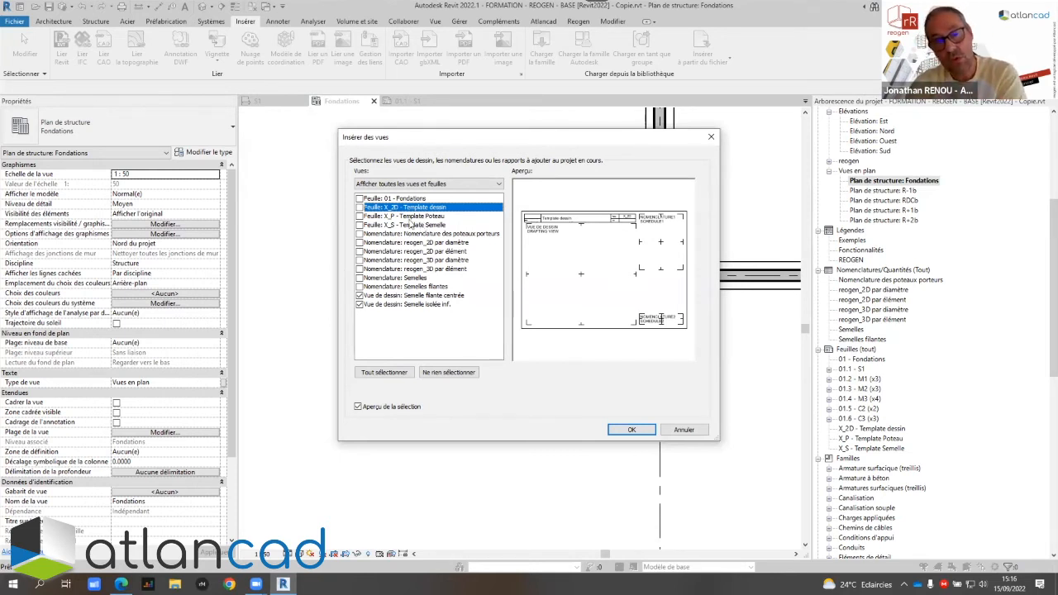
click(628, 430)
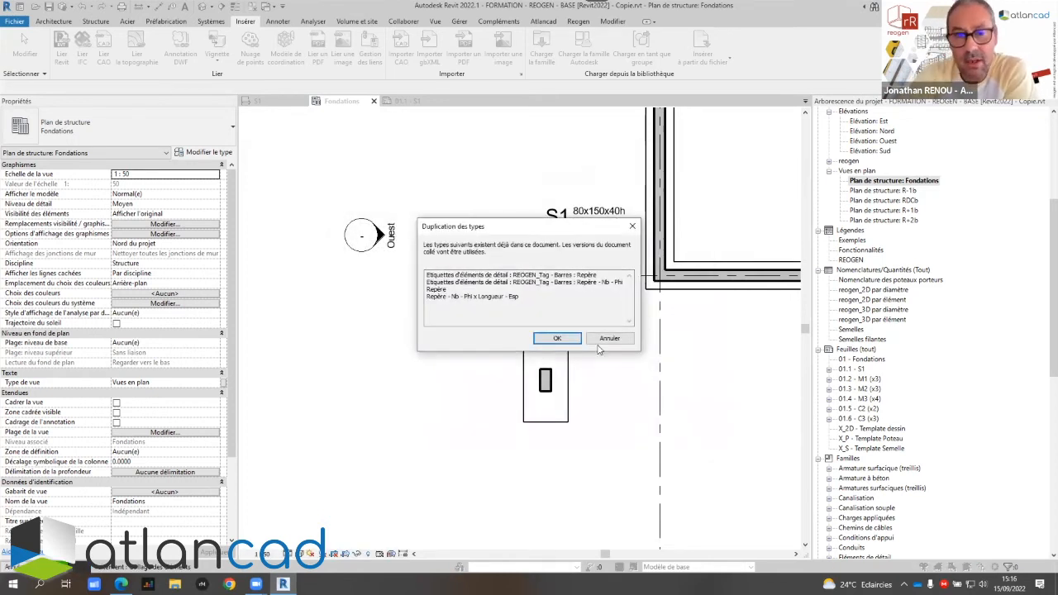
click(566, 339)
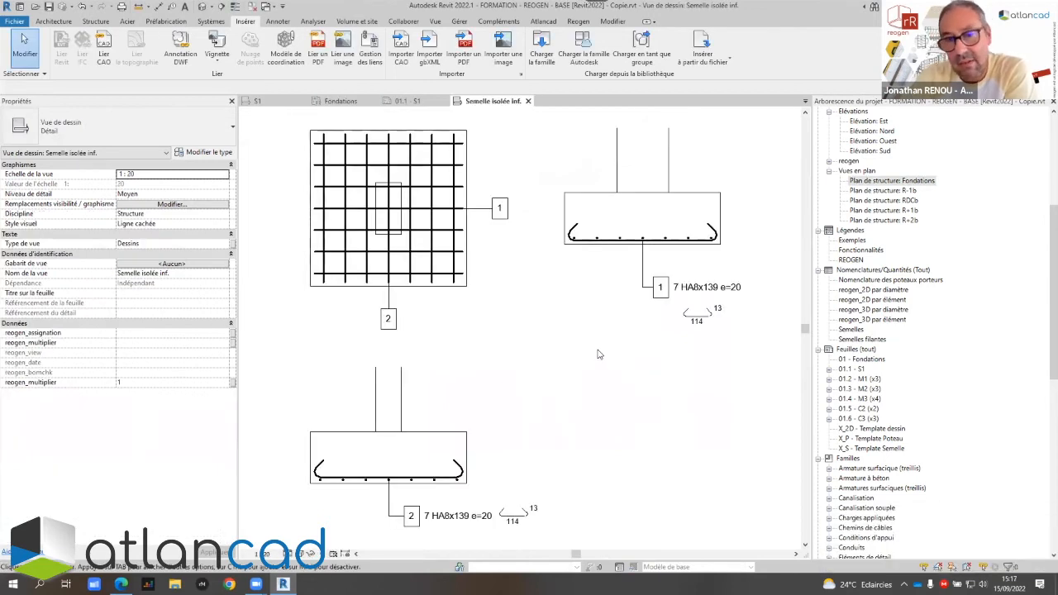
Rename the inserted Semelle isolée inf. drafting view to S2
scroll(600, 355, down, 2)
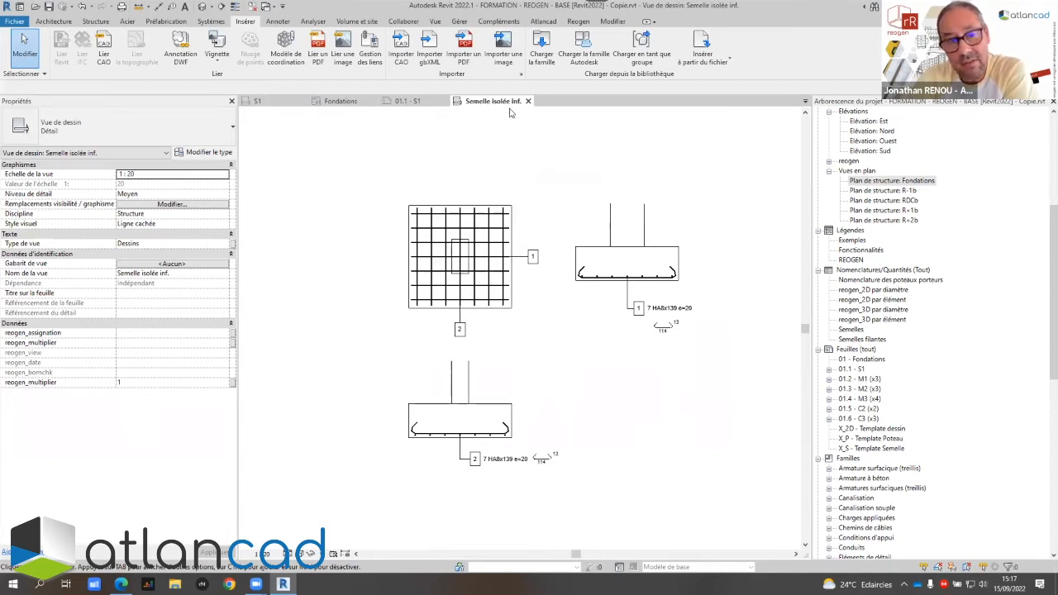
click(197, 274)
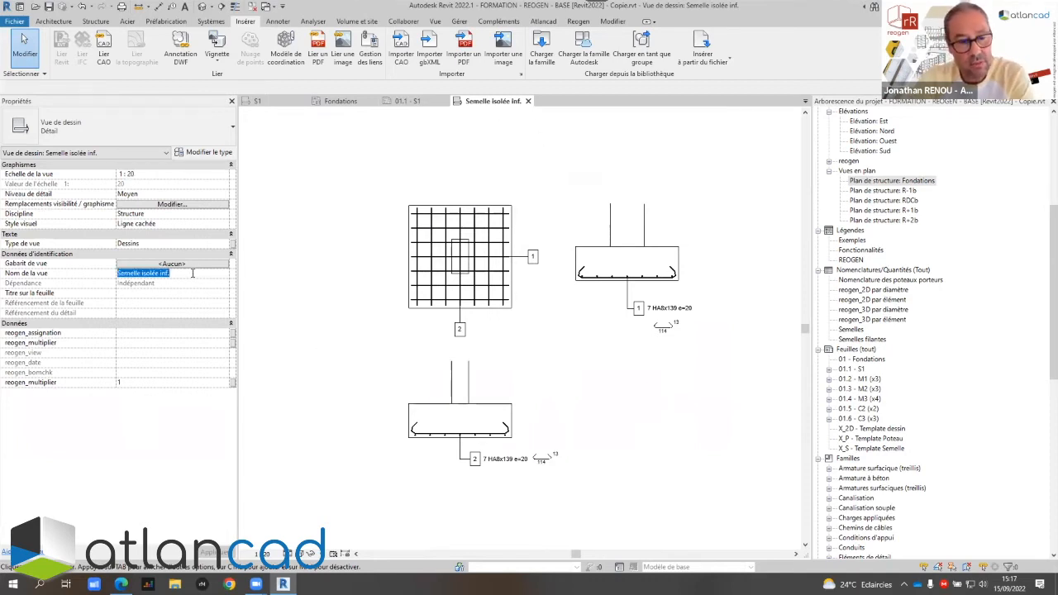
text(S2)
key(Return)
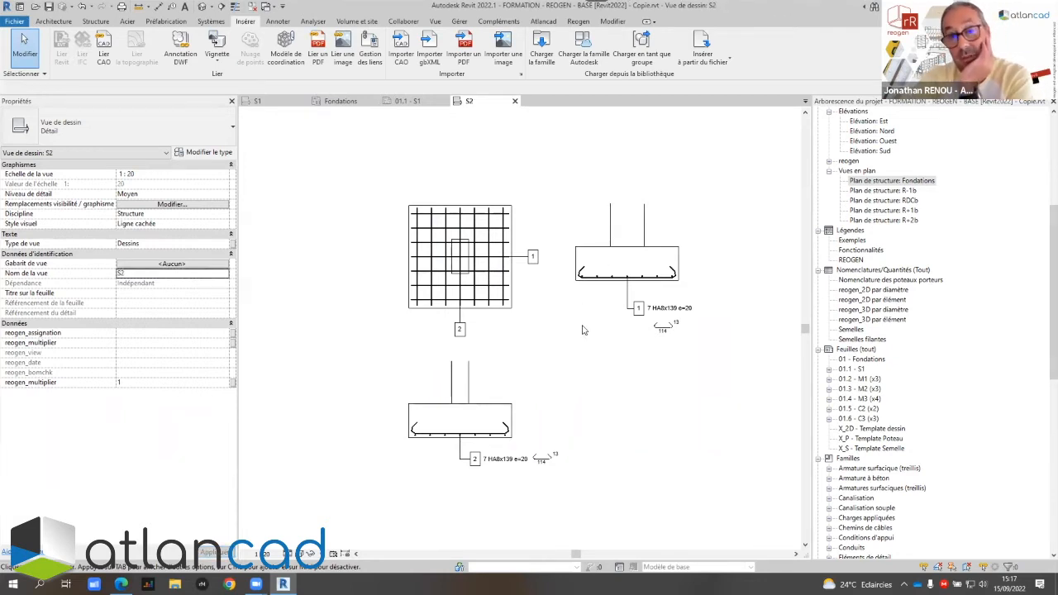
Set the Identifiant of all the detail items in the S2 drafting view to S2
middle_drag(601, 397, 572, 329)
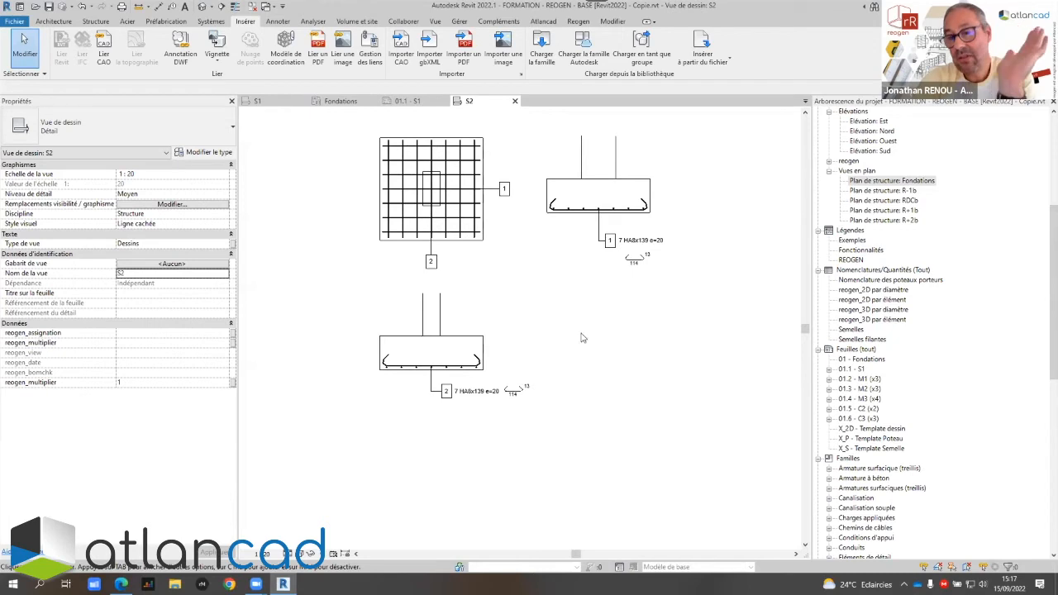
drag(534, 256, 475, 378)
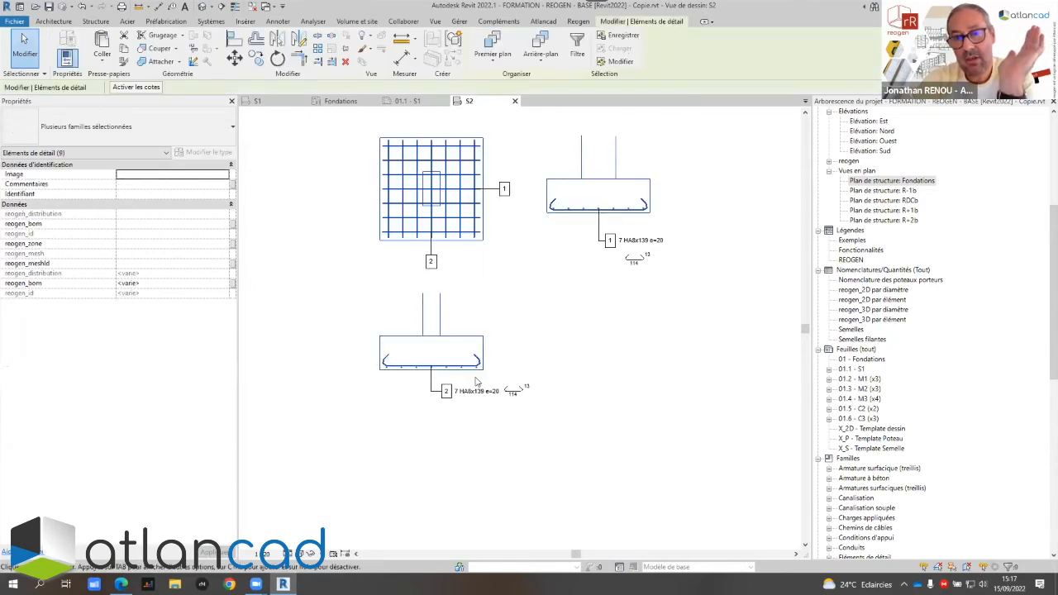
click(140, 194)
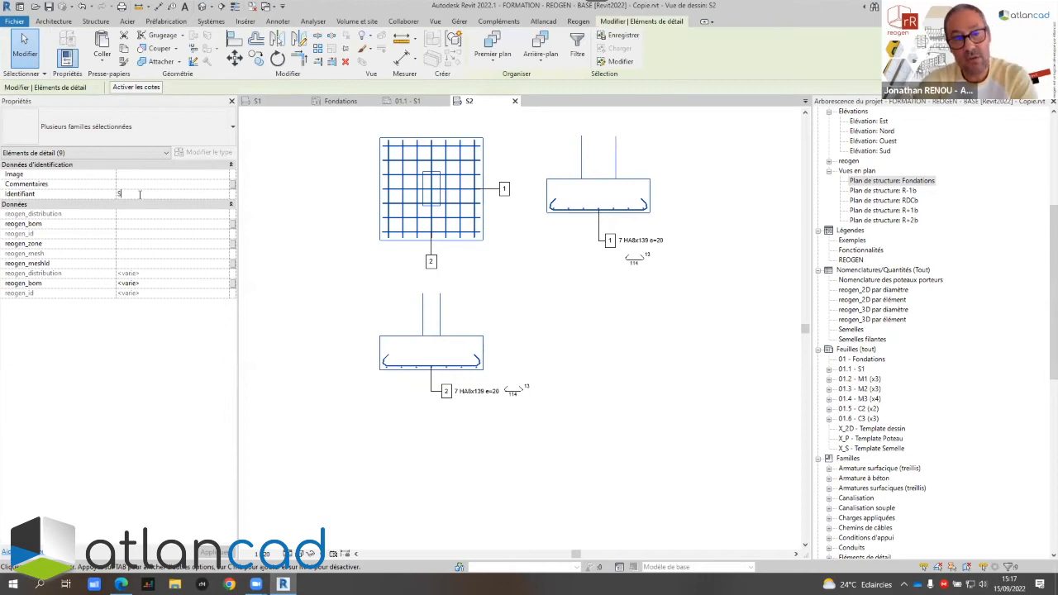
key(Return)
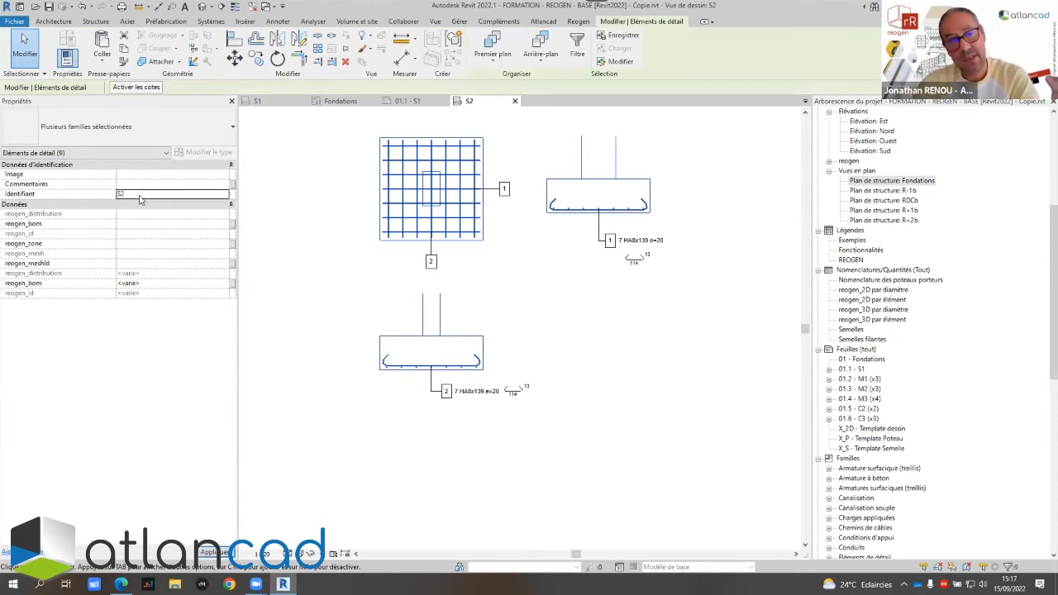
click(562, 327)
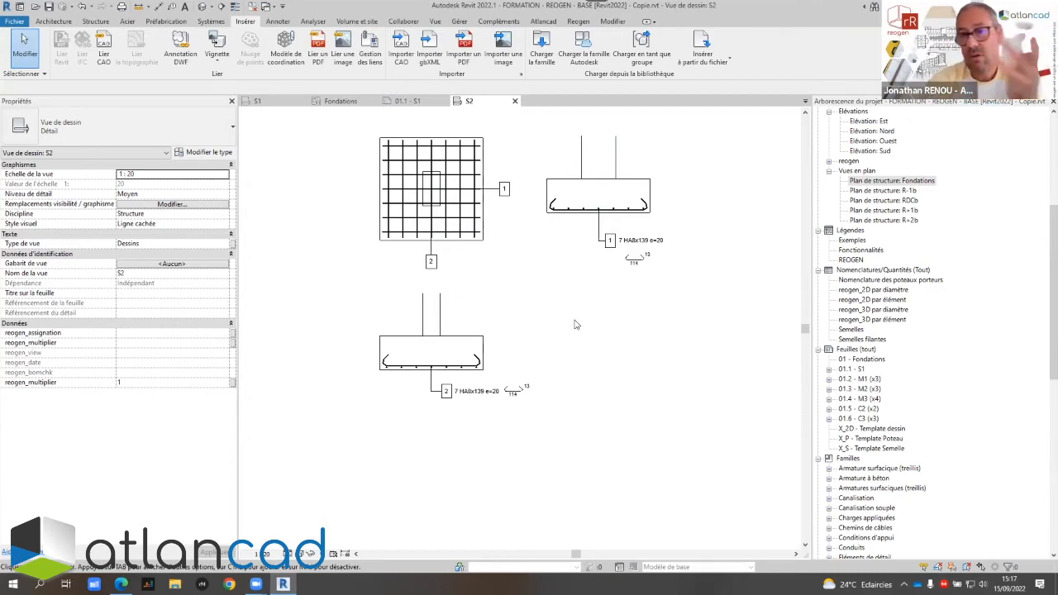
Update the S2 drafting view's reogen formwork and reinforcement from the model footing
click(590, 25)
click(375, 47)
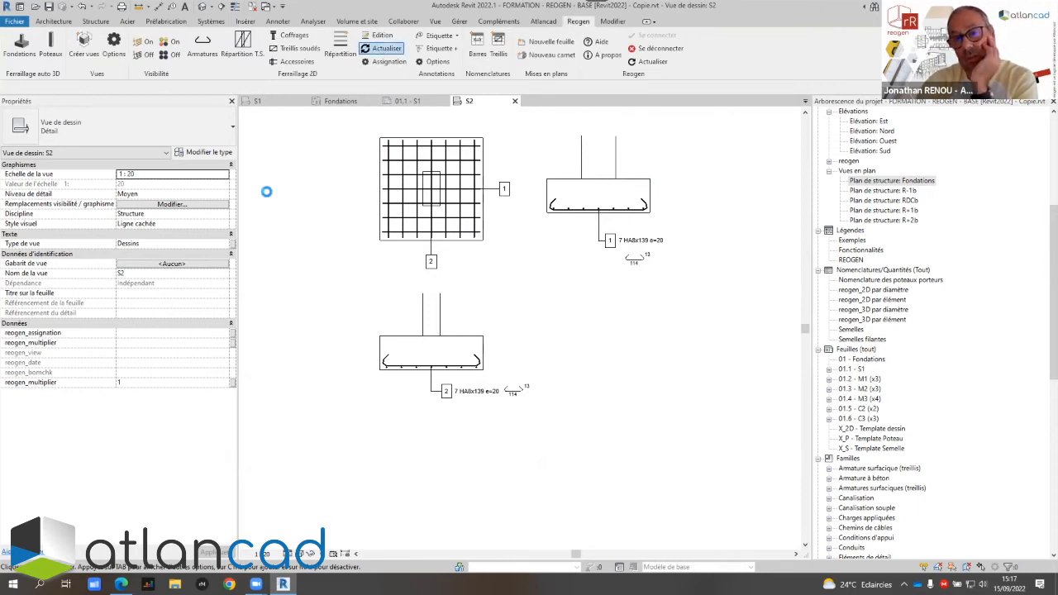
middle_drag(546, 280, 565, 334)
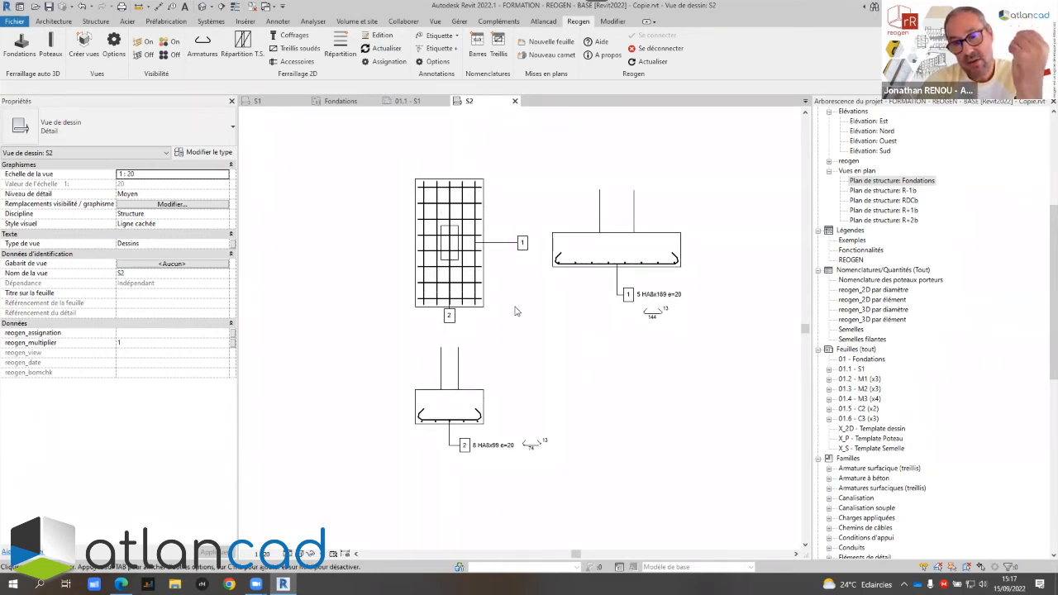
Examine the updated S2 plan, sections and bar tags, including the properties of bar 1 in the long section
click(589, 237)
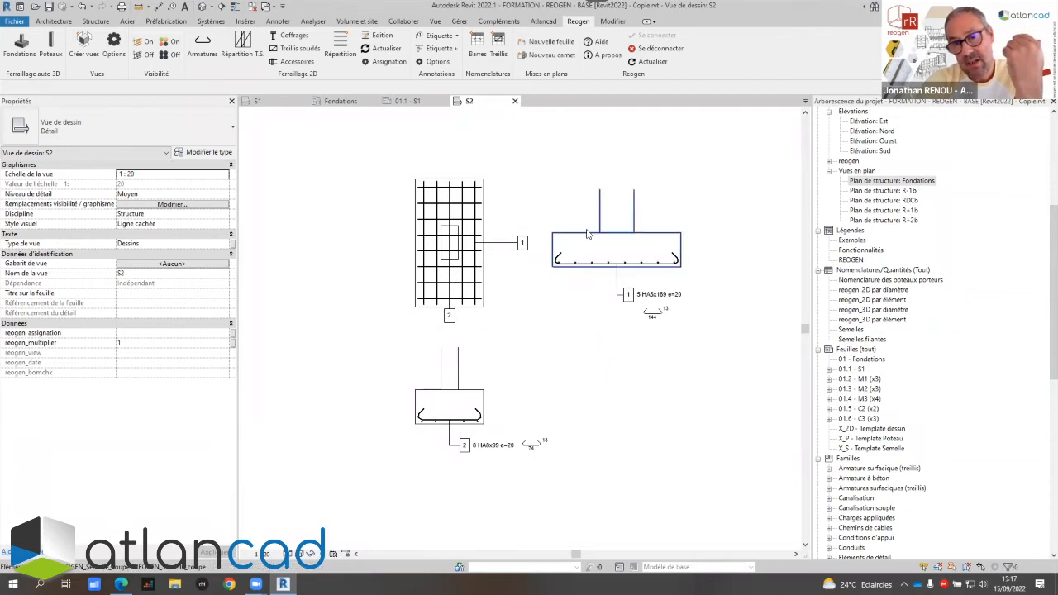
click(399, 356)
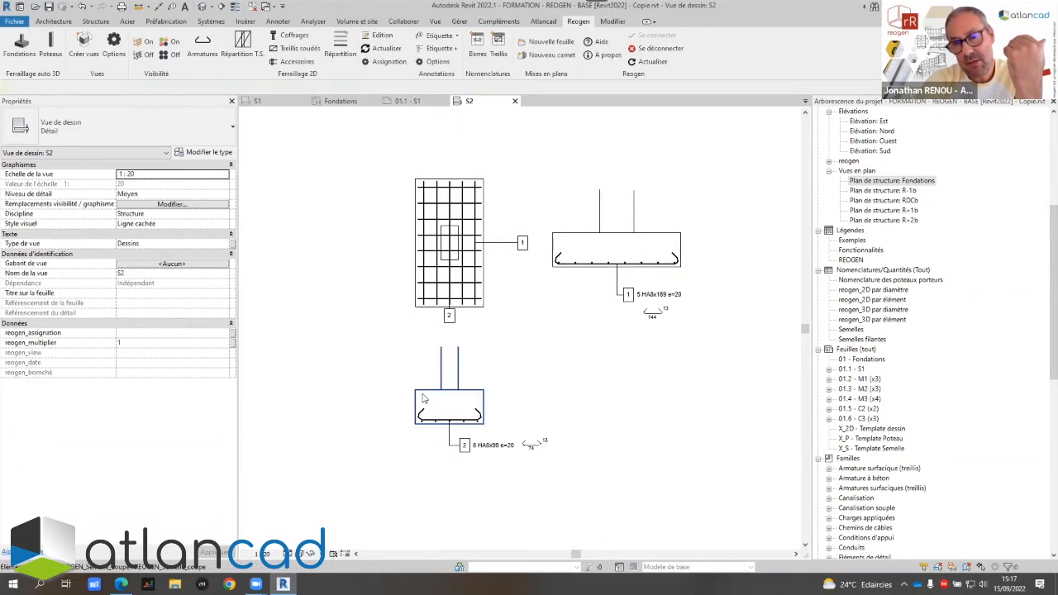
scroll(590, 289, up, 3)
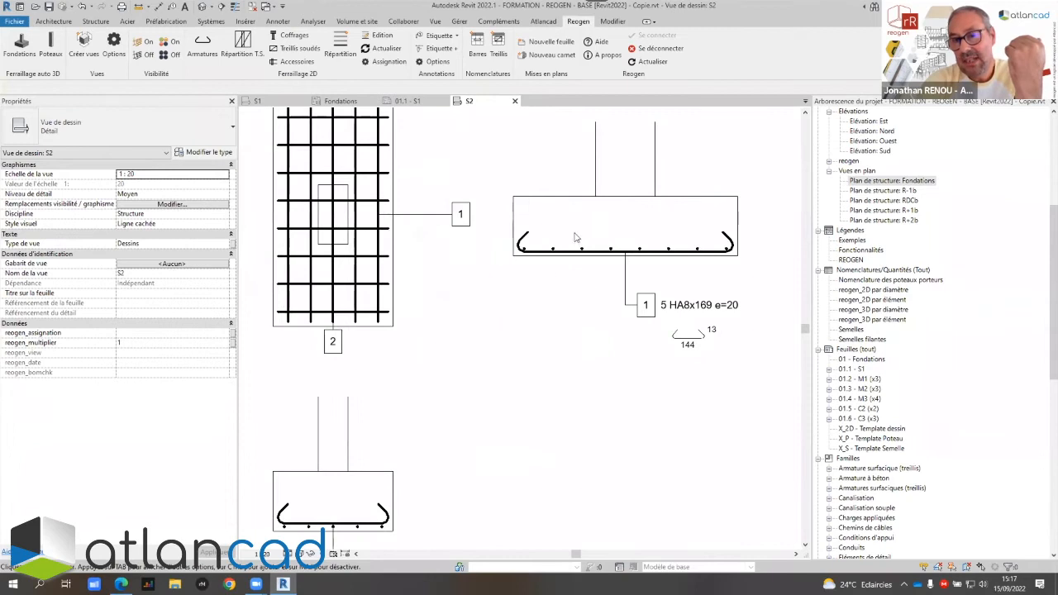
click(545, 283)
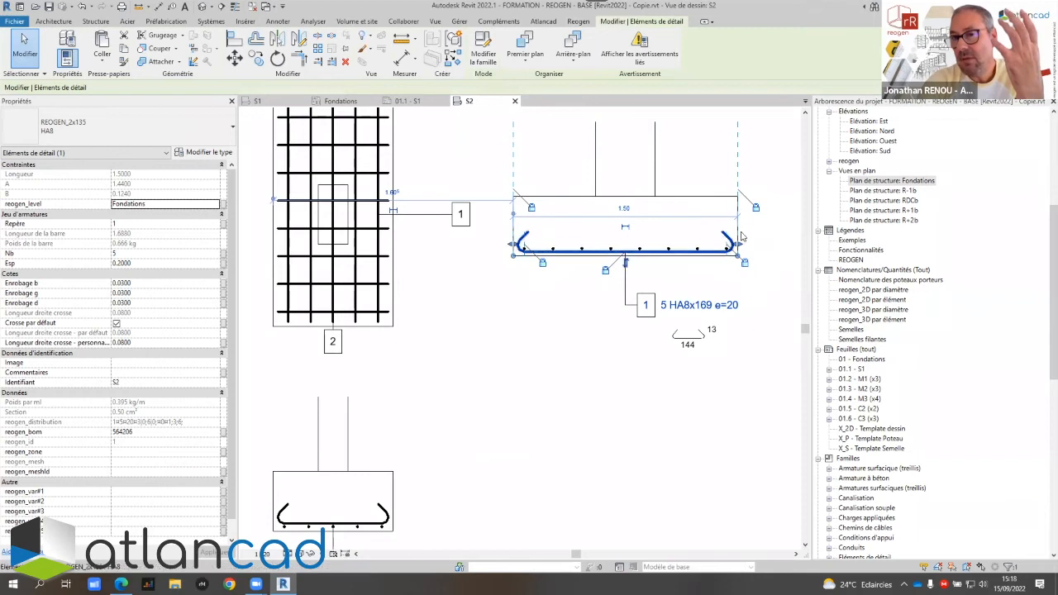
click(777, 247)
scroll(676, 305, down, 1)
scroll(659, 317, down, 1)
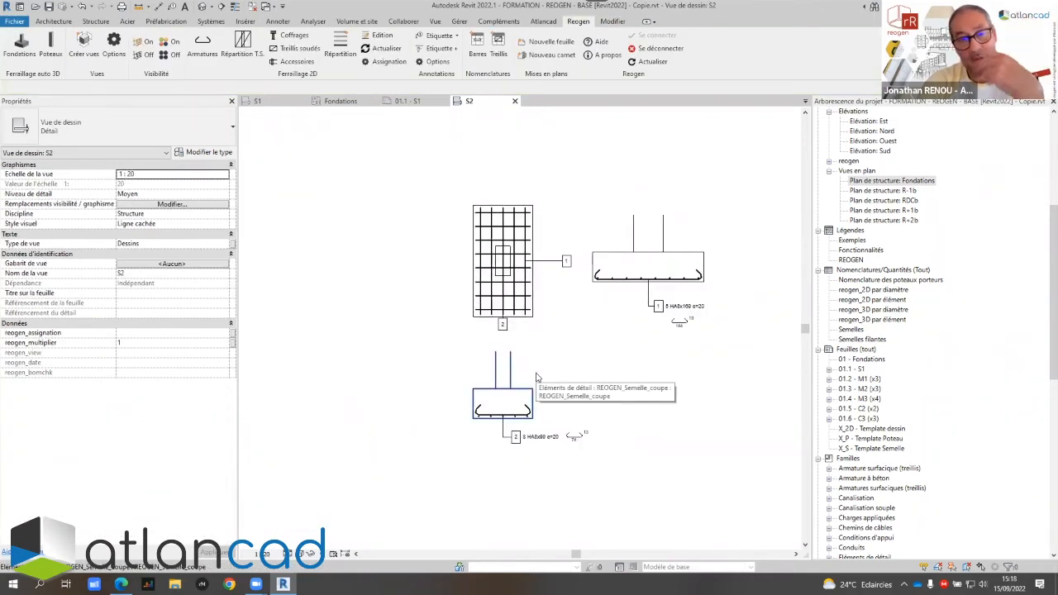
Change bar 1 in the S2 long section to type HA10
scroll(572, 310, up, 3)
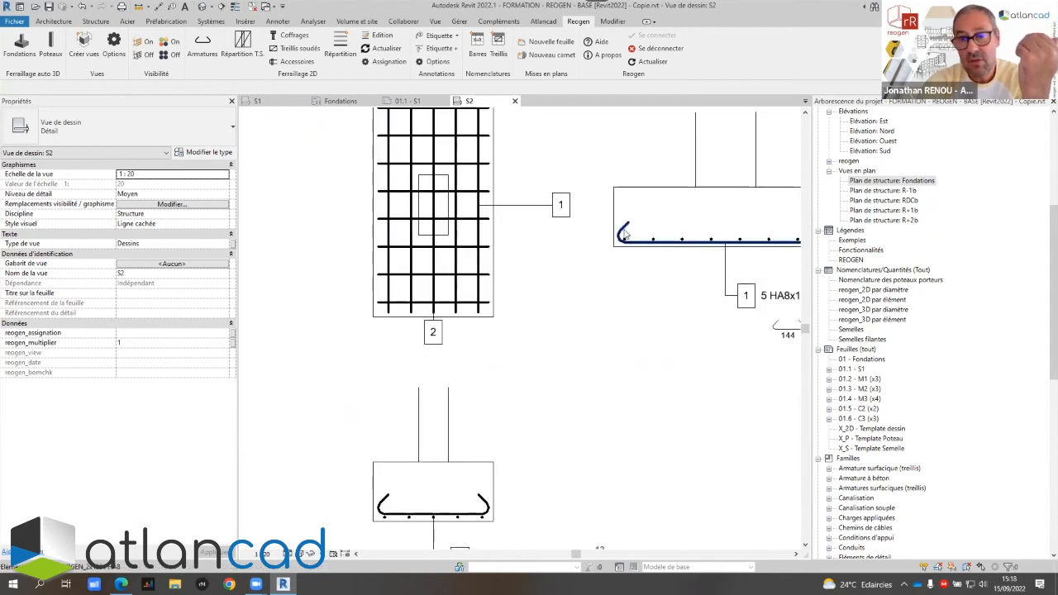
click(626, 237)
click(115, 128)
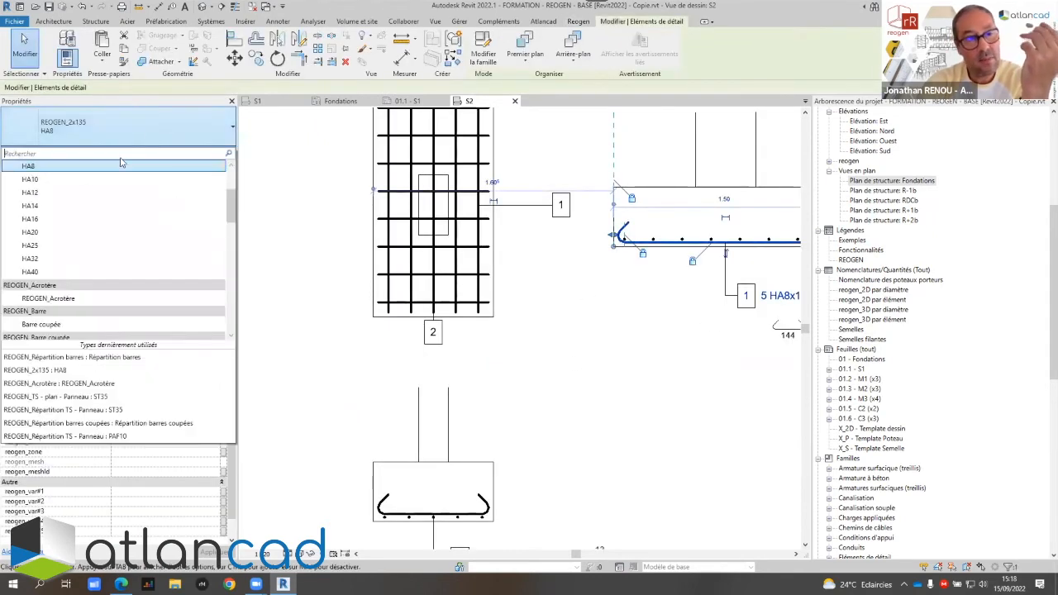
click(36, 181)
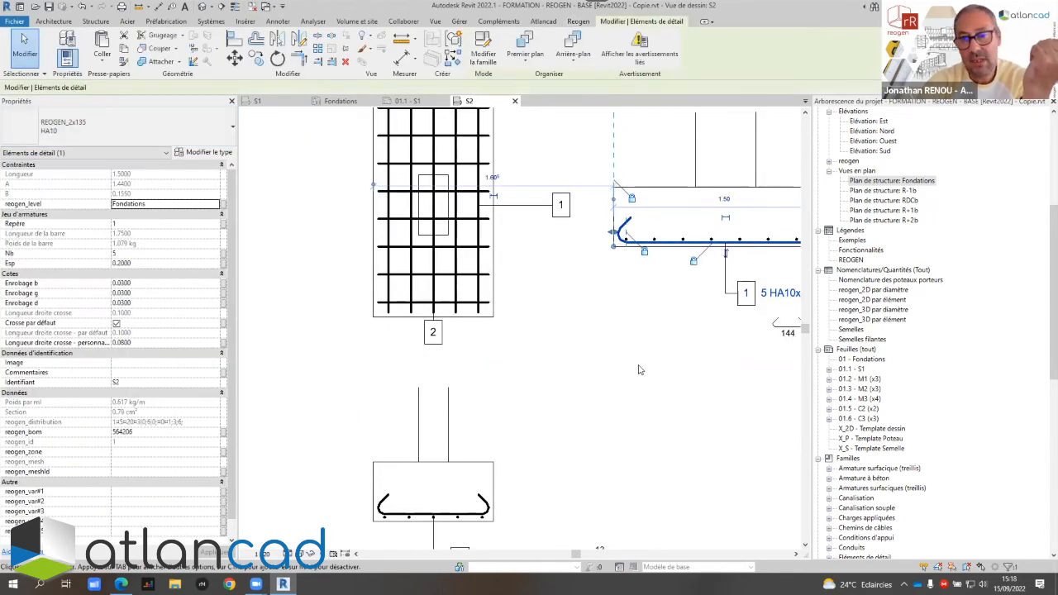
click(574, 347)
Set the maximum spacing of bar 1's distribution in the S2 view to 12 cm
scroll(574, 347, down, 2)
click(400, 62)
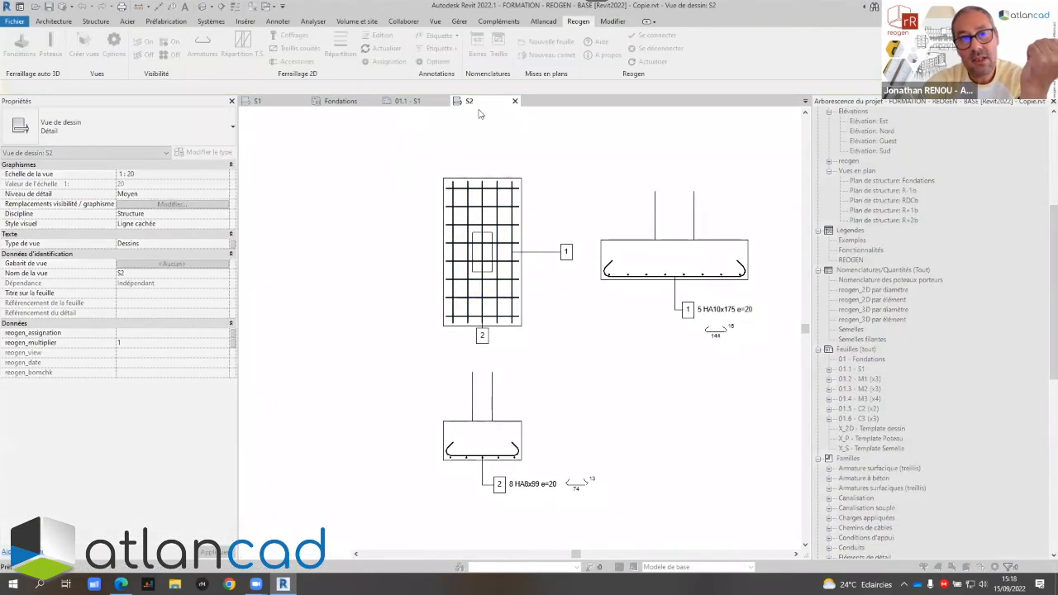
click(615, 267)
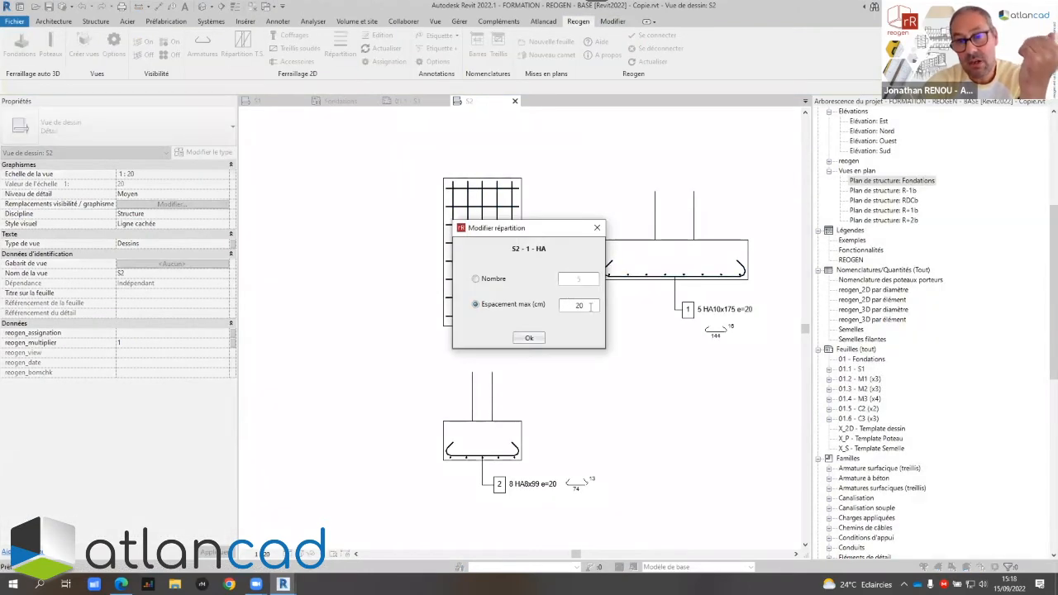
text(1 : 2)
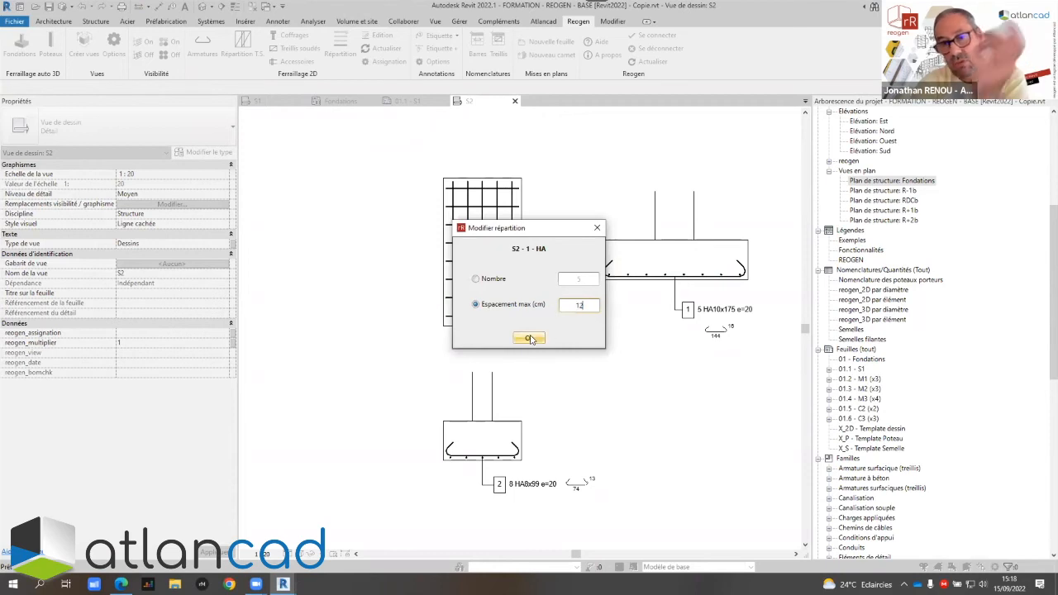
click(530, 337)
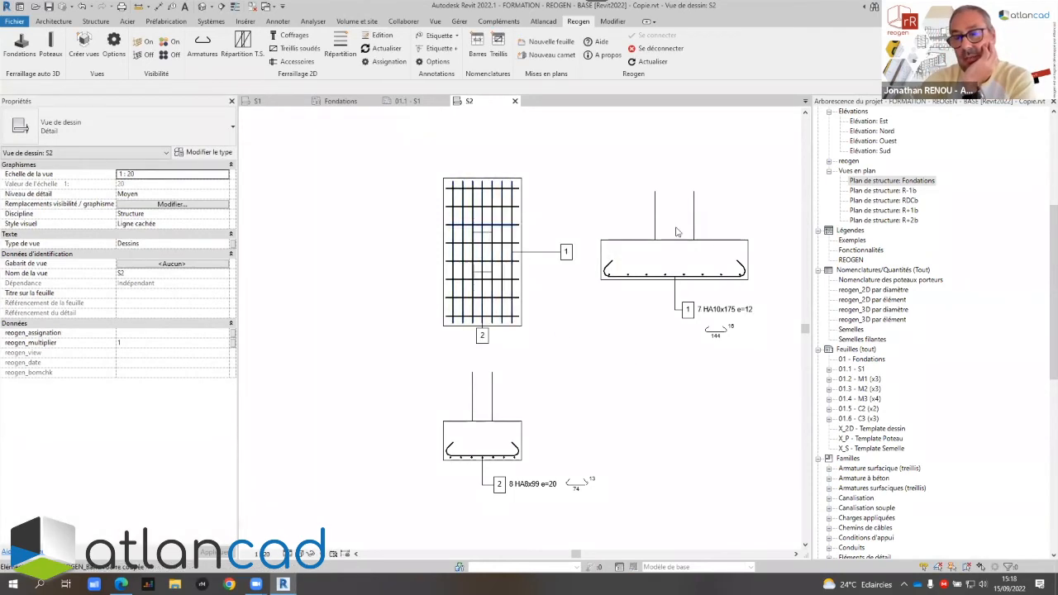
Examine the properties of the footing formwork item in the S2 long section, including its reogen variables
scroll(532, 357, down, 2)
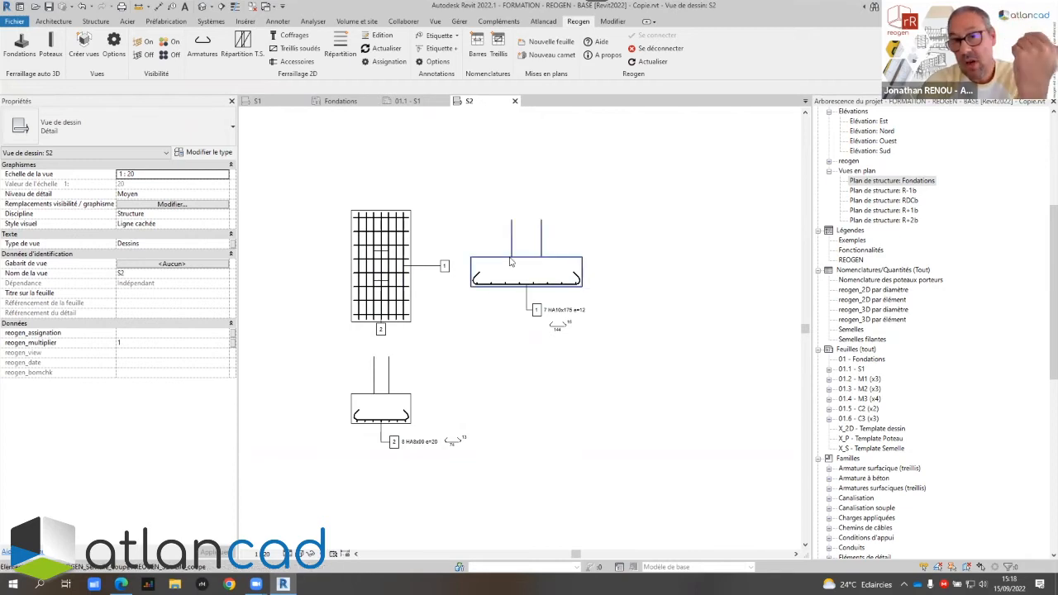
click(494, 286)
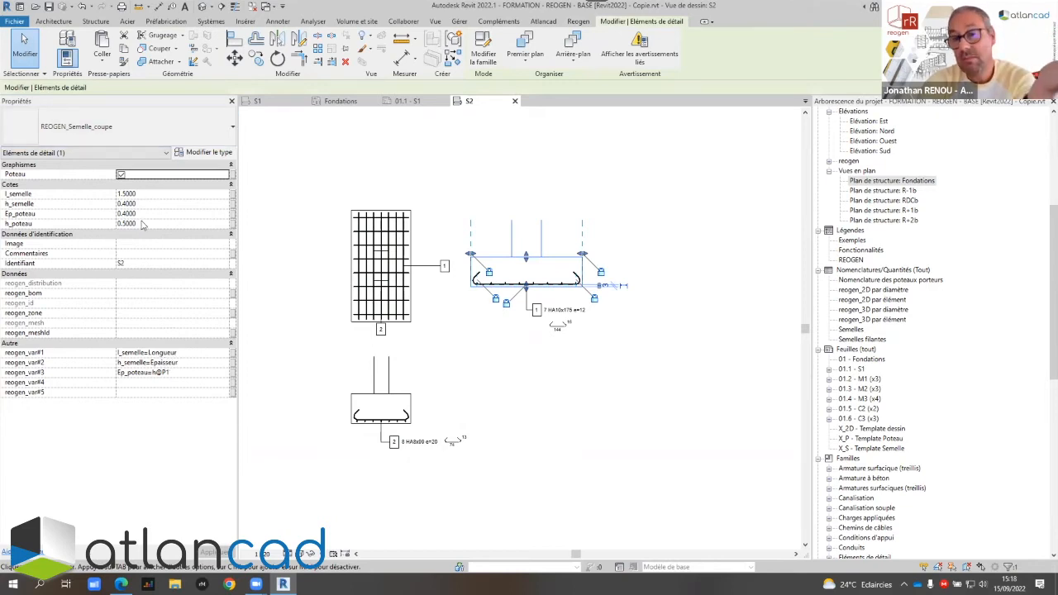
click(501, 354)
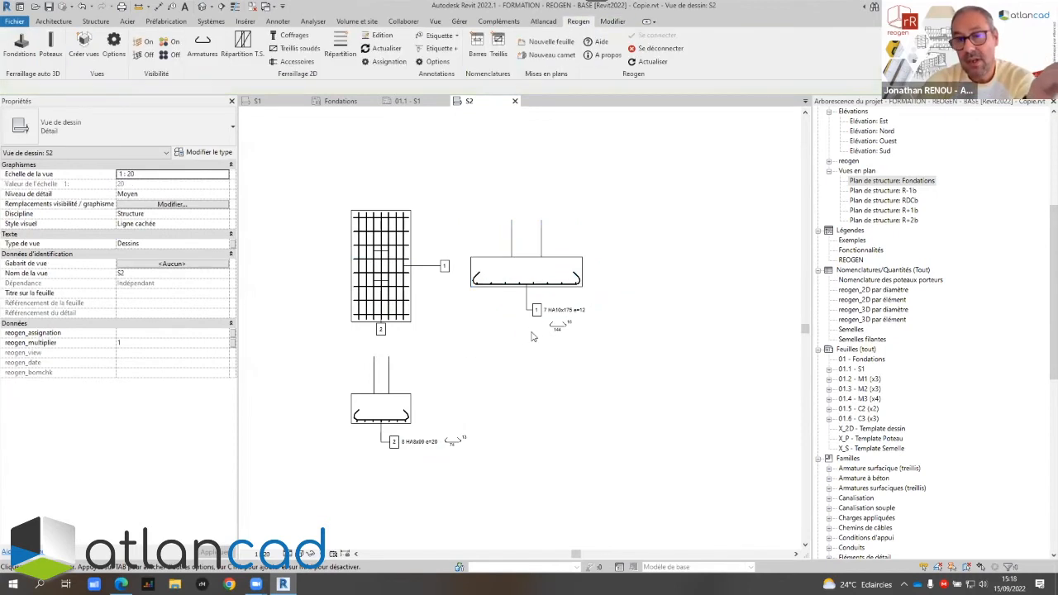
scroll(593, 291, down, 1)
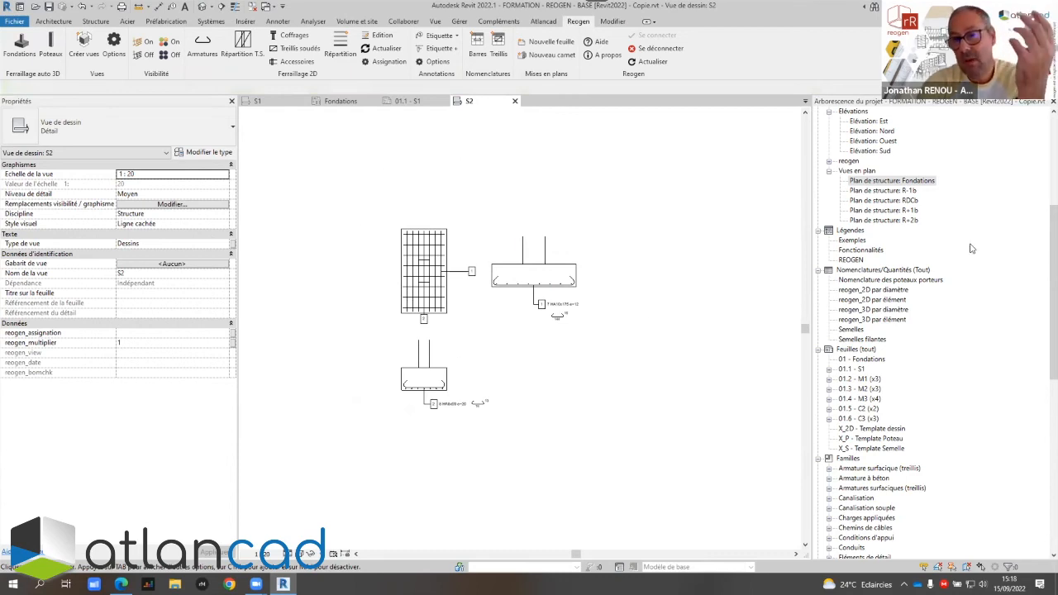
Duplicate the S2 drafting view with its details and name the copy S3
scroll(892, 223, up, 3)
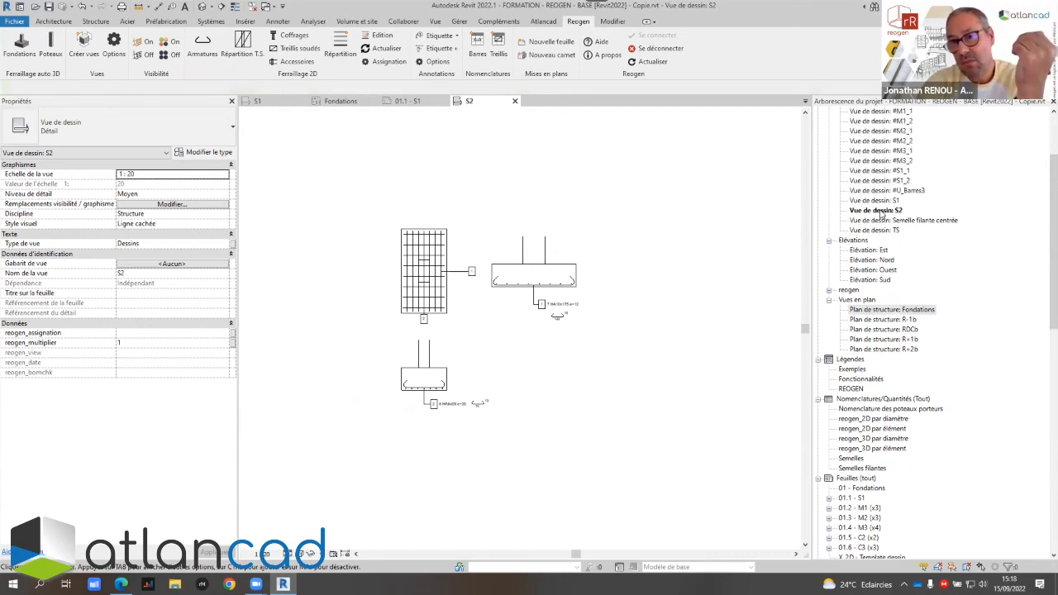
right_click(881, 214)
mouse_move(926, 299)
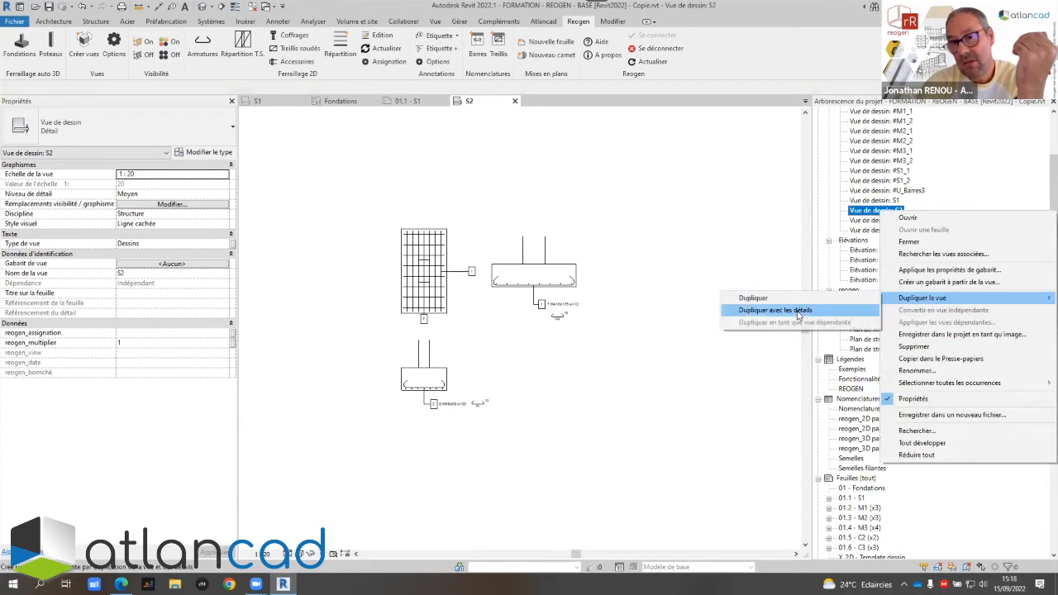
click(799, 314)
click(171, 273)
text(S3)
scroll(595, 333, down, 3)
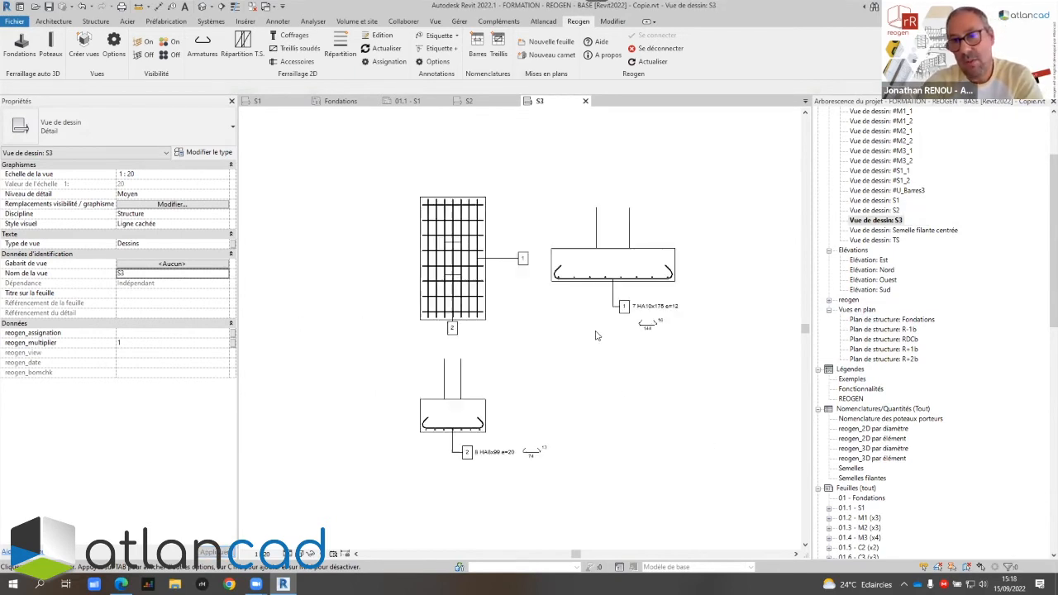
In the Fondations plan, copy the S2 footing with its column to a spot below and to the right of it
click(341, 101)
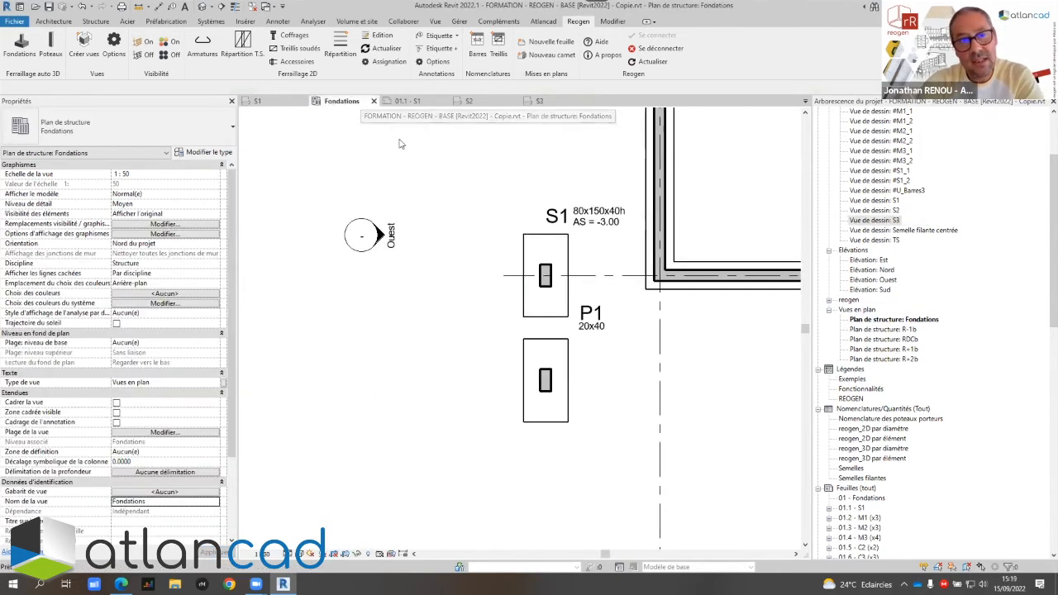
click(549, 351)
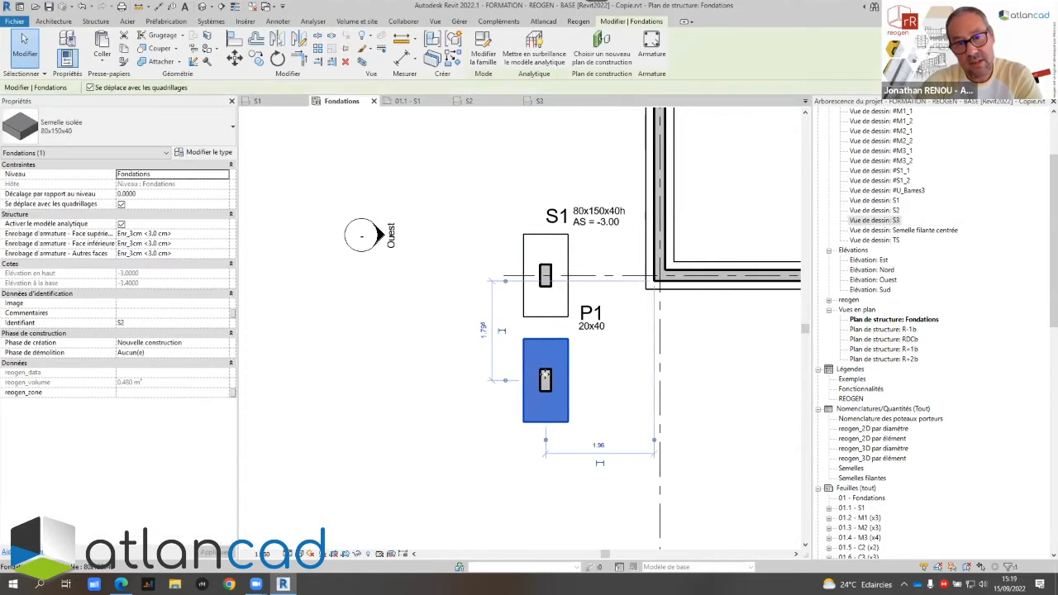
key(Escape)
drag(521, 391, 620, 450)
Set the copied footing's Identifiant to S3 and change its type to Semelle isolée 120x120x40
click(641, 401)
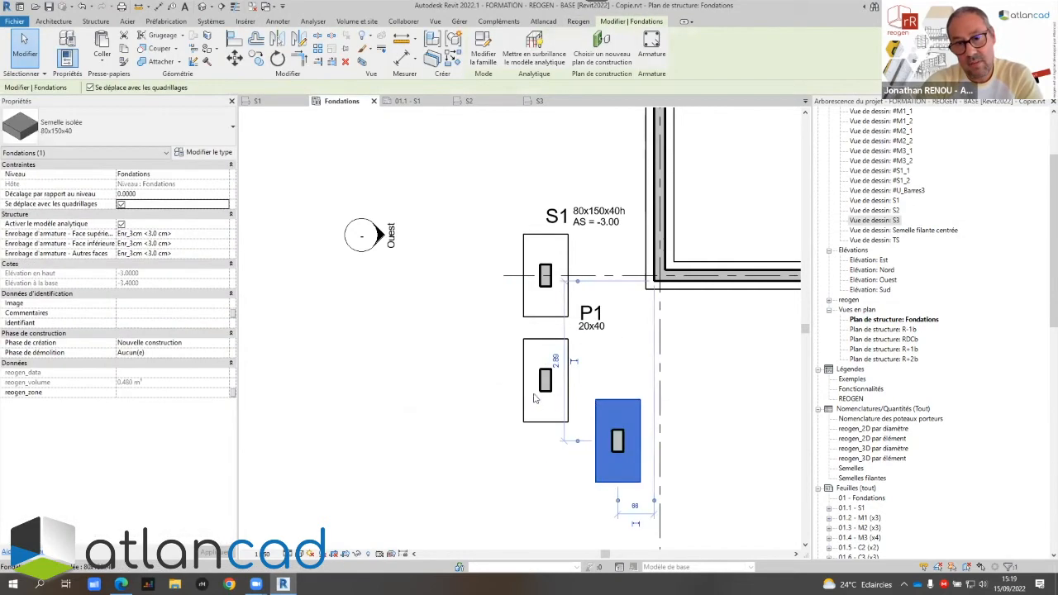
click(145, 322)
text(S3)
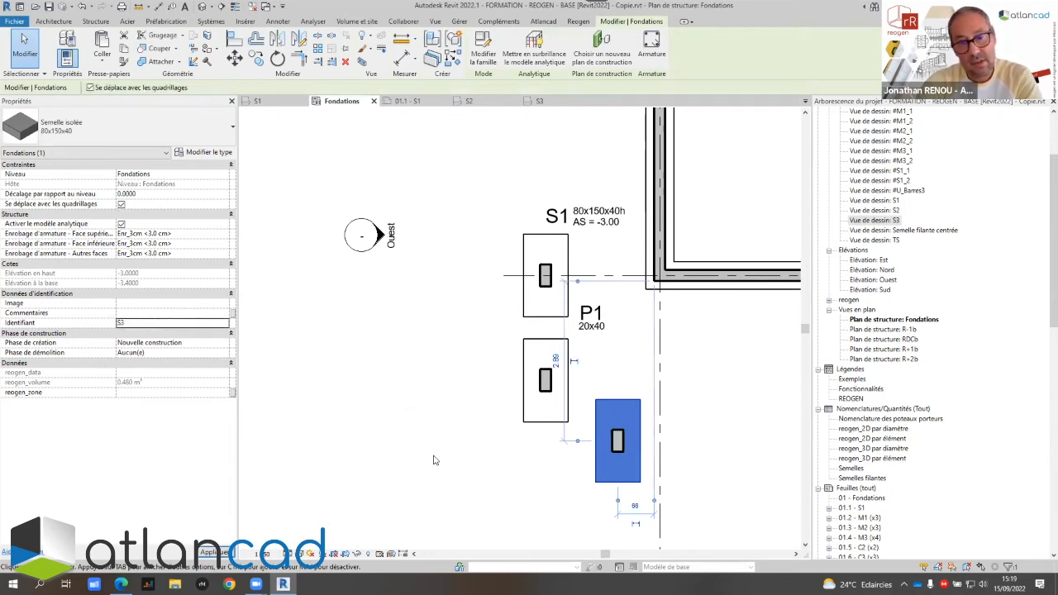
click(438, 456)
click(619, 432)
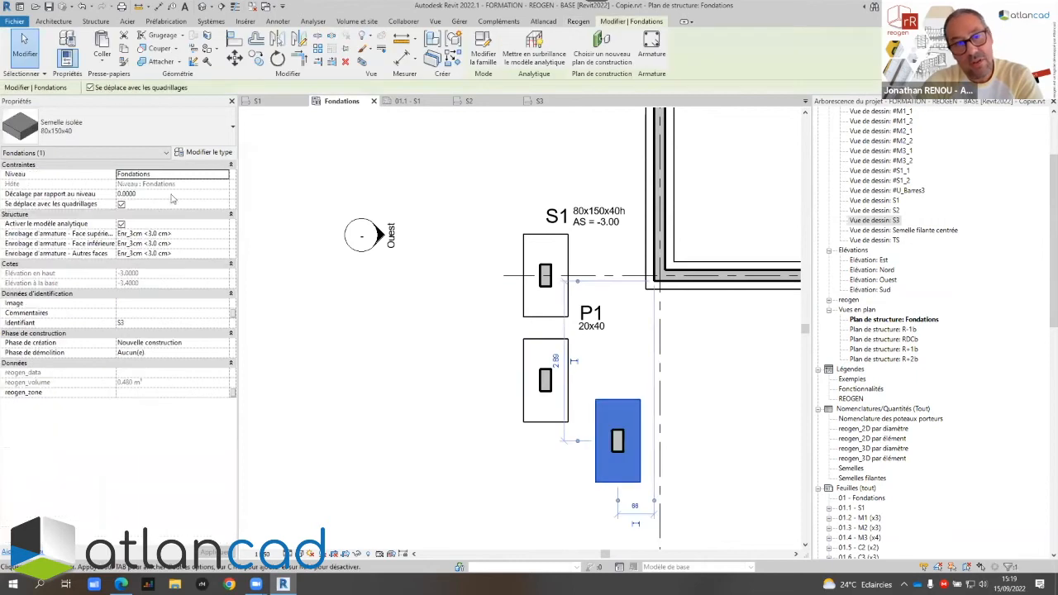
click(116, 126)
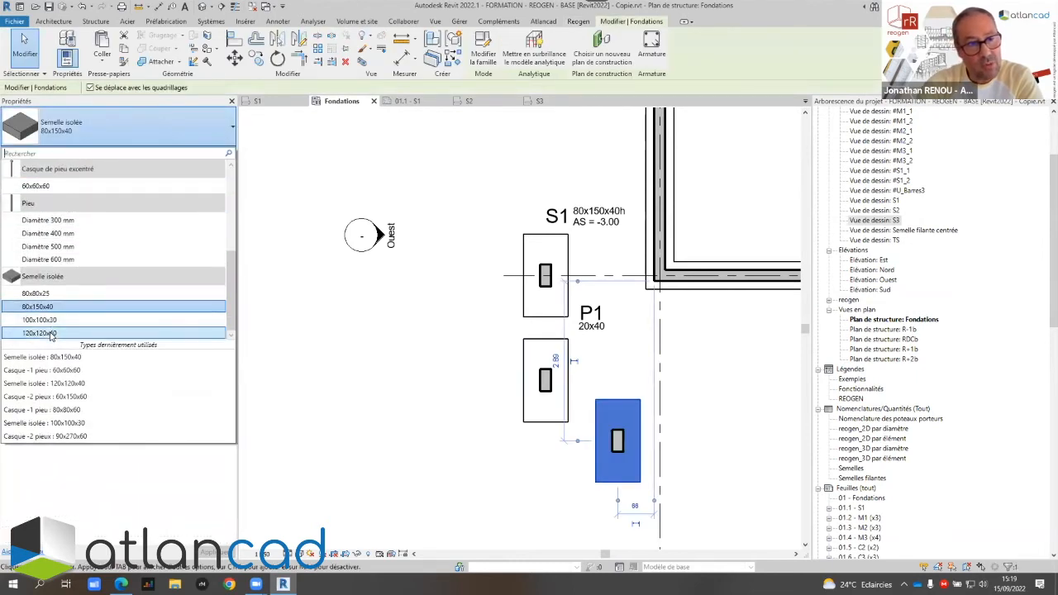
click(58, 332)
click(502, 449)
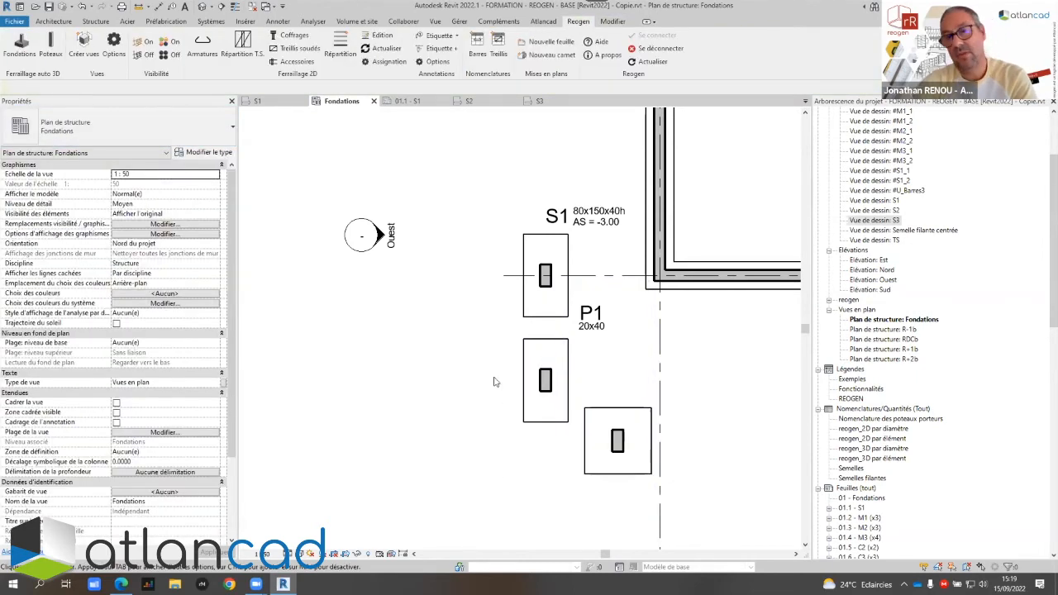
Set the Identifiant of the column on footing S3 to P1
click(620, 446)
click(142, 373)
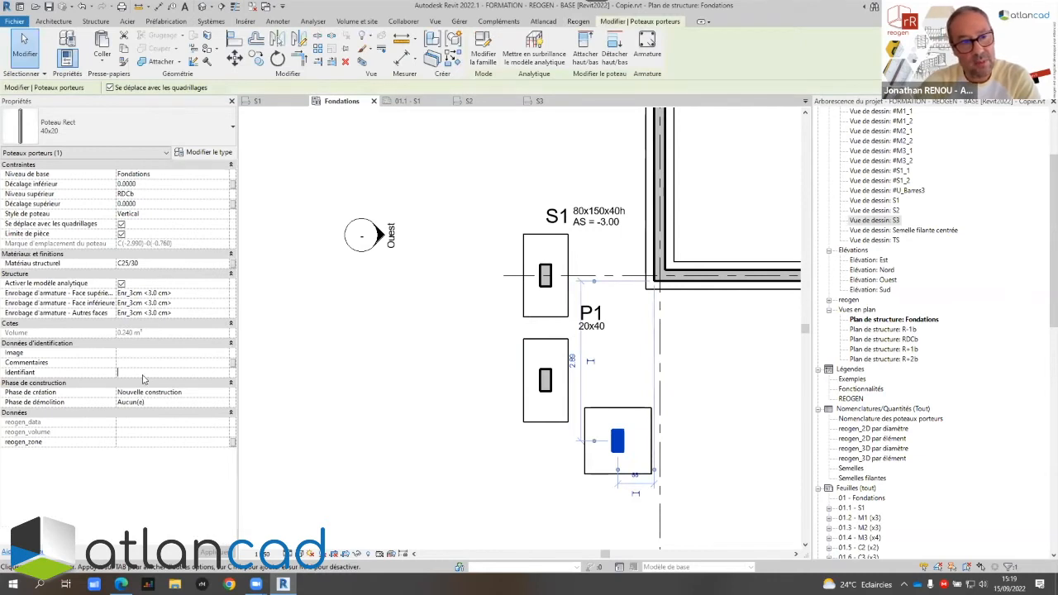
text(P1)
key(Return)
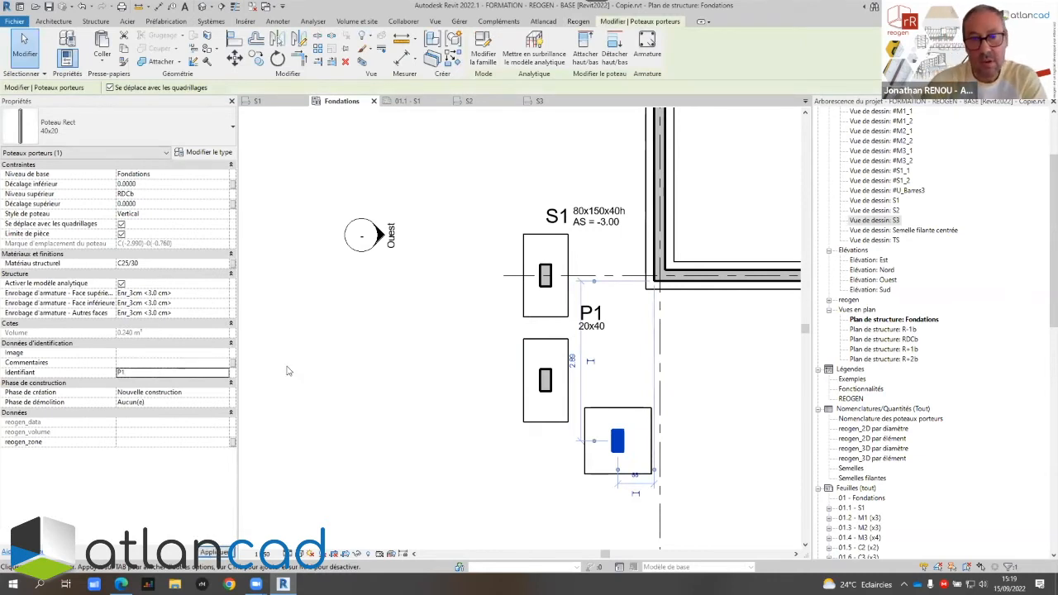
click(569, 329)
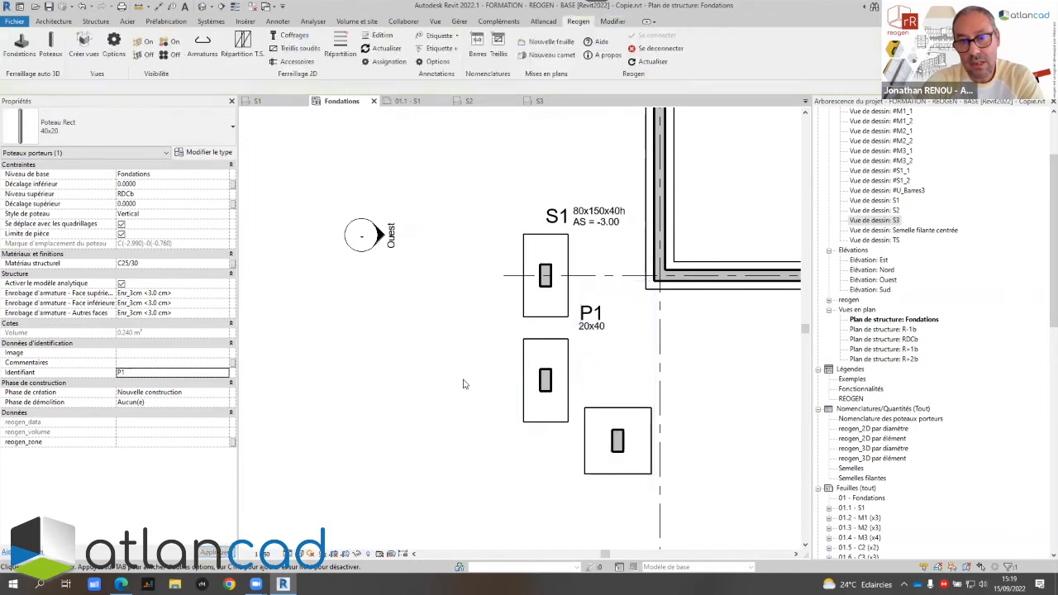
click(465, 377)
Set the Identifiant of all detail items in the S3 drafting view to S3 and update the view's reogen reinforcement from the model
click(539, 101)
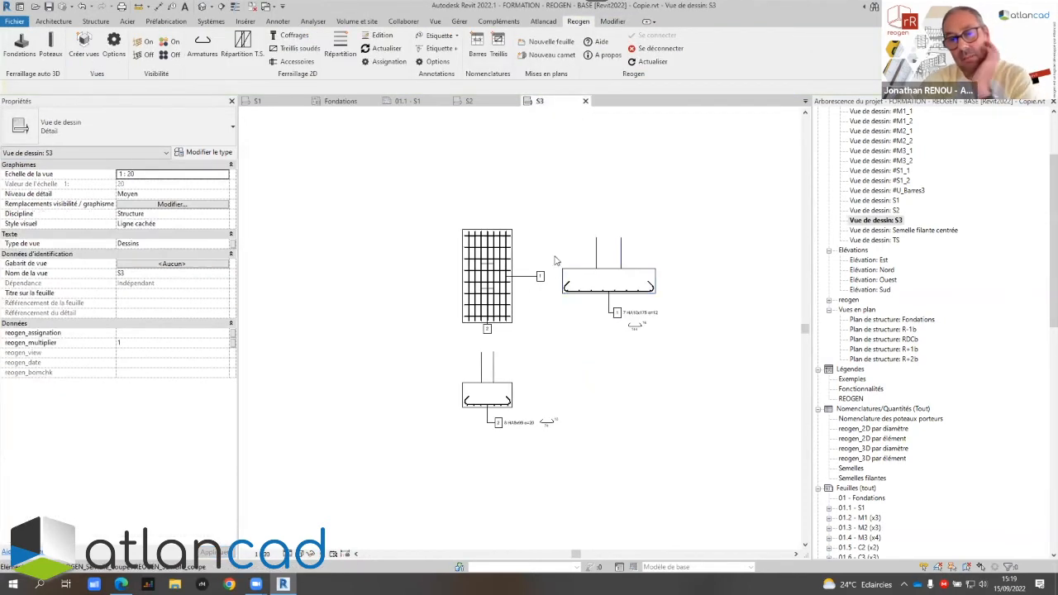
scroll(569, 277, up, 2)
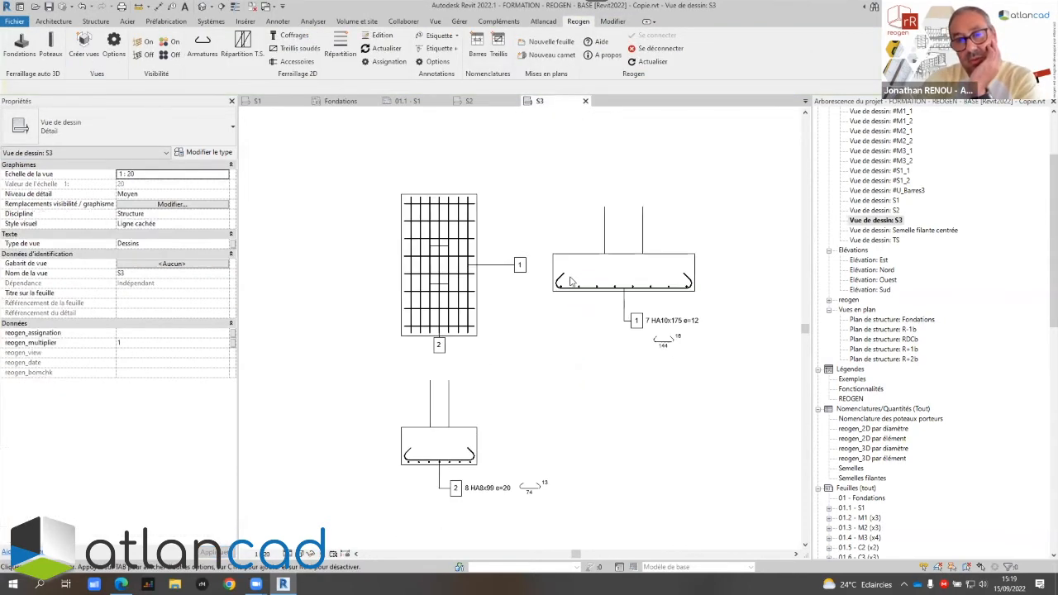
click(463, 464)
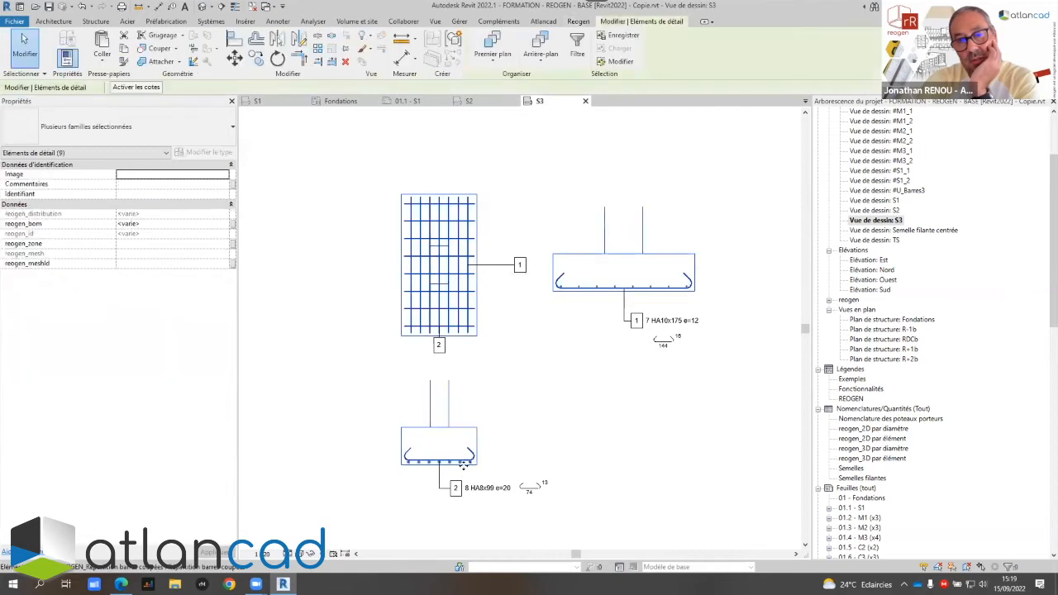
click(139, 190)
text(S3)
key(Return)
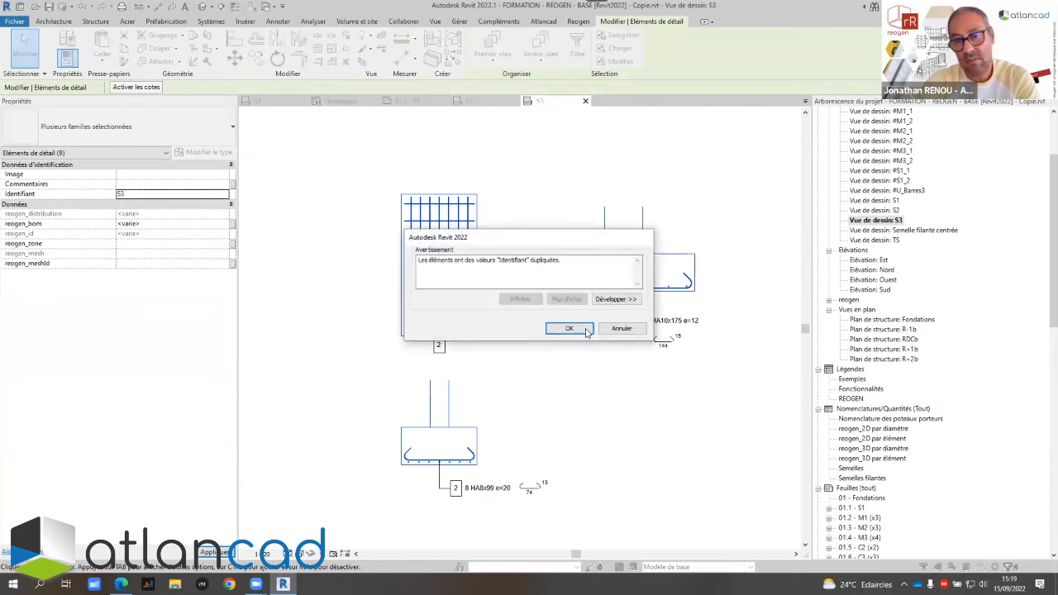
click(569, 328)
click(562, 356)
click(384, 48)
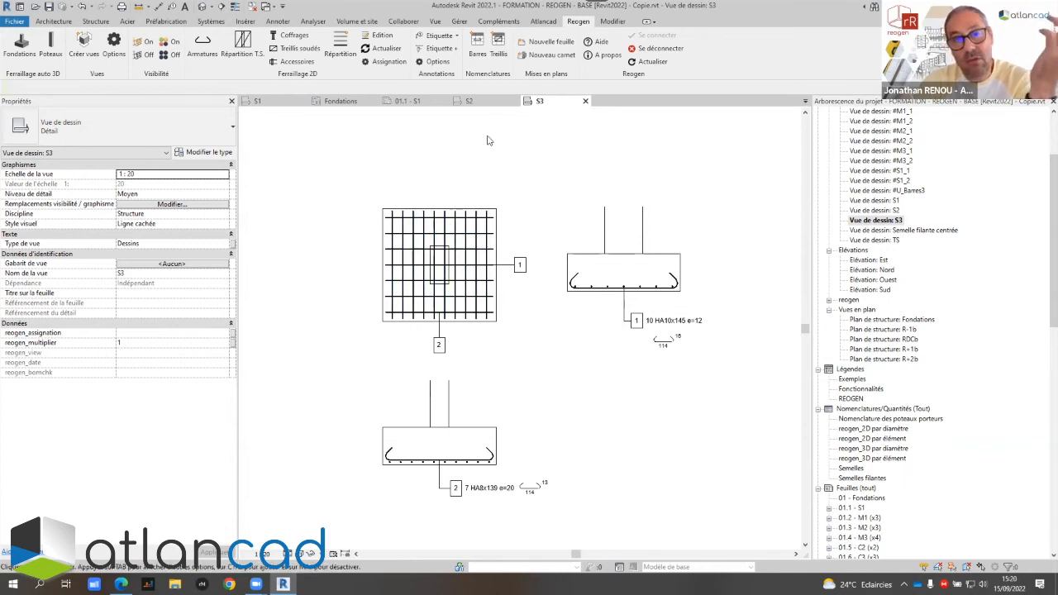
Change footing S3 in the Fondations plan to type 100x100x30 and update the S3 drafting view's reinforcement to match
click(340, 102)
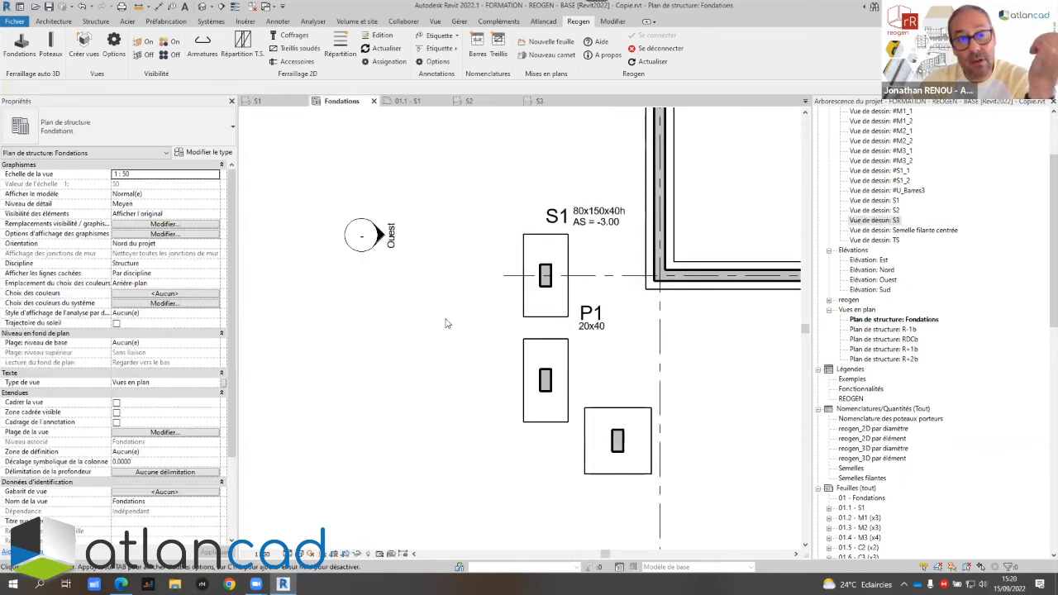
click(594, 412)
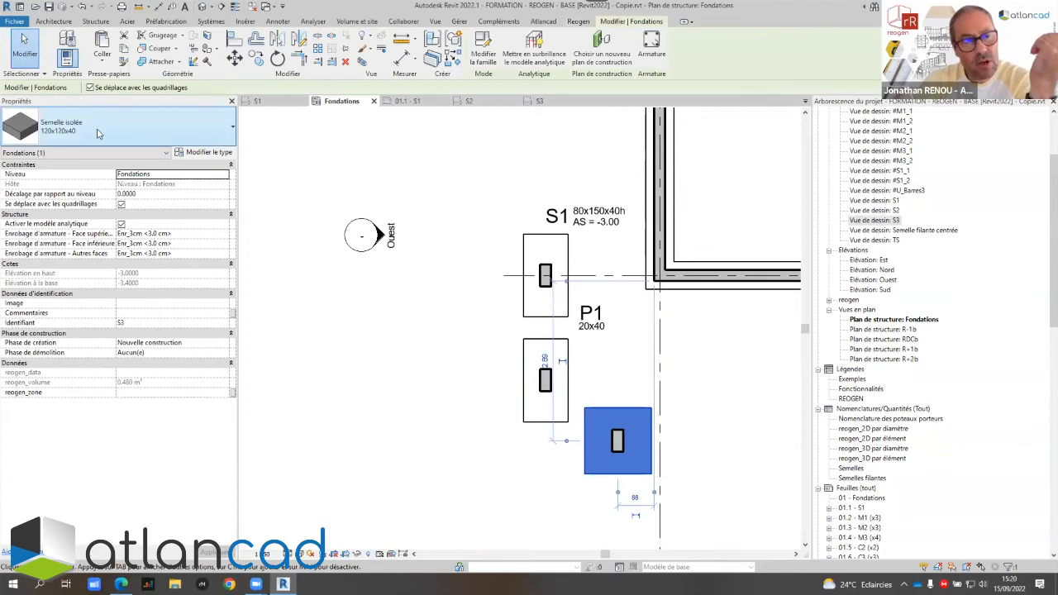
click(98, 130)
click(55, 322)
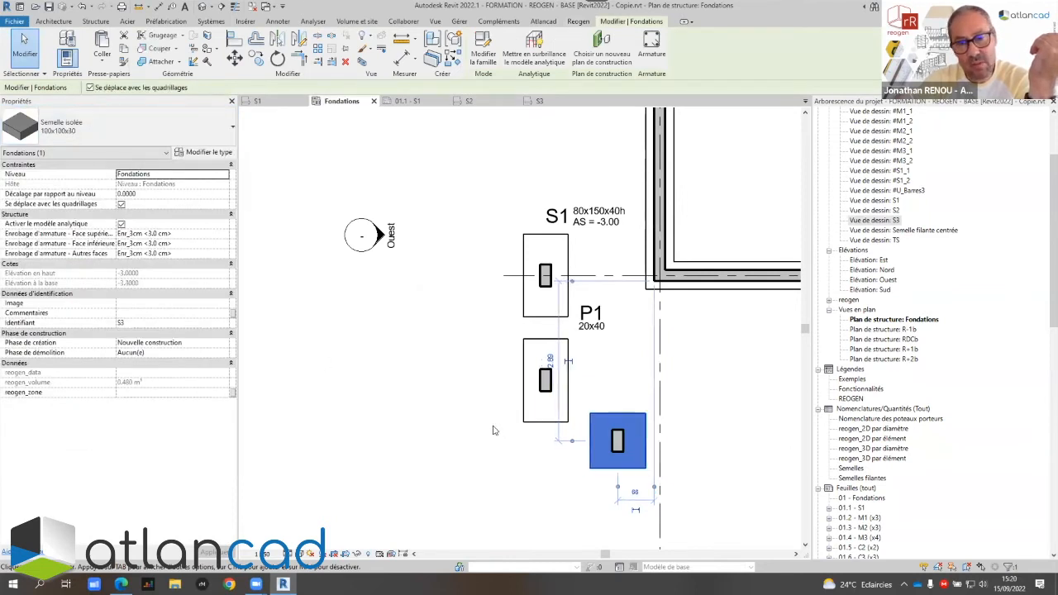
click(464, 425)
click(539, 101)
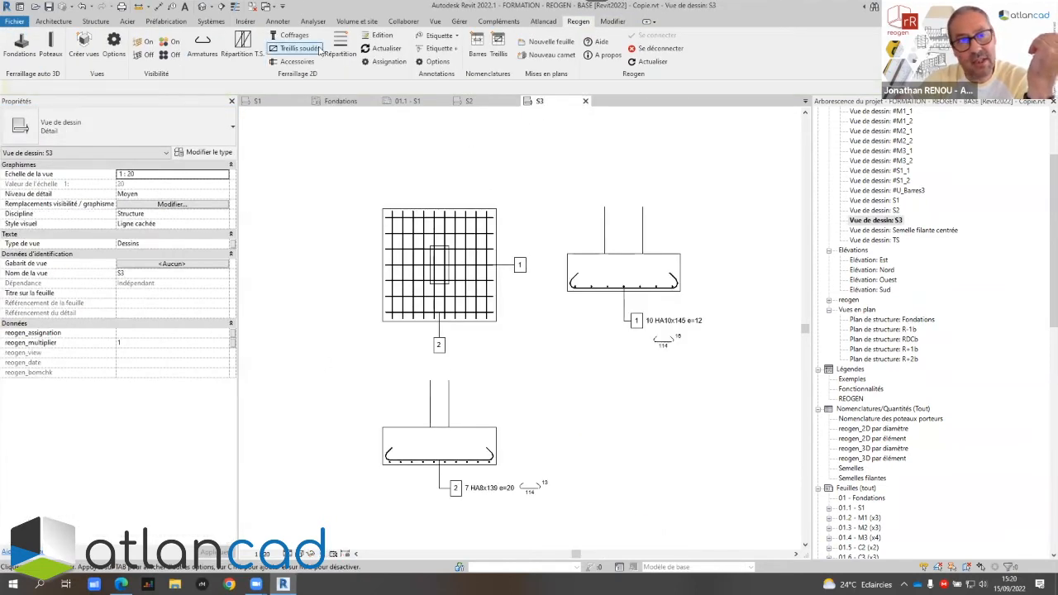
click(387, 48)
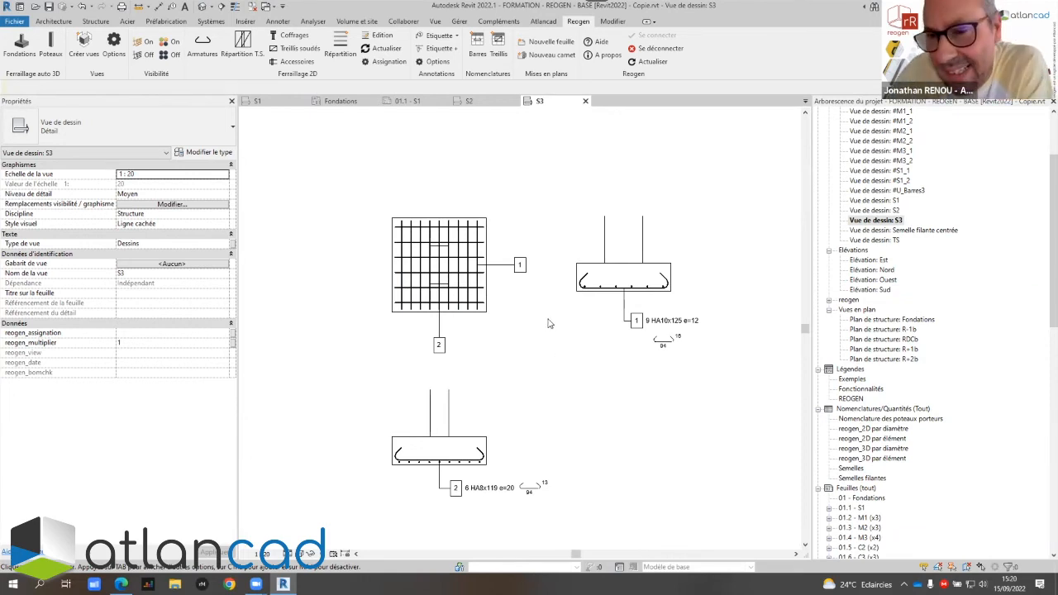
Open the Semelle filante centrée drafting view and examine the properties of its longitudinal bars and transverse bar
double_click(885, 233)
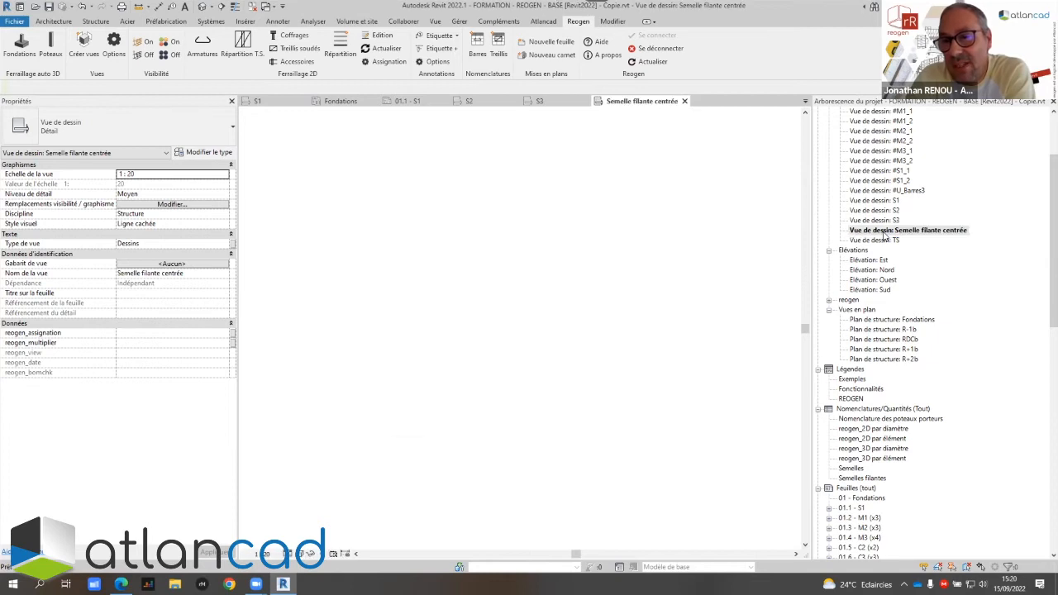
scroll(562, 198, down, 2)
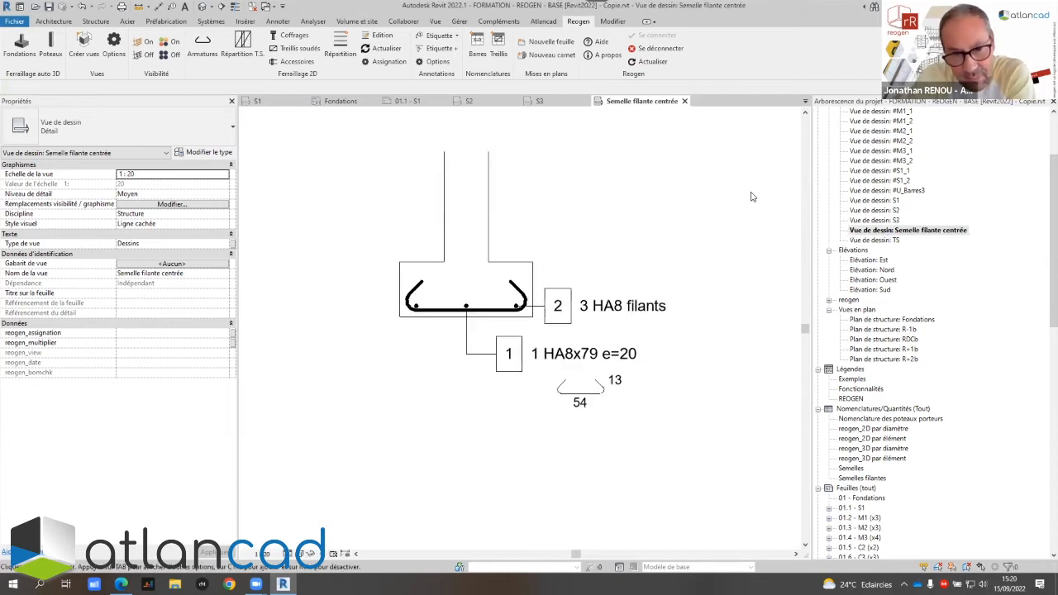
scroll(554, 255, up, 2)
click(420, 339)
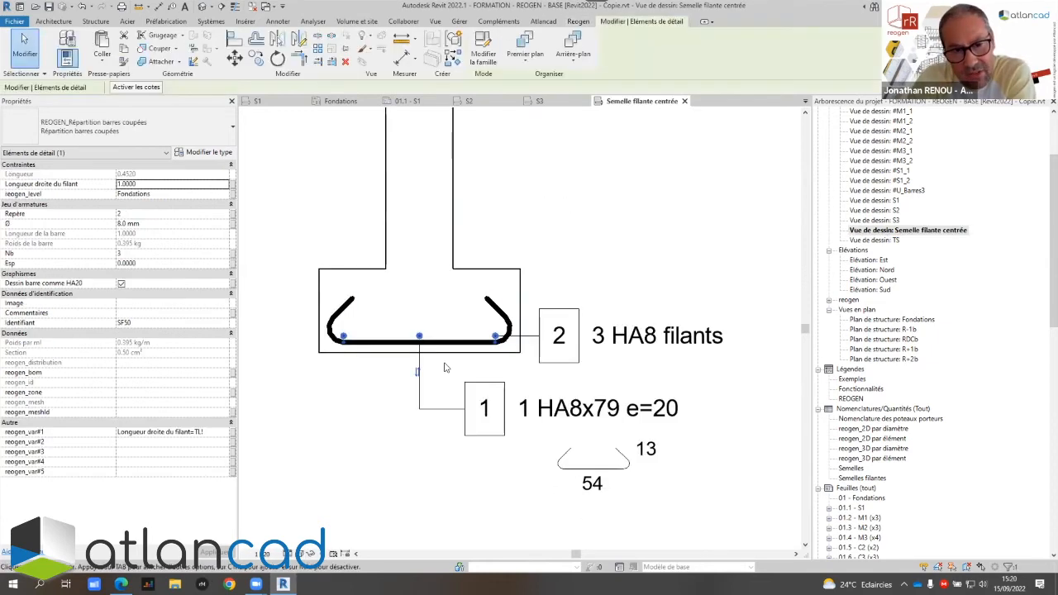
click(309, 217)
click(497, 322)
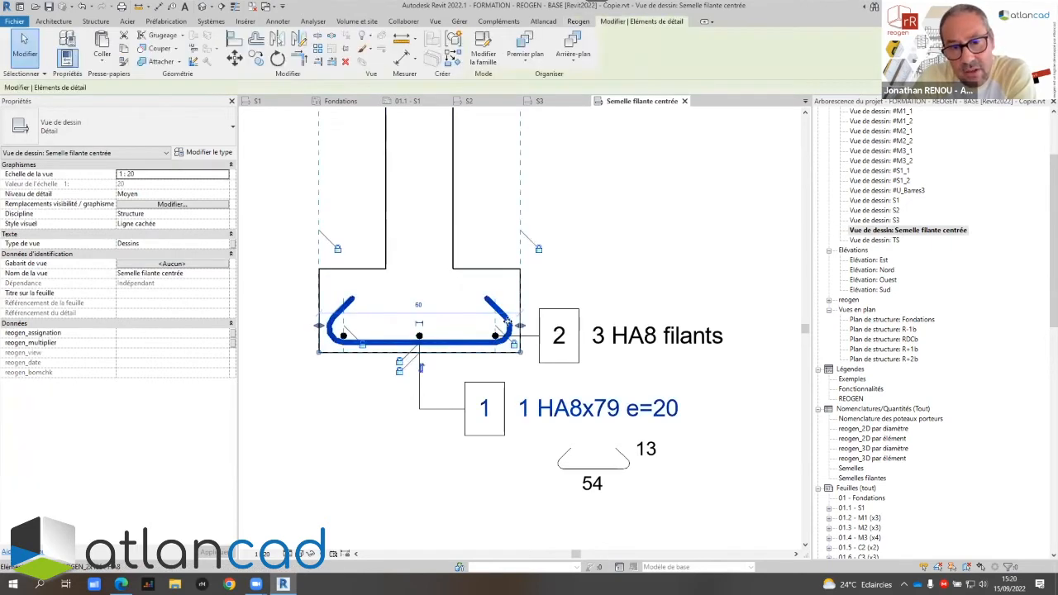
key(Escape)
scroll(471, 271, down, 2)
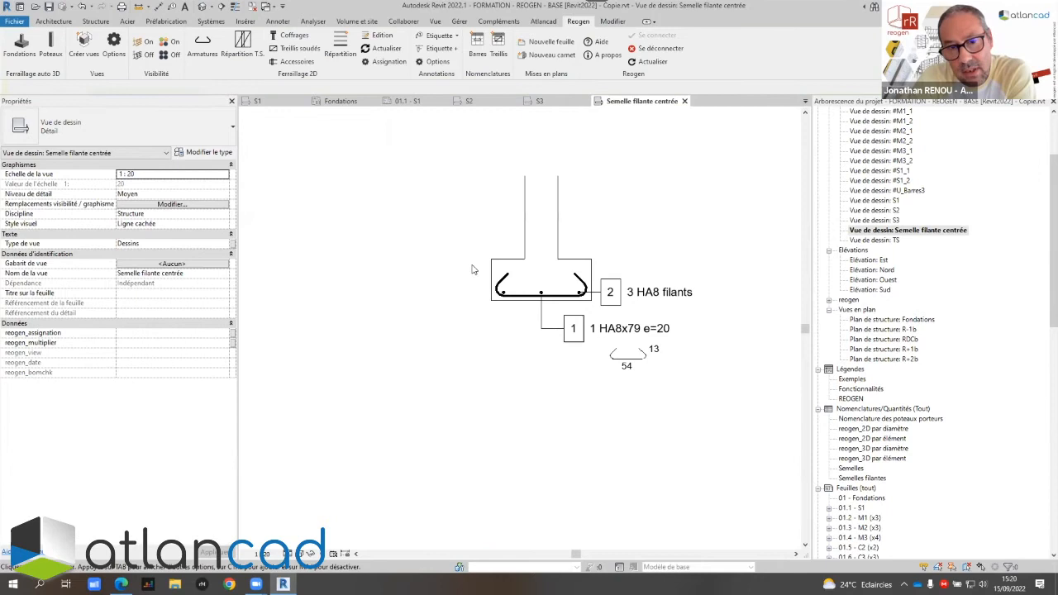
Check the Identifiant of the 50x20 strip footing in the Fondations plan
click(341, 101)
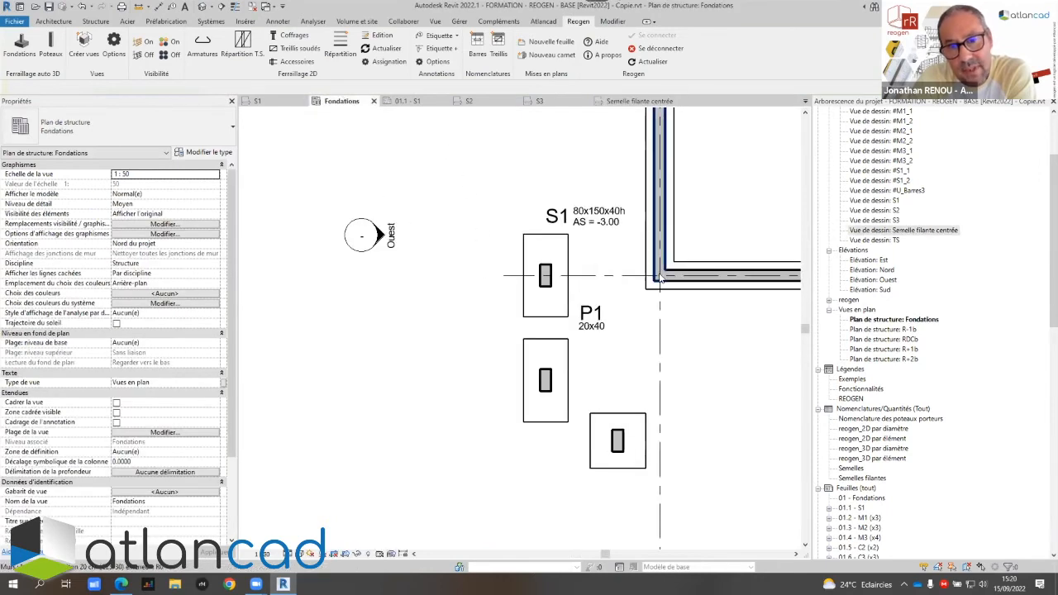
click(674, 212)
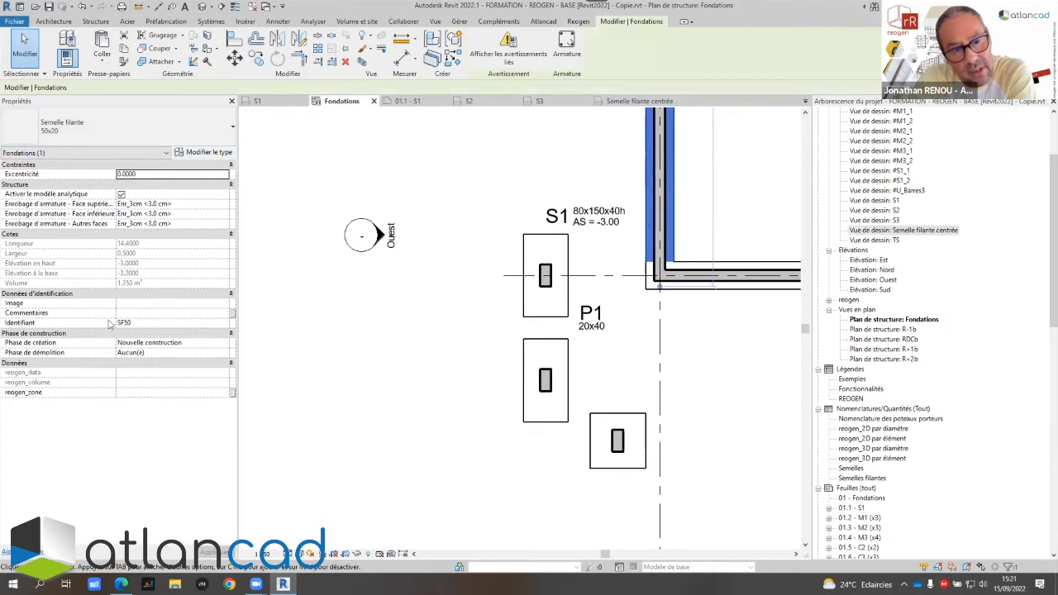
click(360, 376)
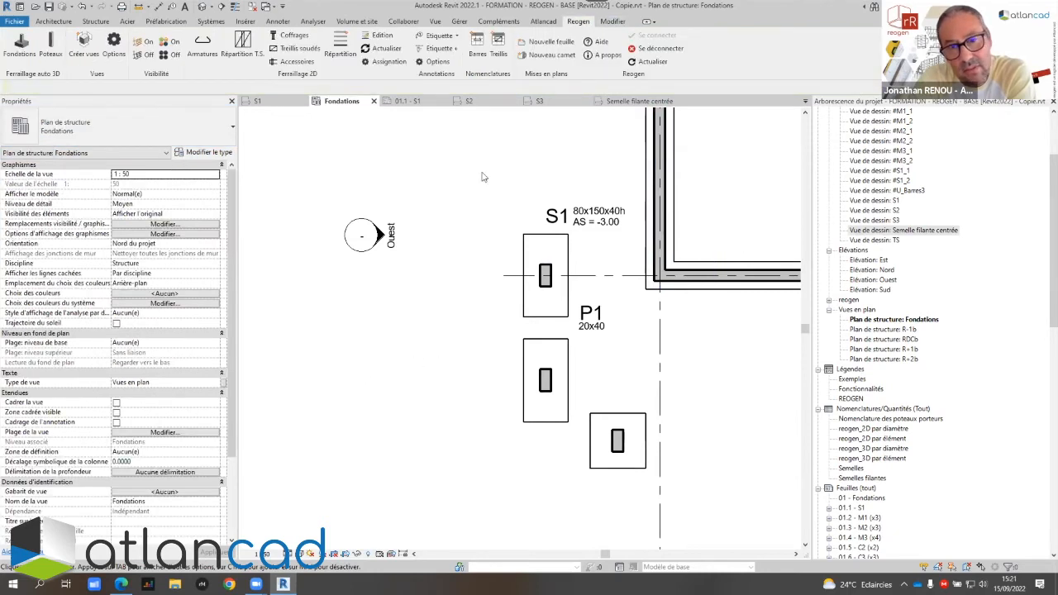
Set the Identifiant of all three detail items in the Semelle filante centrée view to SF50 and update the view's reogen reinforcement
click(637, 102)
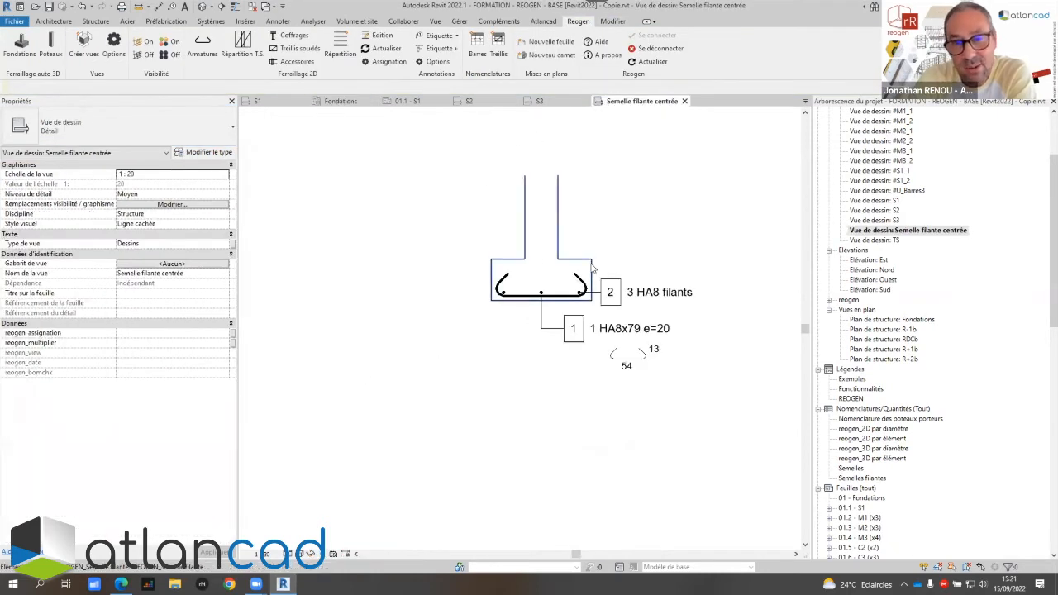
drag(509, 234, 460, 335)
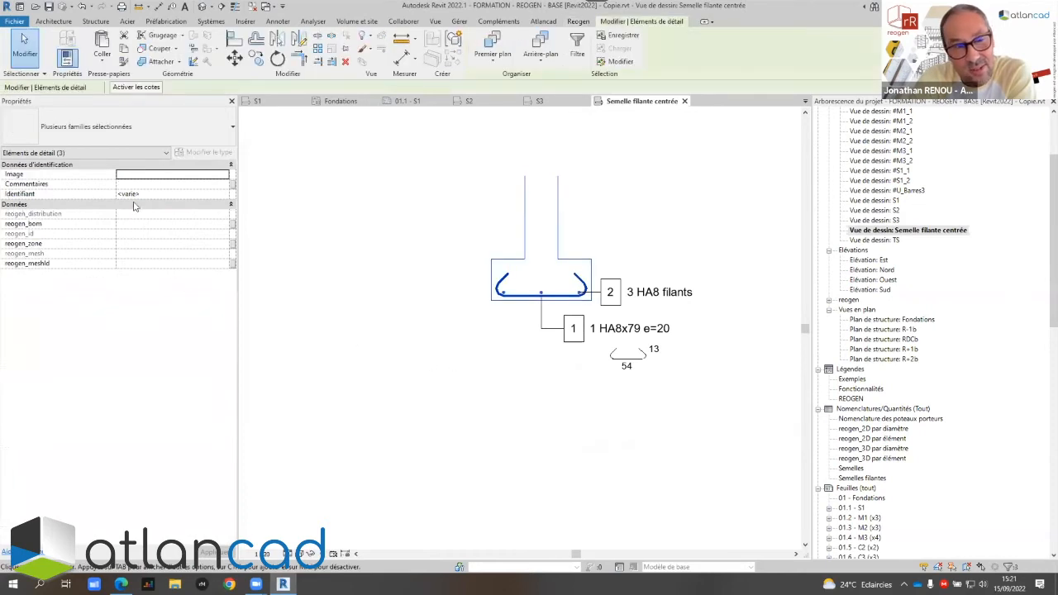
click(155, 194)
text(SF)
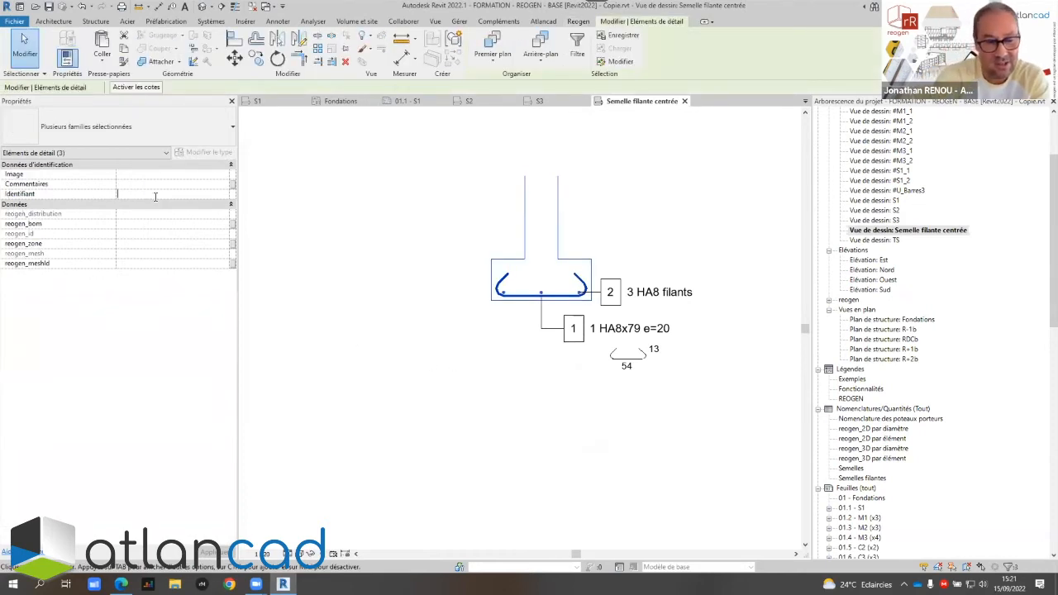
text(50)
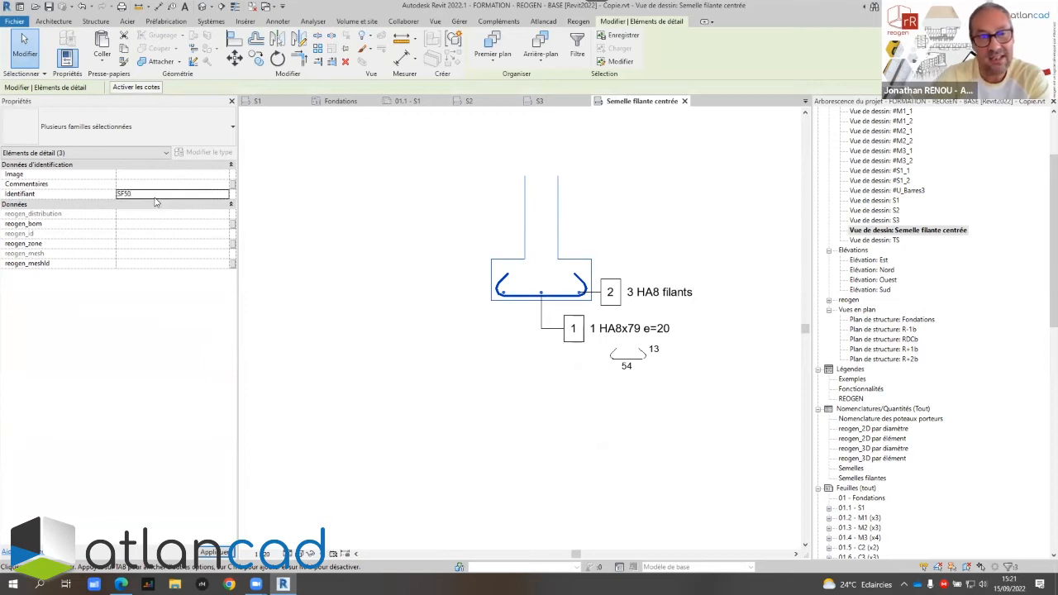
key(Return)
click(576, 331)
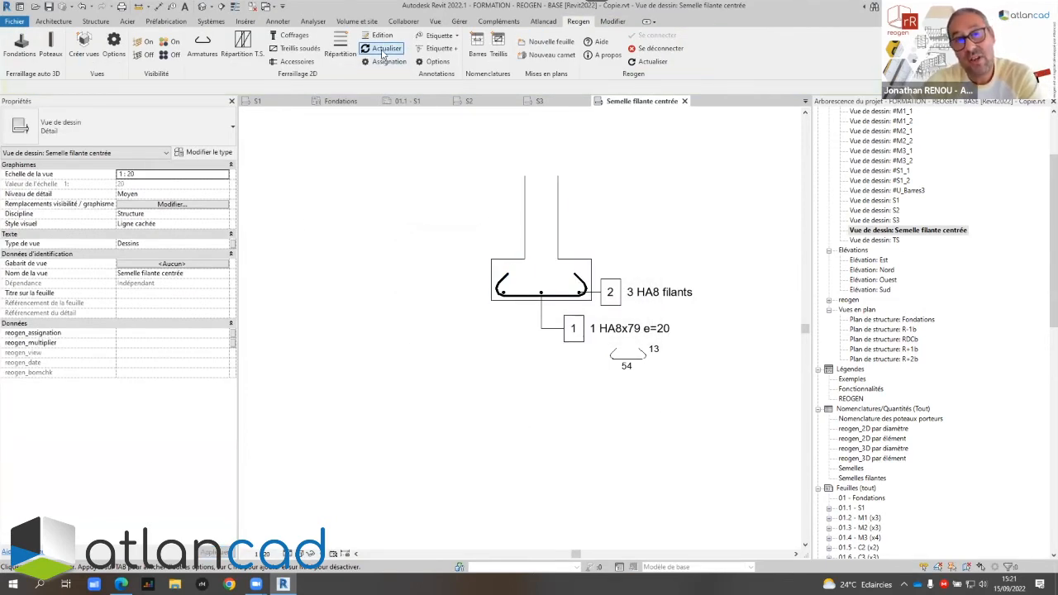
click(383, 53)
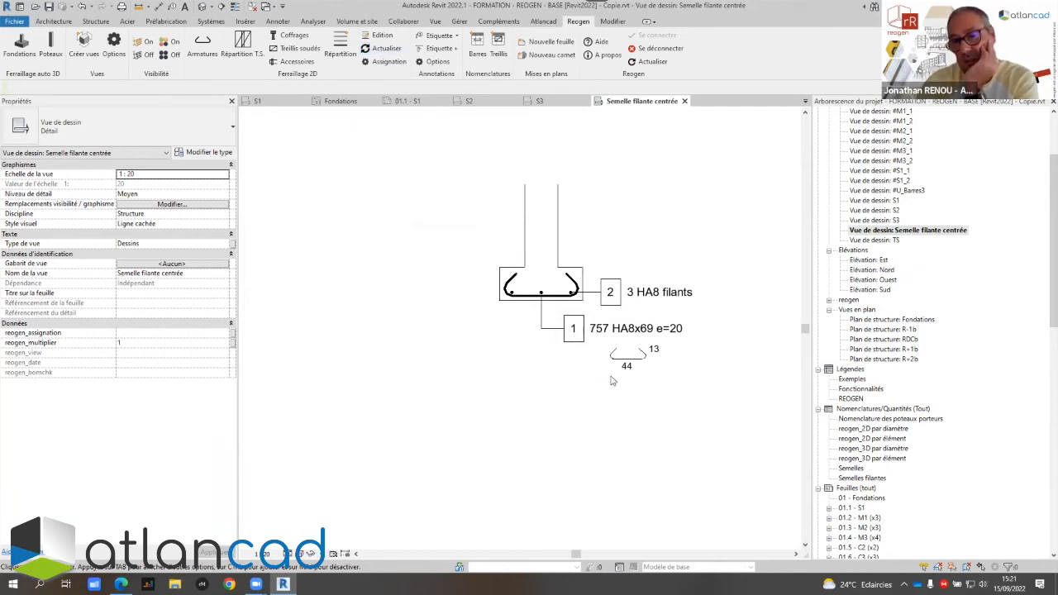
Inspect the updated strip footing bars, checking the filant length and the reogen_var#1 formula that drives the transverse bar count
click(547, 295)
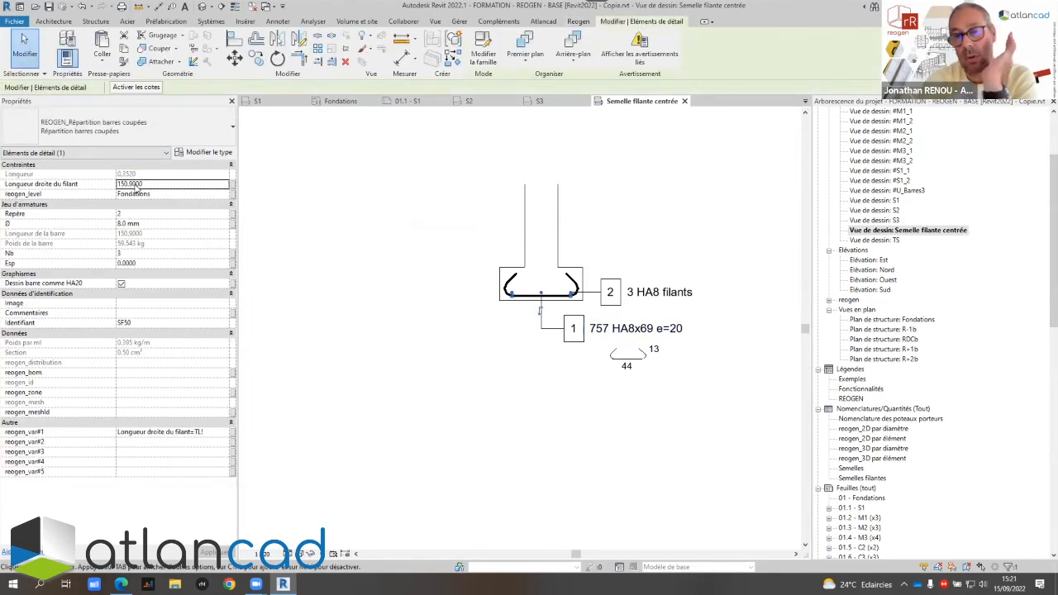
click(501, 423)
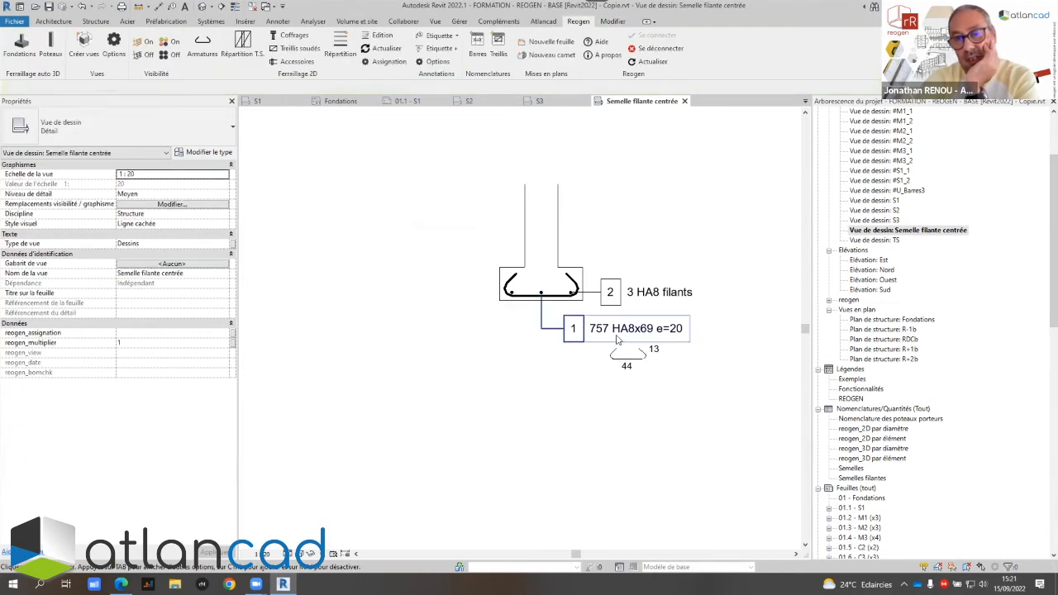
scroll(613, 338, up, 2)
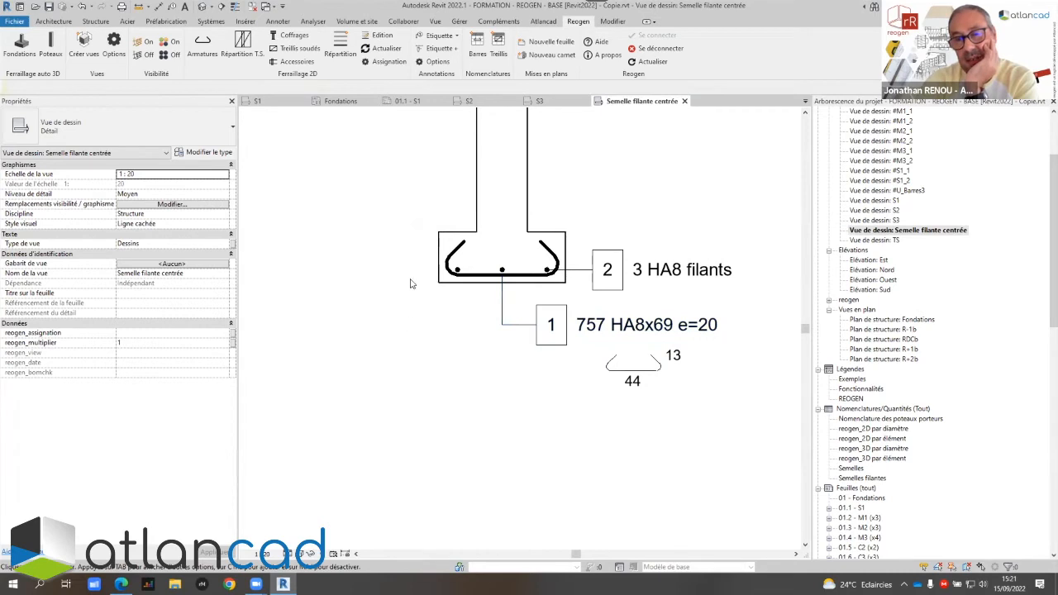
click(455, 256)
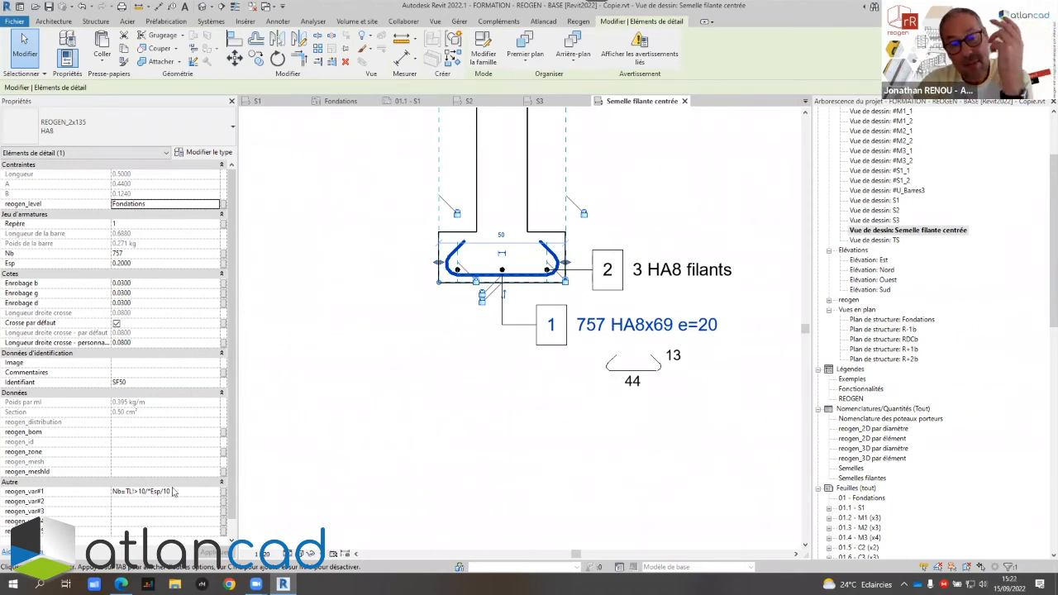
click(373, 427)
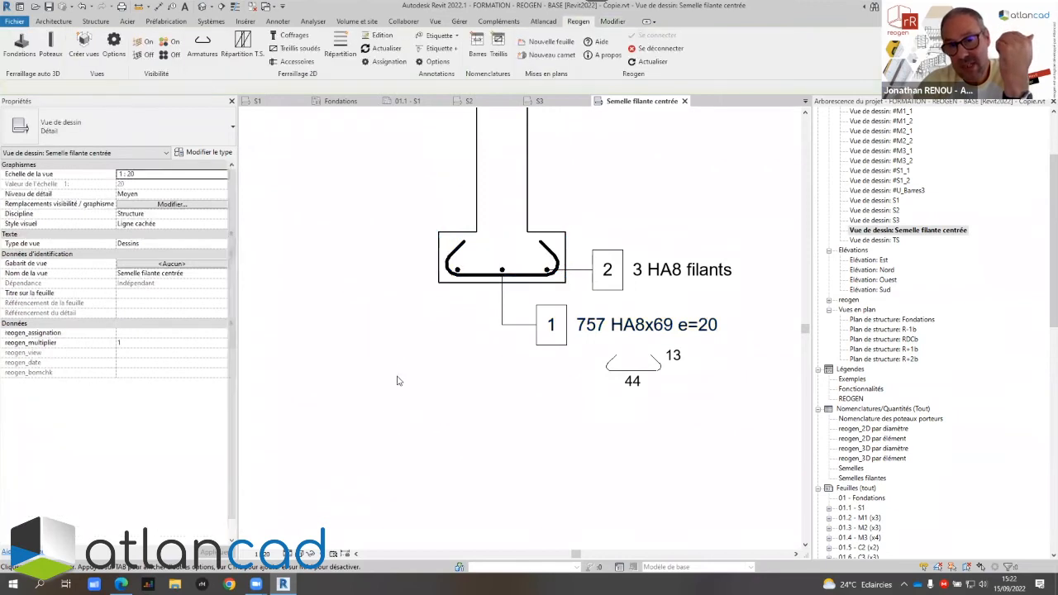
click(459, 275)
click(355, 427)
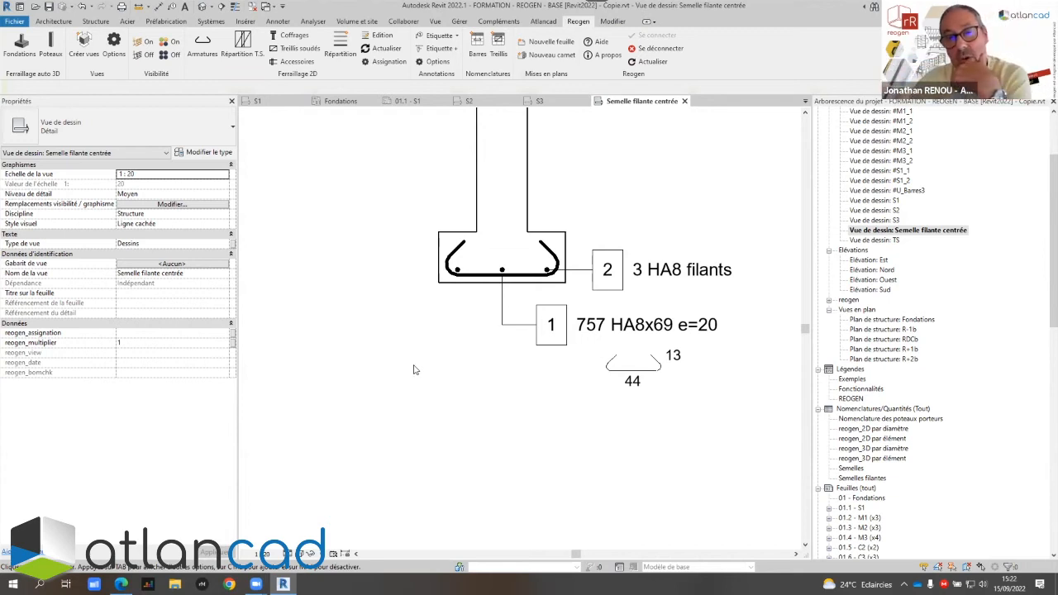
scroll(408, 362, down, 2)
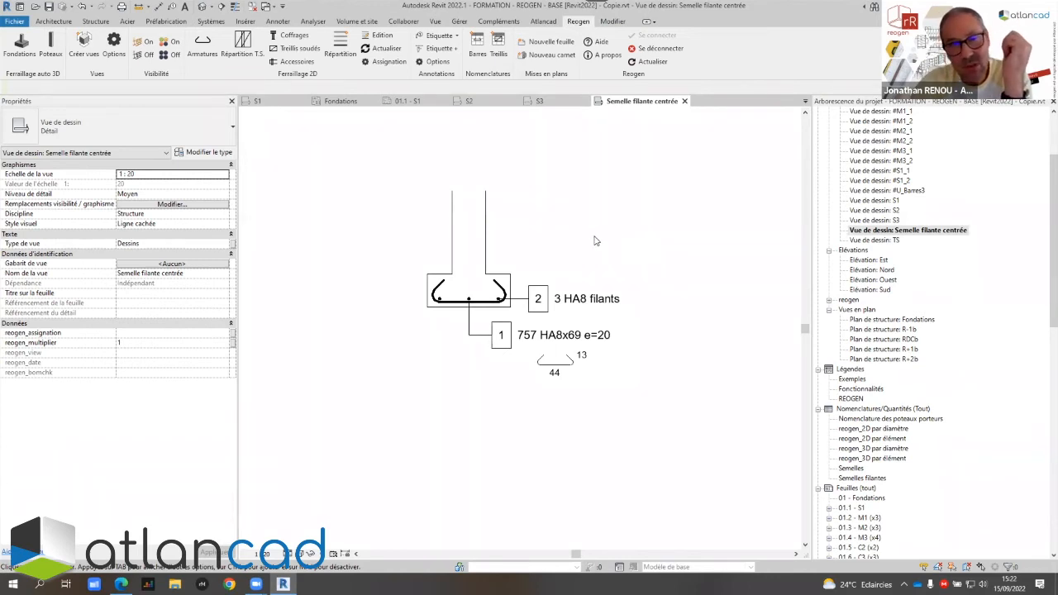
Open the TS drafting view, start a Répartition T.S. layout area and select the notched contour with the rectangular opening
double_click(870, 240)
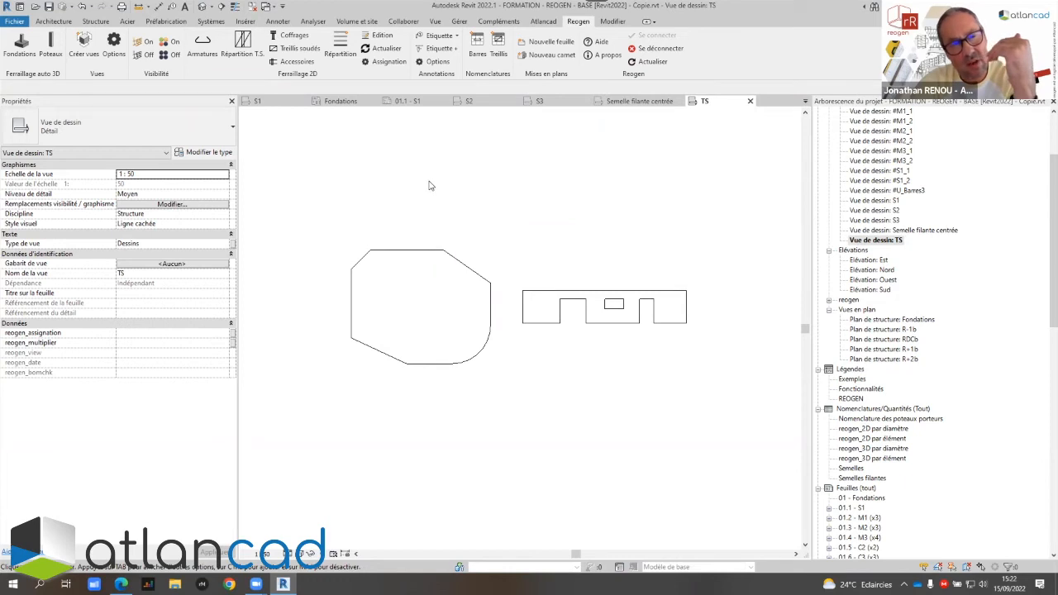
click(244, 49)
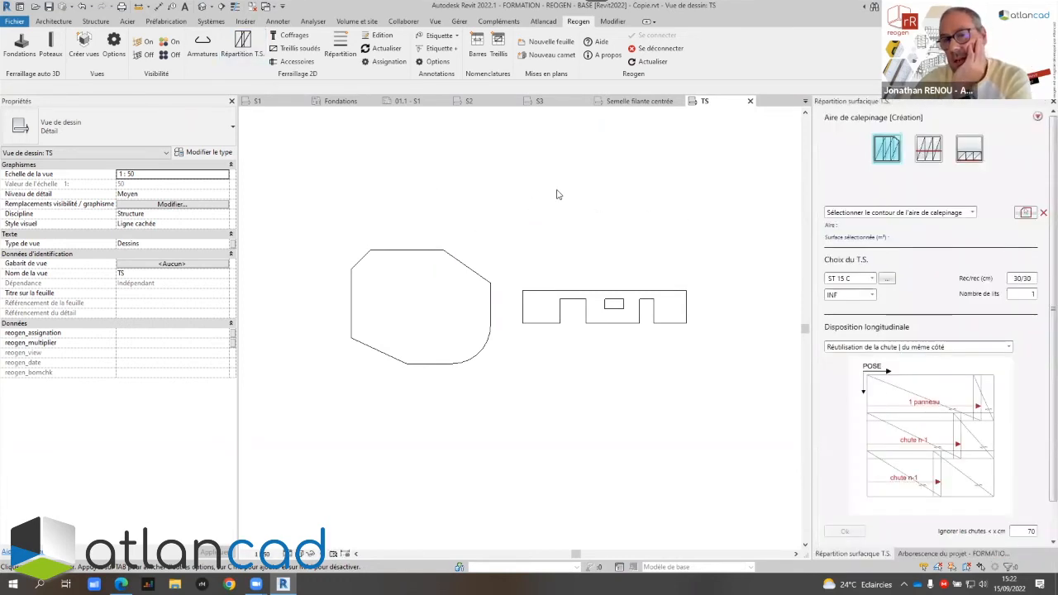
scroll(601, 267, up, 3)
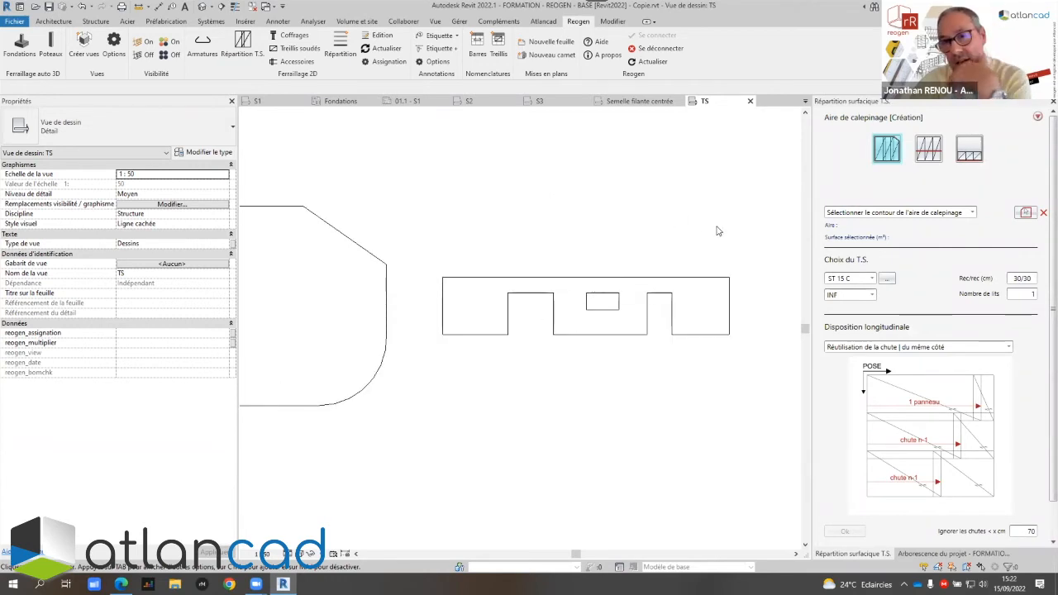
click(1025, 213)
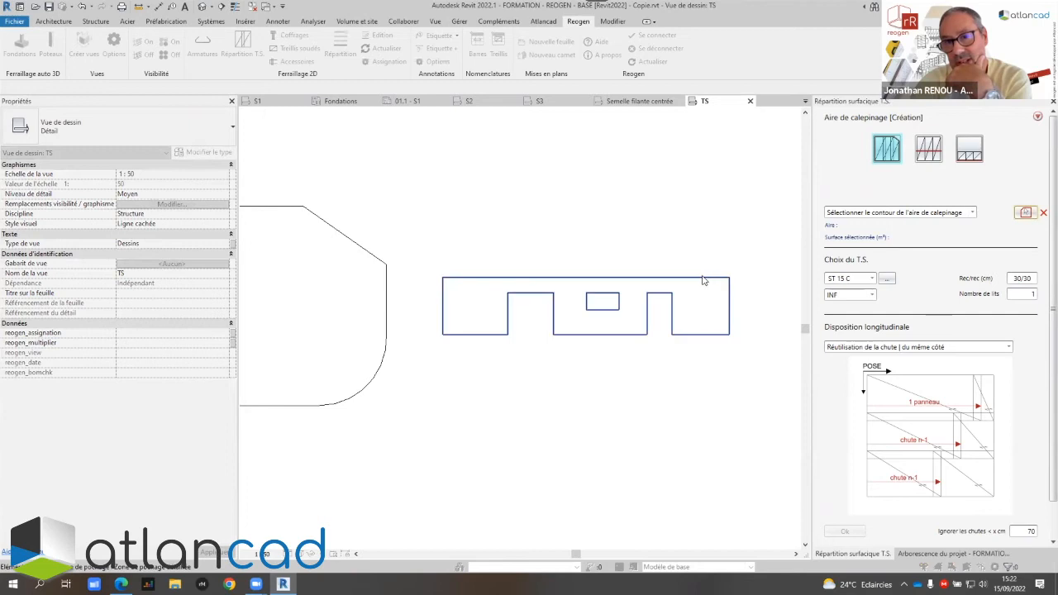
click(704, 277)
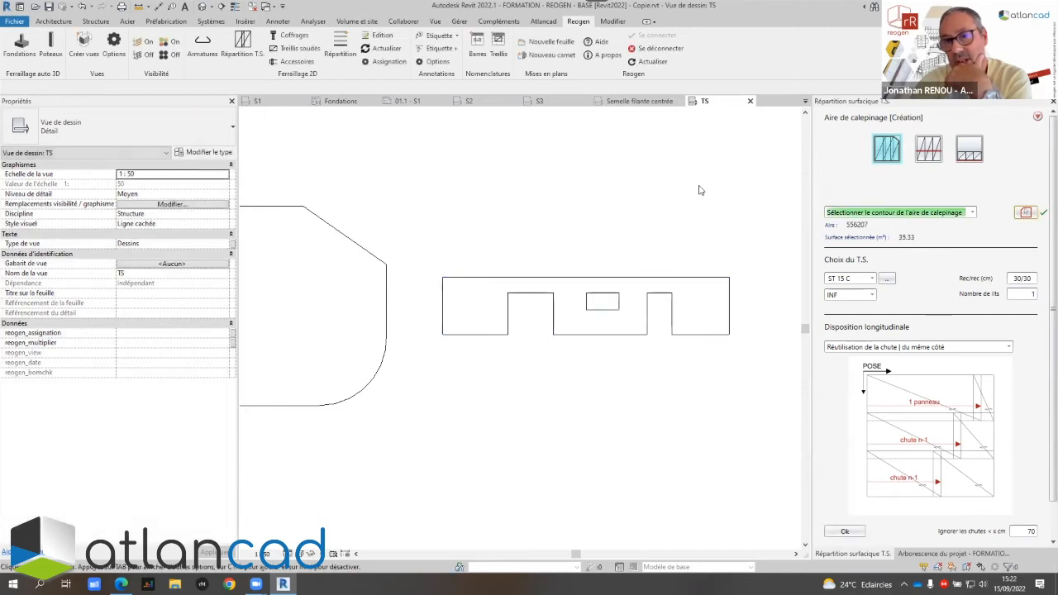
Set the ST 15 C mesh layer to AXE and the longitudinal arrangement to Transversaux Alignés
click(874, 303)
click(835, 318)
click(862, 299)
click(844, 307)
click(934, 348)
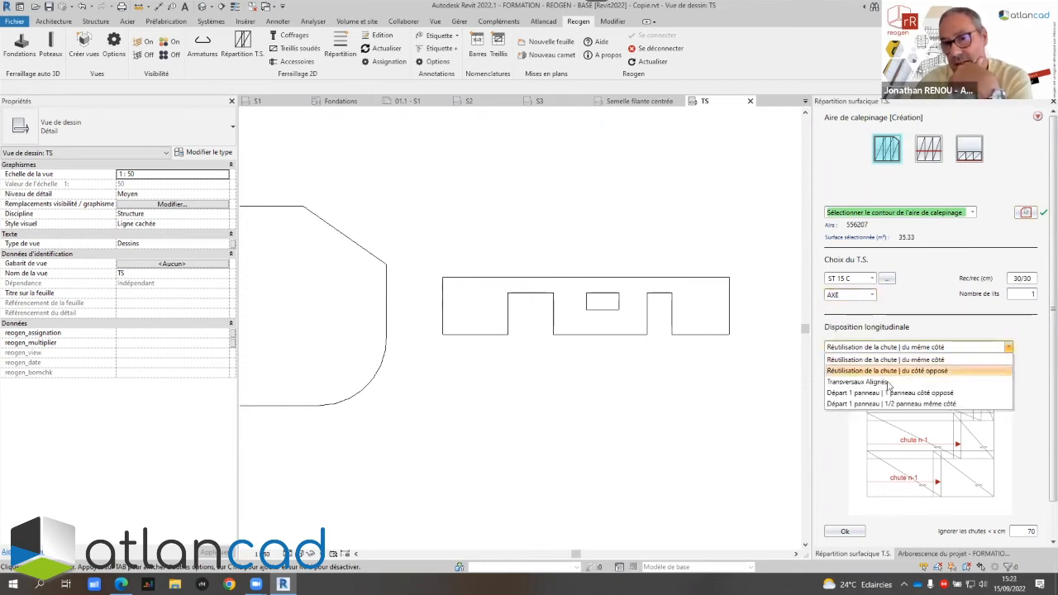
click(901, 380)
Generate the AXE mesh layout on the notched contour, running from its lower-left corner towards its upper-left corner
click(844, 532)
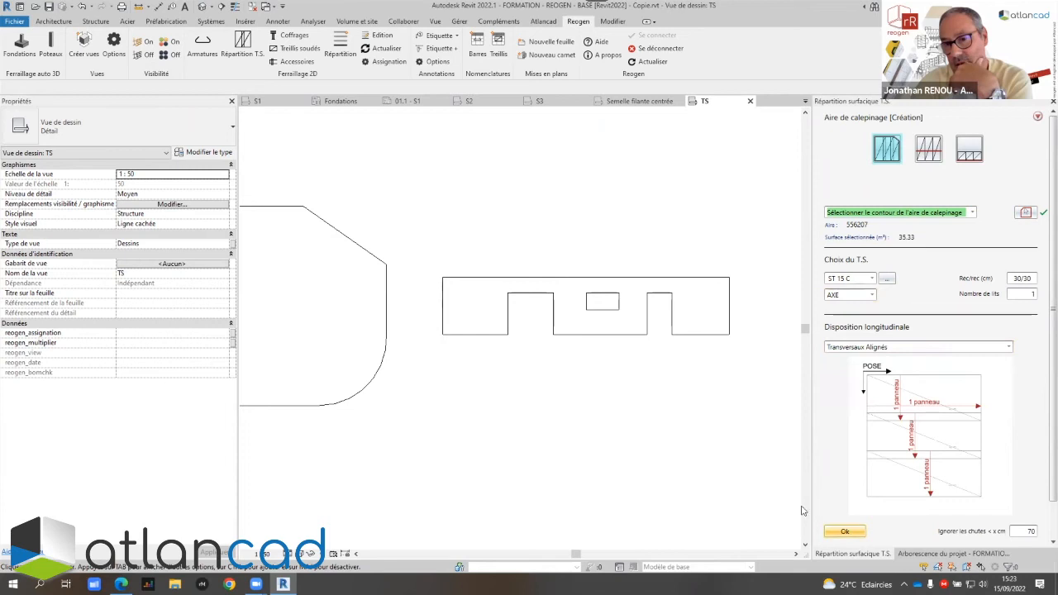
scroll(432, 349, up, 4)
key(Tab)
click(448, 200)
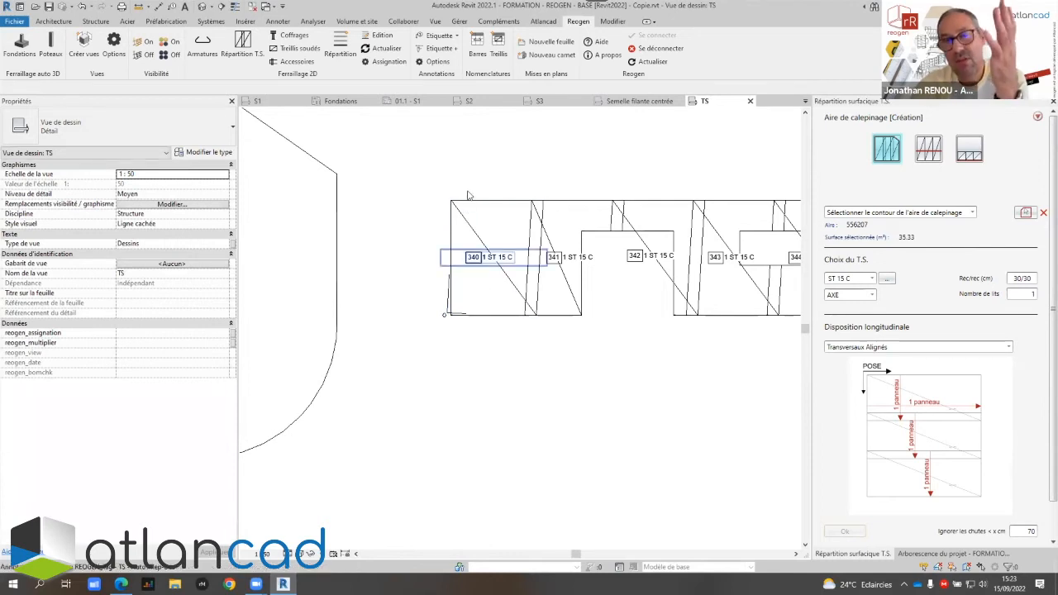
scroll(479, 220, down, 2)
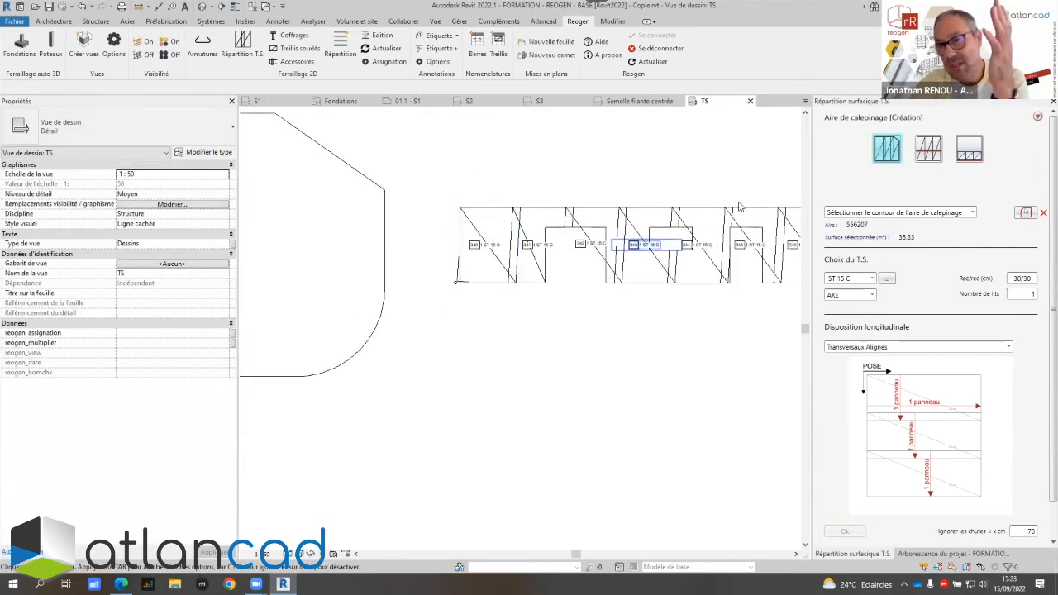
scroll(583, 277, down, 1)
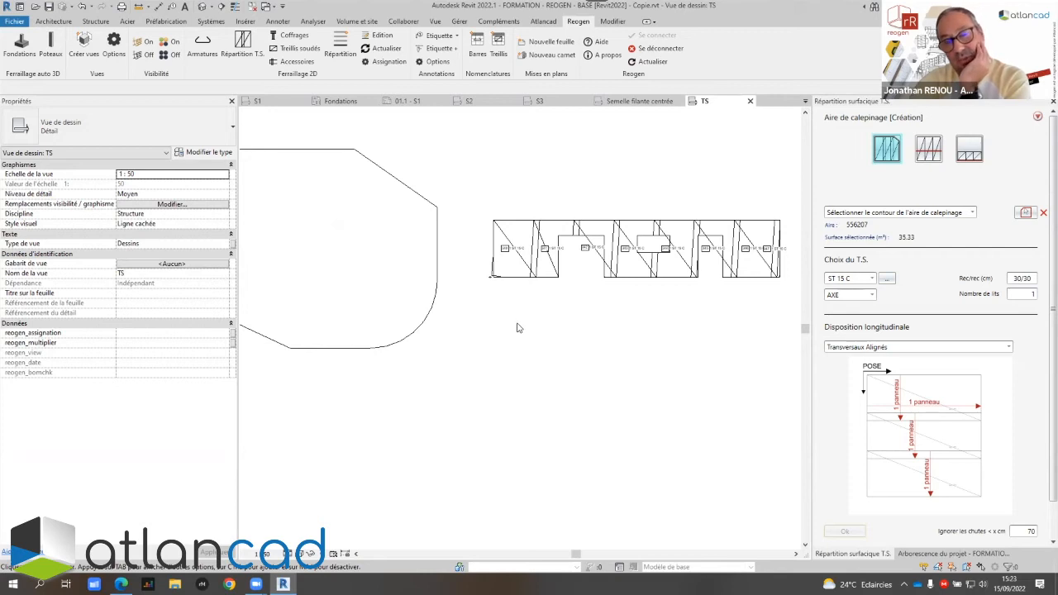
Remove the existing mesh layout from the notched contour
click(1025, 213)
click(754, 221)
click(908, 213)
click(876, 236)
click(1025, 213)
click(973, 214)
click(876, 221)
Lay out ST 15 C mesh as INF with Transversaux Alignés on the notched contour, aligned to its short left edge
click(1024, 212)
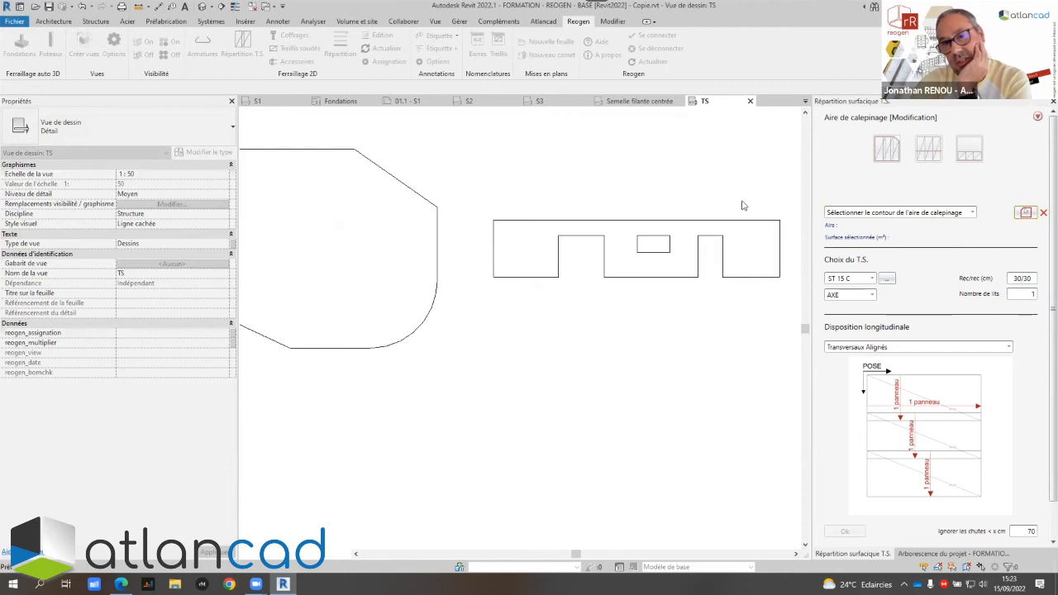
click(744, 221)
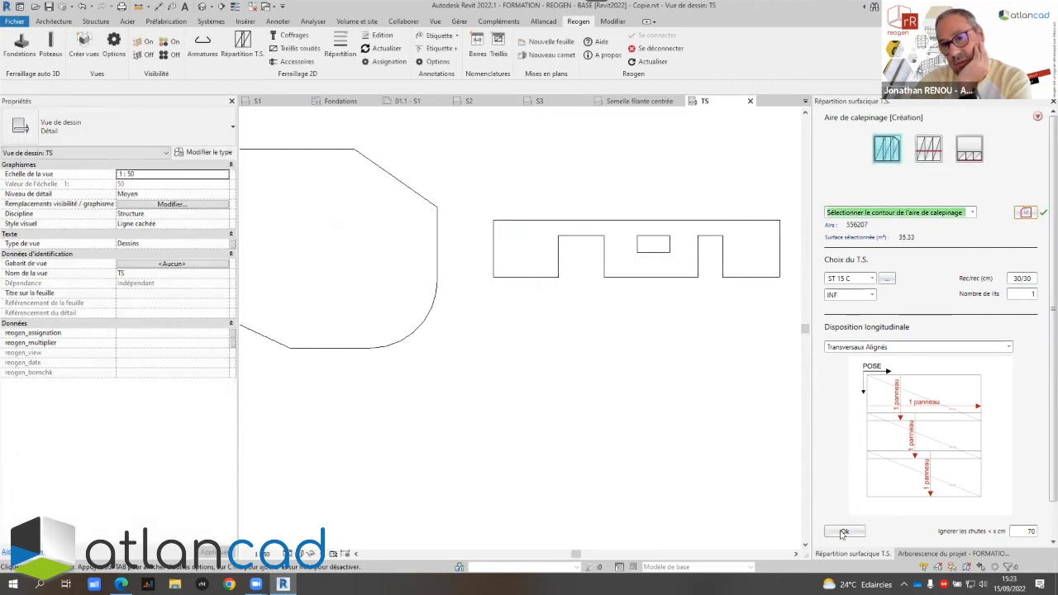
scroll(472, 272, up, 3)
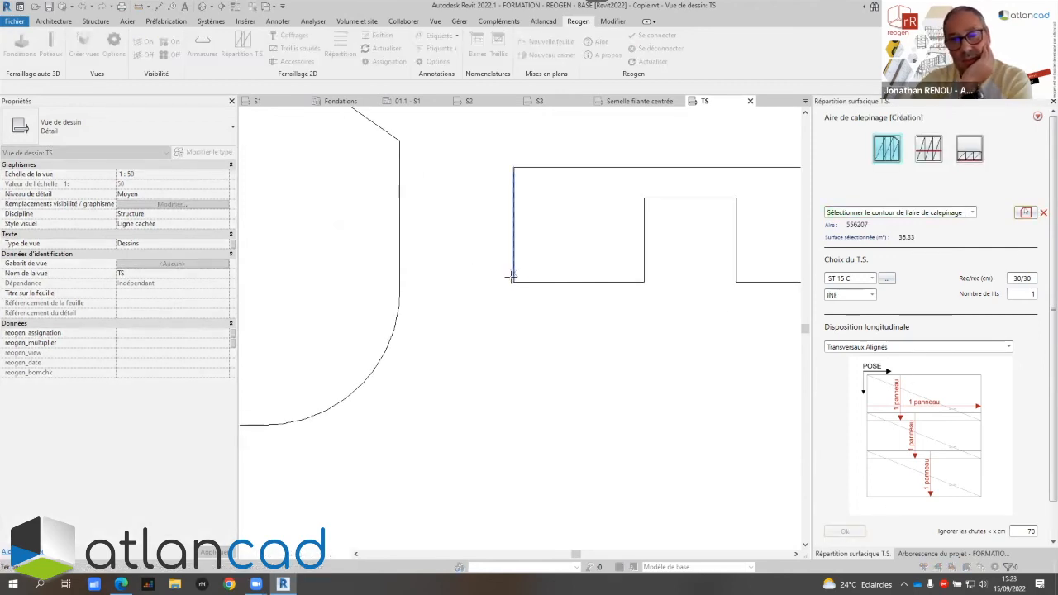
click(512, 168)
scroll(437, 244, down, 3)
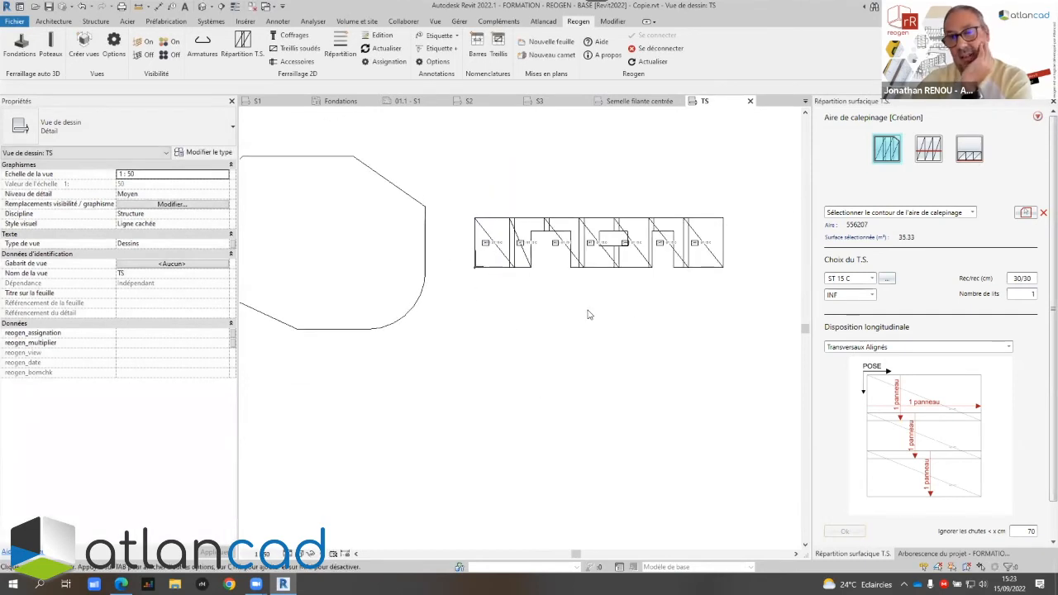
Select the large polygonal contour with the rounded corner as the new mesh layout area
middle_drag(587, 314, 658, 347)
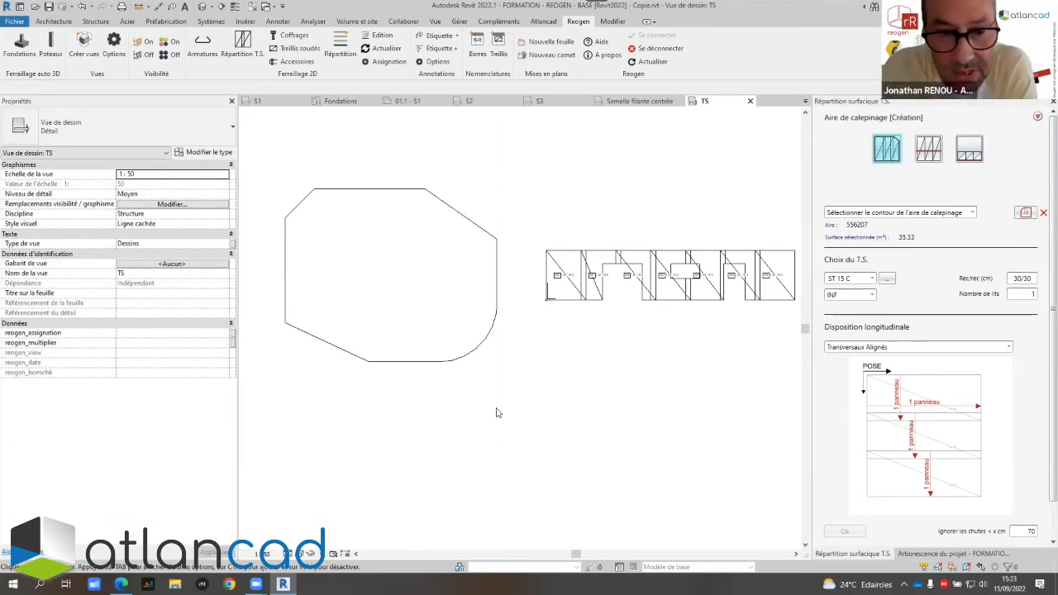
click(371, 236)
click(566, 367)
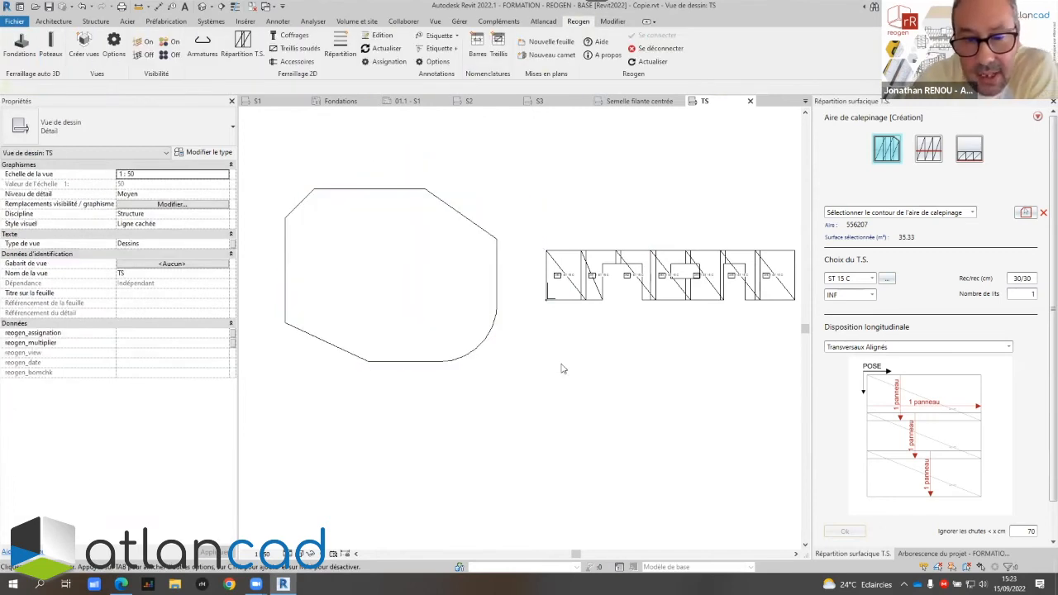
scroll(553, 363, down, 3)
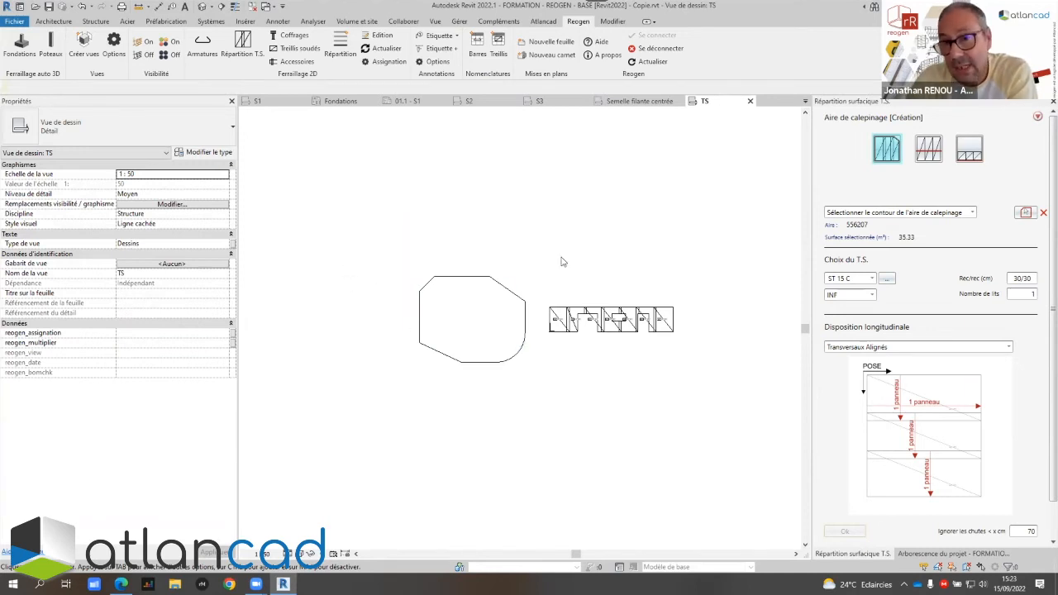
click(1023, 212)
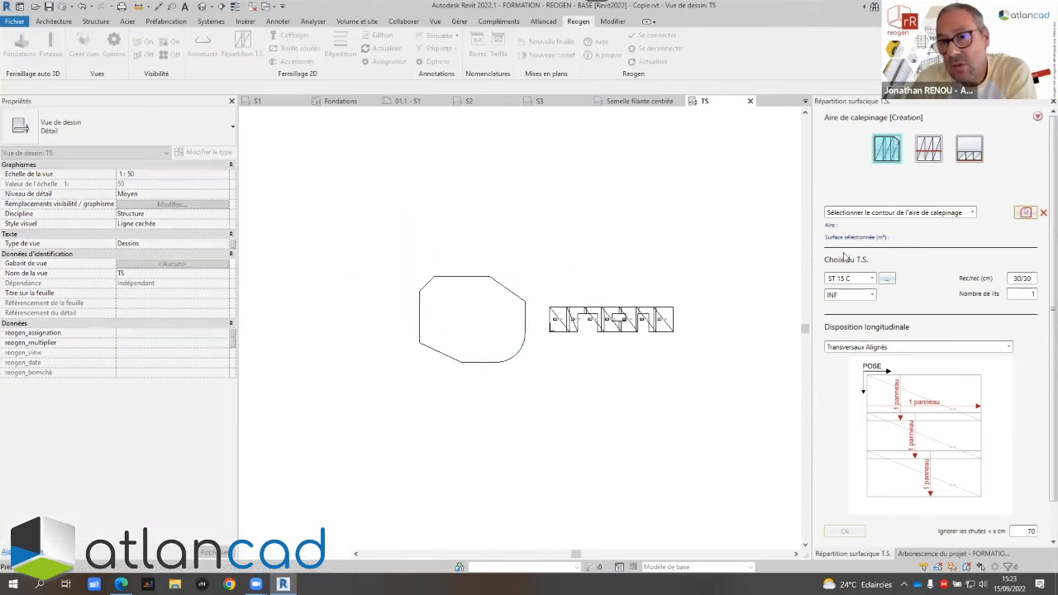
click(450, 279)
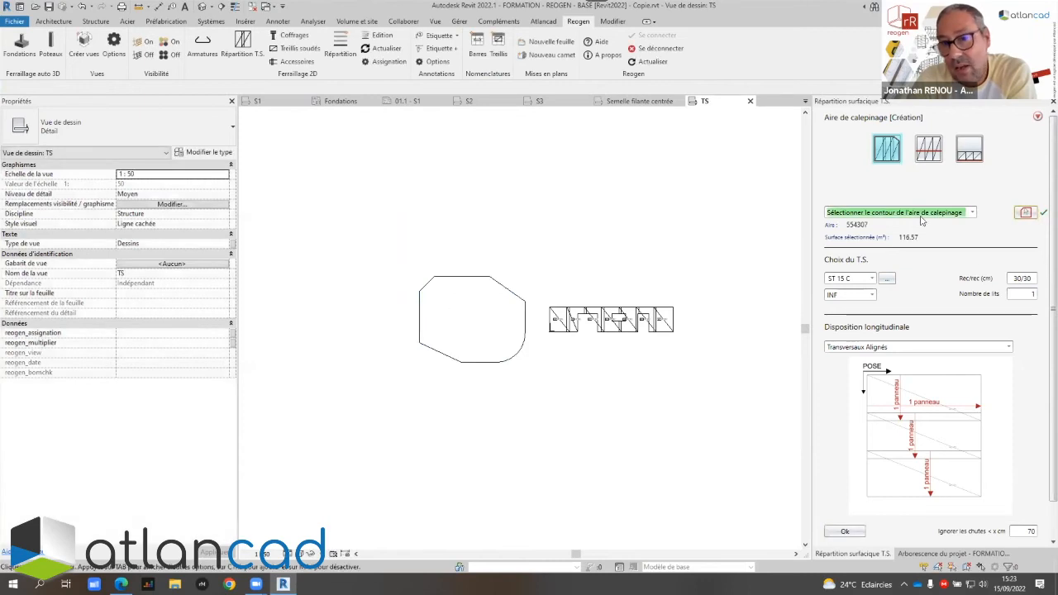
Set the mesh type to ST 65 C and the longitudinal arrangement to Réutilisation de la chute | du même côté
click(872, 279)
click(845, 403)
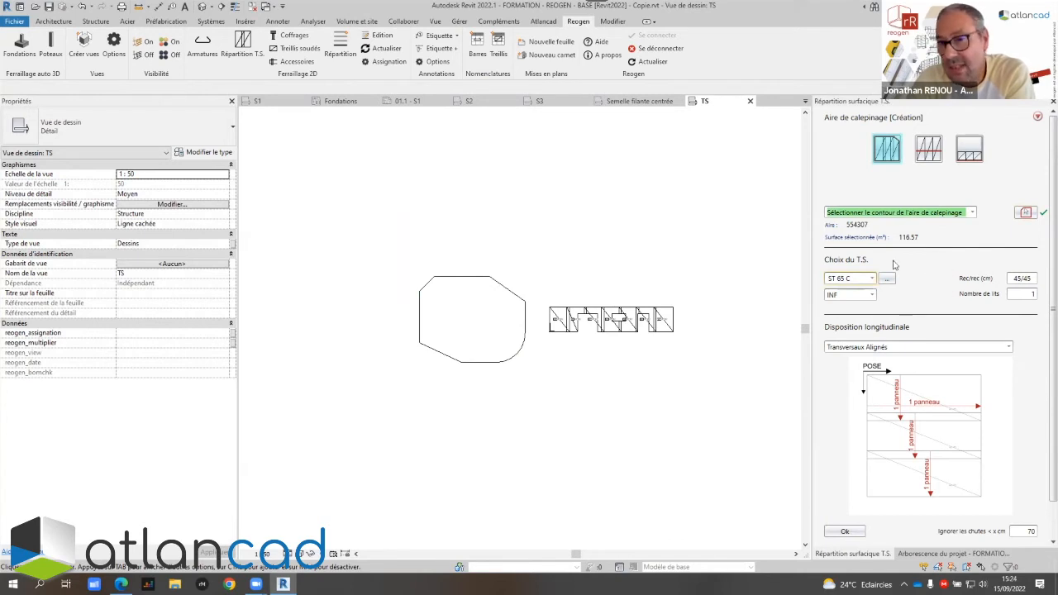
click(919, 349)
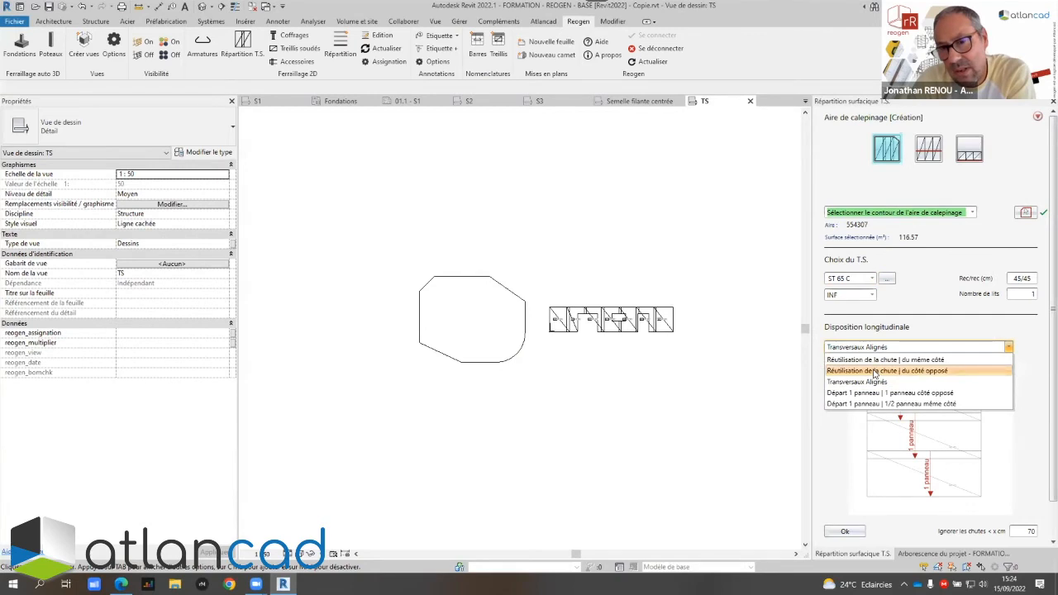
click(881, 360)
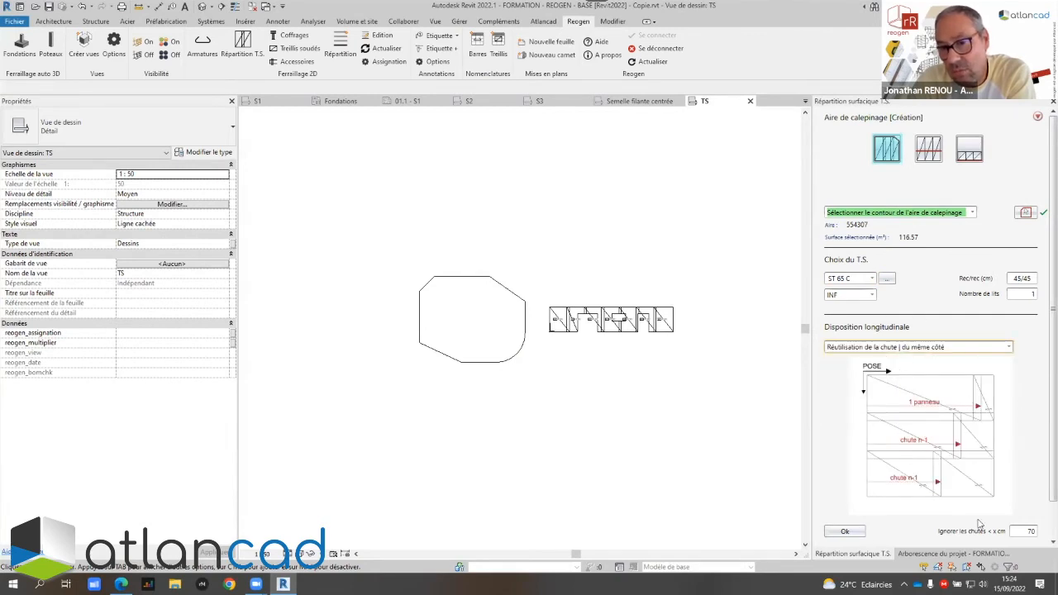
Generate the ST 65 C mesh layout on the large polygonal contour, aligned to its vertical left edge, and inspect the panels
click(852, 534)
scroll(389, 344, up, 3)
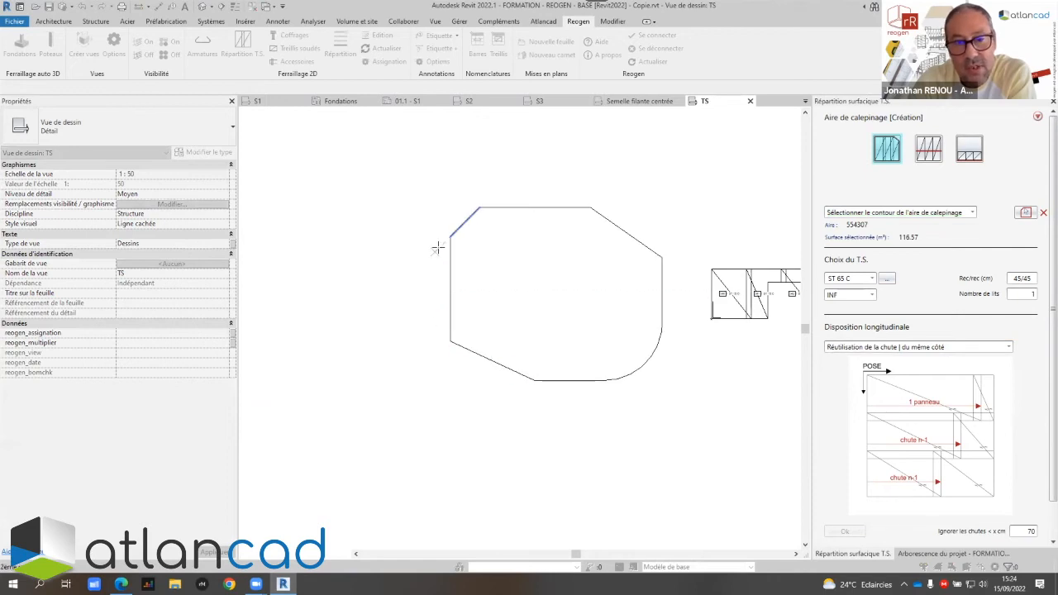
click(447, 241)
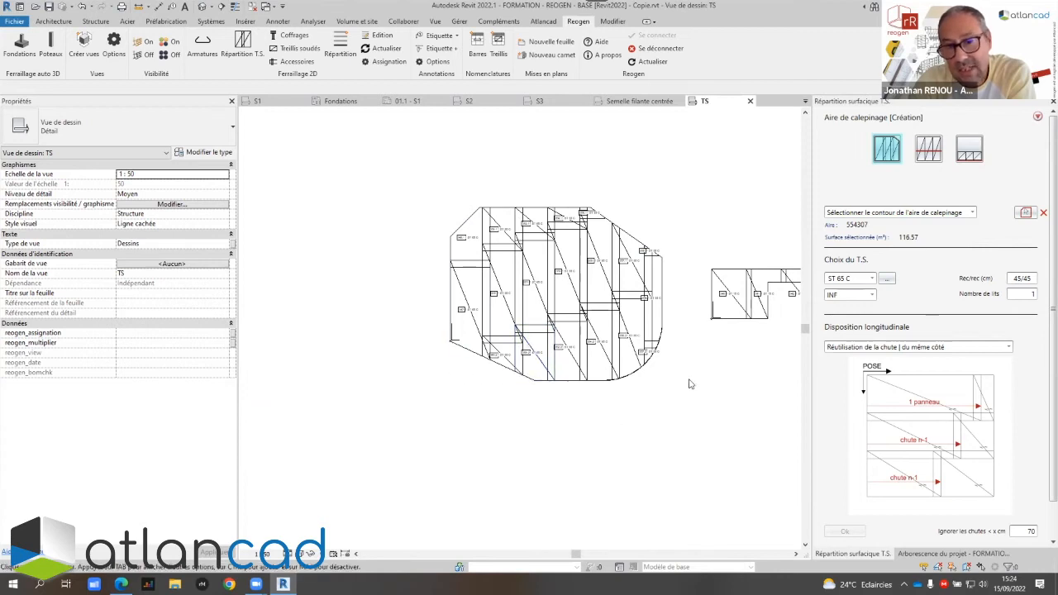
scroll(681, 395, up, 2)
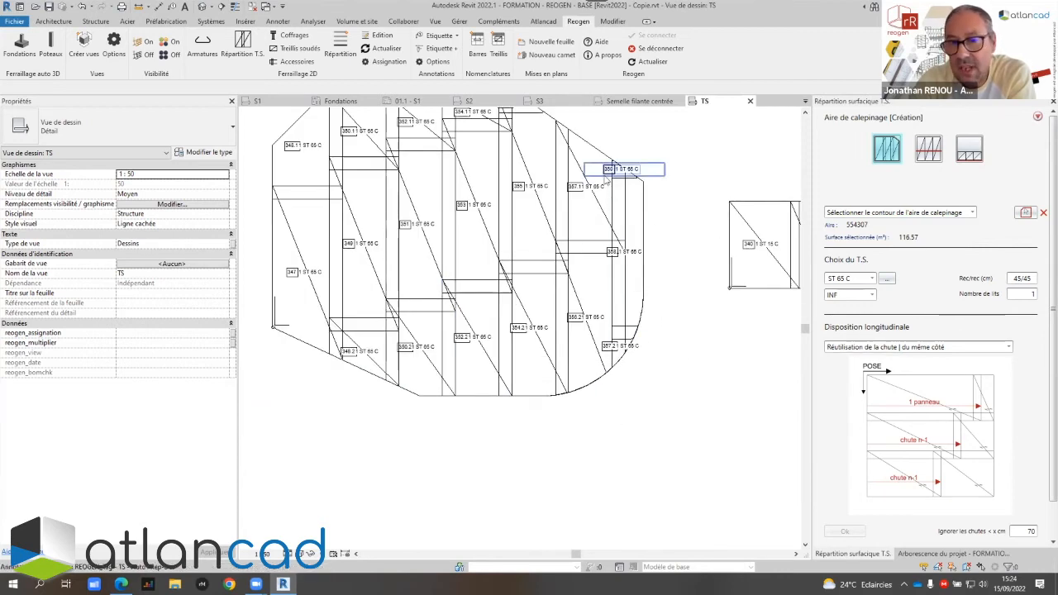
scroll(633, 305, down, 2)
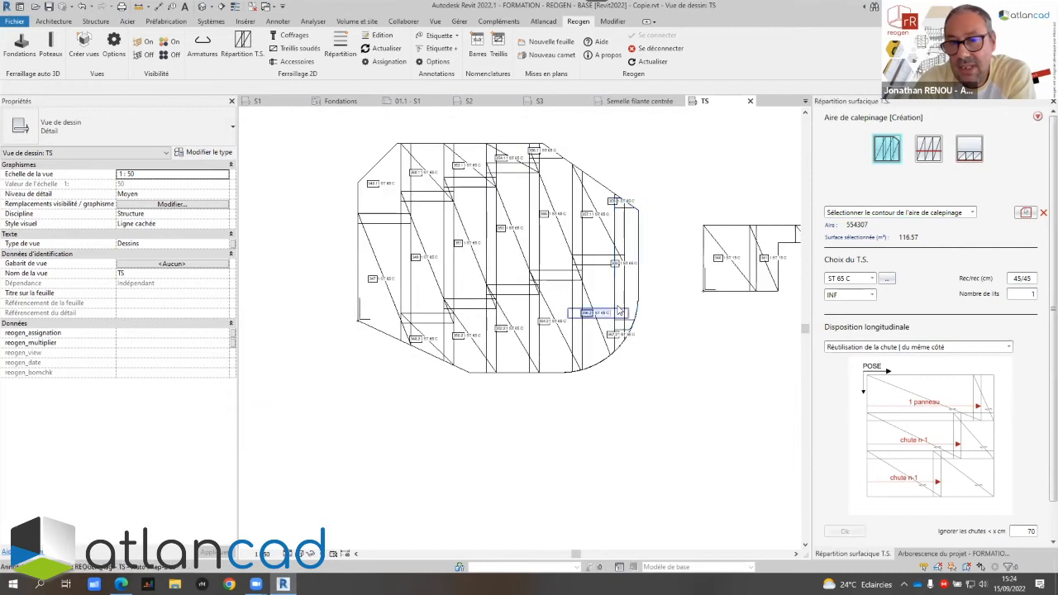